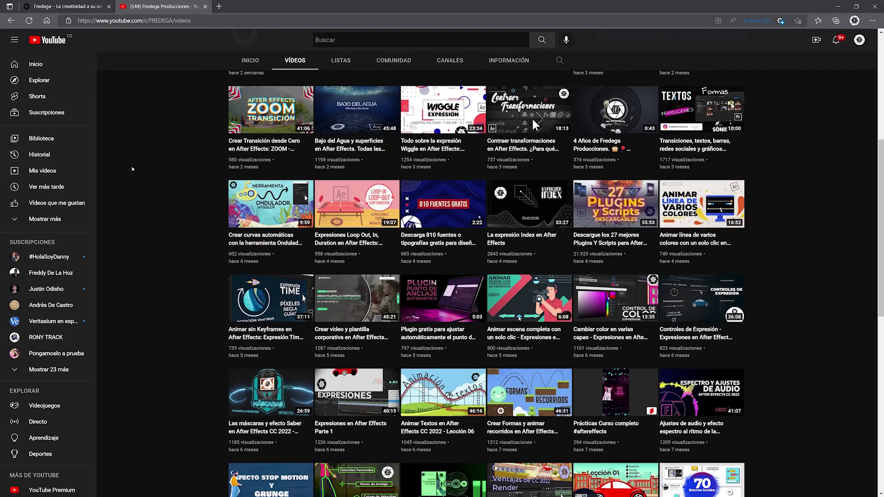
# Browse the YouTube channel's video list and the Premiere, After Effects and audiovisual sections of the Fredega tutorials page
pyautogui.scroll(-10, 133, 169)
pyautogui.scroll(-10, 132, 169)
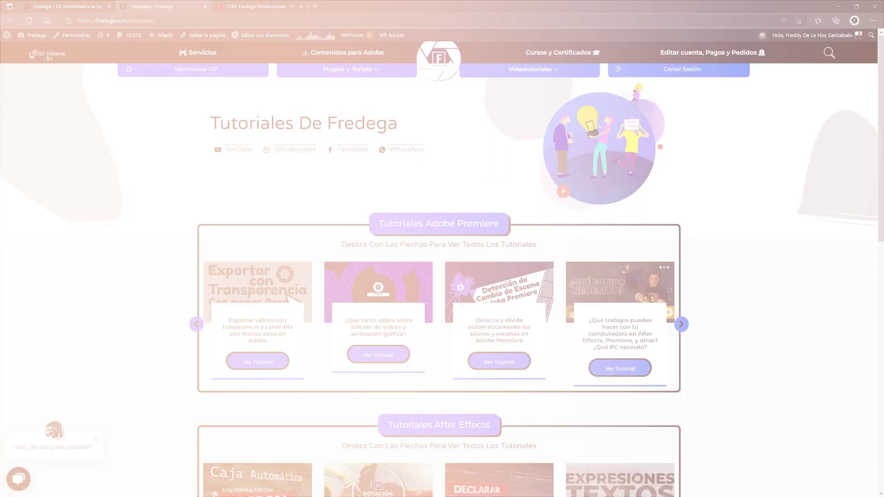
pyautogui.scroll(-3, 110, 224)
pyautogui.scroll(-2, 111, 224)
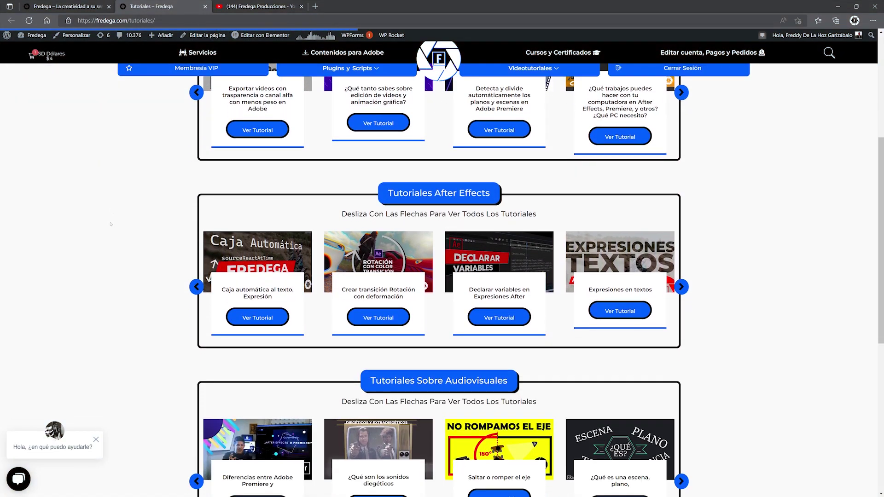
pyautogui.scroll(-2, 110, 225)
pyautogui.scroll(-2, 111, 224)
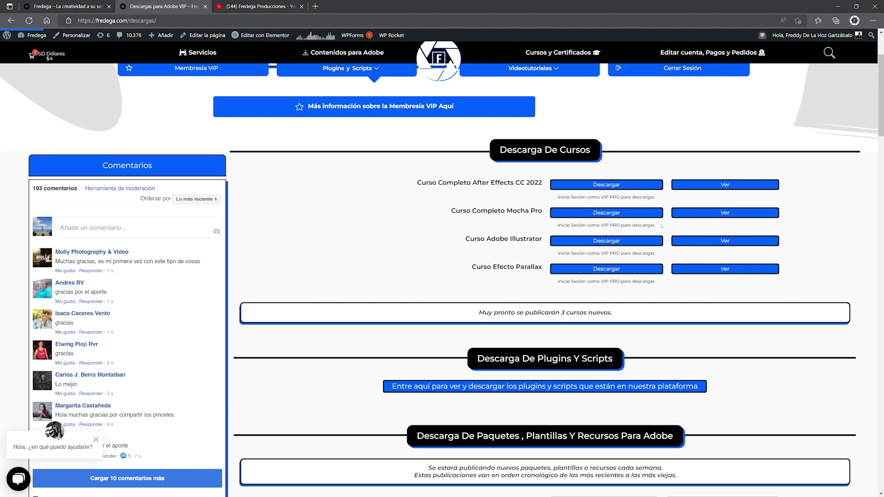
# Examine the Fredega VIP downloads list of courses, plugins and packs, and the benefits on the membership page
pyautogui.scroll(-7, 662, 226)
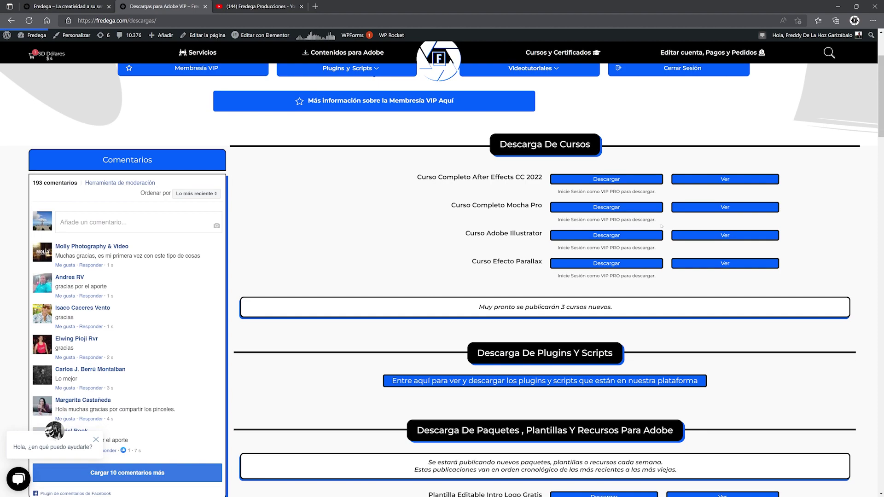
pyautogui.scroll(-9, 661, 226)
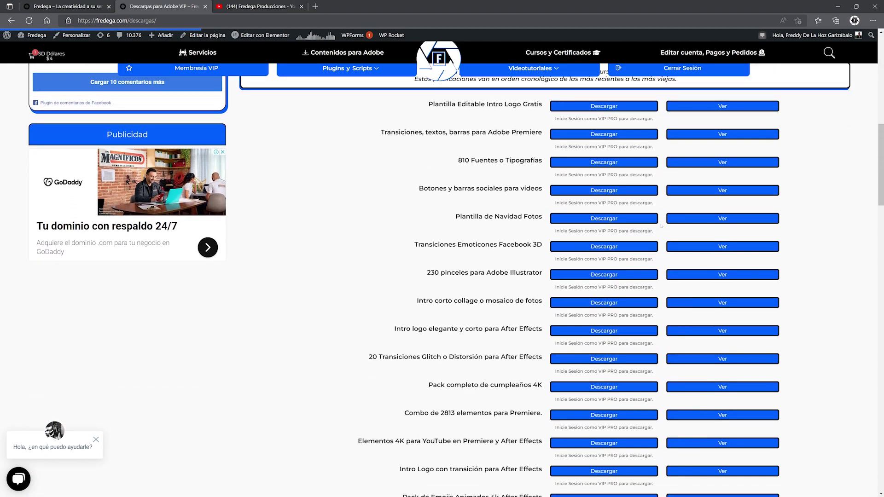
pyautogui.scroll(-8, 661, 226)
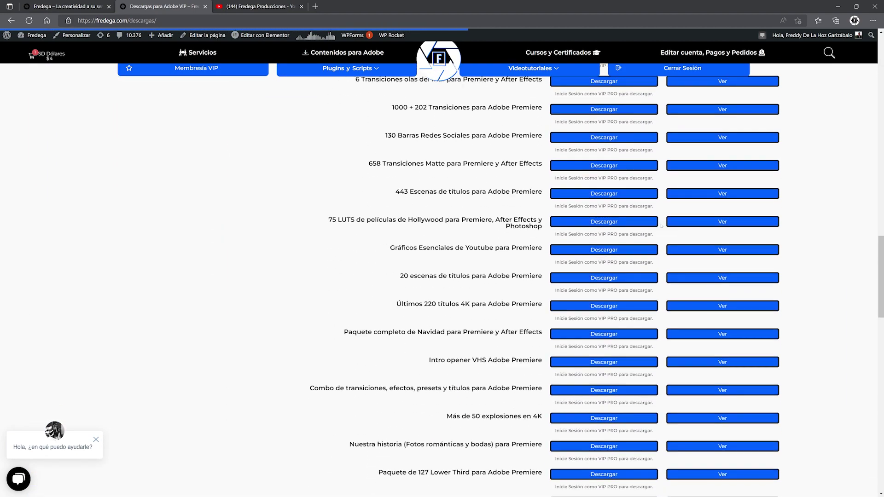
pyautogui.scroll(-12, 661, 225)
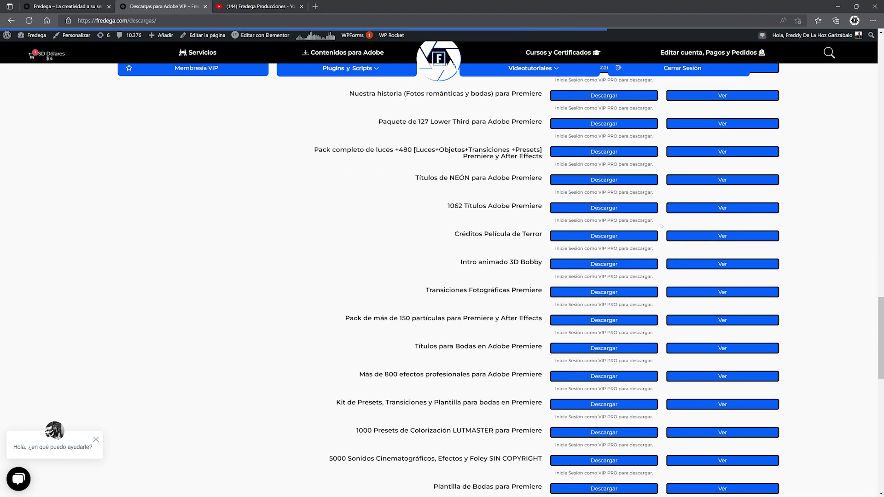
pyautogui.scroll(-6, 662, 225)
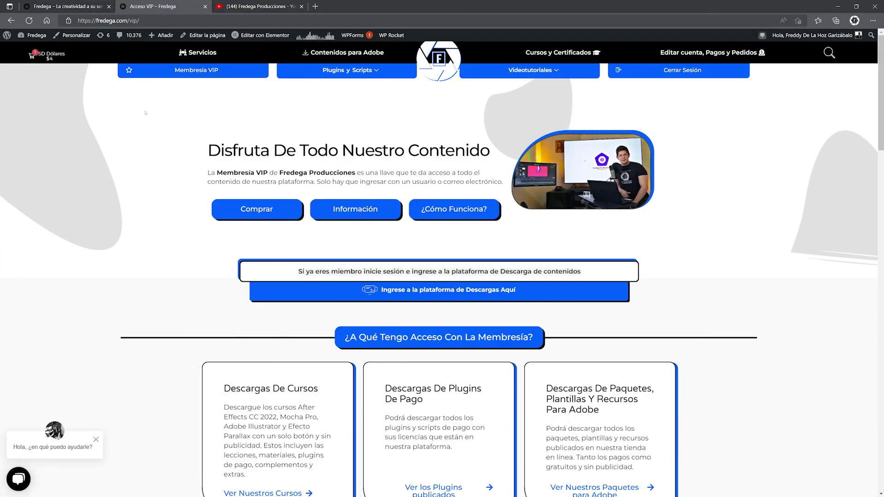
pyautogui.scroll(-5, 145, 112)
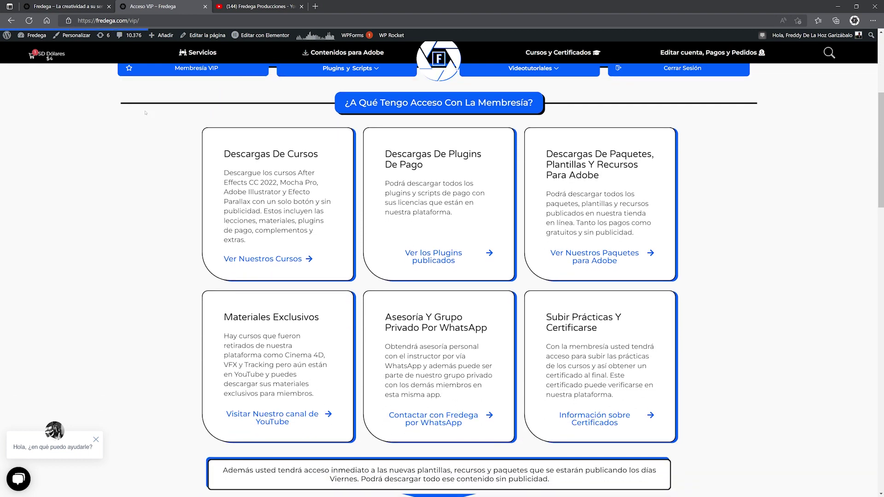
pyautogui.scroll(-5, 415, 238)
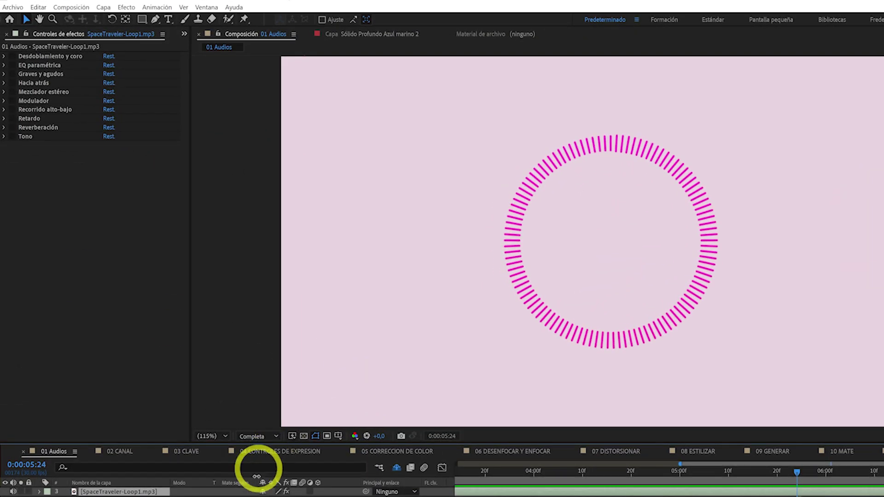
# In After Effects, select the SpaceTraveler-Loop1.mp3 layer and review the available effect categories
pyautogui.click(252, 496)
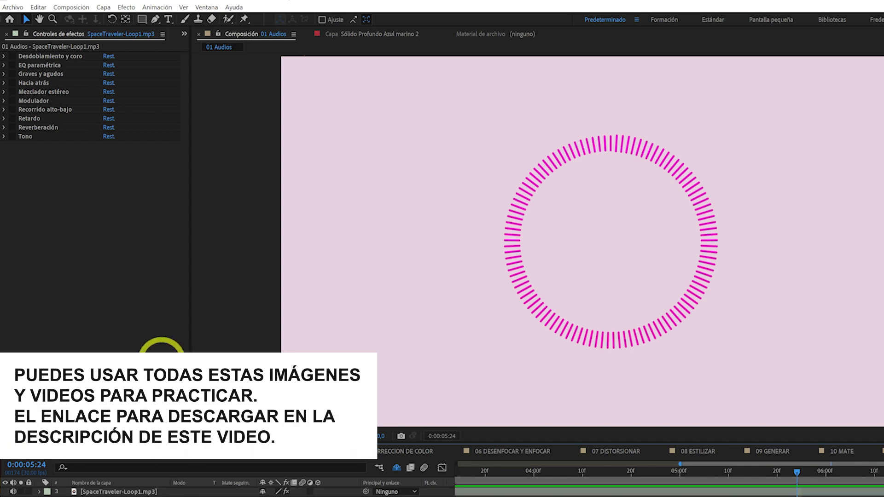
pyautogui.click(131, 491)
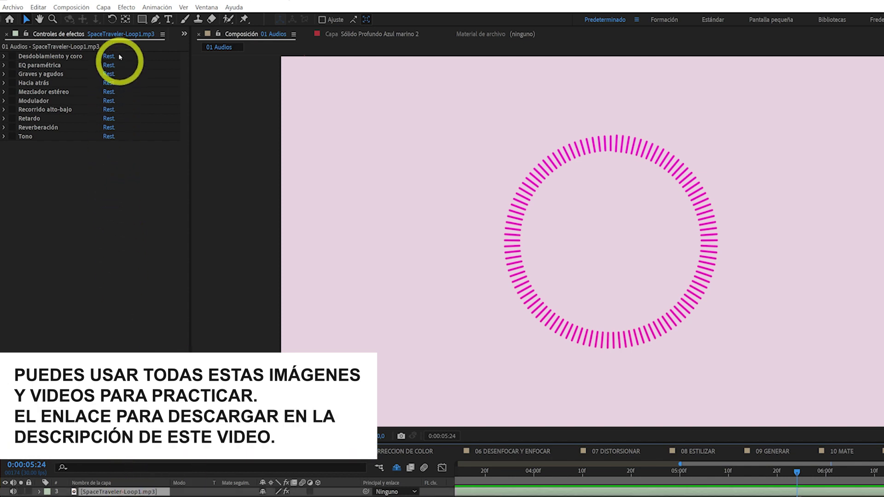
pyautogui.click(126, 9)
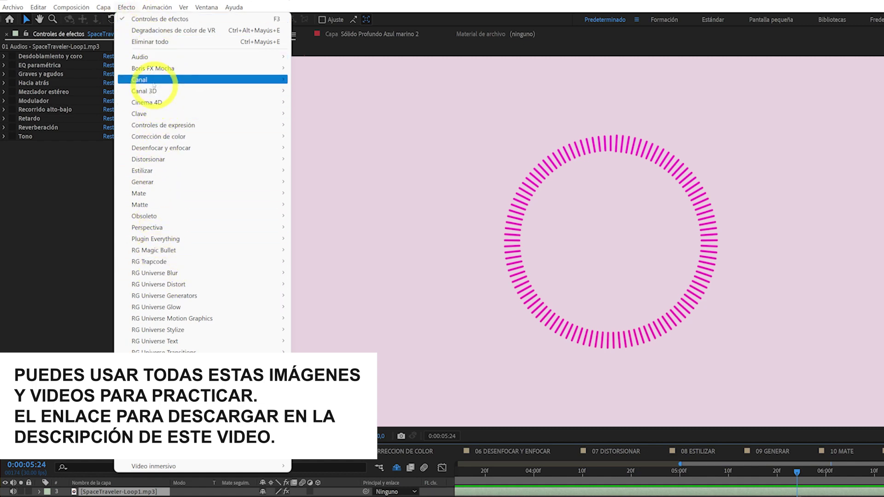
pyautogui.moveTo(151, 58)
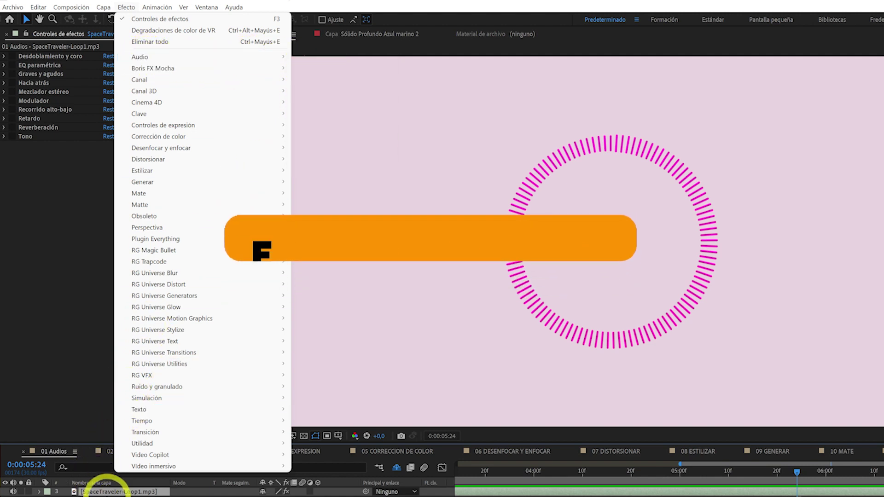
pyautogui.click(112, 493)
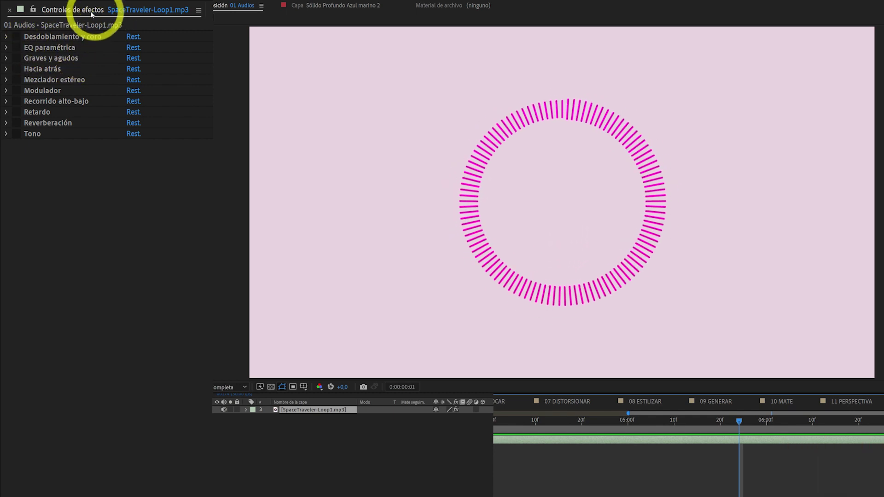
# Try the Desdoblamiento y coro effect on the audio layer with Voces set to 2, and collapse its settings
pyautogui.click(17, 37)
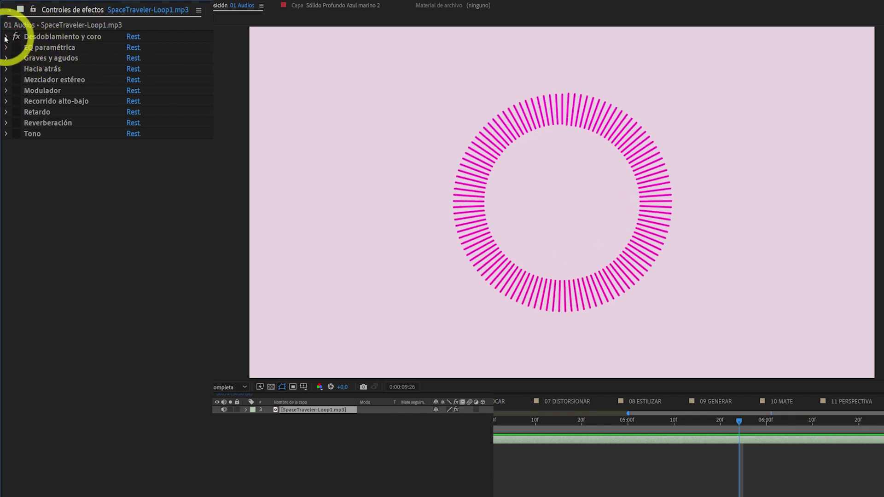
pyautogui.click(6, 37)
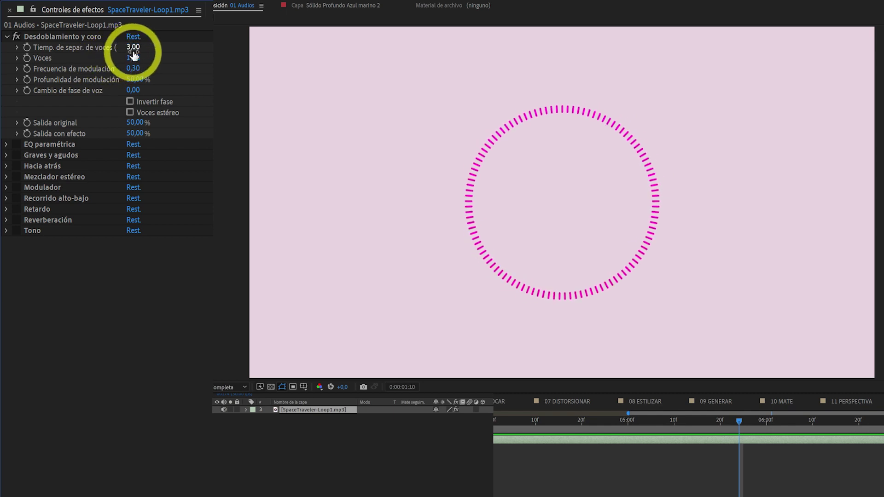
pyautogui.moveTo(134, 59); pyautogui.dragTo(139, 60)
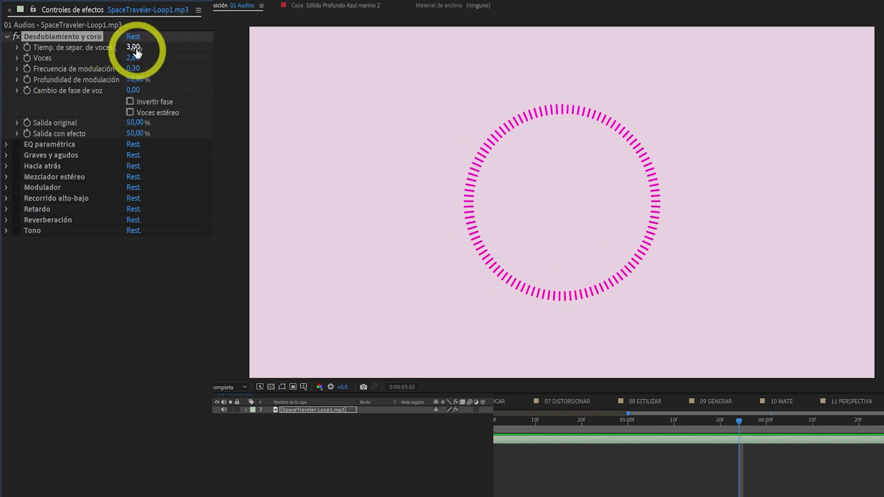
pyautogui.click(7, 37)
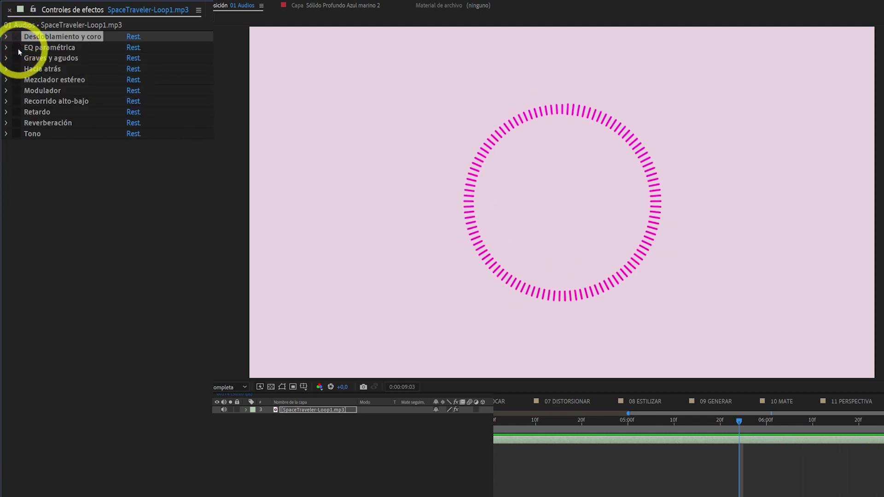
# Enable EQ paramétrica, turn off Banda 3 and turn on Banda 2, and collapse the effect
pyautogui.click(18, 49)
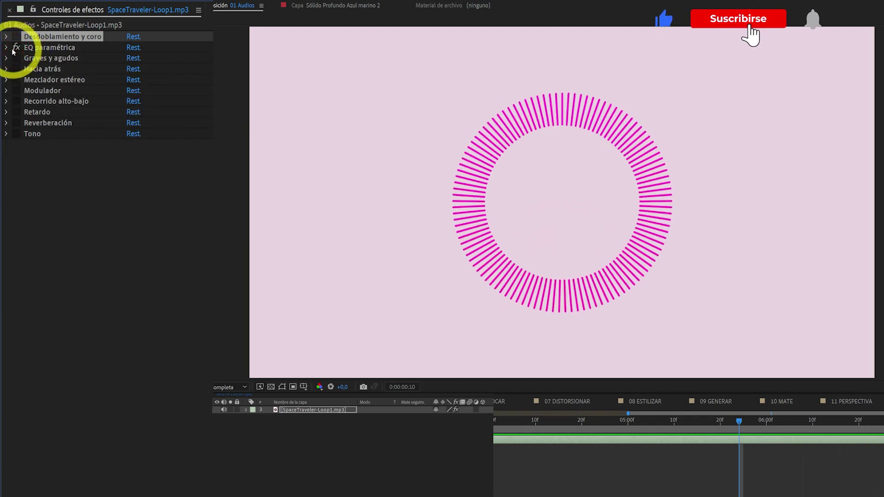
pyautogui.click(7, 48)
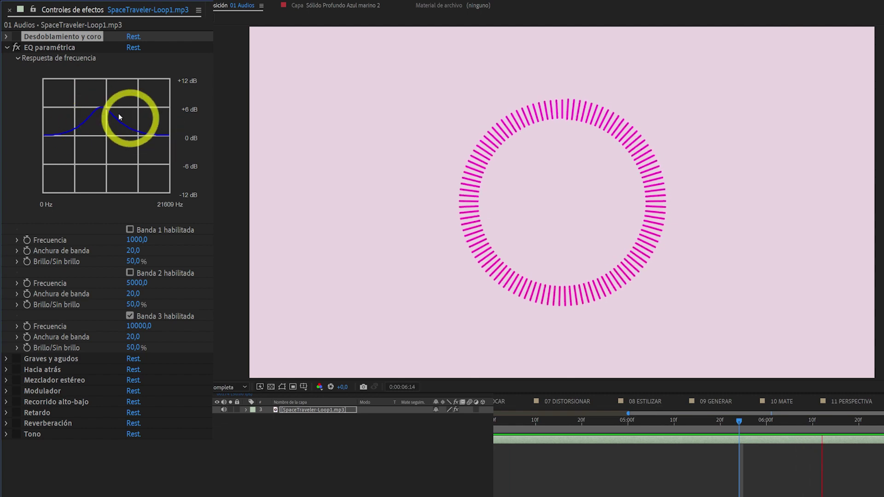
pyautogui.click(129, 316)
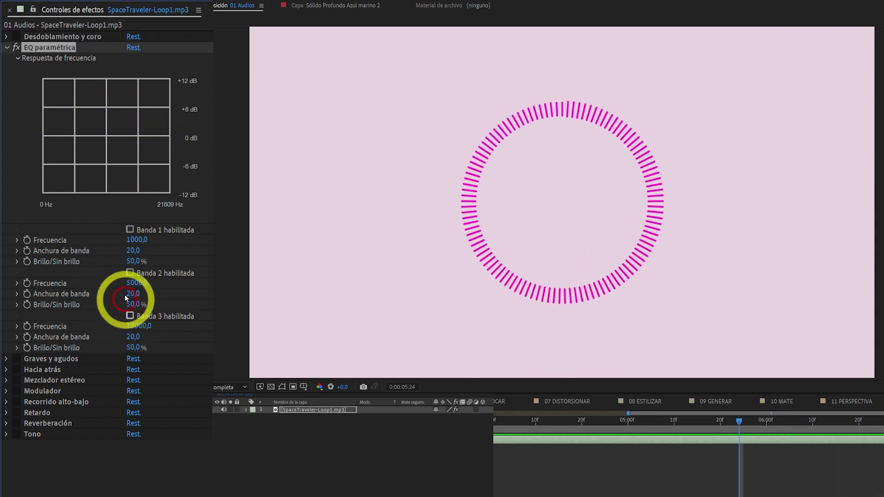
pyautogui.click(131, 274)
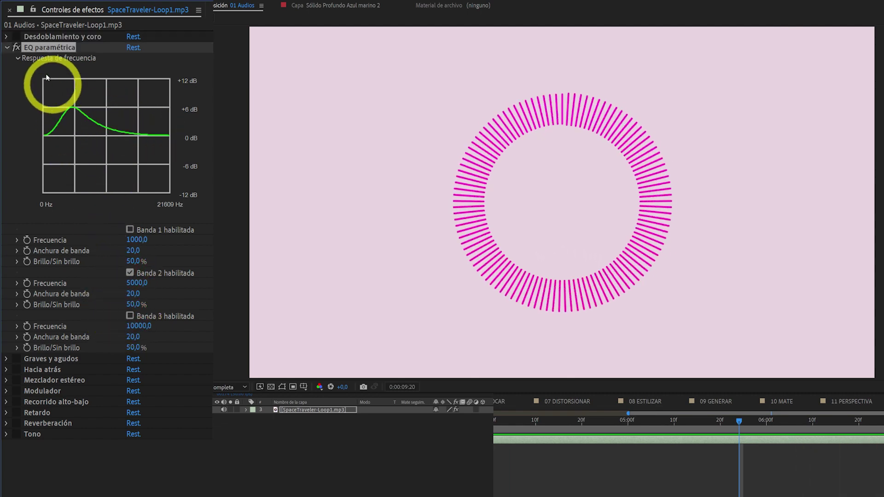
pyautogui.click(7, 47)
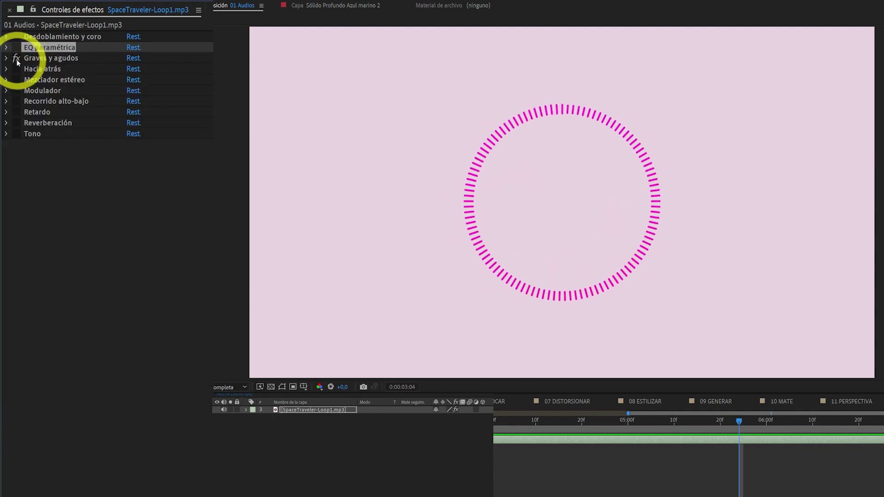
# In the Graves y agudos effect, set Graves to 0 and Agudos to -53, and collapse the effect
pyautogui.click(7, 58)
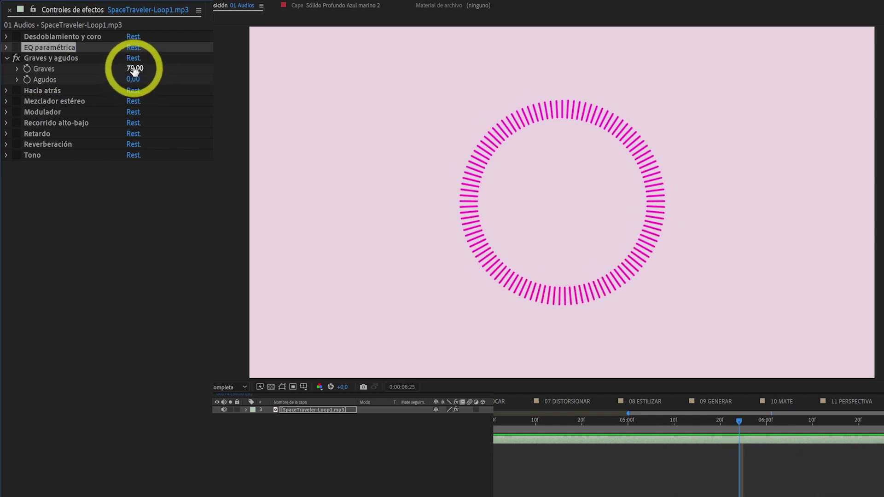
pyautogui.click(132, 69)
pyautogui.click(132, 60)
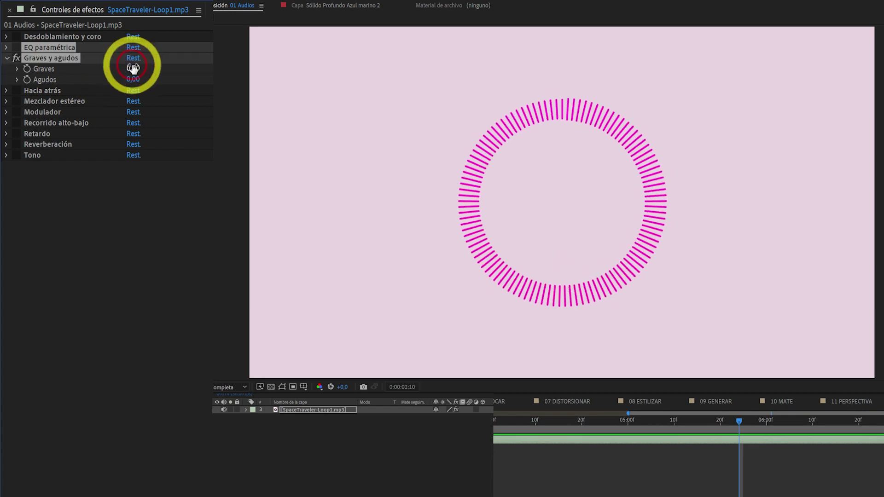
pyautogui.moveTo(134, 79); pyautogui.dragTo(27, 67)
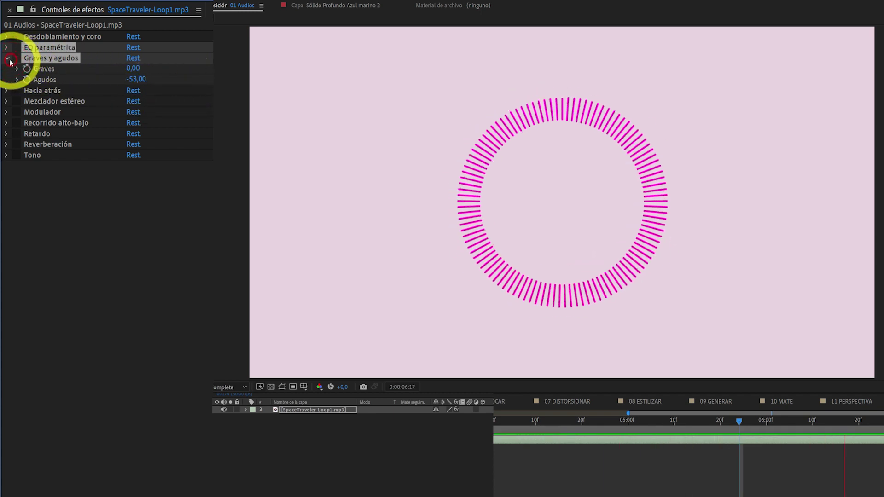
pyautogui.click(8, 58)
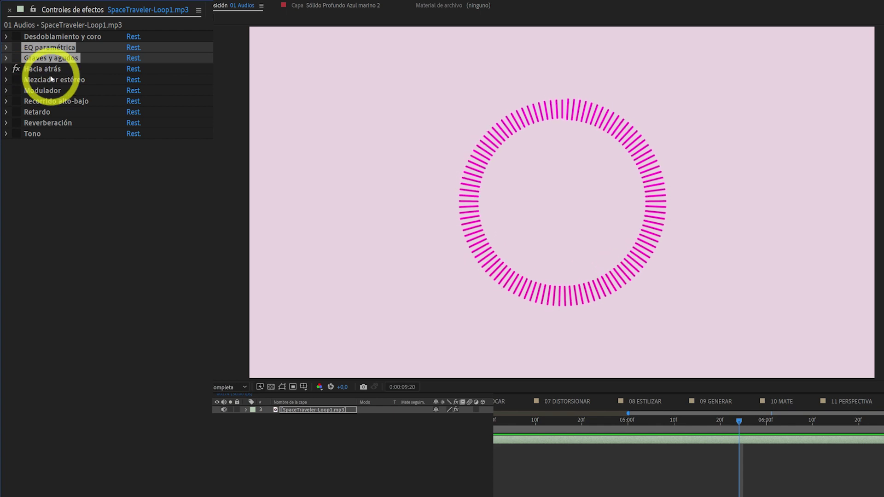
# In the Mezclador estéreo effect, set Nivel izquierdo to 89 % and lower Nivel derecho
pyautogui.click(6, 81)
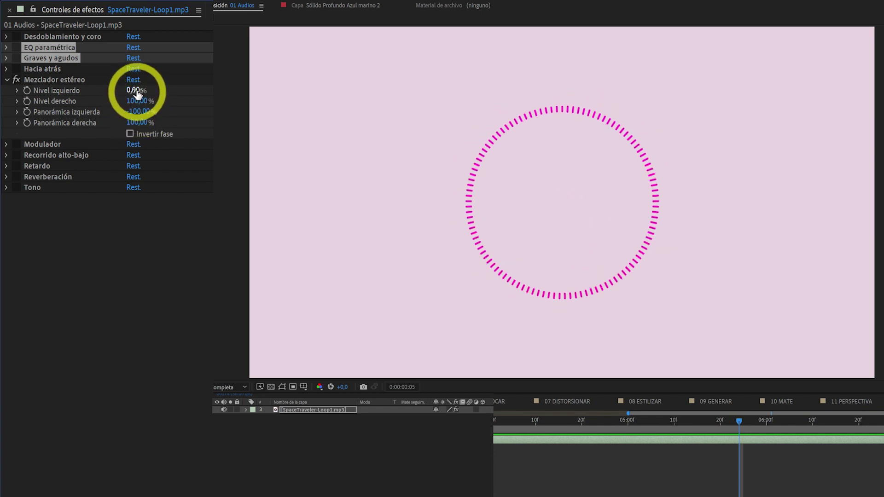
pyautogui.moveTo(139, 91); pyautogui.dragTo(189, 90)
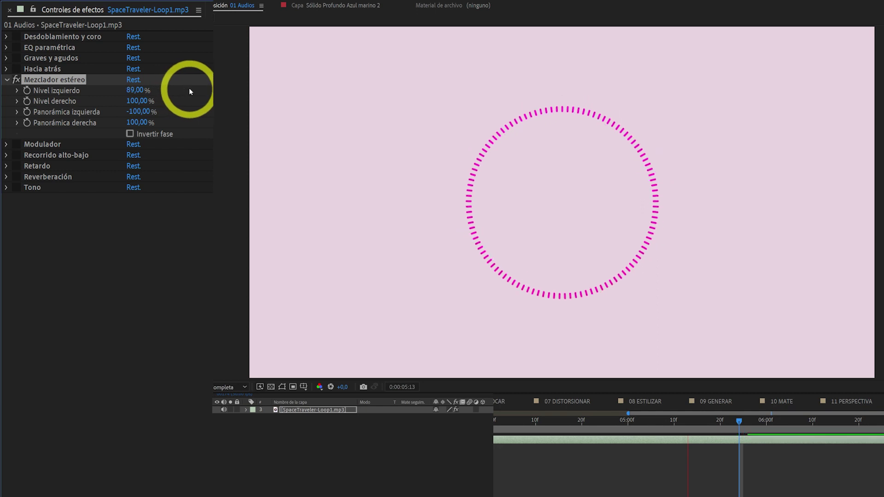
pyautogui.moveTo(134, 102); pyautogui.dragTo(101, 98)
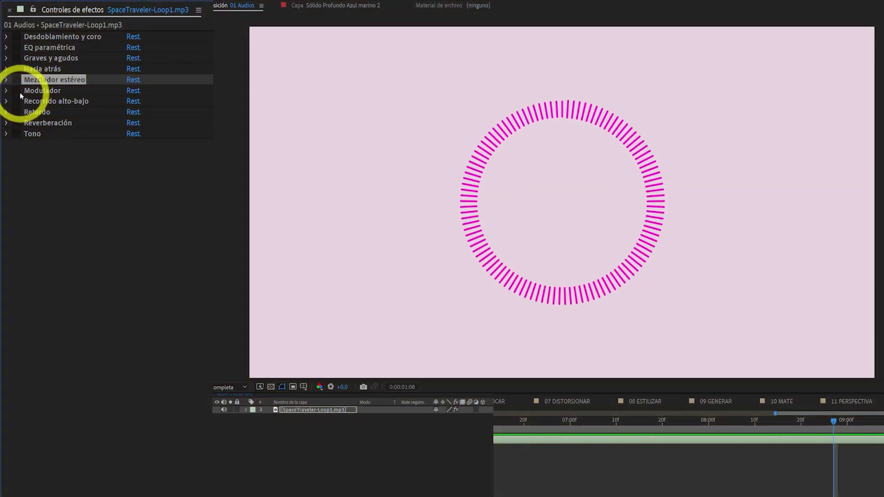
# Review the Modulador effect's settings and compare the audio with the effect on and off
pyautogui.click(6, 90)
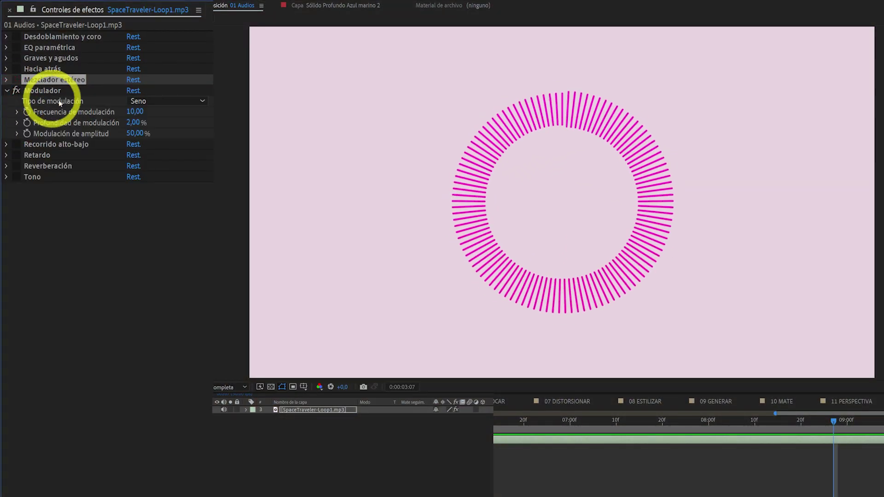
pyautogui.click(8, 91)
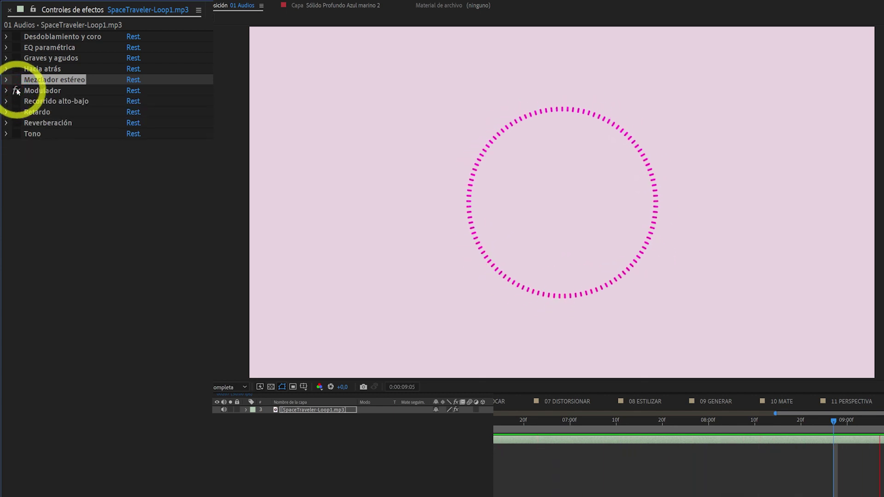
pyautogui.click(16, 92)
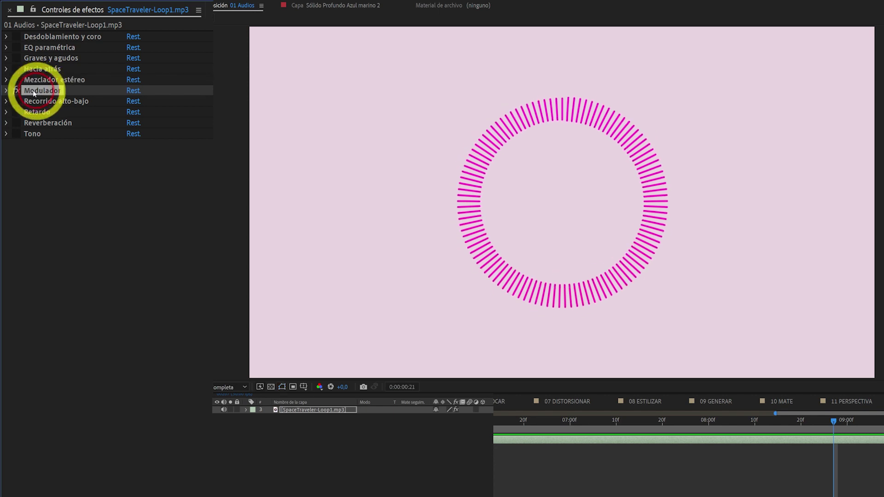
# Set the Recorrido alto-bajo effect's Opciones de filtro to Recorrido bajo, and collapse the effect
pyautogui.click(6, 102)
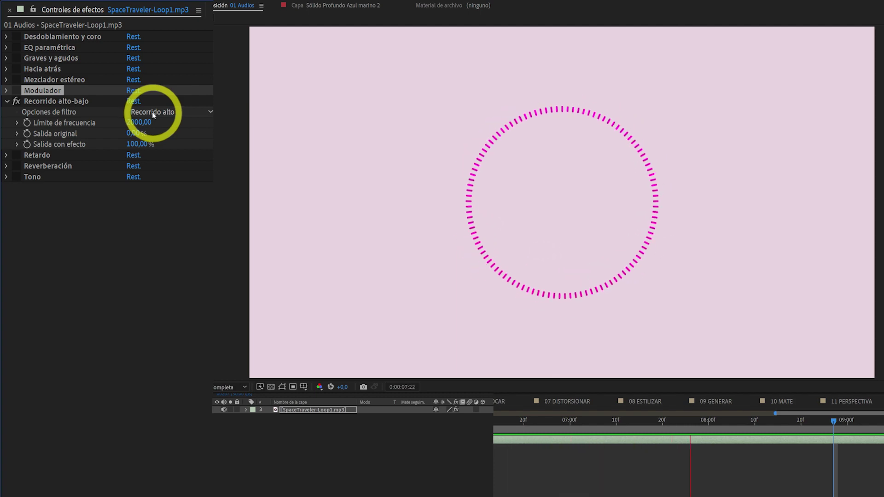
pyautogui.click(174, 112)
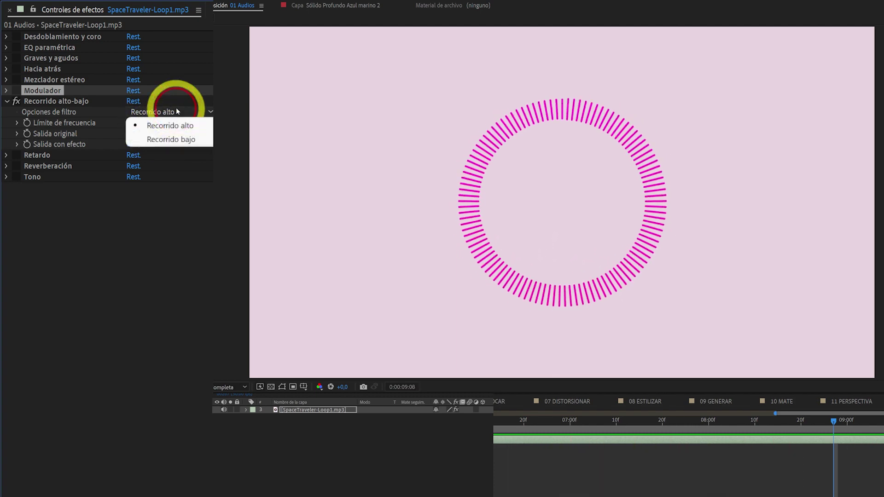
pyautogui.click(170, 139)
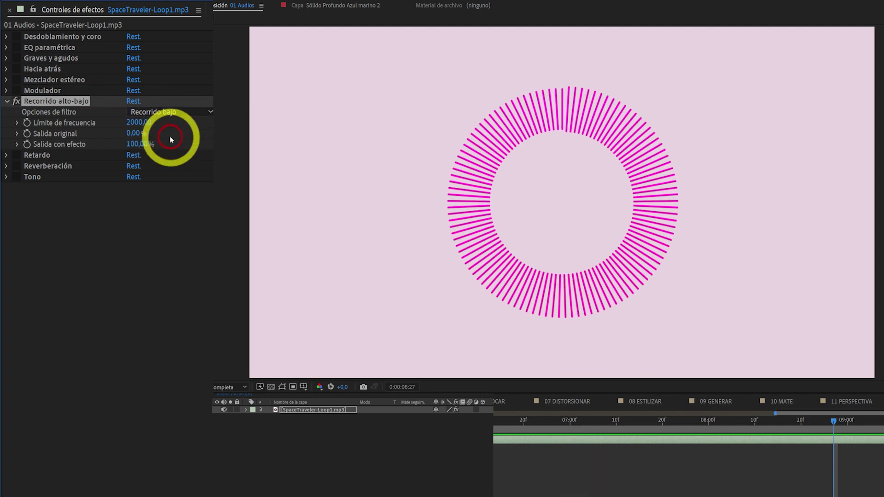
pyautogui.click(8, 101)
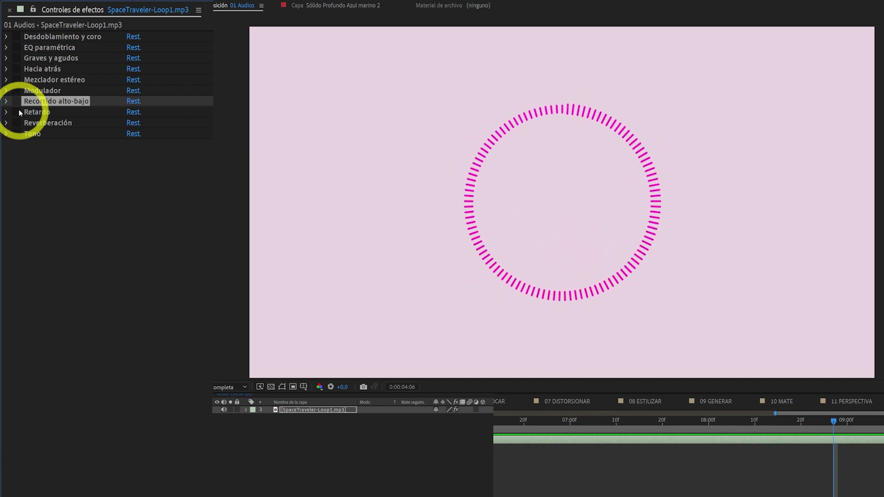
# Compare the audio with the Reverberación effect on and off
pyautogui.click(20, 123)
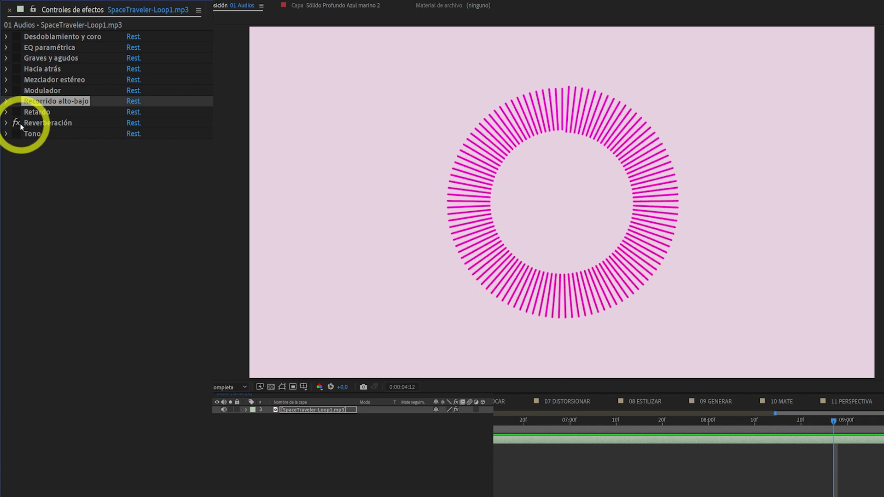
pyautogui.click(18, 124)
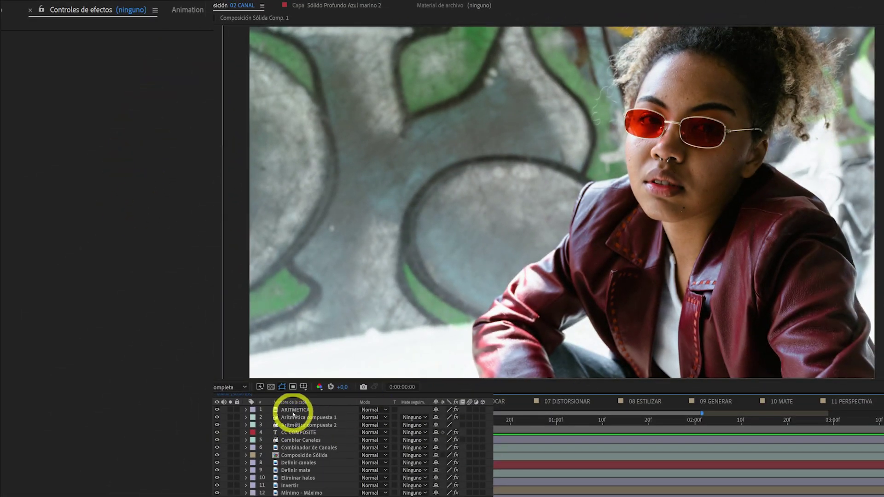
# Enable the Aritmética effect on the ARITMETICA layer of 02 CANAL and explore its red, green and blue values
pyautogui.click(294, 410)
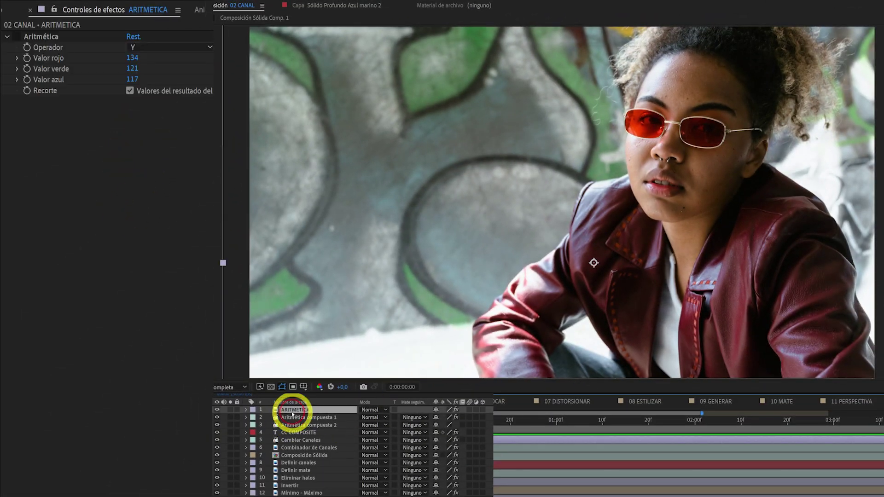
pyautogui.click(18, 36)
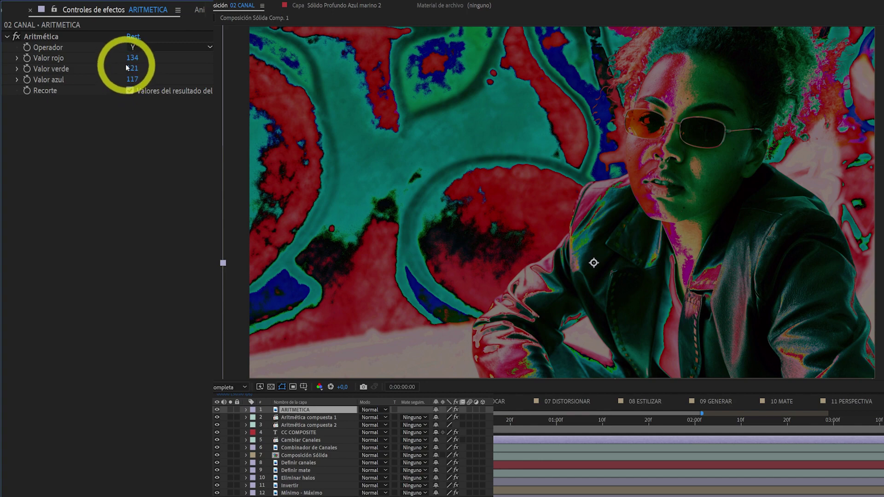
pyautogui.moveTo(133, 62); pyautogui.dragTo(141, 78)
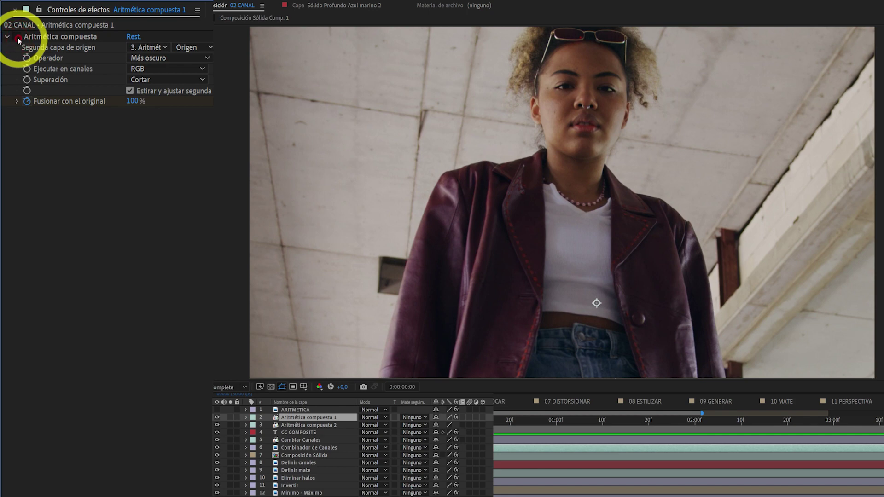
# Turn on Aritmética compuesta on the Aritmética compuesta 1 layer, check its Segunda capa de origen options, and scrub through the blend to 0:00:06:14
pyautogui.click(17, 37)
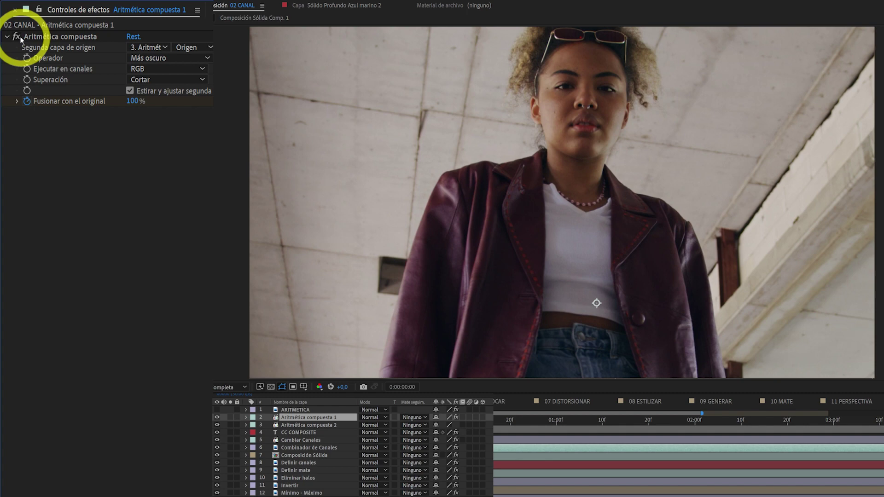
pyautogui.click(152, 48)
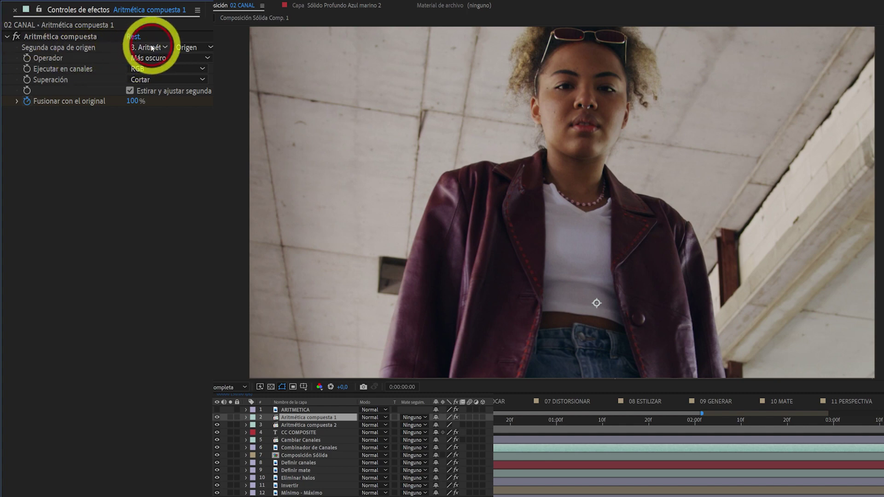
pyautogui.click(75, 127)
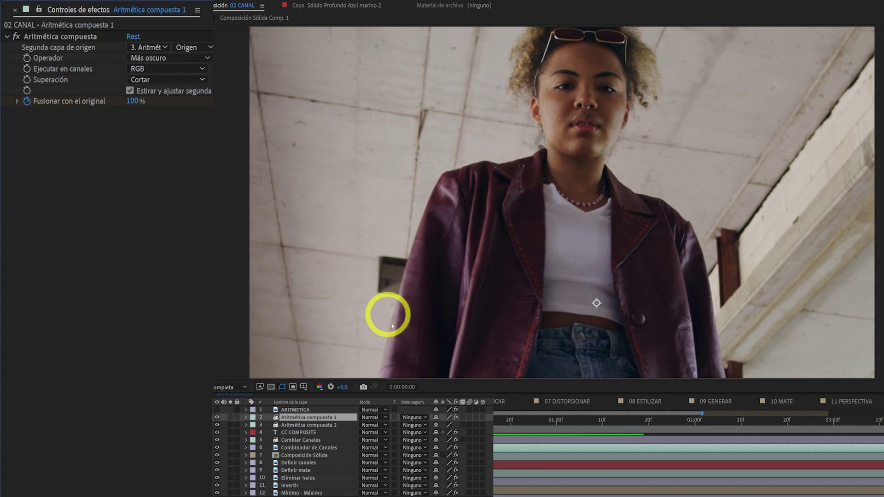
pyautogui.moveTo(418, 423); pyautogui.dragTo(883, 447)
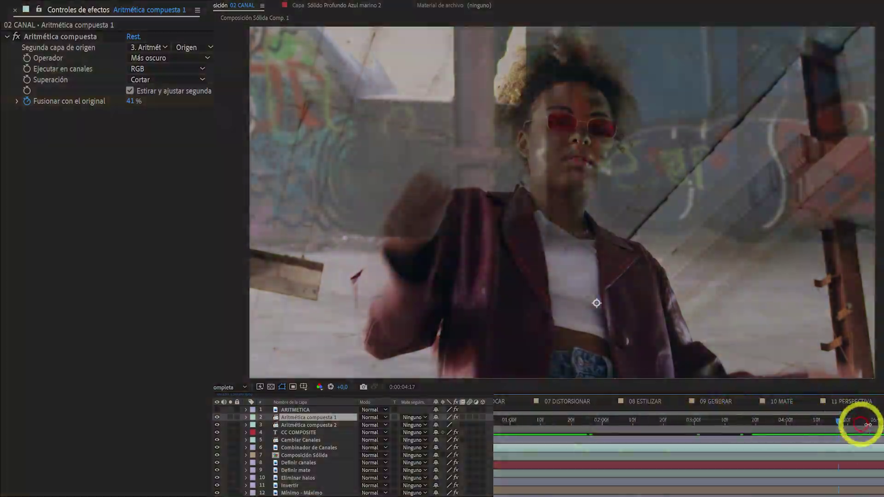
pyautogui.moveTo(868, 424); pyautogui.dragTo(869, 451)
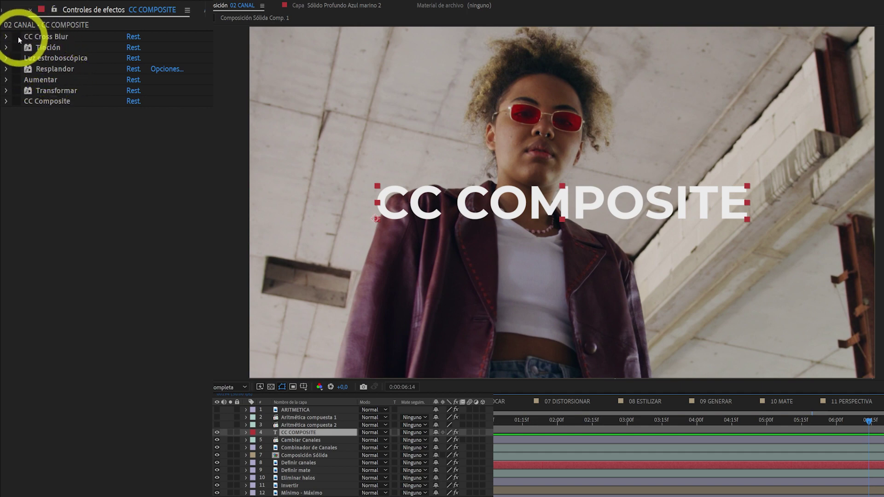
# On the CC COMPOSITE text layer, enable CC Cross Blur, Tinción, Luz estroboscópica, Resplandor, Aumentar and Transformar one after another
pyautogui.click(49, 102)
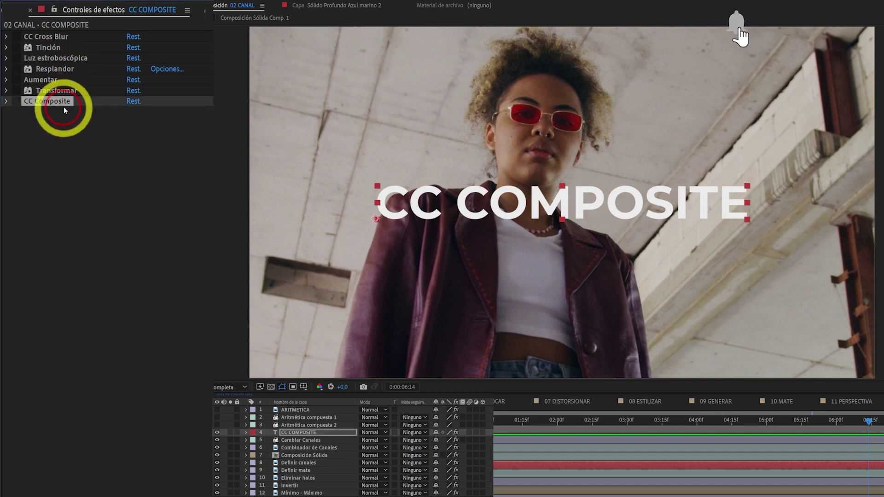
pyautogui.click(17, 37)
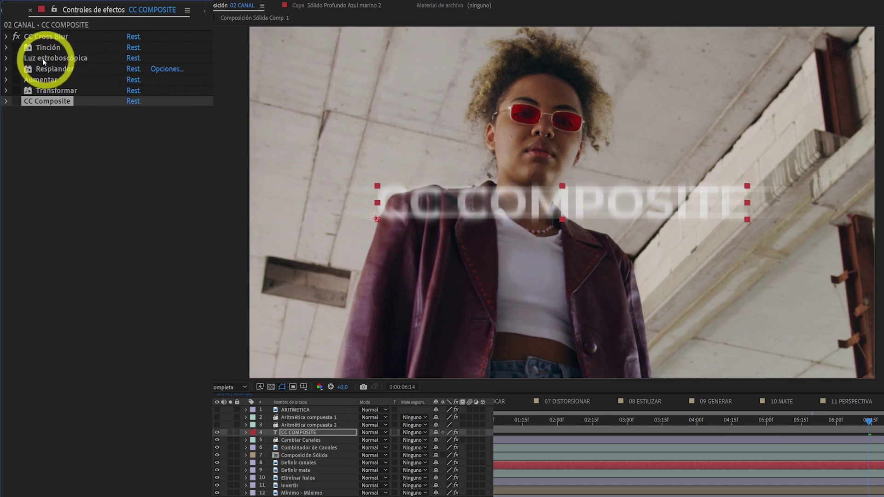
pyautogui.click(16, 48)
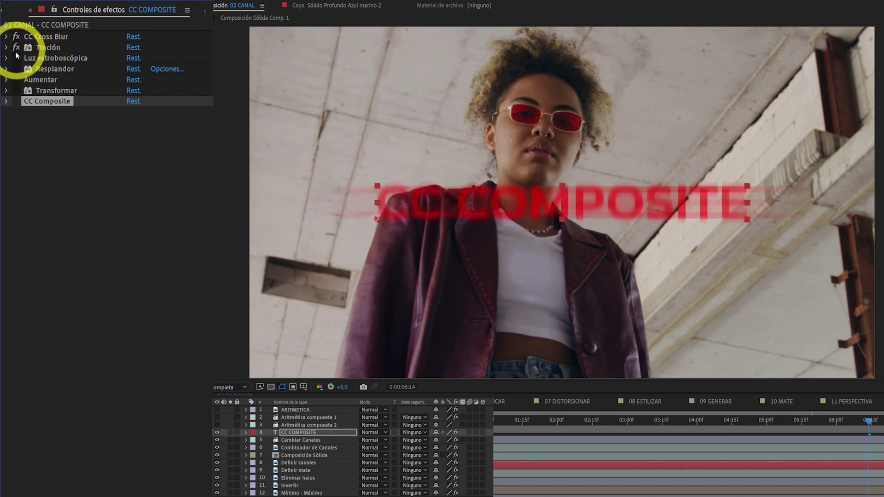
pyautogui.click(16, 60)
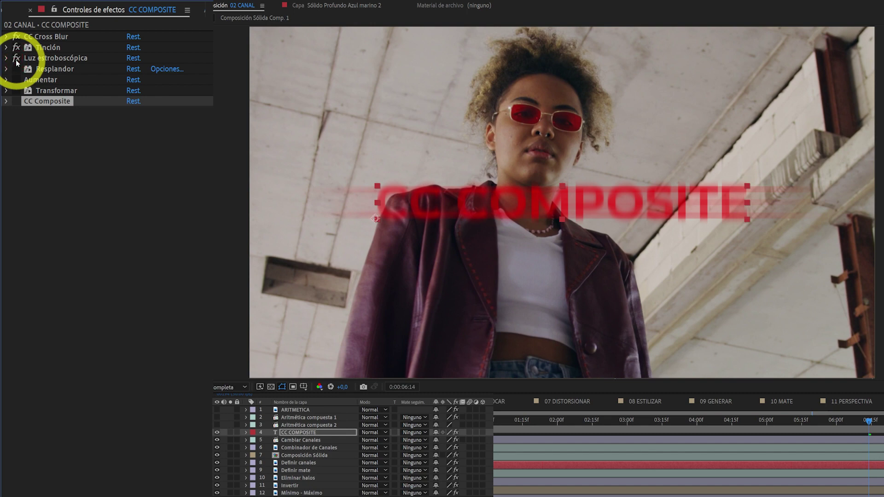
pyautogui.click(19, 70)
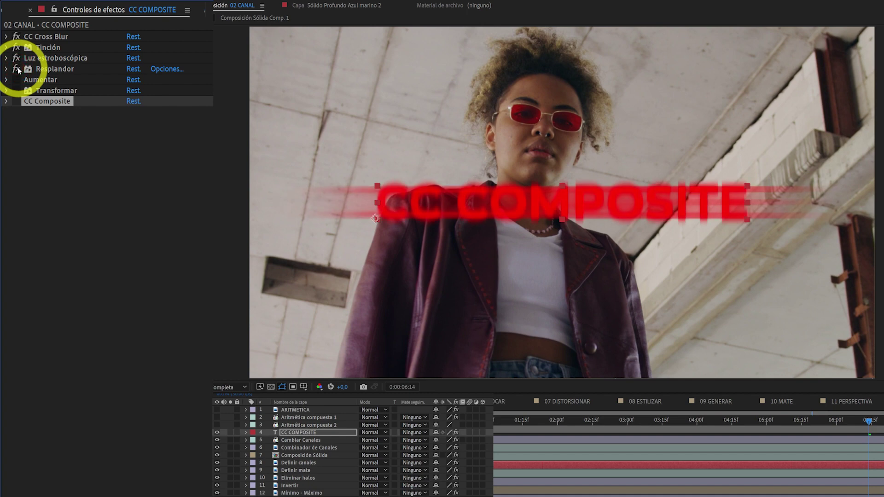
pyautogui.click(16, 80)
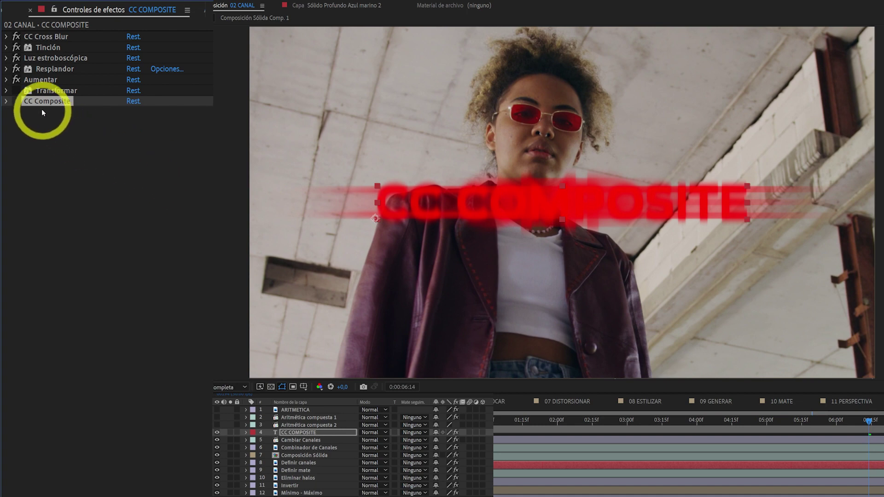
pyautogui.click(15, 90)
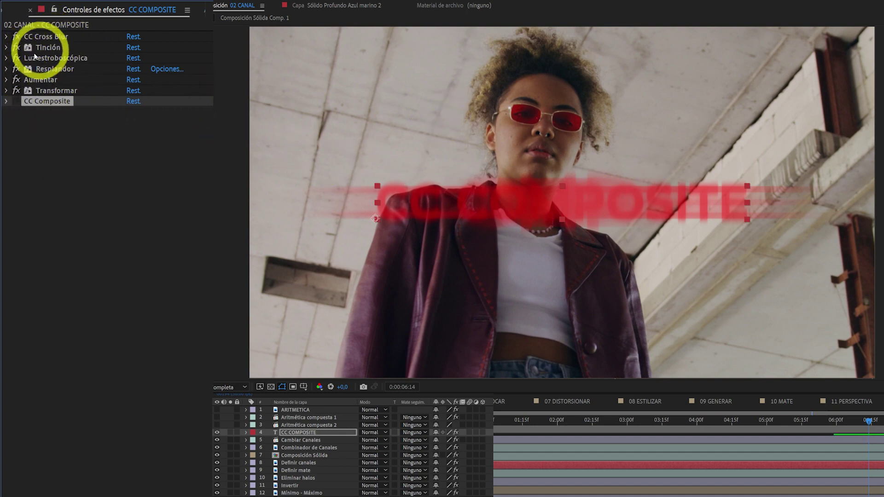
# Enable the CC Composite effect, review its Opacity, Composite Original and RGB Only settings, and collapse it
pyautogui.click(15, 101)
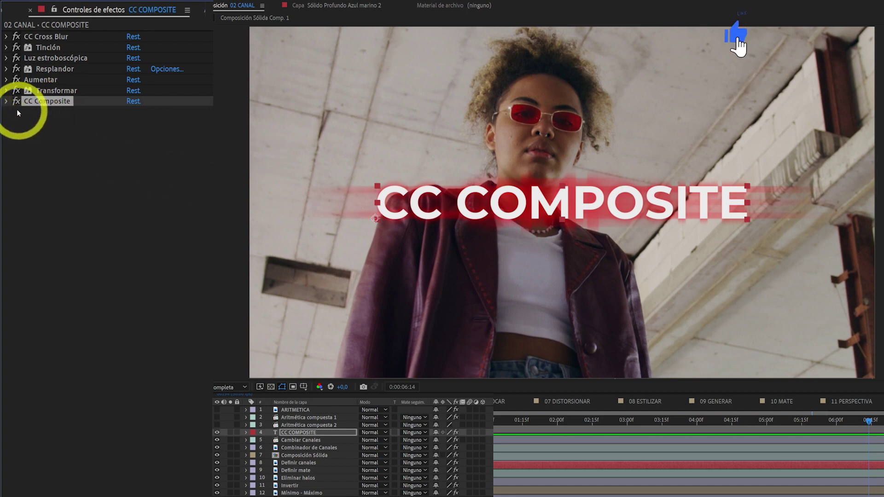
pyautogui.click(6, 101)
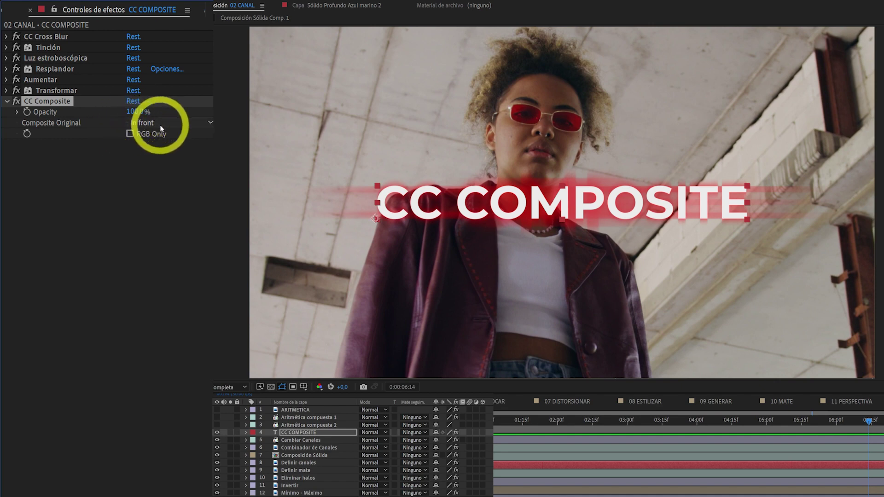
pyautogui.click(7, 102)
# Try CC Composite at each position up the effect stack to just below Tinción, and move it back to the end
pyautogui.moveTo(21, 104); pyautogui.dragTo(44, 92)
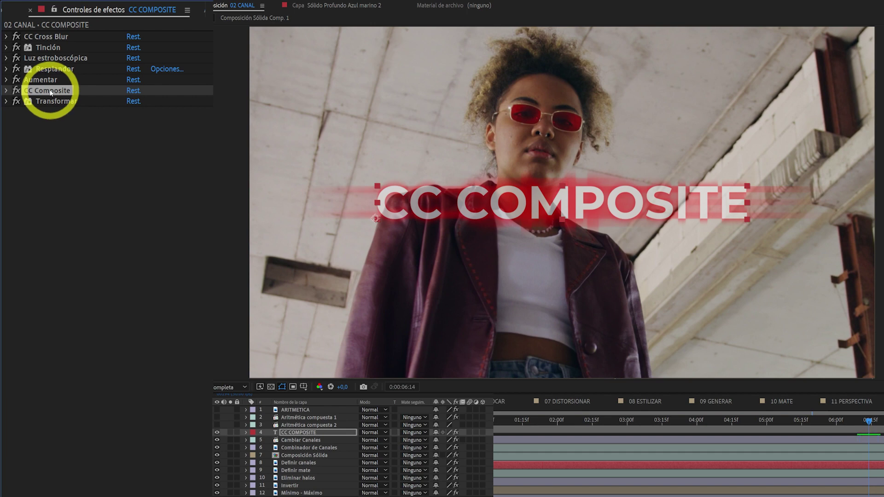
pyautogui.moveTo(51, 92); pyautogui.dragTo(54, 79)
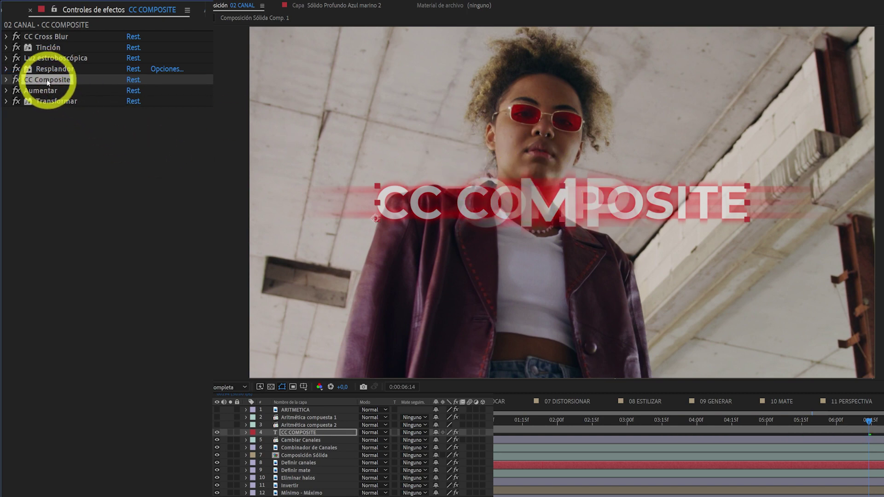
pyautogui.moveTo(47, 81); pyautogui.dragTo(48, 68)
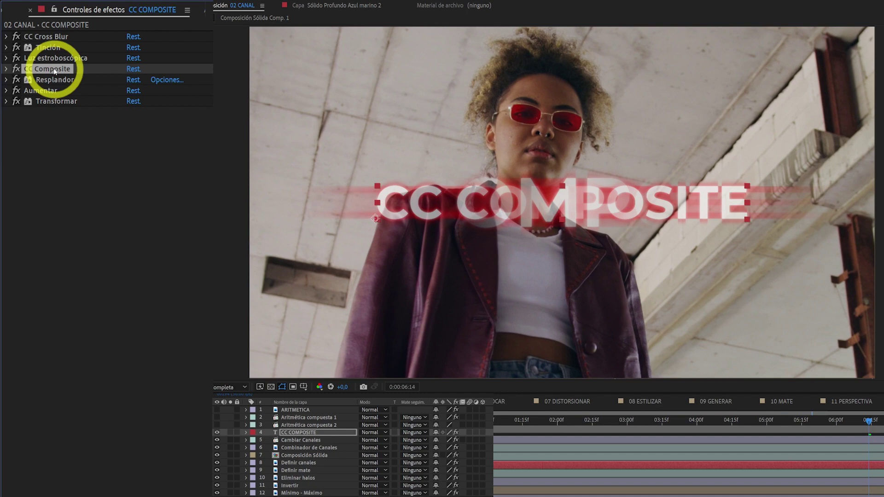
pyautogui.moveTo(53, 71); pyautogui.dragTo(63, 59)
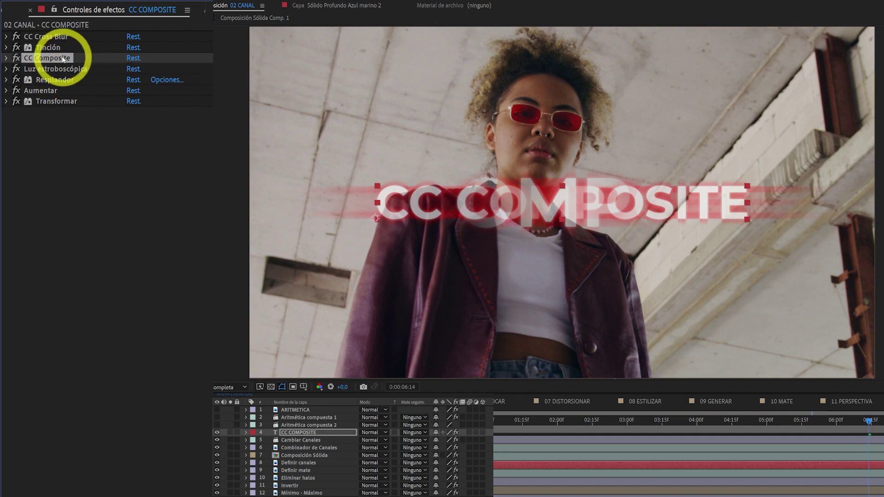
pyautogui.moveTo(63, 59); pyautogui.dragTo(63, 126)
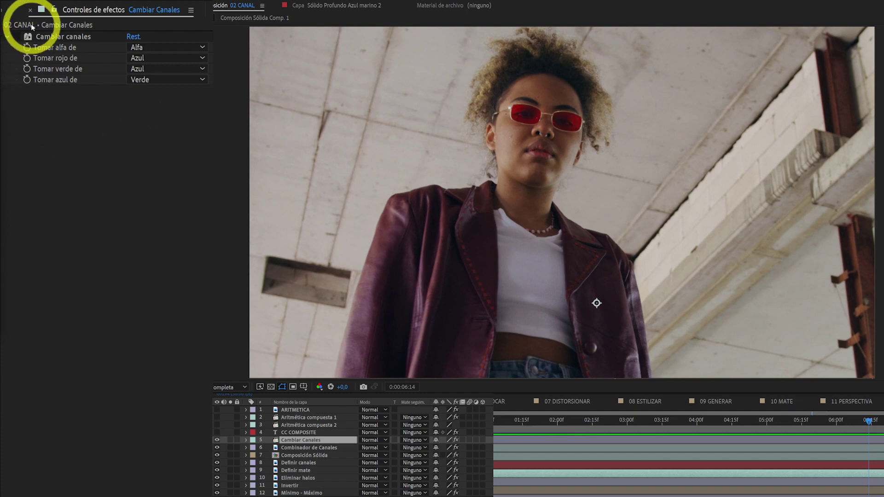
# Enable the Cambiar canales effect on the Cambiar Canales layer and compare the image with and without it
pyautogui.click(15, 36)
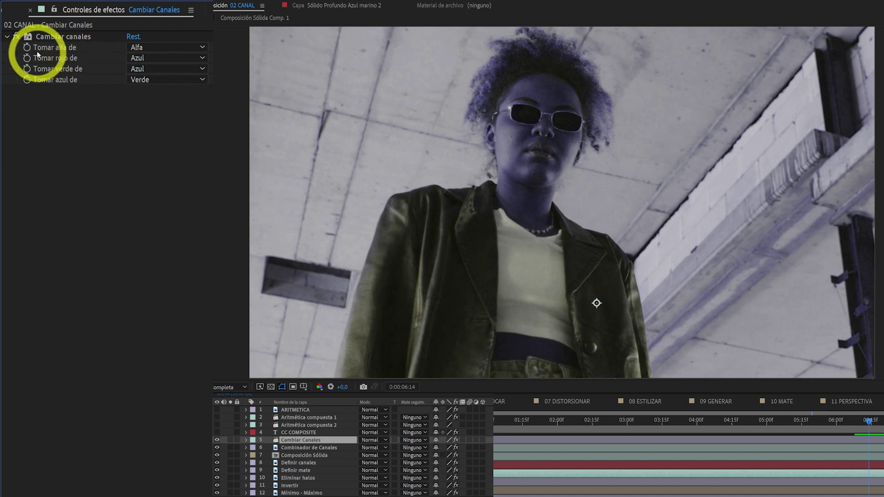
pyautogui.click(17, 37)
pyautogui.click(17, 38)
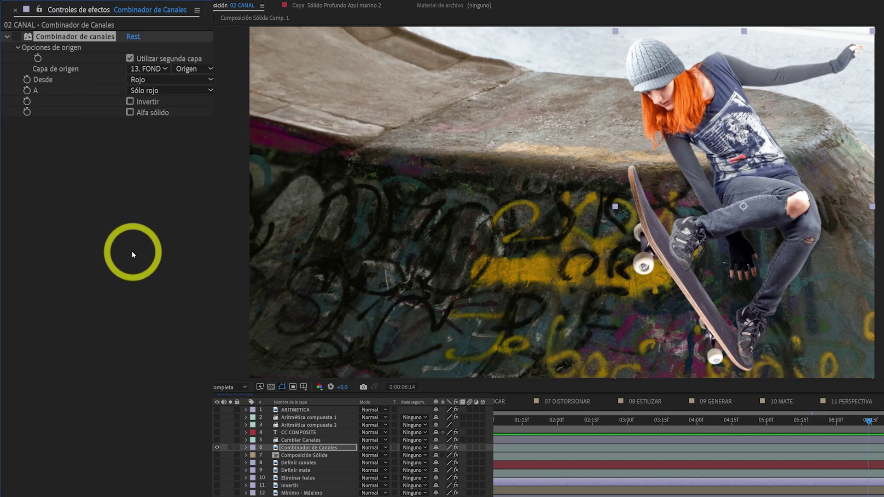
# Enable the Combinador de canales effect on the skateboarder layer and compare the image with and without it
pyautogui.click(15, 39)
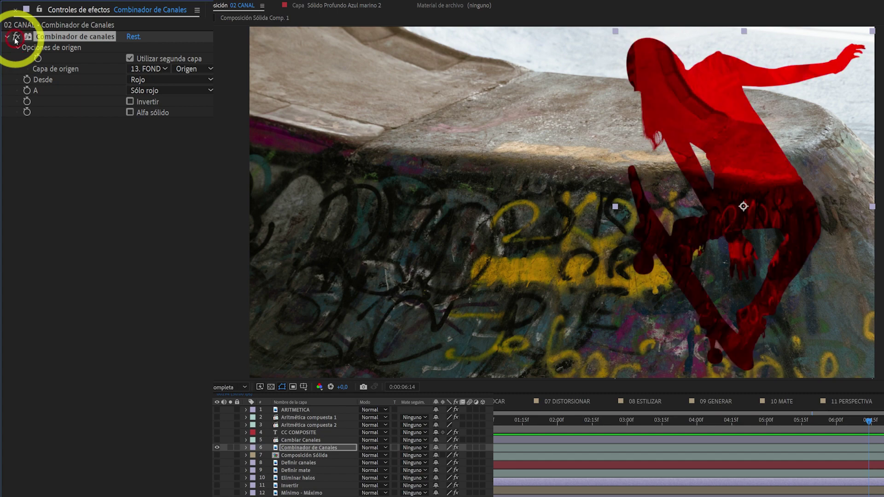
pyautogui.click(15, 39)
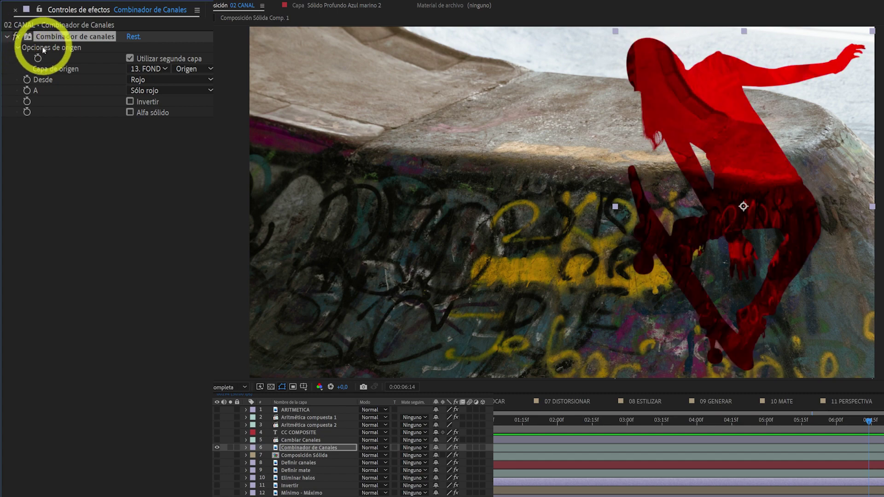
pyautogui.click(14, 39)
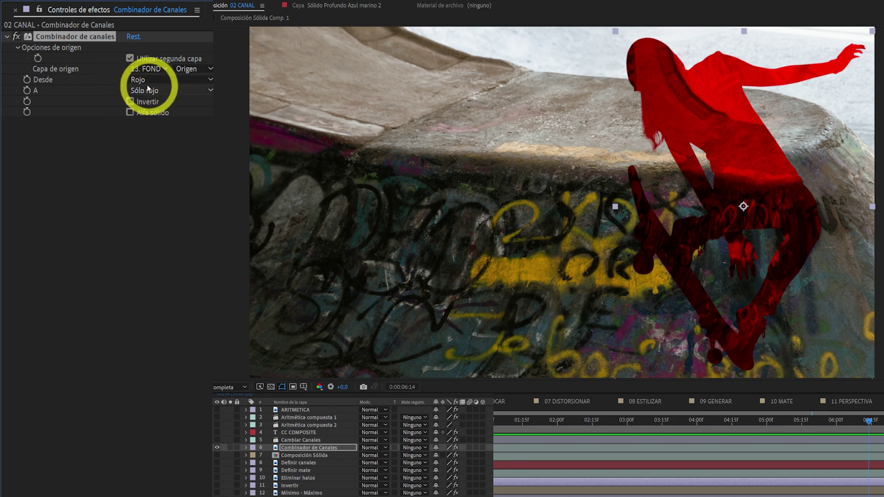
# Enable Invertir in the Combinador de canales effect, comparing the red channel result with the option on and off
pyautogui.click(131, 105)
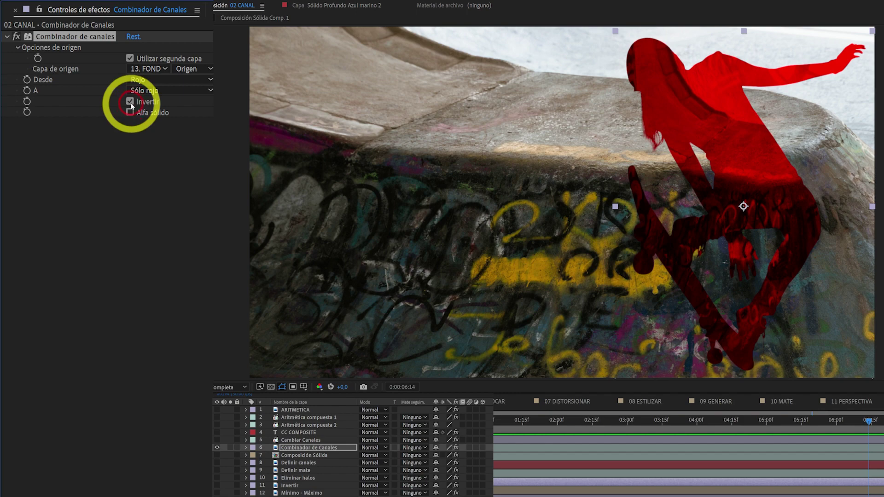
pyautogui.click(132, 104)
pyautogui.click(131, 104)
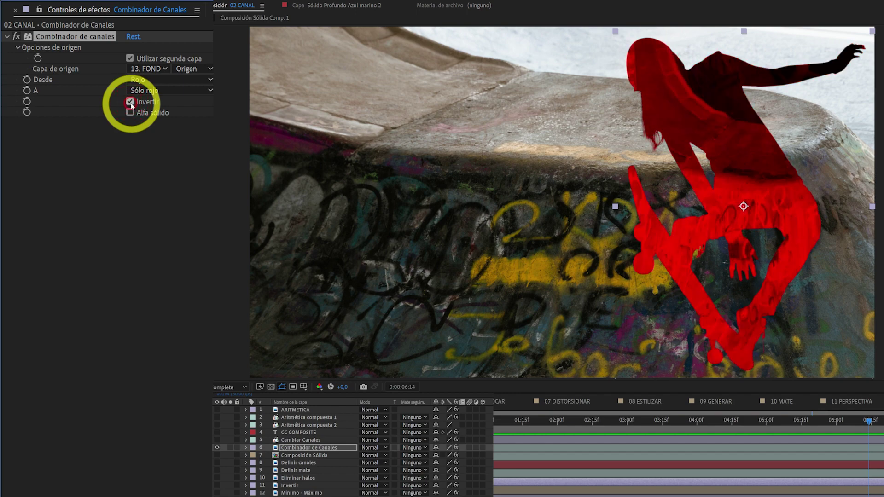
# Toggle the Invertir option of the Combinador de canales effect once more
pyautogui.click(132, 104)
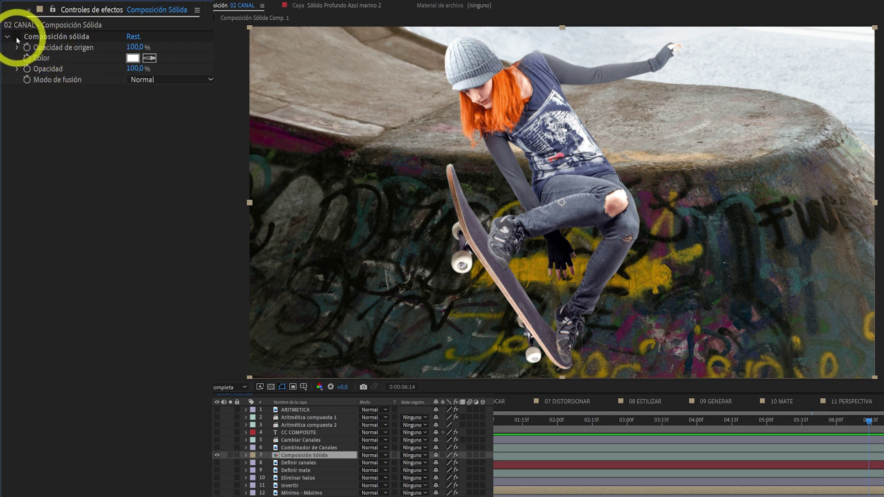
# Compare the skateboarder over the white solid and over the graffiti background by switching the Composición sólida effect on and off
pyautogui.click(20, 39)
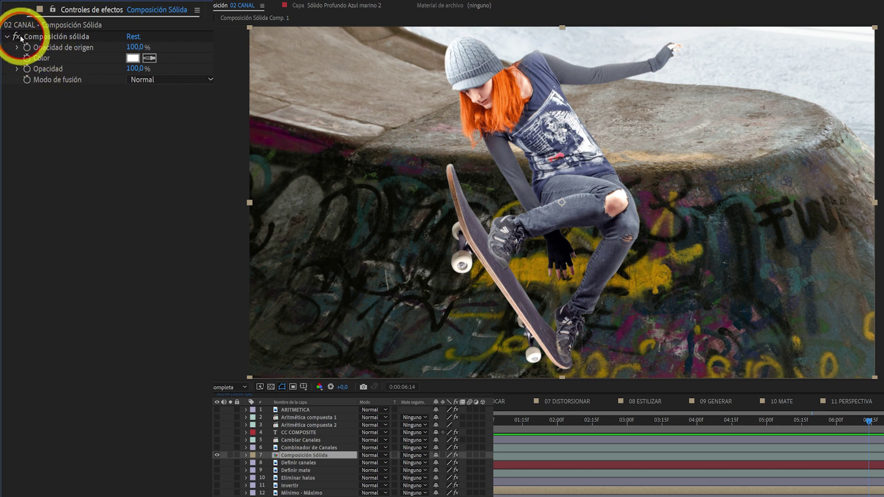
pyautogui.click(21, 39)
pyautogui.click(18, 37)
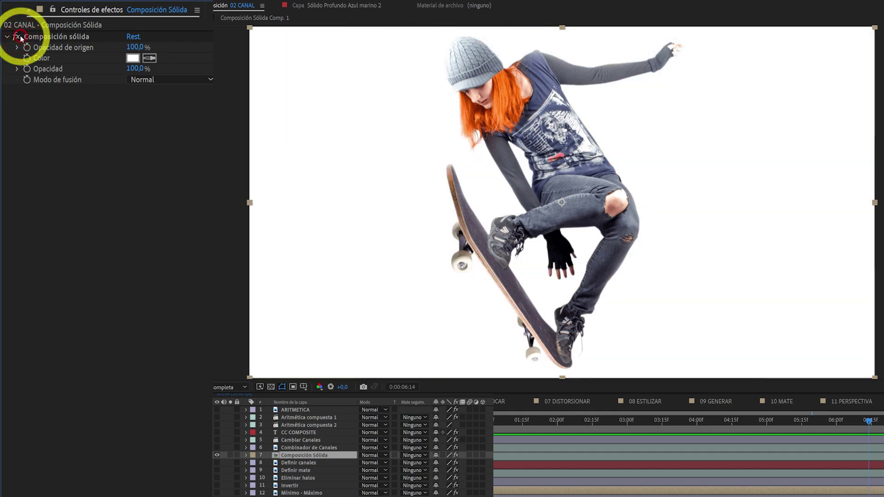
pyautogui.click(20, 38)
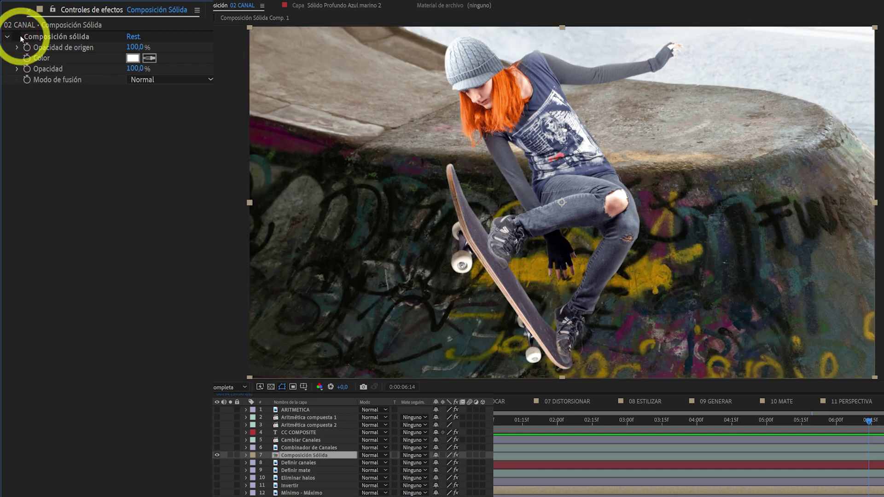
pyautogui.click(21, 38)
pyautogui.click(20, 39)
pyautogui.click(21, 39)
pyautogui.click(21, 38)
pyautogui.click(20, 39)
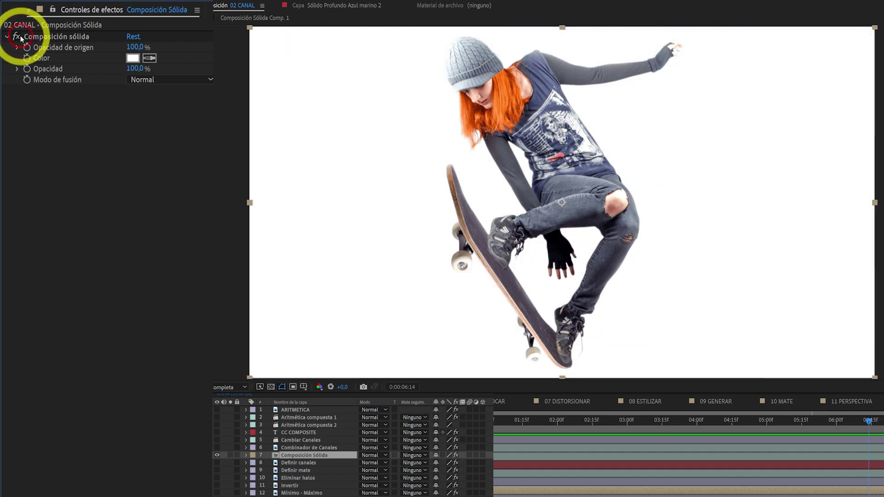
pyautogui.click(21, 39)
pyautogui.click(21, 39)
pyautogui.click(21, 38)
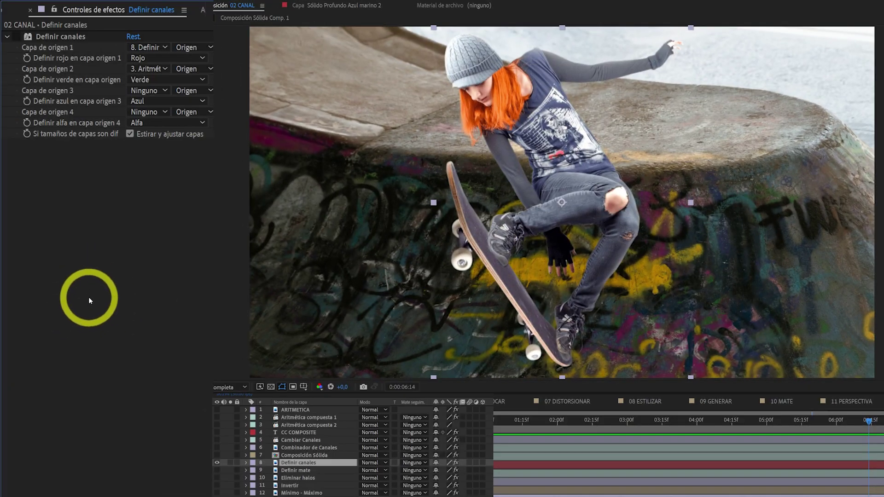
# Switch the Definir canales effect on and off on its layer to compare the skateboarder's altered and original colours
pyautogui.click(16, 39)
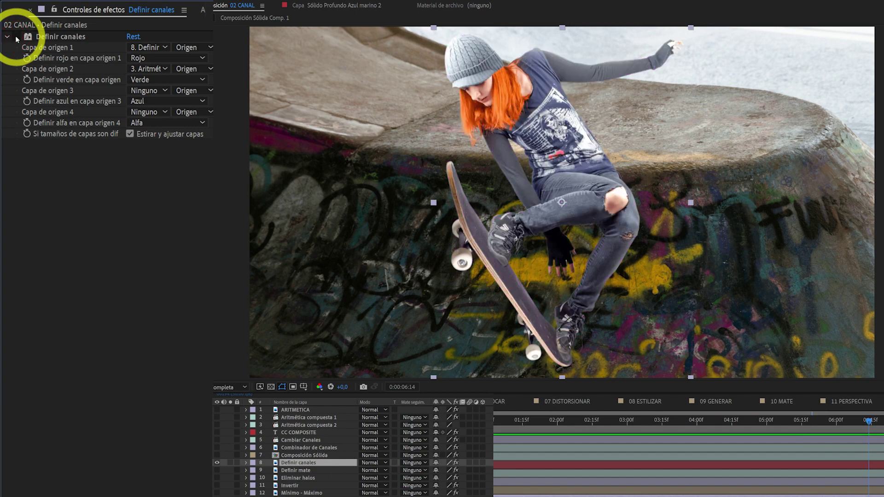
pyautogui.click(16, 38)
pyautogui.click(16, 37)
pyautogui.click(16, 38)
pyautogui.click(16, 39)
pyautogui.click(16, 39)
pyautogui.click(16, 38)
pyautogui.click(17, 39)
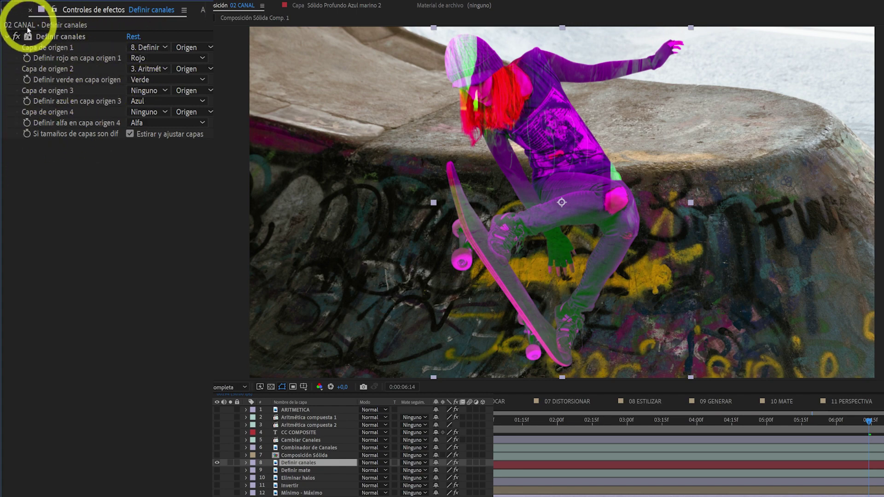
pyautogui.click(16, 38)
pyautogui.click(16, 38)
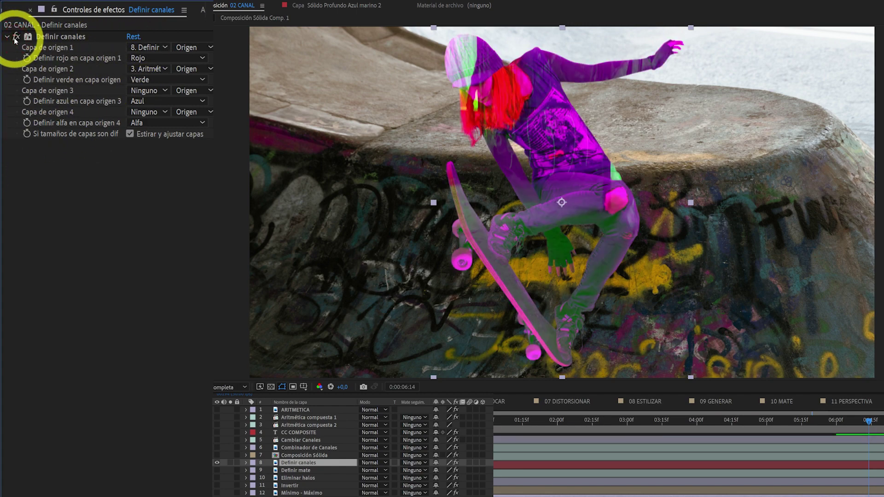
pyautogui.click(16, 38)
pyautogui.click(16, 39)
pyautogui.click(15, 40)
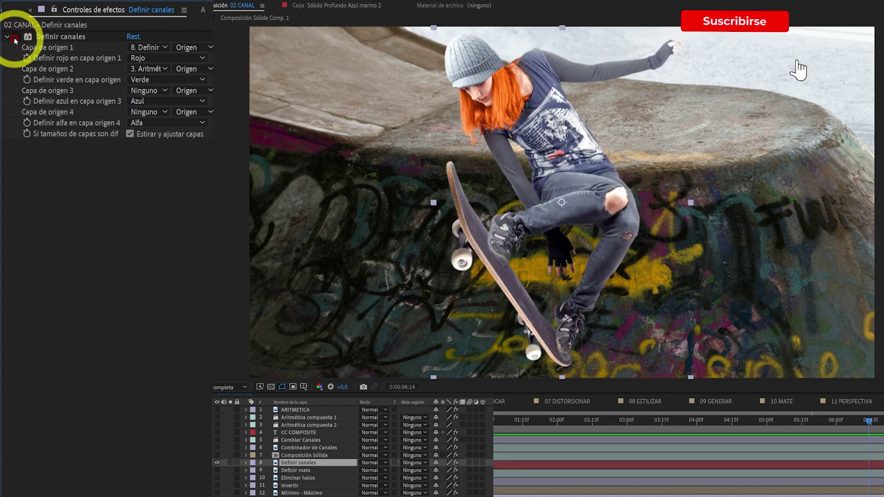
pyautogui.click(15, 40)
pyautogui.click(15, 40)
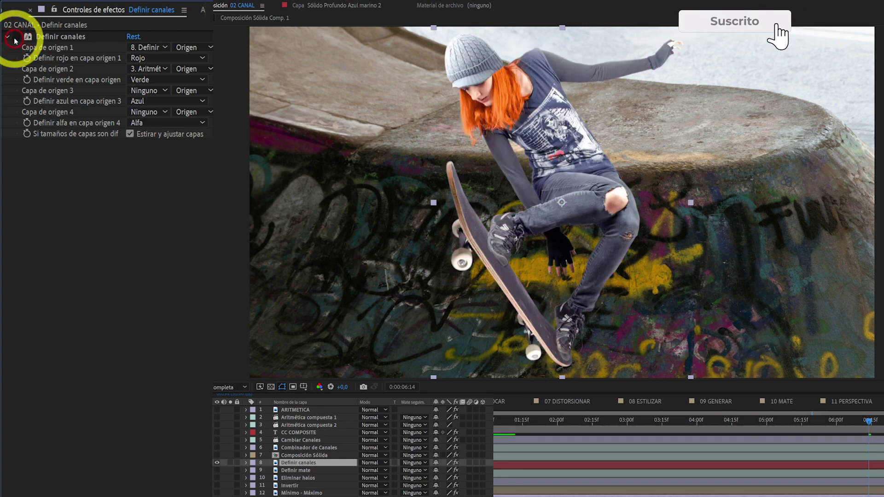
pyautogui.click(15, 40)
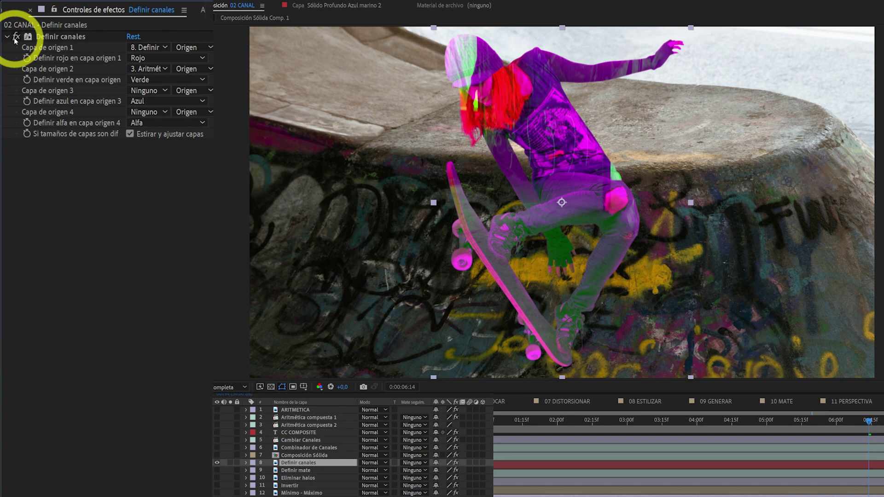
pyautogui.click(15, 39)
pyautogui.click(15, 40)
pyautogui.click(16, 40)
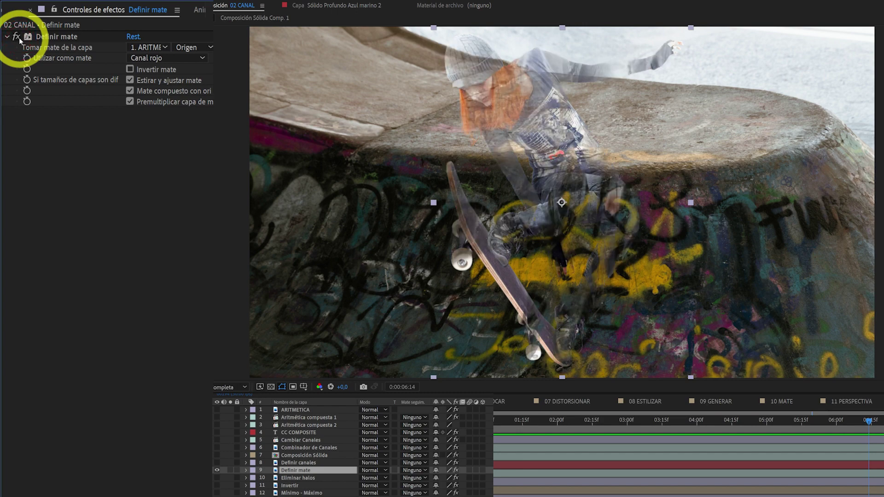
# Compare the skateboarder with and without the Definir mate effect that uses the ARITMETICA layer's red channel as matte
pyautogui.click(19, 40)
pyautogui.click(19, 40)
pyautogui.click(20, 40)
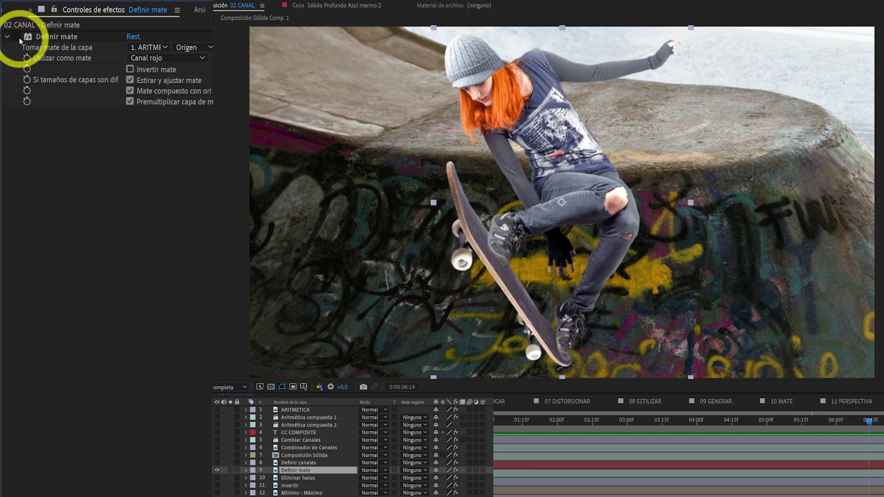
pyautogui.click(20, 40)
pyautogui.click(19, 39)
pyautogui.click(20, 39)
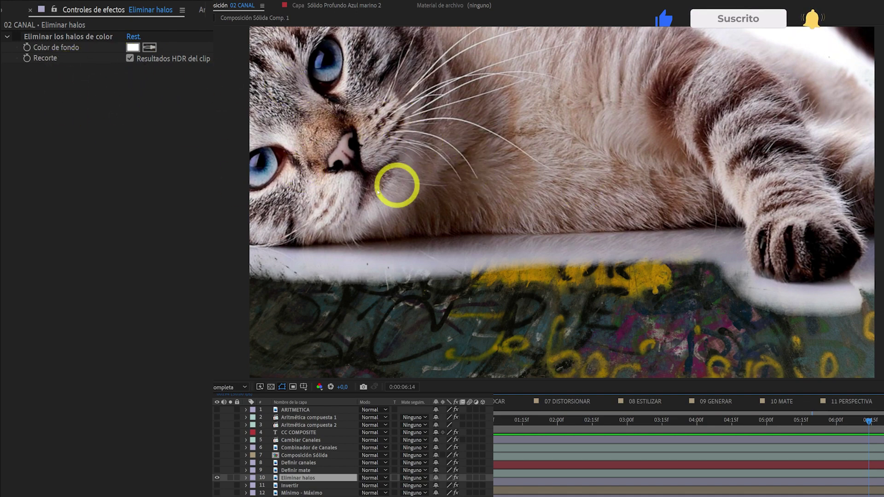
# Switch Eliminar los halos de color on and off on the cat layer to compare the edges of the cutout
pyautogui.click(16, 39)
pyautogui.click(17, 38)
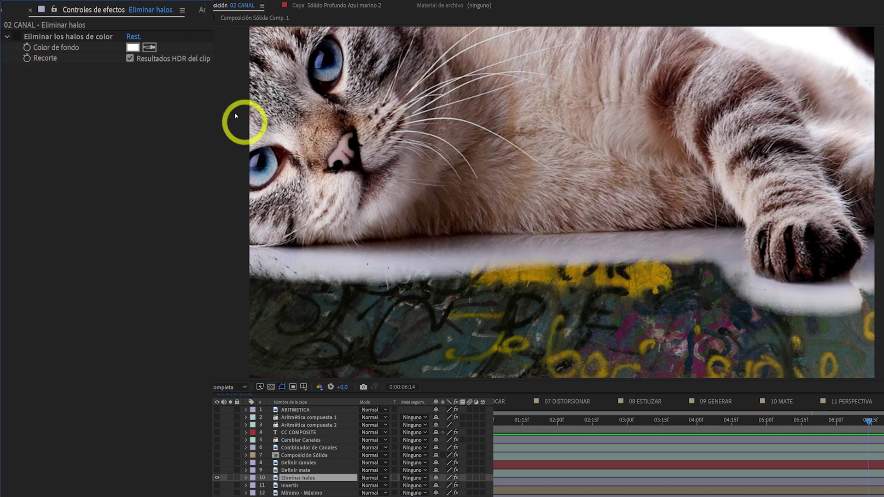
pyautogui.click(18, 37)
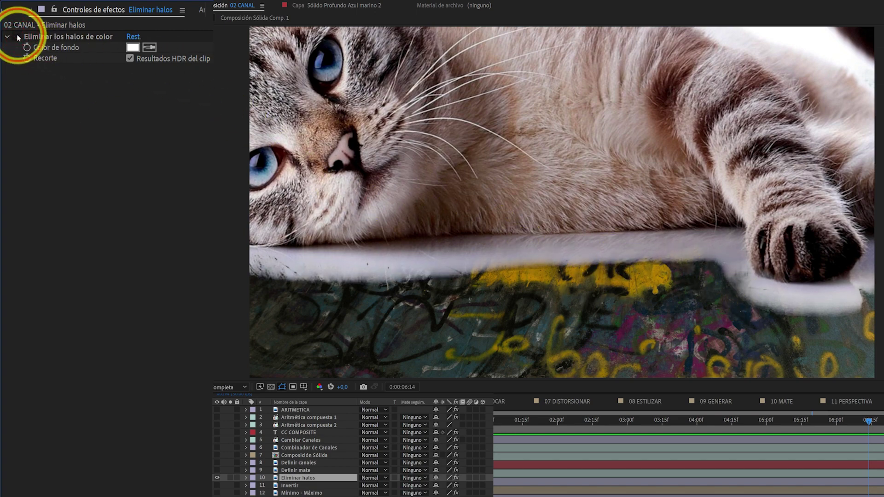
pyautogui.click(17, 37)
pyautogui.click(17, 37)
pyautogui.click(18, 38)
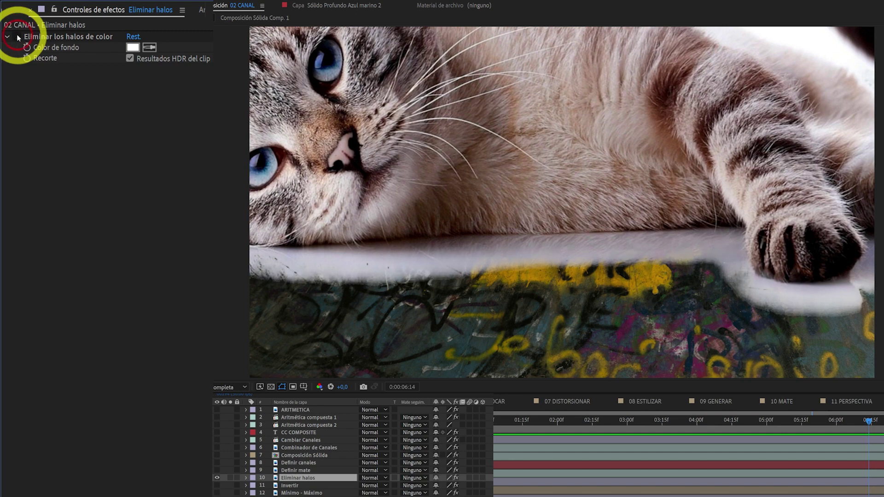
pyautogui.click(18, 37)
pyautogui.click(17, 37)
pyautogui.click(18, 37)
pyautogui.click(17, 37)
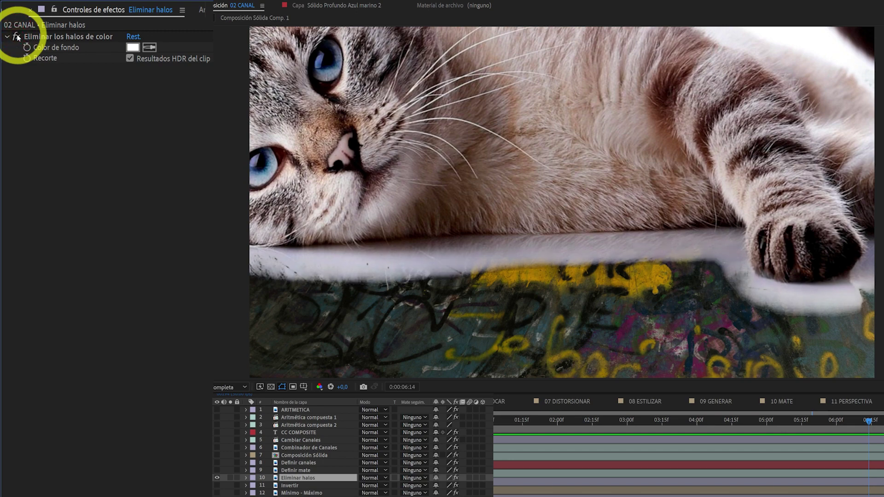
pyautogui.click(18, 37)
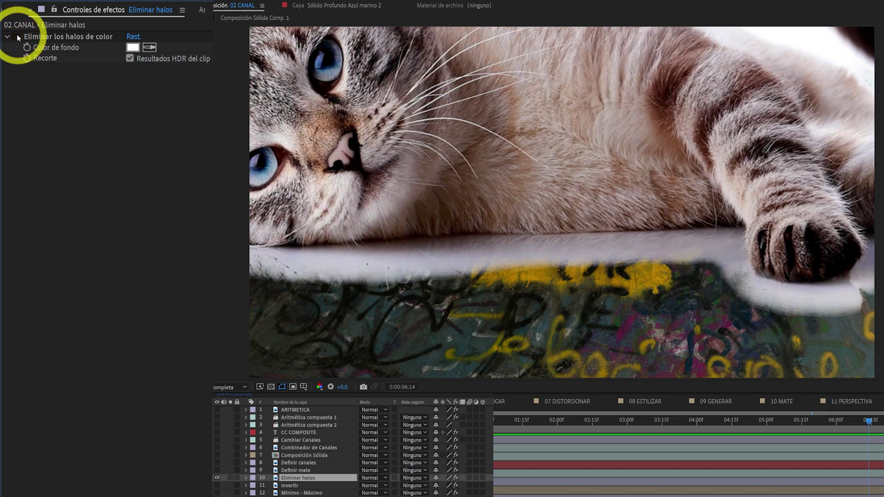
pyautogui.click(18, 38)
pyautogui.click(18, 38)
pyautogui.click(18, 37)
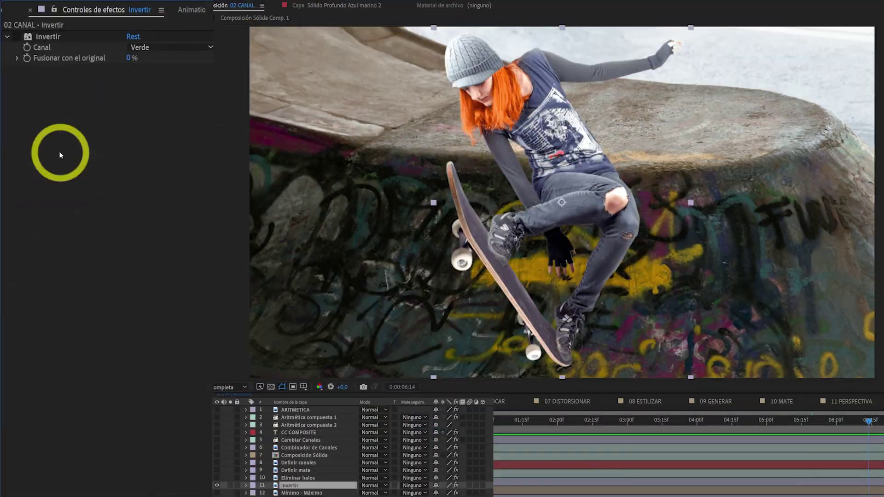
# Enable the Invertir effect for the green channel on the Invertir layer and compare the image with and without it
pyautogui.click(16, 37)
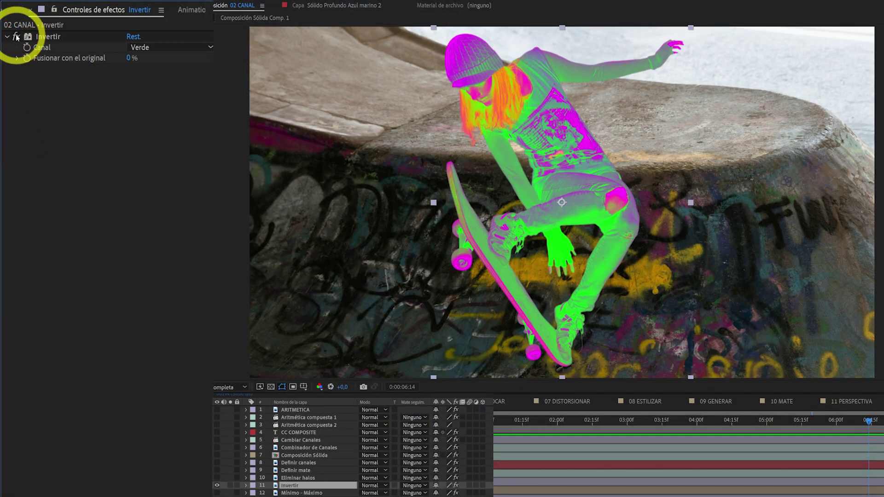
pyautogui.click(16, 36)
pyautogui.click(17, 37)
pyautogui.click(16, 37)
pyautogui.click(17, 37)
pyautogui.click(16, 37)
pyautogui.click(17, 37)
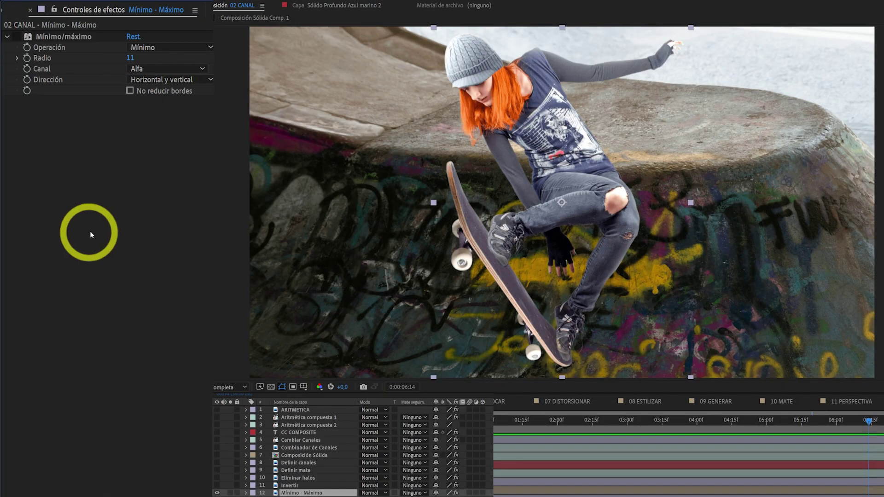
# Enable the Mínimo/máximo effect on the Mínimo - Máximo layer and lower its Radio
pyautogui.click(16, 37)
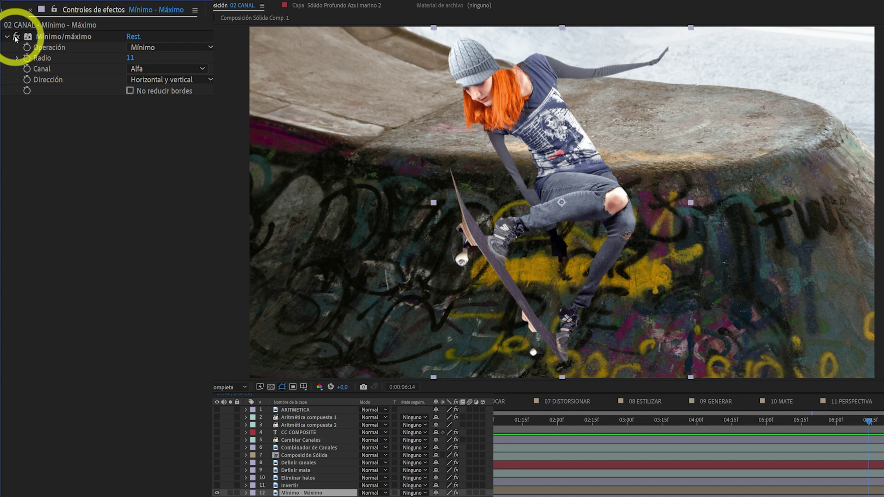
pyautogui.moveTo(131, 58); pyautogui.dragTo(71, 59)
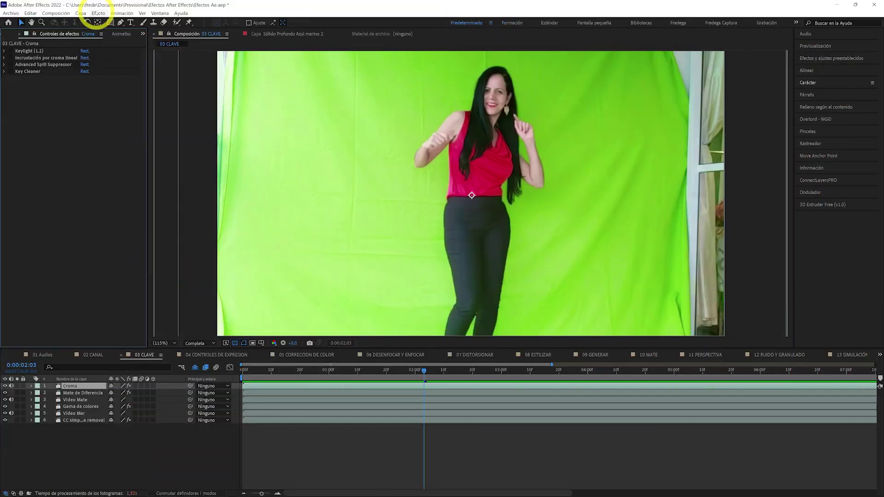
# Look through the Boris FX Mocha, Canal 3D and Cinema 4D effect categories
pyautogui.click(100, 13)
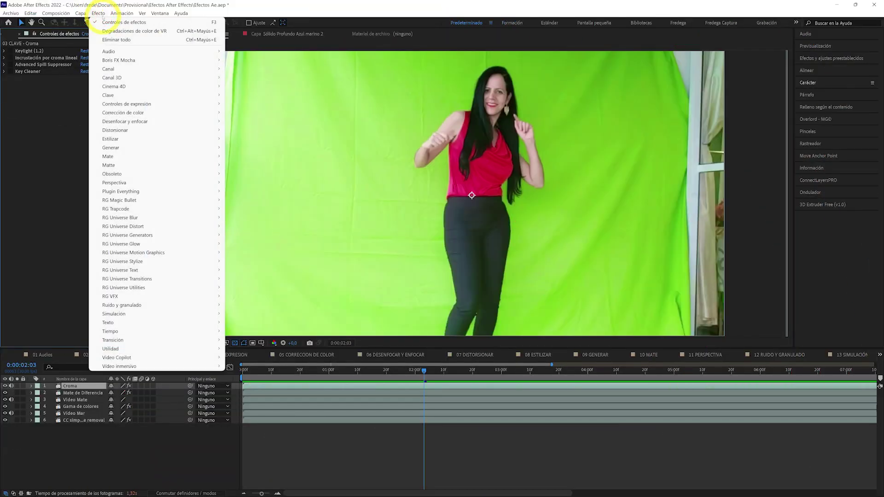
pyautogui.moveTo(119, 61)
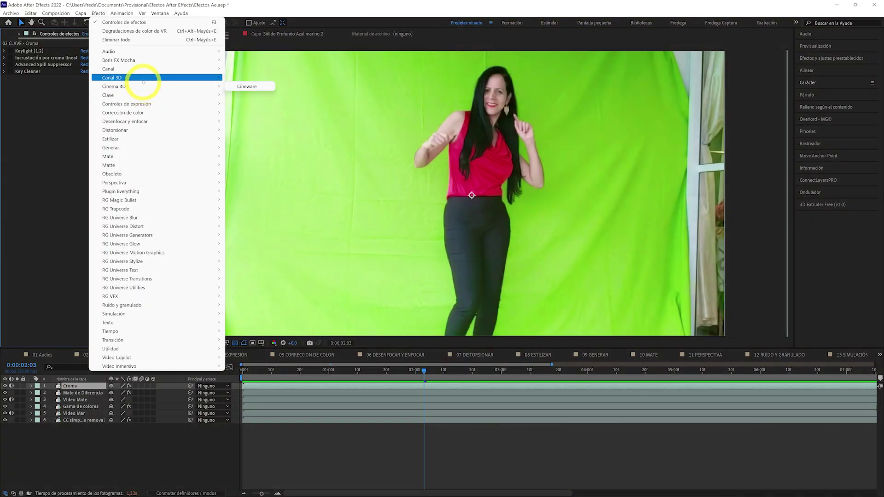
pyautogui.moveTo(147, 61)
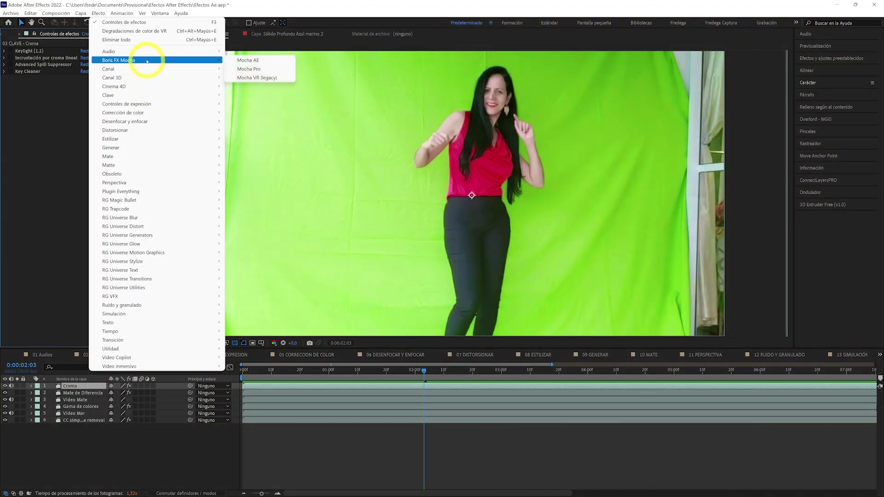
pyautogui.moveTo(125, 81)
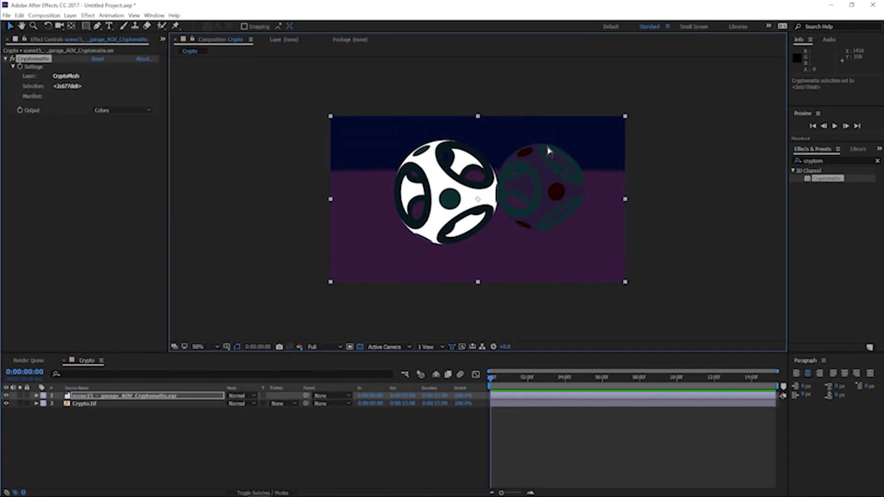
# Try several ball parts as the Cryptomatte selection, settle on the larger ball's oval rings, and set Output to Matte Only
pyautogui.click(552, 153)
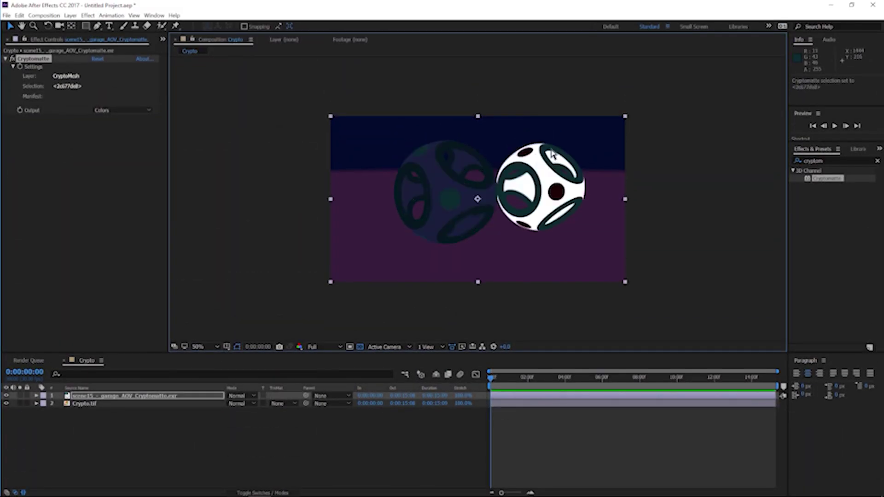
pyautogui.click(524, 152)
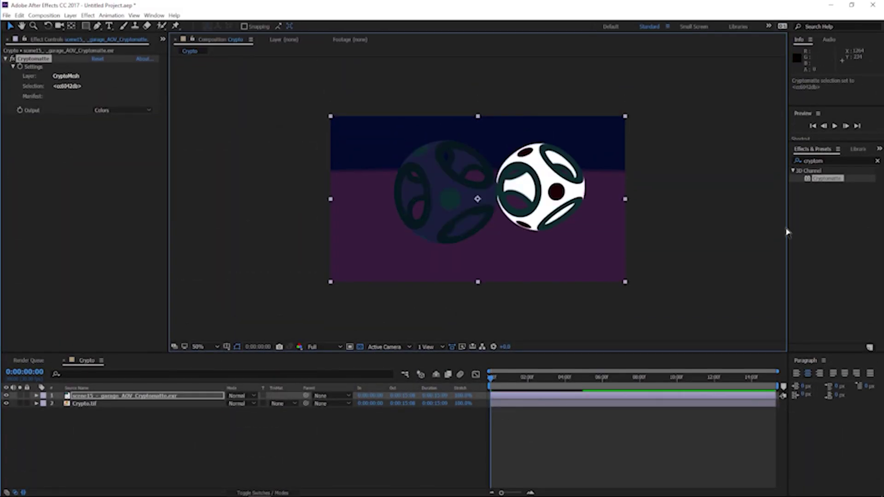
pyautogui.click(445, 152)
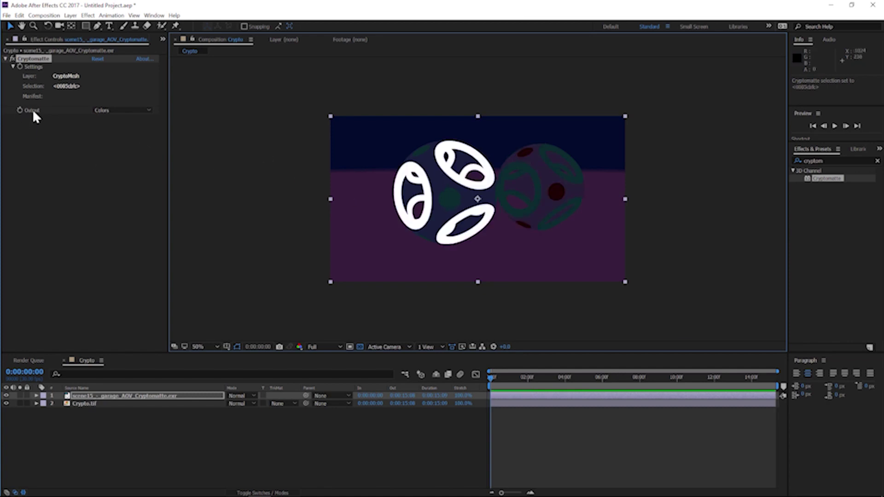
pyautogui.click(99, 111)
pyautogui.click(118, 149)
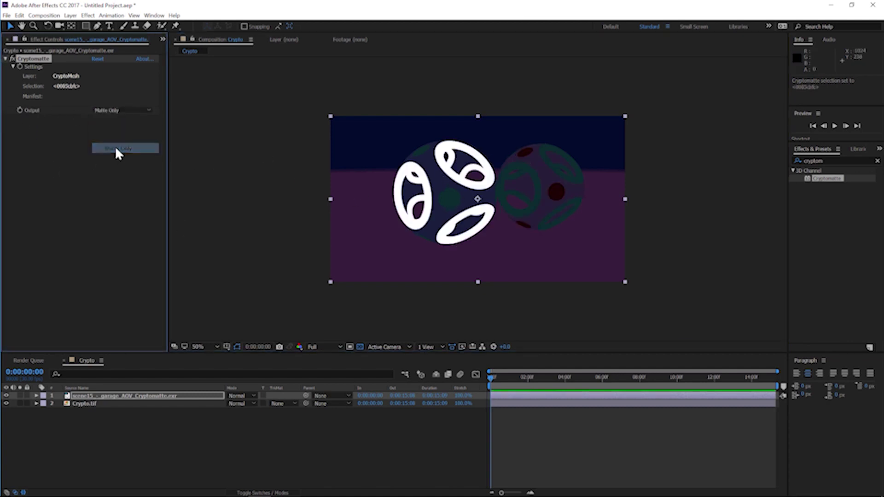
# Set the track matte of the Crypto.tif layer to Luma, using the Cryptomatte layer above it
pyautogui.click(64, 406)
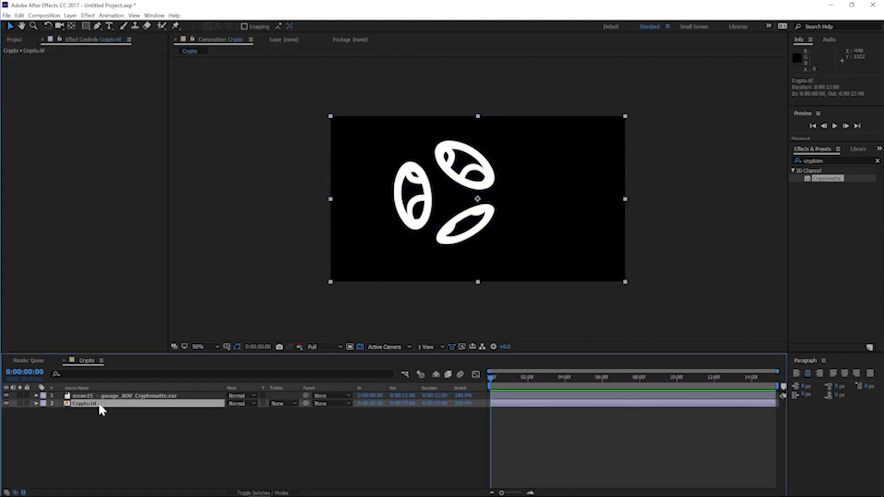
pyautogui.click(279, 404)
pyautogui.click(298, 443)
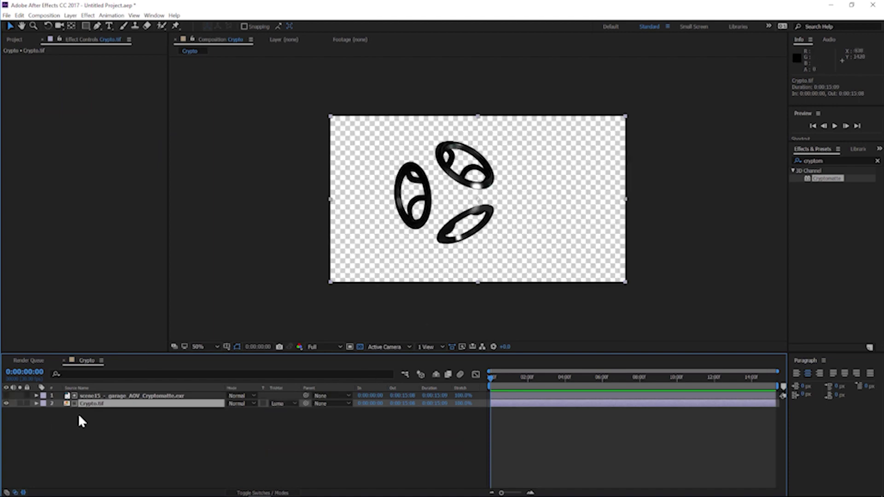
# Duplicate the Crypto.tif layer, place the copy beneath the matted one, and set its track matte to None
pyautogui.hotkey('ctrl', 'd')
pyautogui.moveTo(96, 396); pyautogui.dragTo(100, 416)
pyautogui.click(277, 410)
pyautogui.click(286, 419)
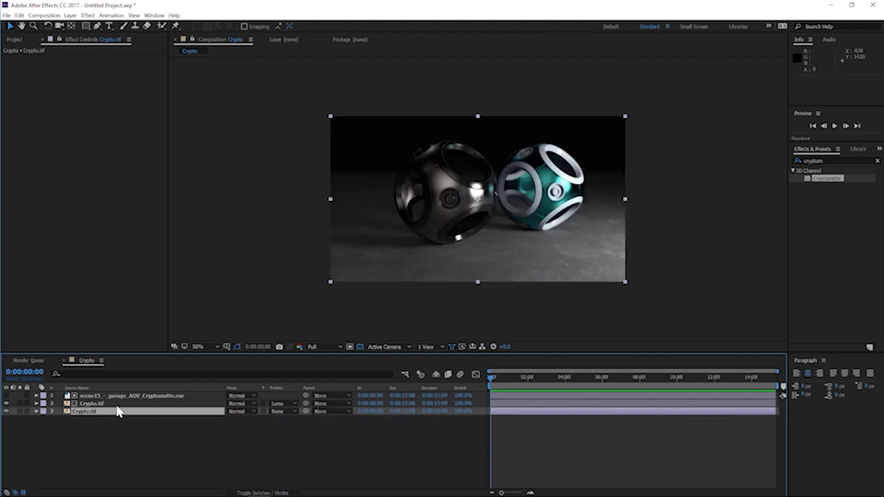
# Apply the Levels effect to the matted Crypto.tif layer, leaving Input White at 255
pyautogui.click(115, 403)
pyautogui.hotkey('ctrl', 'space')
pyautogui.write('levels')
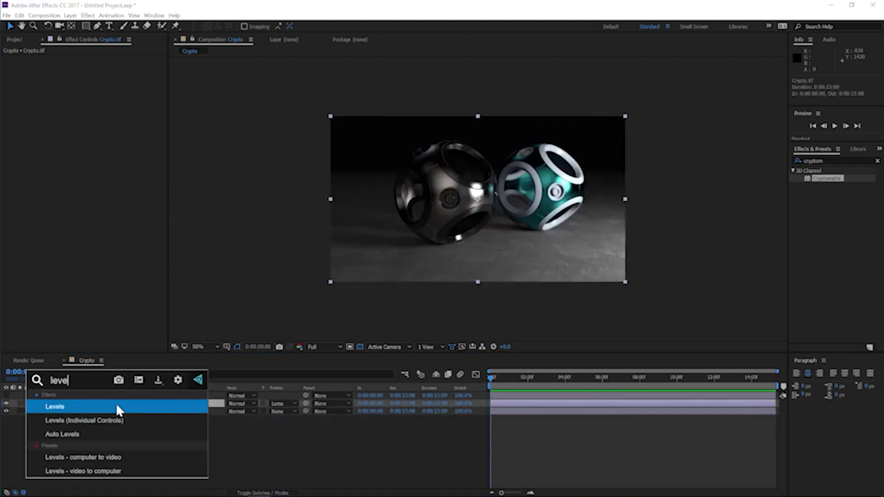
pyautogui.press('Return')
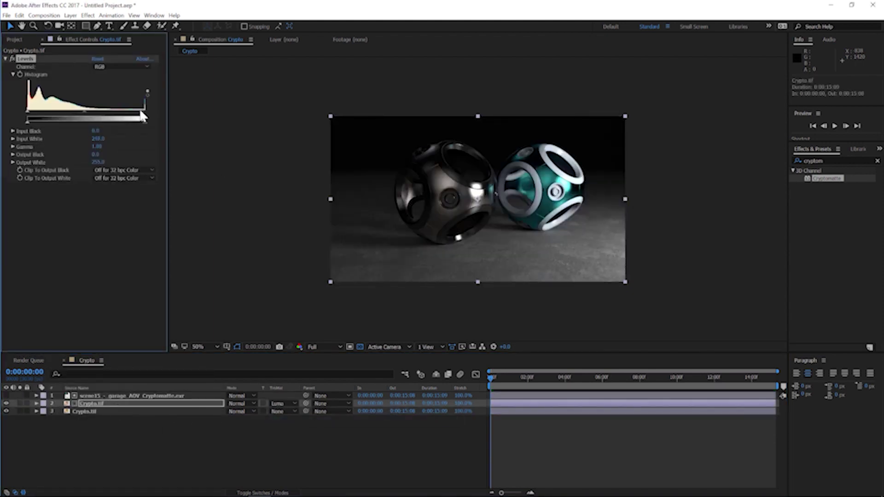
pyautogui.moveTo(144, 111)
pyautogui.mouseDown()
pyautogui.moveTo(54, 114)
pyautogui.moveTo(147, 120)
pyautogui.mouseUp()
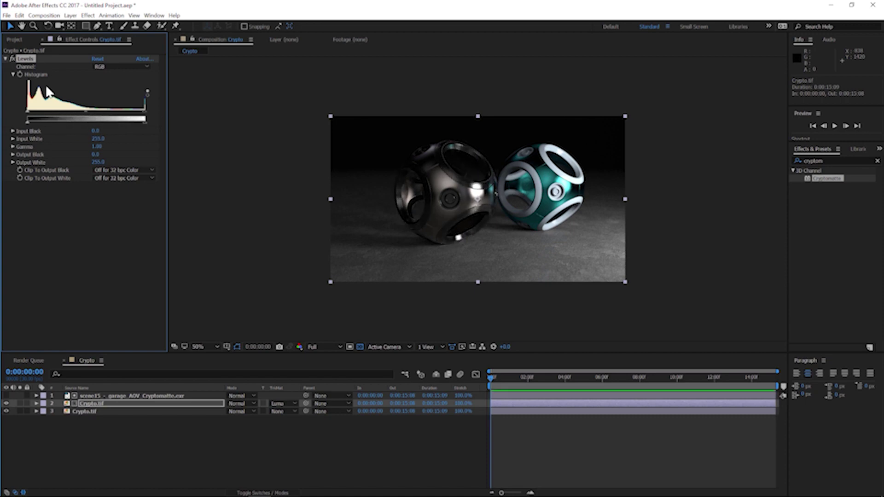
# Add Hue/Saturation to the matted Crypto.tif layer, enable Colorize, and set Colorize Hue to about 116° to tint the rings green
pyautogui.hotkey('ctrl', 'space')
pyautogui.write('hue')
pyautogui.press('Return')
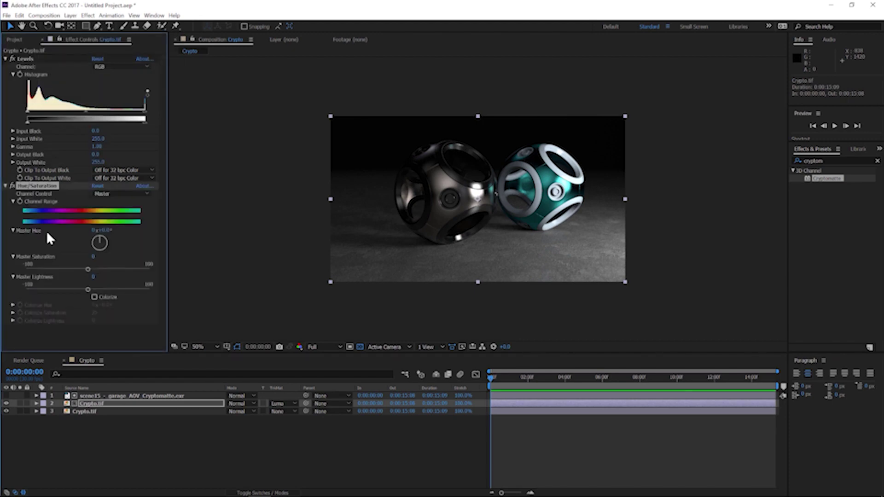
pyautogui.click(94, 297)
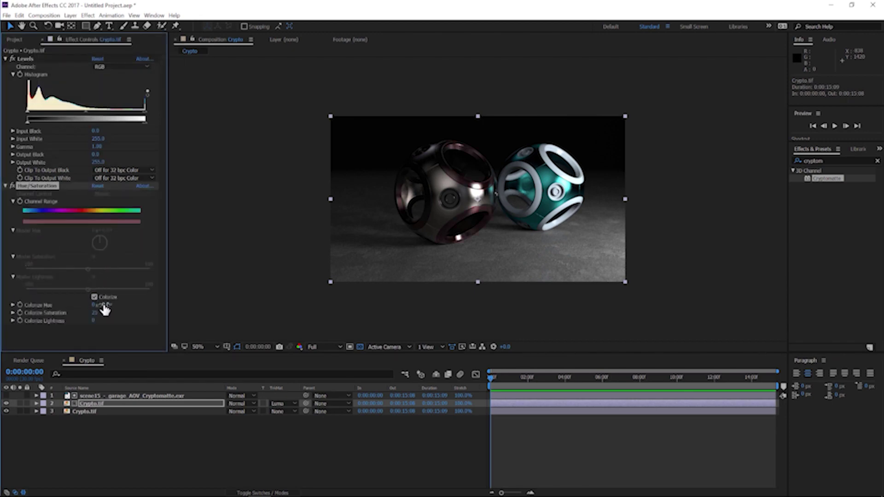
pyautogui.moveTo(102, 305); pyautogui.dragTo(131, 304)
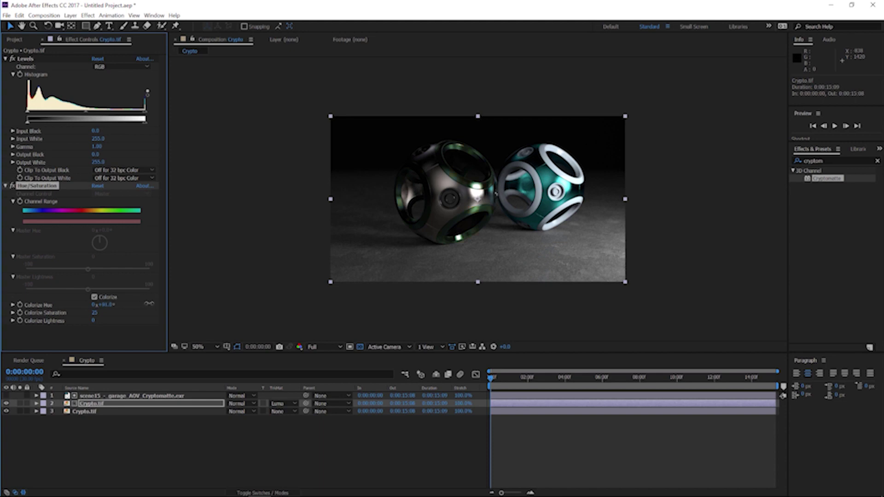
pyautogui.moveTo(152, 304); pyautogui.dragTo(152, 303)
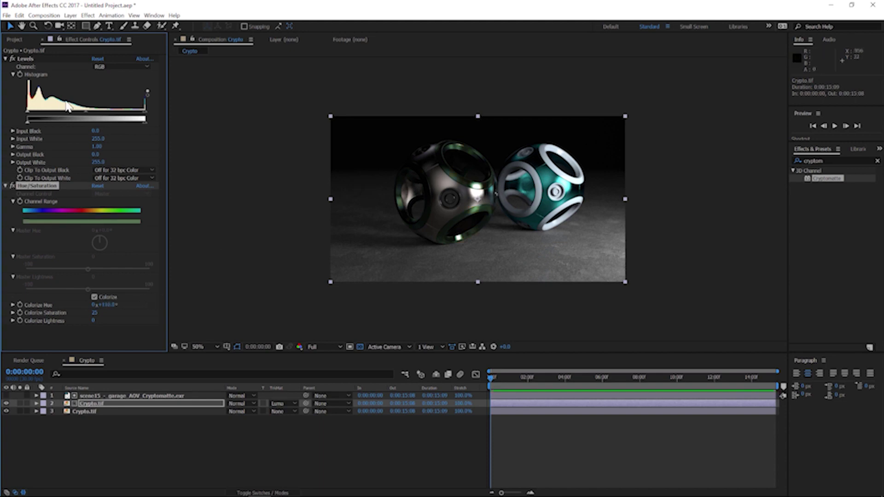
pyautogui.click(15, 39)
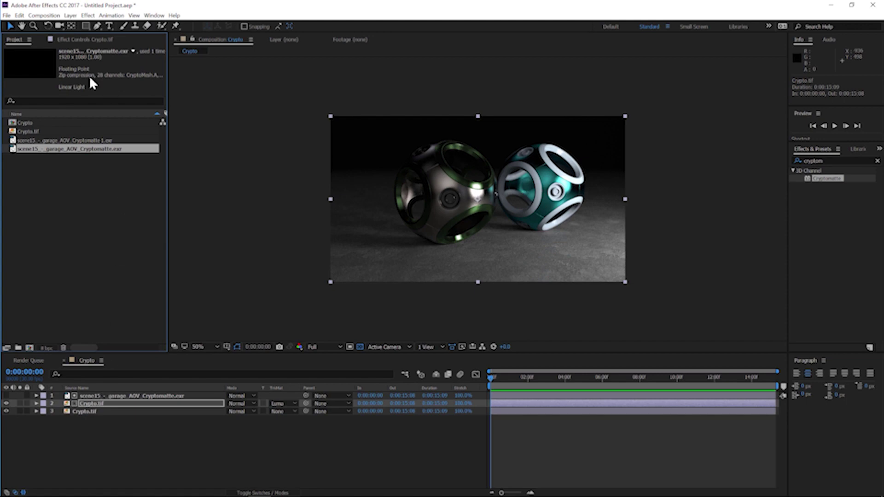
pyautogui.click(75, 40)
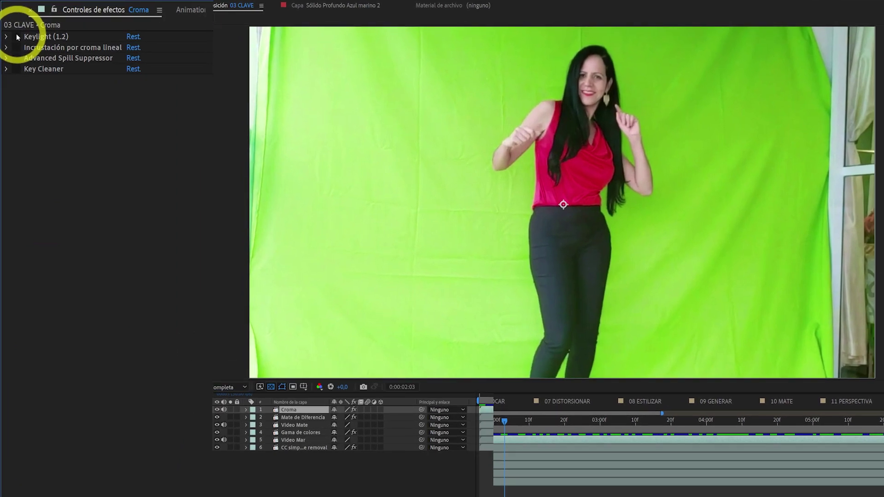
# Compare the Croma layer with and without Keylight (1.2), leave the effect enabled, and expand its settings
pyautogui.click(16, 36)
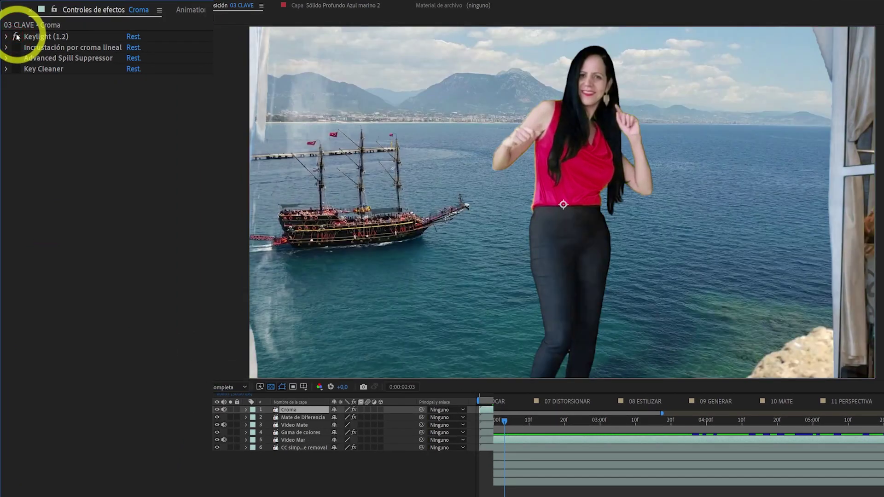
pyautogui.click(17, 37)
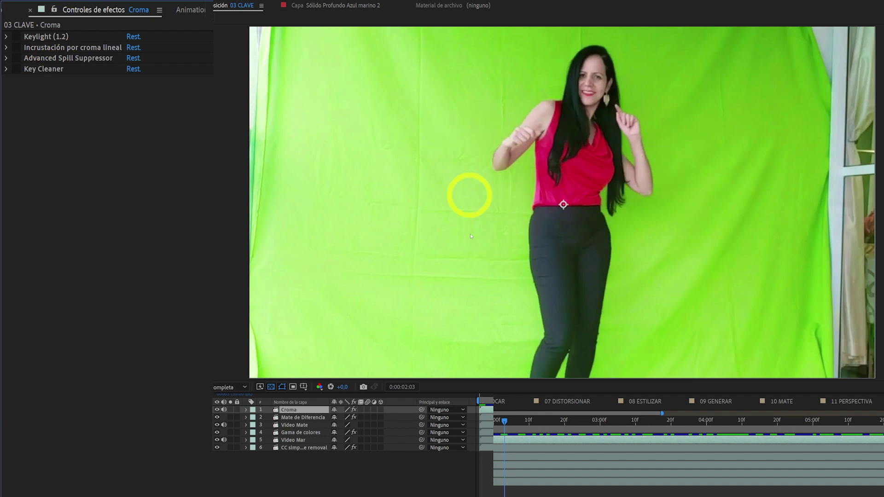
pyautogui.click(16, 37)
pyautogui.click(7, 37)
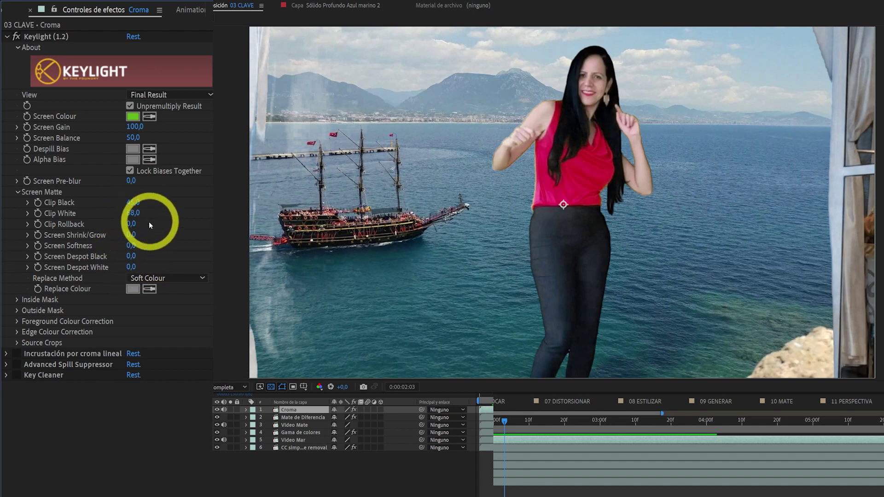
# Inspect Keylight's Screen Matte and Source views, return View to Final Result, and collapse the effect
pyautogui.click(158, 97)
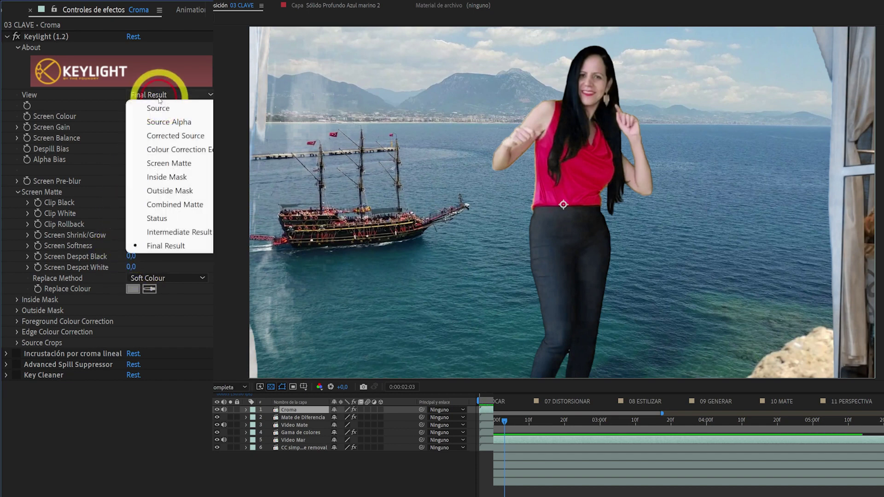
pyautogui.click(159, 163)
pyautogui.click(158, 96)
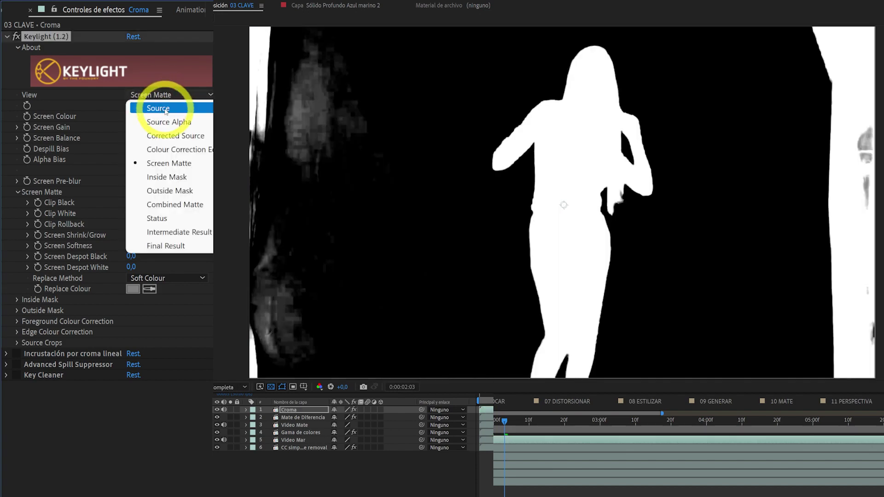
pyautogui.click(163, 108)
pyautogui.click(161, 96)
pyautogui.click(163, 246)
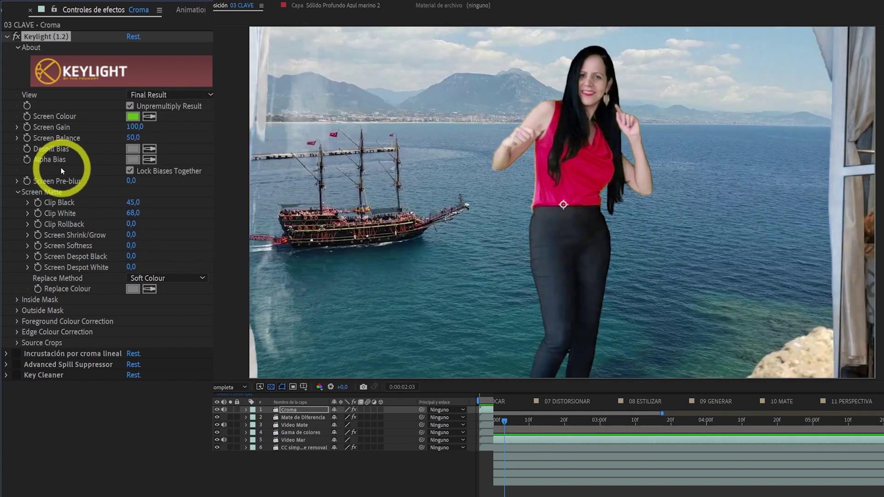
pyautogui.click(7, 36)
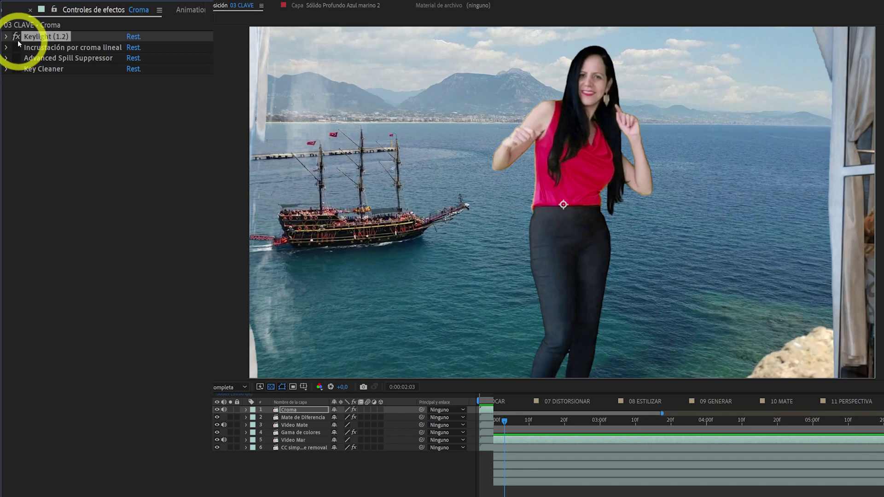
# Turn off Keylight, preview Incrustación por croma lineal in its place with its settings expanded, and turn that effect off again
pyautogui.click(16, 37)
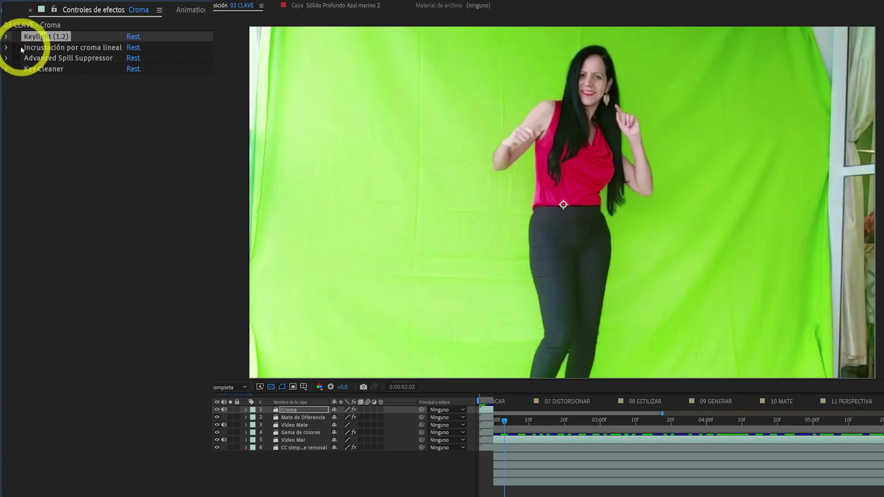
pyautogui.click(18, 48)
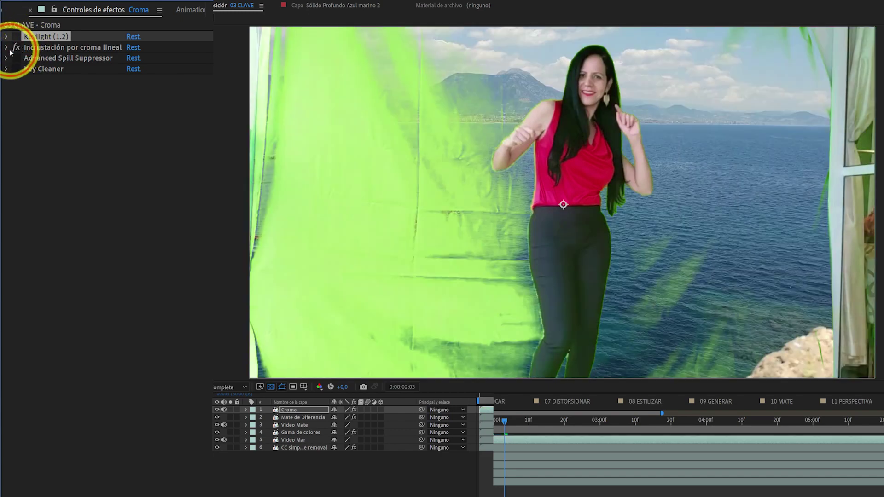
pyautogui.click(6, 48)
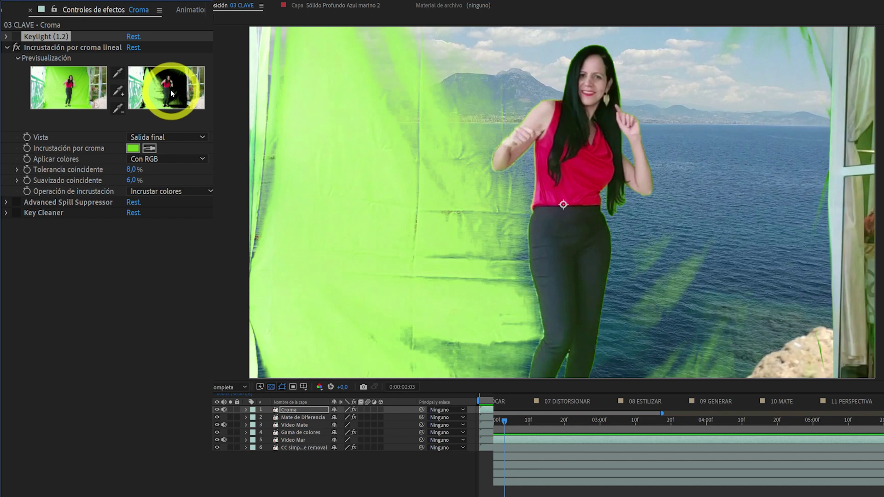
pyautogui.click(17, 47)
pyautogui.click(7, 47)
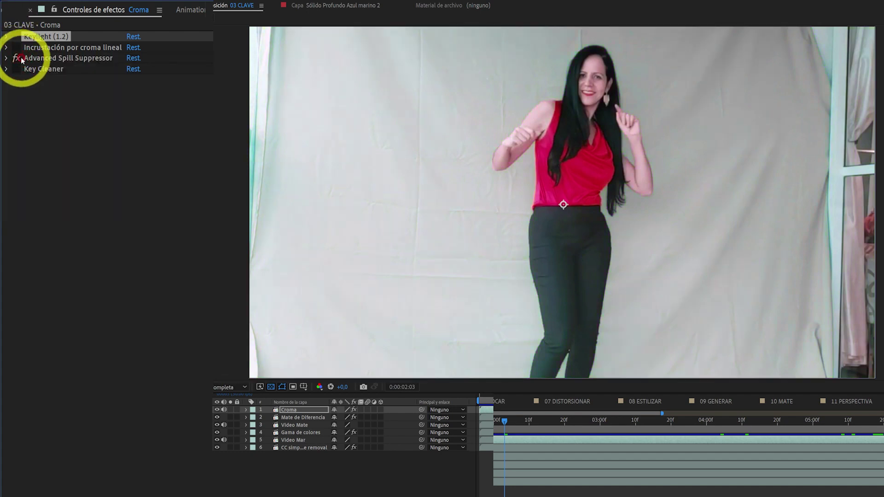
# Disable Advanced Spill Suppressor on the Croma layer and turn Keylight (1.2) back on
pyautogui.click(21, 58)
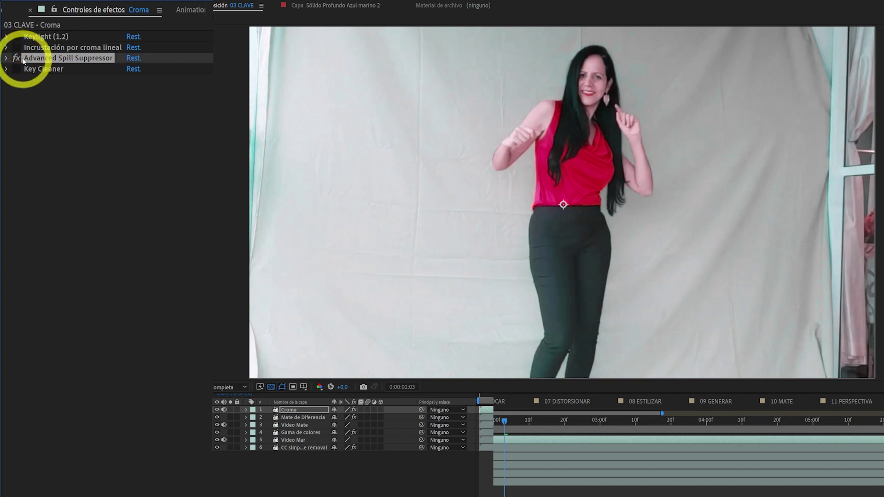
pyautogui.click(19, 59)
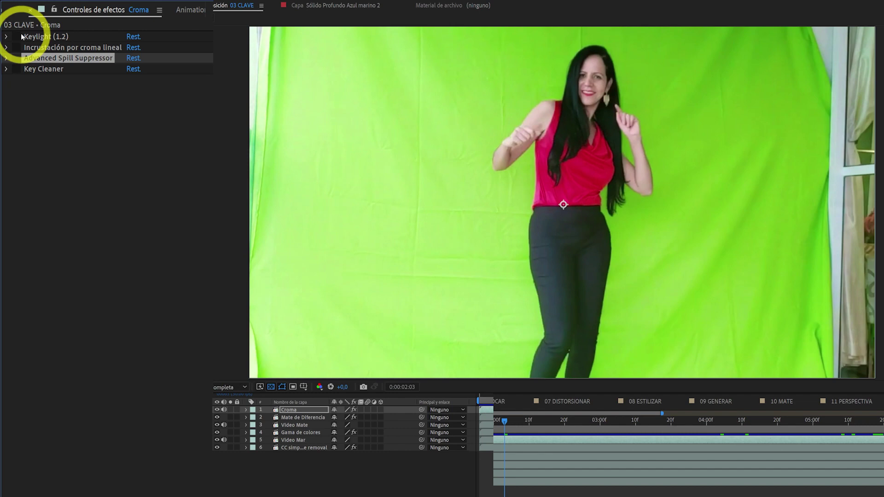
pyautogui.click(18, 37)
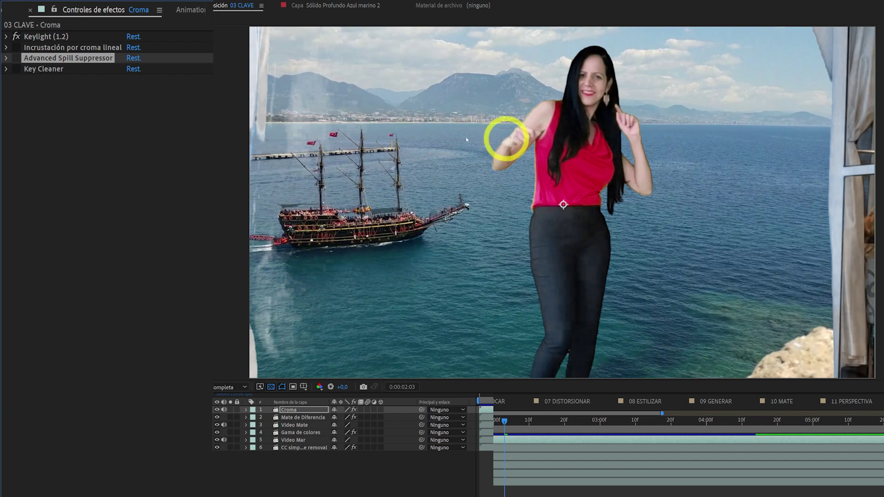
# Compare the keyed footage with and without Advanced Spill Suppressor and review the effect's settings
pyautogui.click(16, 59)
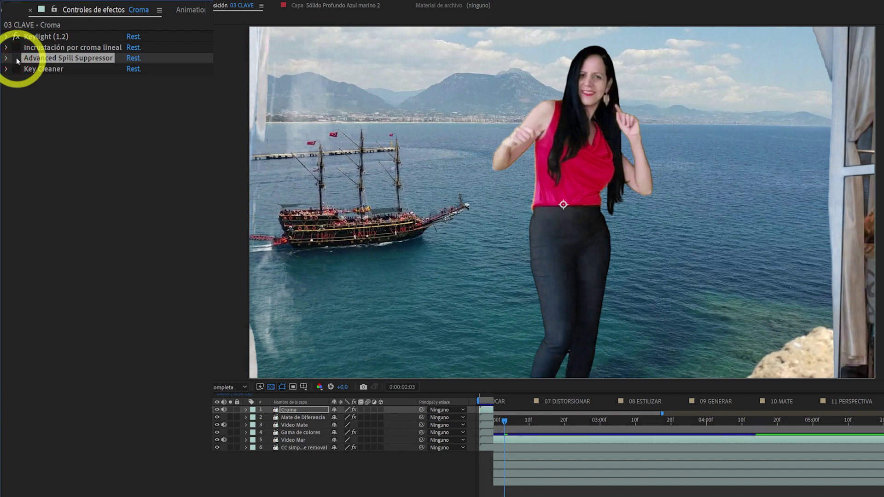
pyautogui.click(17, 58)
pyautogui.click(16, 58)
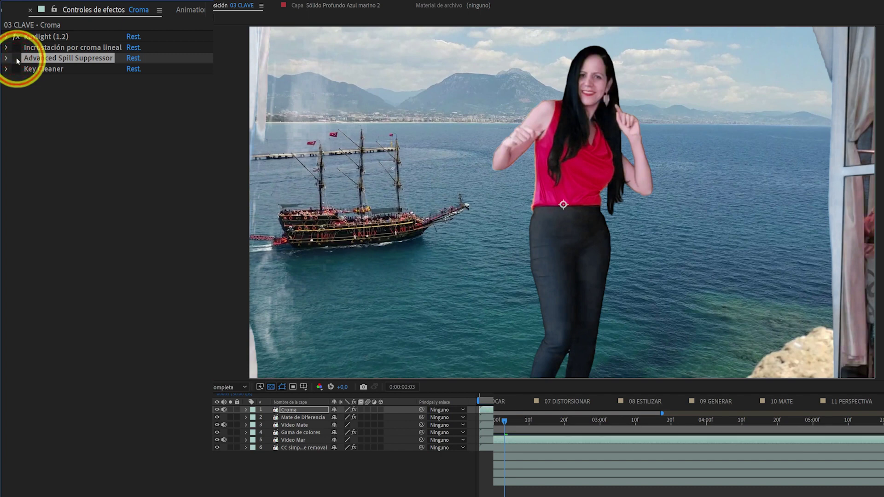
pyautogui.click(16, 58)
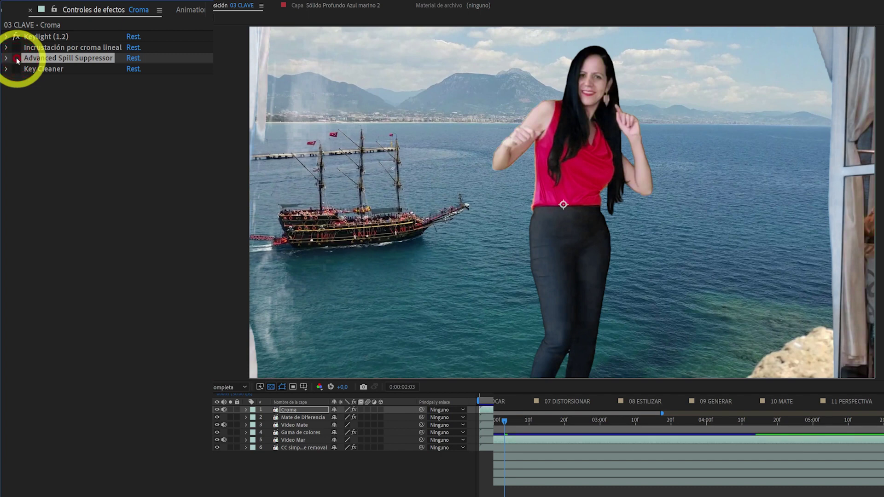
pyautogui.click(16, 58)
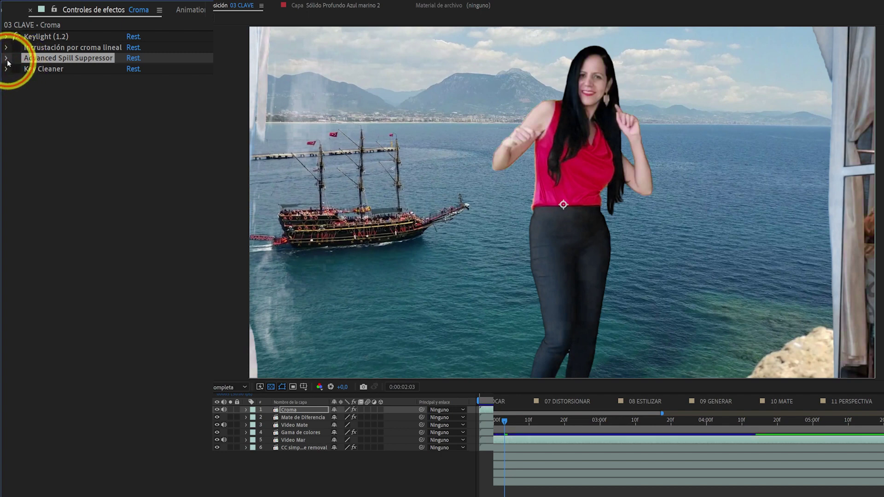
pyautogui.click(6, 58)
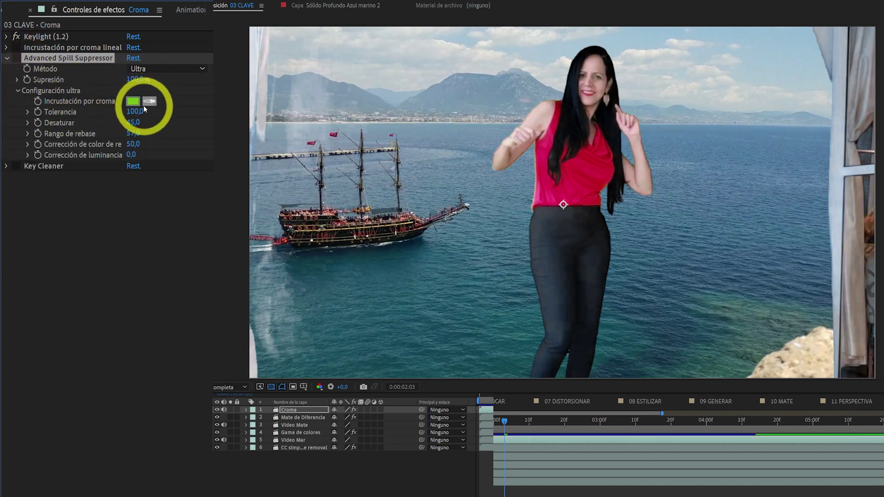
pyautogui.click(7, 59)
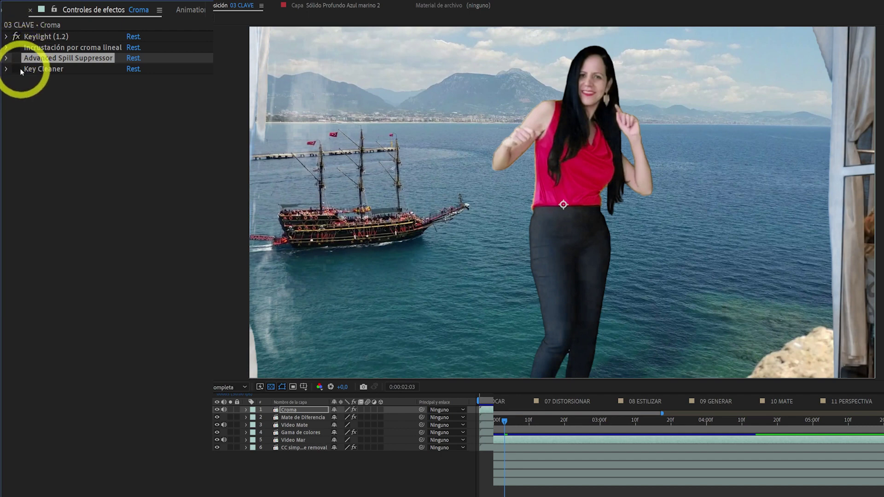
# Enable the Key Cleaner effect on the Croma layer
pyautogui.click(18, 69)
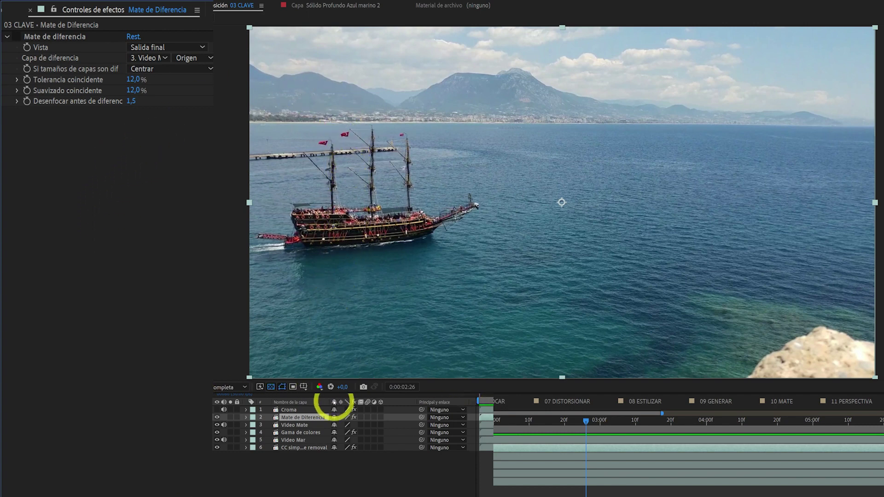
# Enable the Mate de diferencia effect on the Mate de Diferencia layer, toggling the layer's visibility before and after to compare
pyautogui.click(218, 418)
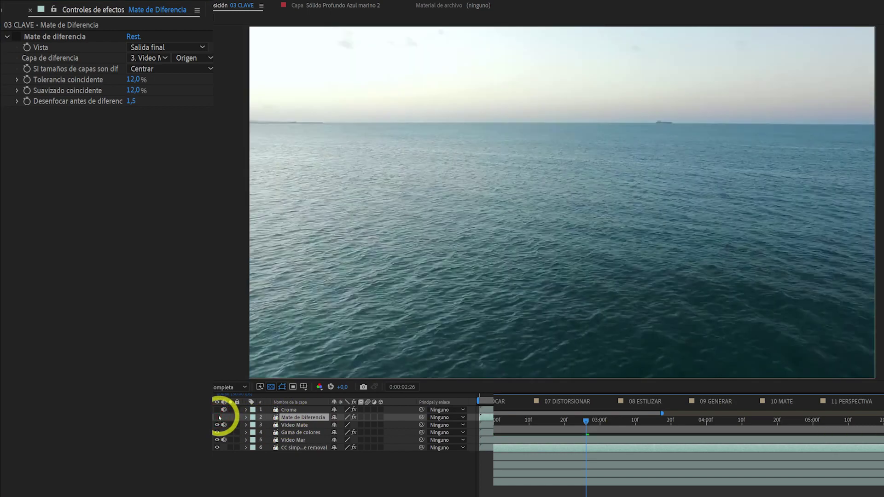
pyautogui.click(217, 417)
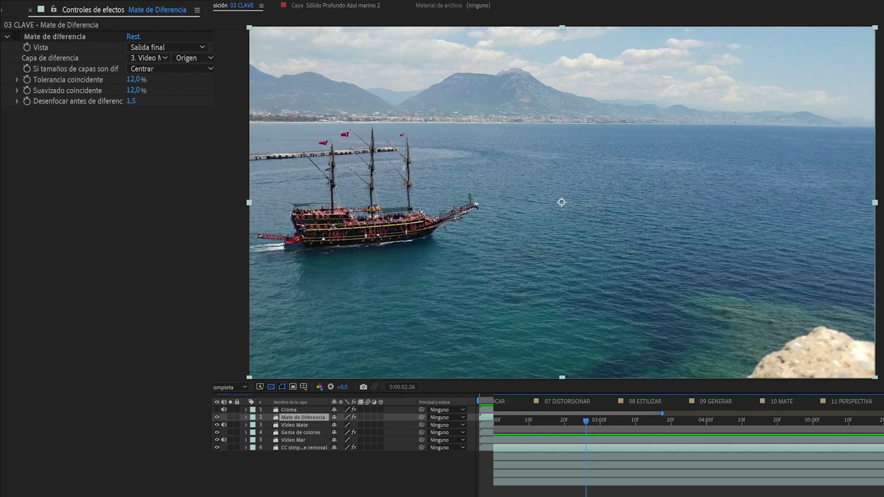
pyautogui.click(17, 36)
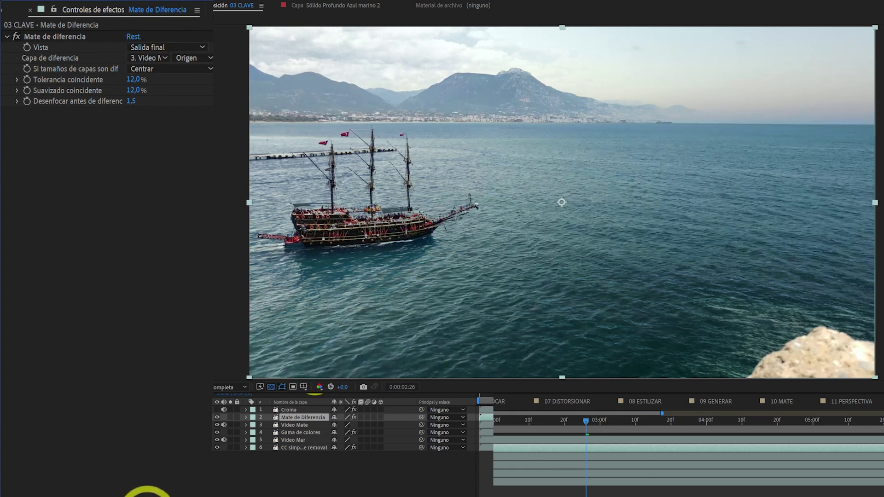
pyautogui.click(217, 419)
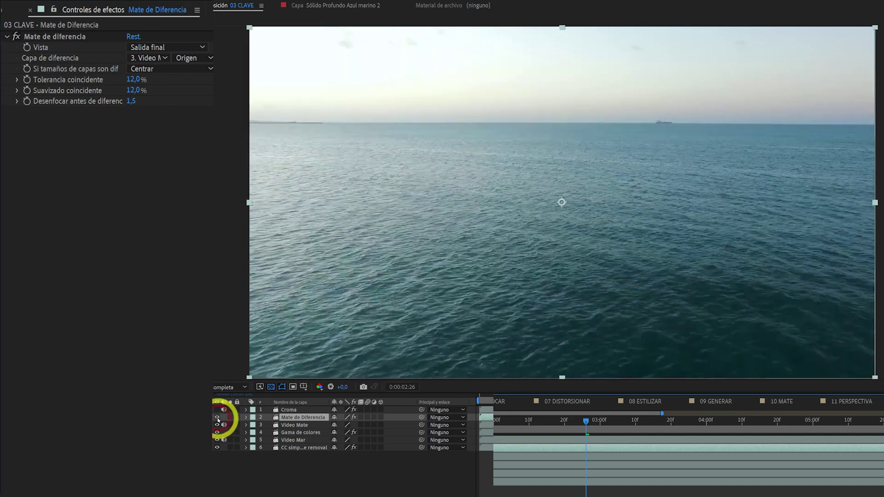
# Compare the sea footage with the Mate de Diferencia layer hidden and shown, ending with it visible, and scrub slightly back to 0:00:02:25
pyautogui.click(217, 417)
pyautogui.click(218, 418)
pyautogui.click(217, 417)
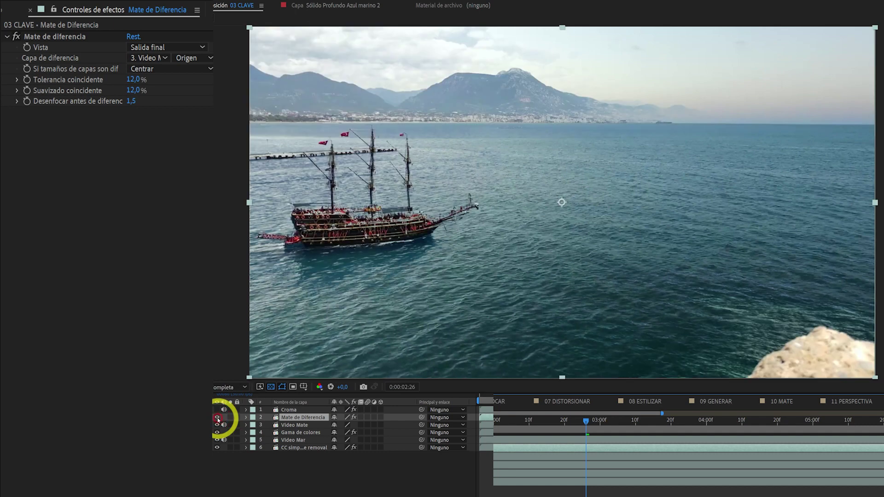
pyautogui.click(217, 418)
pyautogui.click(217, 418)
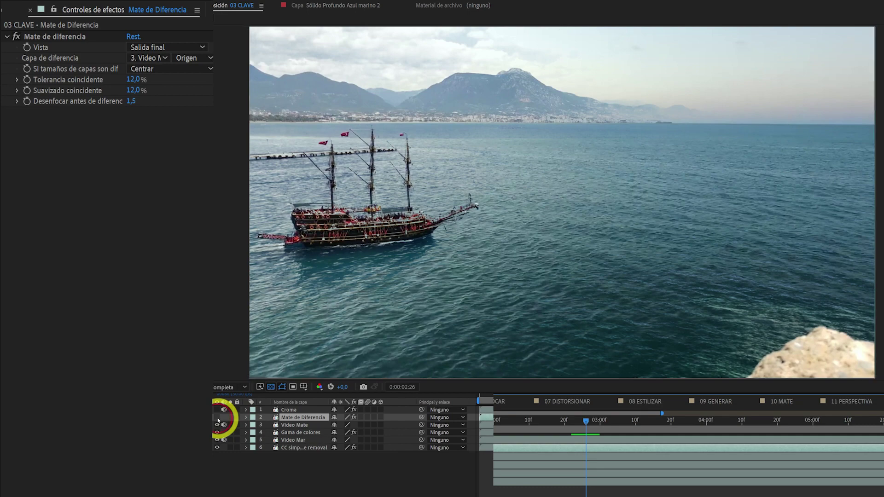
pyautogui.click(217, 418)
pyautogui.click(217, 418)
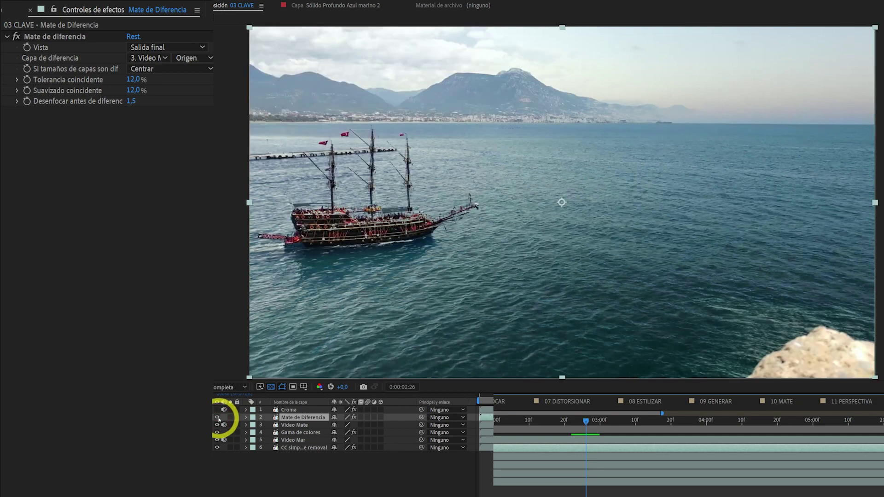
pyautogui.click(217, 417)
pyautogui.click(217, 417)
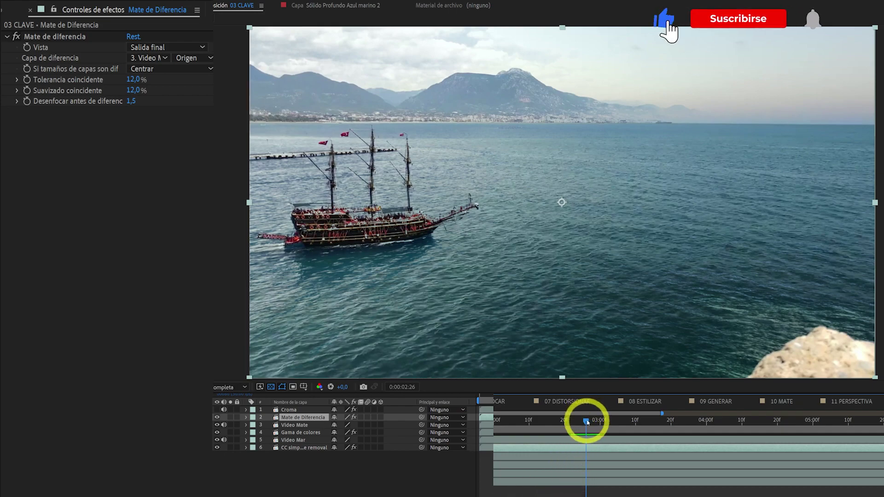
pyautogui.moveTo(587, 419); pyautogui.dragTo(583, 448)
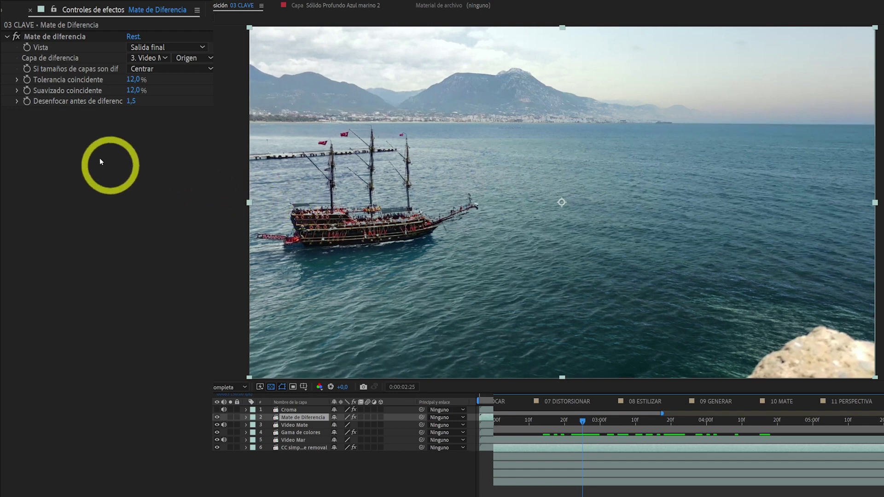
# Enable the Gama de colores effect on the Gama de colores layer and advance the playhead to 0:00:03:17
pyautogui.click(39, 37)
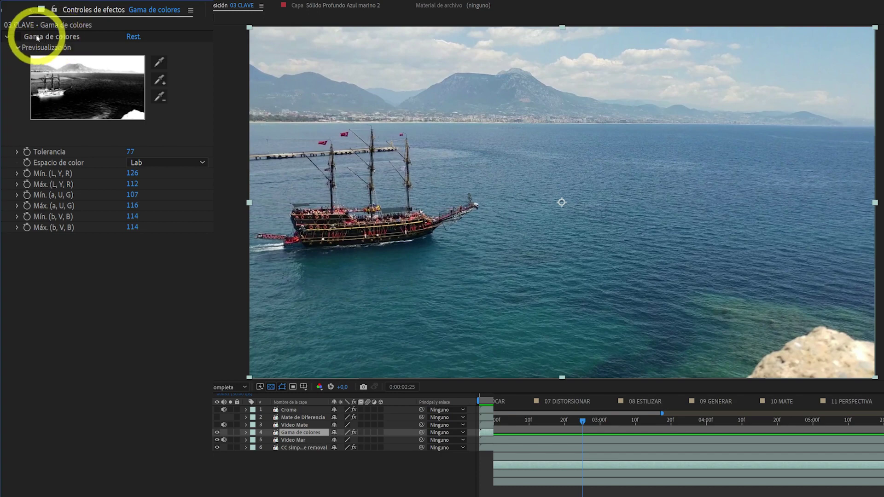
pyautogui.click(18, 37)
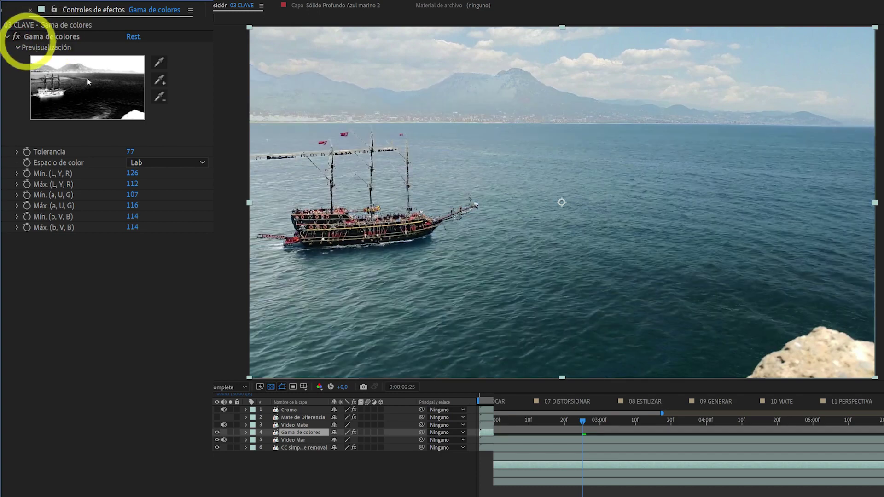
pyautogui.moveTo(580, 423); pyautogui.dragTo(661, 429)
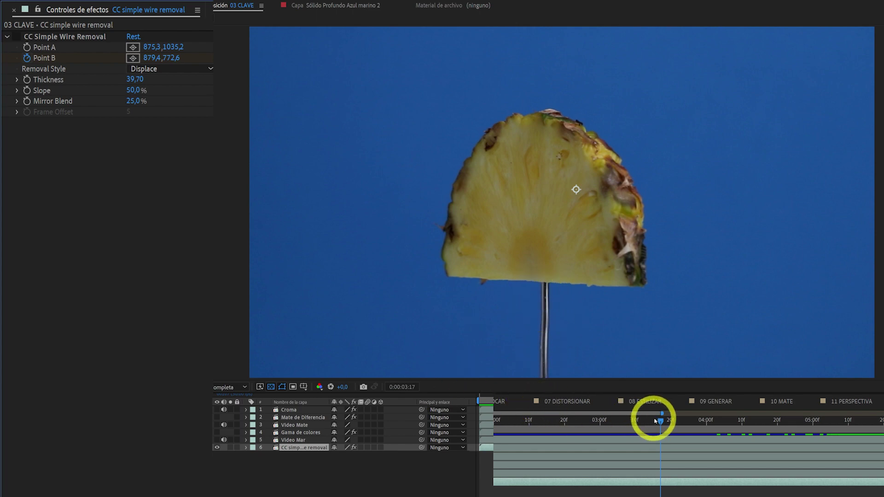
# Set CC Simple Wire Removal's Point A to 876,3, 1035,2, enable the effect, and scrub the pineapple clip to check the wire removal
pyautogui.moveTo(662, 422); pyautogui.dragTo(320, 427)
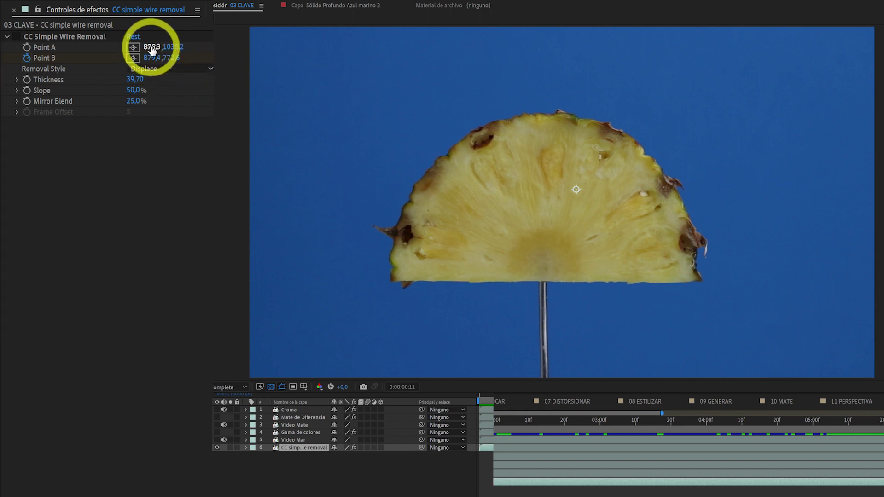
pyautogui.moveTo(152, 49); pyautogui.dragTo(187, 62)
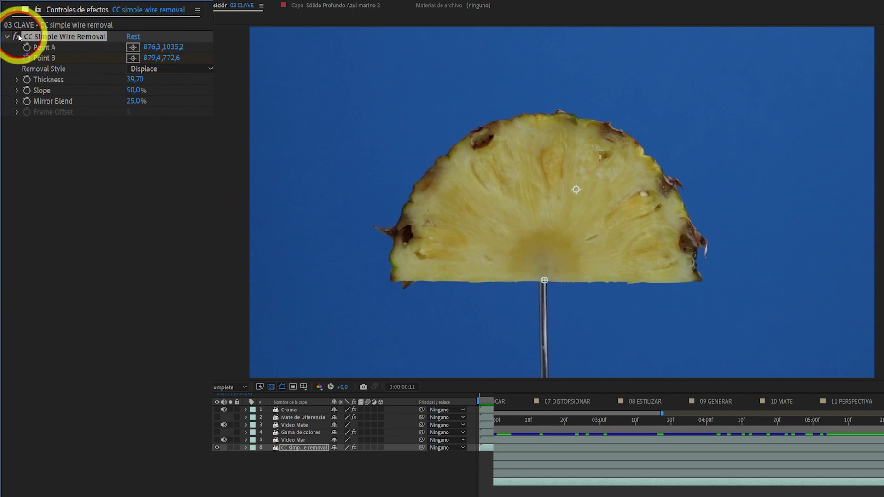
pyautogui.click(17, 37)
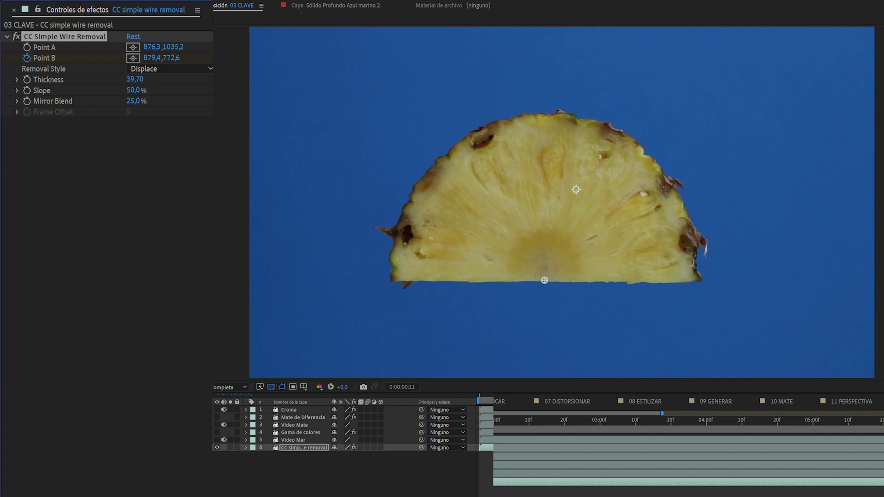
pyautogui.moveTo(319, 422); pyautogui.dragTo(497, 438)
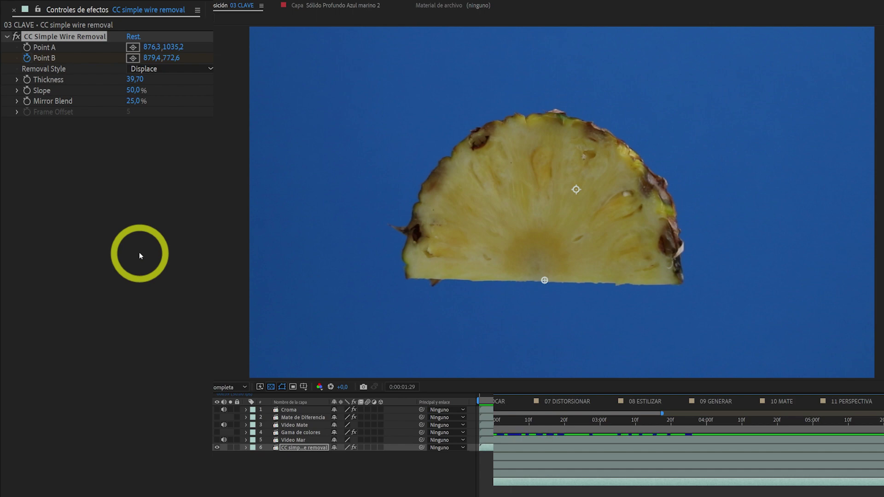
pyautogui.click(61, 38)
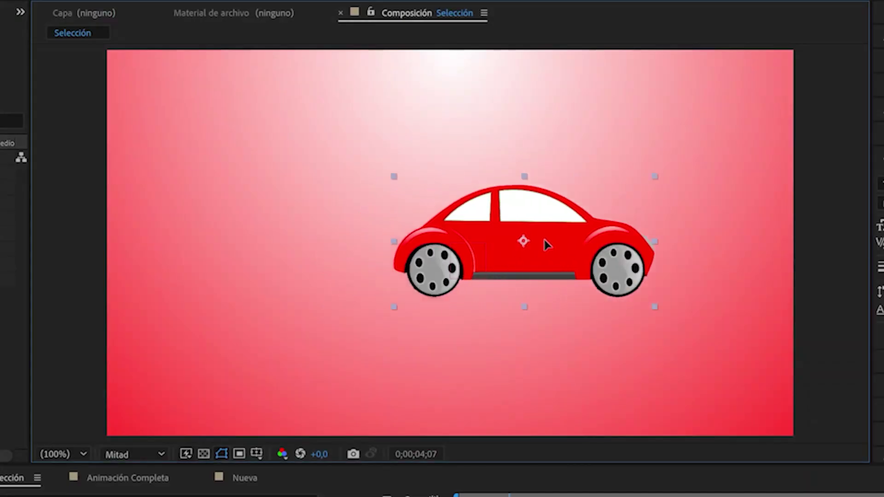
# Try out expression controls in the sample compositions, varying the car animation's Velocidad and colour and raising the Trace layer's Slider Control
pyautogui.moveTo(521, 244); pyautogui.dragTo(282, 101)
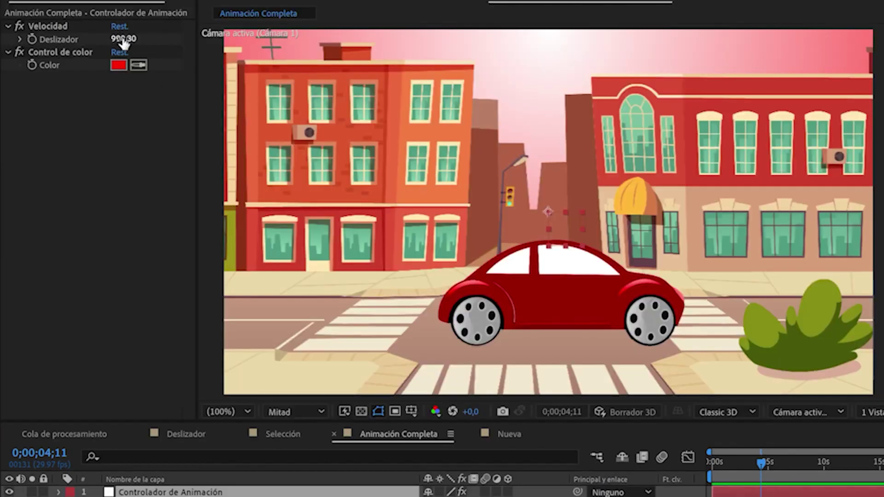
pyautogui.moveTo(123, 39); pyautogui.dragTo(98, 39)
pyautogui.click(121, 66)
pyautogui.moveTo(233, 85); pyautogui.dragTo(236, 139)
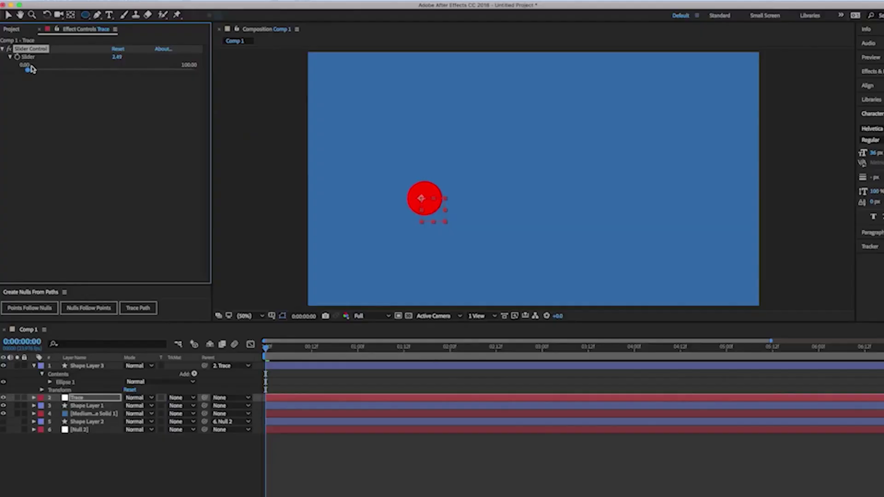
pyautogui.moveTo(26, 69); pyautogui.dragTo(161, 69)
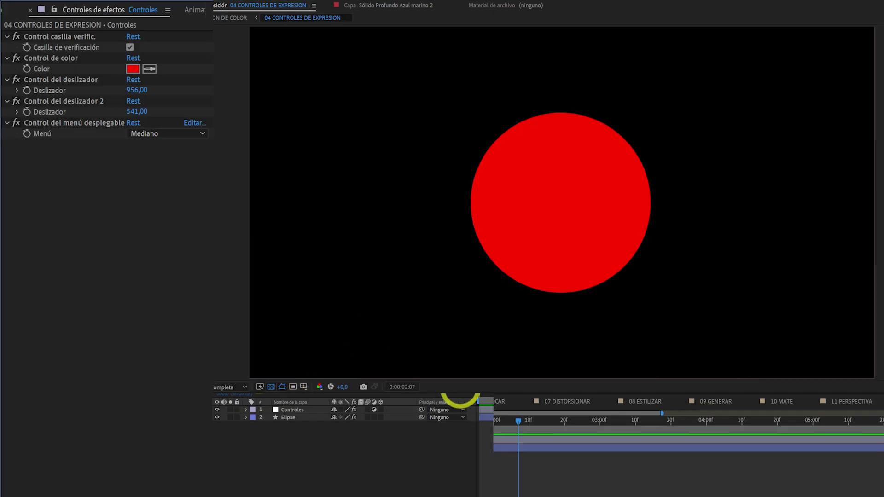
# Switch the Casilla de verificación control of the Controles layer off and back on
pyautogui.click(292, 410)
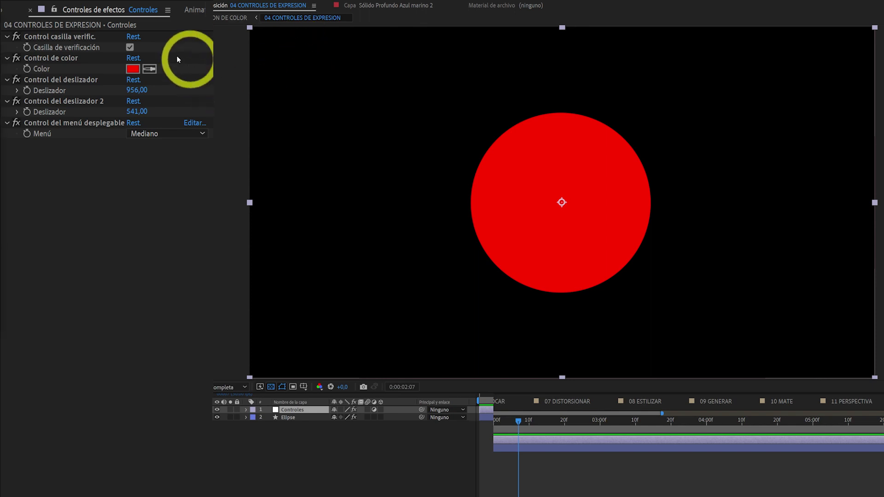
pyautogui.click(130, 47)
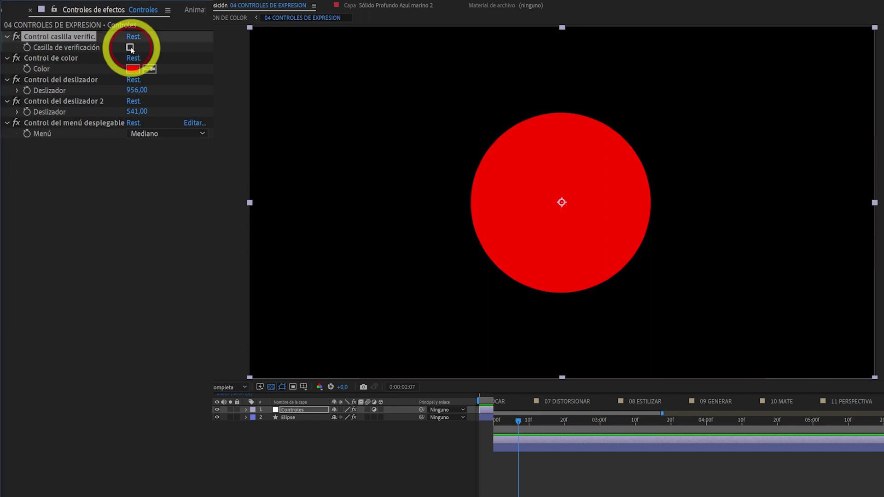
pyautogui.click(131, 48)
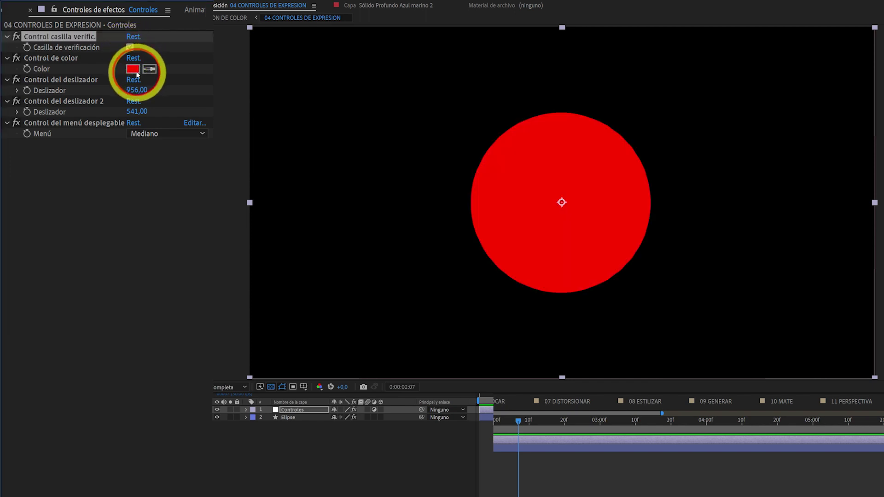
# Set Control de color to FF0095 and reposition the circle with the first slider at 895 and the second at 556
pyautogui.click(132, 69)
pyautogui.click(434, 147)
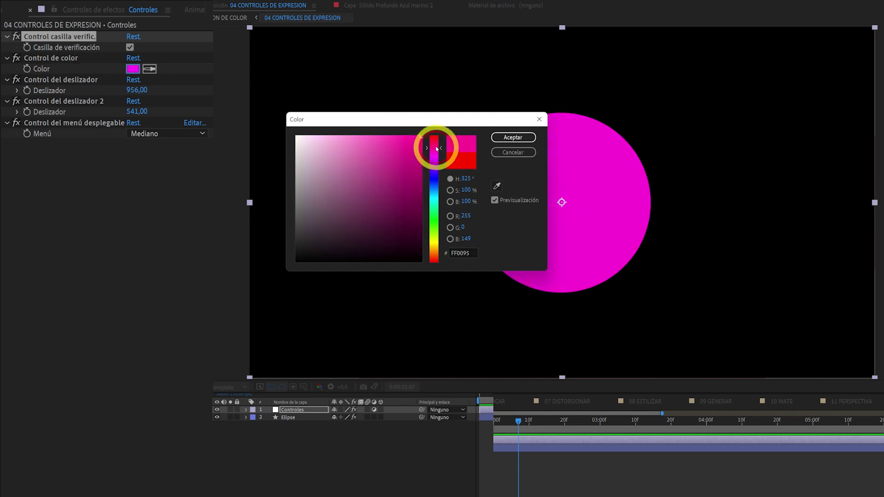
pyautogui.click(512, 138)
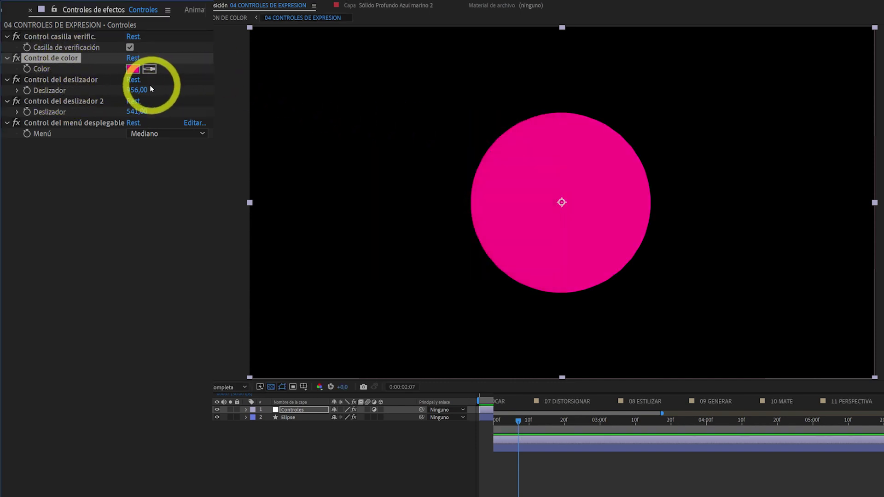
pyautogui.moveTo(137, 92); pyautogui.dragTo(142, 112)
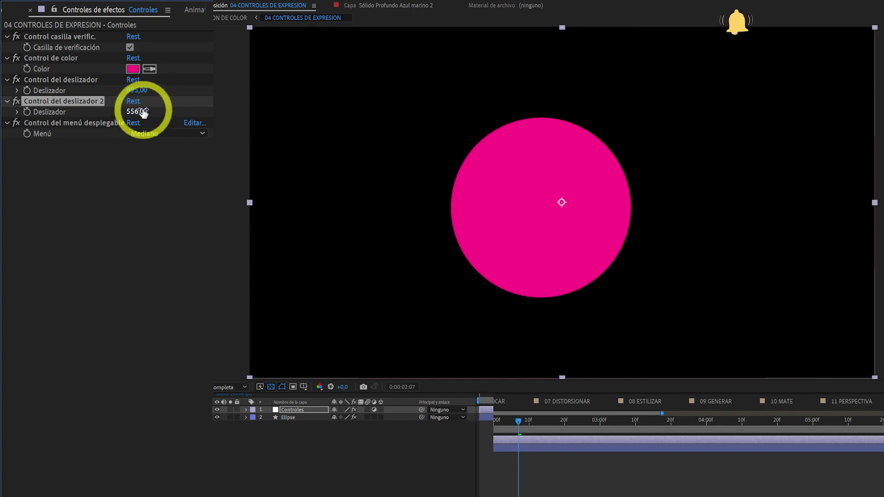
# Change the circle's size through the dropdown menu control, going from Pequeño to Mediano and finally Grande
pyautogui.click(168, 133)
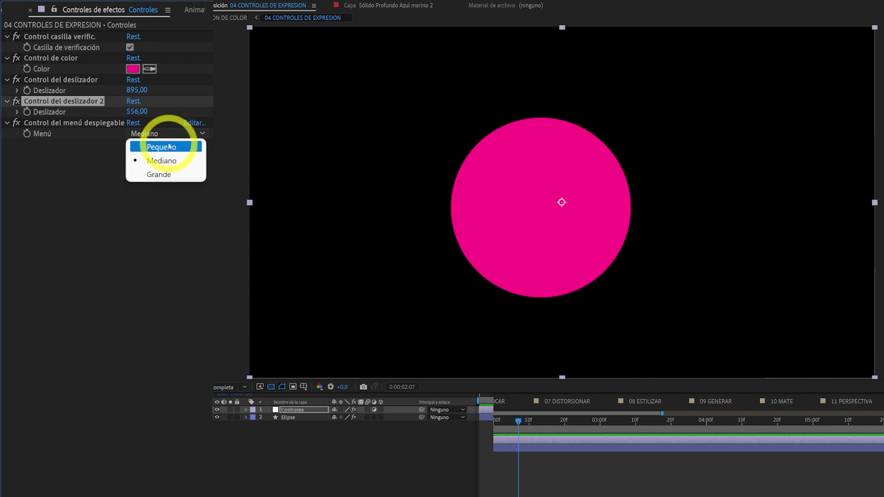
pyautogui.click(166, 145)
pyautogui.click(162, 136)
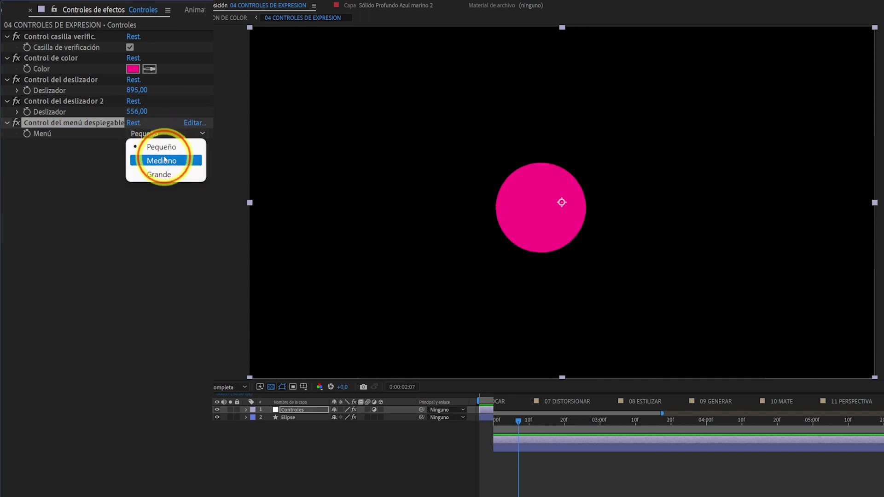
pyautogui.click(162, 160)
pyautogui.click(154, 136)
pyautogui.click(160, 173)
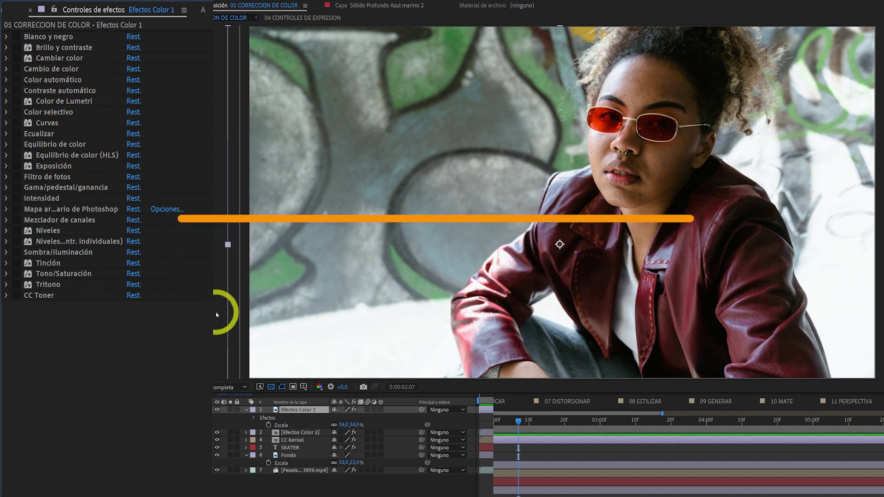
# Preview Blanco y negro on the Efectos Color 1 layer, set its Rojos to 33, and turn the effect off again
pyautogui.click(15, 37)
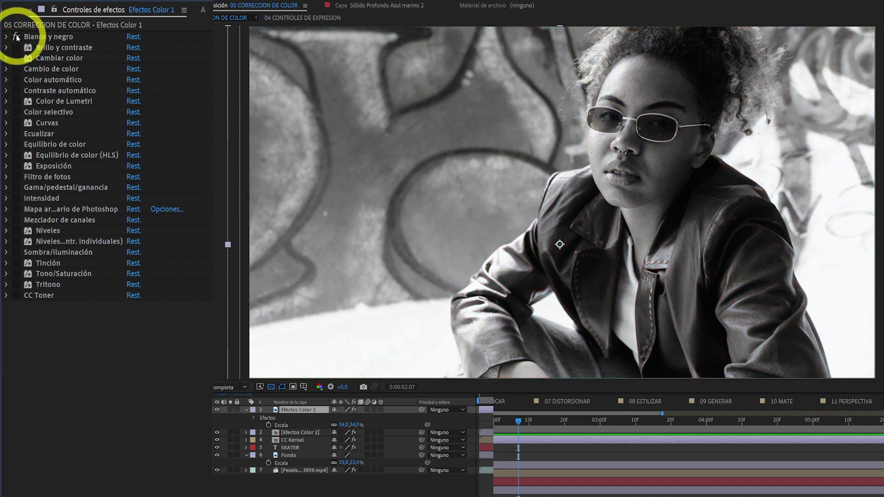
pyautogui.click(6, 36)
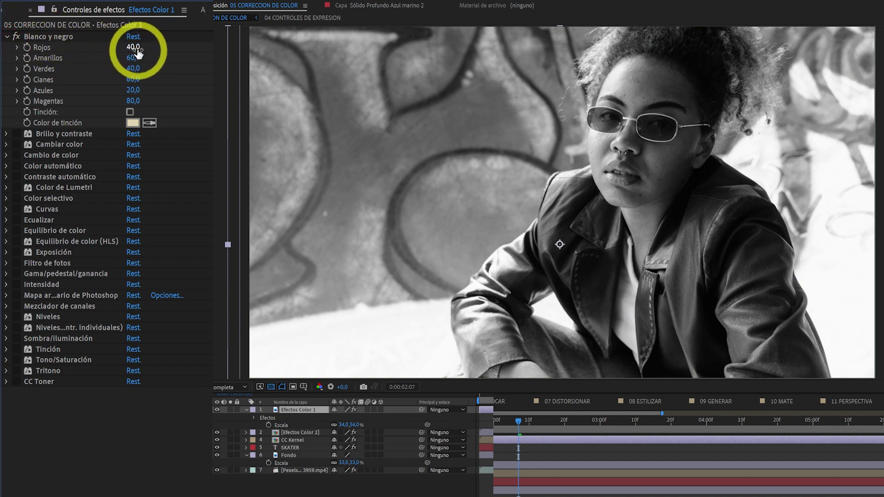
pyautogui.moveTo(135, 48)
pyautogui.mouseDown()
pyautogui.moveTo(143, 48)
pyautogui.moveTo(123, 48)
pyautogui.mouseUp()
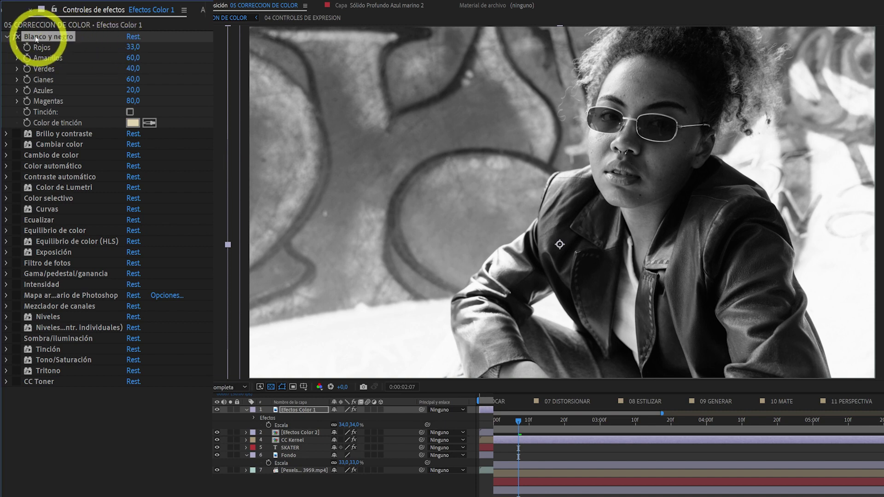
pyautogui.click(17, 36)
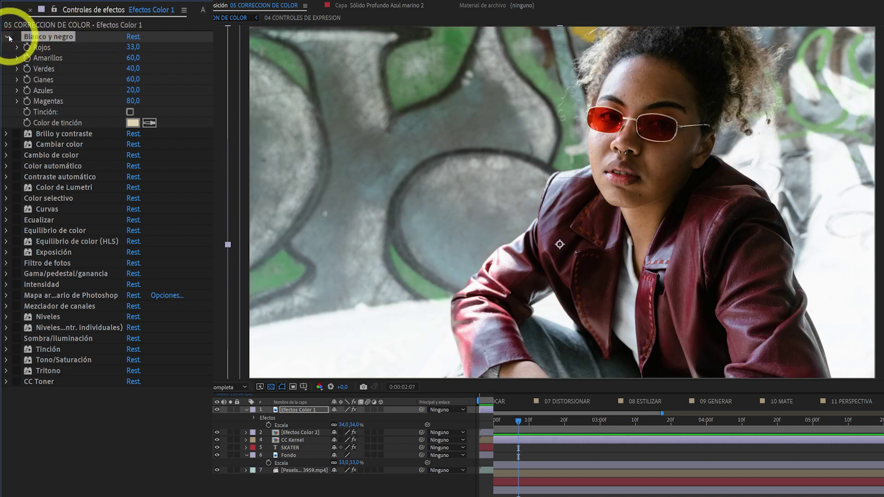
pyautogui.click(7, 37)
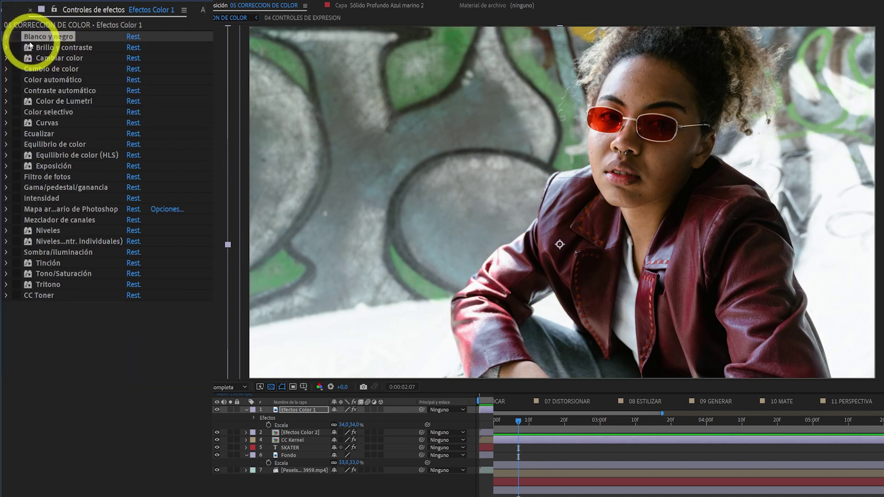
# Preview Brillo y contraste on the Efectos Color 1 layer, review its Brillo and Contraste settings, and turn it off again
pyautogui.click(16, 47)
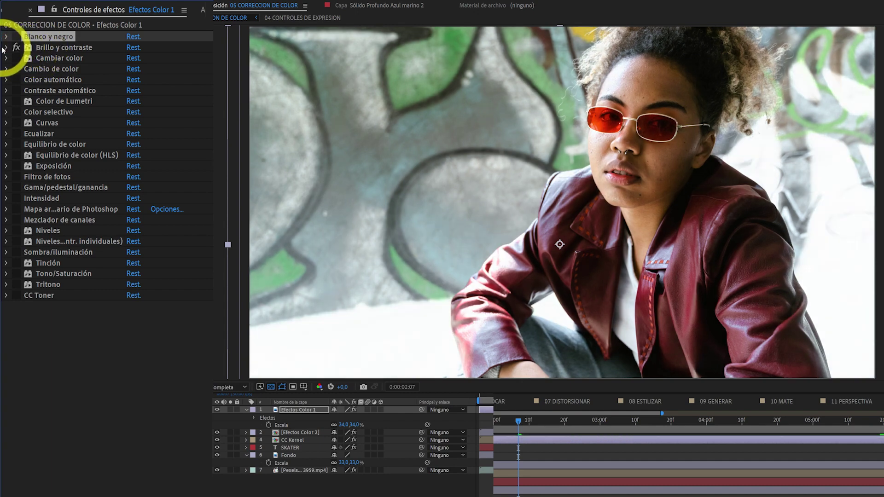
pyautogui.click(6, 48)
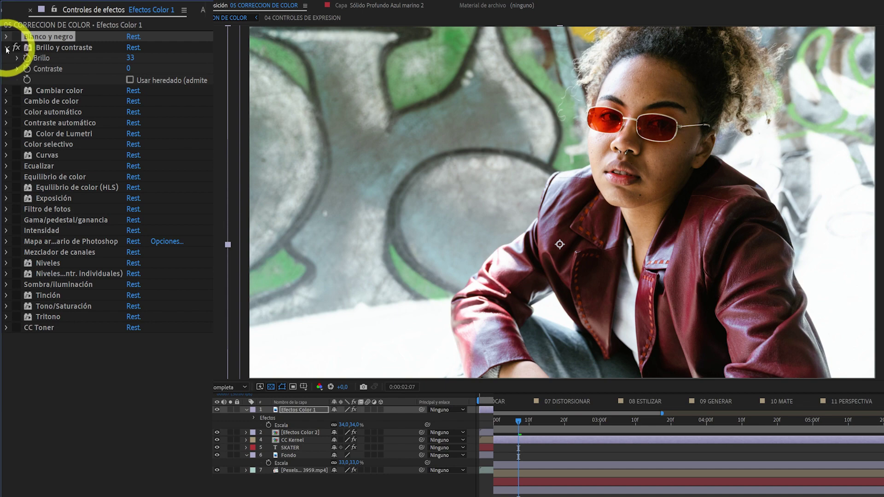
pyautogui.click(6, 48)
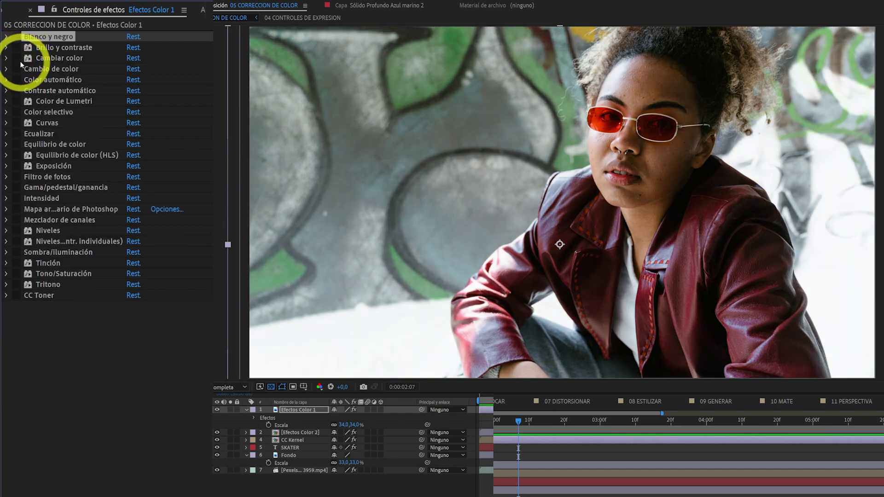
# Compare the portrait with the Cambiar color effect on and off, leaving it disabled
pyautogui.click(17, 58)
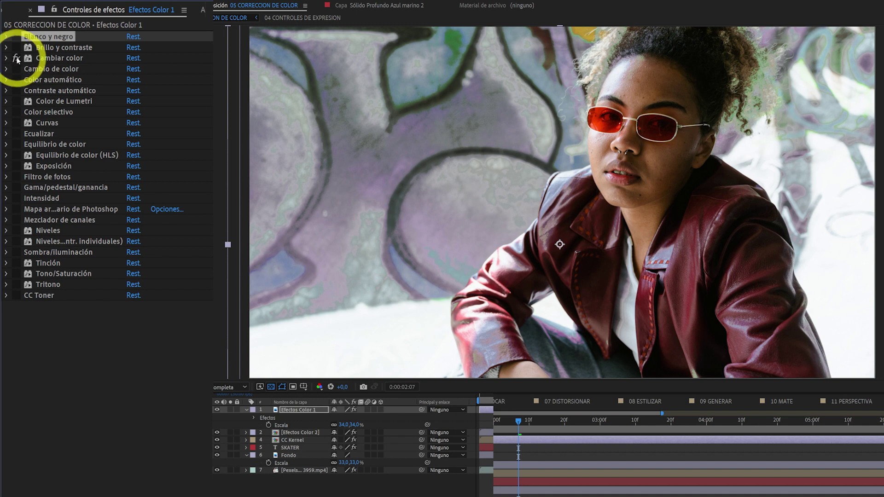
pyautogui.click(17, 58)
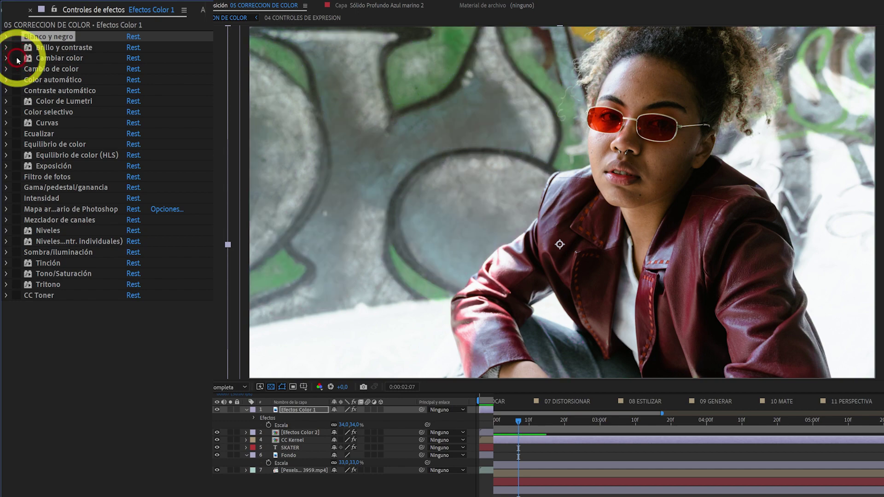
# Compare the portrait with Cambiar color switched on and off, and do the same with Cambio de color, leaving Cambio de color enabled
pyautogui.click(17, 58)
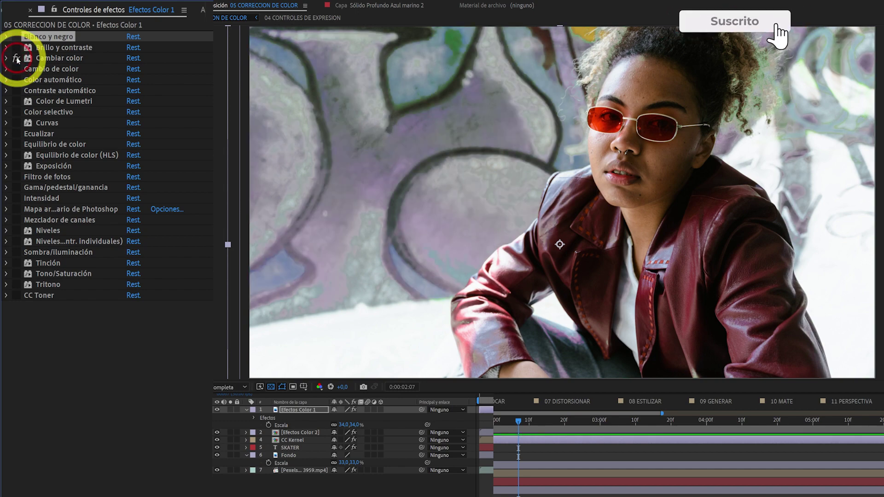
pyautogui.click(17, 57)
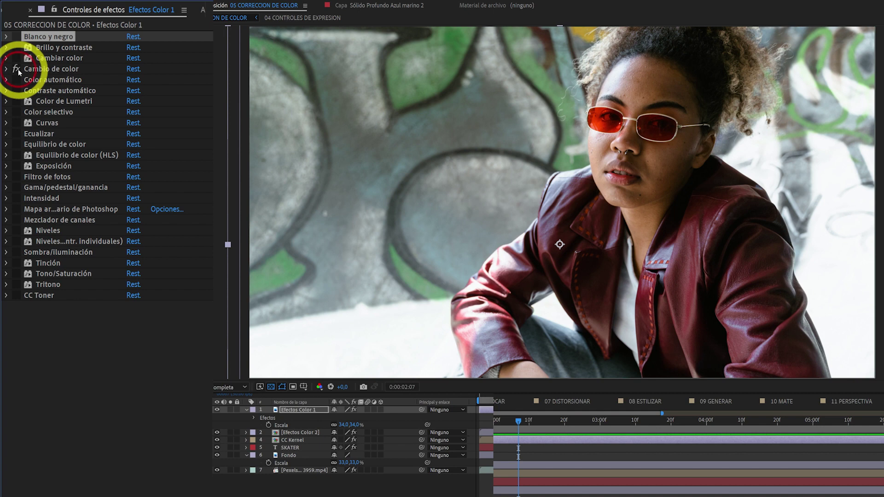
pyautogui.click(17, 69)
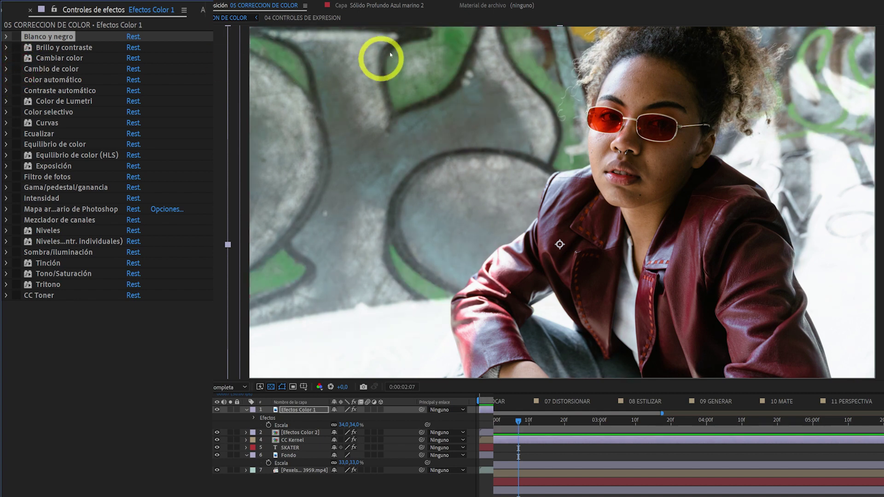
pyautogui.click(18, 69)
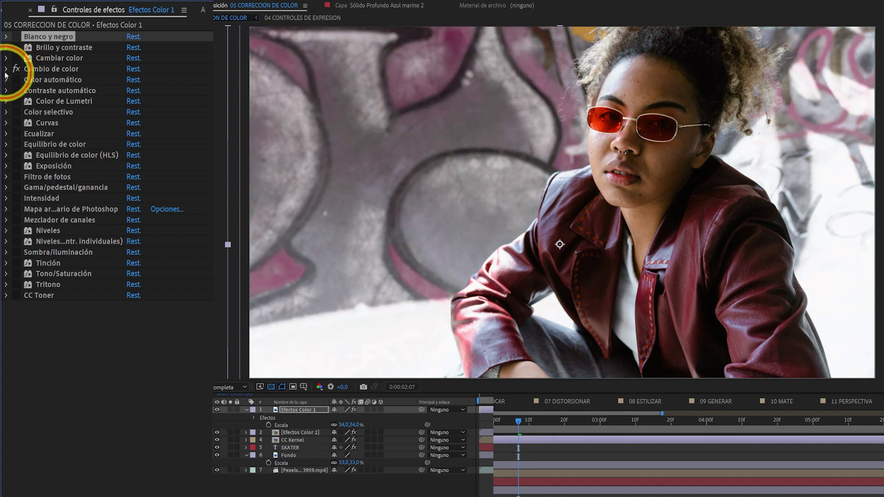
# Sample the red of the glasses as Cambio de color's De colour, and compare the portrait with the effect on and off
pyautogui.click(6, 69)
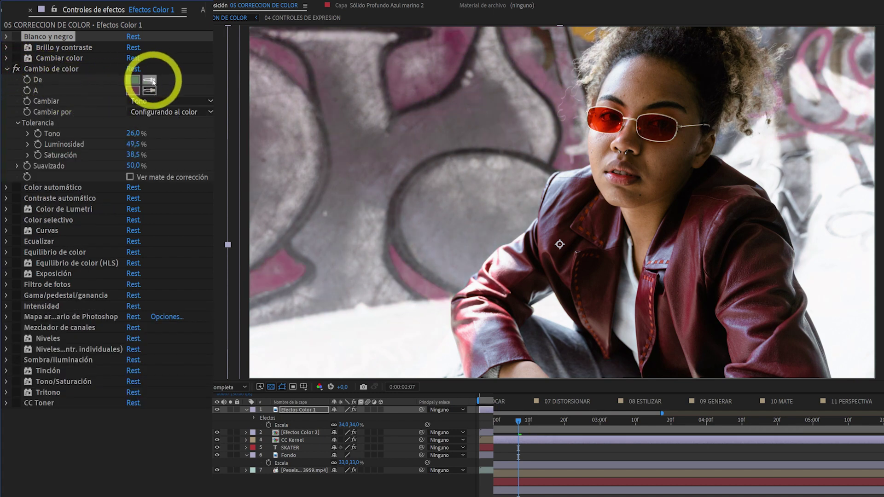
pyautogui.click(149, 79)
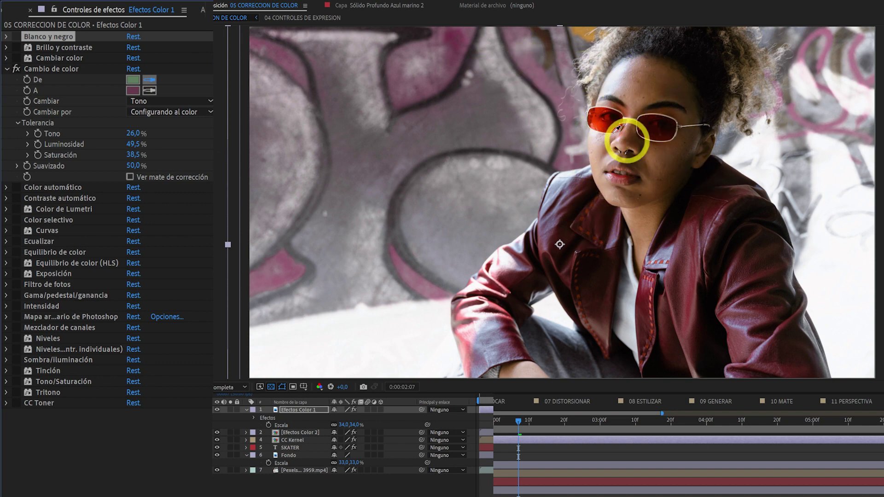
pyautogui.click(18, 69)
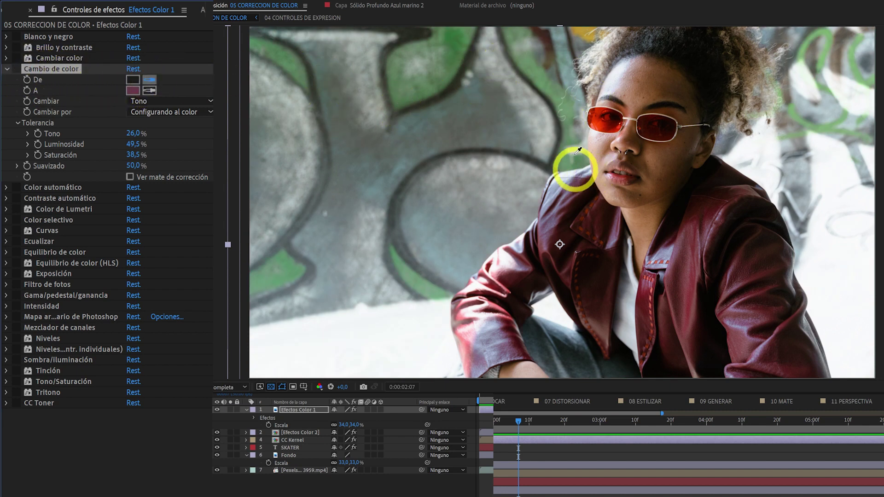
pyautogui.click(598, 118)
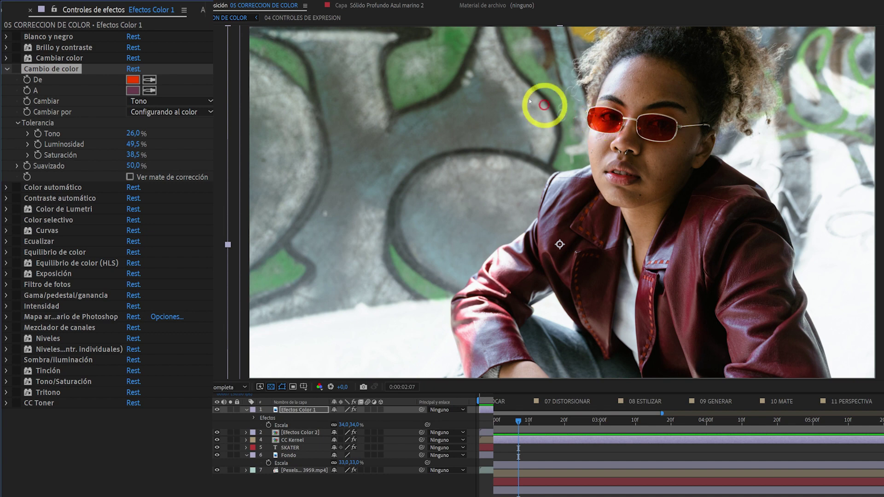
pyautogui.click(16, 70)
pyautogui.click(16, 69)
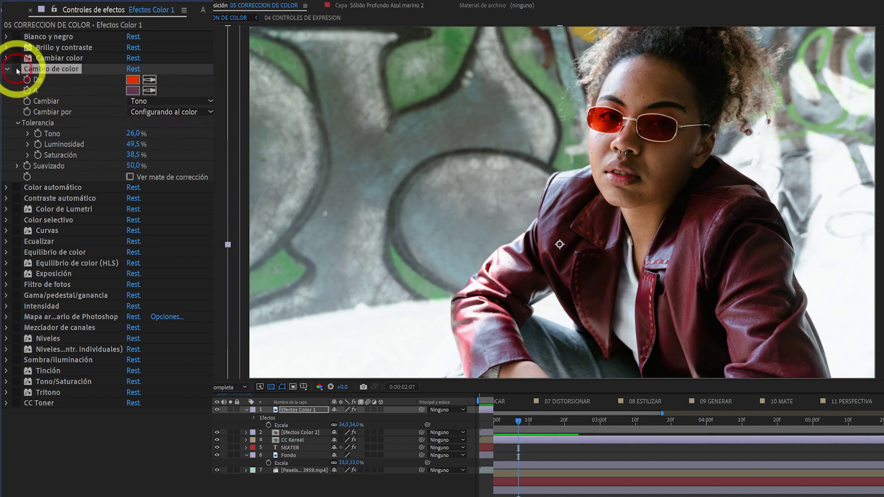
pyautogui.click(16, 70)
pyautogui.click(17, 69)
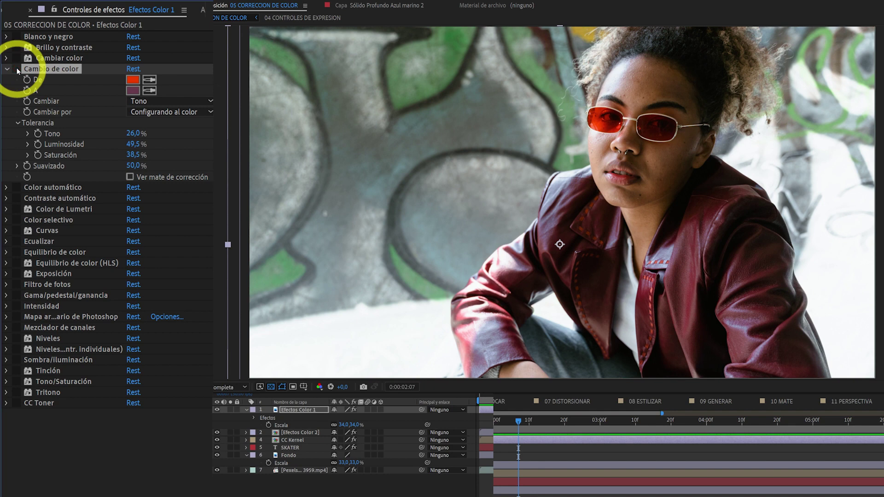
pyautogui.click(16, 69)
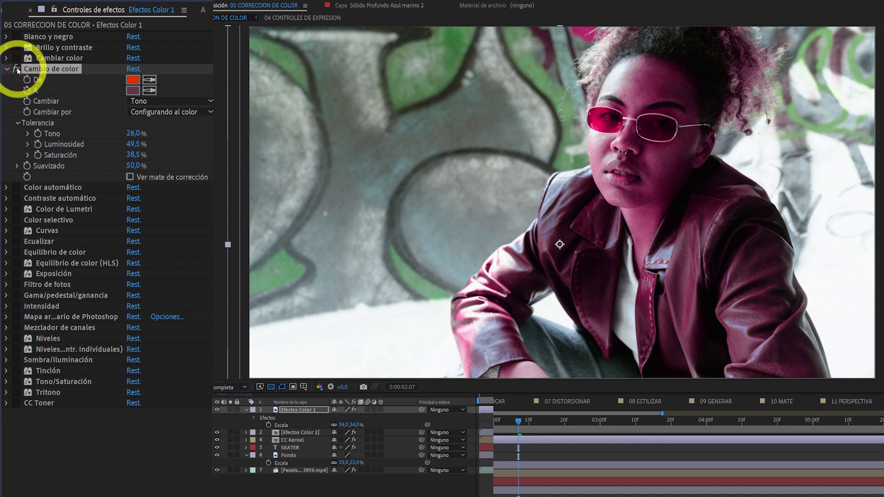
pyautogui.click(17, 70)
# Sample the green of the graffiti wall as Cambio de color's De colour, compare the result, and leave the effect off and collapsed
pyautogui.click(145, 81)
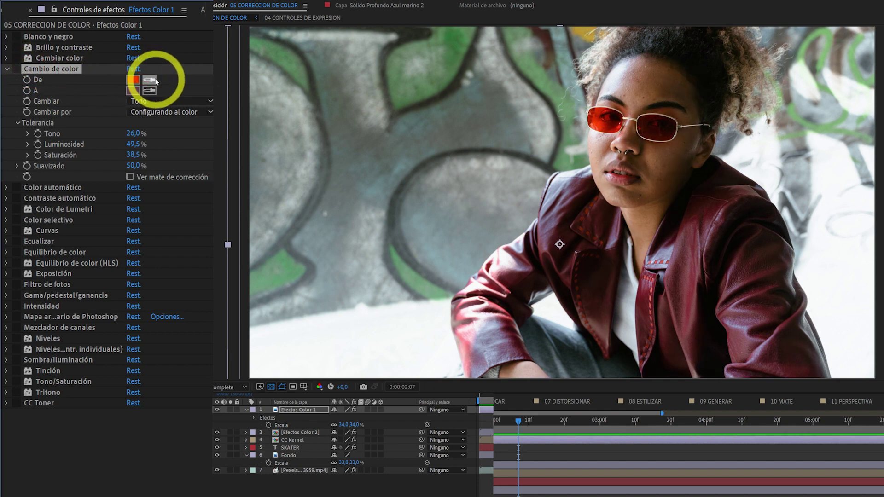
pyautogui.click(392, 63)
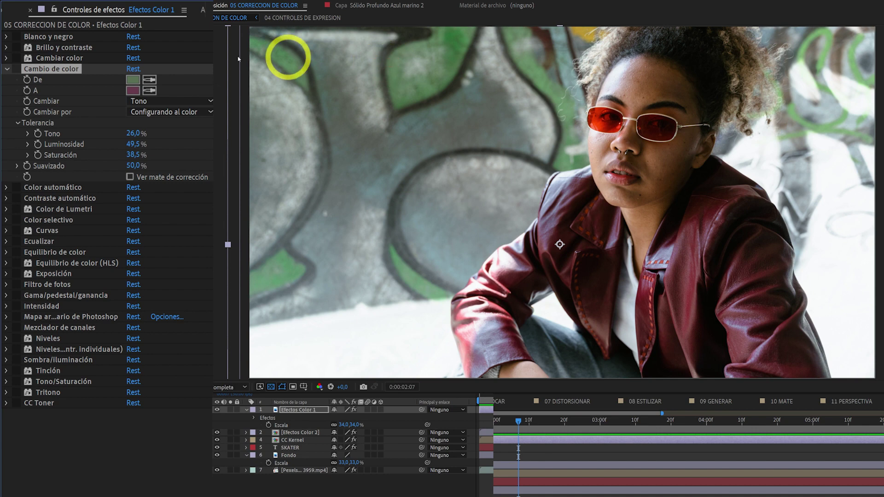
pyautogui.click(16, 70)
pyautogui.click(18, 69)
pyautogui.click(18, 69)
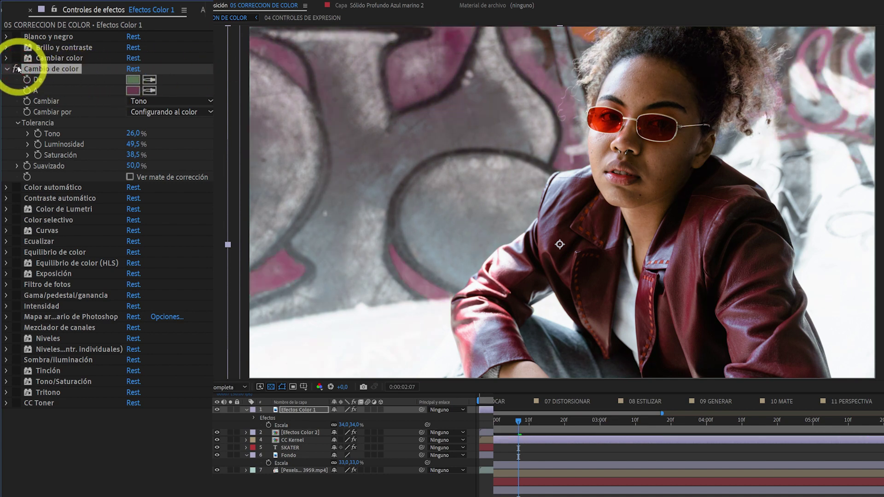
pyautogui.click(18, 69)
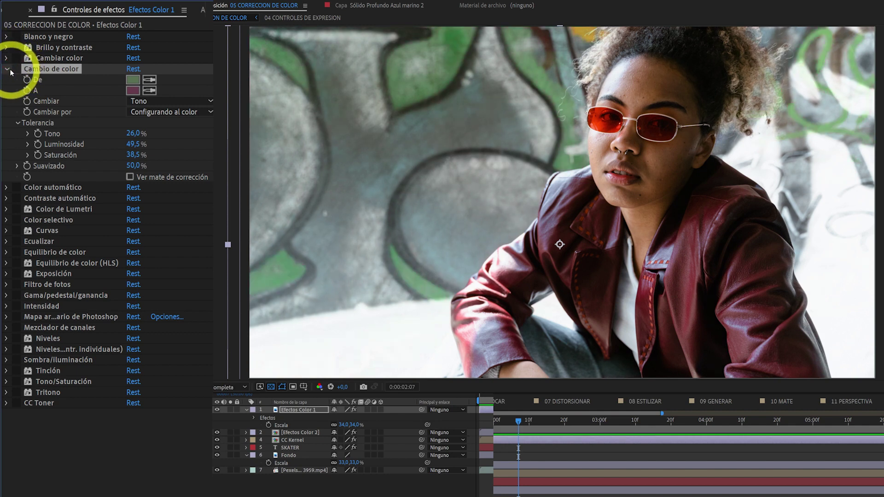
pyautogui.click(8, 69)
# Preview the Color automático and Contraste automático effects on the portrait, leaving both off
pyautogui.click(53, 80)
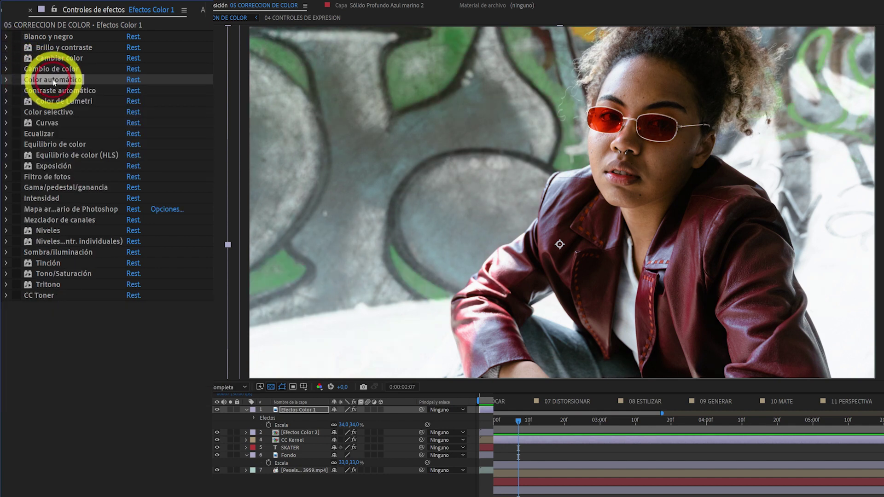
pyautogui.click(17, 80)
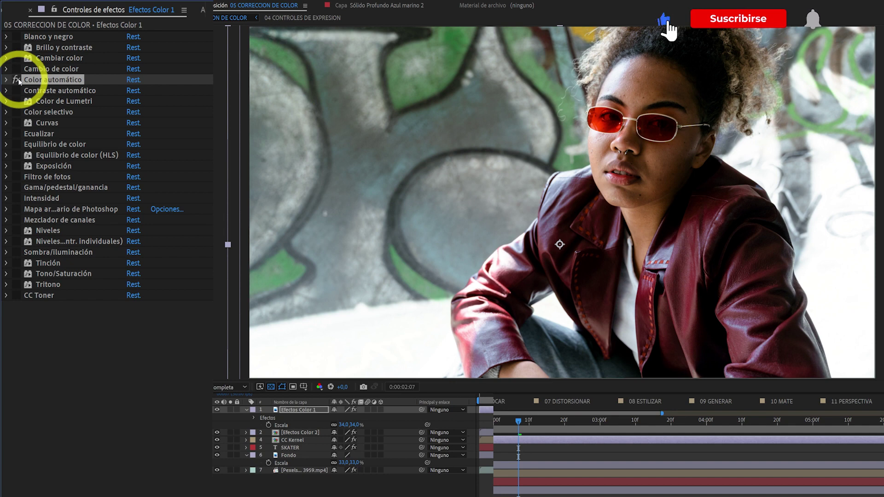
pyautogui.click(17, 81)
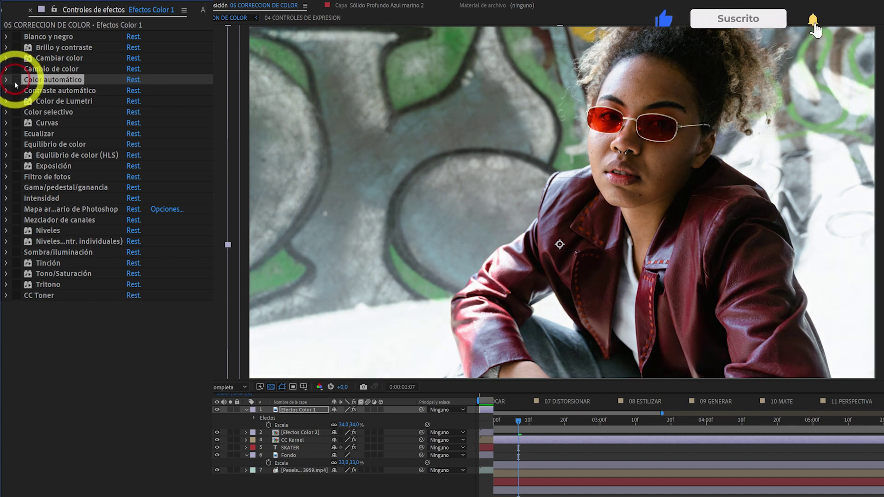
pyautogui.click(17, 91)
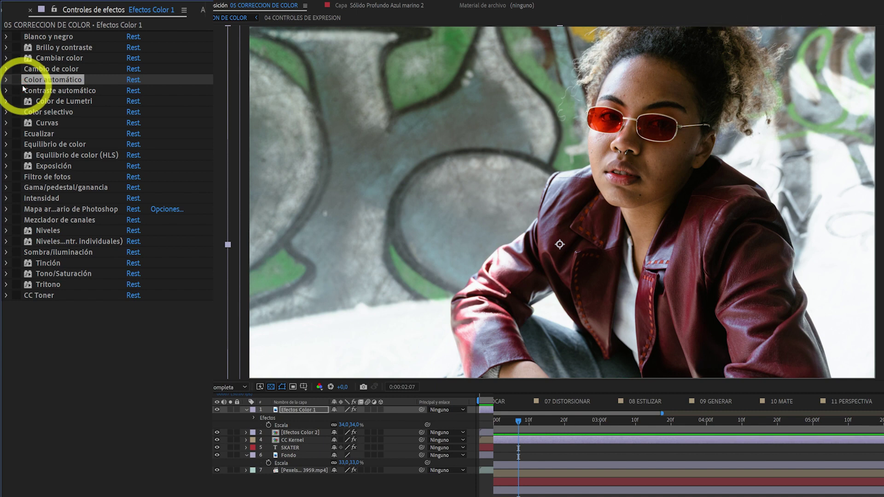
# Enable Color de Lumetri and set its basic correction to Exposición 0,9, Sombras -11, Blancos 13 and Negros -12
pyautogui.click(41, 101)
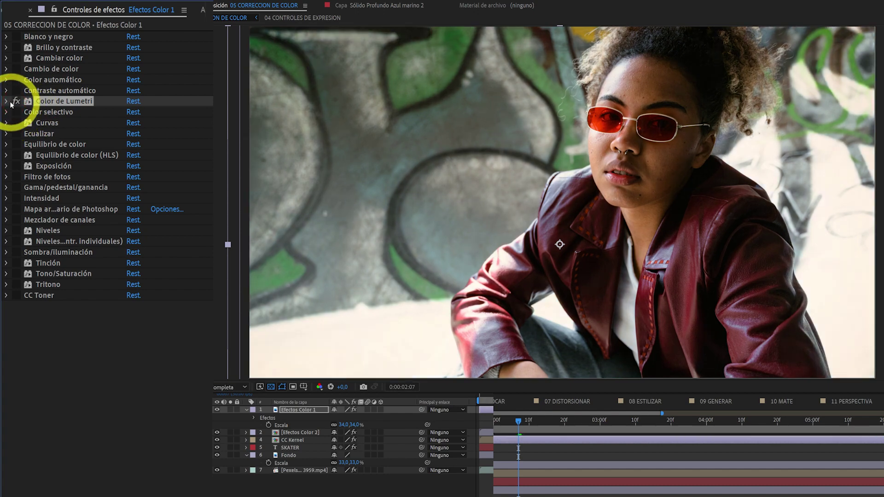
pyautogui.click(6, 102)
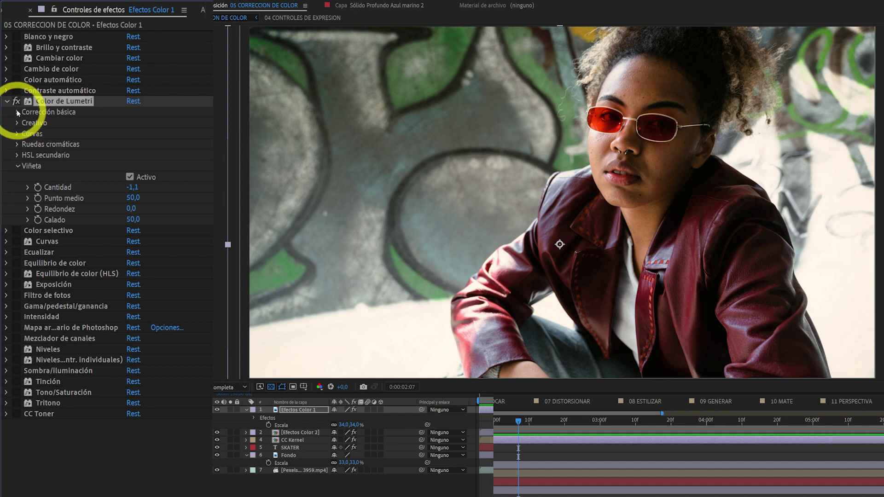
pyautogui.click(17, 112)
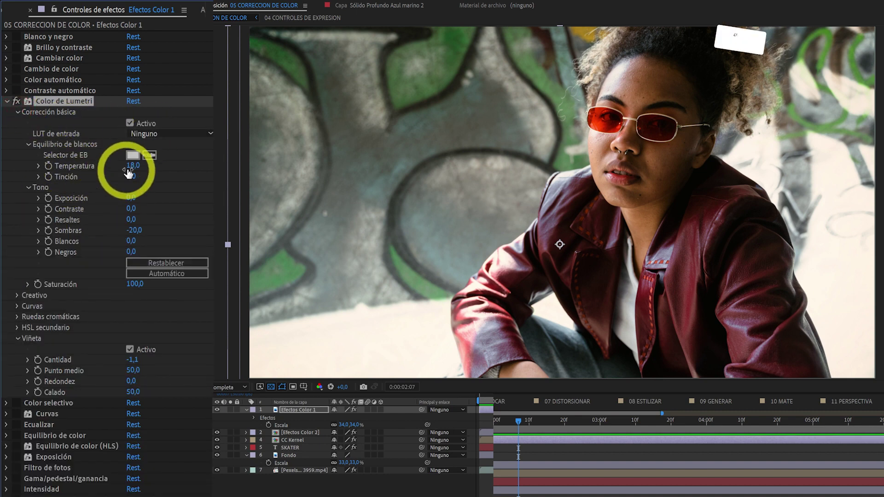
pyautogui.moveTo(133, 199); pyautogui.dragTo(141, 198)
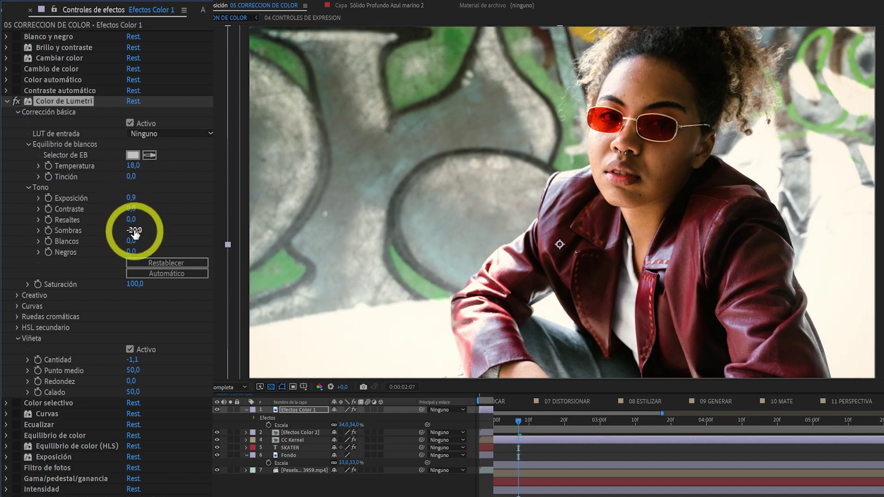
pyautogui.moveTo(134, 231); pyautogui.dragTo(112, 253)
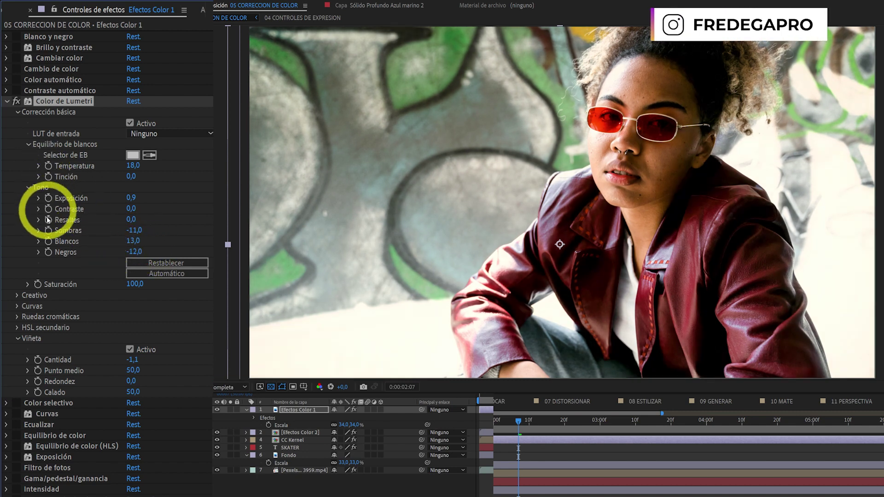
# Apply the Kodak 5218 Kodak 2395 look in the Creativo section of Color de Lumetri
pyautogui.click(18, 297)
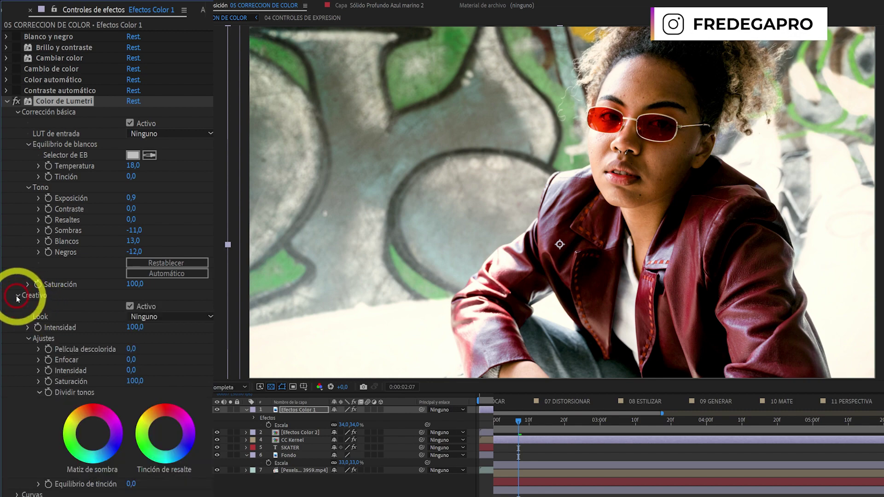
pyautogui.click(152, 317)
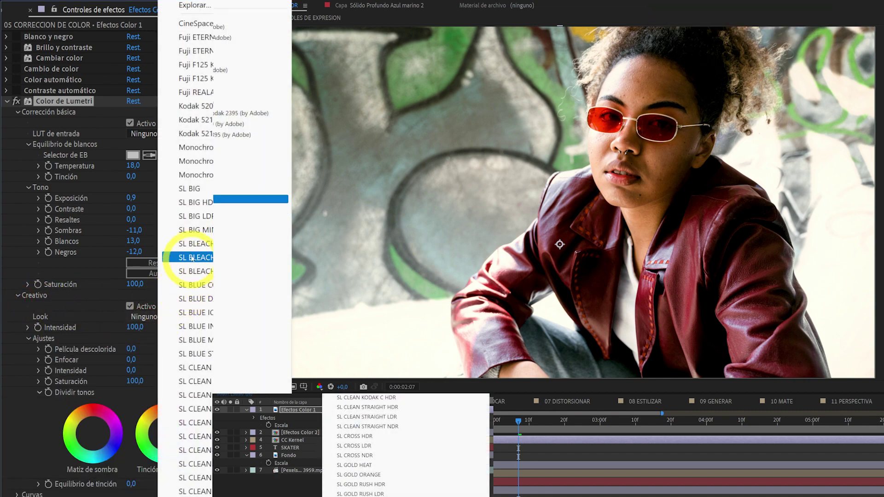
pyautogui.click(177, 133)
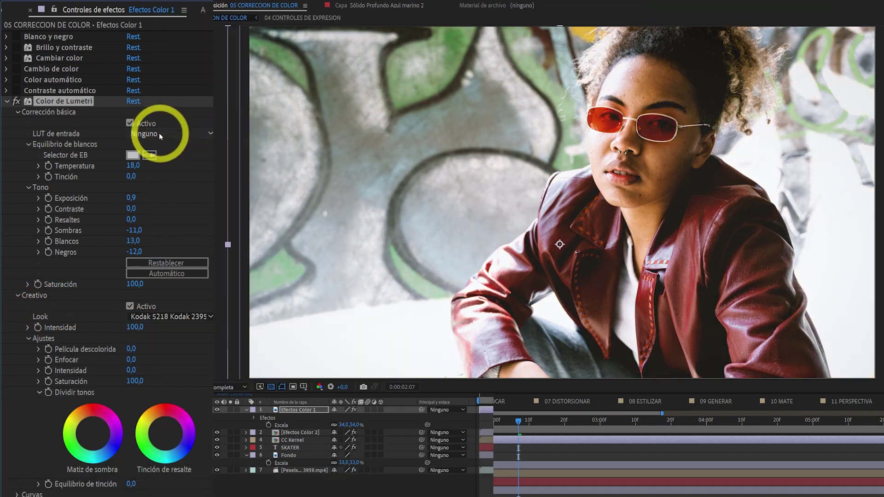
# Examine Color de Lumetri's RGB, hue, luminance and saturation curves, collapse Creativo and Curvas, and review the remaining sections
pyautogui.scroll(-5, 94, 215)
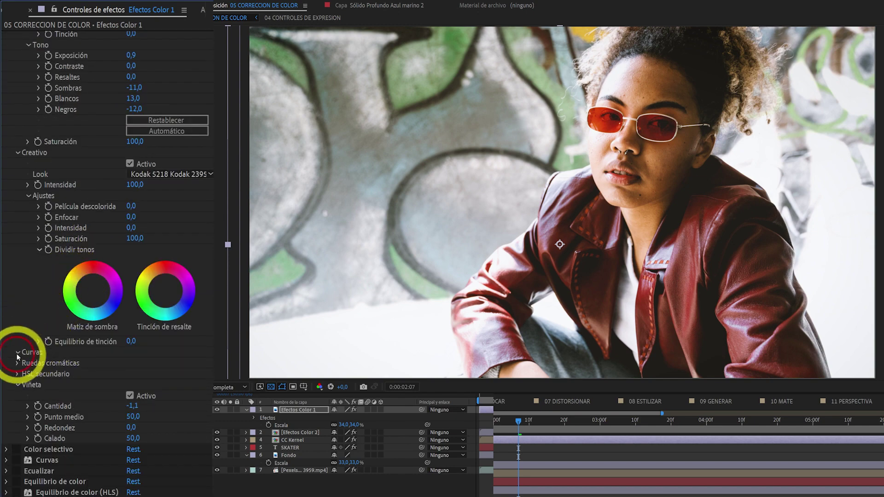
pyautogui.click(17, 353)
pyautogui.scroll(-10, 67, 322)
pyautogui.scroll(-4, 67, 322)
pyautogui.scroll(8, 67, 316)
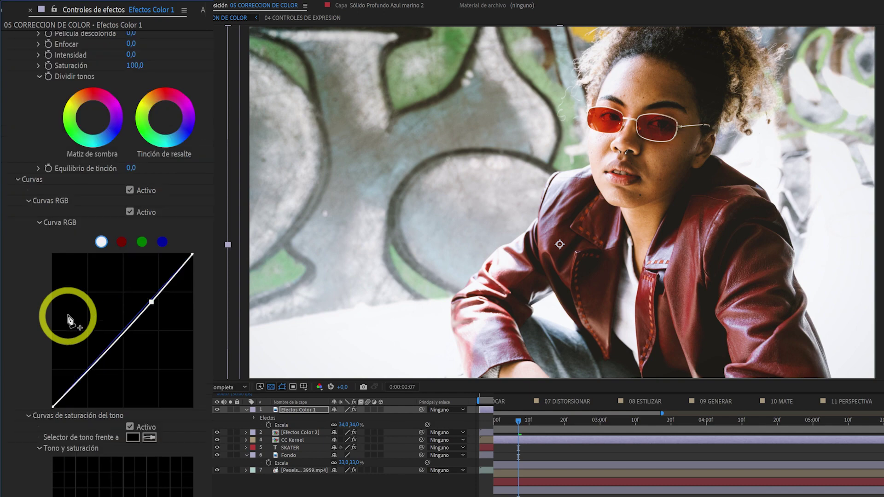
pyautogui.scroll(-6, 68, 316)
pyautogui.scroll(-9, 68, 316)
pyautogui.scroll(12, 68, 316)
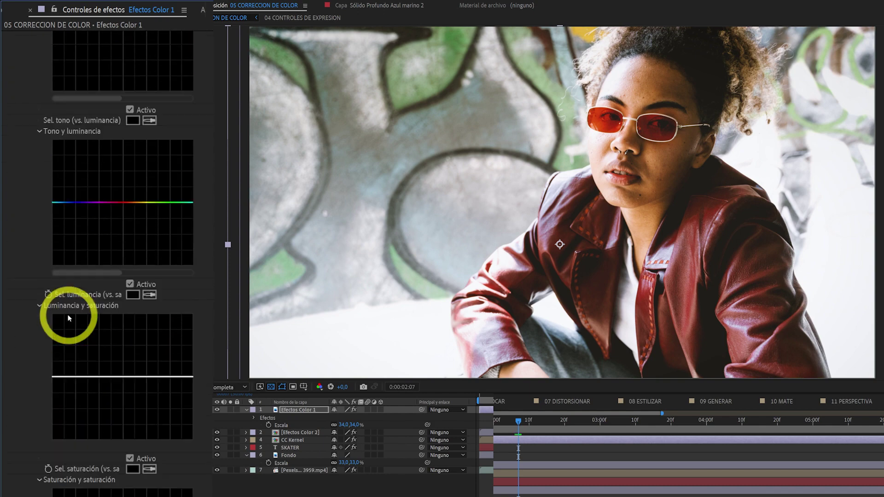
pyautogui.scroll(5, 69, 304)
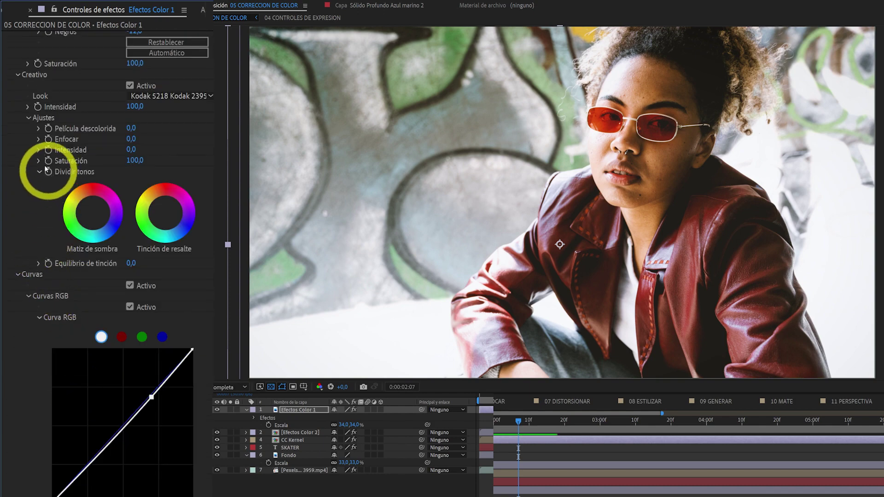
pyautogui.scroll(2, 43, 175)
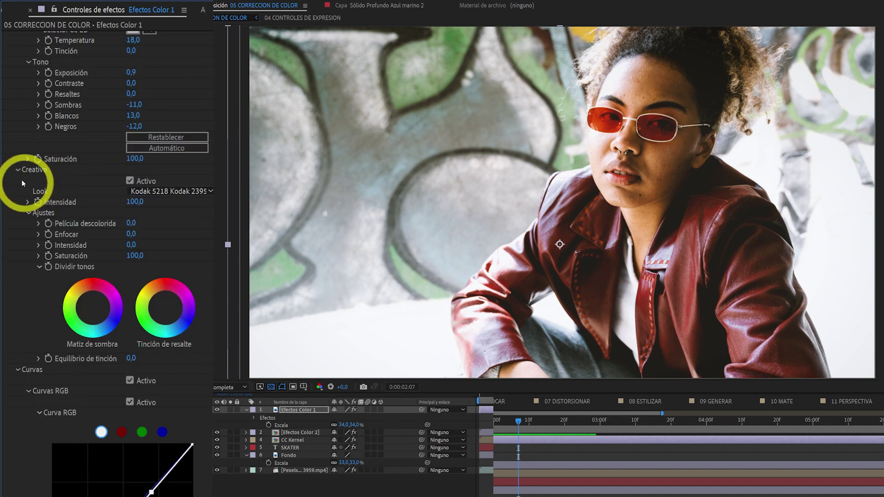
pyautogui.click(17, 170)
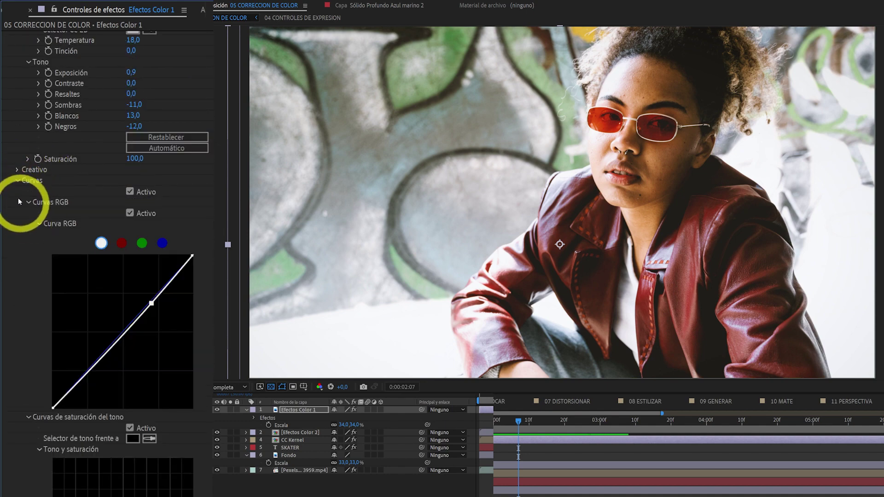
pyautogui.click(14, 179)
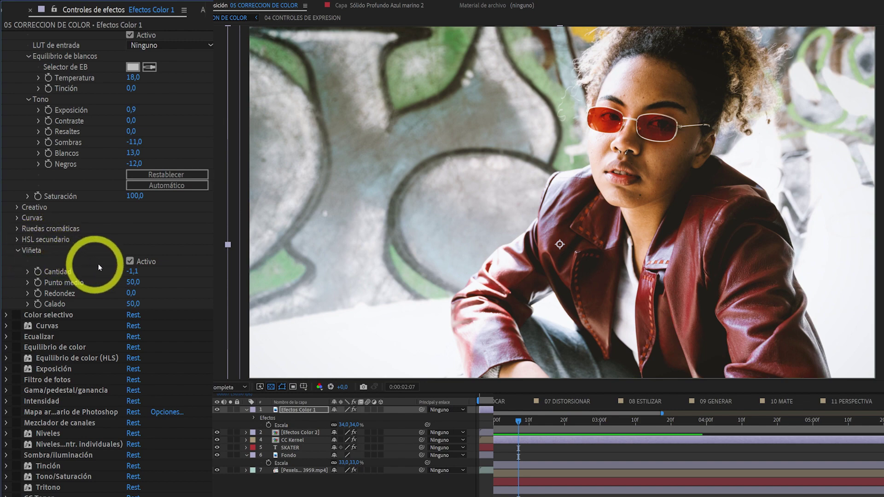
pyautogui.scroll(3, 122, 216)
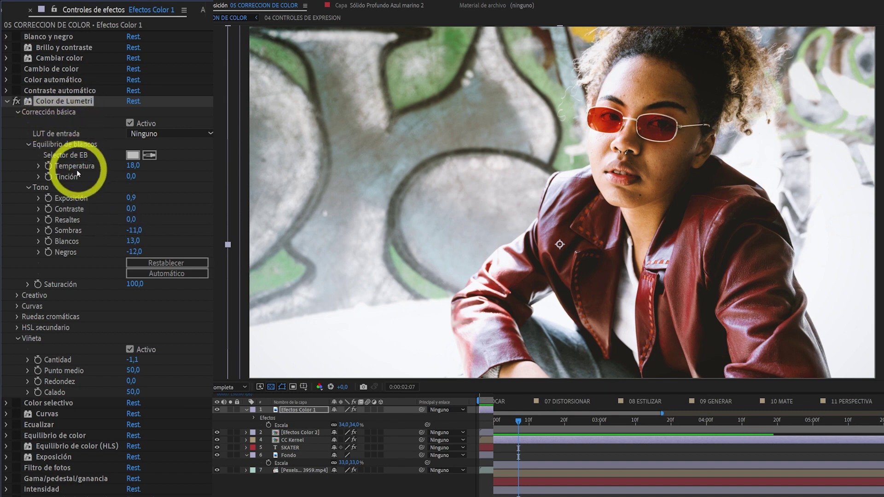
# Compare the portrait with Color de Lumetri's Viñeta section inactive and active, and turn Color de Lumetri off
pyautogui.scroll(-2, 77, 175)
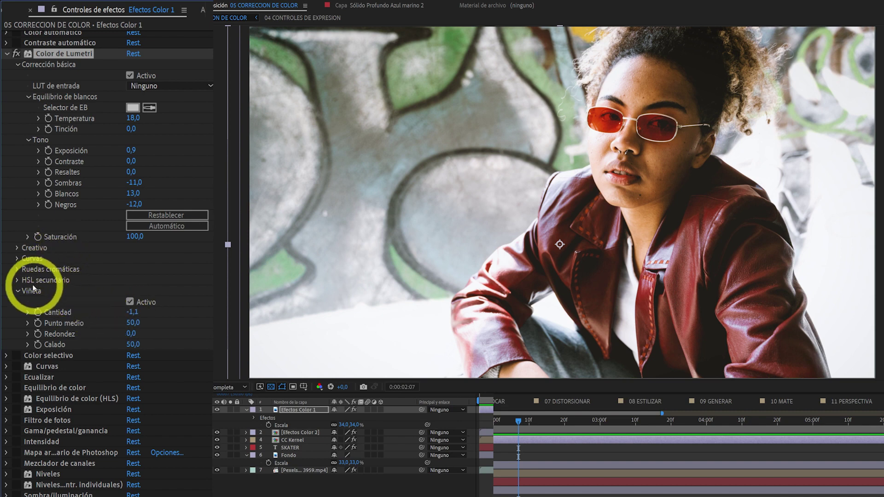
pyautogui.click(131, 302)
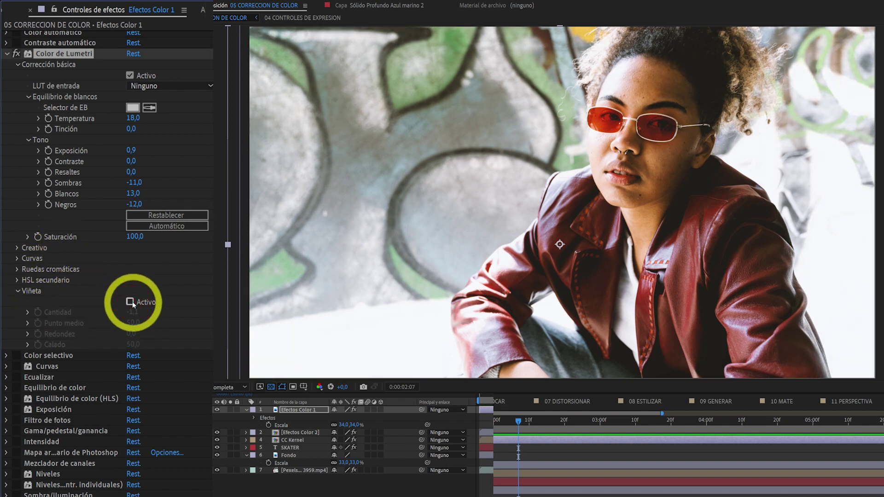
pyautogui.click(132, 303)
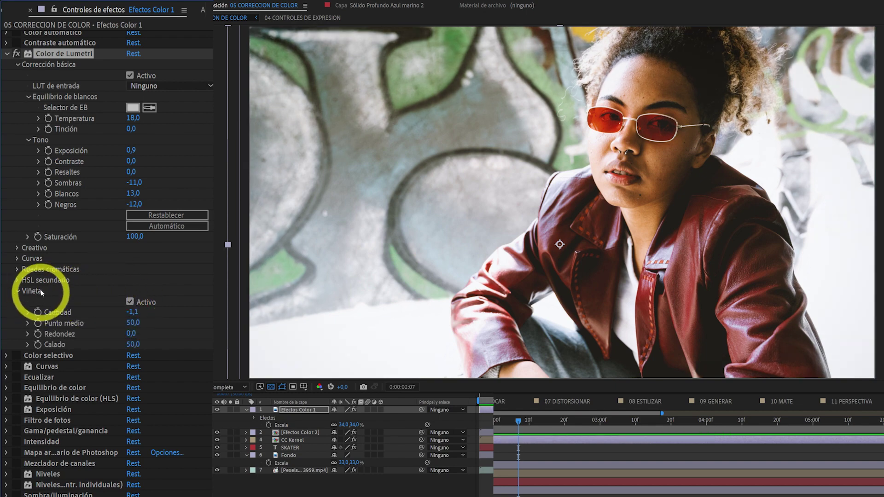
pyautogui.click(15, 56)
pyautogui.click(16, 102)
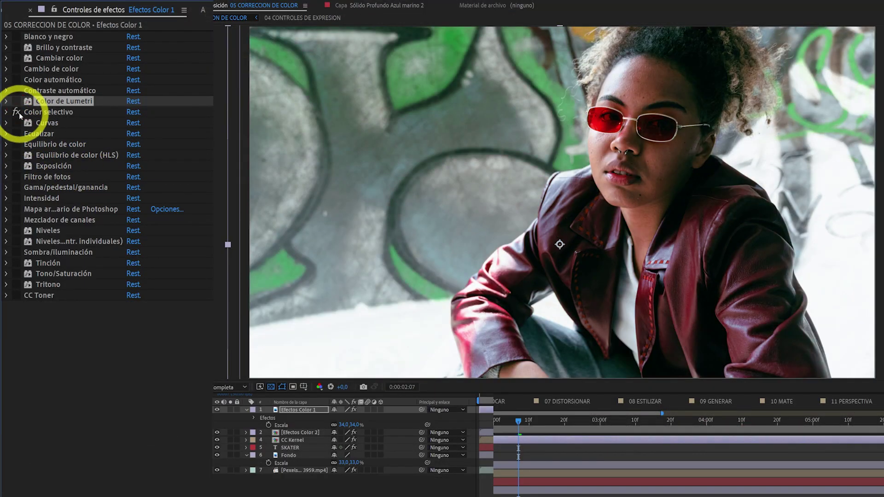
# Compare the portrait with Color selectivo on and off, and review its method, colour and ink settings, leaving it off
pyautogui.click(17, 114)
pyautogui.click(18, 113)
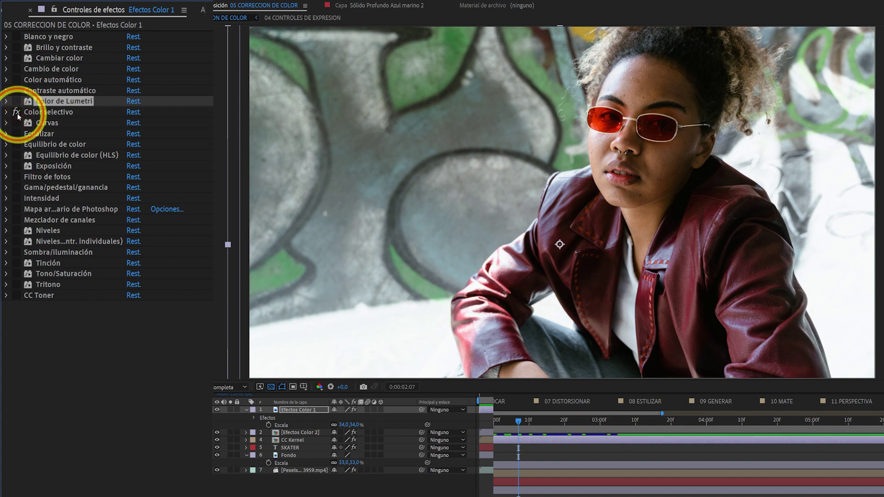
pyautogui.click(18, 114)
pyautogui.click(6, 113)
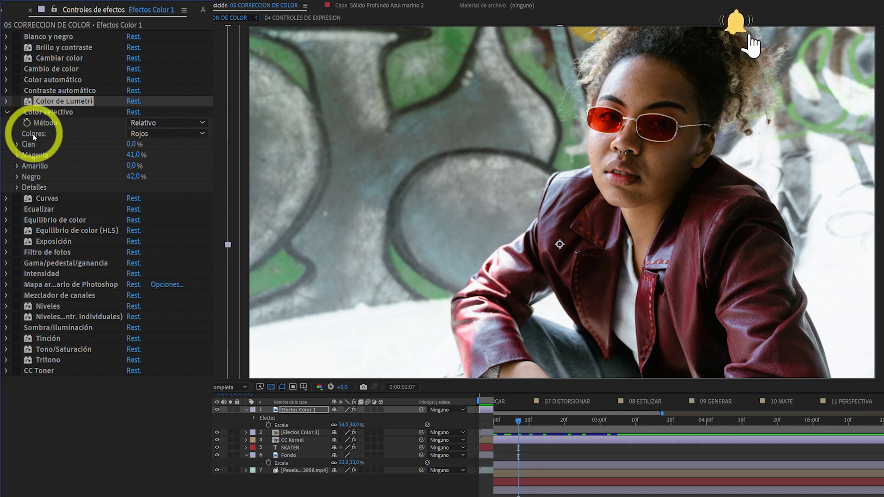
pyautogui.click(7, 114)
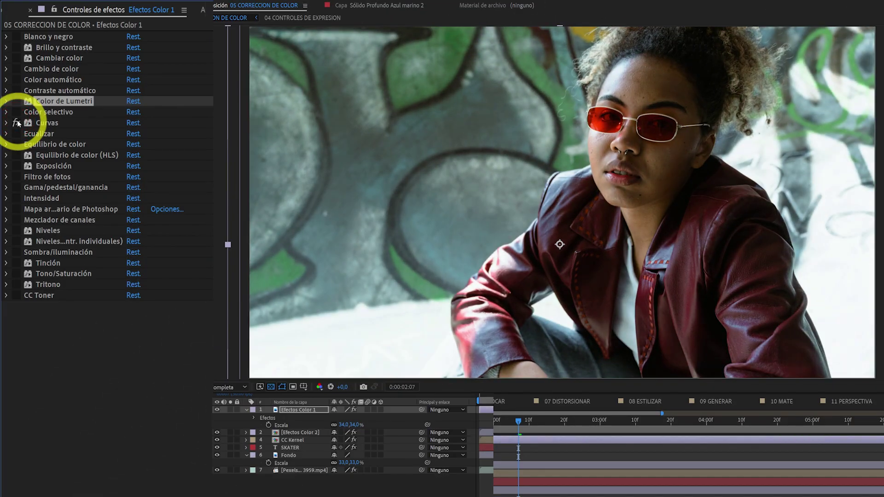
# Enable Curvas and bend its RGB curve into a contrast S-shape, raising the highlights and lowering the shadows
pyautogui.click(18, 123)
pyautogui.click(18, 124)
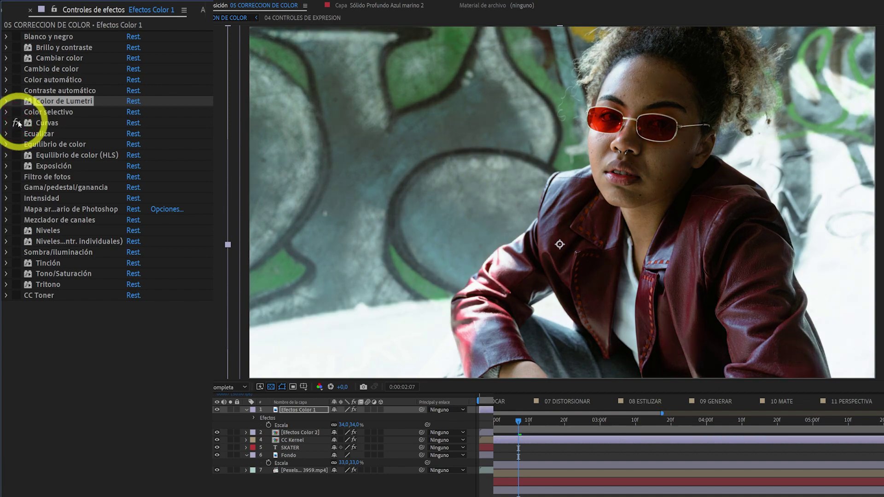
pyautogui.click(6, 123)
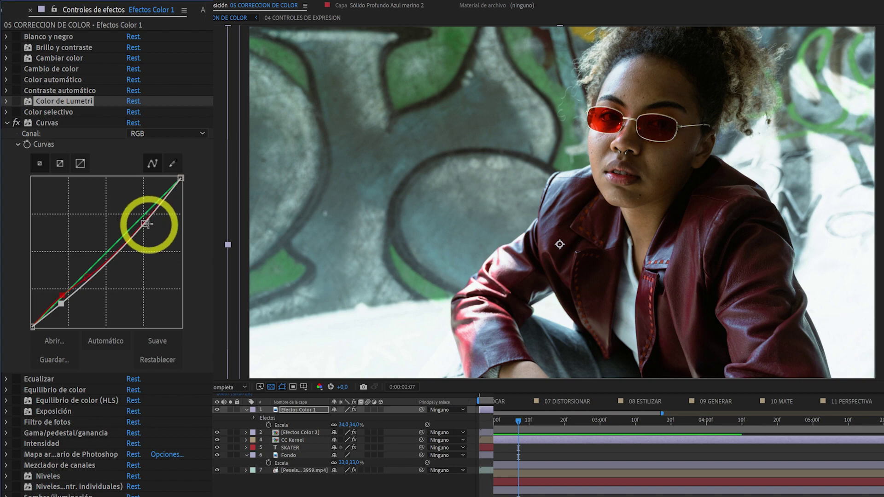
pyautogui.moveTo(145, 224); pyautogui.dragTo(137, 208)
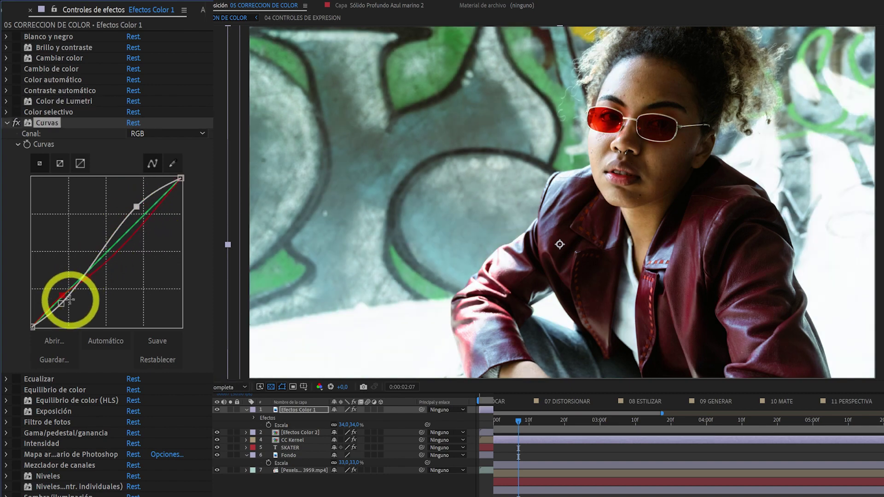
pyautogui.moveTo(62, 305); pyautogui.dragTo(86, 292)
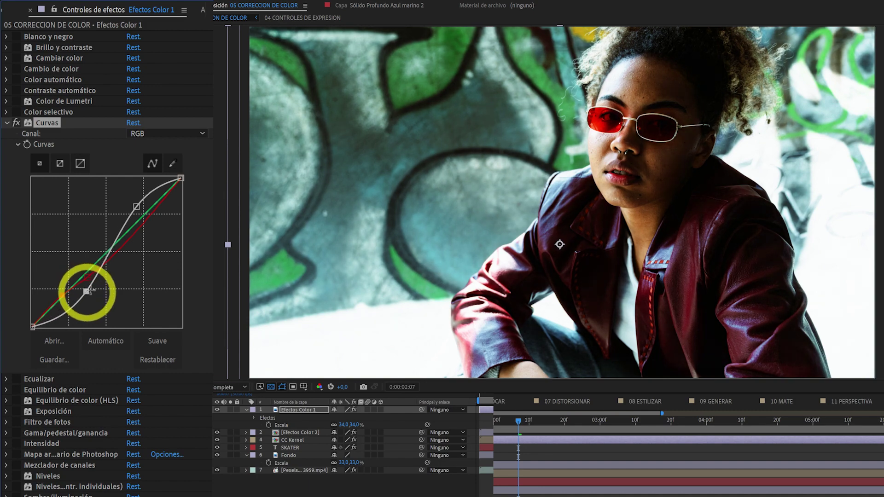
# Raise the upper part of the Rojo curve and lower the upper part of the Verde curve in Curvas
pyautogui.click(144, 134)
pyautogui.click(155, 161)
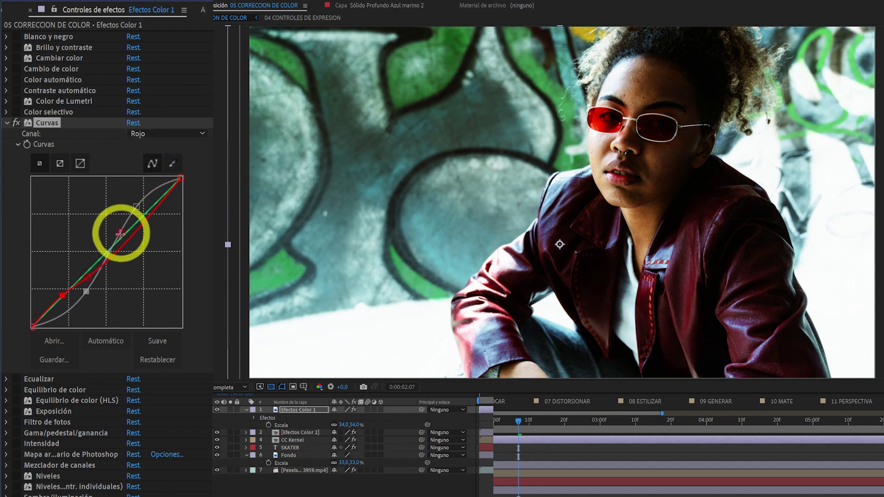
pyautogui.moveTo(133, 223)
pyautogui.mouseDown()
pyautogui.moveTo(119, 198)
pyautogui.moveTo(137, 223)
pyautogui.mouseUp()
pyautogui.click(153, 135)
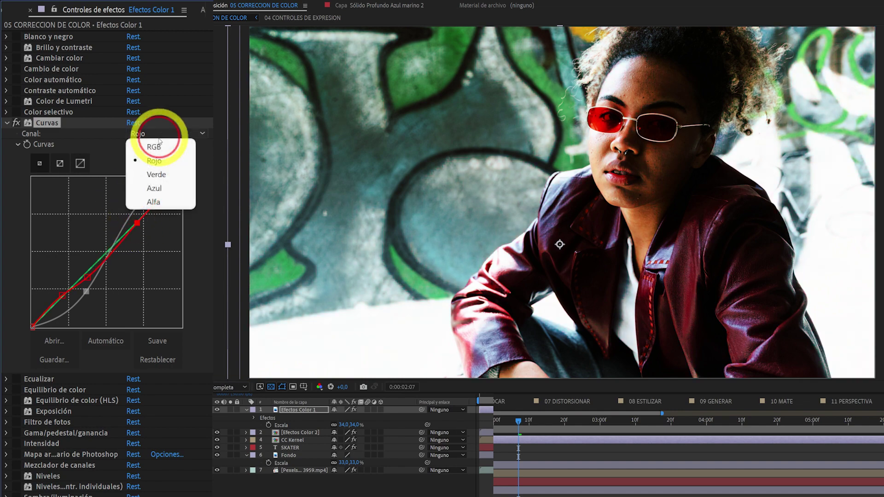
pyautogui.click(158, 175)
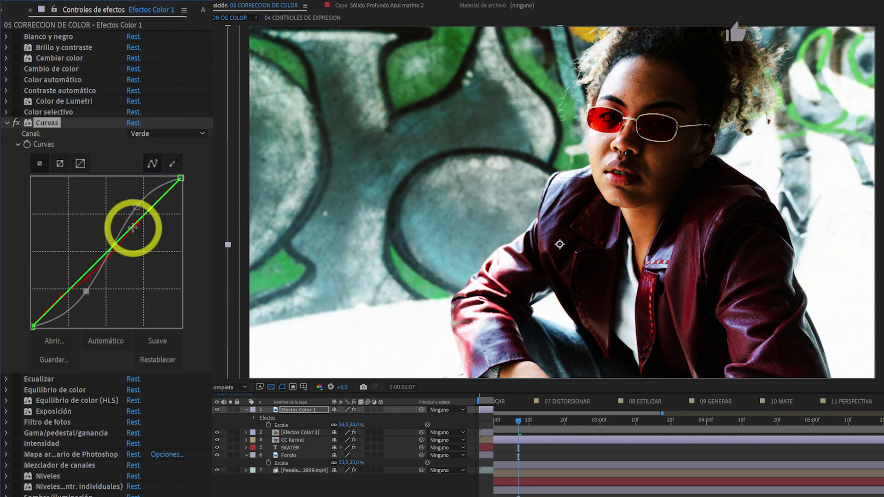
pyautogui.moveTo(130, 228)
pyautogui.mouseDown()
pyautogui.moveTo(122, 206)
pyautogui.moveTo(138, 245)
pyautogui.moveTo(144, 230)
pyautogui.mouseUp()
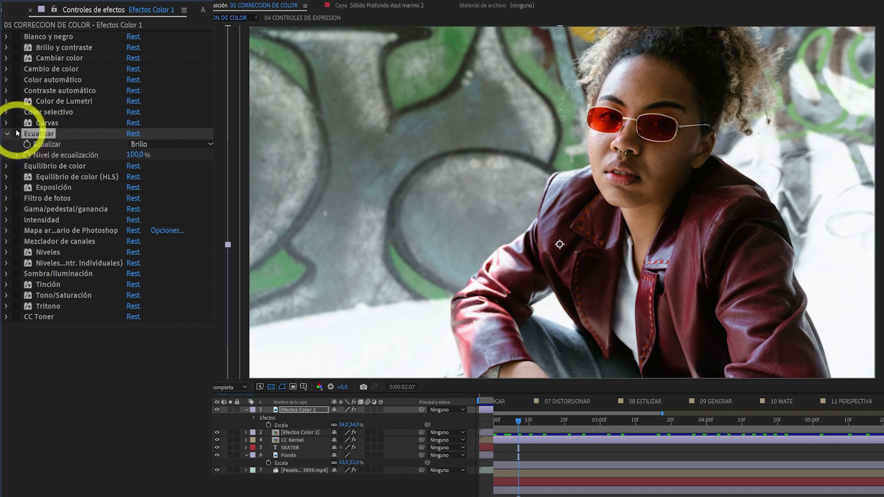
# Compare the portrait with the Ecualizar effect on and off, leaving it off
pyautogui.click(16, 134)
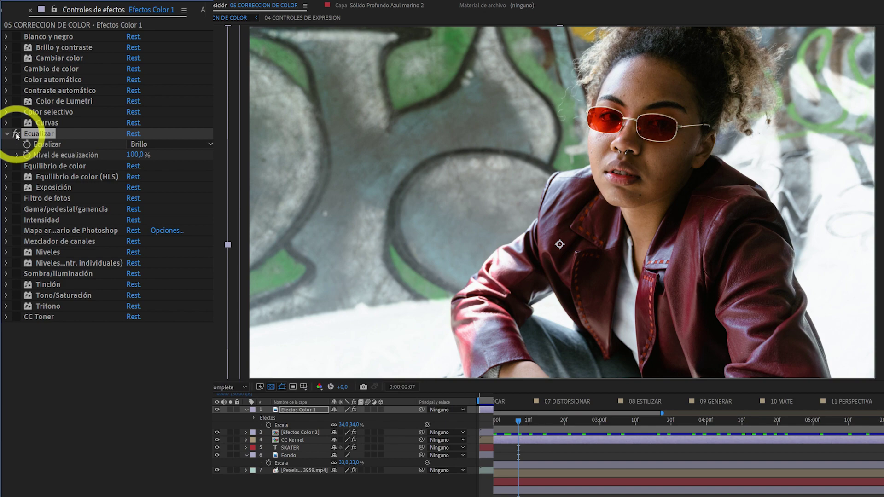
pyautogui.click(16, 134)
pyautogui.click(16, 133)
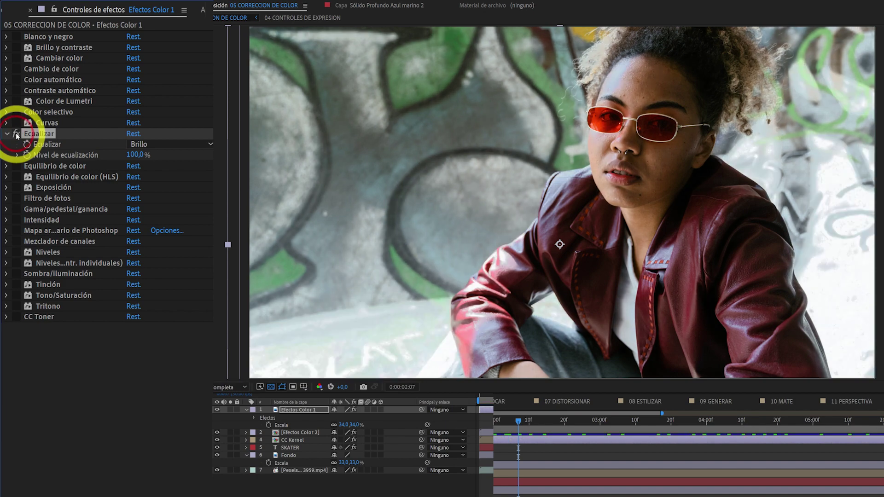
pyautogui.click(16, 133)
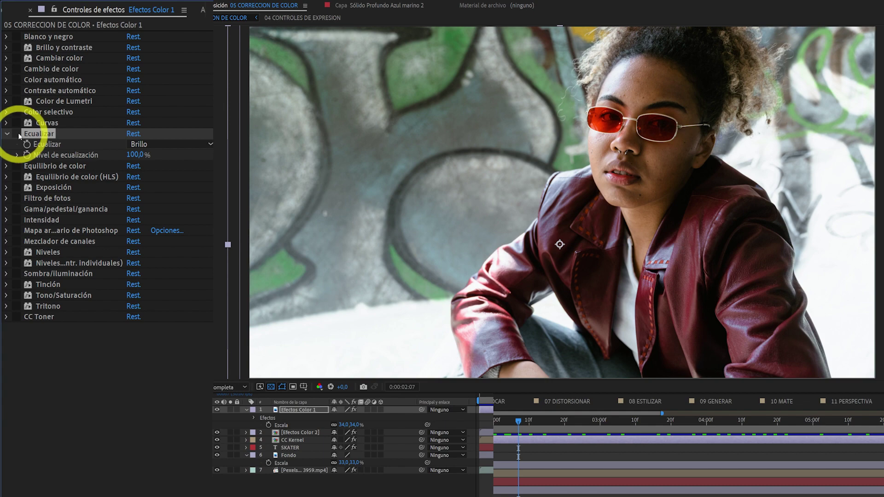
pyautogui.click(19, 134)
pyautogui.click(19, 135)
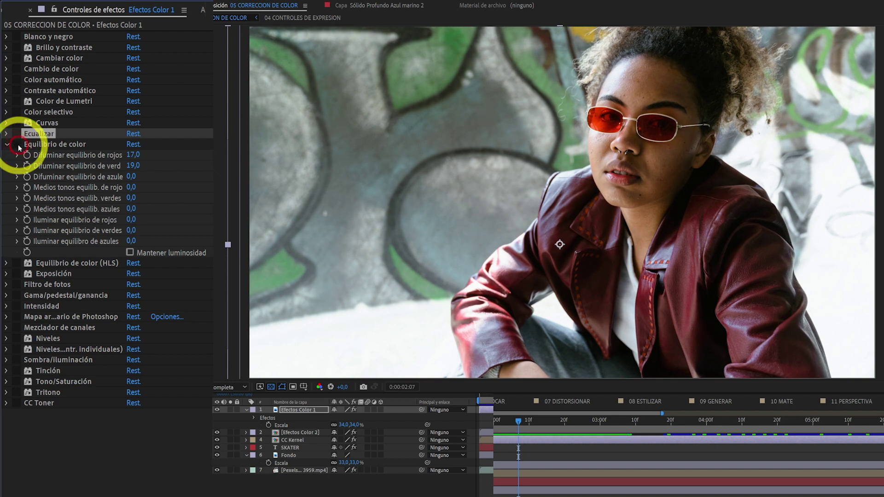
# Enable Equilibrio de color, set Difuminar equilibrio de rojos to 23,0, and vary the green midtones and blue highlights
pyautogui.click(19, 146)
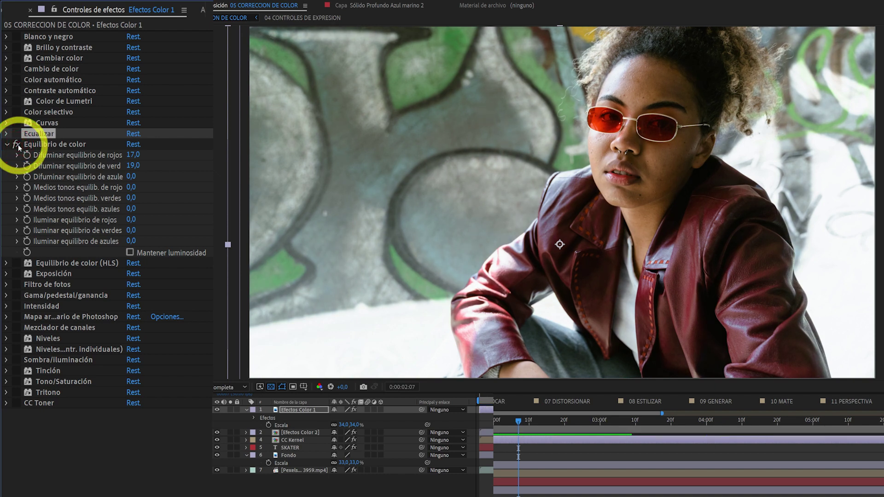
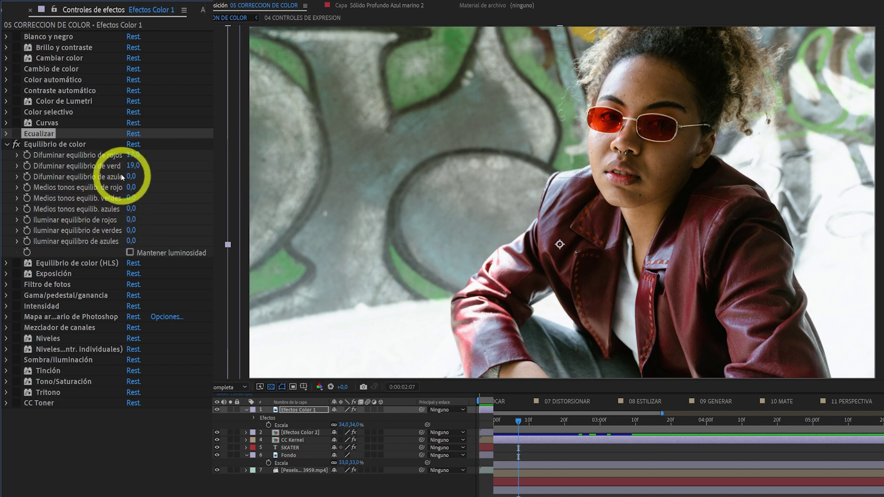
pyautogui.moveTo(135, 155)
pyautogui.mouseDown()
pyautogui.moveTo(150, 155)
pyautogui.moveTo(123, 155)
pyautogui.moveTo(134, 155)
pyautogui.mouseUp()
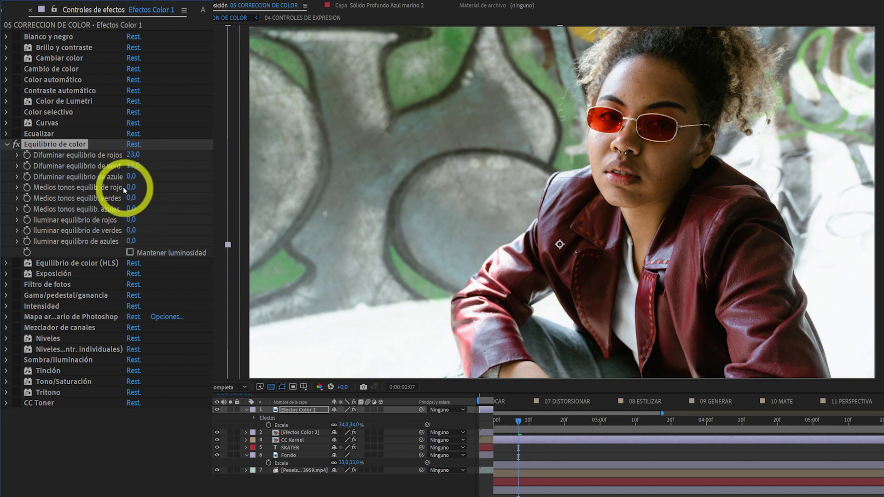
pyautogui.moveTo(131, 197)
pyautogui.mouseDown()
pyautogui.moveTo(152, 195)
pyautogui.moveTo(138, 193)
pyautogui.mouseUp()
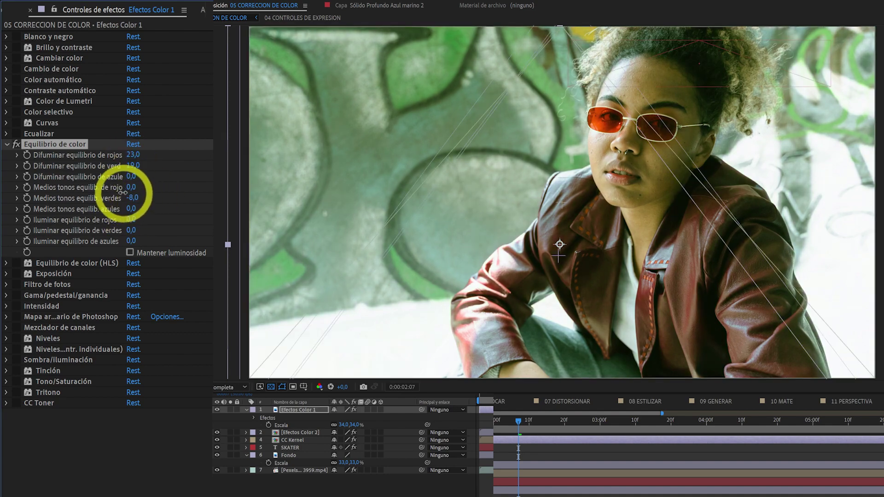
pyautogui.moveTo(130, 242)
pyautogui.mouseDown()
pyautogui.moveTo(150, 240)
pyautogui.moveTo(137, 233)
pyautogui.mouseUp()
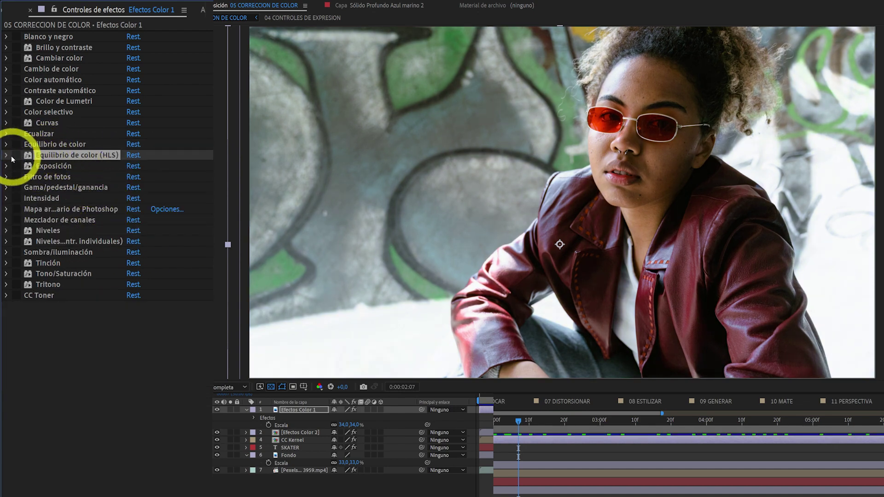
# Compare the portrait repeatedly with Equilibrio de color (HLS) on and off, leaving it off
pyautogui.click(16, 155)
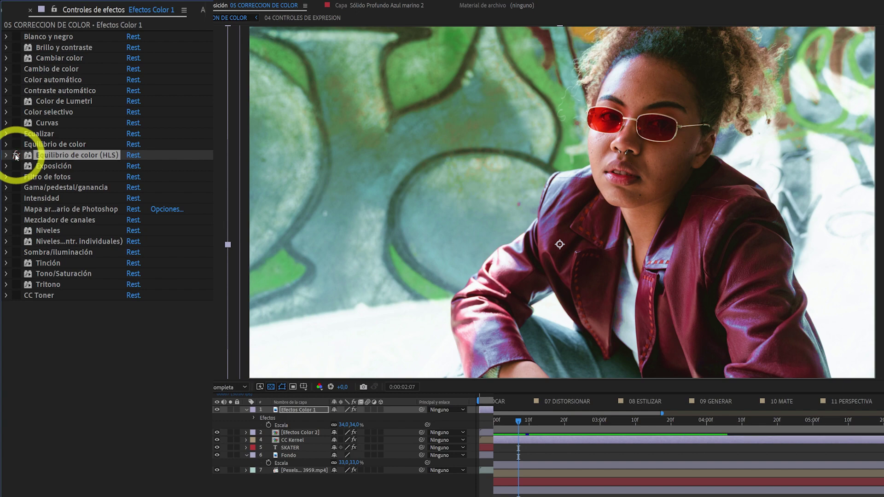
pyautogui.click(15, 156)
pyautogui.click(16, 156)
pyautogui.click(15, 155)
pyautogui.click(15, 156)
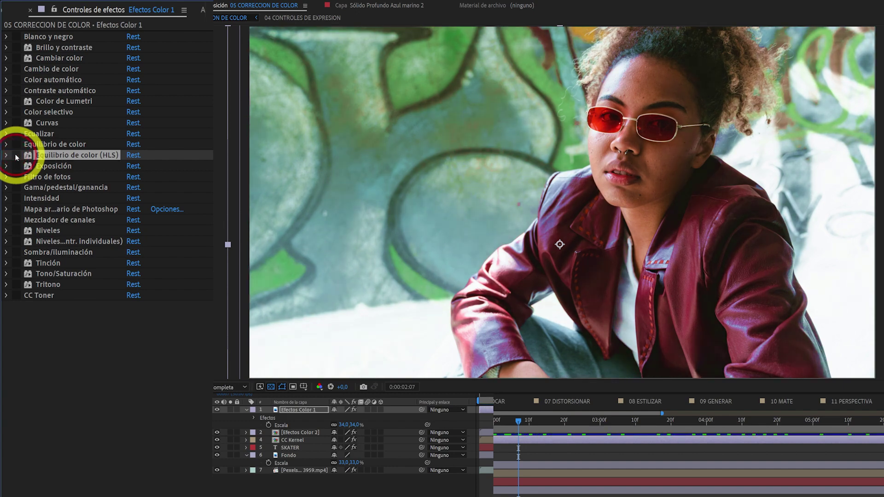
pyautogui.click(16, 156)
pyautogui.click(16, 156)
pyautogui.click(15, 155)
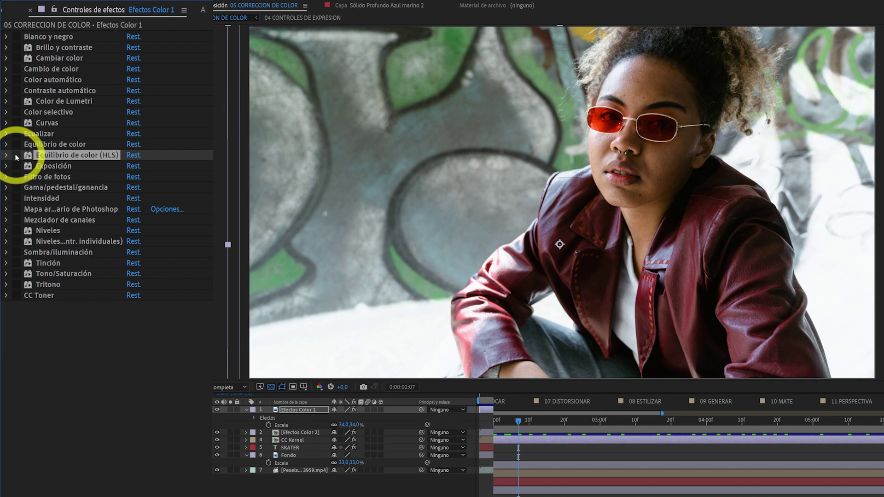
pyautogui.click(16, 156)
pyautogui.click(16, 155)
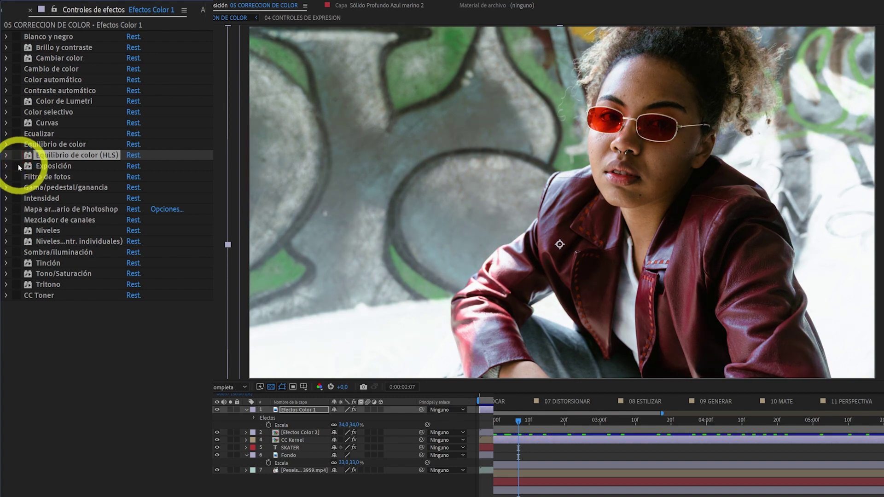
# Enable the Exposición effect, show its settings, and adjust the Maestro exposure value
pyautogui.click(16, 167)
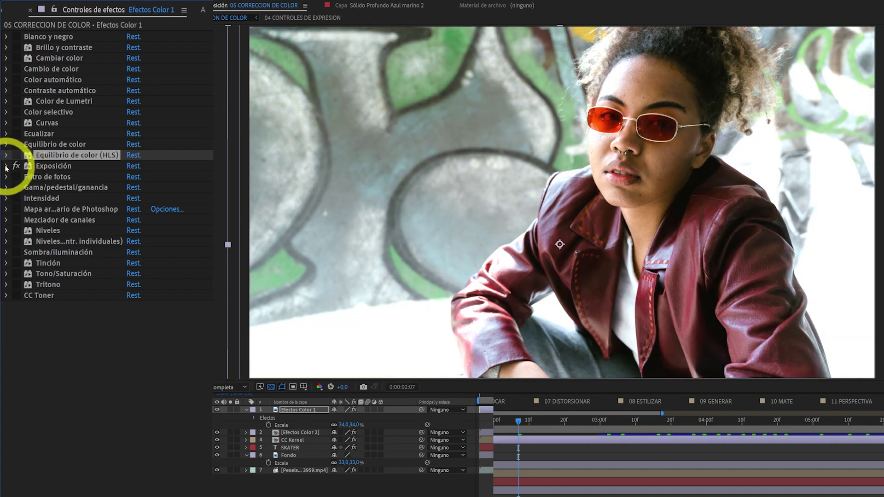
pyautogui.click(6, 167)
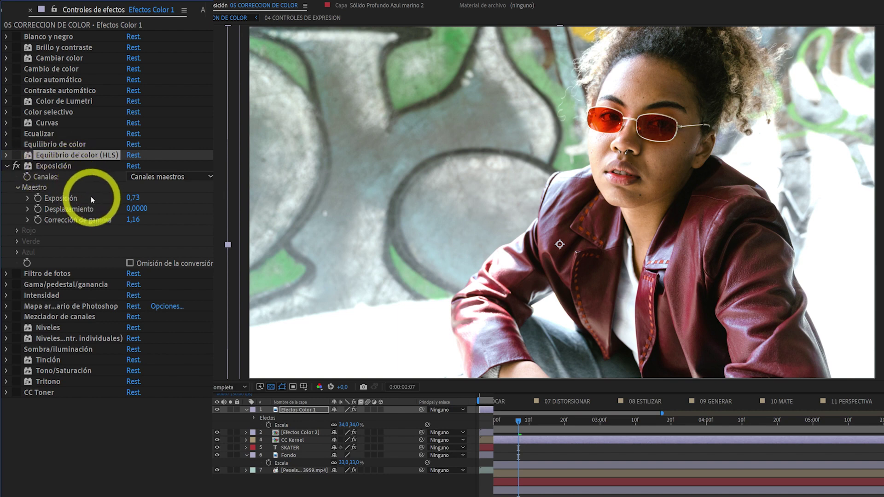
pyautogui.moveTo(135, 200)
pyautogui.mouseDown()
pyautogui.moveTo(156, 197)
pyautogui.moveTo(110, 197)
pyautogui.moveTo(210, 185)
pyautogui.moveTo(113, 190)
pyautogui.moveTo(122, 190)
pyautogui.mouseUp()
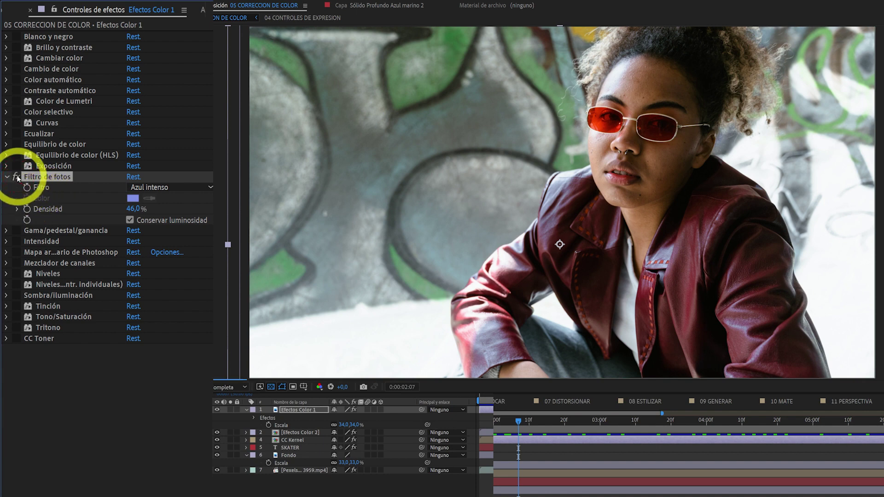
# Enable Filtro de fotos, try Filtro cálido (LBA), and set the filter to Azul
pyautogui.click(17, 177)
pyautogui.click(156, 189)
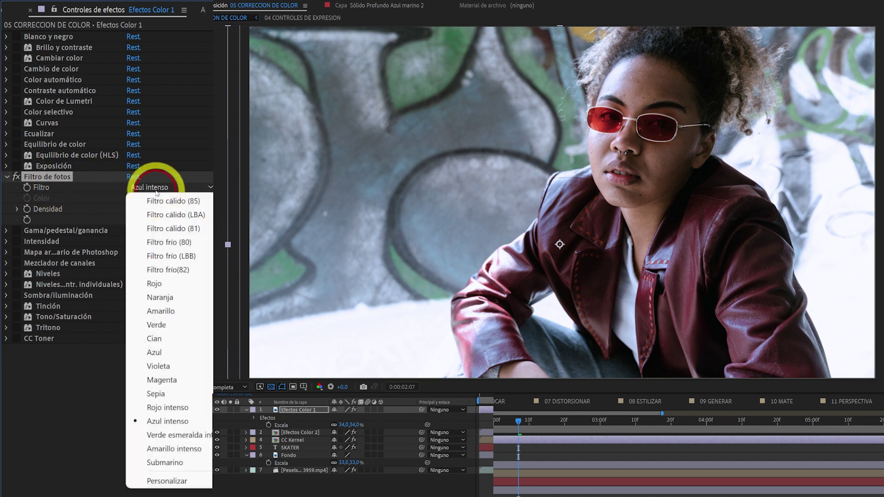
pyautogui.click(161, 212)
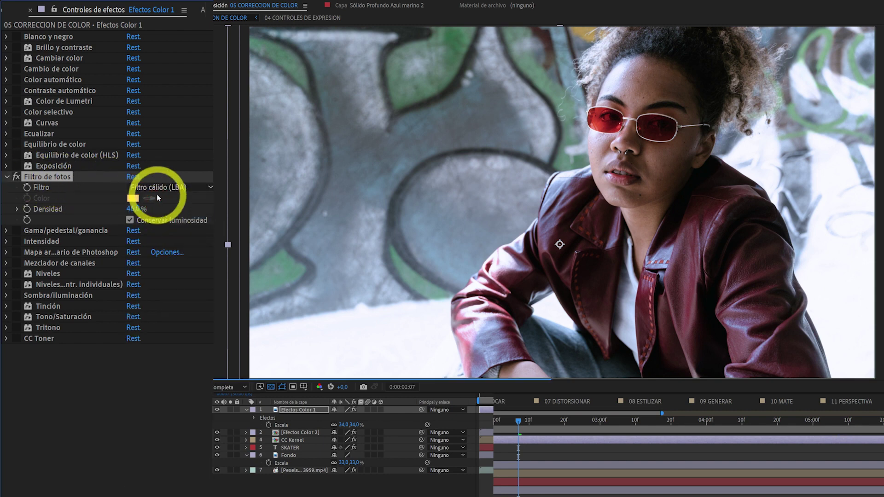
pyautogui.click(157, 189)
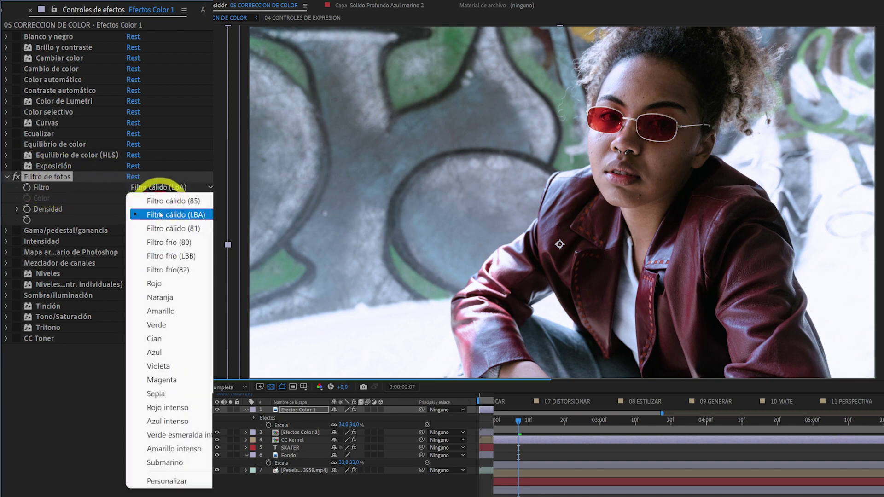
pyautogui.click(159, 354)
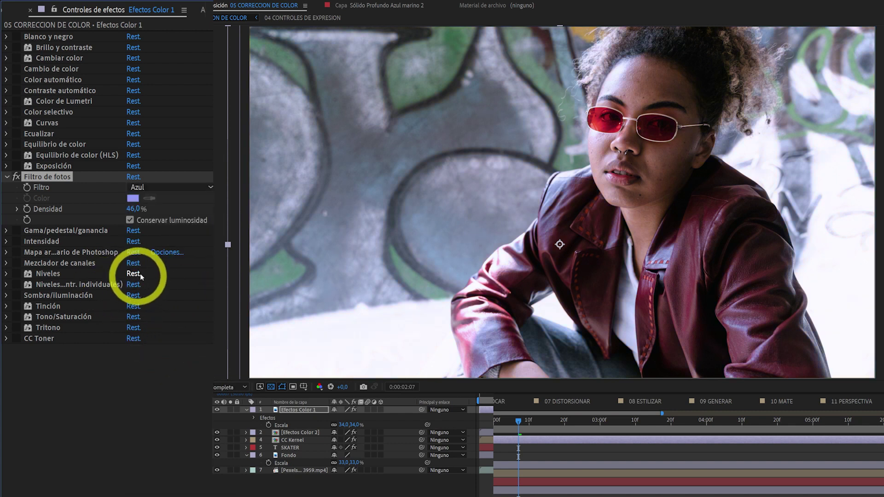
# Choose a different filter preset for Filtro de fotos in place of Azul
pyautogui.click(160, 189)
pyautogui.click(174, 296)
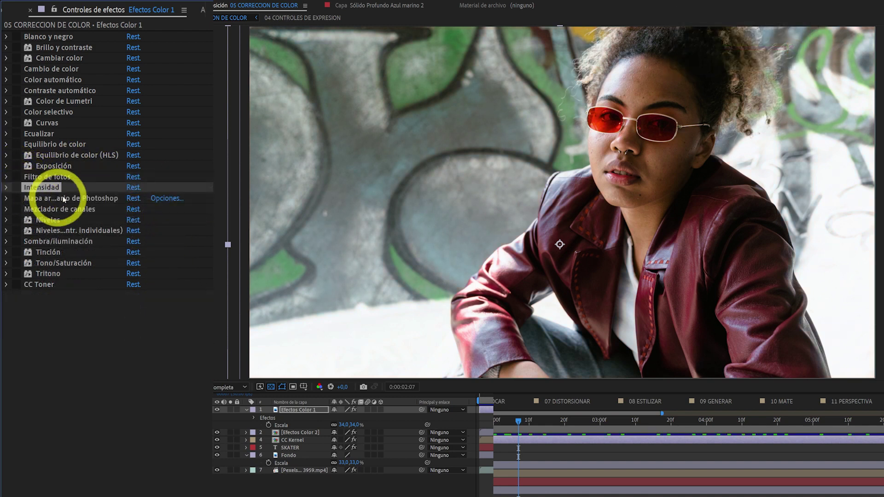
# Show the Intensidad settings, compare the portrait repeatedly with the effect on and off, and leave it off with its settings collapsed
pyautogui.click(7, 187)
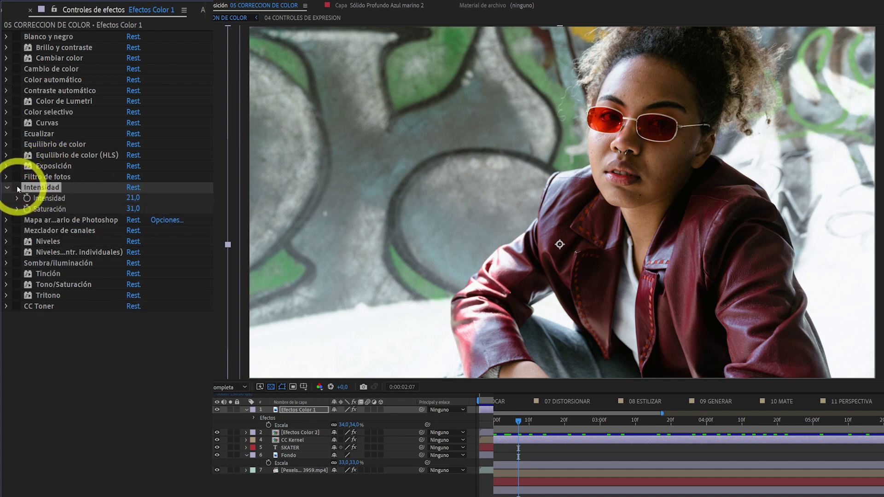
pyautogui.click(17, 187)
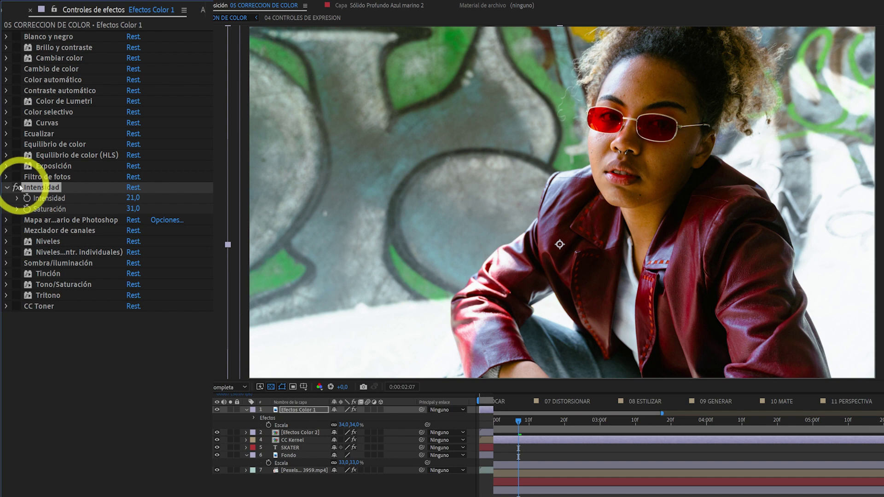
pyautogui.click(17, 187)
pyautogui.click(18, 187)
pyautogui.click(19, 187)
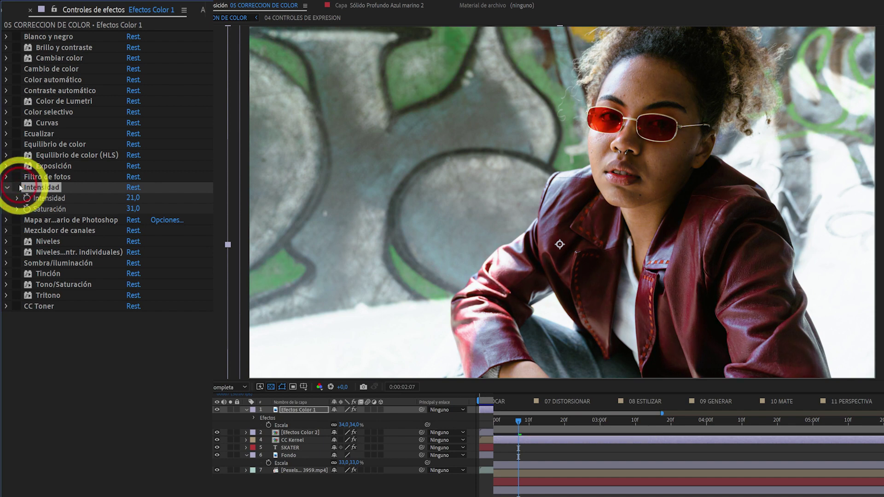
pyautogui.click(18, 187)
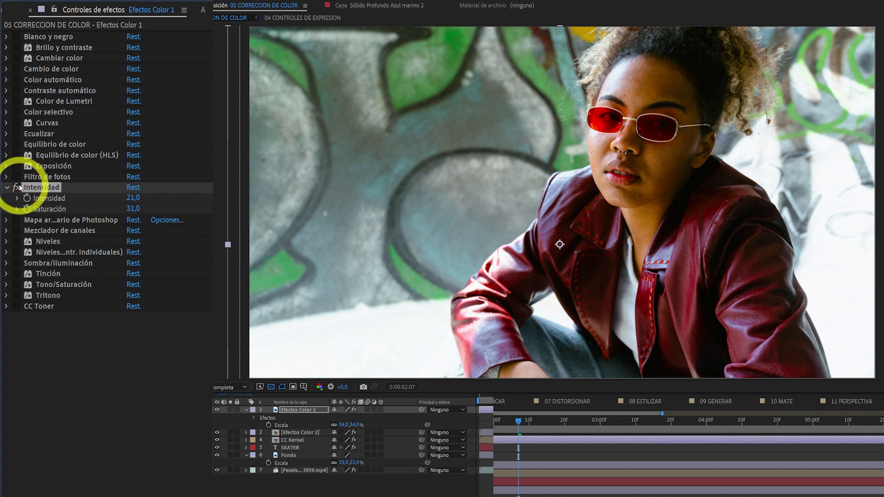
pyautogui.click(16, 185)
pyautogui.click(17, 186)
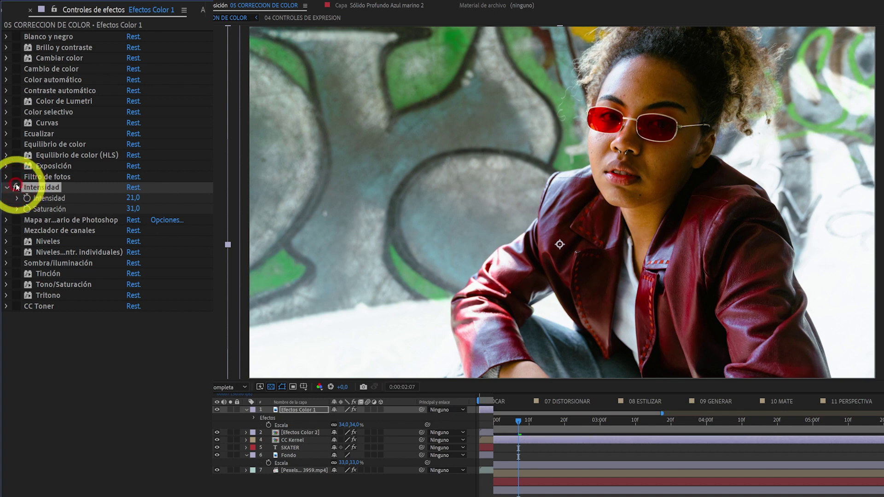
pyautogui.click(16, 186)
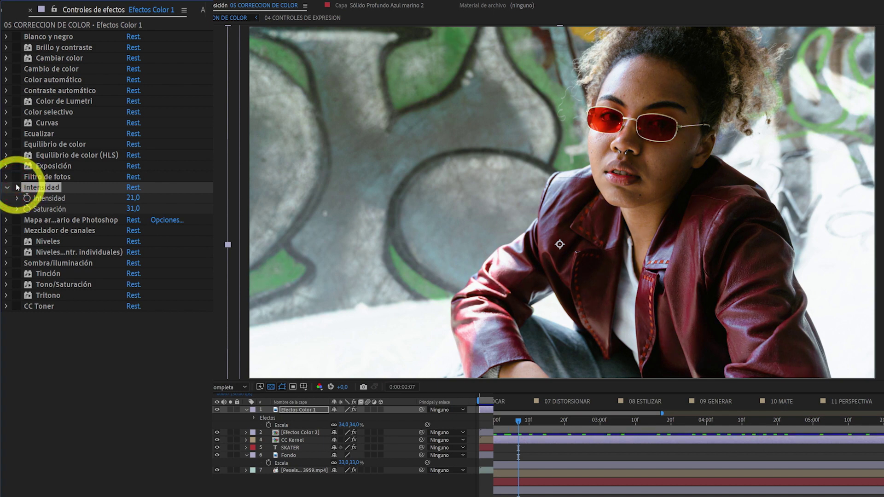
pyautogui.click(16, 186)
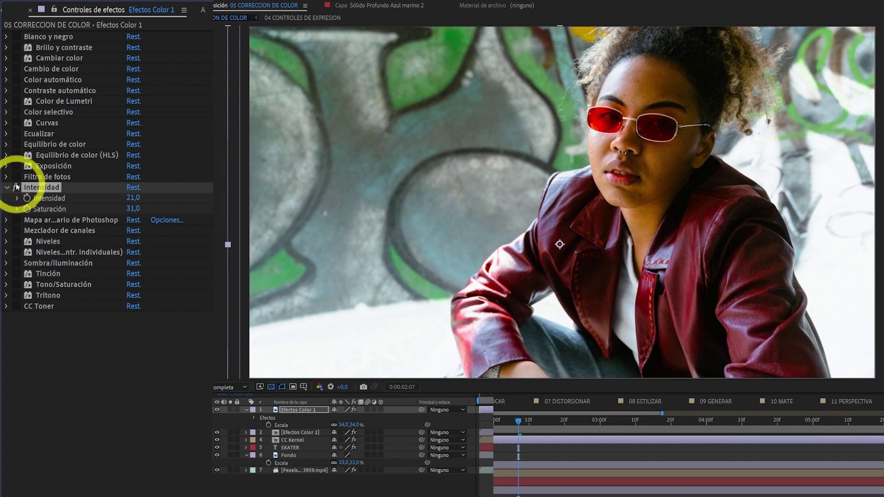
pyautogui.click(17, 186)
pyautogui.click(16, 187)
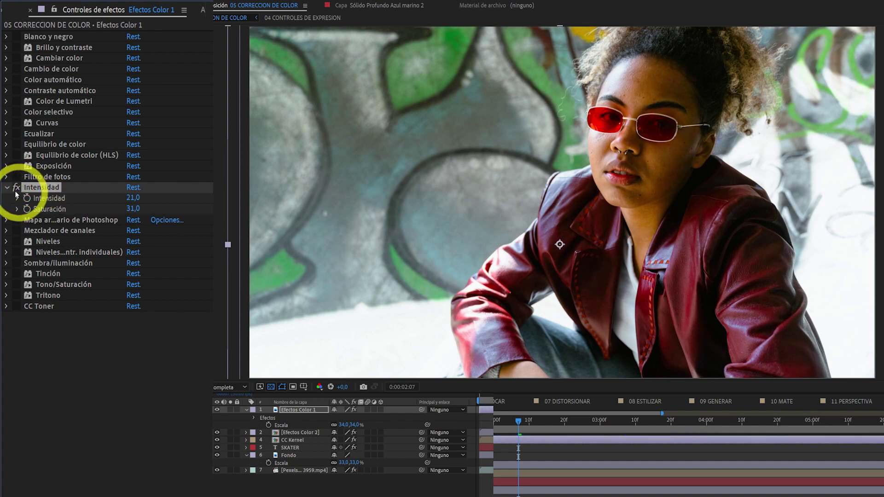
pyautogui.click(6, 188)
pyautogui.click(17, 188)
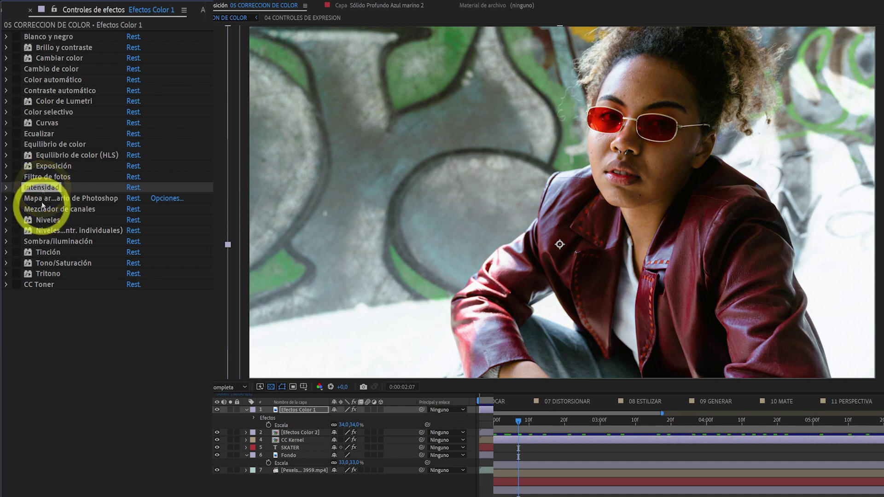
# Compare the portrait repeatedly with the Photoshop arbitrary map effect (Mapa ar...ario de Photoshop) on and off, leaving it off
pyautogui.click(16, 200)
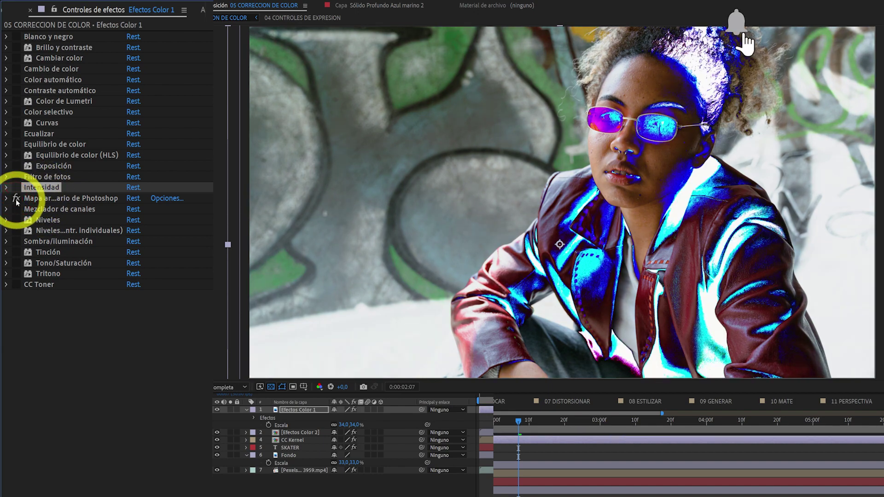
pyautogui.click(16, 199)
pyautogui.click(16, 200)
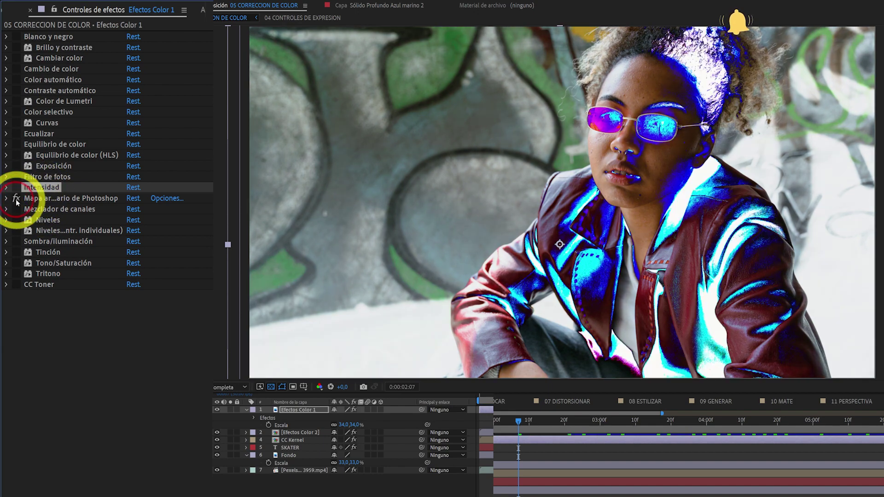
pyautogui.click(16, 200)
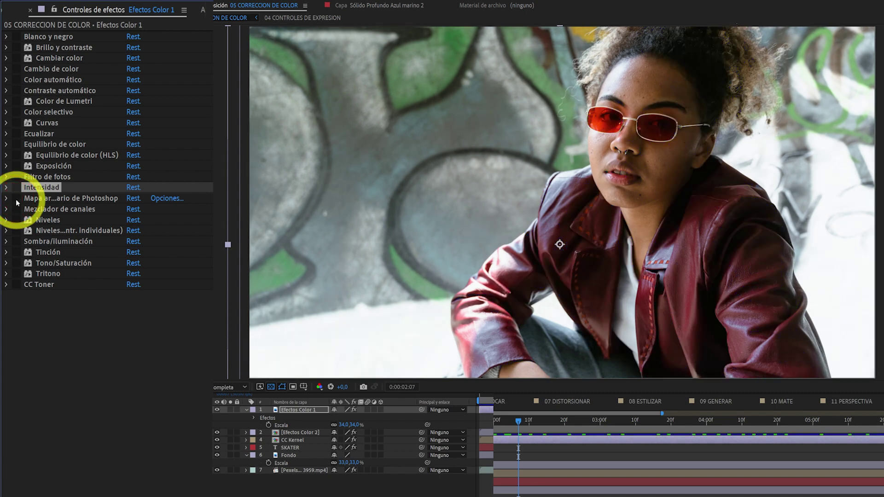
pyautogui.click(16, 199)
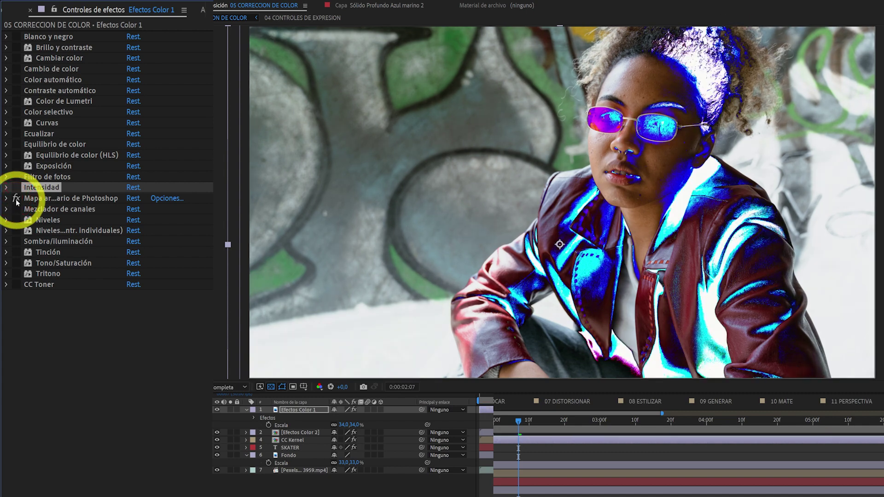
pyautogui.click(16, 199)
pyautogui.click(16, 199)
pyautogui.click(16, 201)
pyautogui.click(16, 201)
pyautogui.click(16, 200)
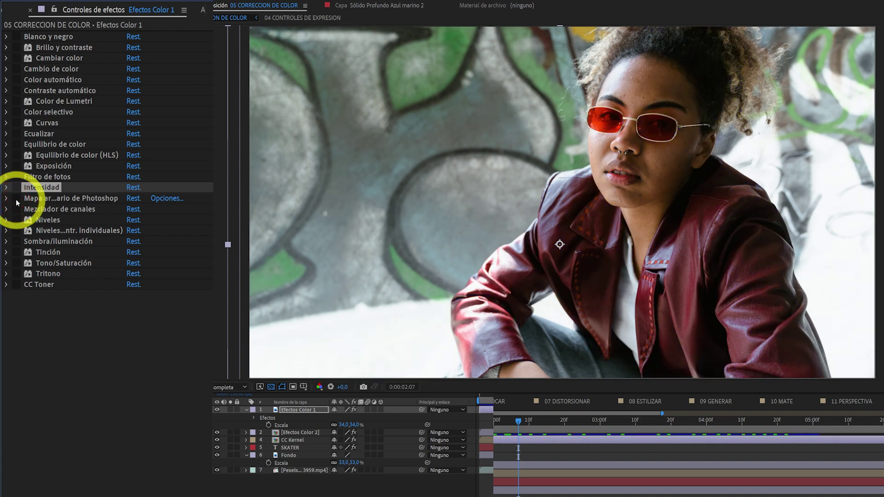
pyautogui.click(16, 201)
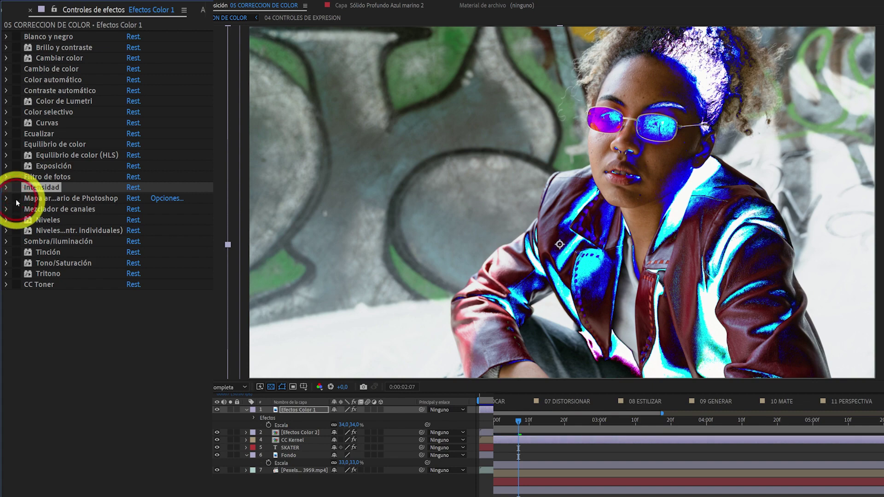
pyautogui.click(16, 200)
# Enable Mezclador de canales with its settings shown, set Azul-Azul to -51, and increase Rojo-Rojo
pyautogui.click(7, 209)
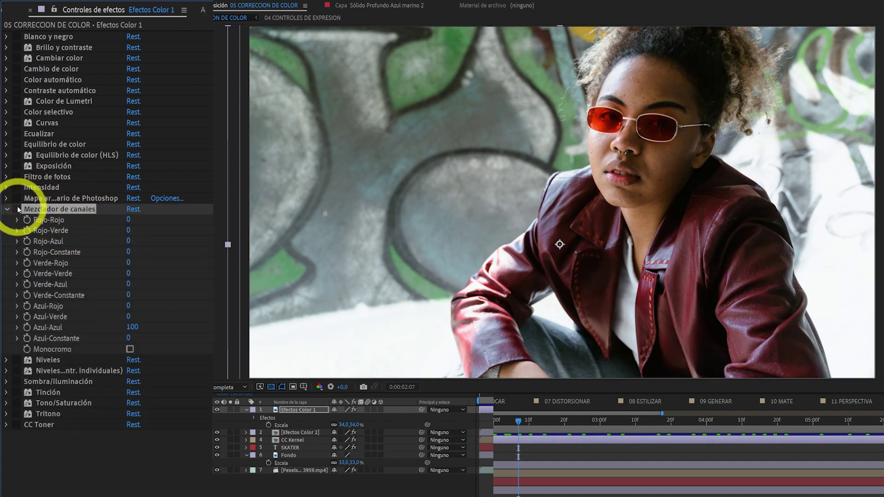
pyautogui.click(17, 210)
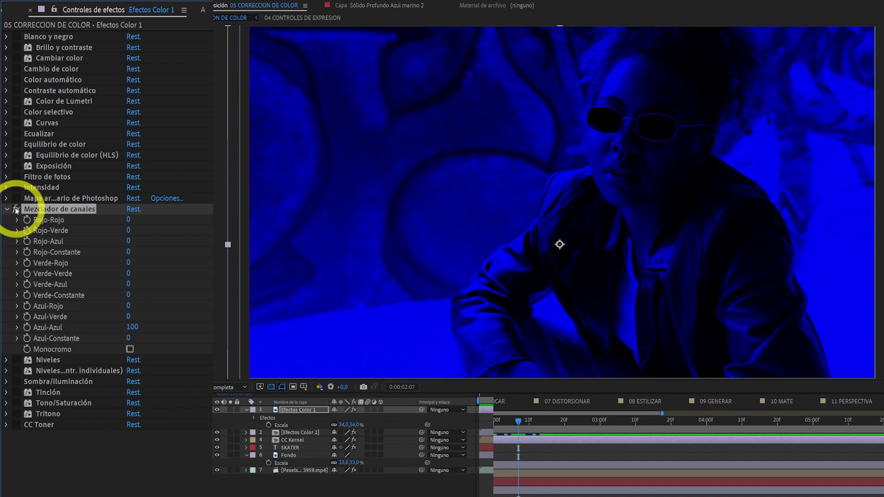
pyautogui.click(16, 210)
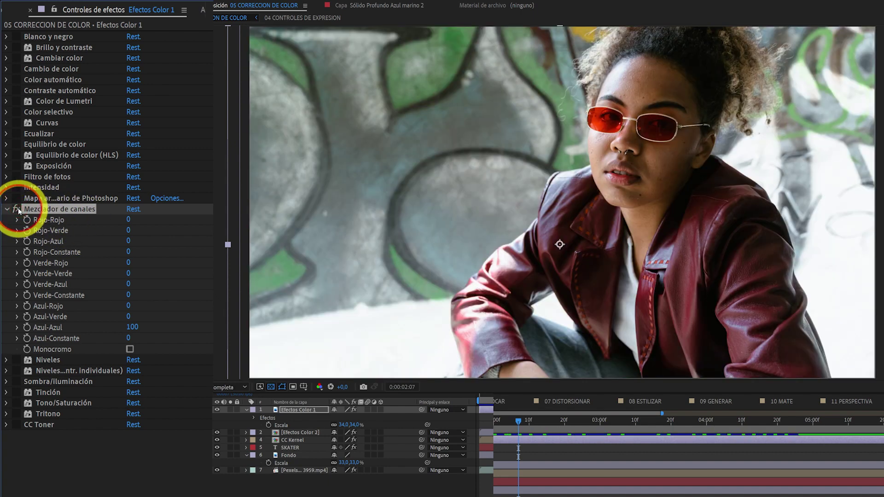
pyautogui.click(16, 210)
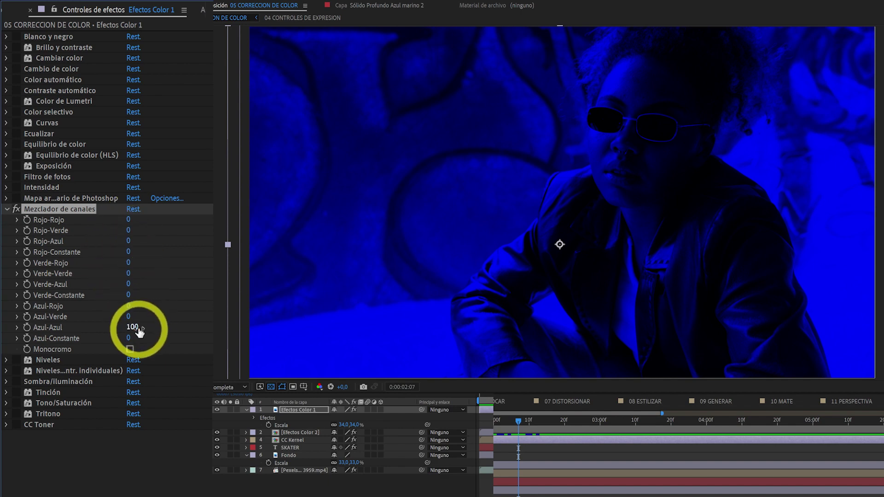
pyautogui.moveTo(132, 328); pyautogui.dragTo(50, 326)
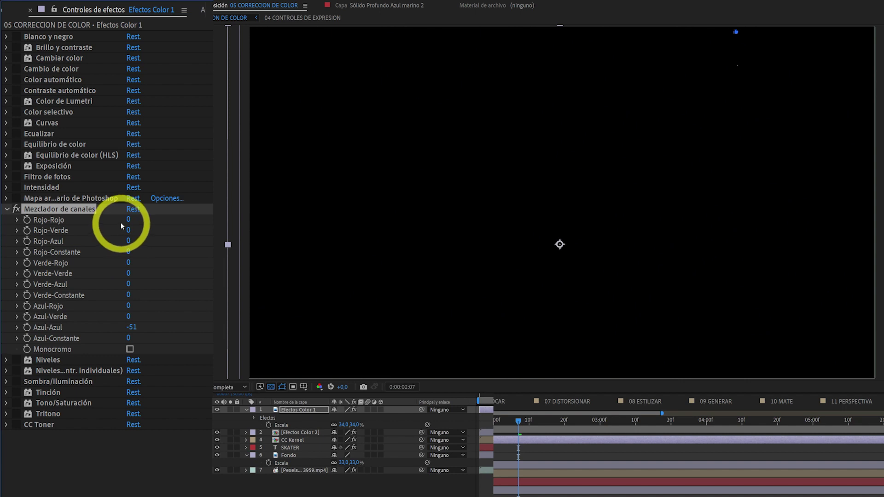
pyautogui.moveTo(128, 220); pyautogui.dragTo(194, 223)
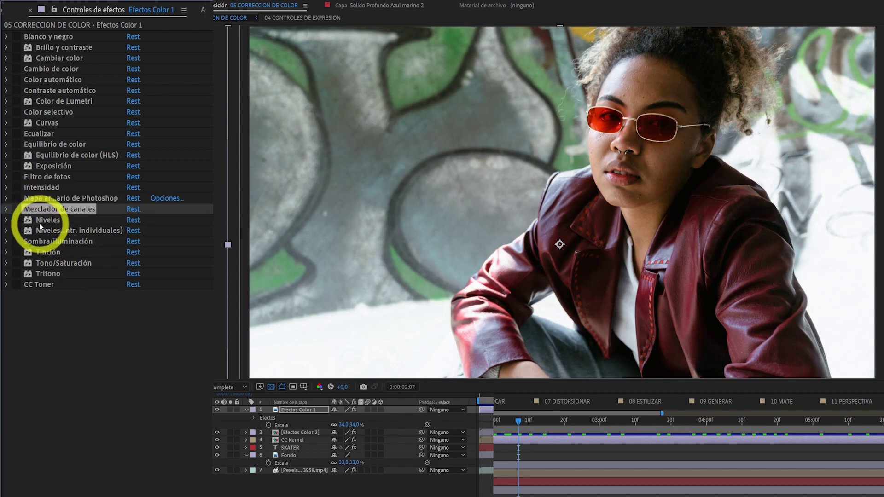
# Enable Niveles, set Negro de entrada to 33,2 and Negro de salida to 17,9, and show its Canal options
pyautogui.click(14, 222)
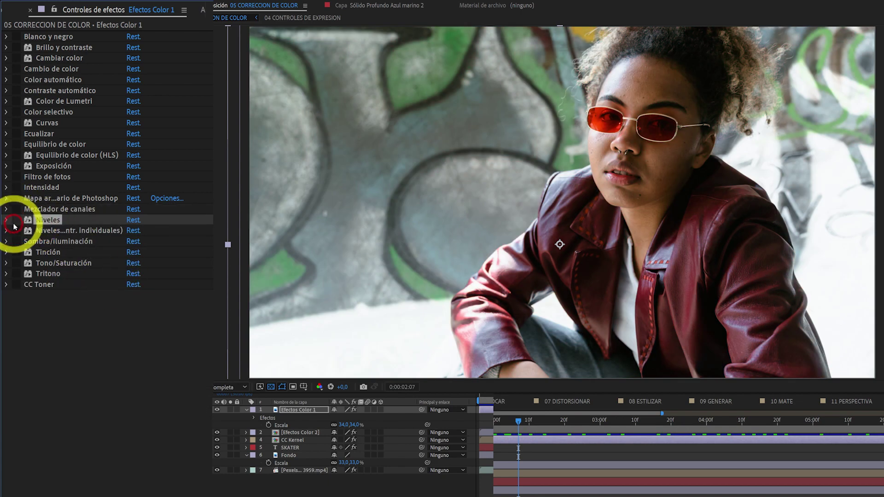
pyautogui.click(16, 221)
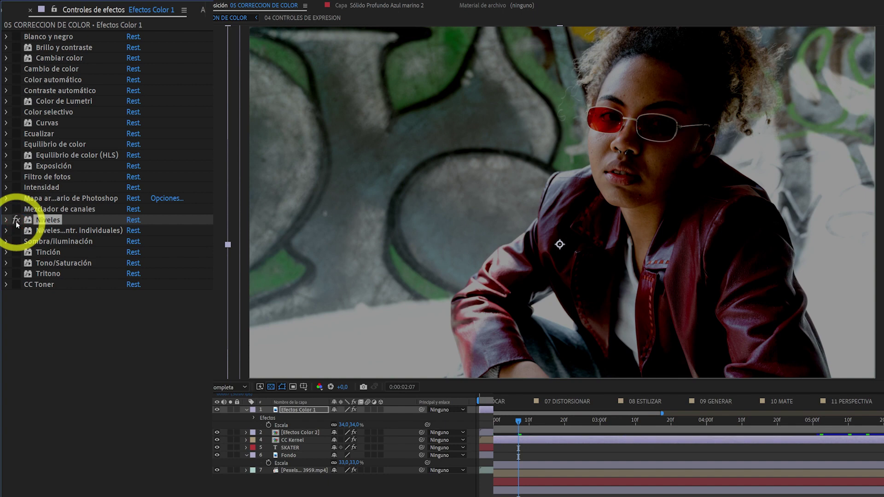
pyautogui.click(9, 222)
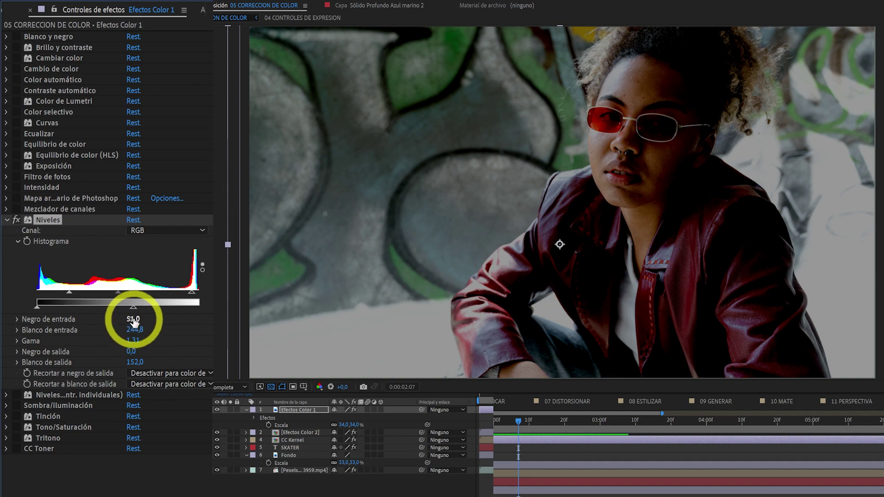
pyautogui.moveTo(133, 320)
pyautogui.mouseDown()
pyautogui.moveTo(148, 319)
pyautogui.moveTo(131, 316)
pyautogui.mouseUp()
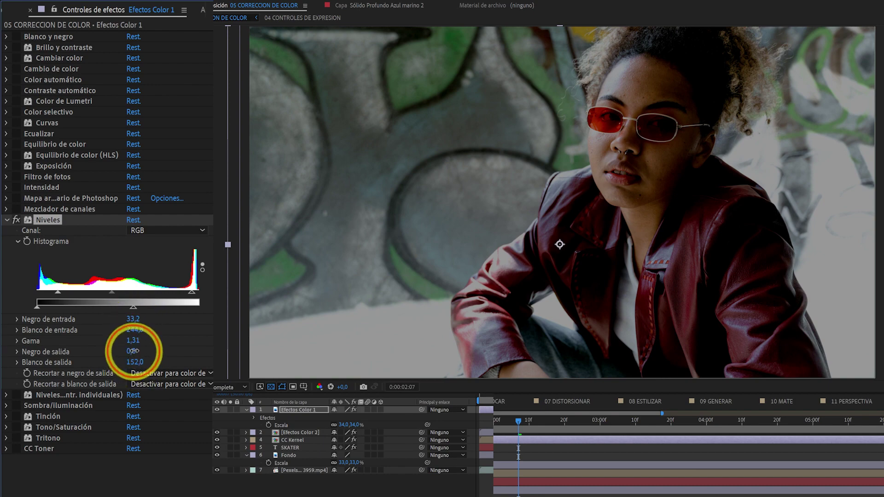
pyautogui.moveTo(134, 356)
pyautogui.mouseDown()
pyautogui.moveTo(143, 350)
pyautogui.moveTo(137, 353)
pyautogui.mouseUp()
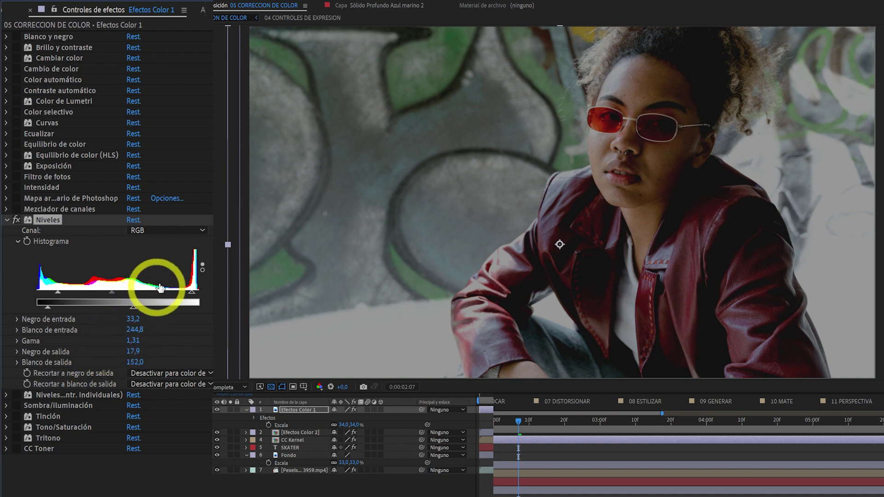
pyautogui.click(165, 231)
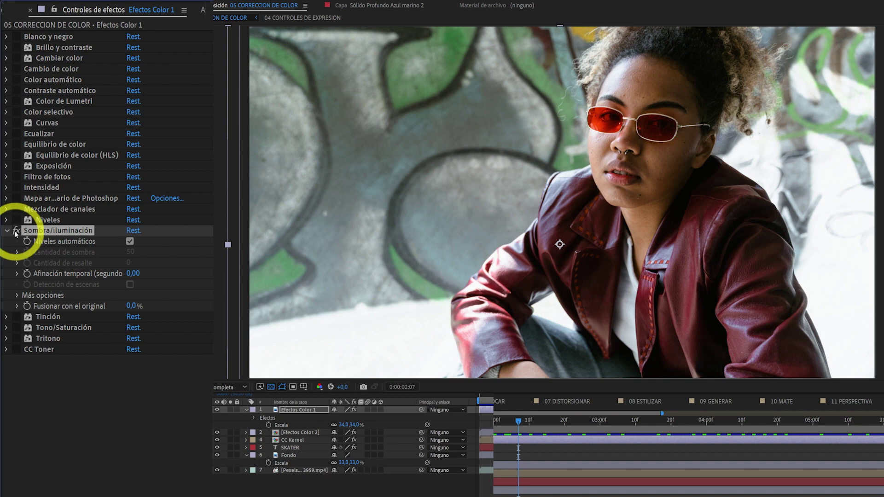
# Compare the portrait repeatedly with Sombra/iluminación on and off, leaving it off
pyautogui.click(16, 232)
pyautogui.click(16, 231)
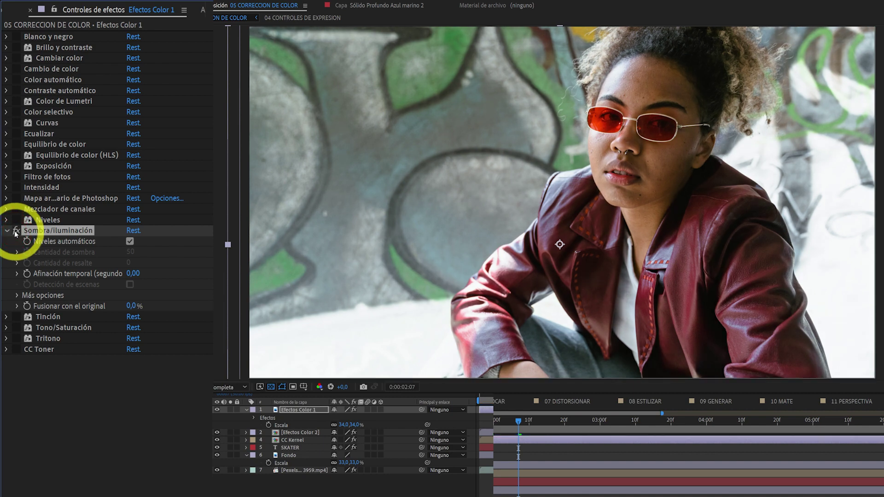
pyautogui.click(16, 231)
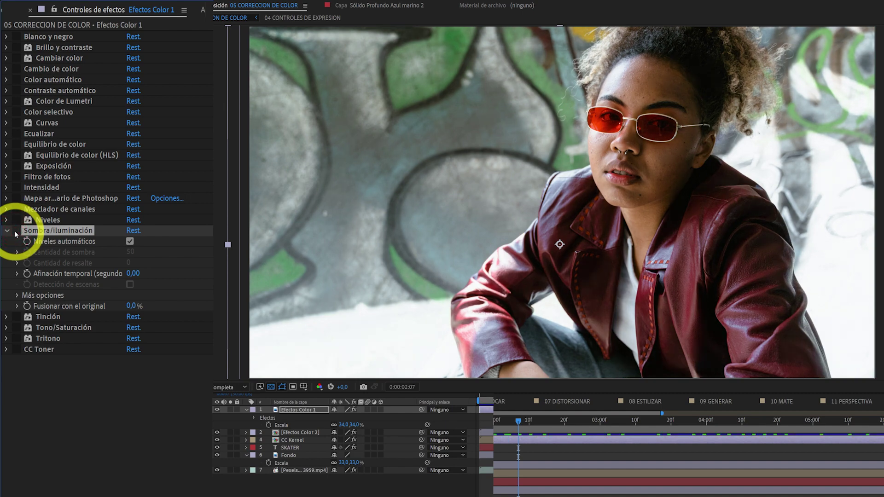
pyautogui.click(15, 232)
pyautogui.click(15, 232)
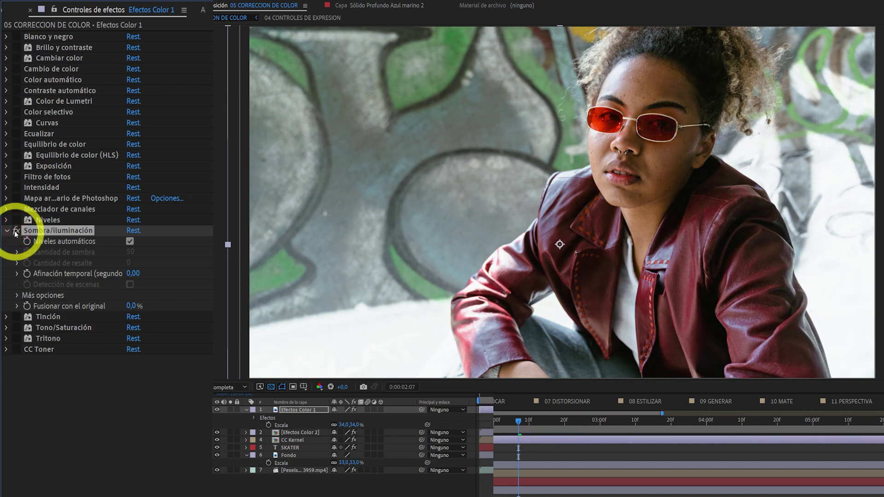
pyautogui.click(15, 232)
pyautogui.click(15, 232)
pyautogui.click(16, 232)
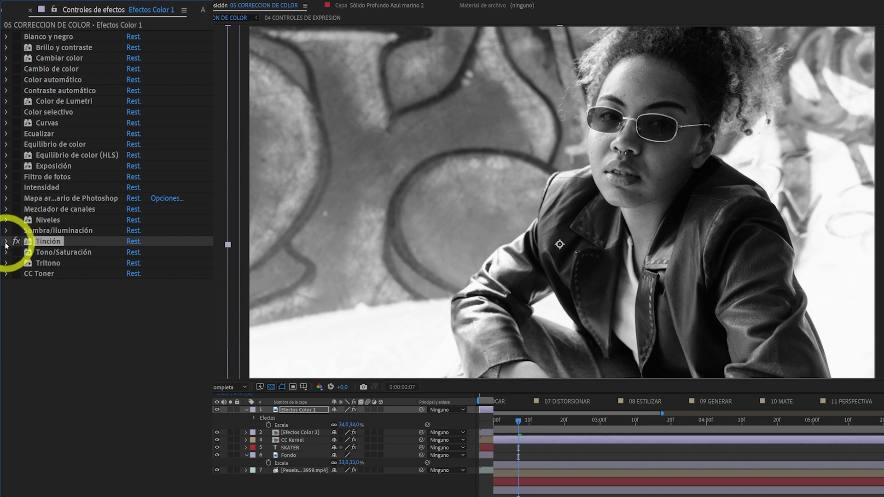
# Show the Tinción settings, set Asociar negro a to red C90404, and set Asociar blanco a to a bright blue
pyautogui.click(6, 242)
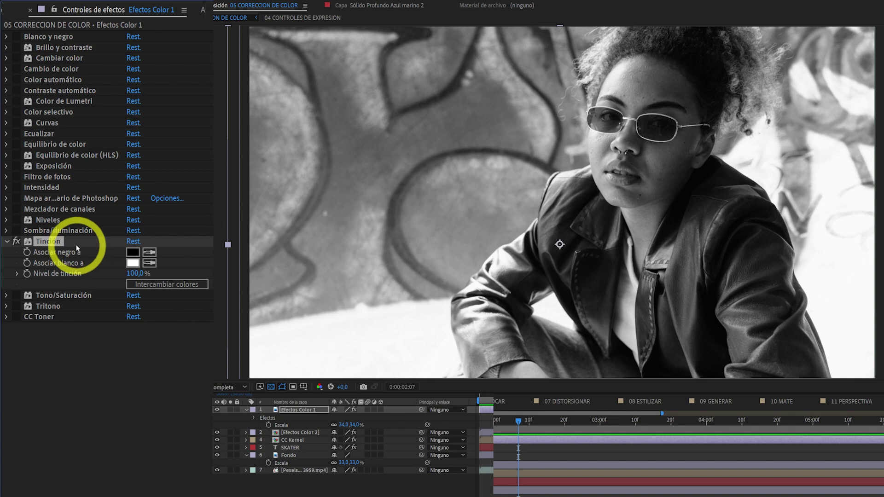
pyautogui.click(132, 253)
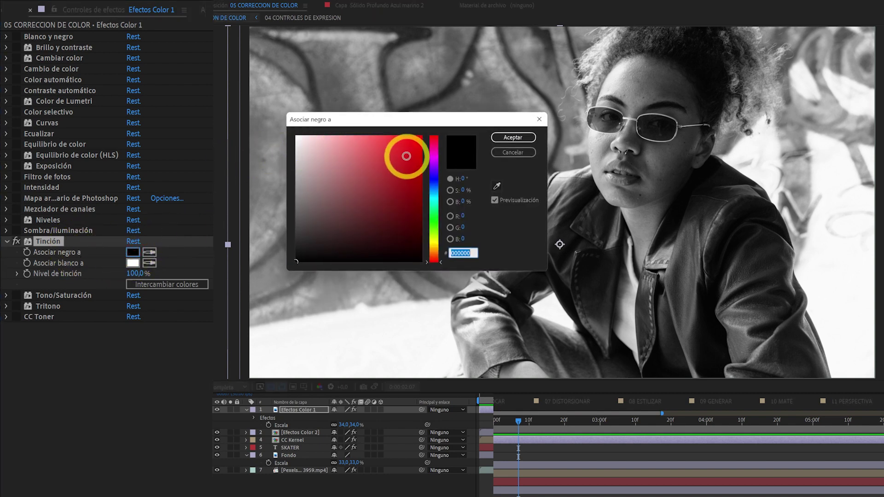
pyautogui.click(420, 162)
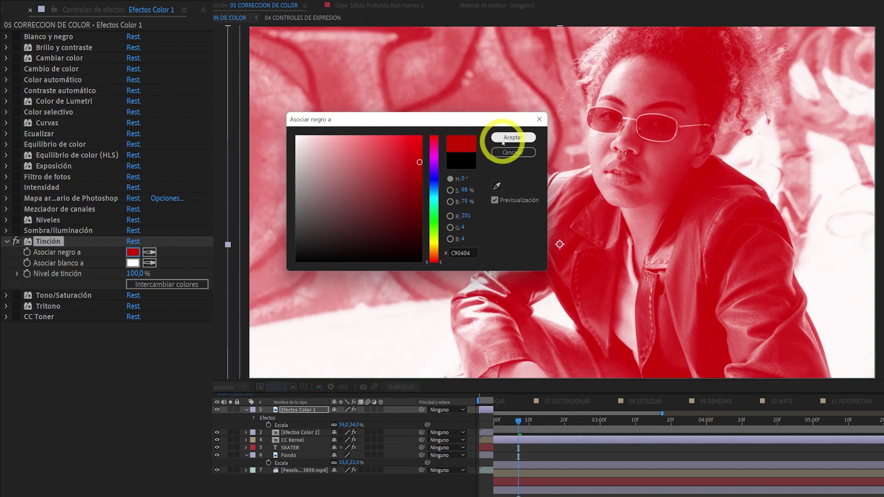
pyautogui.click(508, 138)
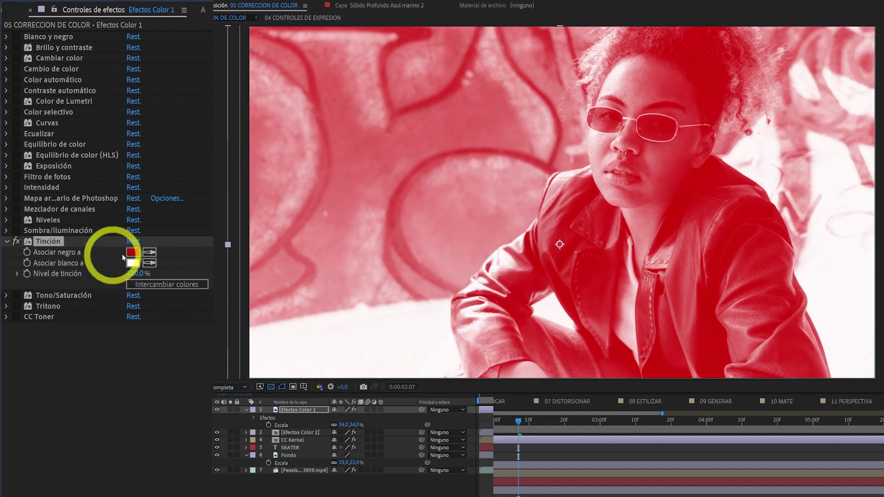
pyautogui.click(132, 264)
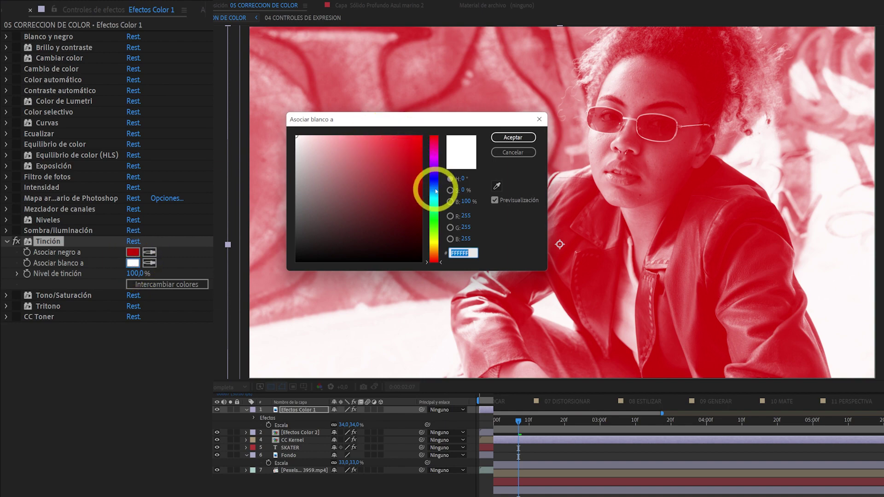
pyautogui.moveTo(436, 191)
pyautogui.mouseDown()
pyautogui.moveTo(404, 169)
pyautogui.moveTo(420, 137)
pyautogui.mouseUp()
pyautogui.click(502, 140)
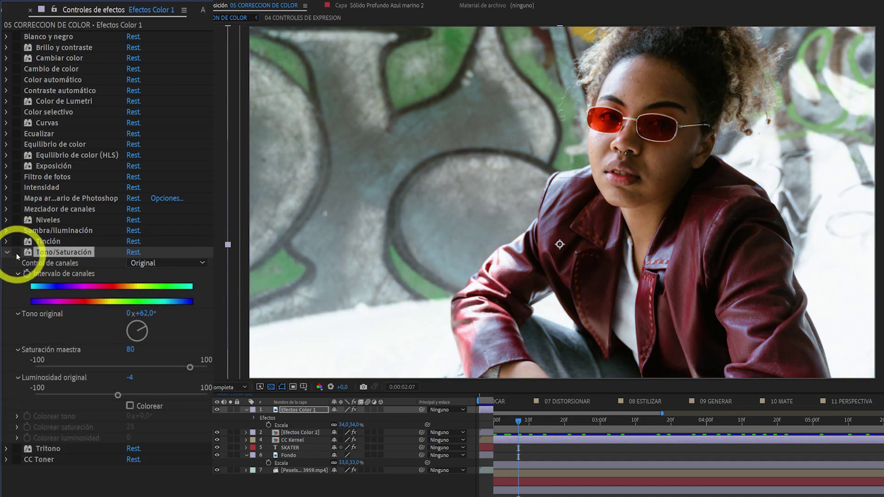
# Enable Tono/Saturación and rotate Tono original to shift the hues of the portrait
pyautogui.click(17, 254)
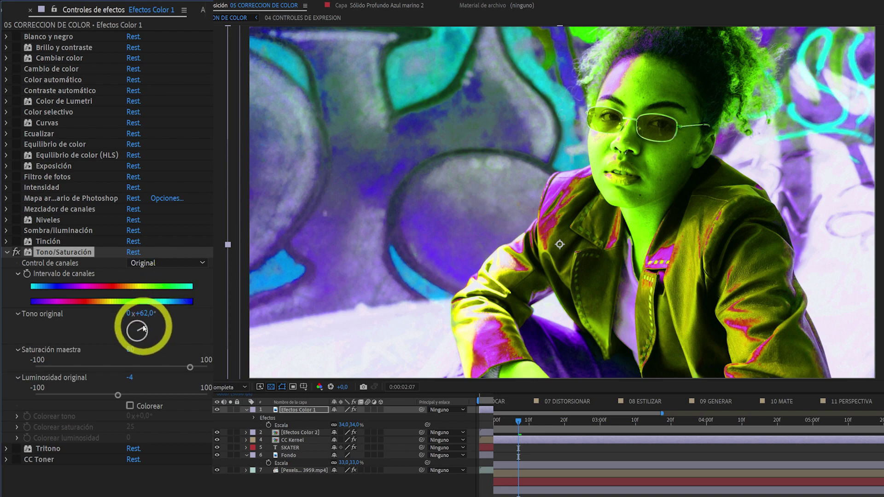
pyautogui.moveTo(144, 329); pyautogui.dragTo(95, 348)
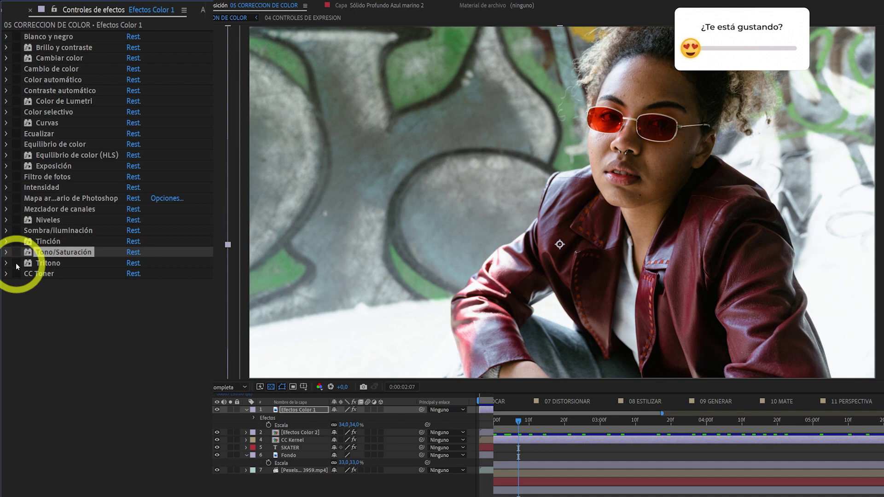
# Enable the Tritono effect on the portrait
pyautogui.click(14, 266)
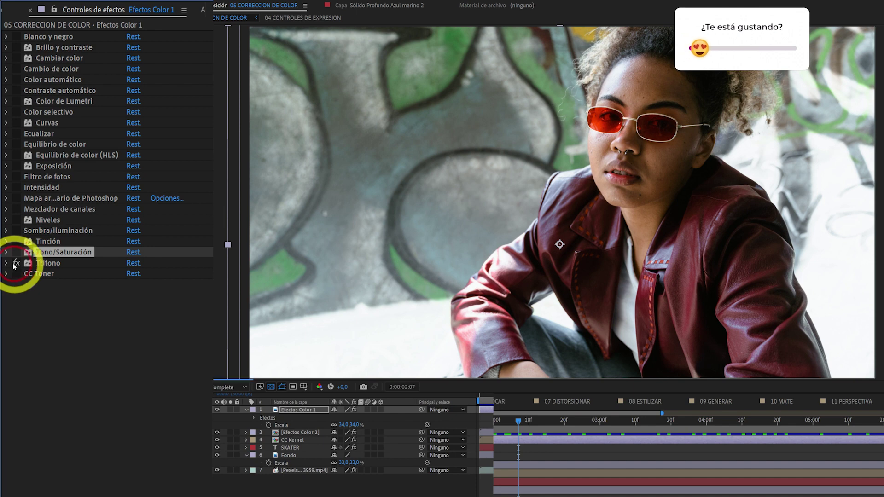
# Reveal the Tritono effect's settings and change its Resaltes color from white to a neutral grey
pyautogui.click(6, 263)
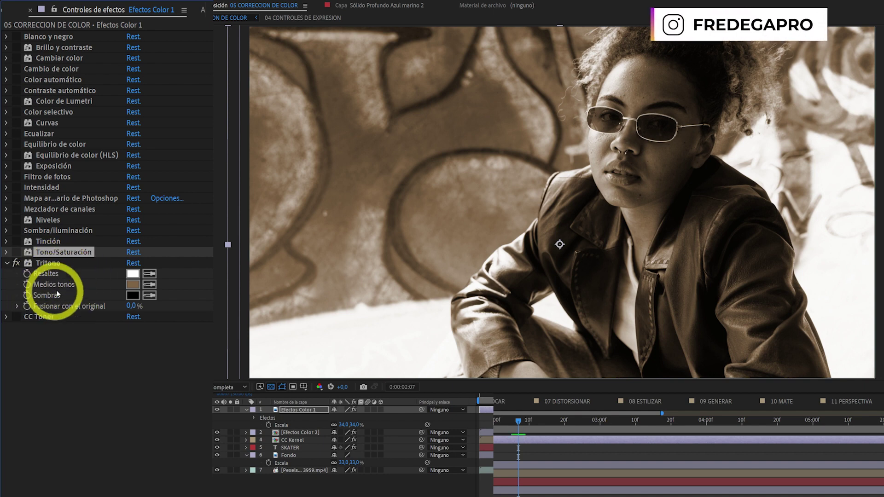
pyautogui.click(133, 275)
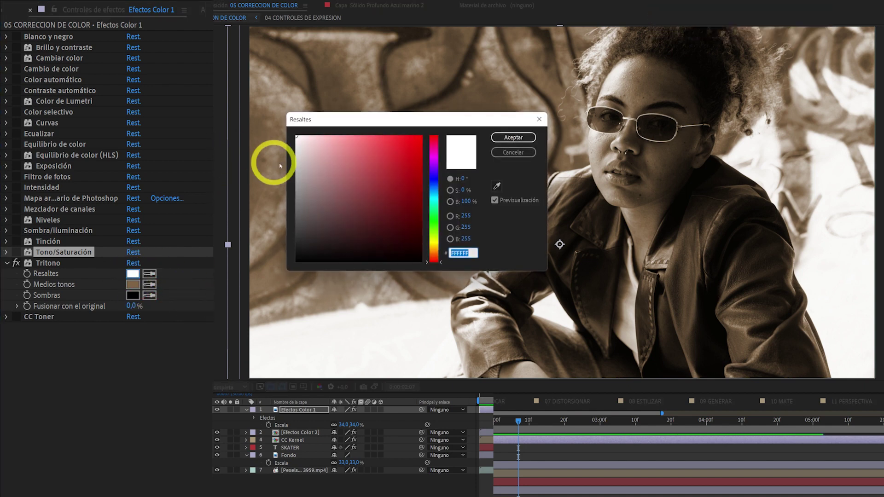
pyautogui.moveTo(322, 165); pyautogui.dragTo(295, 186)
pyautogui.click(513, 138)
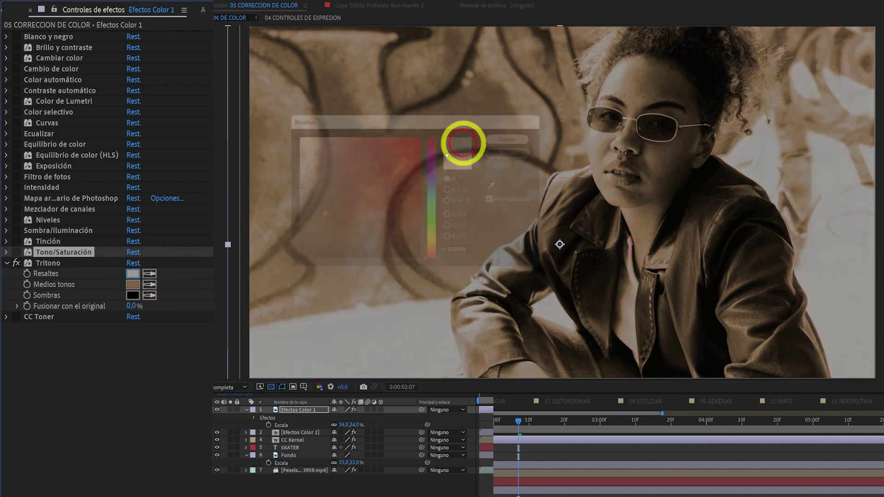
# Set the Sombras color of the Tritono effect to the dark red A30F0F
pyautogui.click(138, 296)
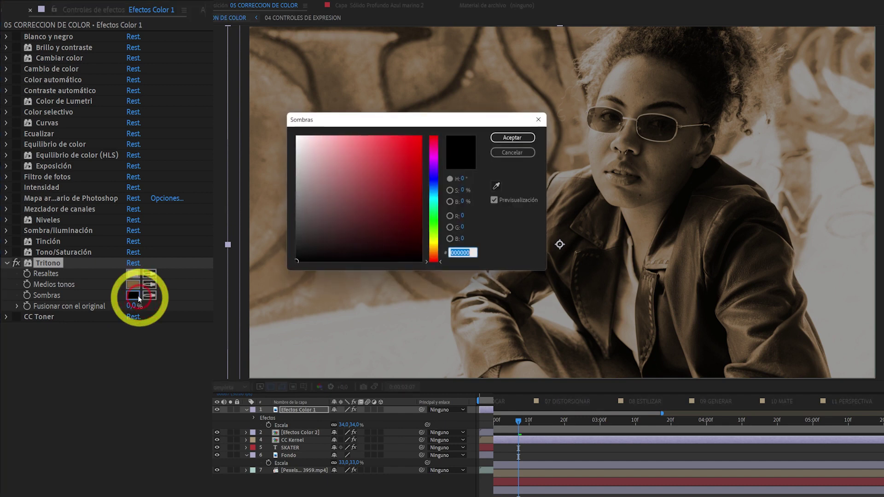
pyautogui.moveTo(389, 157); pyautogui.dragTo(411, 181)
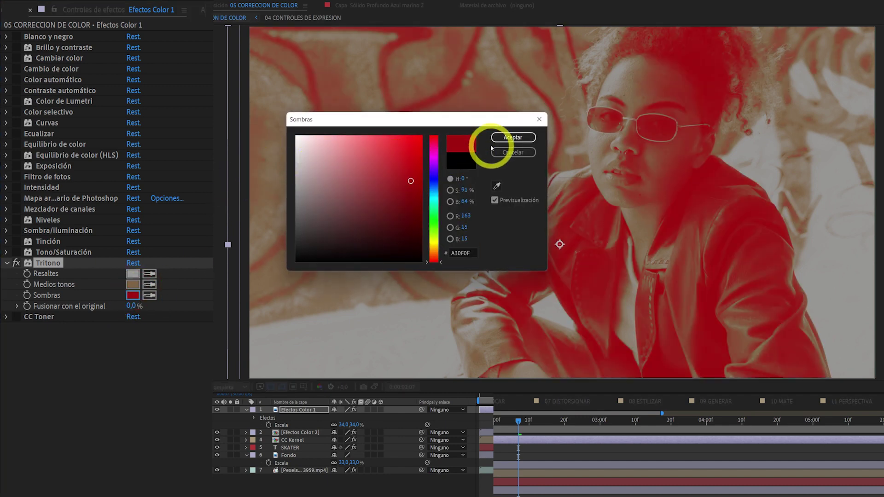
pyautogui.click(512, 137)
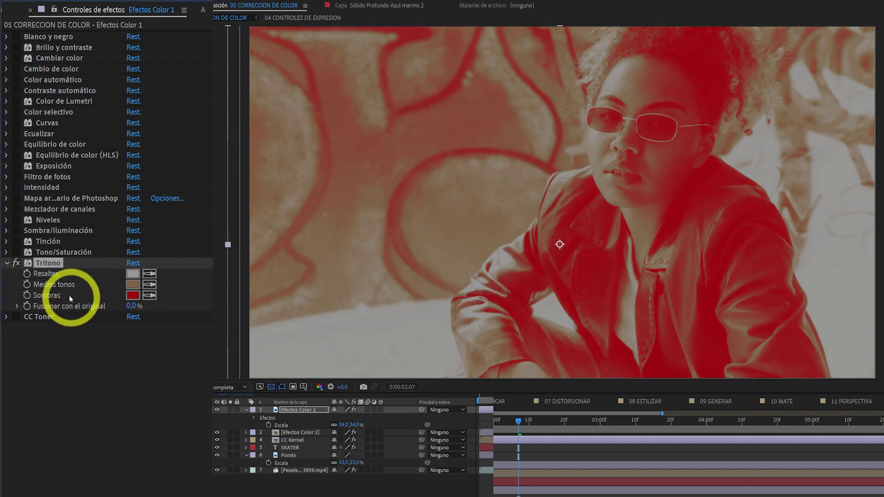
# Set the Tritono effect's Medios tonos color to the dark brown 2B1802 and turn the effect off
pyautogui.click(133, 285)
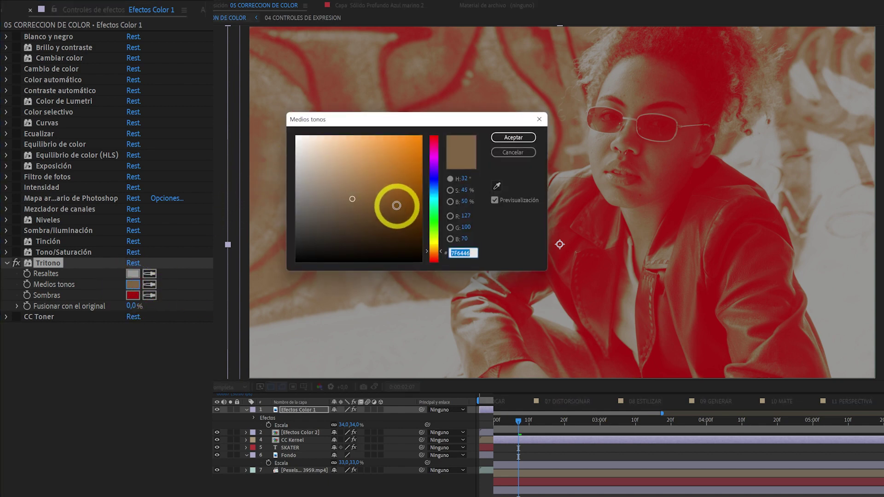
pyautogui.click(415, 240)
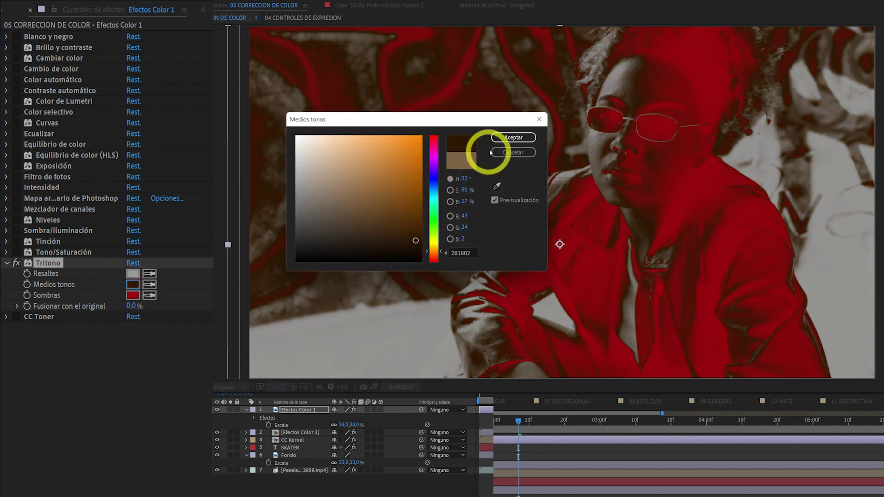
pyautogui.click(514, 137)
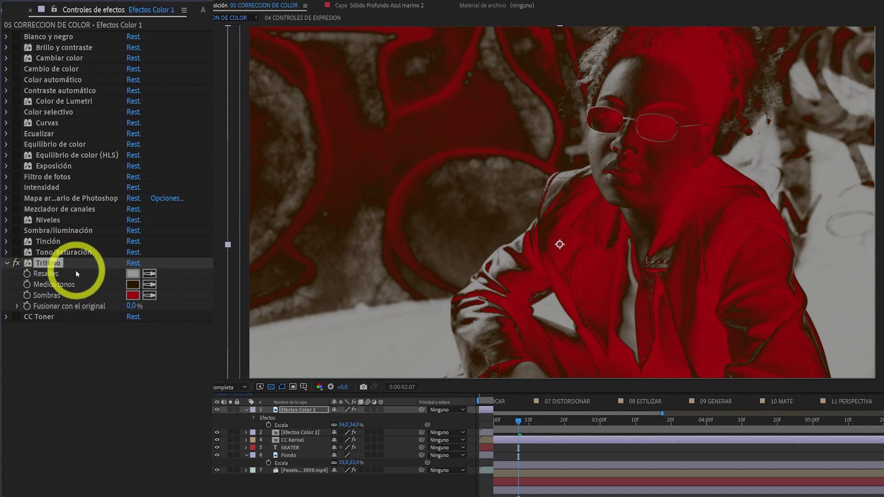
pyautogui.click(19, 263)
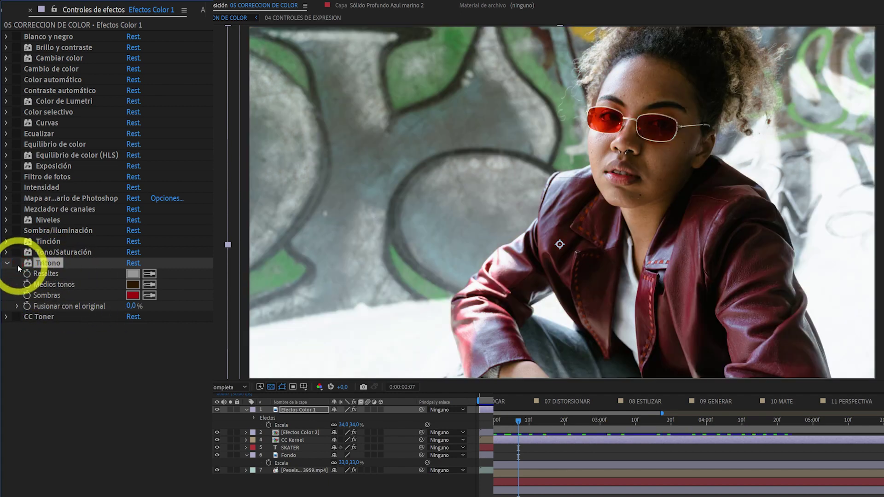
# Enable the CC Toner effect, reveal its settings and set Tones to Duotone
pyautogui.click(17, 318)
pyautogui.click(7, 317)
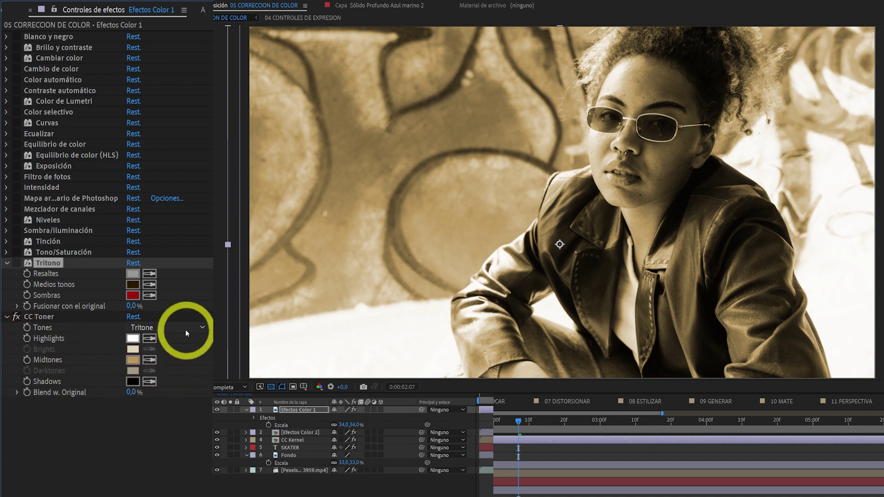
pyautogui.click(173, 327)
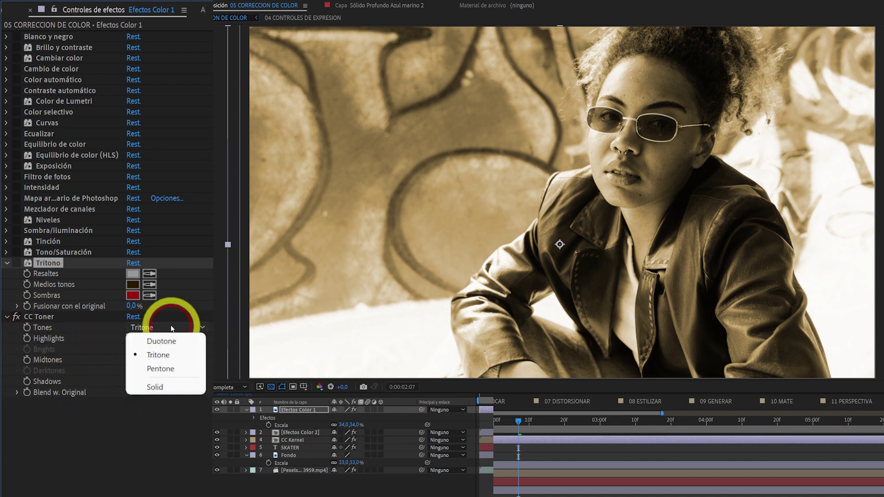
pyautogui.click(140, 341)
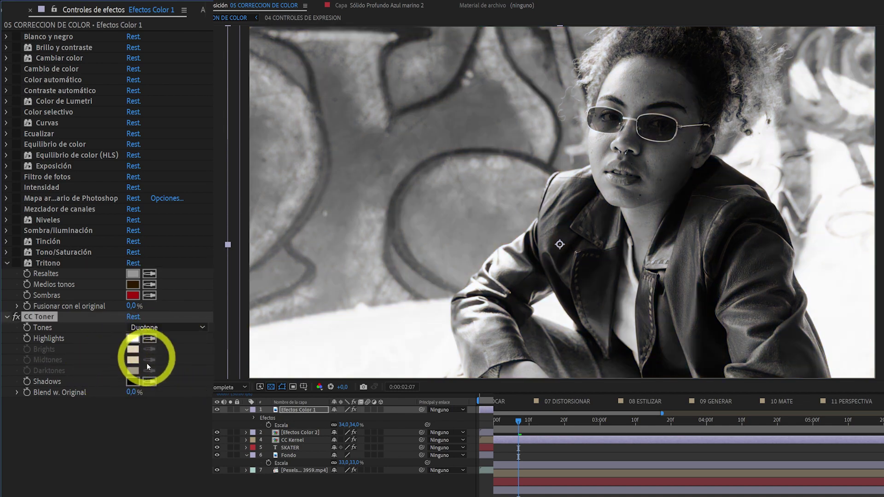
# Switch CC Toner's Tones to Tritone, to Pentone and back to Tritone to compare the modes
pyautogui.click(174, 327)
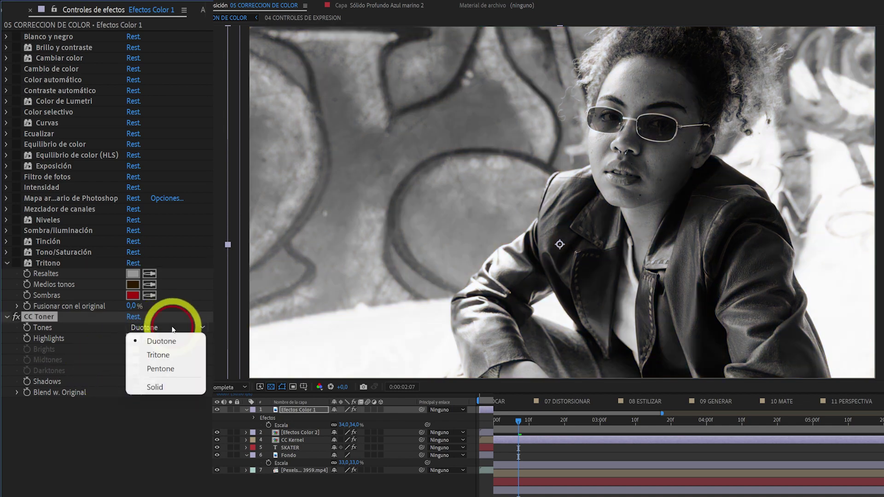
pyautogui.click(160, 366)
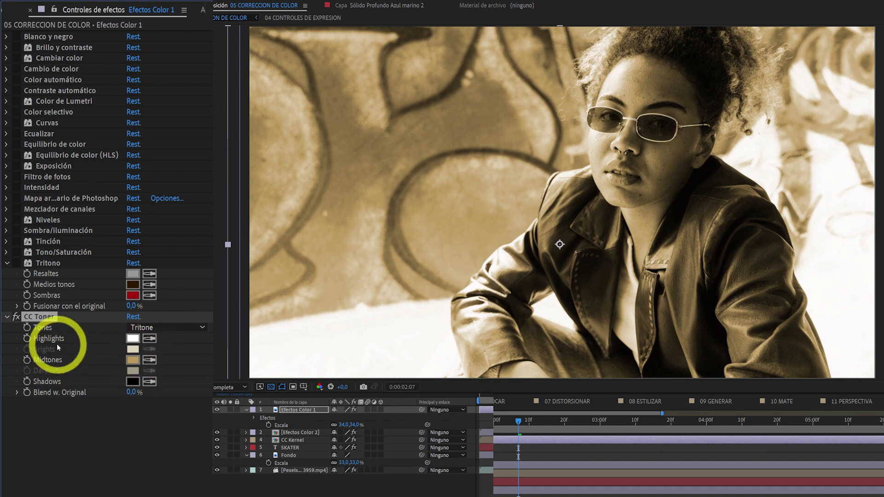
pyautogui.click(177, 326)
pyautogui.click(167, 367)
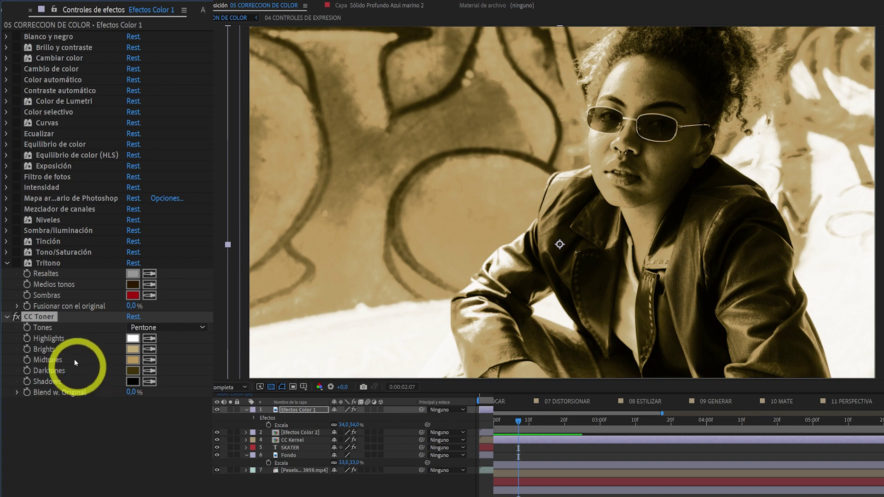
pyautogui.click(152, 328)
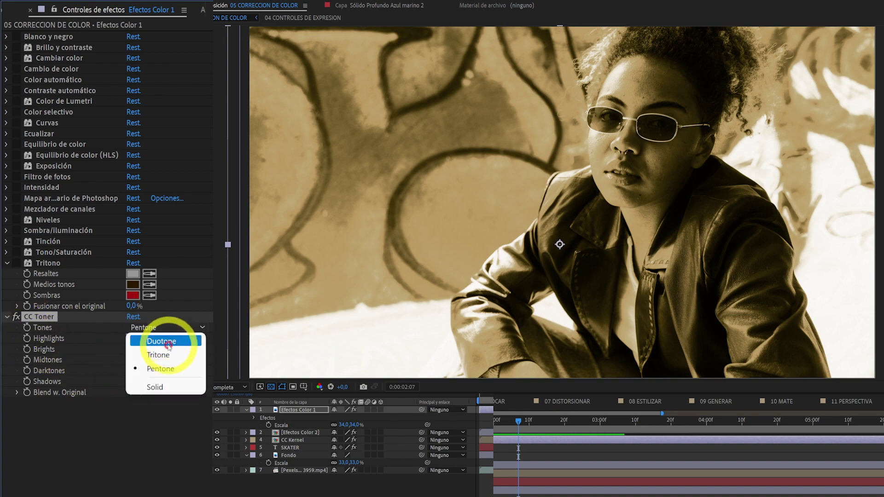
pyautogui.click(159, 356)
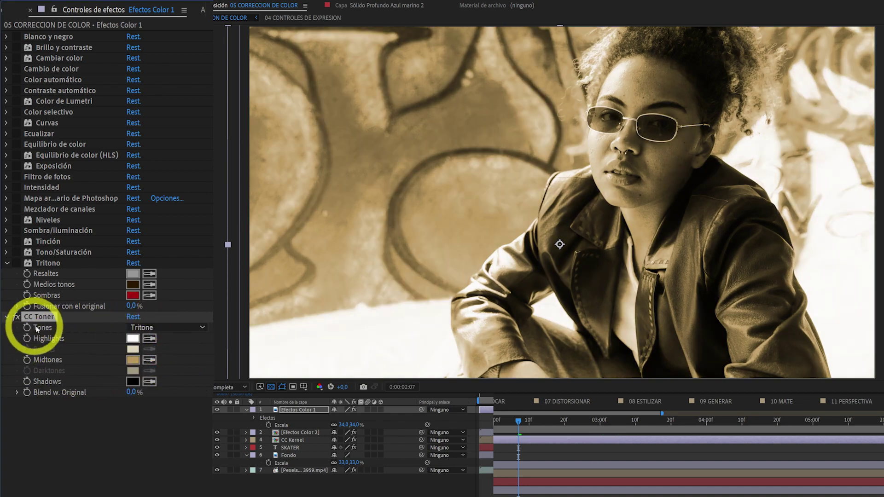
# Set CC Toner's Tones to Solid and its Midtones color to 48443D
pyautogui.click(170, 329)
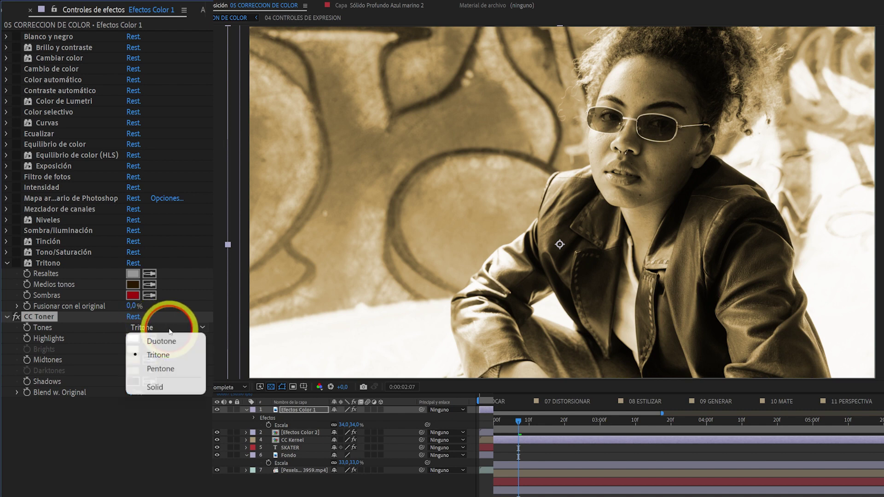
pyautogui.click(156, 387)
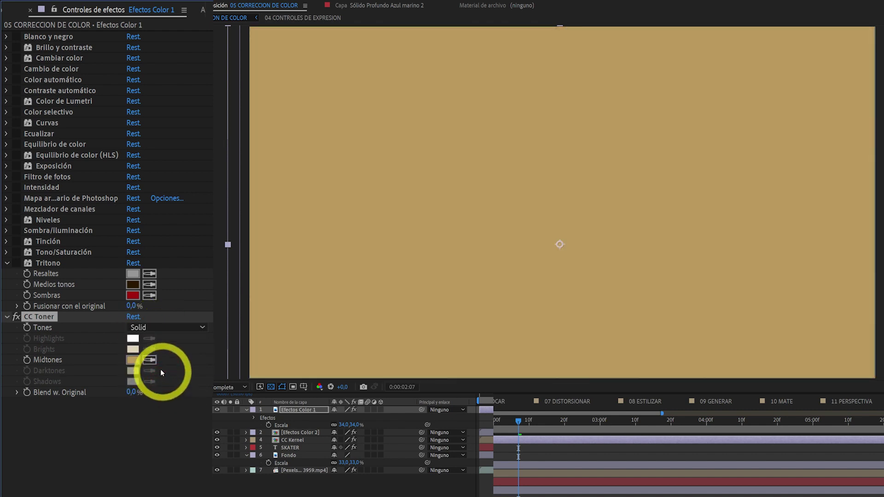
pyautogui.click(133, 360)
pyautogui.click(316, 226)
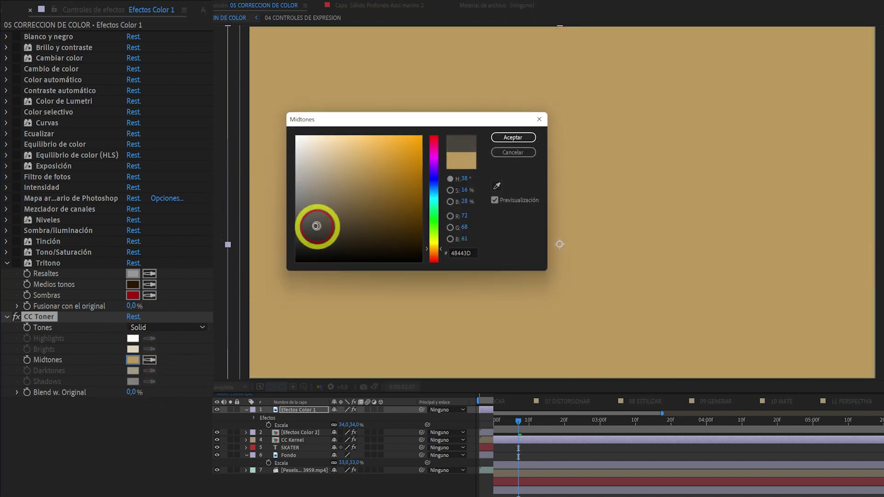
pyautogui.click(512, 139)
# Remove the Efectos Color 1 layer, and on Efectos Color 2 enable CC Color Neutralizer with its settings revealed
pyautogui.click(294, 410)
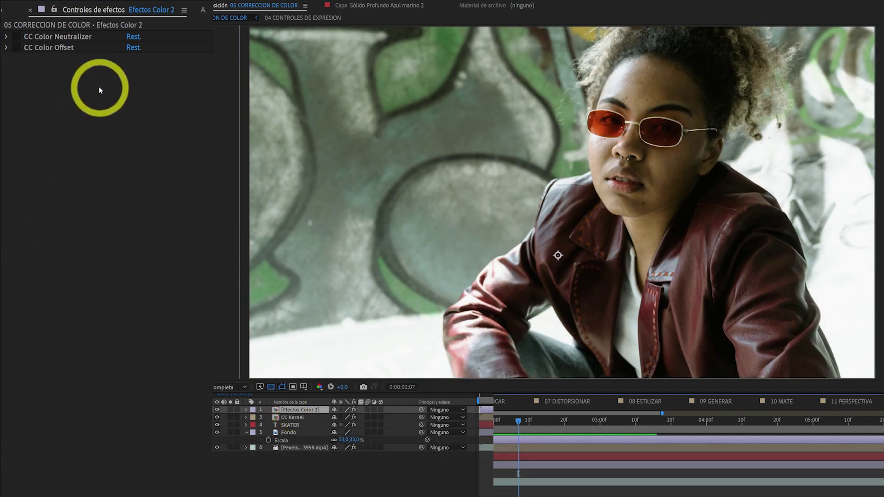
pyautogui.click(62, 37)
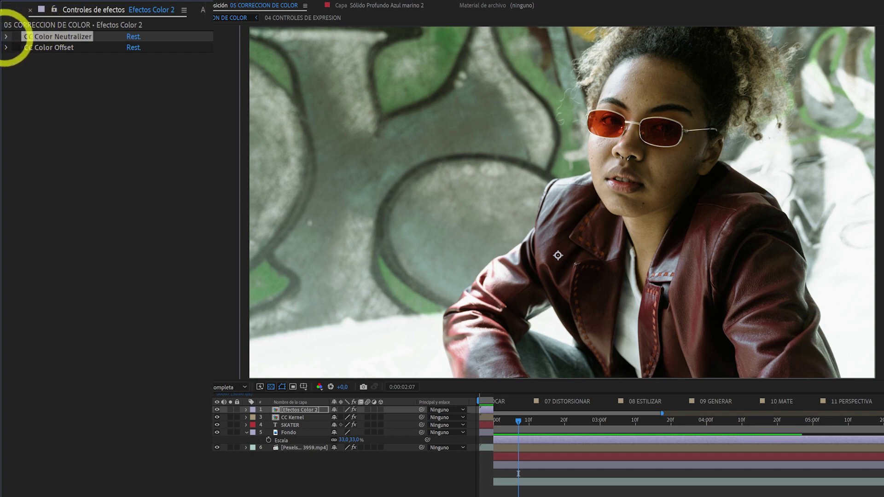
pyautogui.click(16, 36)
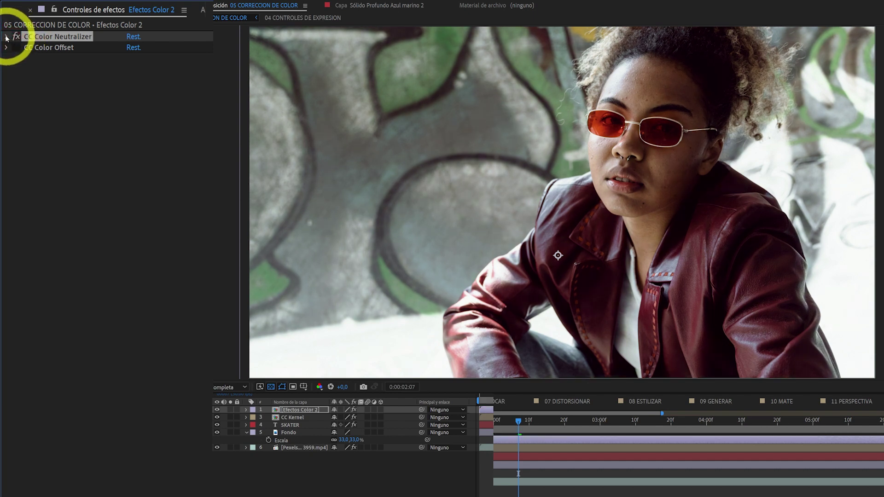
pyautogui.click(7, 37)
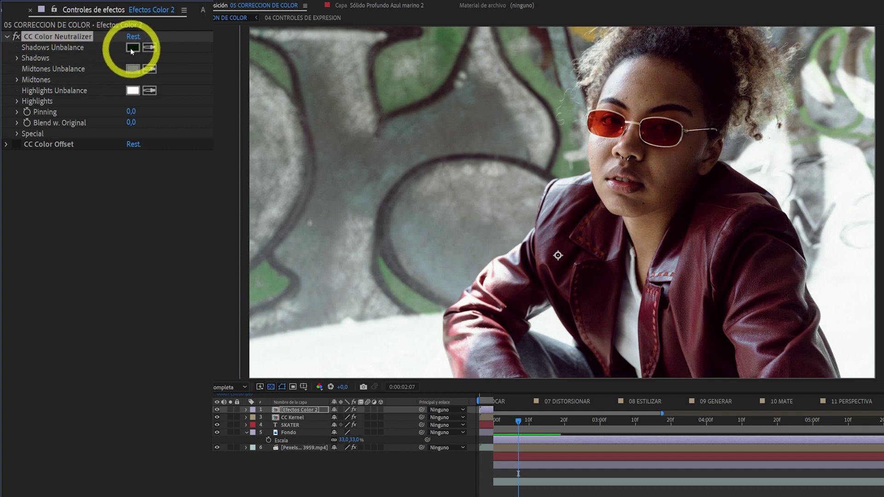
# Compare the image with and without CC Color Neutralizer, leaving the effect off and its settings collapsed
pyautogui.click(18, 39)
pyautogui.click(19, 40)
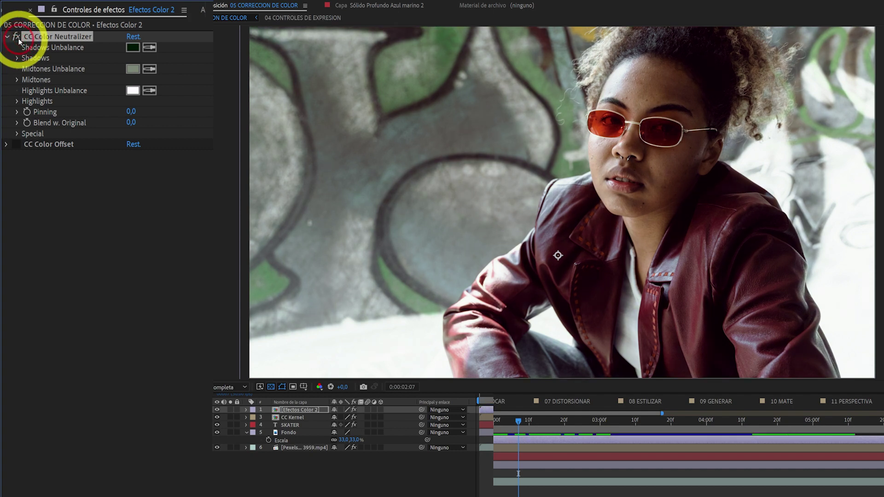
pyautogui.click(18, 39)
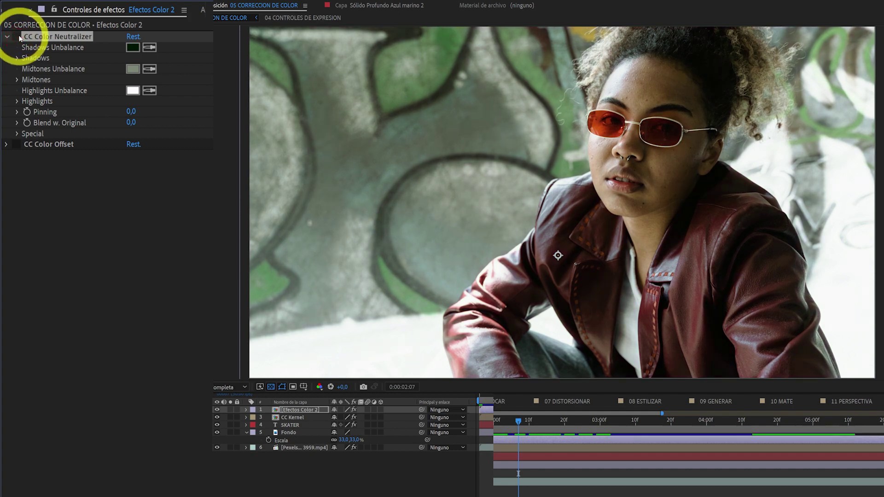
pyautogui.click(19, 38)
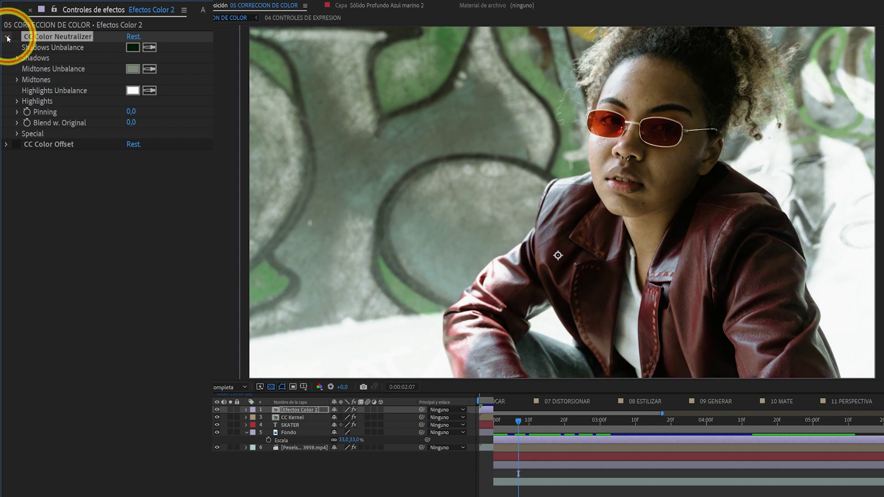
pyautogui.click(7, 37)
# Enable the CC Color Offset effect on Efectos Color 2 and adjust its Green Phase
pyautogui.click(56, 48)
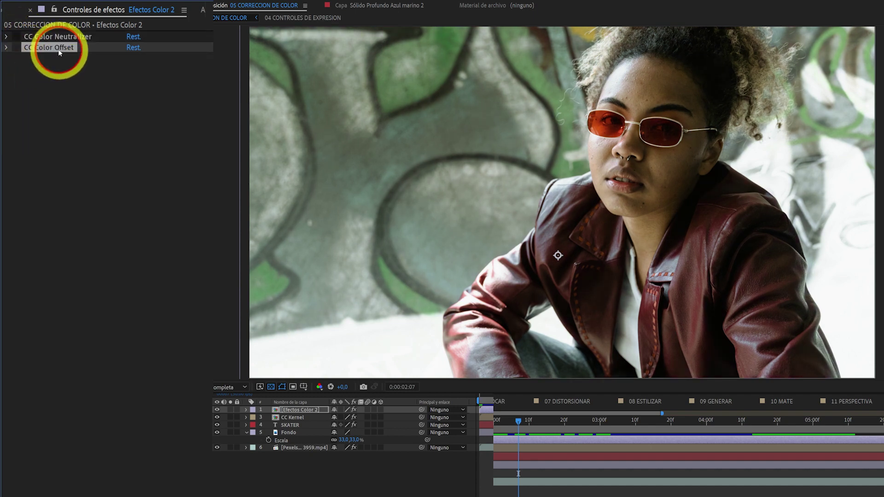
pyautogui.click(14, 48)
pyautogui.click(6, 47)
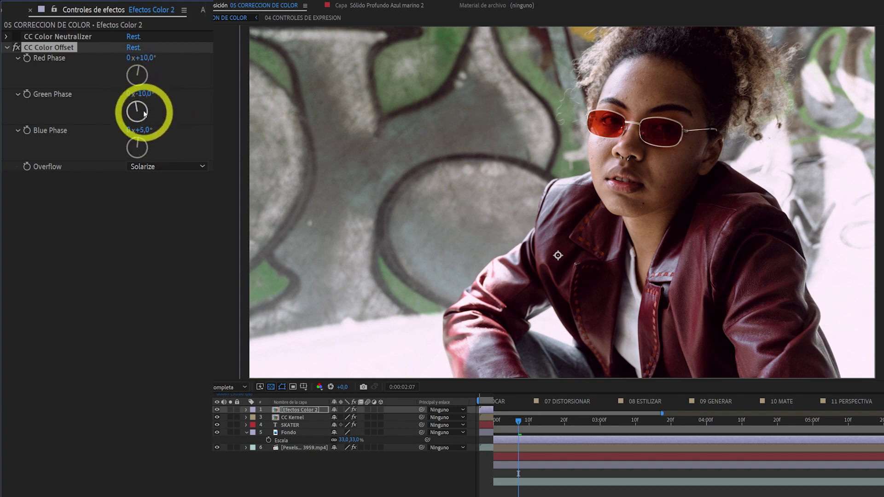
pyautogui.moveTo(151, 94)
pyautogui.mouseDown()
pyautogui.moveTo(142, 93)
pyautogui.moveTo(150, 92)
pyautogui.mouseUp()
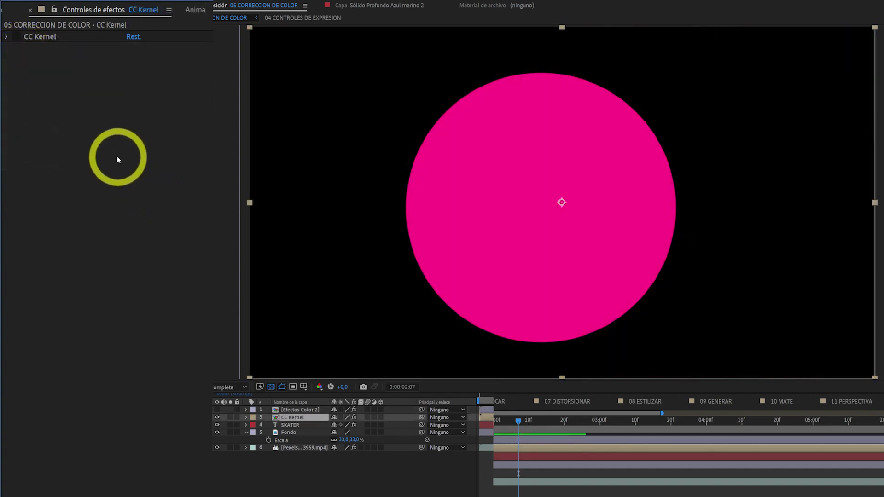
# Toggle the CC Kernel effect repeatedly to compare the pink circle with and without it
pyautogui.click(16, 37)
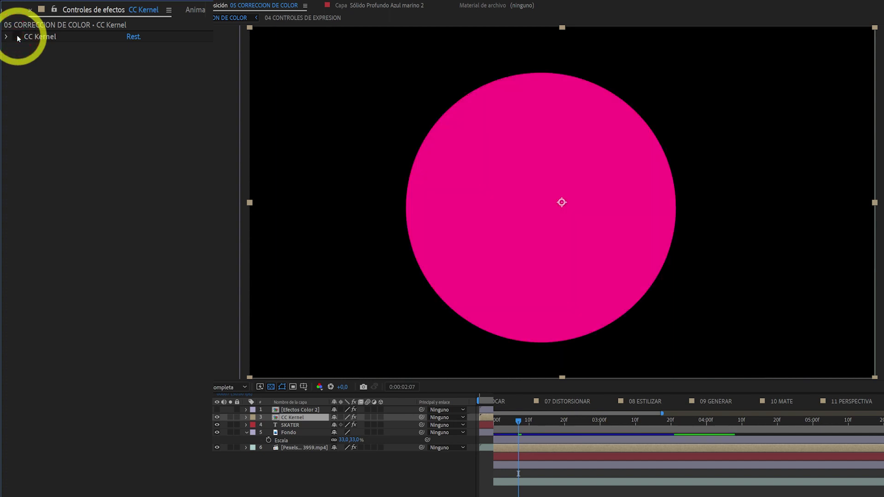
pyautogui.click(17, 37)
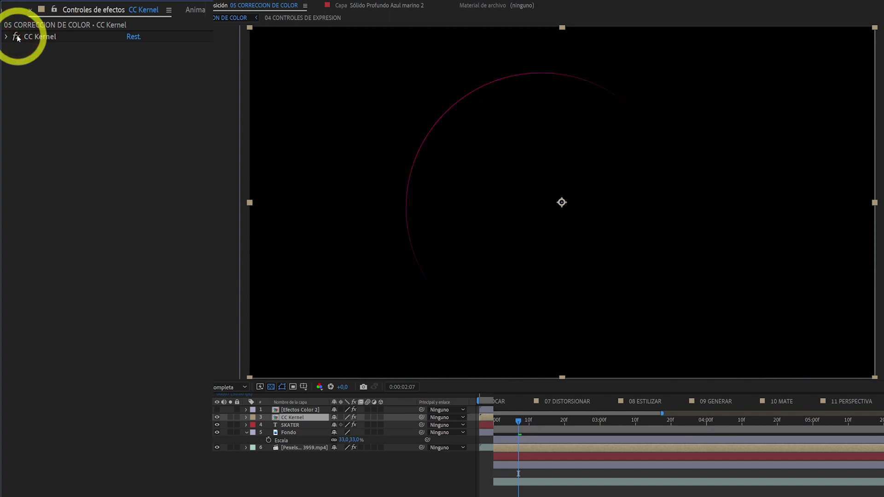
pyautogui.click(18, 38)
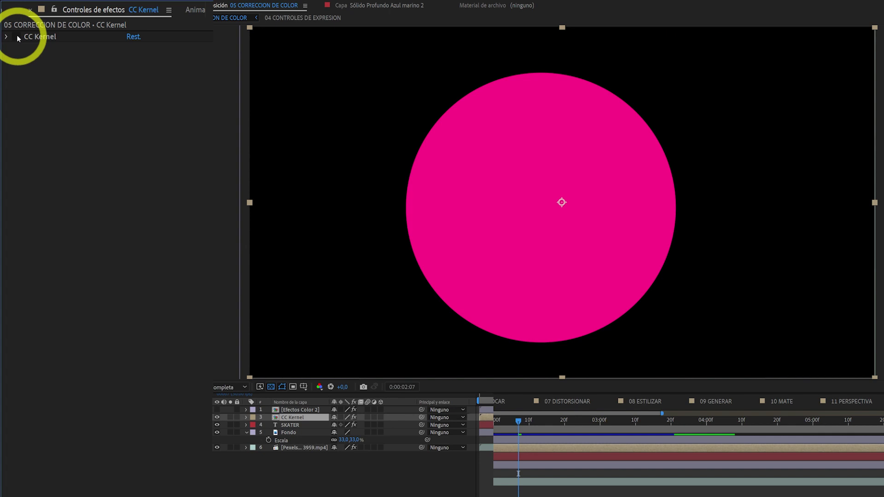
pyautogui.click(18, 37)
pyautogui.click(17, 37)
pyautogui.click(18, 37)
pyautogui.click(17, 37)
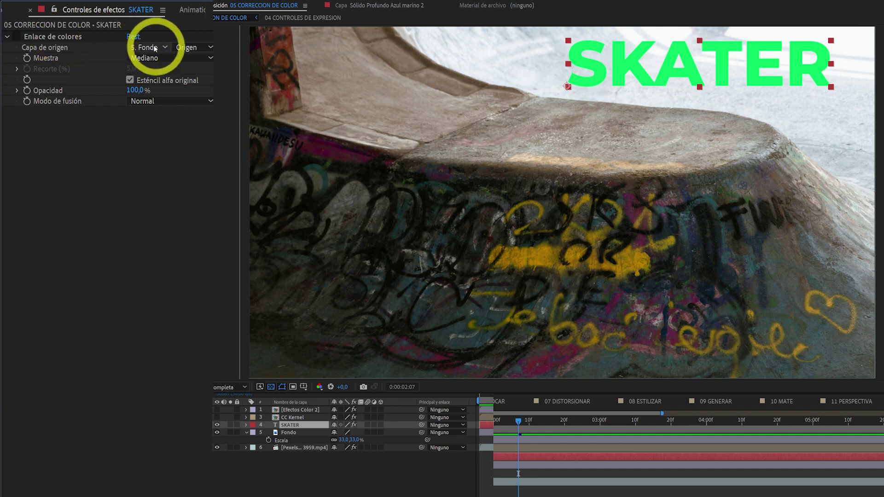
# Enable Enlace de colores on the SKATER text and compare its Promedio and Mediano color samples from the Fondo layer
pyautogui.click(16, 37)
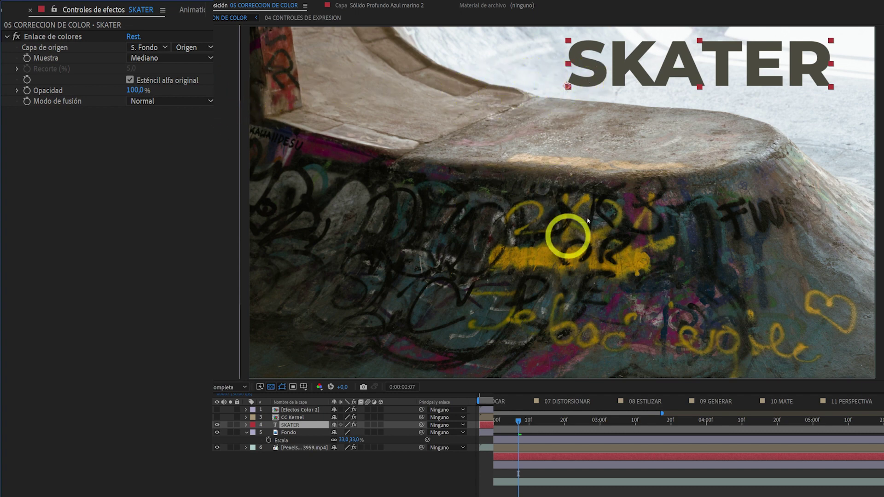
pyautogui.click(148, 58)
pyautogui.click(155, 74)
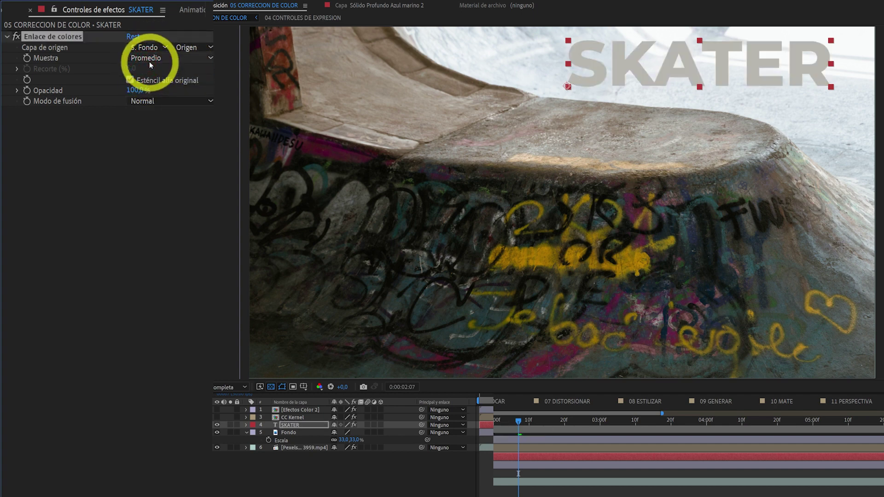
pyautogui.click(149, 58)
pyautogui.click(153, 85)
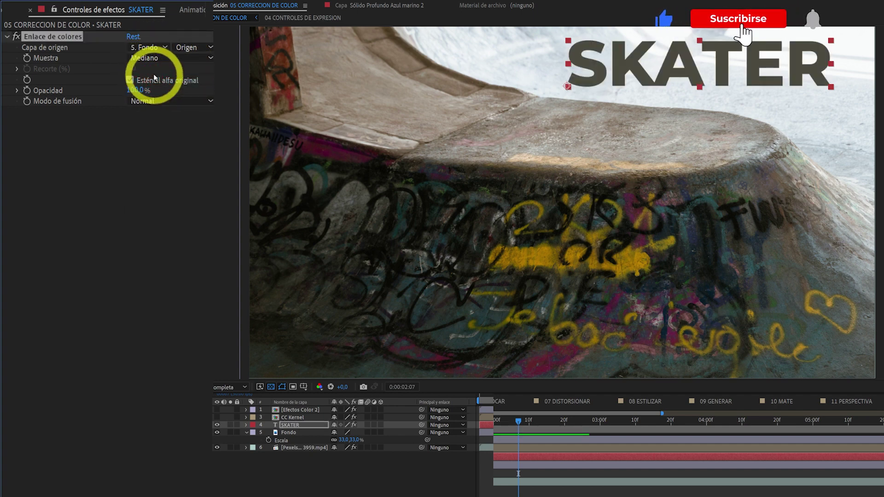
# Try the Más claro and Más oscuro samples of Enlace de colores on the SKATER text, then return to Mediano
pyautogui.click(147, 59)
pyautogui.click(153, 99)
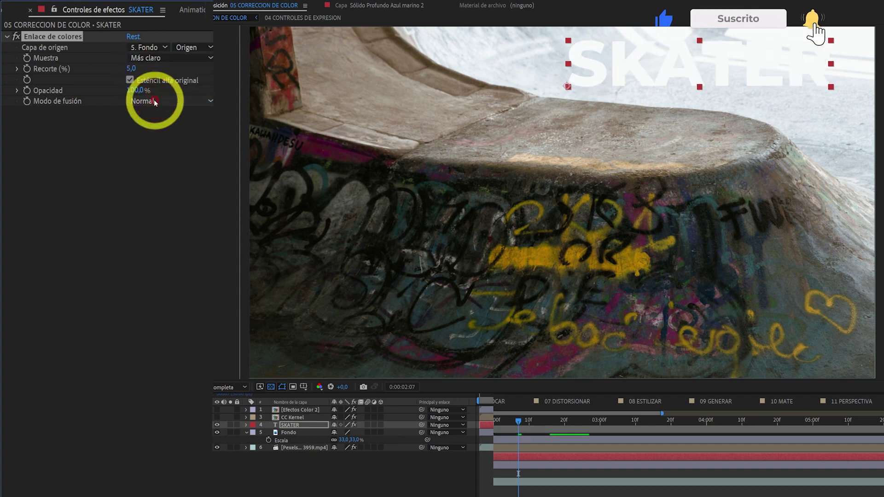
pyautogui.click(147, 60)
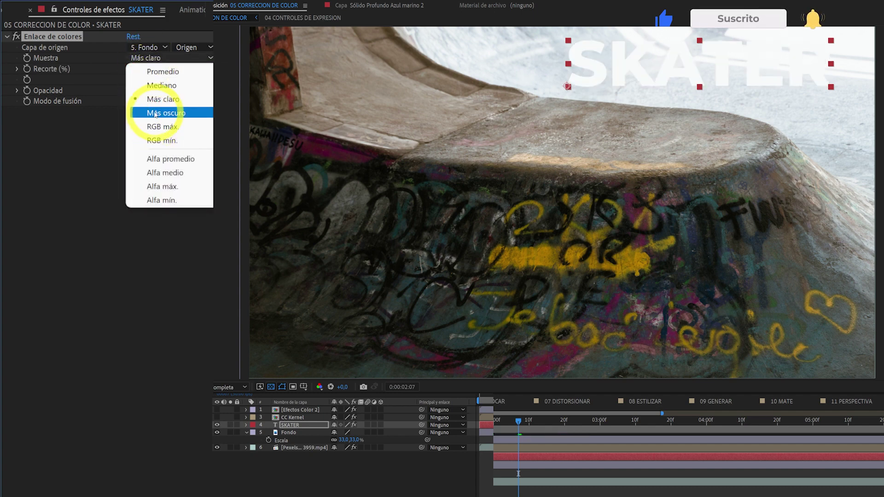
pyautogui.click(154, 111)
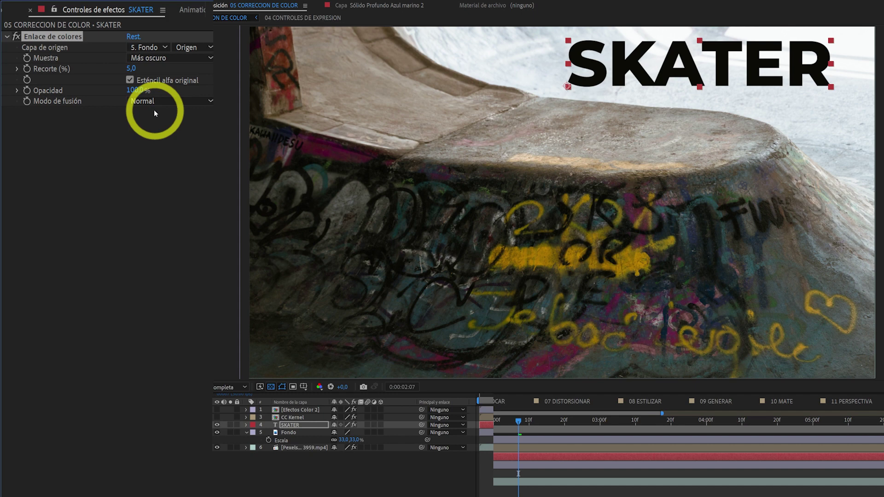
pyautogui.click(157, 58)
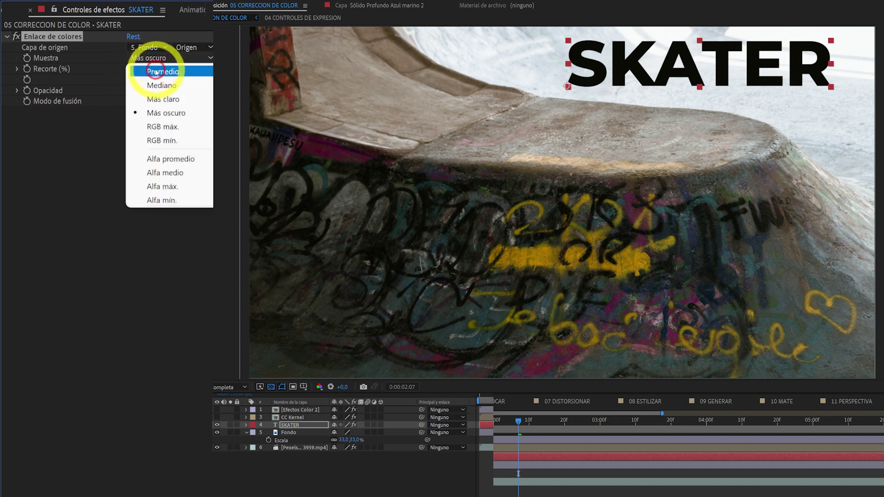
pyautogui.click(159, 85)
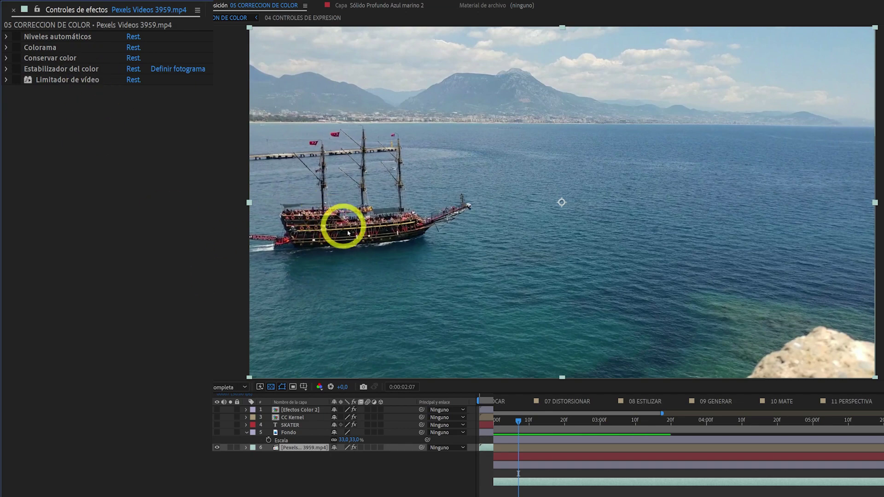
# Go to 0:00:02:16 and compare the Pexels ship footage with and without Niveles automáticos, leaving the effect off
pyautogui.click(520, 424)
pyautogui.moveTo(520, 424); pyautogui.dragTo(550, 420)
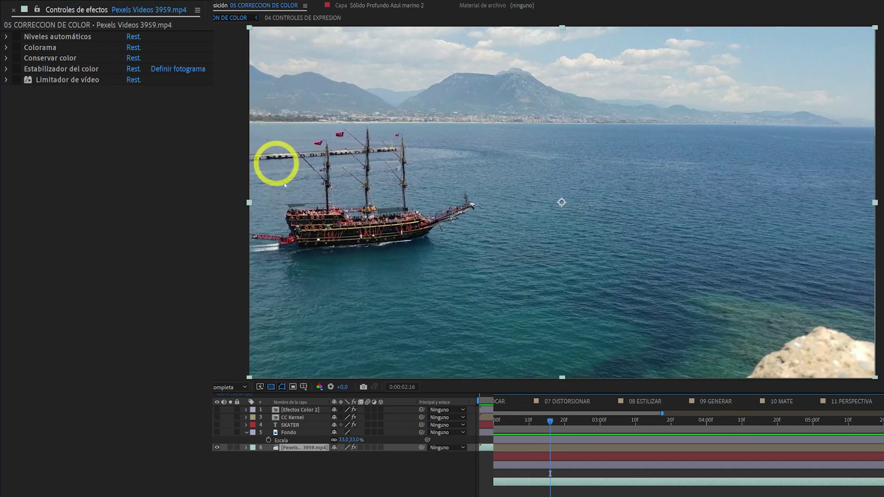
pyautogui.click(17, 37)
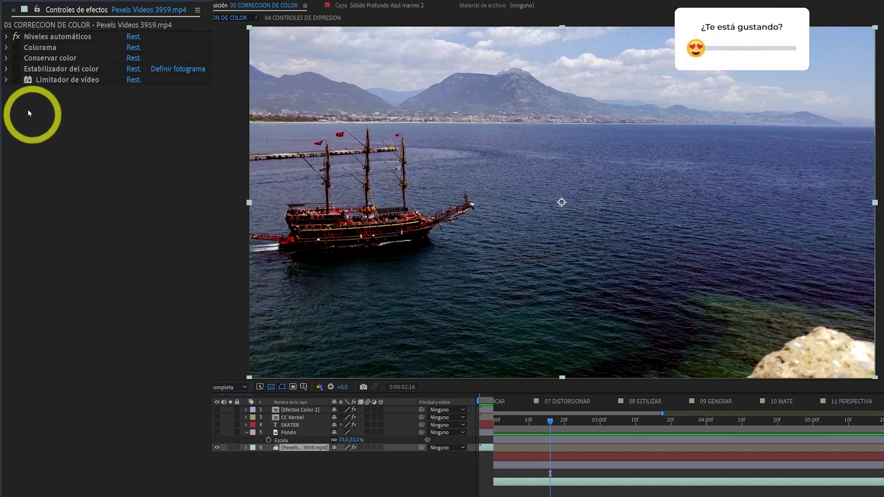
pyautogui.click(16, 36)
pyautogui.click(15, 37)
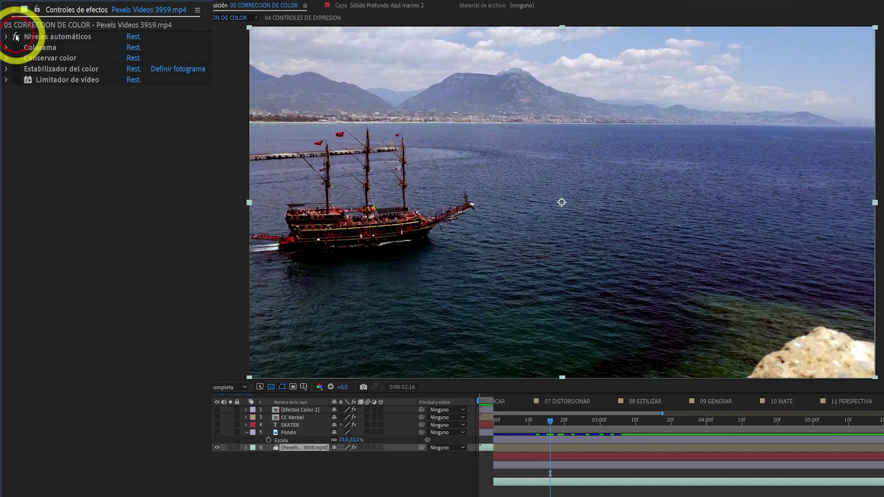
pyautogui.click(16, 36)
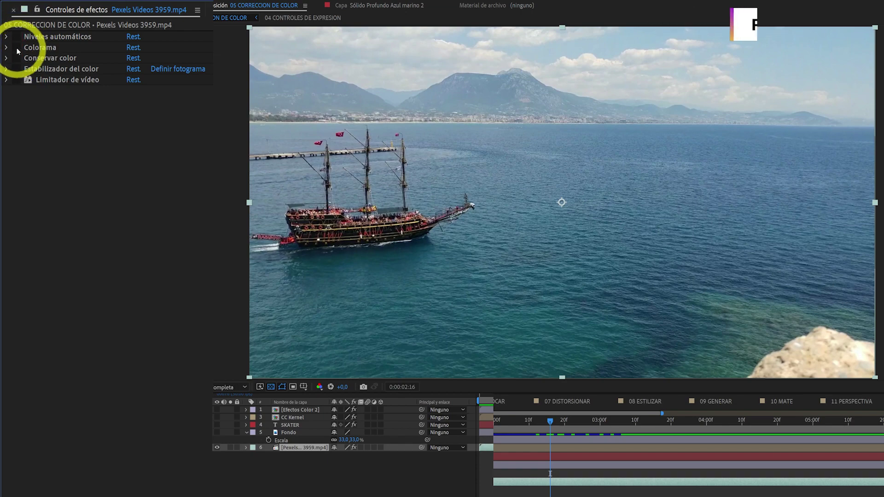
# Compare the ship footage with and without Colorama, leaving the effect enabled with its settings revealed
pyautogui.click(17, 47)
pyautogui.click(17, 47)
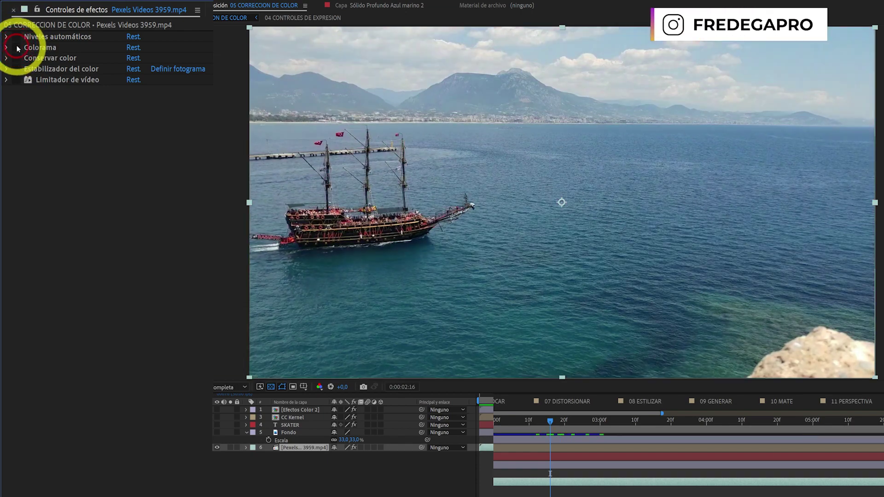
pyautogui.click(17, 47)
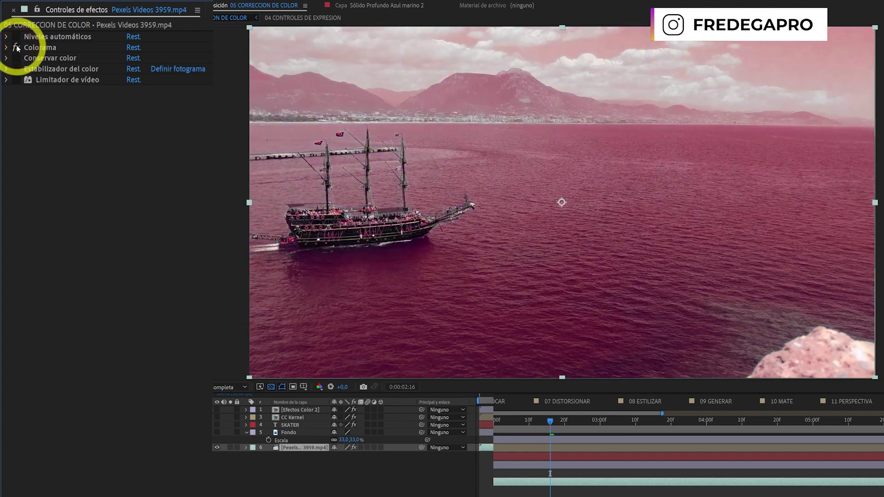
pyautogui.click(16, 48)
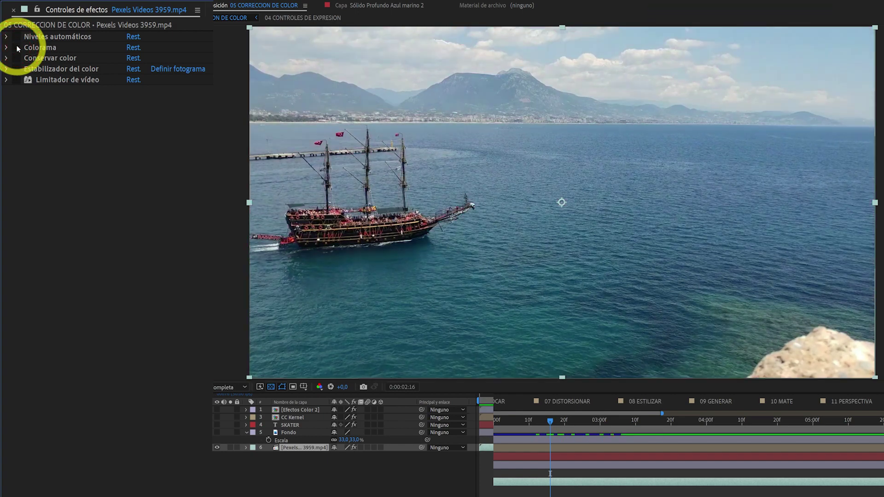
pyautogui.click(17, 48)
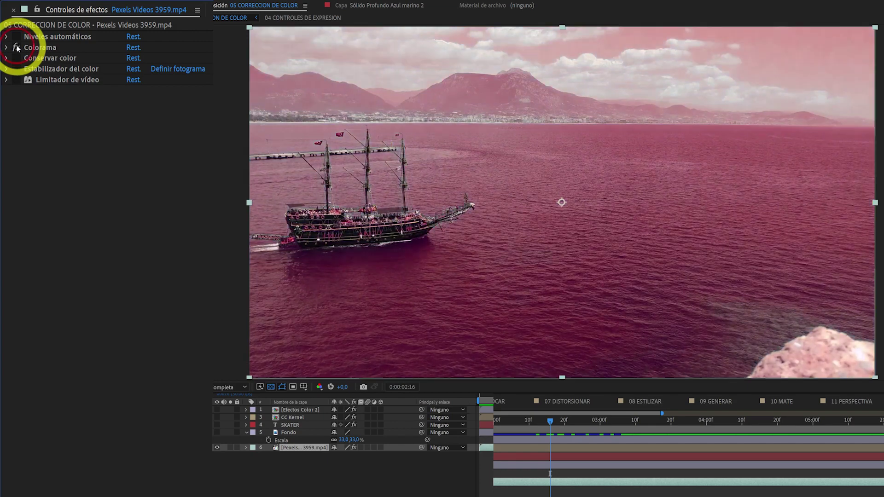
pyautogui.click(6, 48)
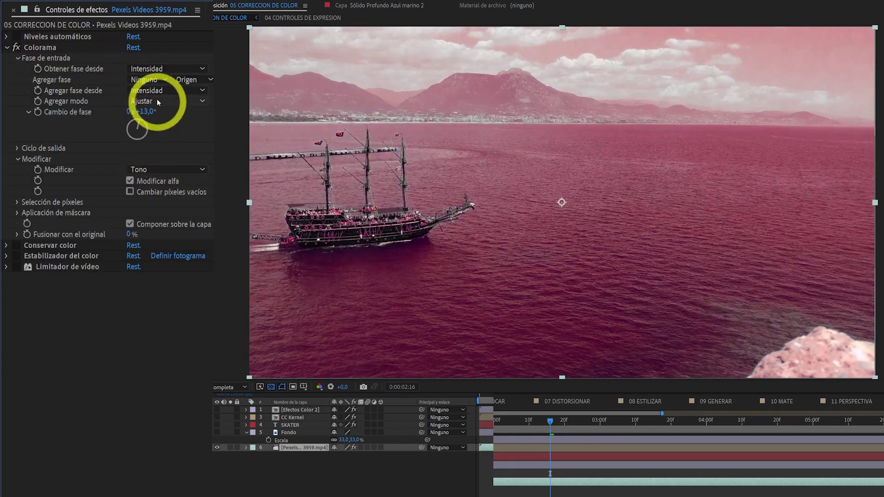
# Set Colorama's Obtener fase desde and Modificar options to Verde, and leave the effect disabled and collapsed
pyautogui.click(155, 69)
pyautogui.click(156, 110)
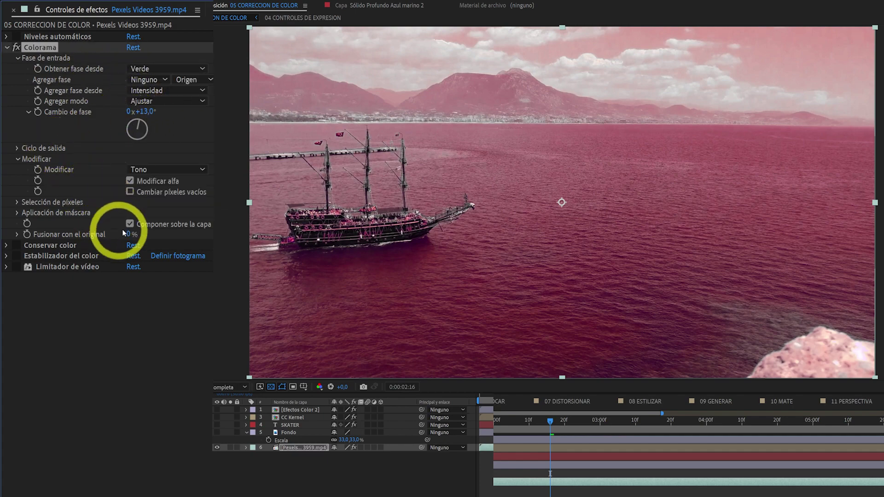
pyautogui.click(151, 170)
pyautogui.click(157, 211)
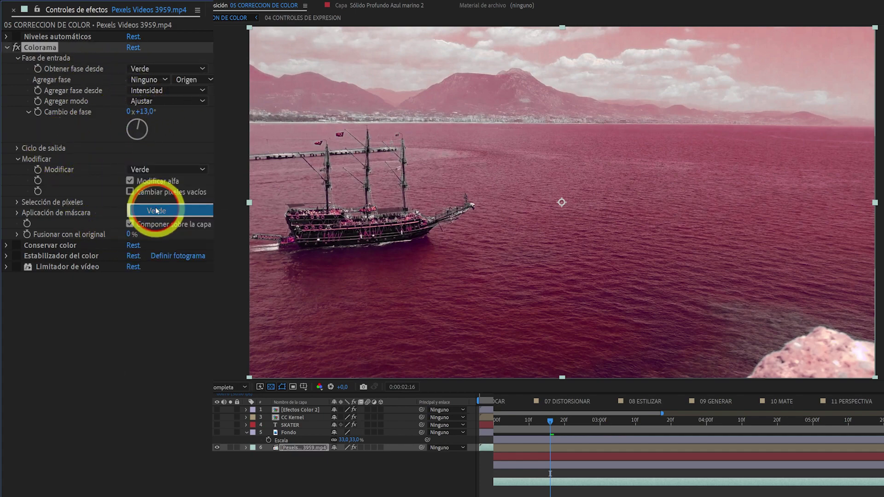
pyautogui.click(16, 47)
pyautogui.click(6, 48)
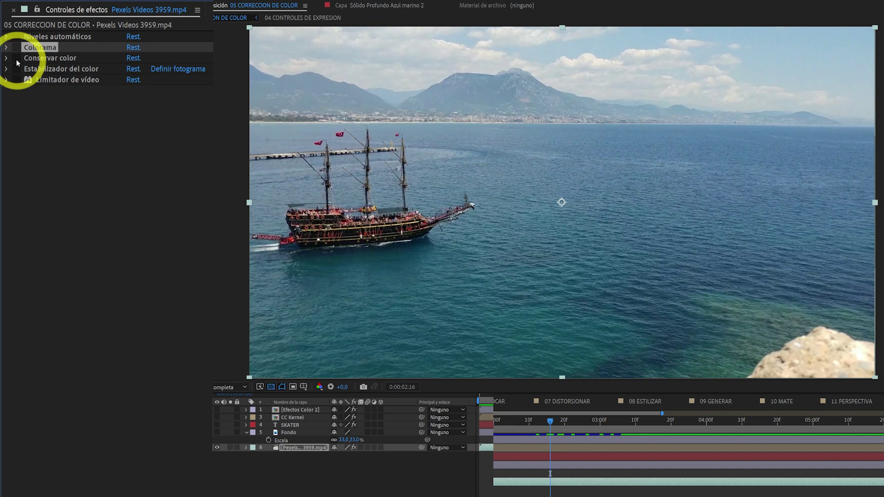
# Enable the Conservar color effect on the ship footage and reveal its settings
pyautogui.click(21, 59)
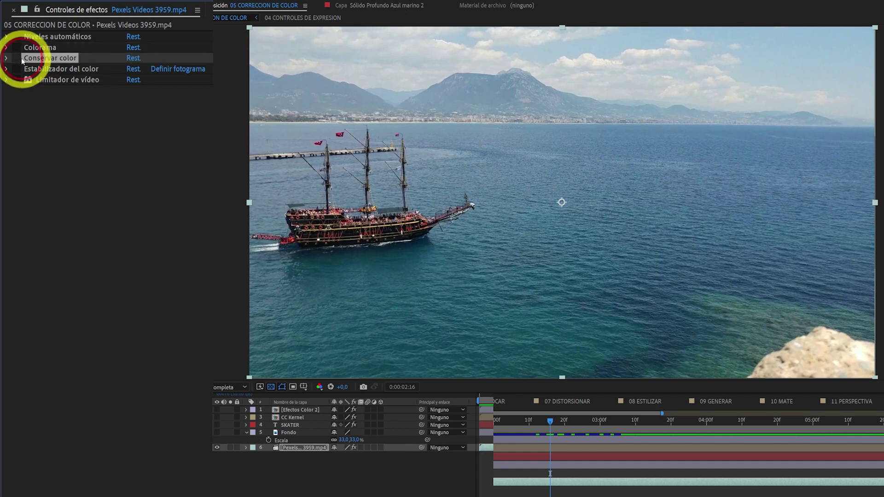
pyautogui.click(18, 58)
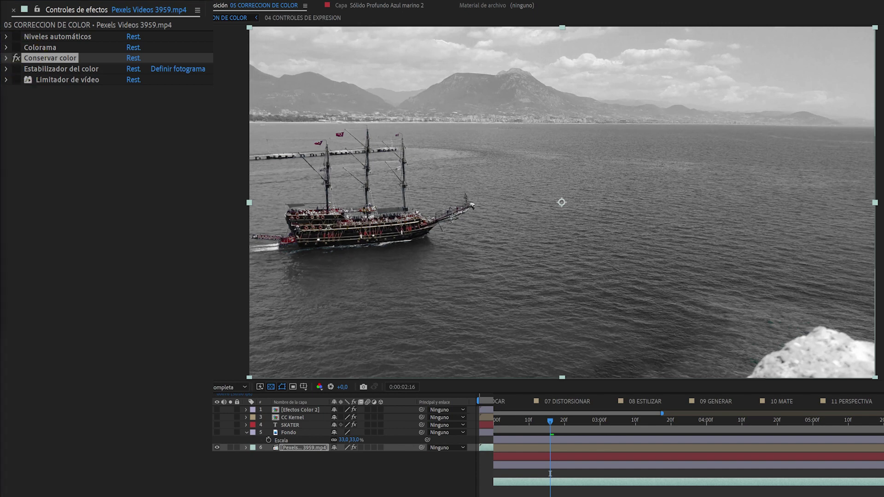
pyautogui.click(7, 58)
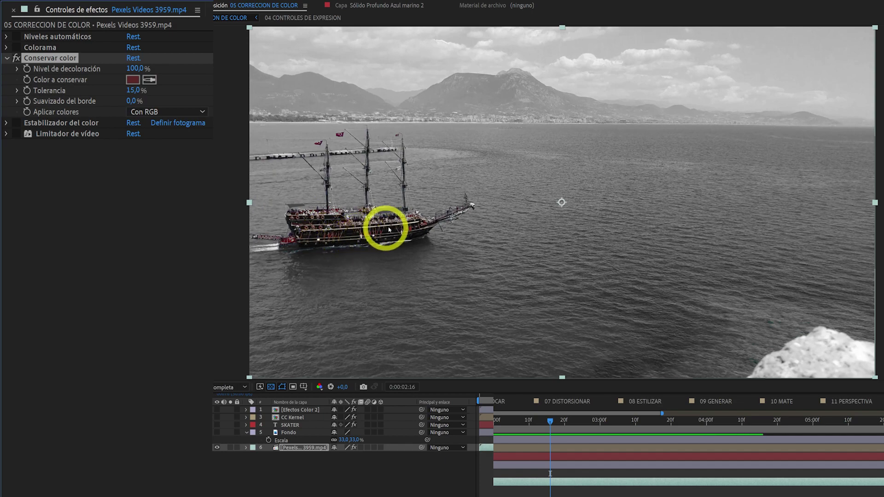
# Compare the footage with and without Conservar color, checking it at 0:00:04:08, and leave the effect off and collapsed
pyautogui.click(16, 62)
pyautogui.click(17, 61)
pyautogui.click(16, 62)
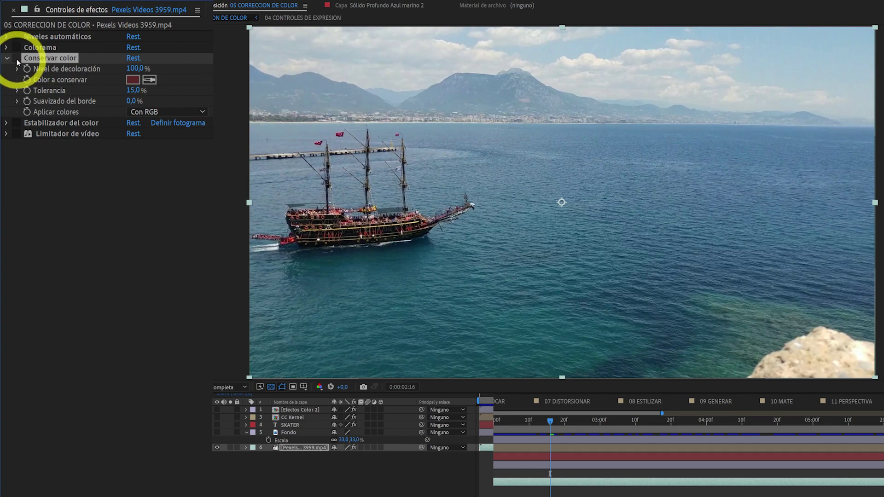
pyautogui.click(17, 59)
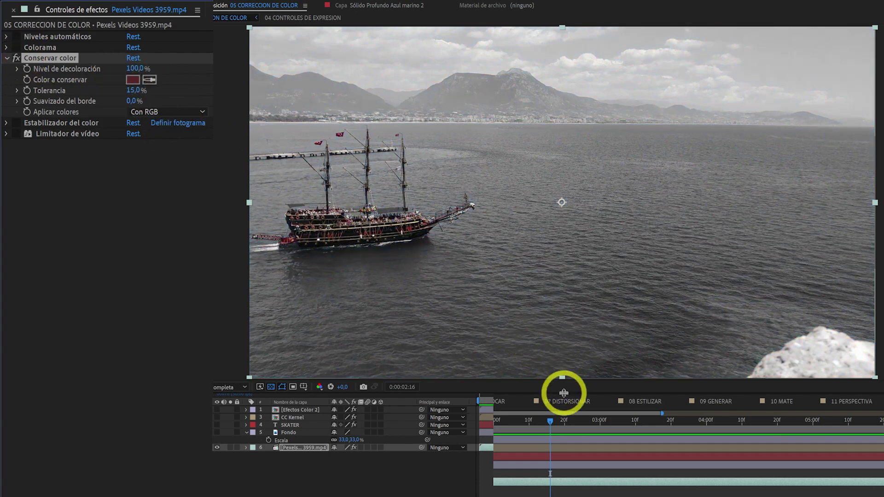
pyautogui.moveTo(550, 423); pyautogui.dragTo(734, 486)
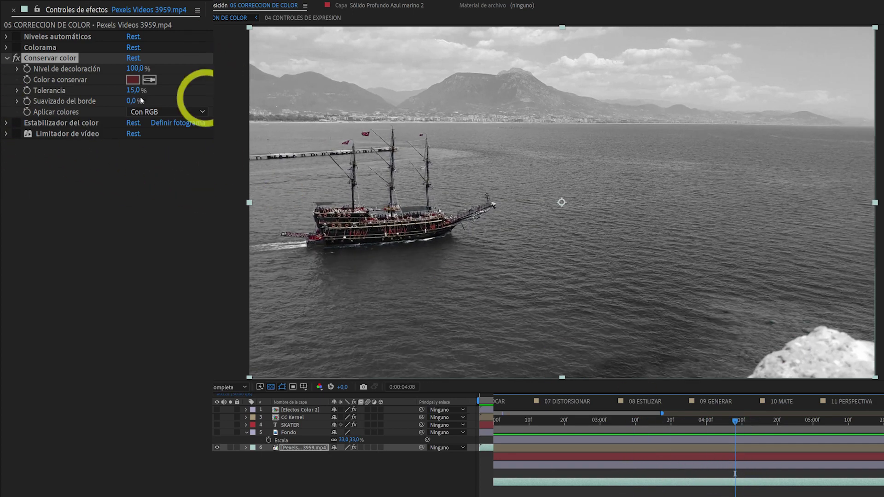
pyautogui.click(15, 58)
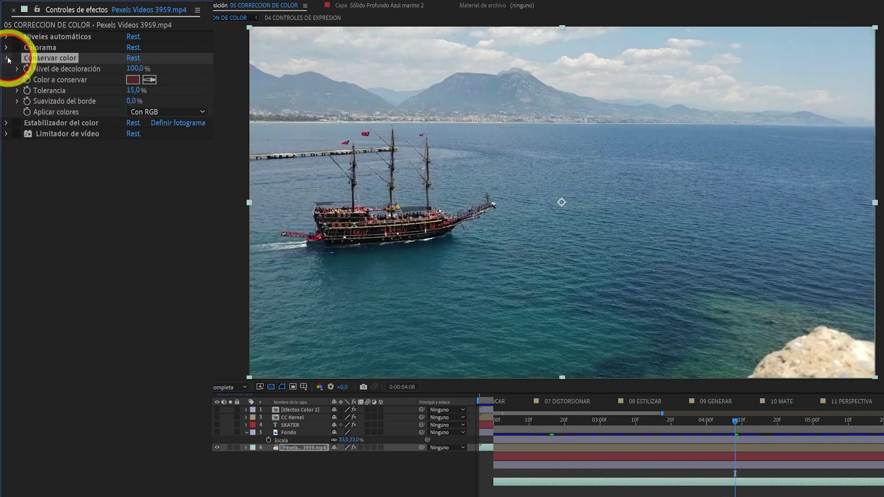
pyautogui.click(8, 58)
# Enable the Estabilizador del color effect on the ship footage and reveal its settings
pyautogui.click(27, 69)
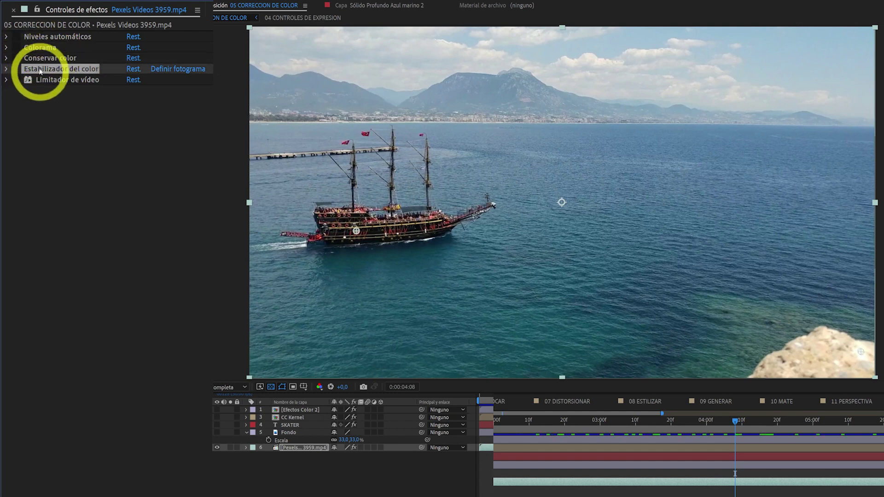
pyautogui.click(16, 69)
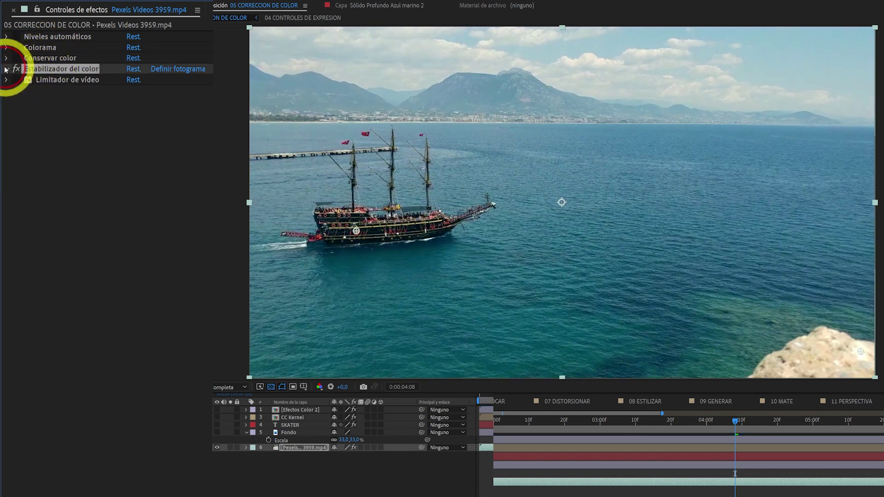
pyautogui.click(6, 70)
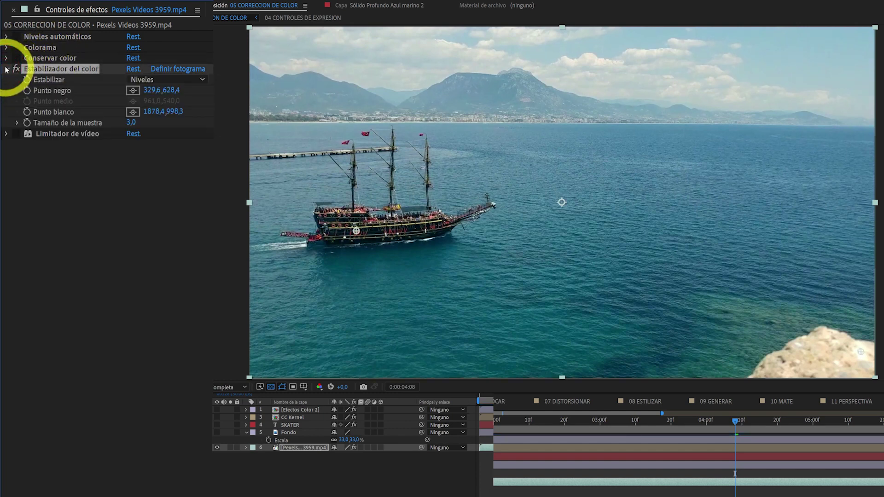
# Reposition the Punto negro of Estabilizador del color along the ship's hull to 326,2, 627,5
pyautogui.click(64, 96)
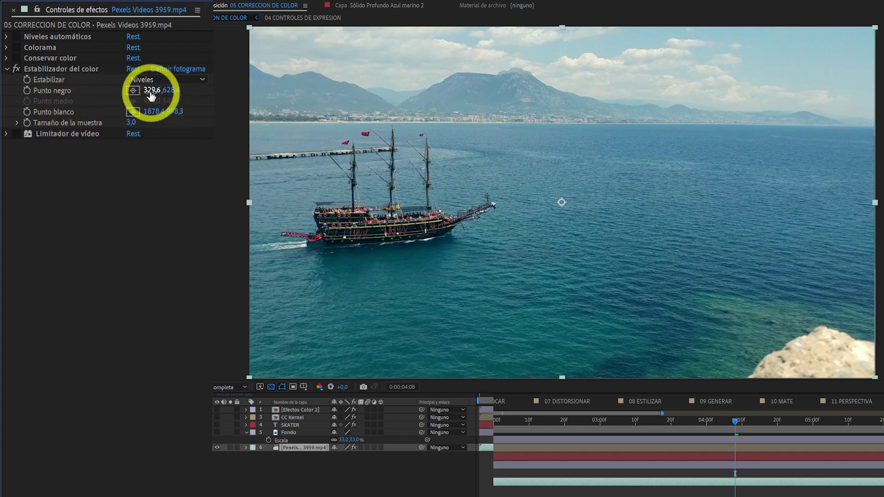
pyautogui.moveTo(151, 92); pyautogui.dragTo(154, 91)
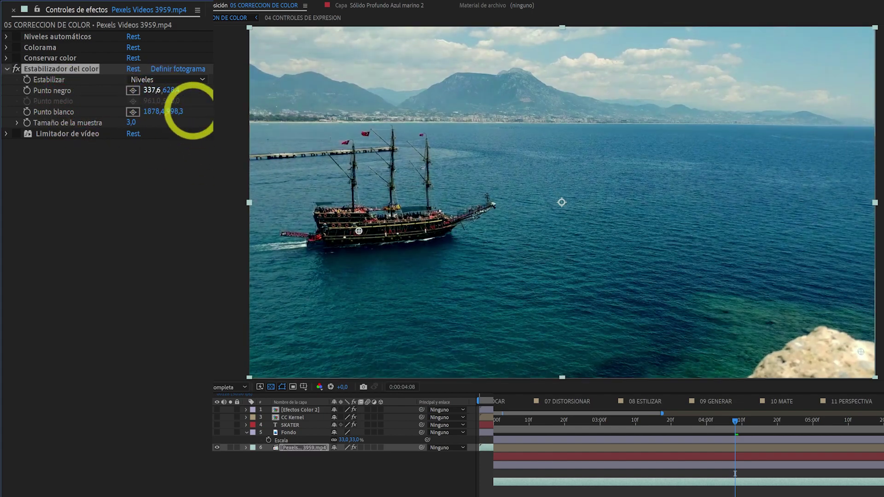
pyautogui.moveTo(359, 231); pyautogui.dragTo(353, 230)
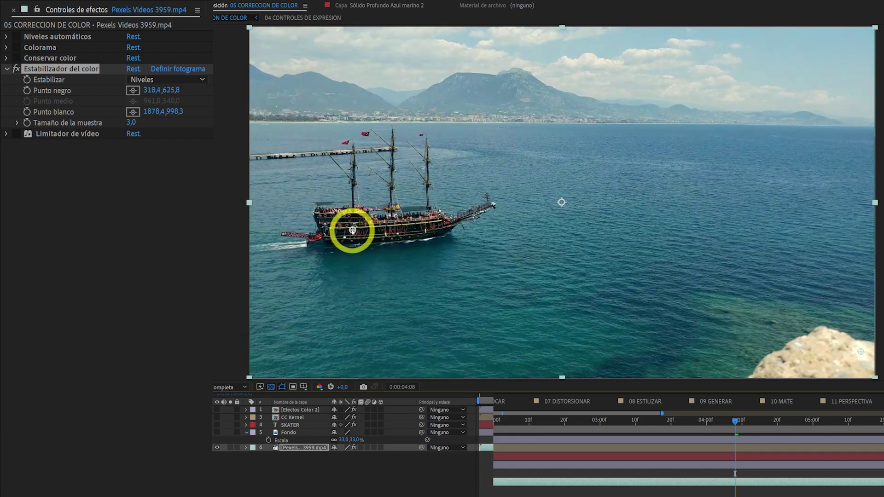
pyautogui.moveTo(353, 230); pyautogui.dragTo(353, 230)
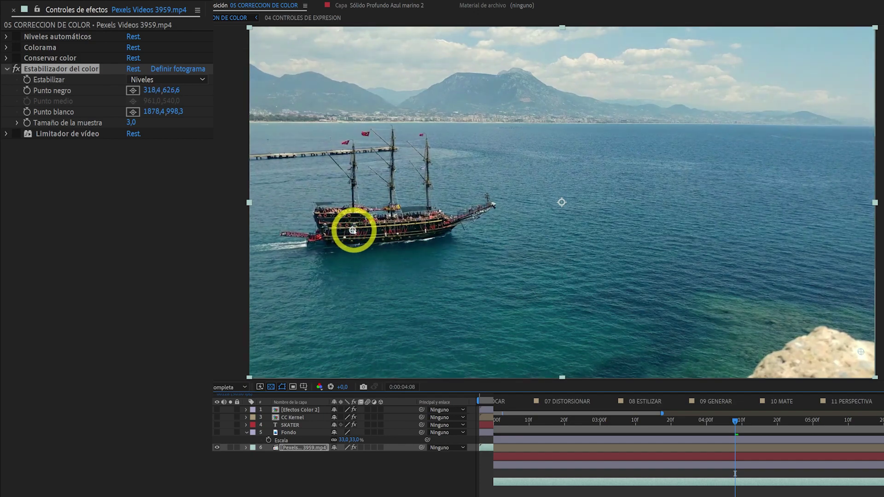
pyautogui.moveTo(353, 230); pyautogui.dragTo(355, 230)
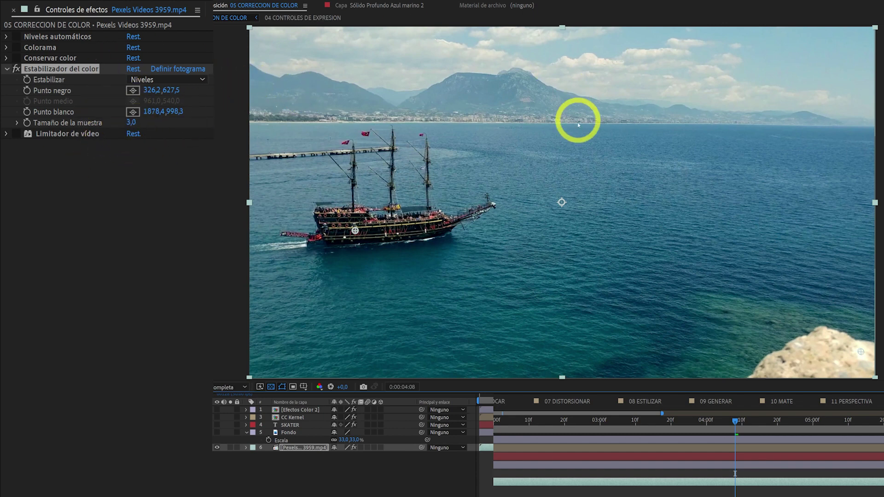
# Turn off and collapse Estabilizador del color, and preview the Limitador de vídeo effect on the ship footage, opening its settings
pyautogui.click(17, 68)
pyautogui.click(6, 69)
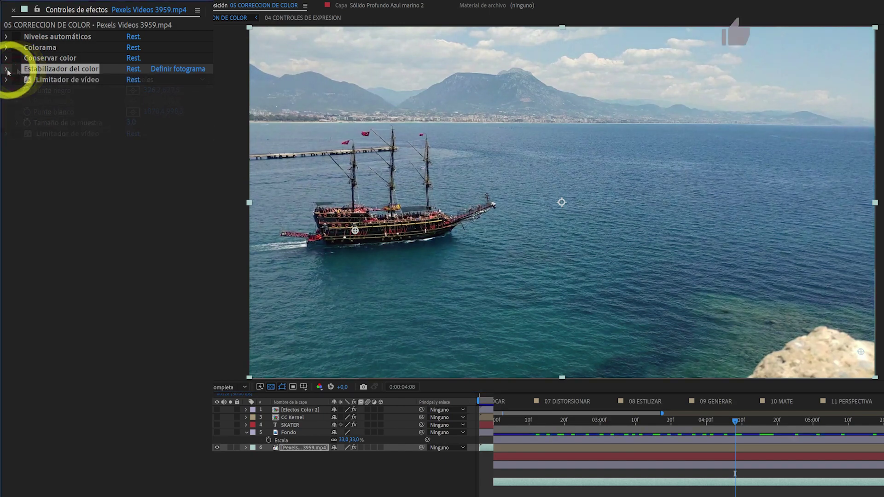
pyautogui.click(17, 81)
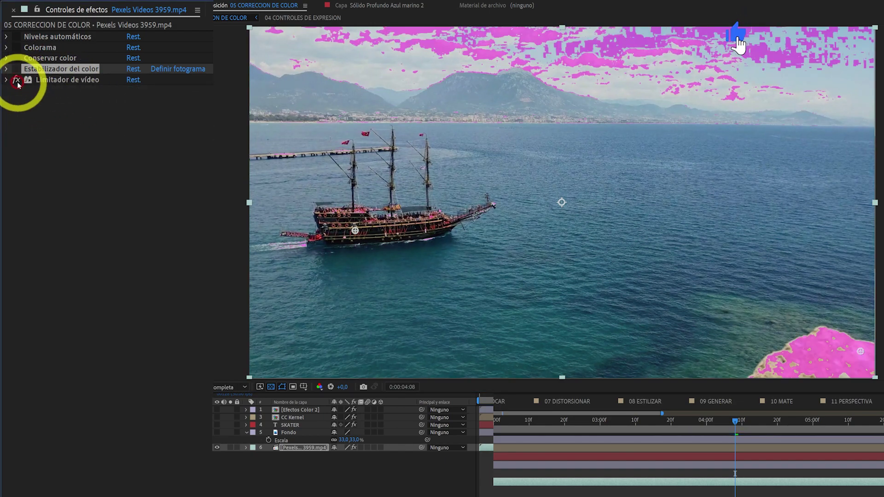
pyautogui.click(18, 84)
pyautogui.click(17, 84)
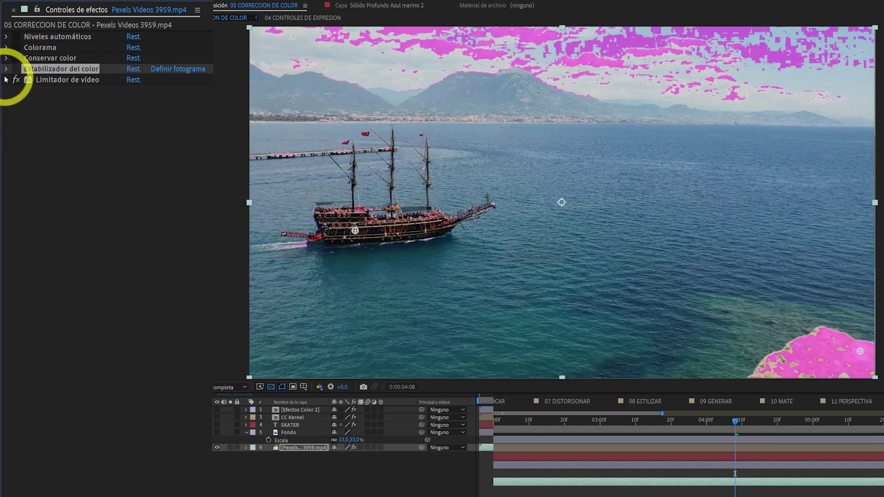
pyautogui.click(8, 81)
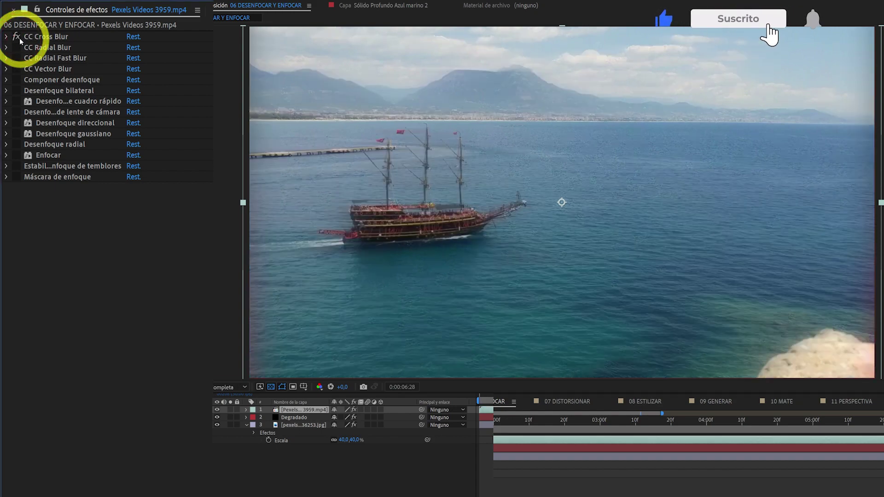
# Preview CC Radial Blur and CC Radial Fast Blur one after the other on the ship footage, leaving both effects off
pyautogui.click(18, 47)
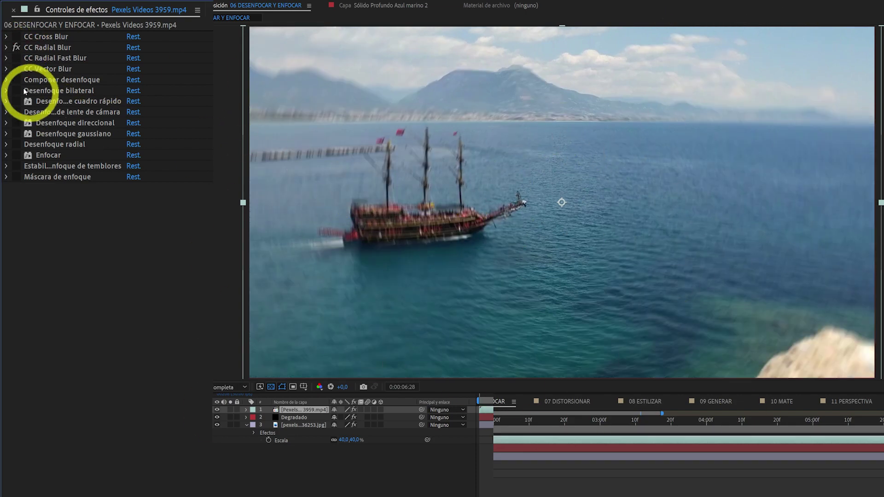
pyautogui.click(17, 47)
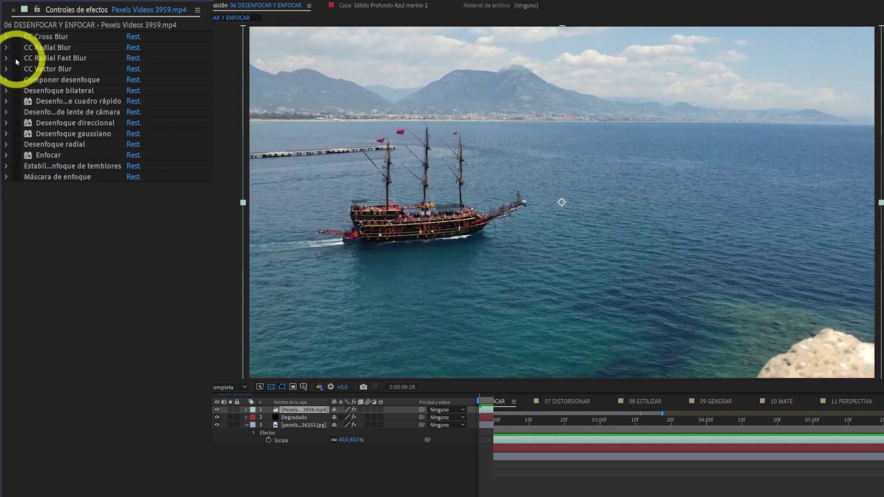
pyautogui.click(16, 58)
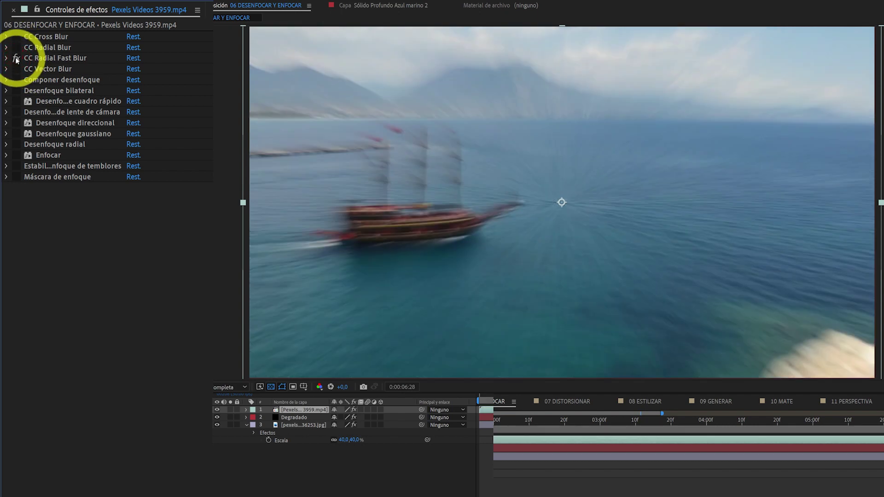
pyautogui.click(16, 58)
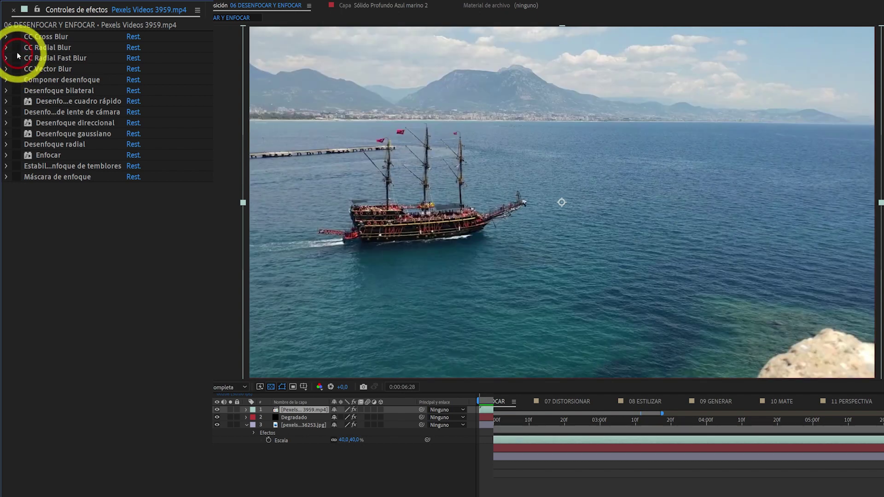
pyautogui.click(23, 60)
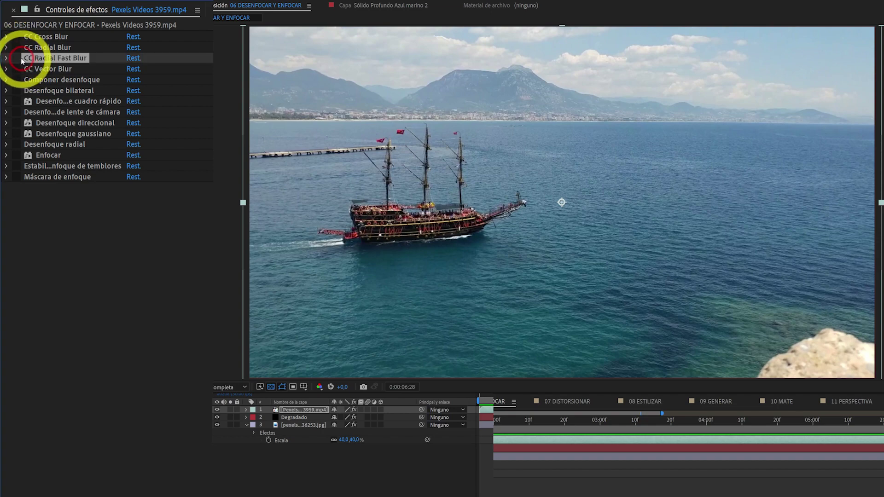
pyautogui.click(16, 57)
pyautogui.click(16, 56)
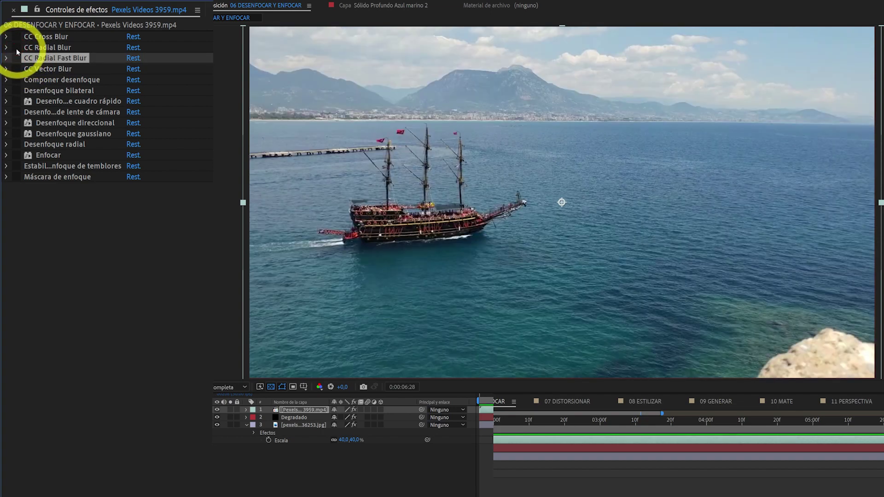
pyautogui.click(17, 49)
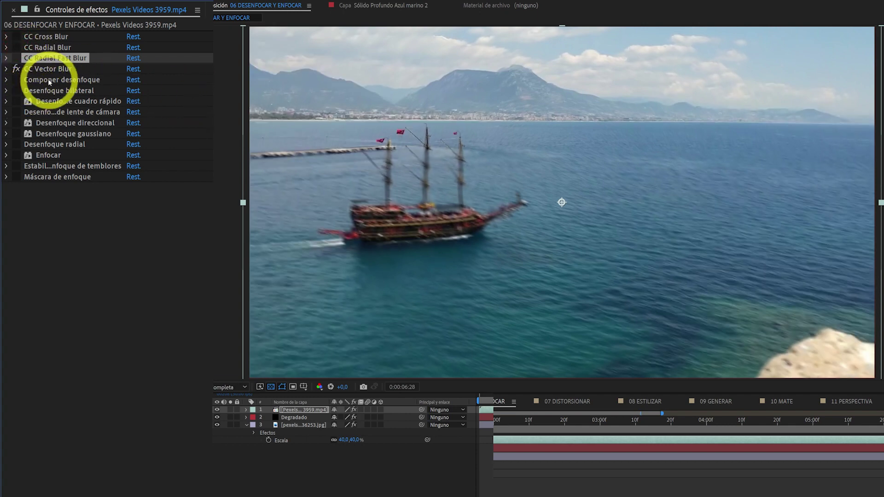
# Inspect the settings of CC Vector Blur and its Degradado map layer by temporarily hiding the ship footage
pyautogui.click(6, 69)
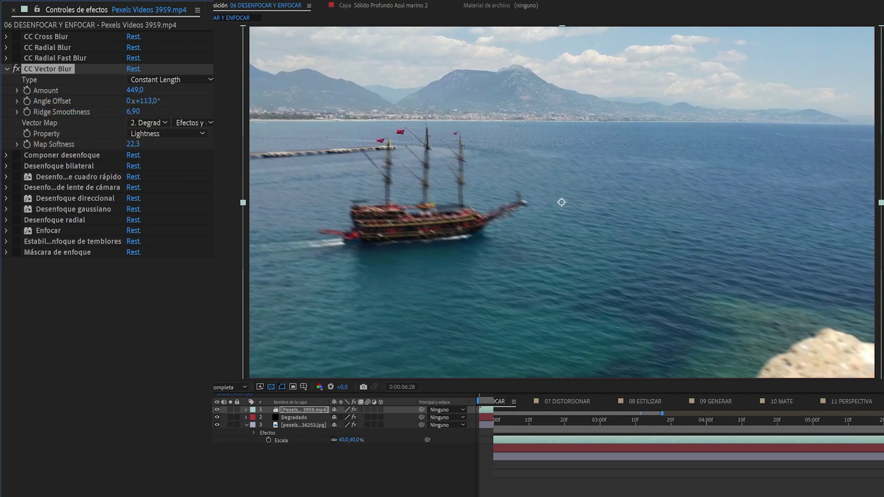
pyautogui.click(290, 417)
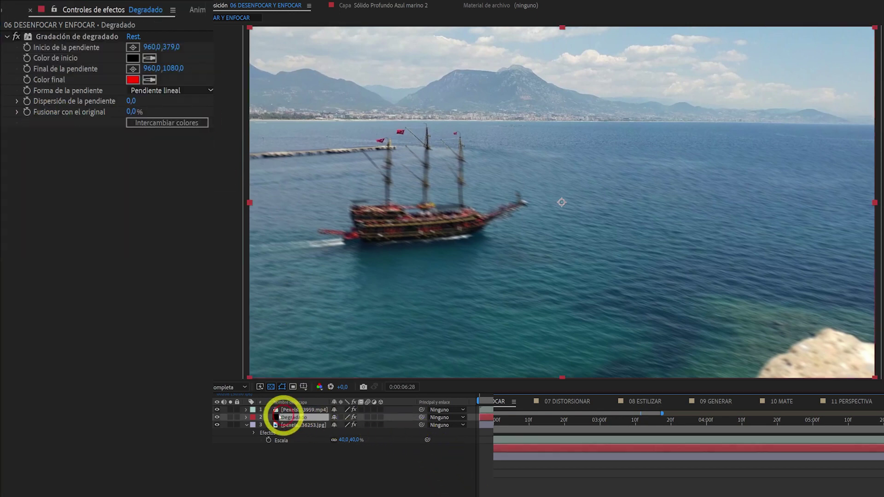
pyautogui.click(217, 409)
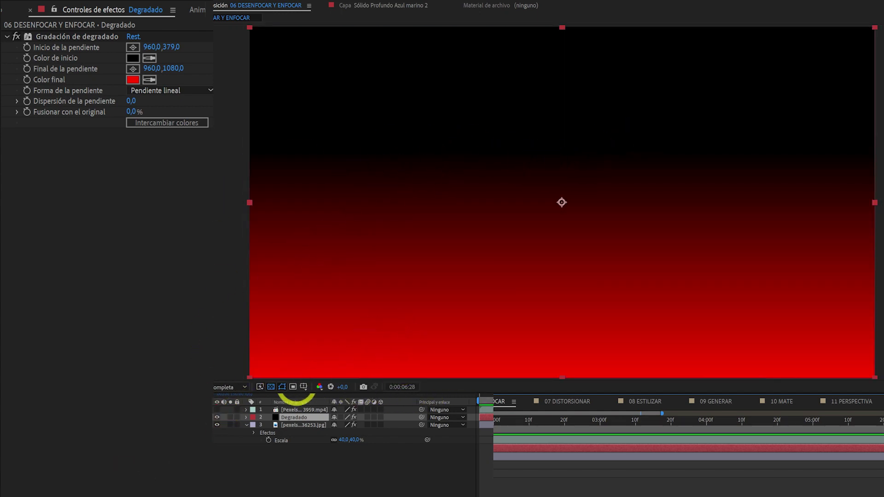
pyautogui.click(217, 410)
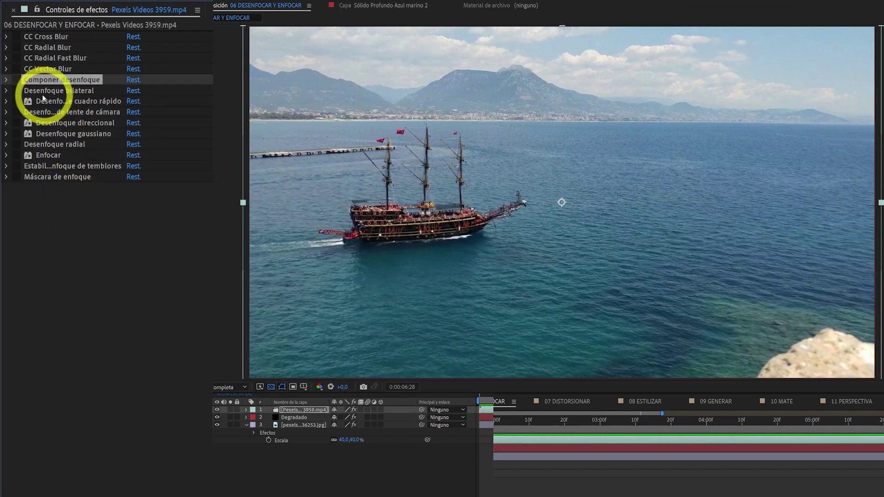
# Examine the Componer desenfoque settings and its effect on the ship footage, leaving it collapsed and off
pyautogui.click(6, 81)
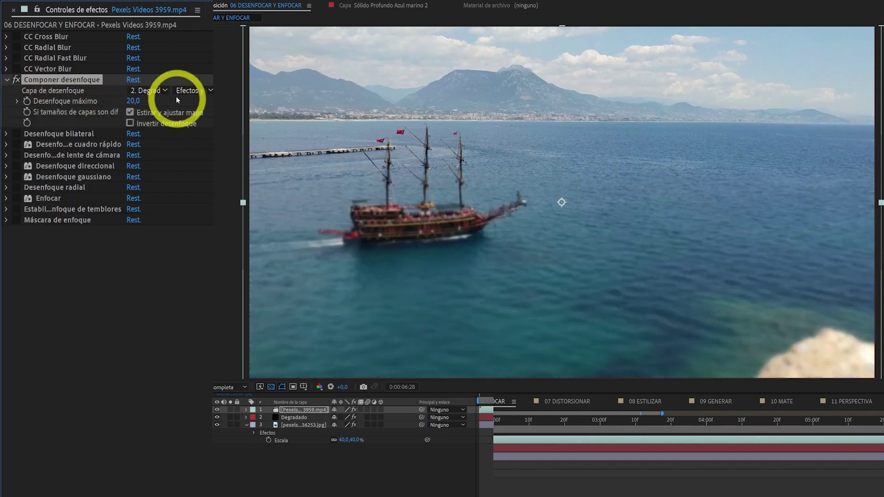
pyautogui.click(6, 81)
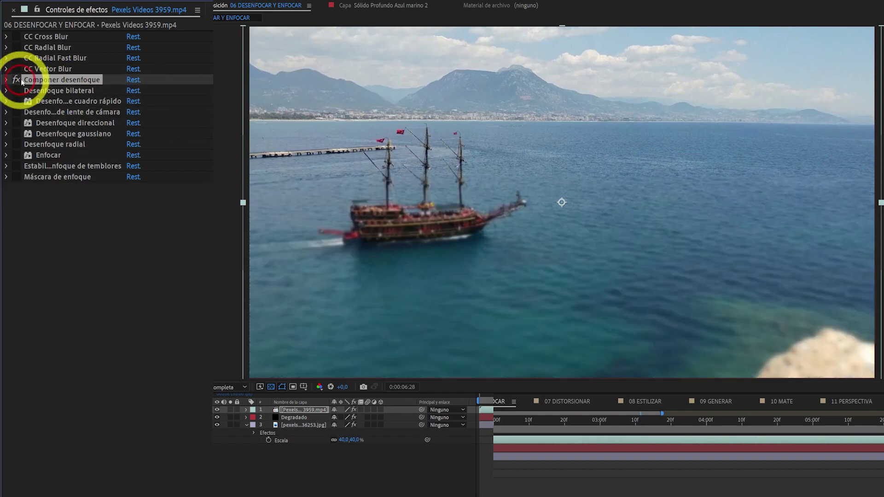
pyautogui.click(15, 80)
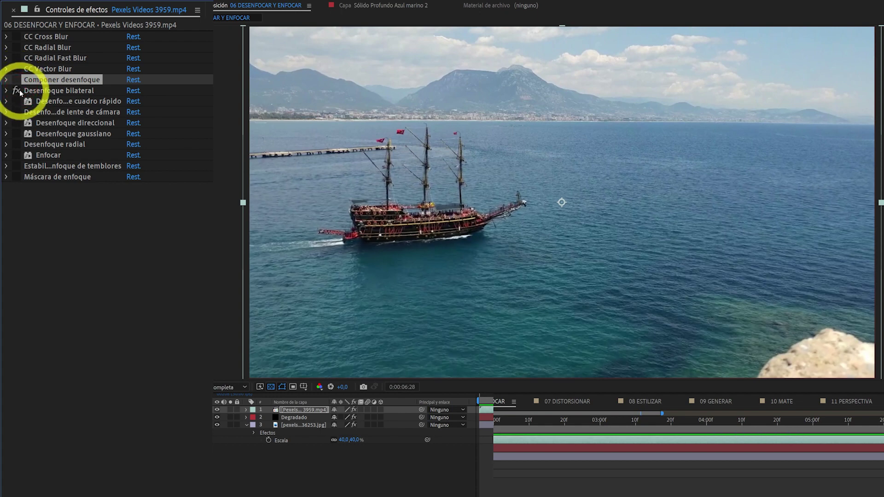
# Preview Desenfoque bilateral on the ship footage and review its Radio, Umbral and Colorear settings, leaving it collapsed and off
pyautogui.click(19, 91)
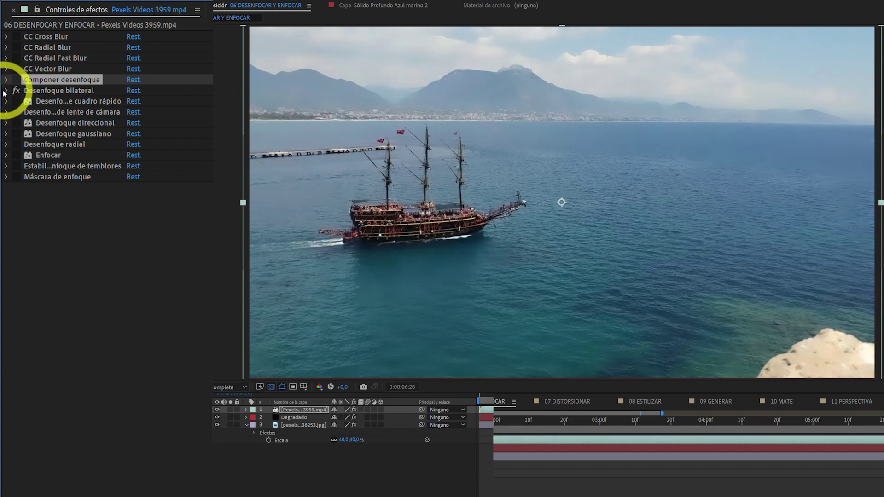
pyautogui.click(6, 90)
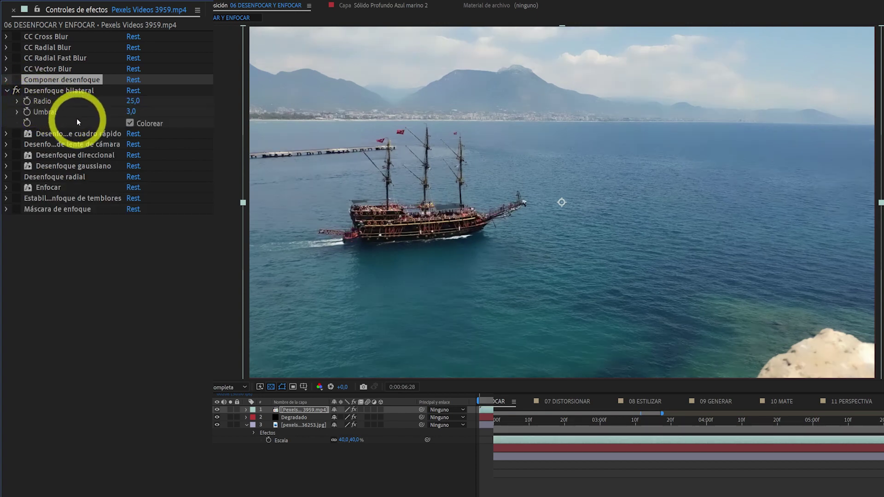
pyautogui.click(6, 91)
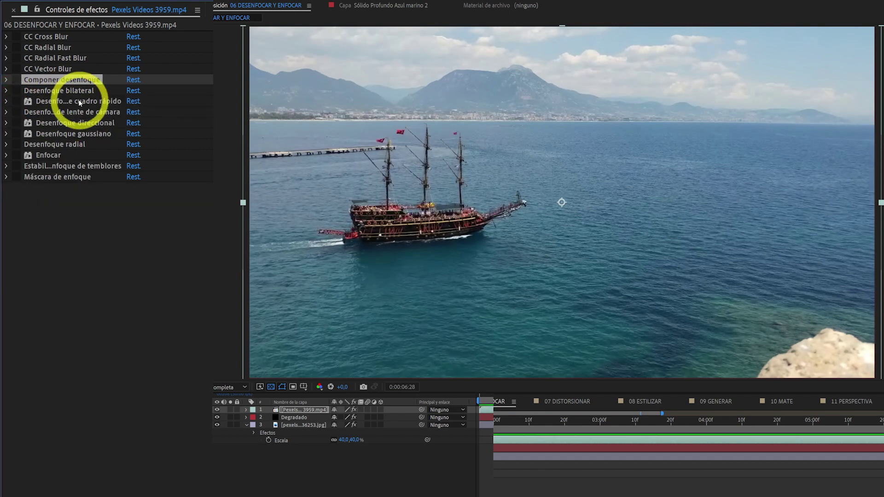
# Compare the footage with and without Desenfoque de cuadro rápido and glance at its settings, leaving it collapsed and off
pyautogui.click(79, 101)
pyautogui.click(16, 101)
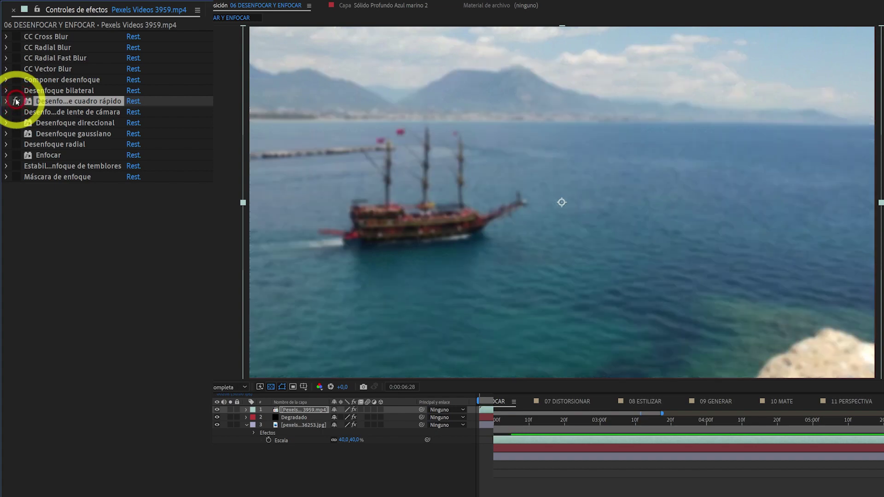
pyautogui.click(16, 101)
pyautogui.click(6, 102)
pyautogui.click(8, 103)
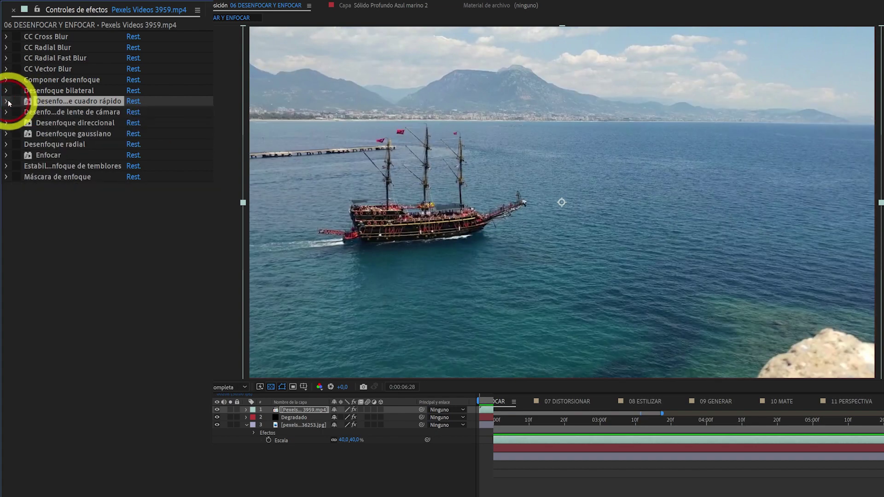
pyautogui.click(16, 101)
pyautogui.click(16, 101)
pyautogui.click(16, 101)
pyautogui.click(16, 101)
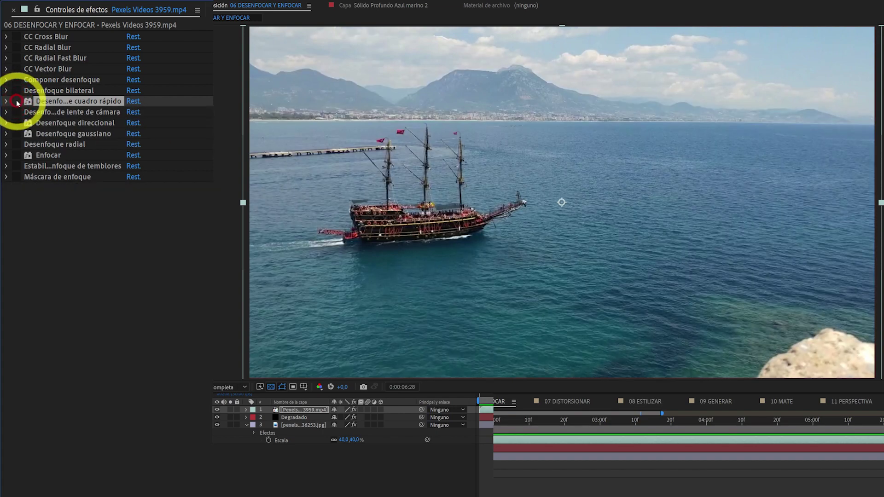
# Preview Desenfoque de lente de cámara and examine its iris, blur map and highlight settings, leaving it collapsed and off
pyautogui.click(16, 112)
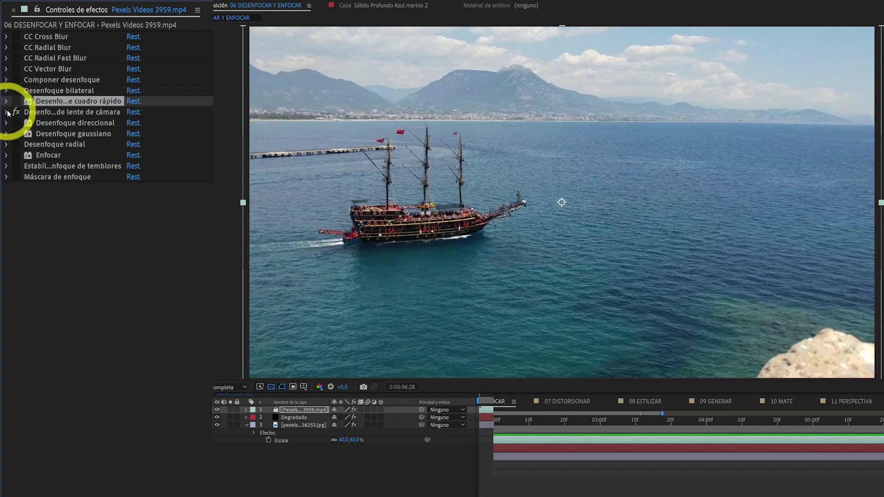
pyautogui.click(6, 111)
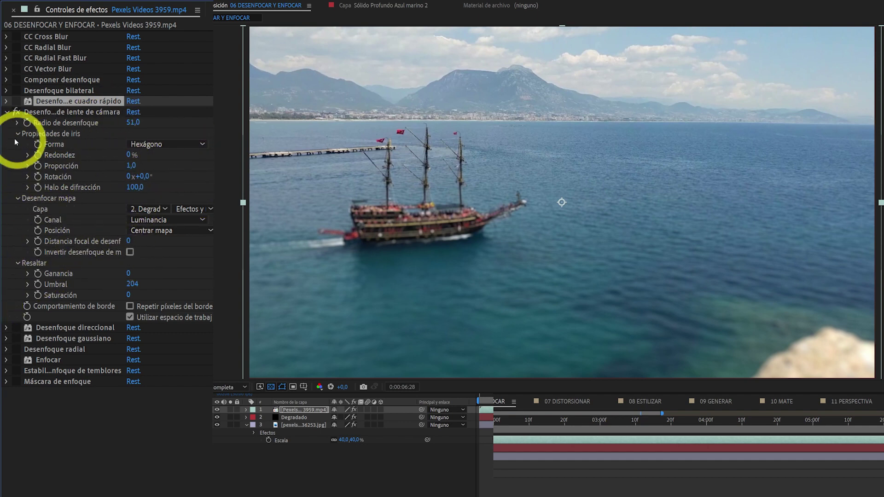
pyautogui.click(17, 113)
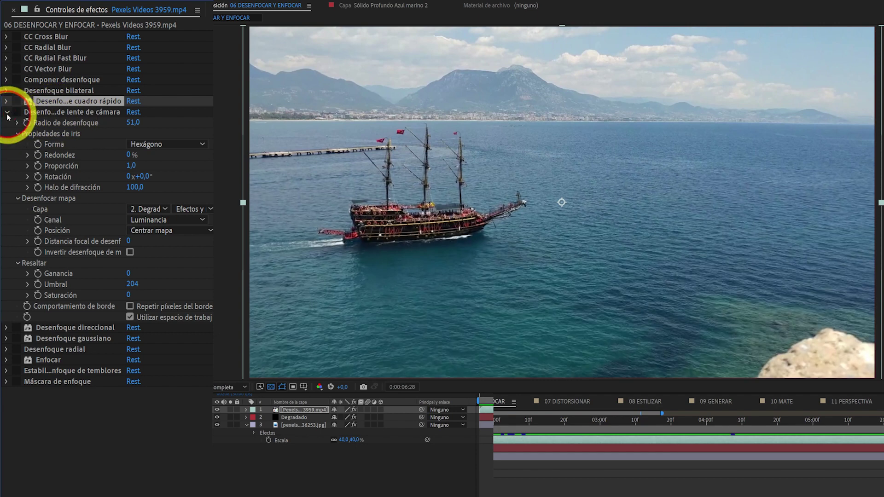
pyautogui.click(7, 112)
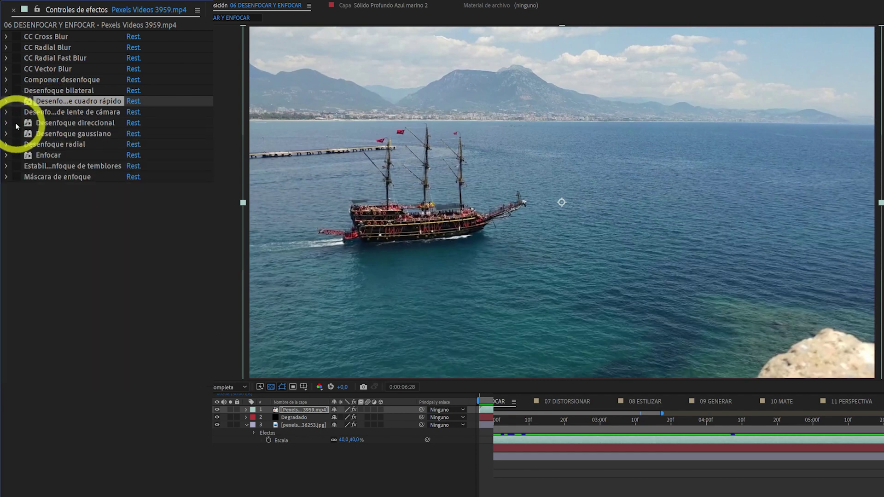
# Enable Desenfoque direccional, rotate its Dirección to 1x+268,0°, and leave the effect off and collapsed
pyautogui.click(16, 122)
pyautogui.click(6, 123)
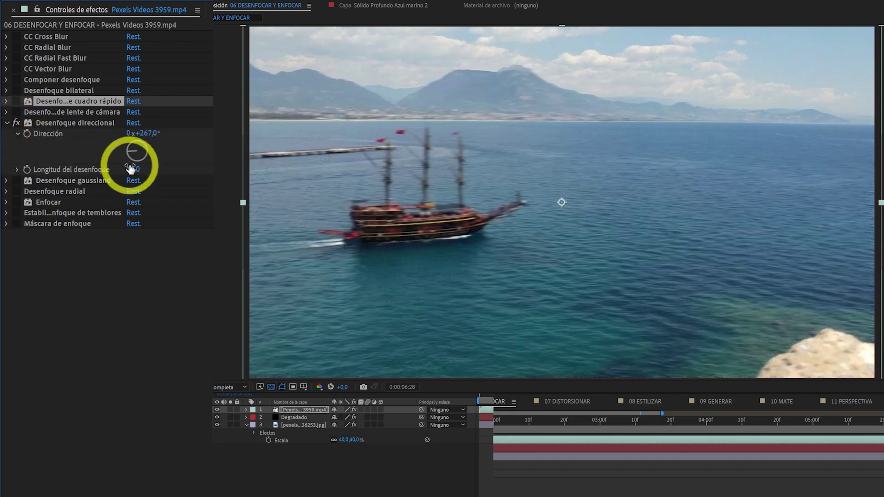
pyautogui.moveTo(131, 155)
pyautogui.mouseDown()
pyautogui.moveTo(145, 127)
pyautogui.moveTo(162, 130)
pyautogui.moveTo(155, 159)
pyautogui.moveTo(124, 164)
pyautogui.moveTo(125, 152)
pyautogui.mouseUp()
pyautogui.click(16, 123)
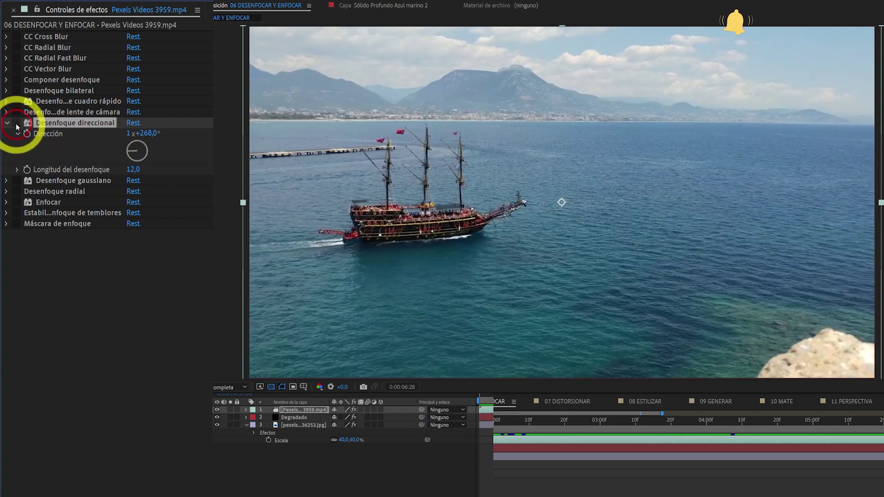
pyautogui.click(8, 124)
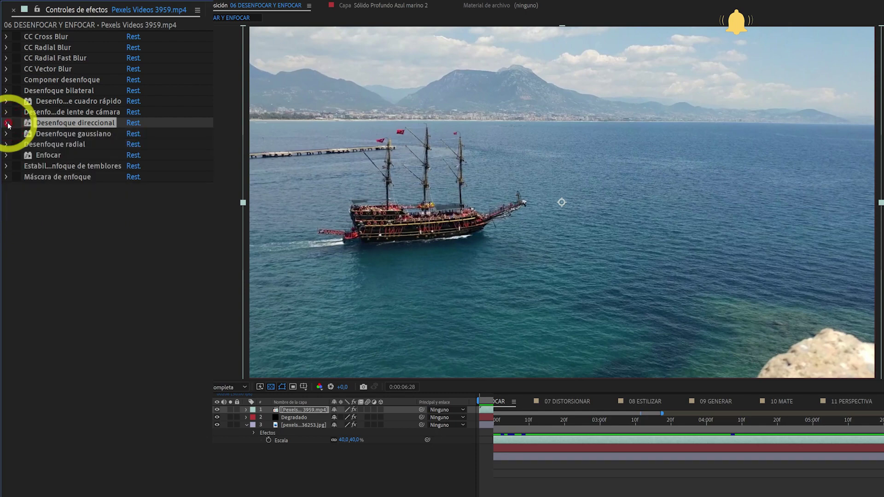
# Preview Desenfoque gaussiano on the ship footage, review its blur amount and dimension settings, and turn the effect off
pyautogui.click(53, 138)
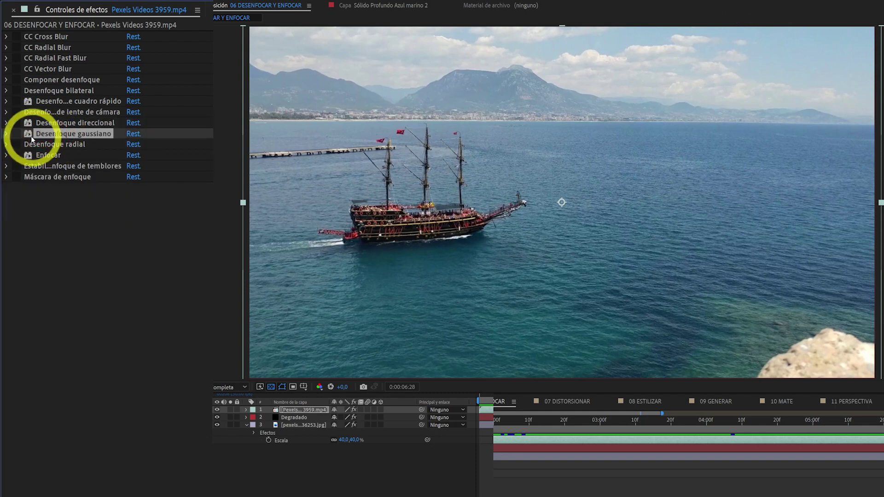
pyautogui.click(17, 134)
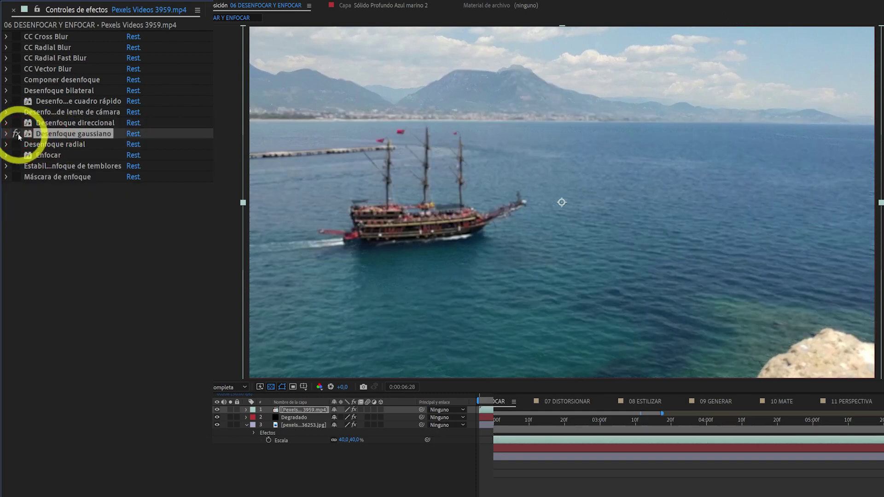
pyautogui.click(6, 134)
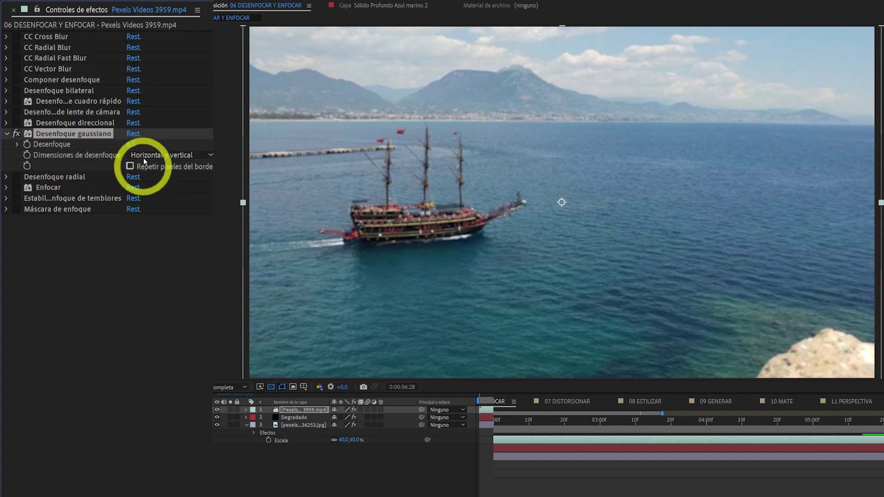
pyautogui.click(18, 136)
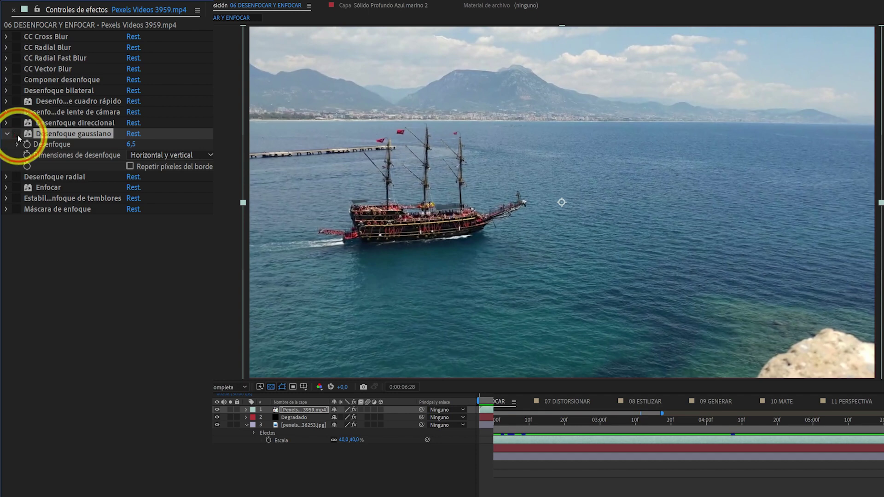
# Compare the ship footage with and without Desenfoque gaussiano, leaving the effect off and its settings collapsed
pyautogui.click(18, 136)
pyautogui.click(17, 135)
pyautogui.click(9, 135)
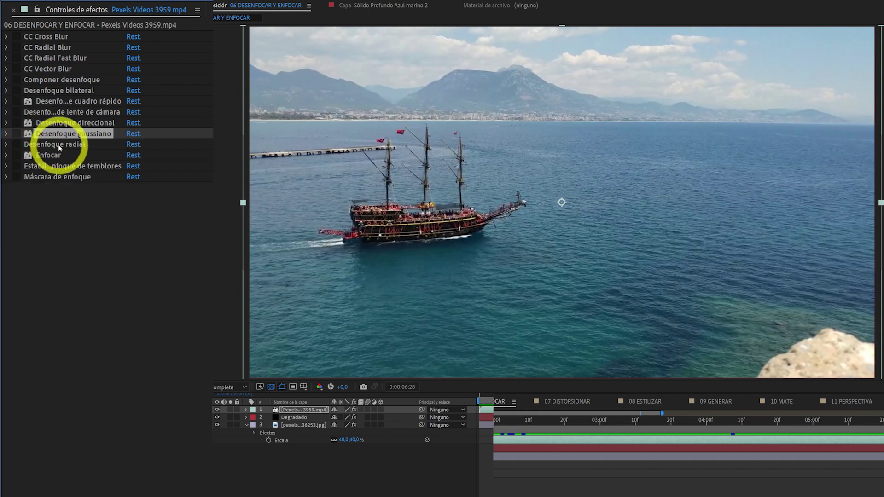
# Preview Desenfoque radial on the ship footage and turn the effect off again
pyautogui.click(52, 146)
pyautogui.click(18, 146)
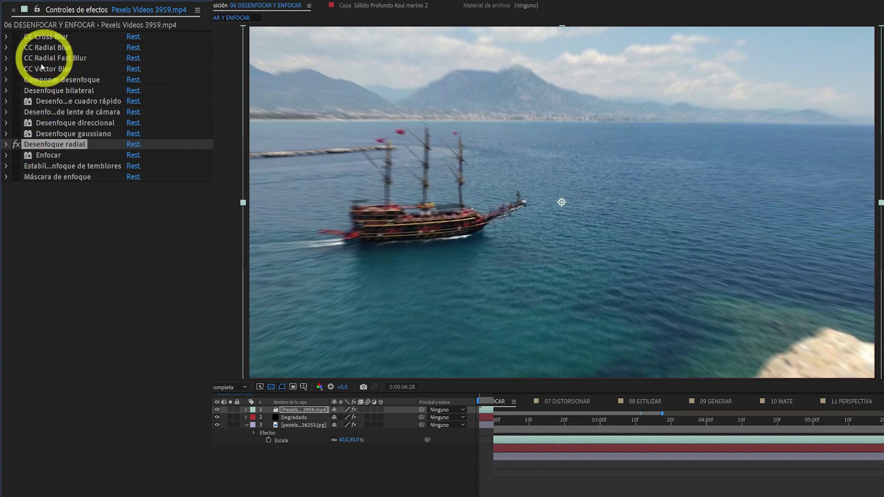
pyautogui.click(17, 146)
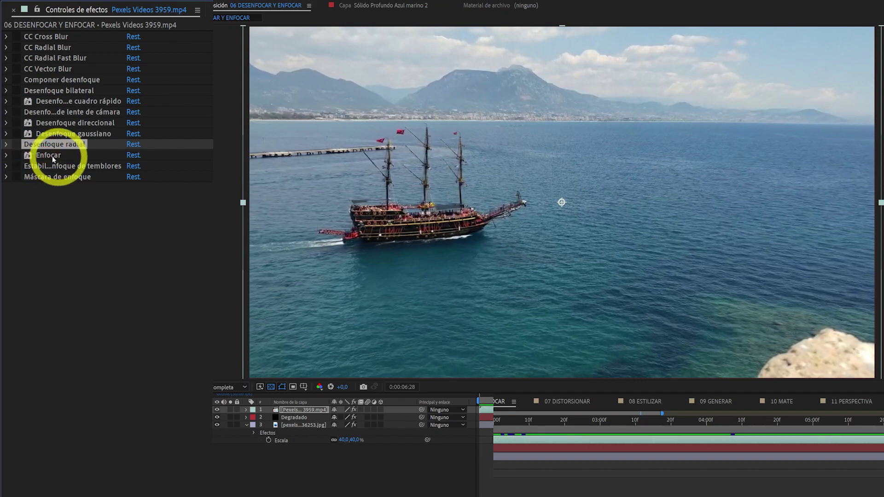
# Compare the ship footage with and without Enfocar, leaving the effect off
pyautogui.click(16, 157)
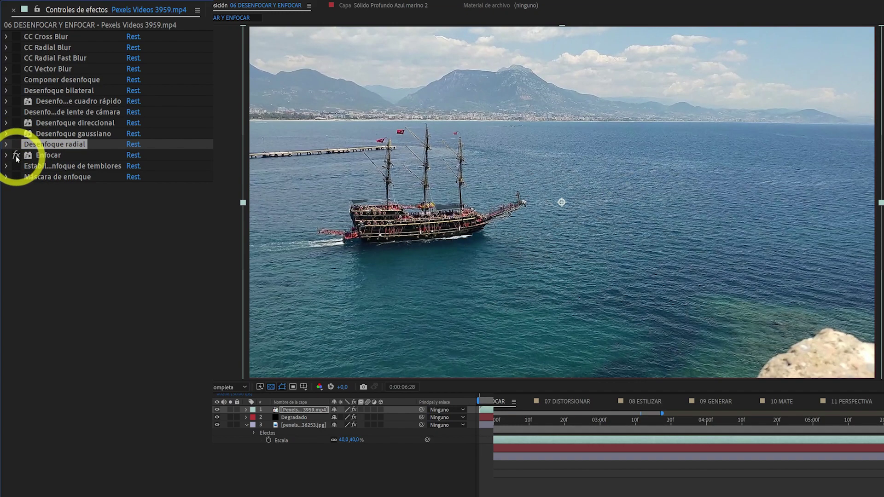
pyautogui.click(17, 158)
pyautogui.click(16, 158)
# Preview the camera-shake deblur effect below Enfocar and glance at its settings, leaving them collapsed
pyautogui.click(42, 166)
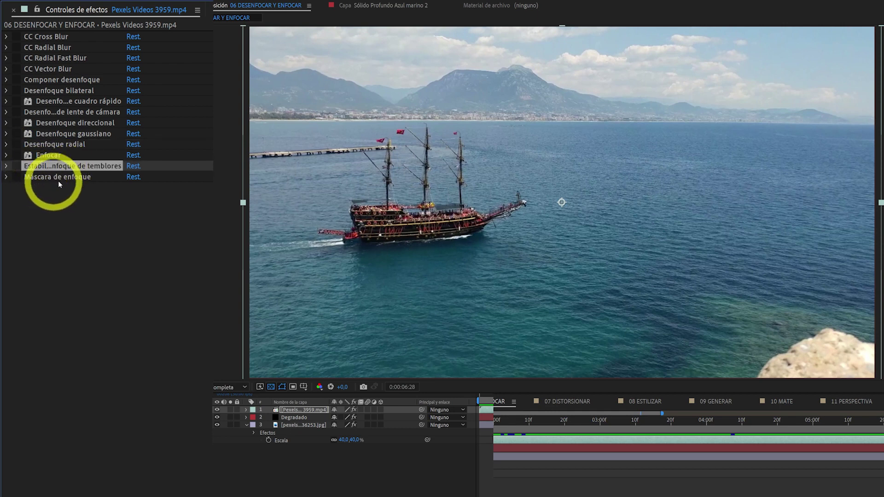
pyautogui.click(17, 168)
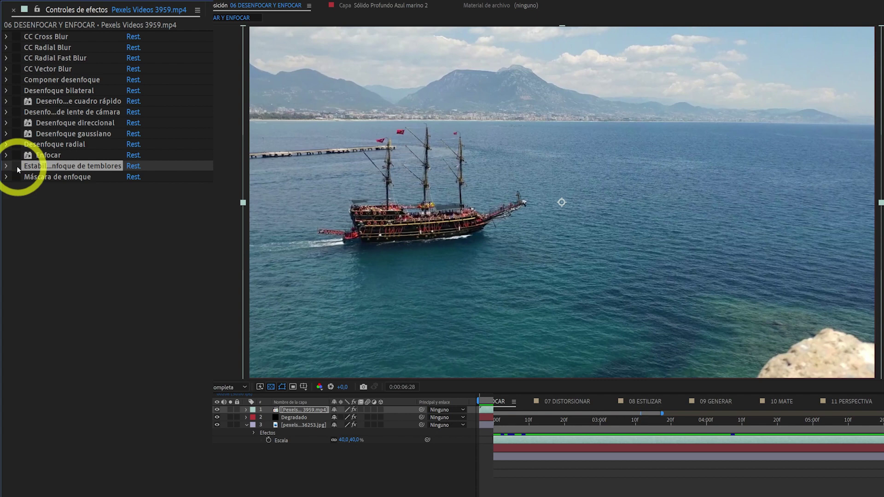
pyautogui.click(18, 167)
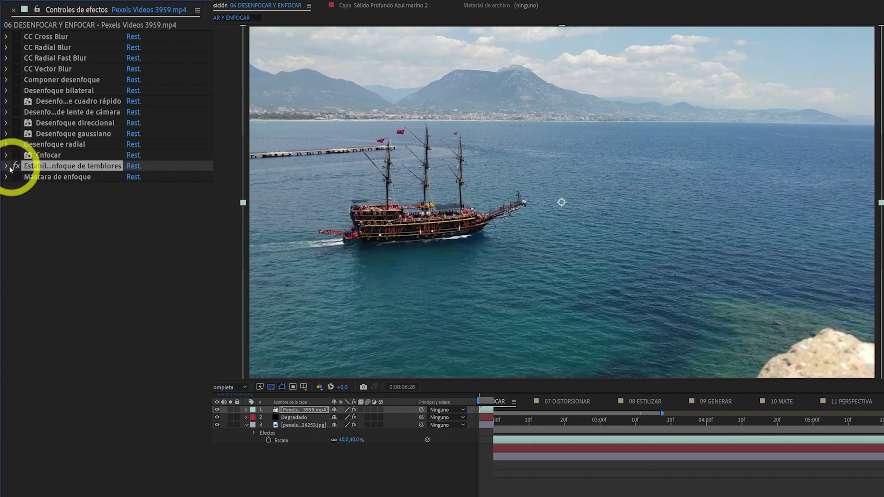
pyautogui.click(7, 167)
pyautogui.click(7, 168)
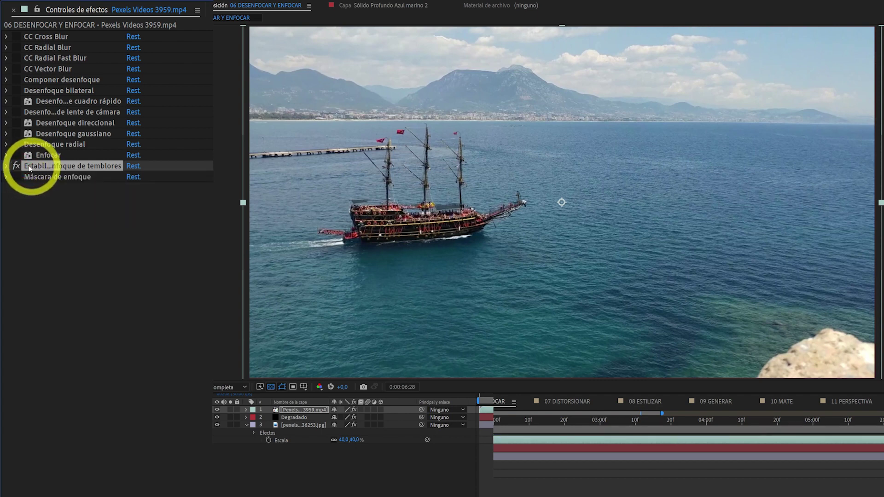
# Preview Máscara de enfoque, view its Nivel, Radio and Umbral settings, and compare the footage with and without it
pyautogui.click(65, 180)
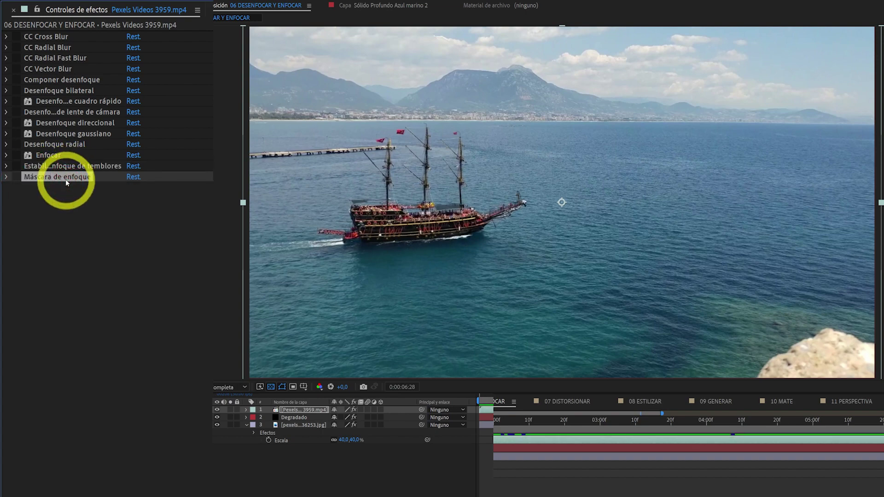
pyautogui.click(16, 177)
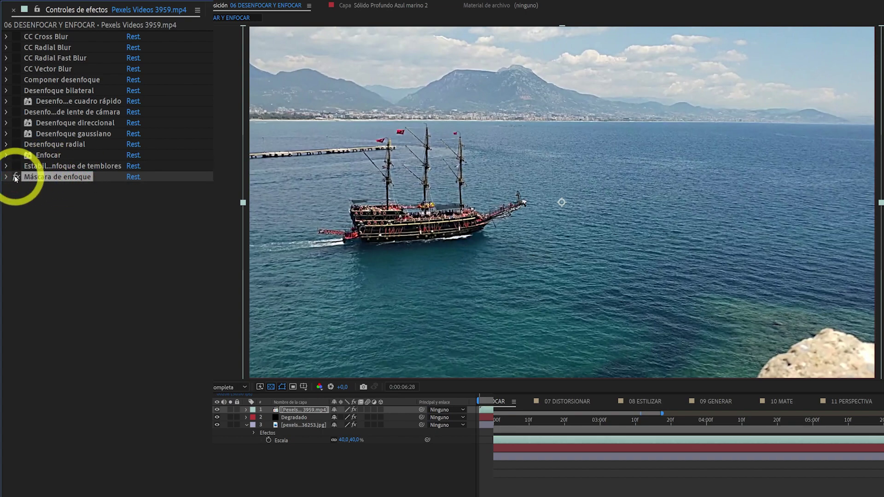
pyautogui.click(6, 178)
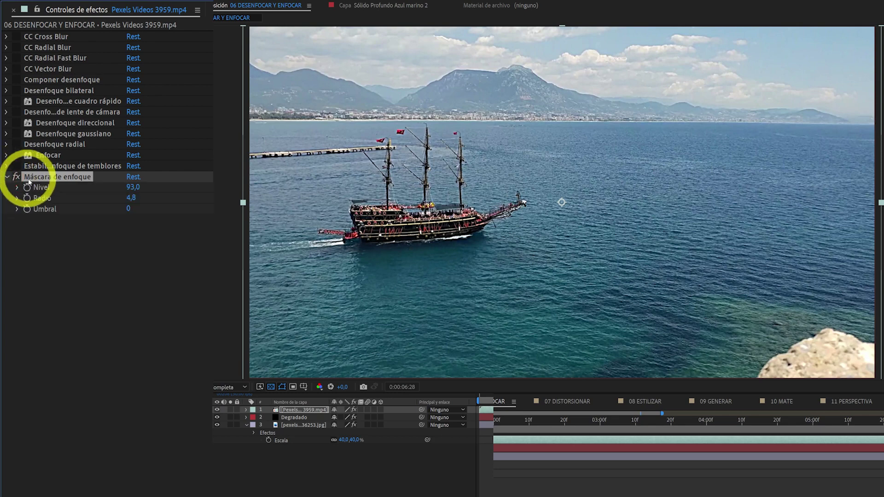
pyautogui.click(16, 177)
pyautogui.click(16, 178)
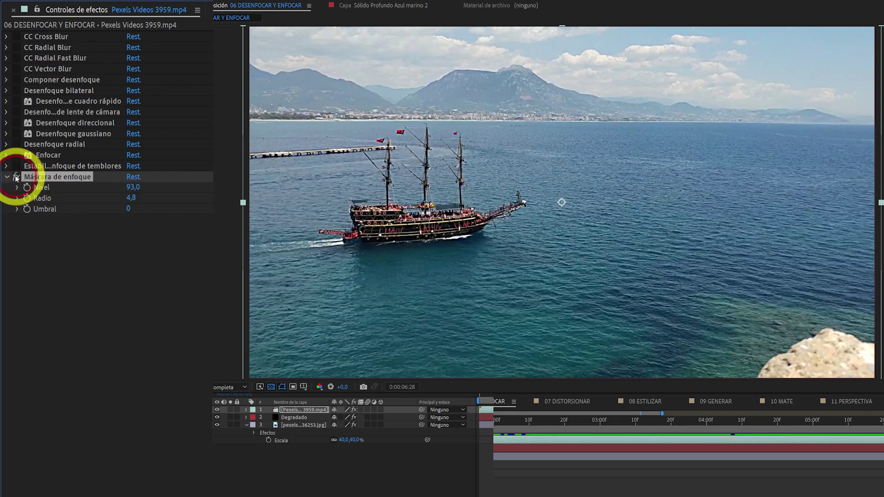
pyautogui.click(16, 177)
pyautogui.click(16, 177)
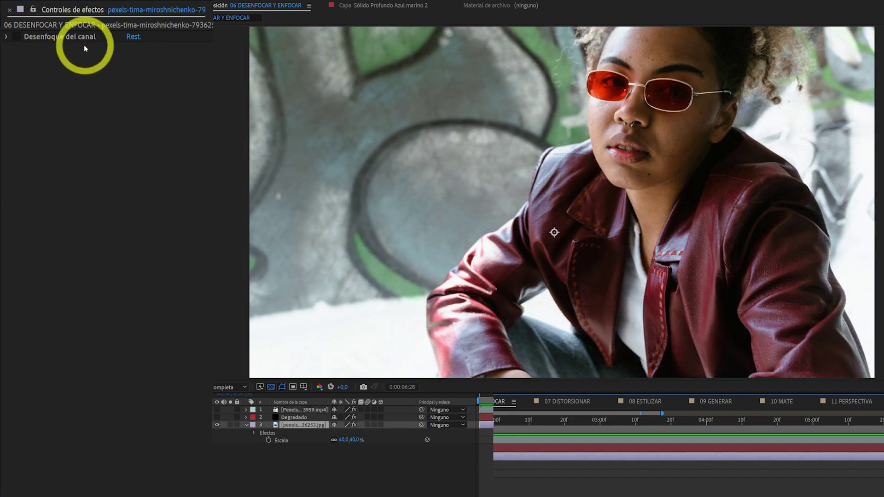
# Try Difuminación del rojo at 74,0 in Desenfoque del canal on the portrait, reset the effect, and adjust Difuminación del verde
pyautogui.click(55, 38)
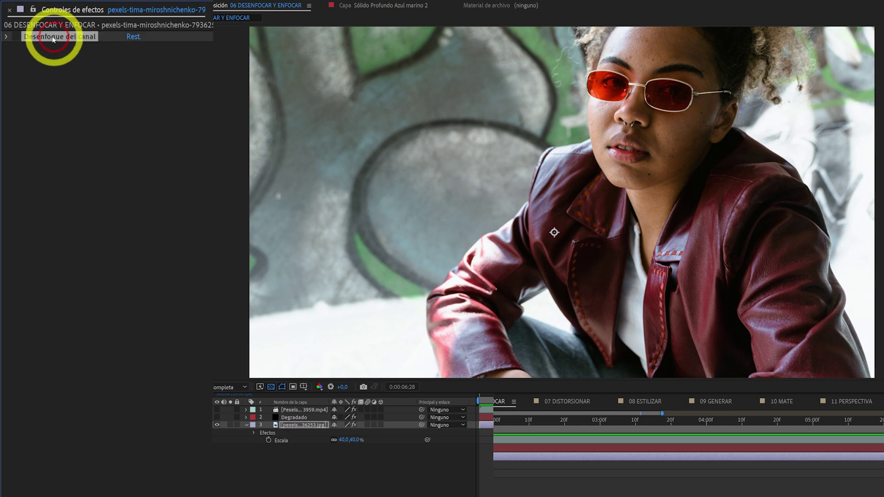
pyautogui.click(5, 37)
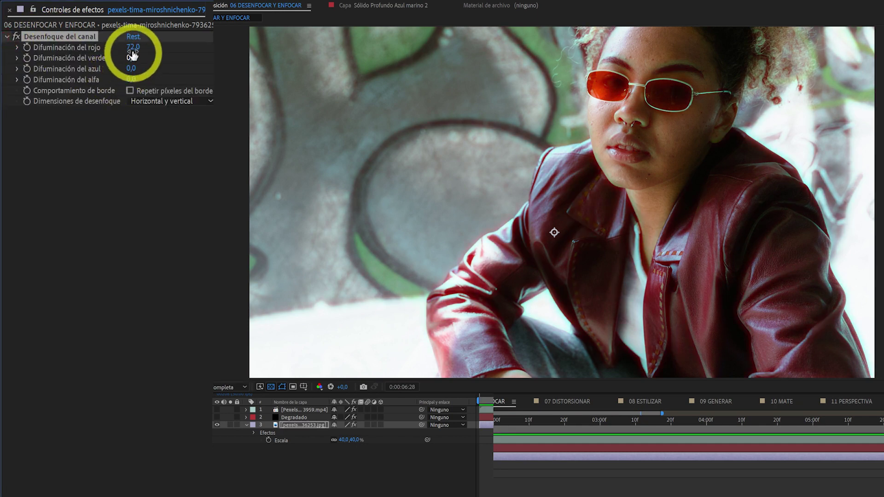
pyautogui.moveTo(135, 48)
pyautogui.mouseDown()
pyautogui.moveTo(118, 48)
pyautogui.moveTo(136, 48)
pyautogui.mouseUp()
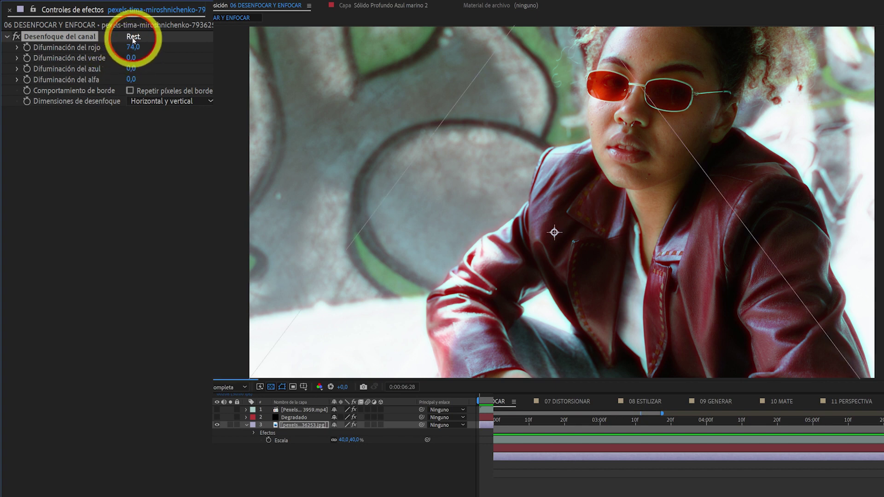
pyautogui.click(134, 37)
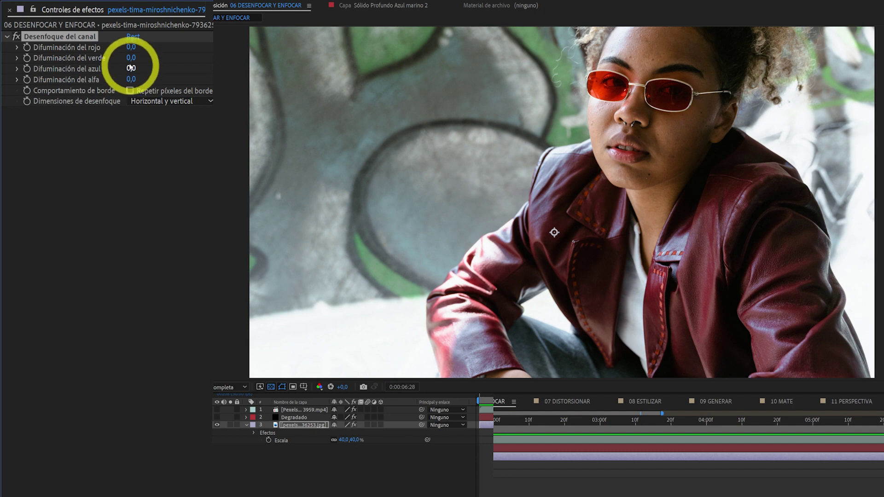
pyautogui.moveTo(131, 58)
pyautogui.mouseDown()
pyautogui.moveTo(156, 59)
pyautogui.moveTo(117, 60)
pyautogui.mouseUp()
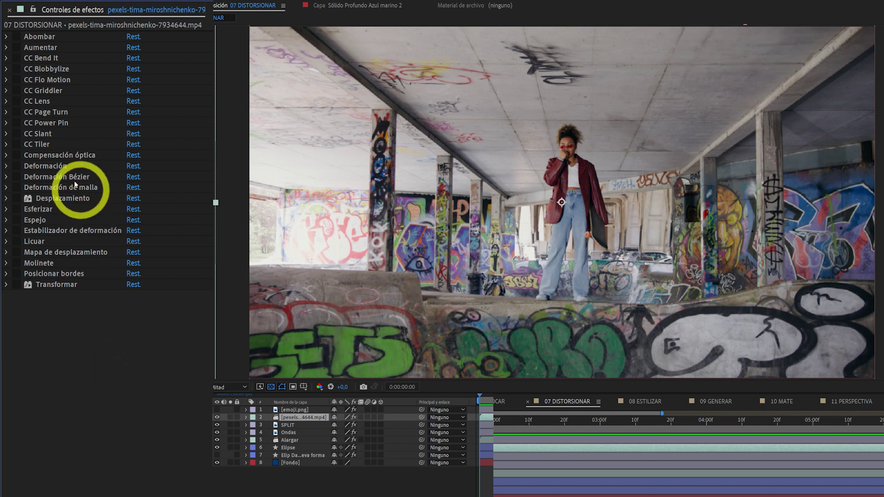
# Compare the graffiti footage with and without Abombar several times, leaving the effect off
pyautogui.click(16, 37)
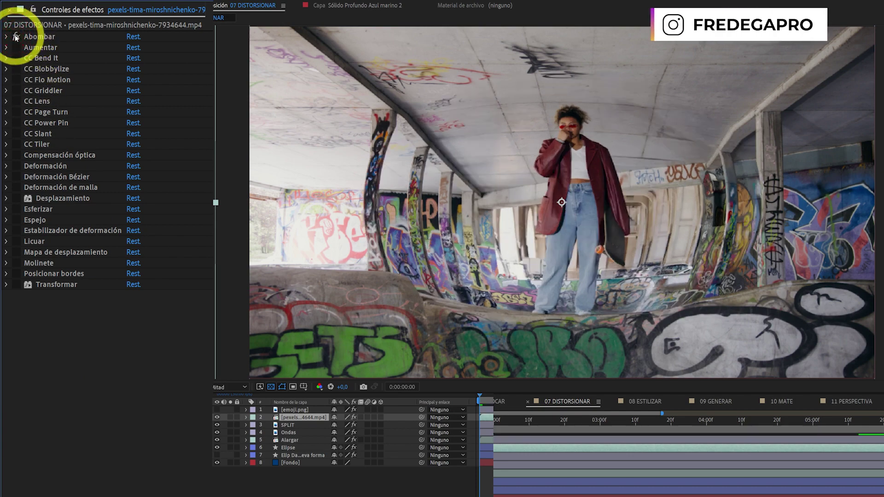
pyautogui.click(16, 38)
pyautogui.click(16, 37)
pyautogui.click(16, 37)
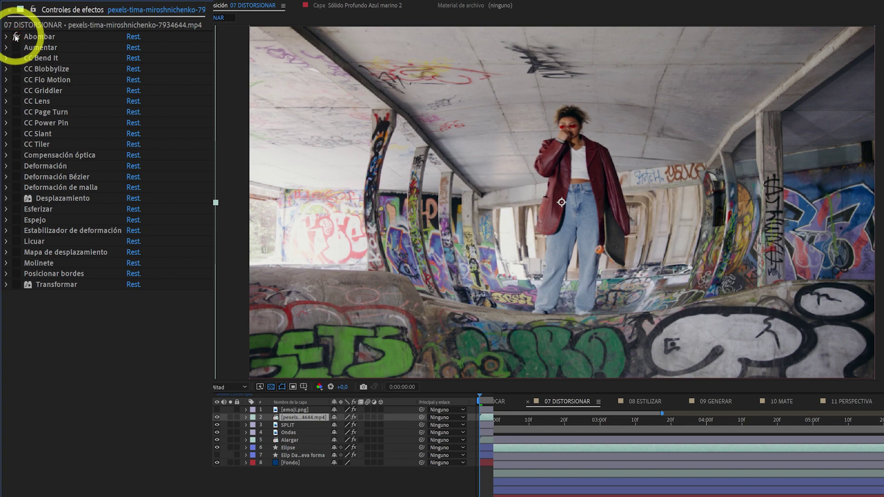
pyautogui.click(16, 36)
pyautogui.click(16, 37)
pyautogui.click(16, 37)
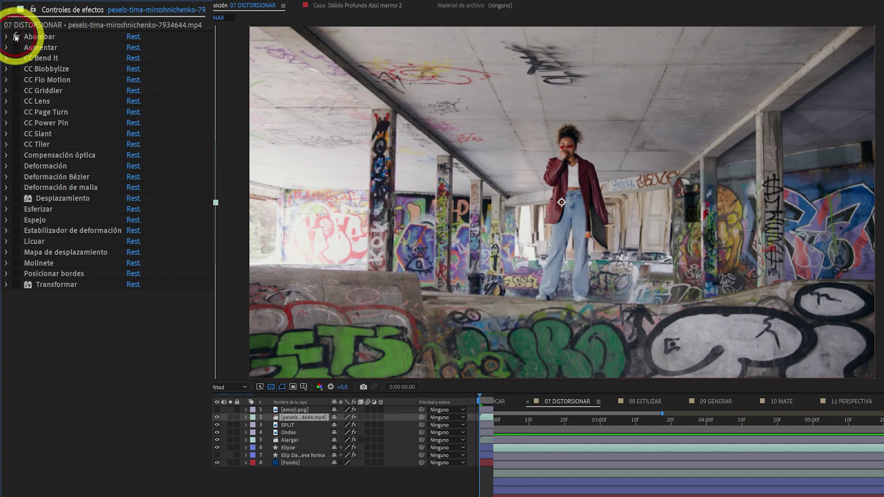
pyautogui.click(17, 37)
pyautogui.click(16, 37)
pyautogui.click(16, 36)
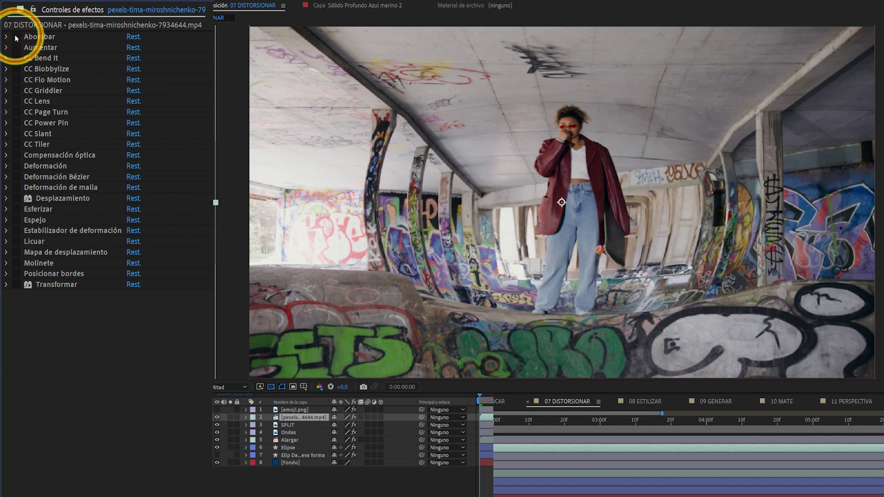
pyautogui.click(16, 37)
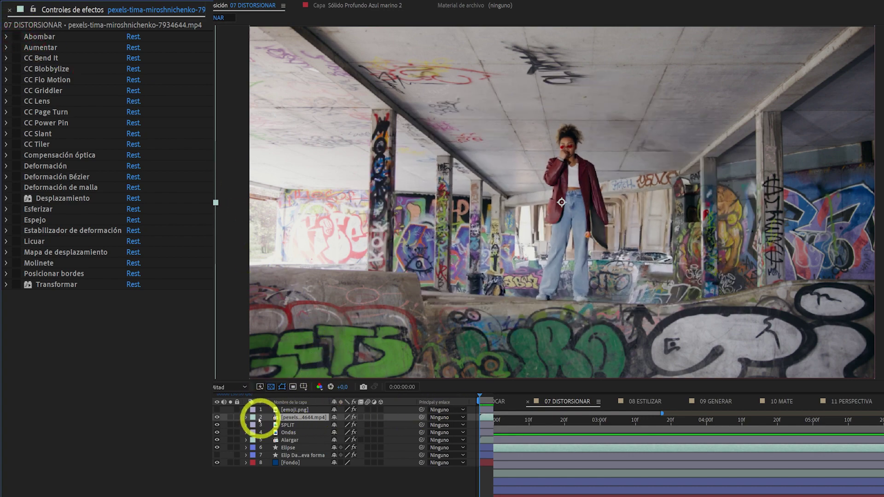
# Show the emoji.png layer and compare it with and without its Abombar effect
pyautogui.click(217, 410)
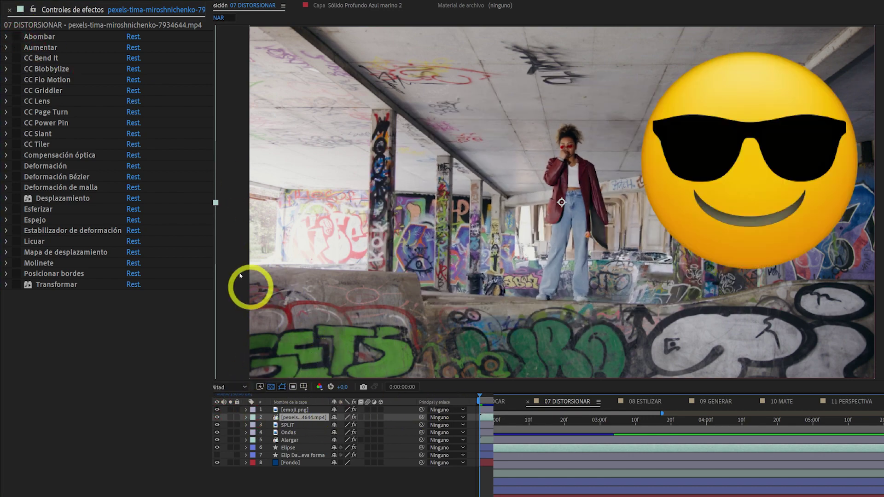
pyautogui.click(294, 410)
pyautogui.click(19, 38)
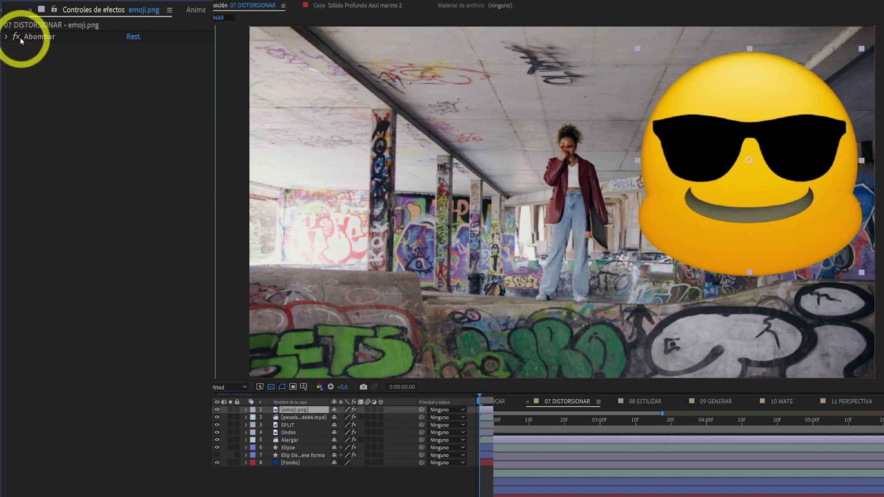
pyautogui.click(19, 38)
pyautogui.click(19, 38)
pyautogui.click(20, 38)
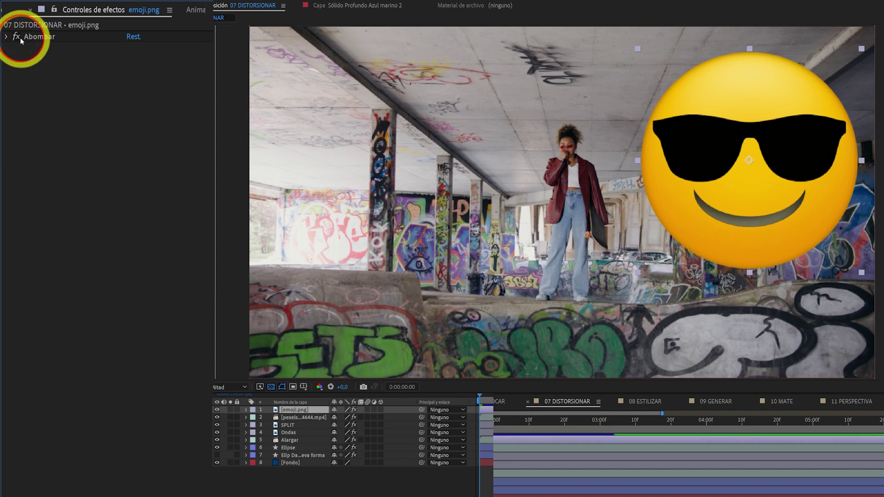
pyautogui.click(19, 37)
pyautogui.click(20, 37)
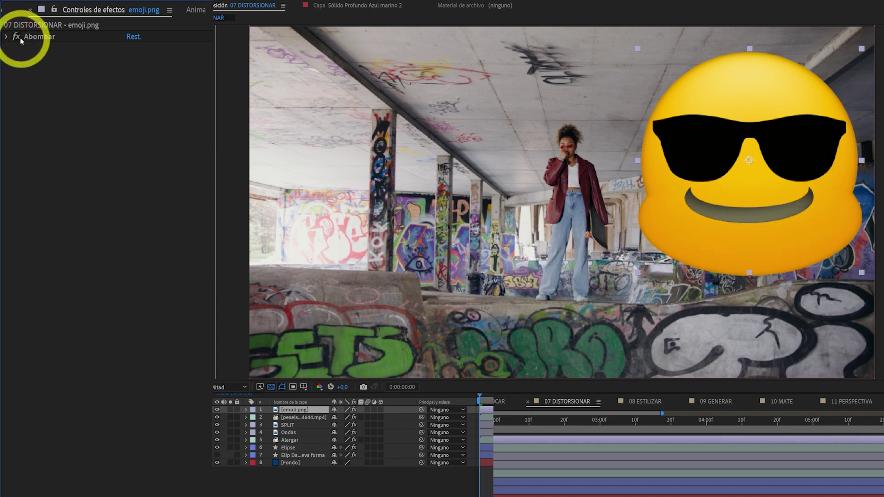
pyautogui.click(20, 37)
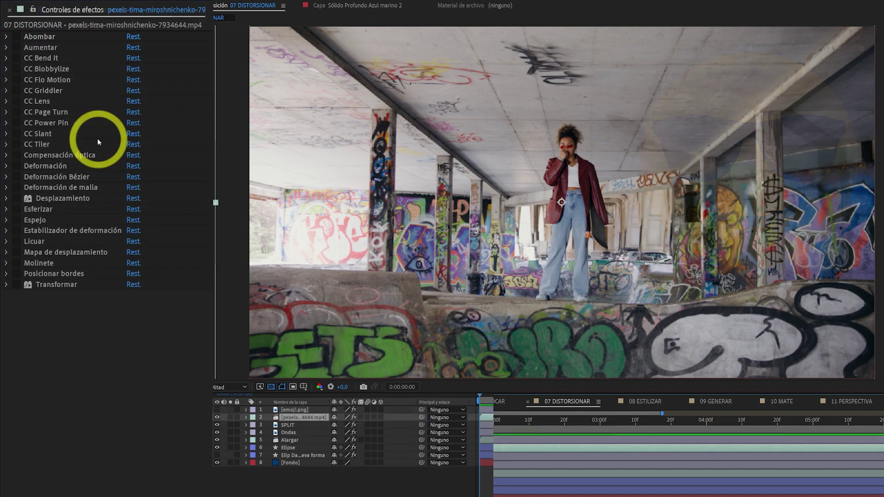
# Enable Aumentar on the graffiti footage, try Forma as Círculo before restoring Cuadrado, and set Aumento to 190,0 with Centrar at 2279,0,815,0
pyautogui.click(17, 48)
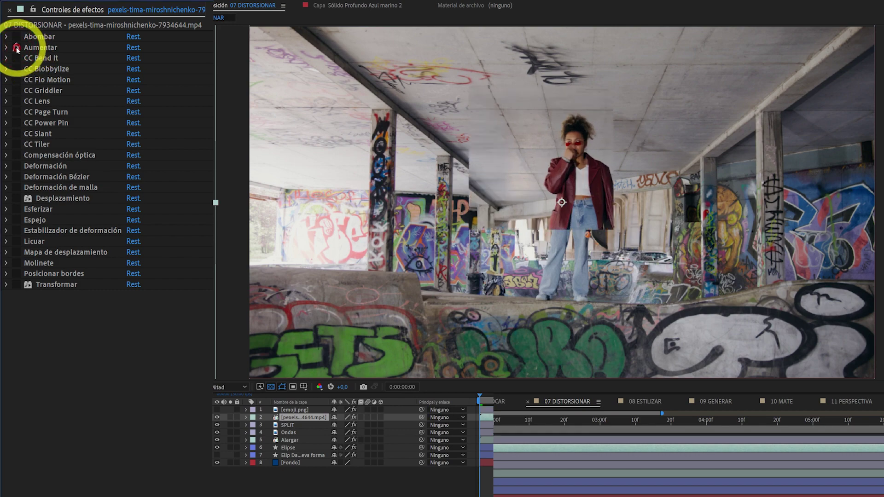
pyautogui.click(6, 47)
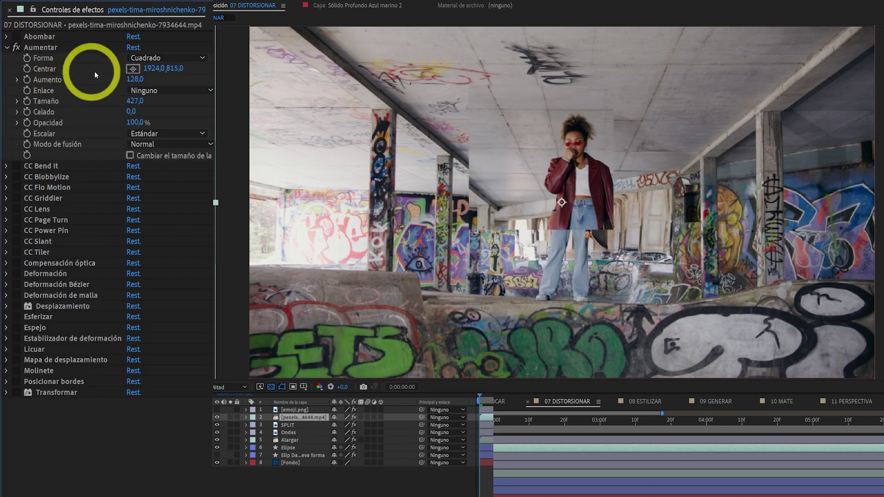
pyautogui.click(165, 58)
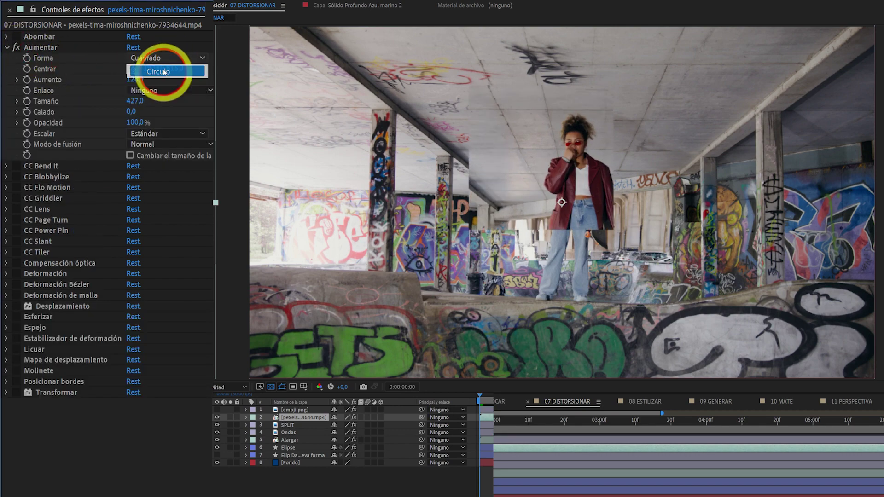
pyautogui.click(159, 71)
pyautogui.click(165, 59)
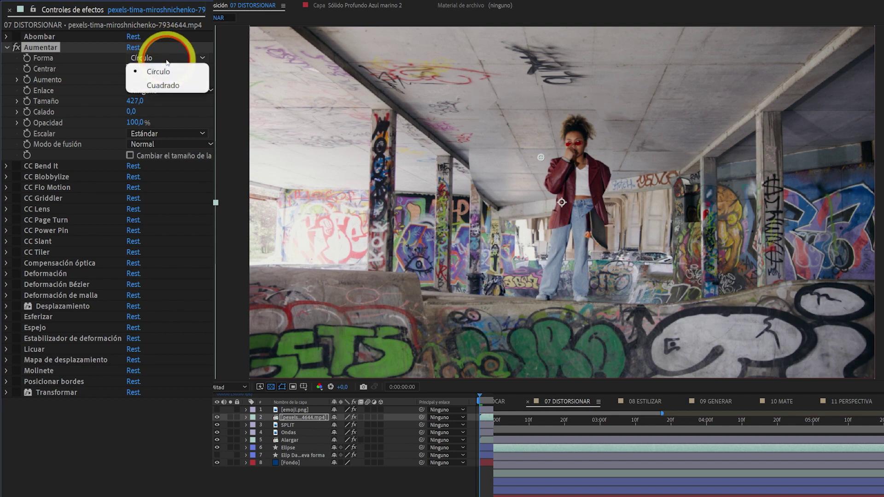
pyautogui.click(164, 85)
pyautogui.moveTo(134, 81); pyautogui.dragTo(291, 68)
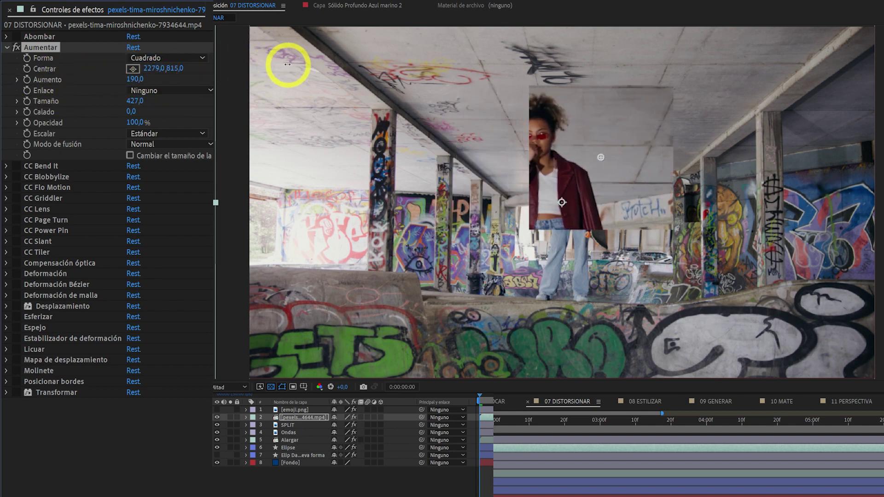
# Compare the graffiti footage with and without the Aumentar magnification, leaving the effect off and collapsed
pyautogui.click(16, 47)
pyautogui.click(16, 48)
pyautogui.click(16, 48)
pyautogui.click(16, 47)
pyautogui.click(16, 47)
pyautogui.click(4, 48)
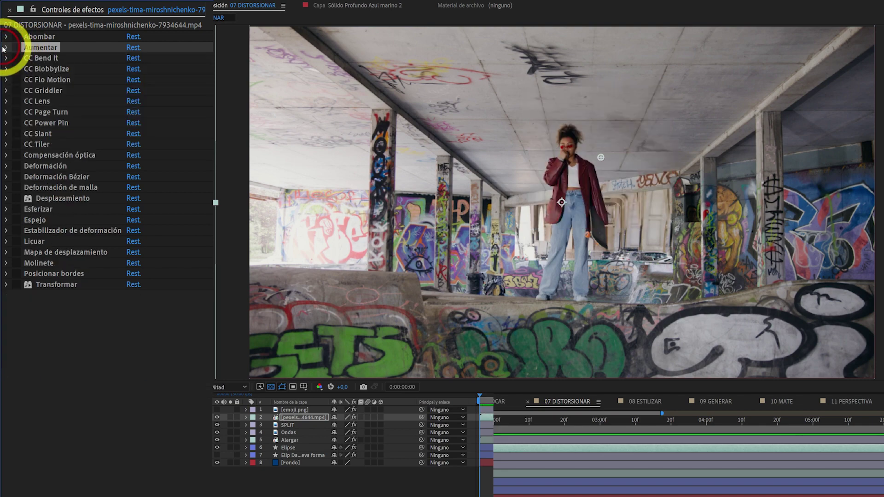
# Compare the graffiti footage with and without CC Bend It, set Bend to -1,0, and leave the effect off and collapsed
pyautogui.click(48, 62)
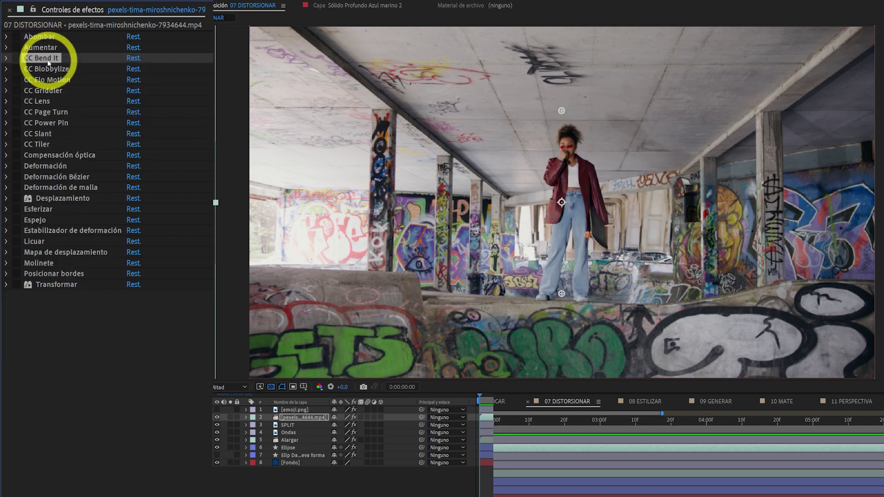
pyautogui.click(15, 59)
pyautogui.click(16, 59)
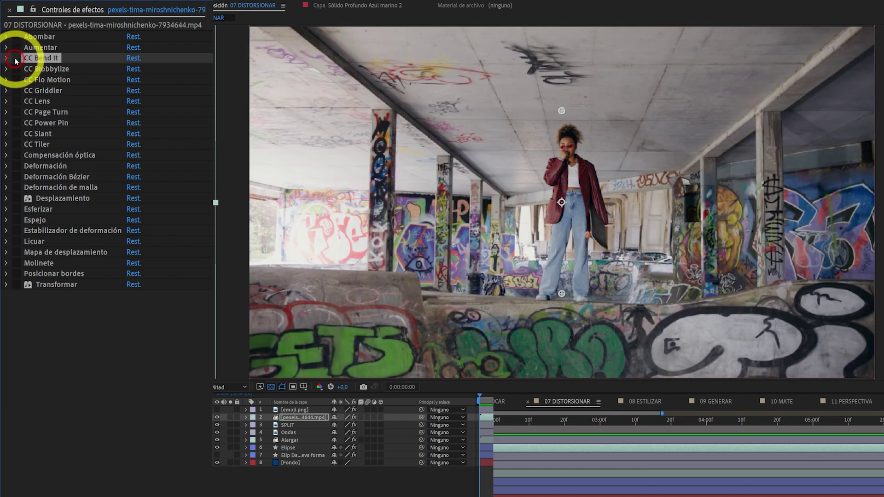
pyautogui.click(16, 59)
pyautogui.click(6, 58)
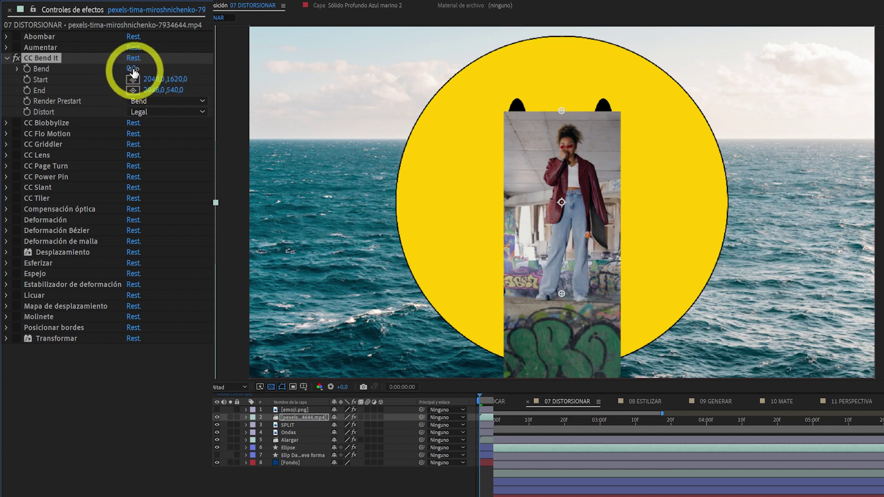
pyautogui.moveTo(134, 69)
pyautogui.mouseDown()
pyautogui.moveTo(158, 69)
pyautogui.moveTo(108, 90)
pyautogui.moveTo(175, 81)
pyautogui.moveTo(99, 75)
pyautogui.moveTo(158, 69)
pyautogui.moveTo(131, 70)
pyautogui.mouseUp()
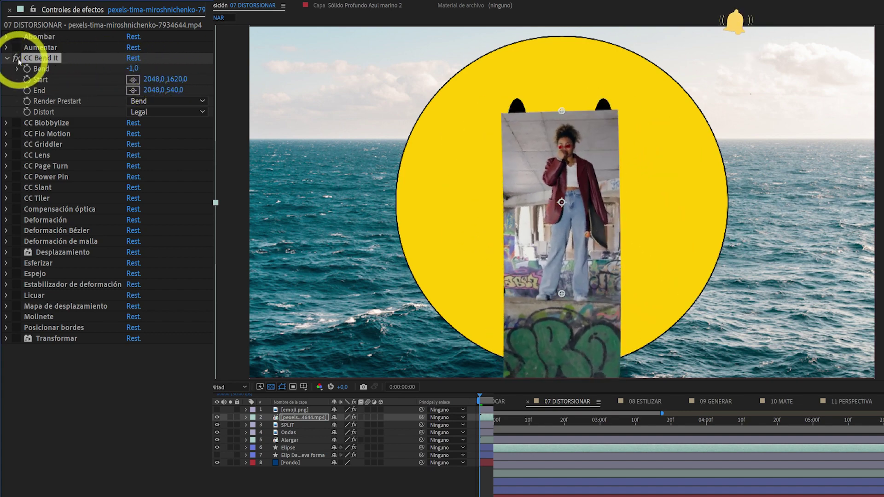
pyautogui.click(17, 60)
pyautogui.click(7, 58)
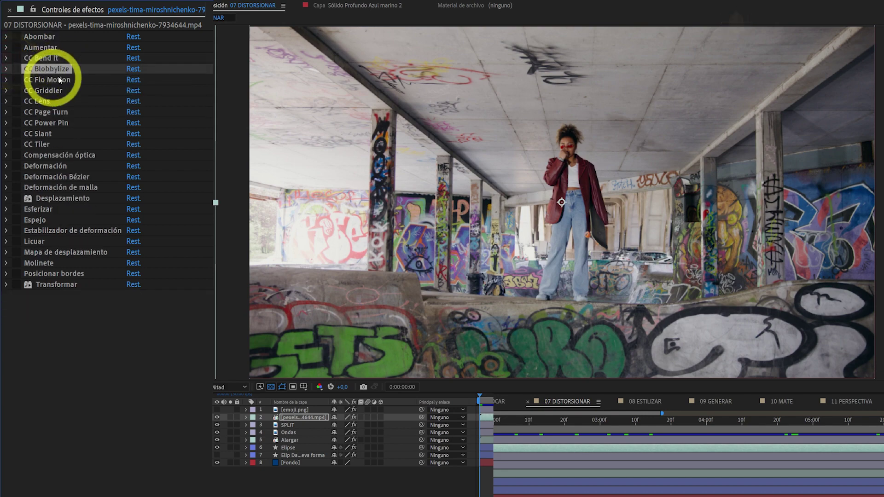
# Compare the footage with and without CC Blobbylize, leave it enabled, and change its Blob Layer to 4. Ondas before choosing 6. Elipse
pyautogui.click(15, 69)
pyautogui.click(15, 69)
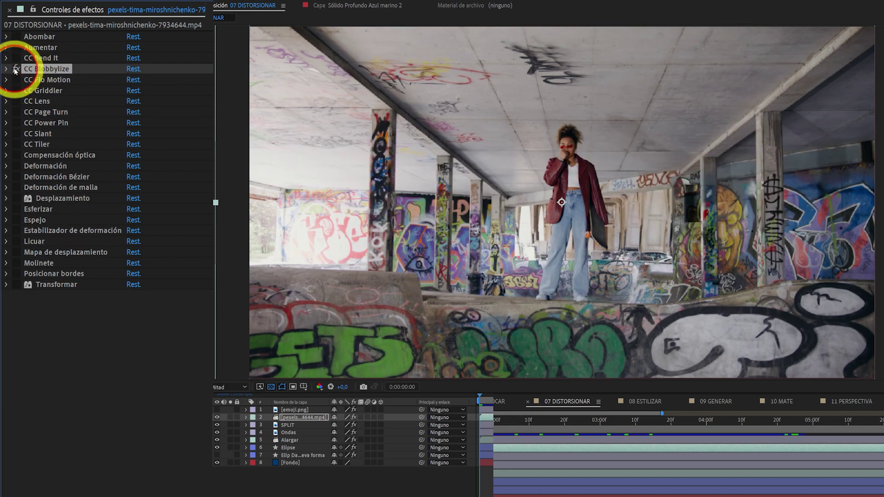
pyautogui.click(16, 69)
pyautogui.click(6, 69)
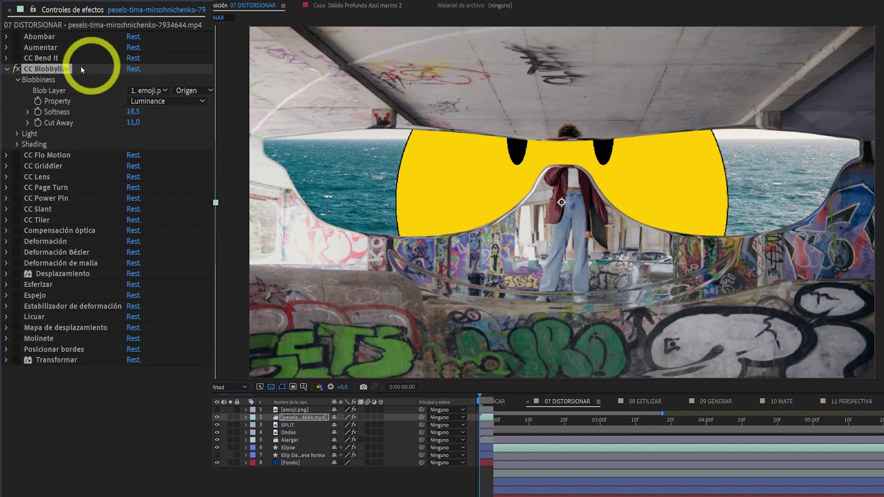
pyautogui.click(145, 90)
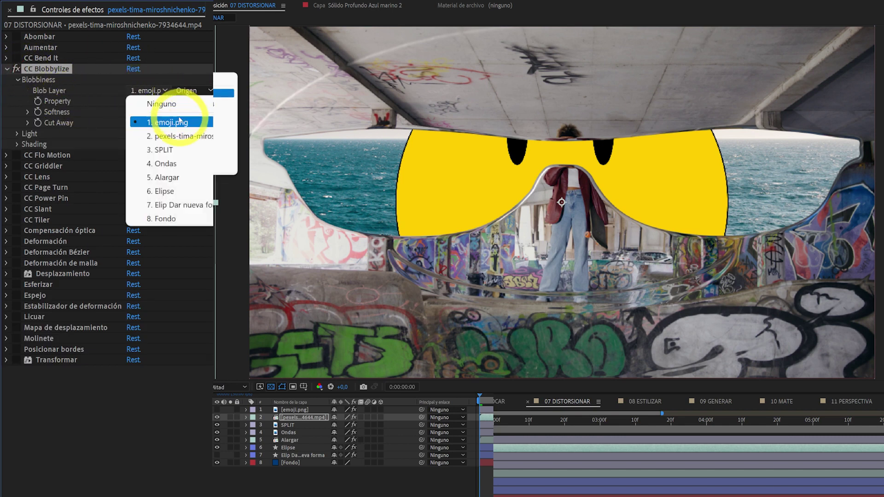
pyautogui.click(166, 163)
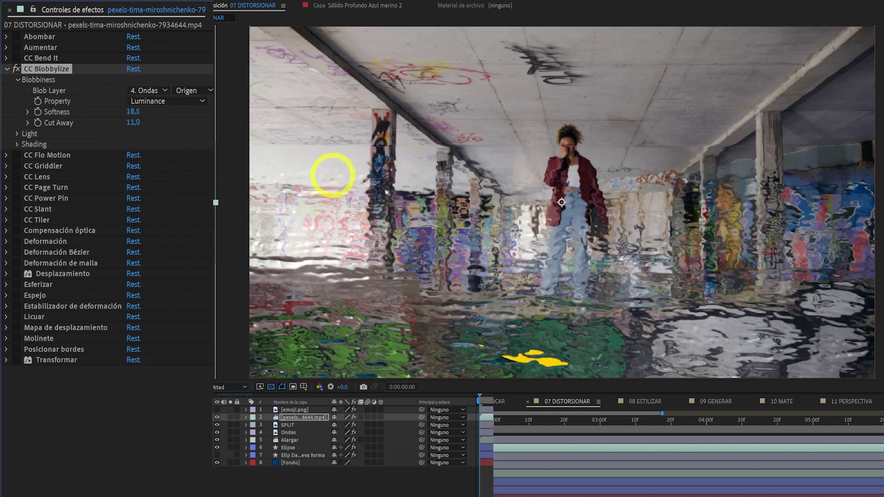
pyautogui.click(152, 94)
pyautogui.click(162, 192)
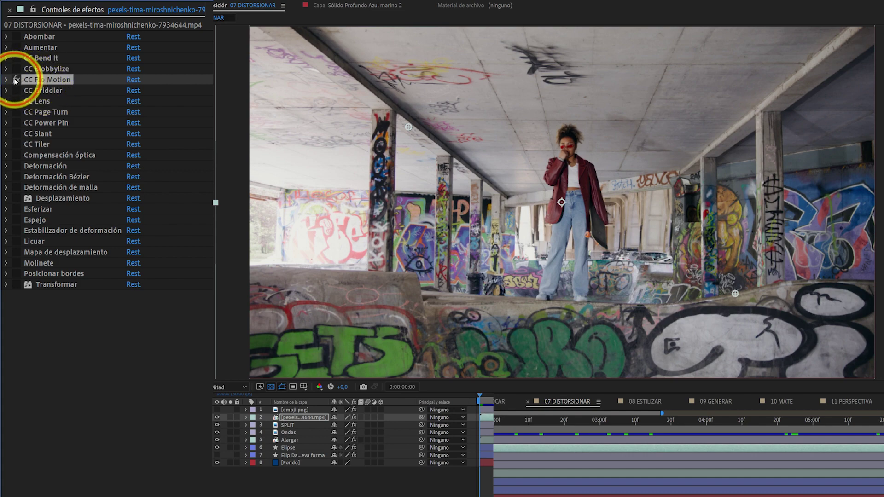
# Enable CC Flo Motion, move Knot 1 to 843,5,1233,6, reposition Knot 2 on the ceiling to the woman's right, and lower Amount 1
pyautogui.click(15, 81)
pyautogui.click(6, 81)
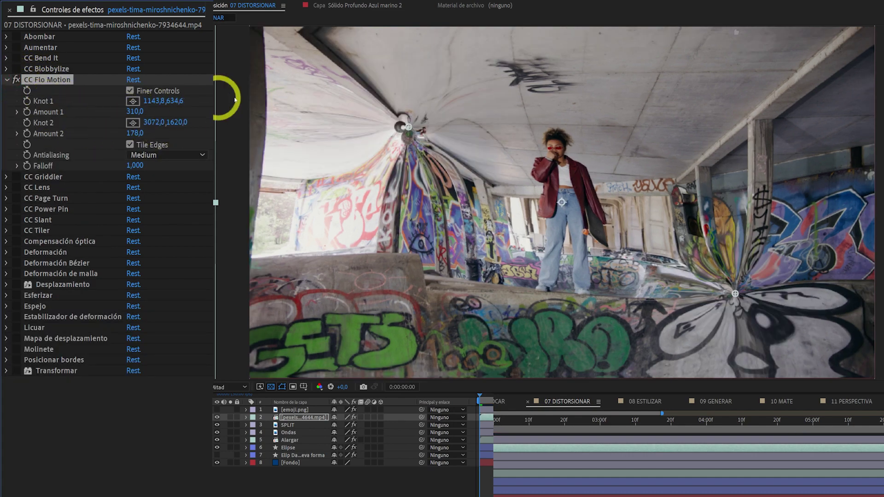
pyautogui.moveTo(408, 126); pyautogui.dragTo(358, 228)
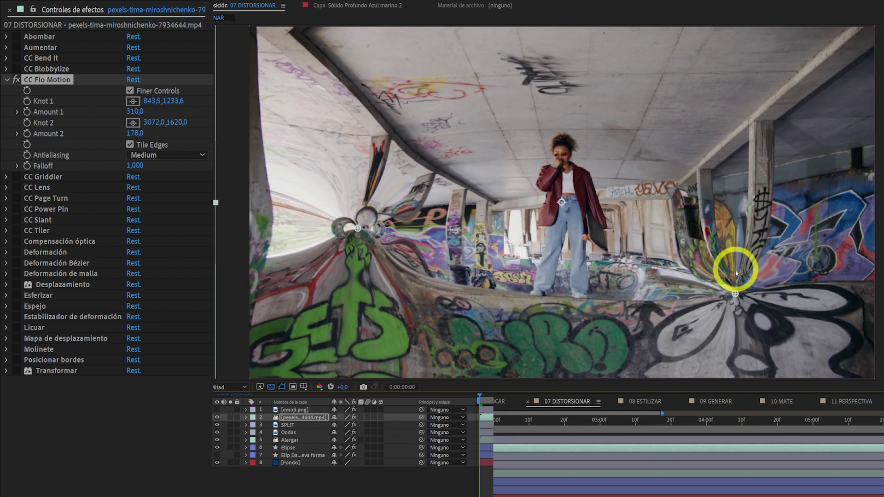
pyautogui.moveTo(736, 291); pyautogui.dragTo(689, 125)
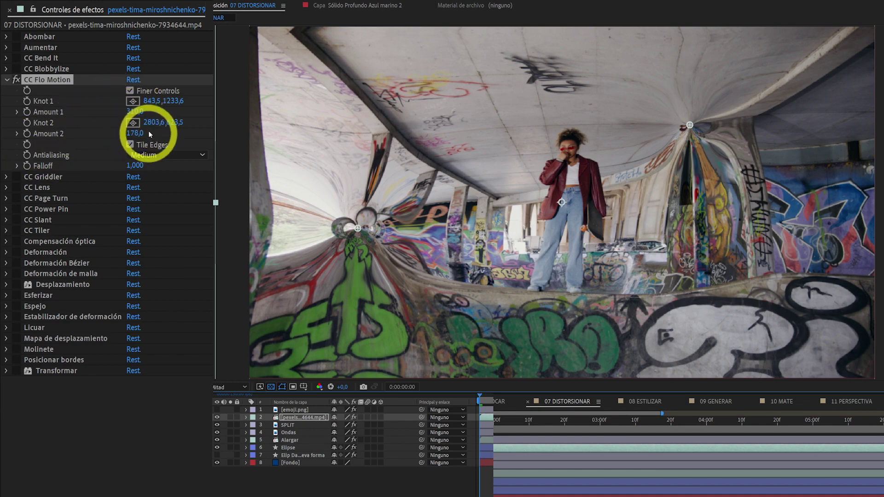
pyautogui.moveTo(143, 111); pyautogui.dragTo(50, 97)
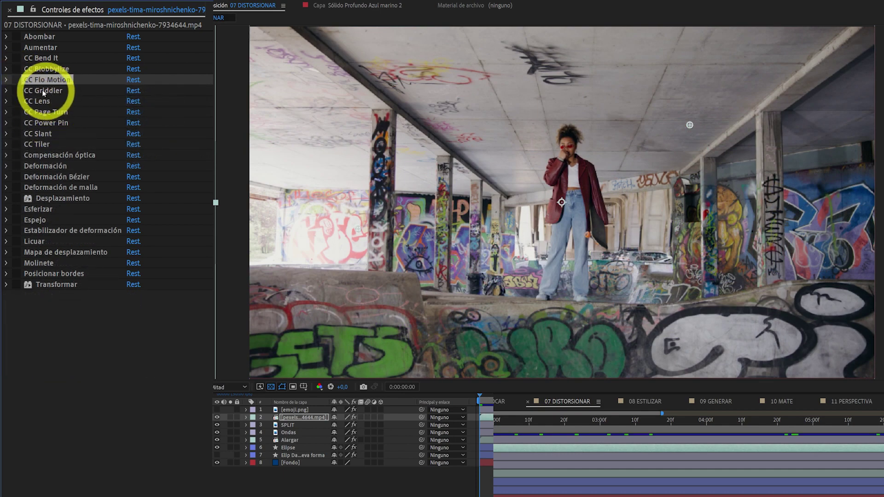
# Show the CC Griddler settings on the graffiti footage and vary its Horizontal Scale
pyautogui.click(6, 91)
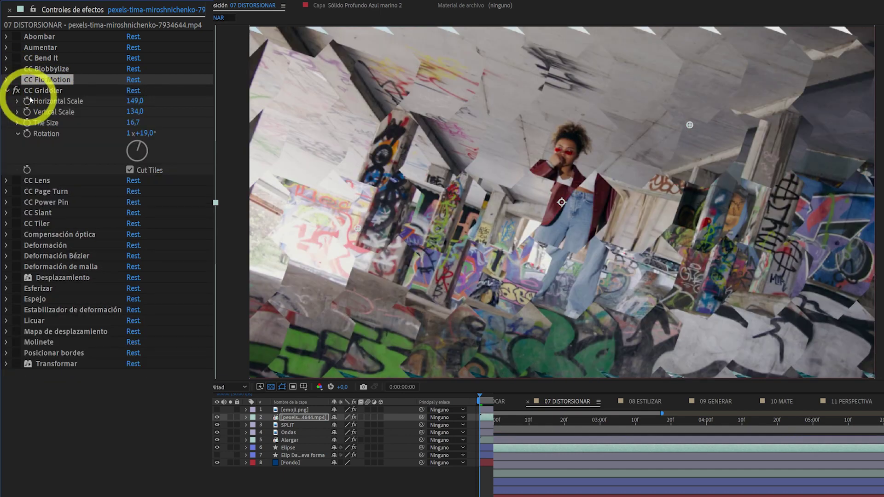
pyautogui.click(53, 92)
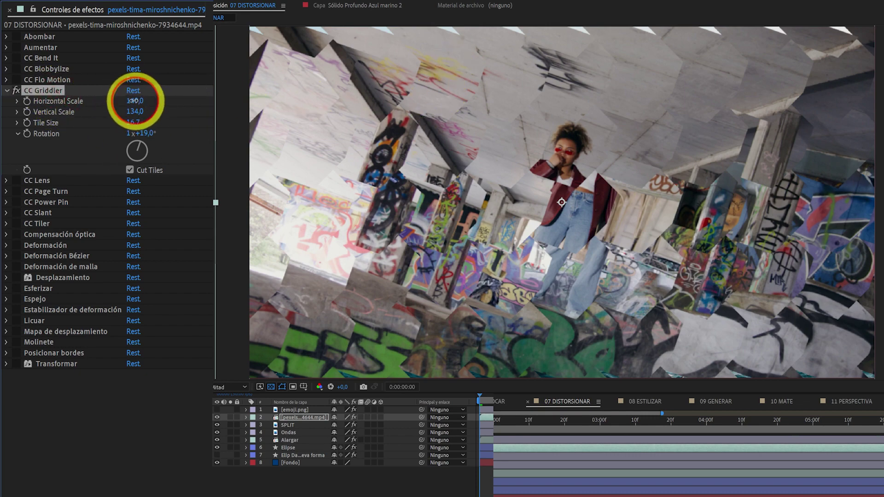
pyautogui.moveTo(138, 101)
pyautogui.mouseDown()
pyautogui.moveTo(110, 101)
pyautogui.moveTo(180, 109)
pyautogui.moveTo(138, 114)
pyautogui.mouseUp()
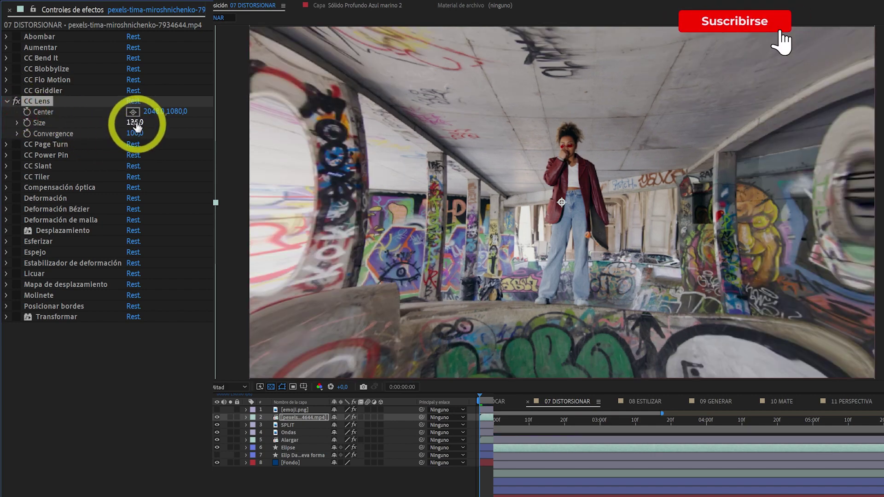
# Vary the CC Lens Convergence, trying -160,0, then enable CC Page Turn and pull its fold position across past the woman
pyautogui.moveTo(140, 133); pyautogui.dragTo(282, 98)
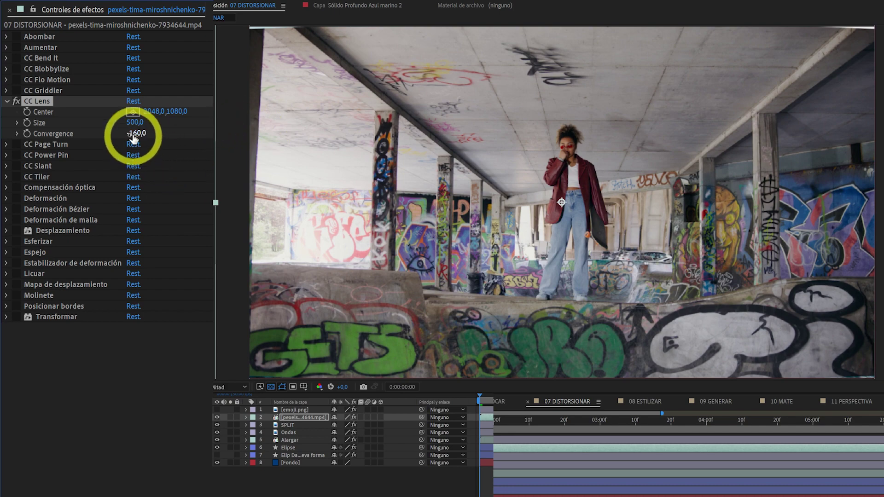
pyautogui.moveTo(134, 138); pyautogui.dragTo(399, 117)
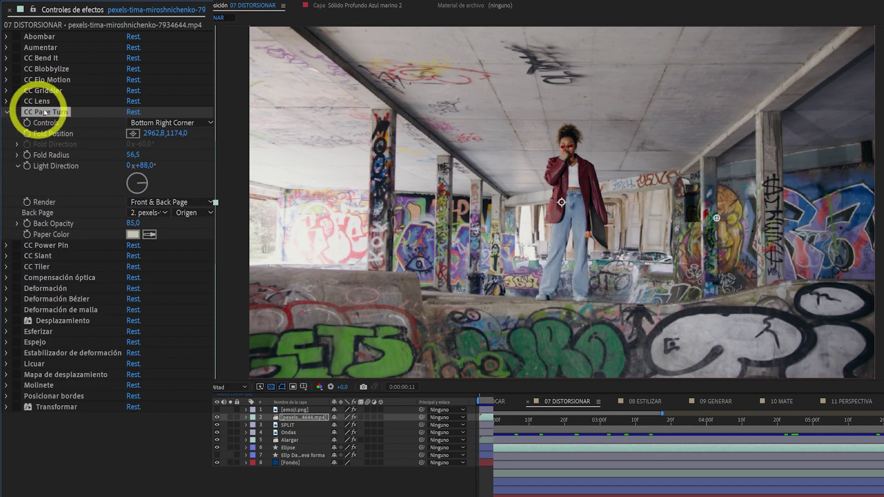
pyautogui.click(15, 112)
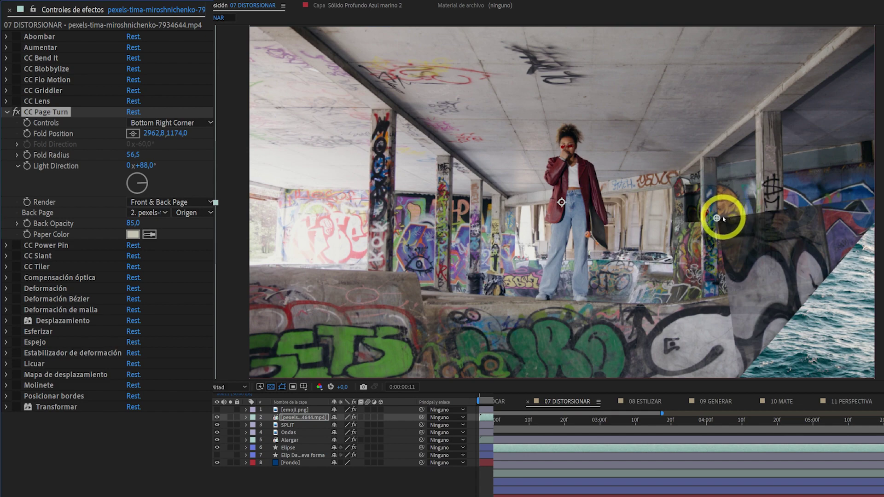
pyautogui.moveTo(717, 219); pyautogui.dragTo(473, 188)
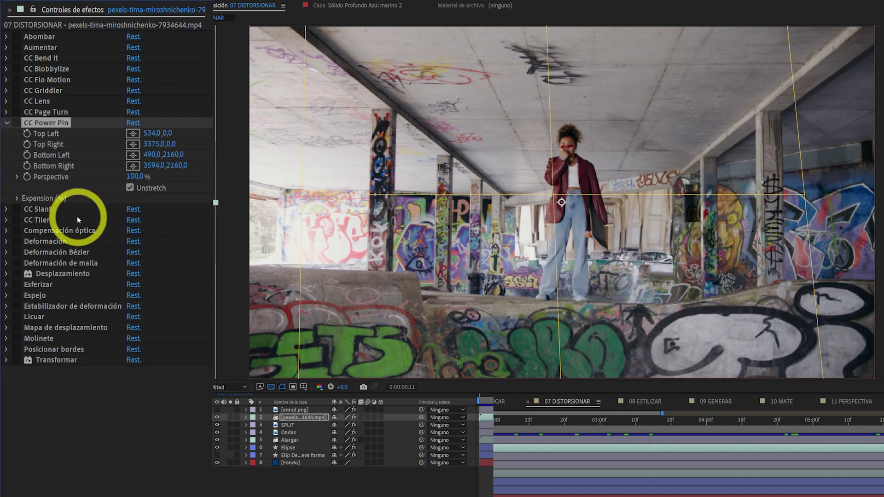
# Enable CC Power Pin and shift its Top Left corner outward, then enable CC Slant and vary the Slant amount
pyautogui.click(15, 123)
pyautogui.moveTo(164, 135); pyautogui.dragTo(12, 181)
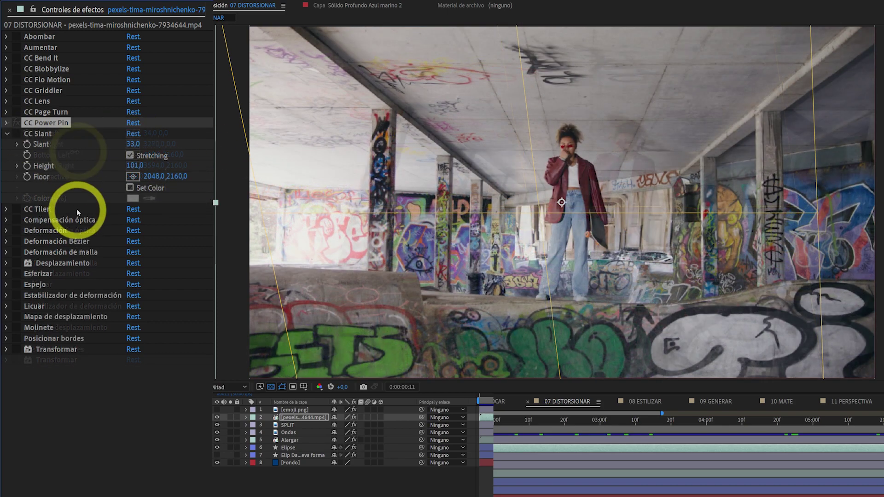
pyautogui.click(18, 134)
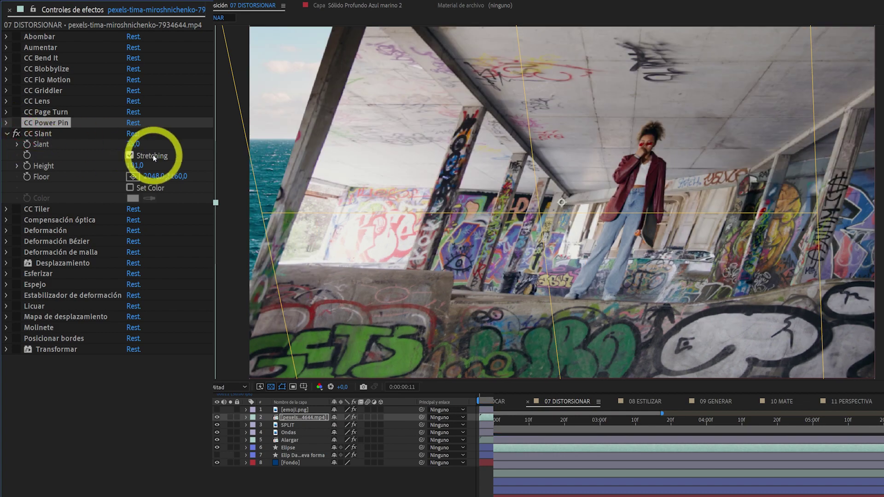
pyautogui.moveTo(140, 145)
pyautogui.mouseDown()
pyautogui.moveTo(20, 147)
pyautogui.moveTo(137, 142)
pyautogui.mouseUp()
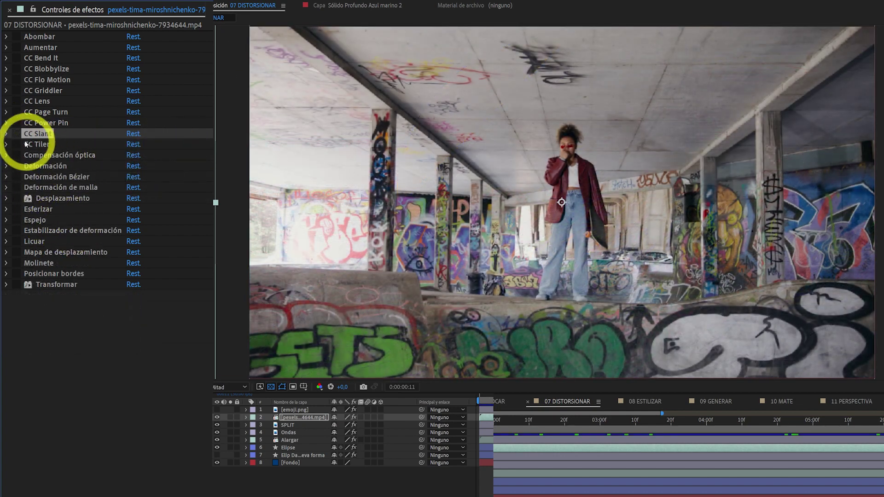
# Enable CC Tiler on the graffiti footage, expand its settings, and vary the tile scale
pyautogui.click(17, 145)
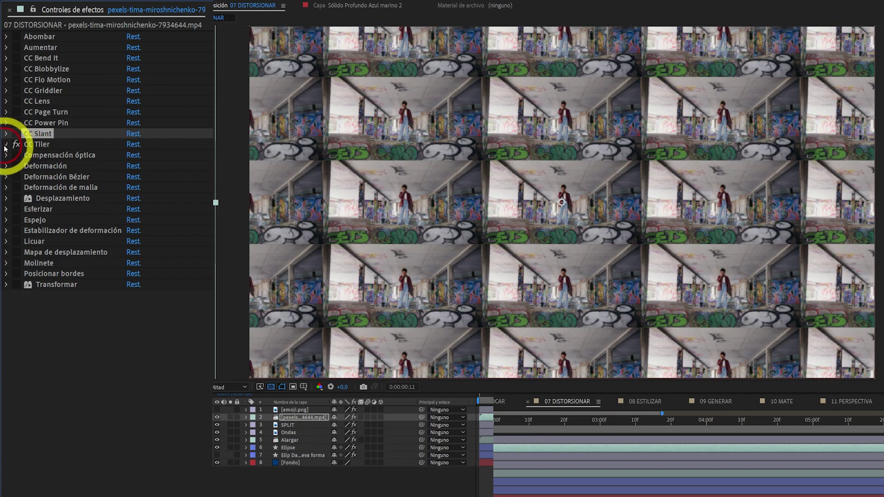
pyautogui.click(5, 145)
pyautogui.moveTo(135, 156)
pyautogui.mouseDown()
pyautogui.moveTo(158, 148)
pyautogui.moveTo(182, 153)
pyautogui.moveTo(129, 157)
pyautogui.moveTo(149, 161)
pyautogui.mouseUp()
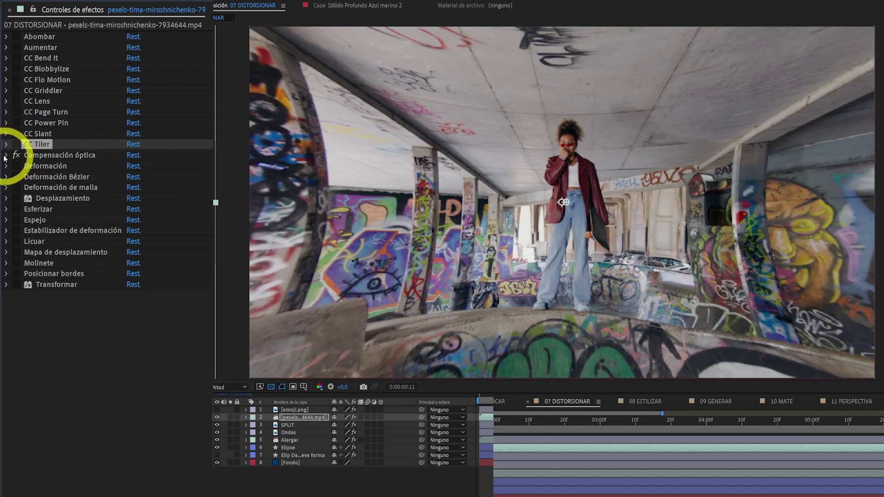
# Expand Compensación óptica and set its Campo visual to 108,0, leaving the effect off and collapsed
pyautogui.click(6, 156)
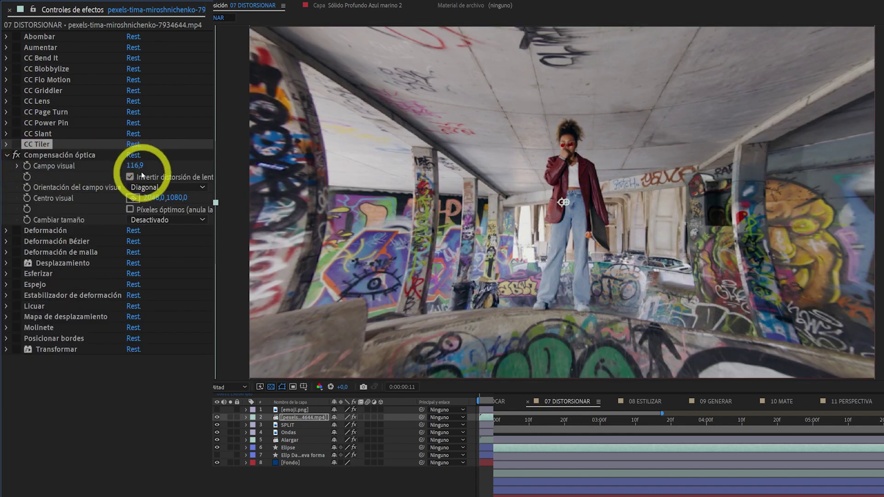
pyautogui.moveTo(139, 173); pyautogui.dragTo(109, 194)
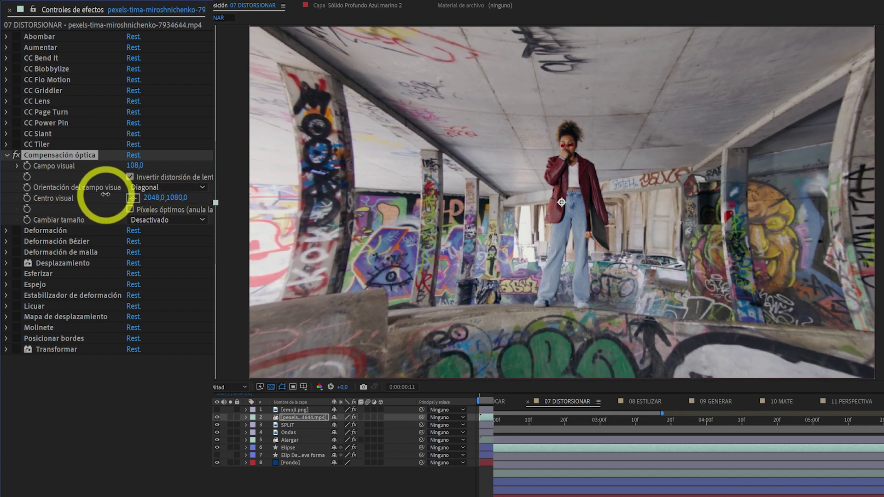
pyautogui.click(68, 160)
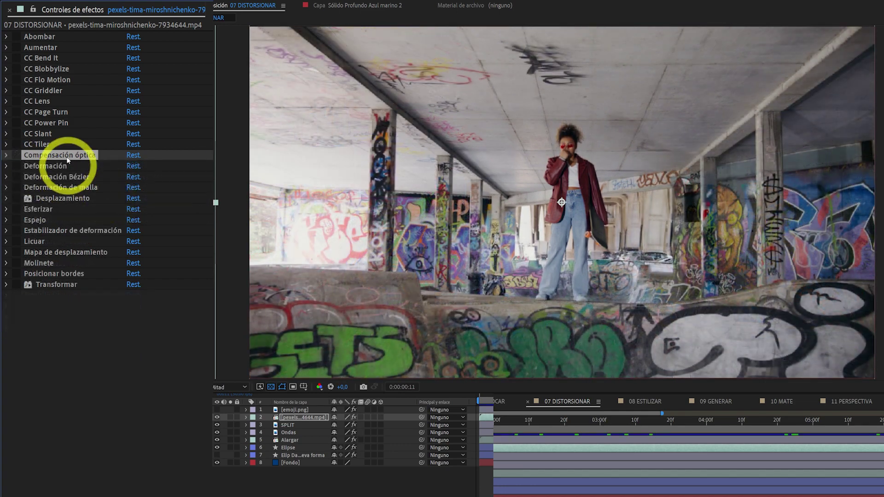
# Enable Deformación on the graffiti footage, set Estilo de deformación to Bandera, and vary the Curvar amount
pyautogui.click(18, 167)
pyautogui.click(5, 166)
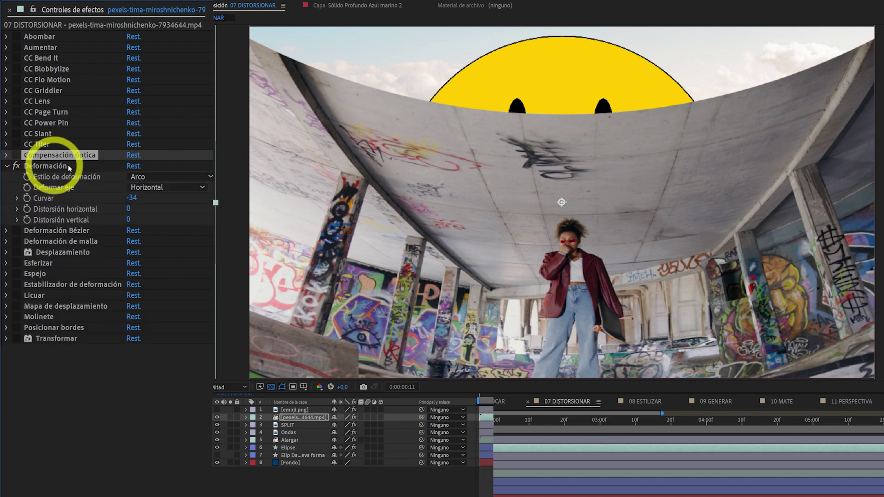
pyautogui.click(147, 178)
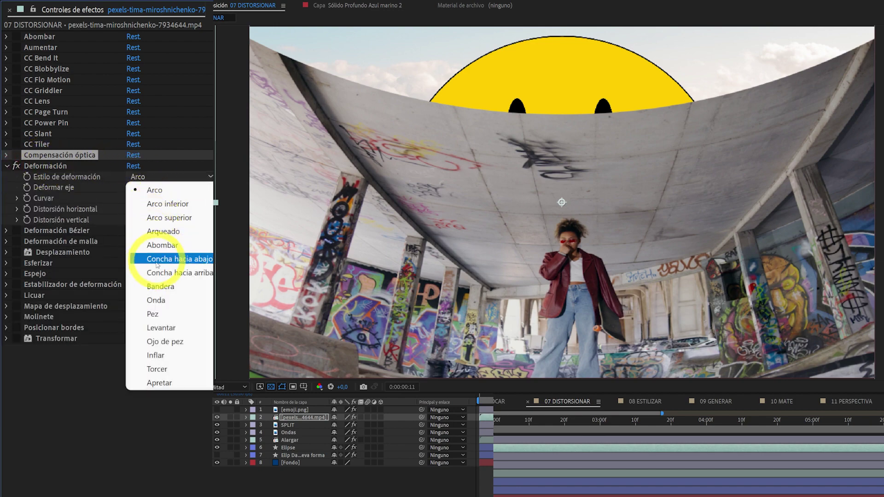
pyautogui.click(160, 287)
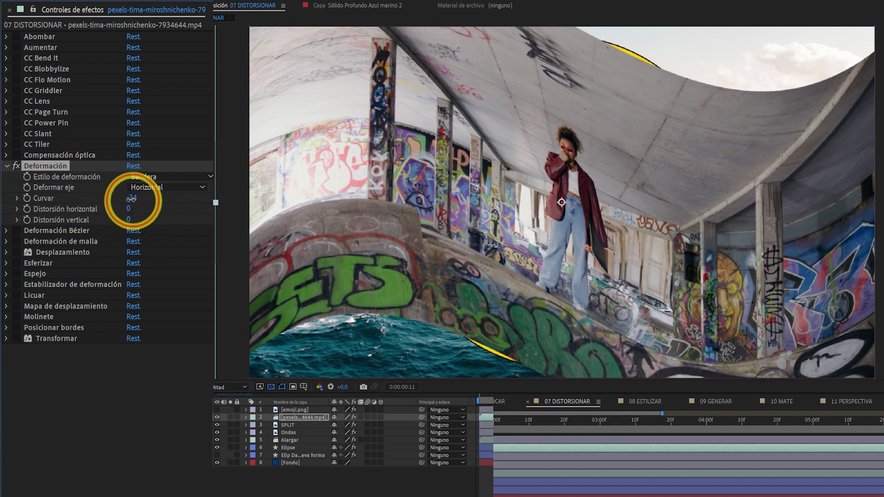
pyautogui.moveTo(131, 199)
pyautogui.mouseDown()
pyautogui.moveTo(119, 199)
pyautogui.moveTo(149, 209)
pyautogui.moveTo(123, 208)
pyautogui.mouseUp()
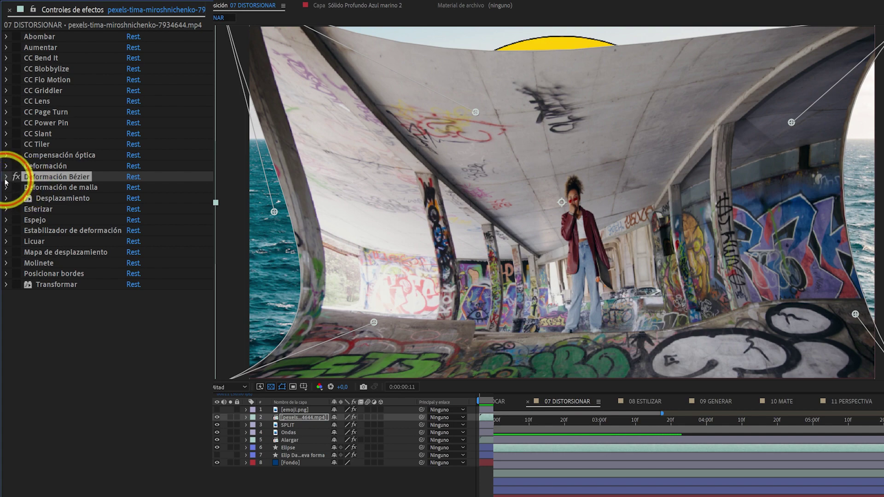
# Expand Deformación Bézier and set Vértice superior izquierdo to 41,0,-233,0
pyautogui.click(6, 177)
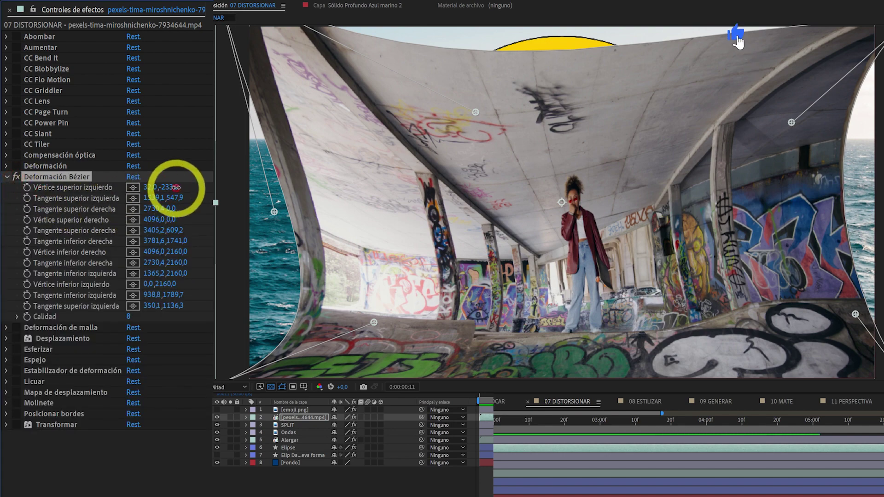
pyautogui.moveTo(176, 188)
pyautogui.mouseDown()
pyautogui.moveTo(185, 187)
pyautogui.moveTo(160, 190)
pyautogui.moveTo(180, 194)
pyautogui.mouseUp()
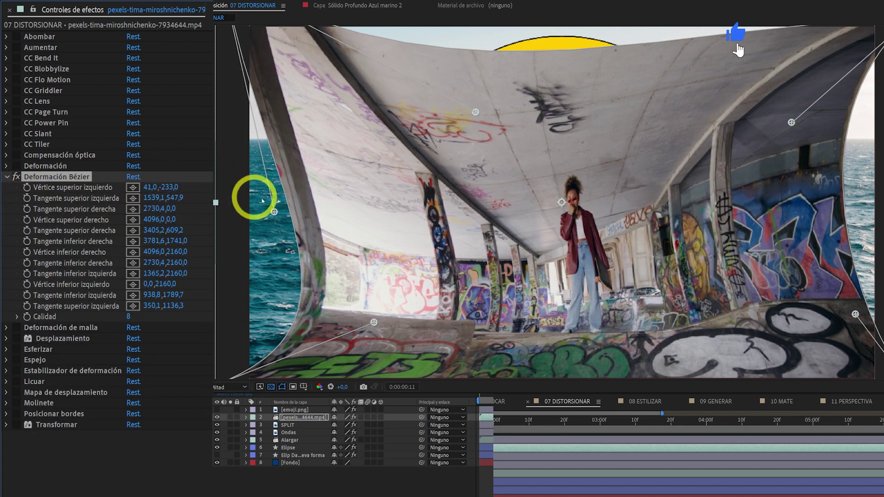
# Move Deformación Bézier's upper left-side tangent to 647,1,700,1 and pull the upper right-side tangent inward across the graffiti footage
pyautogui.moveTo(275, 213); pyautogui.dragTo(324, 138)
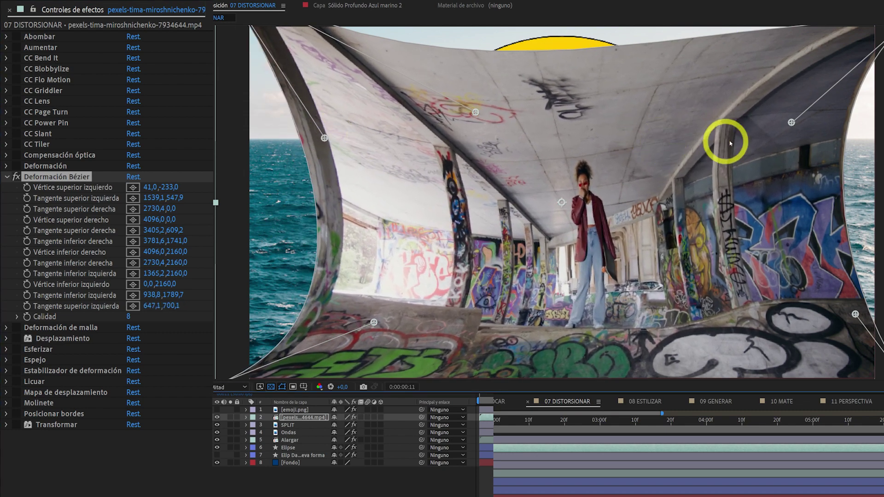
pyautogui.moveTo(791, 123); pyautogui.dragTo(701, 126)
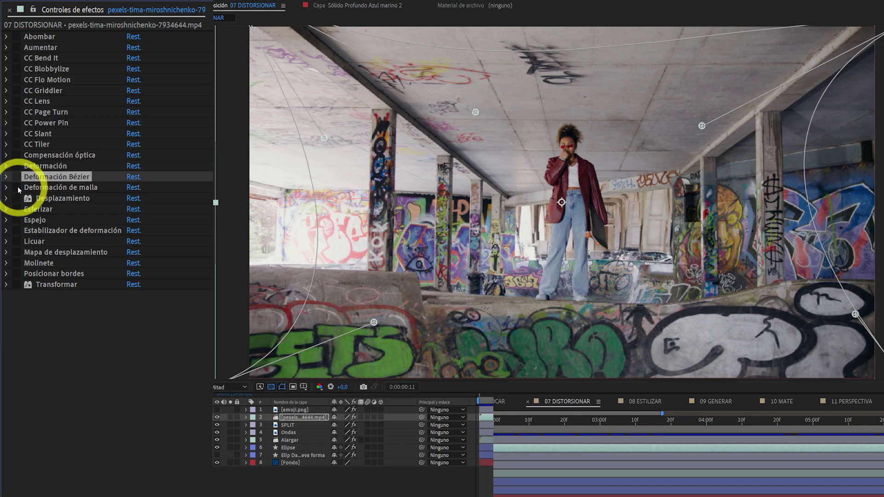
# Enable Deformación de malla on the graffiti footage, expand it, and move mesh points over the ceiling to warp the image
pyautogui.click(16, 188)
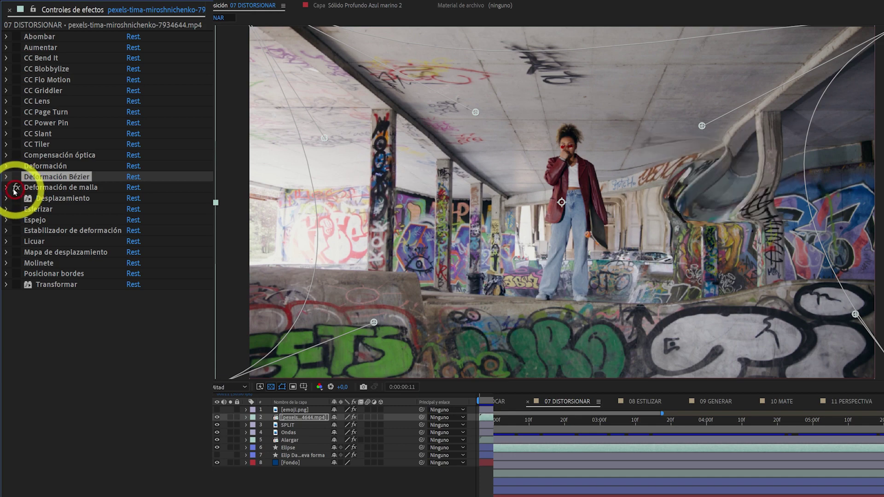
pyautogui.click(6, 188)
pyautogui.click(54, 188)
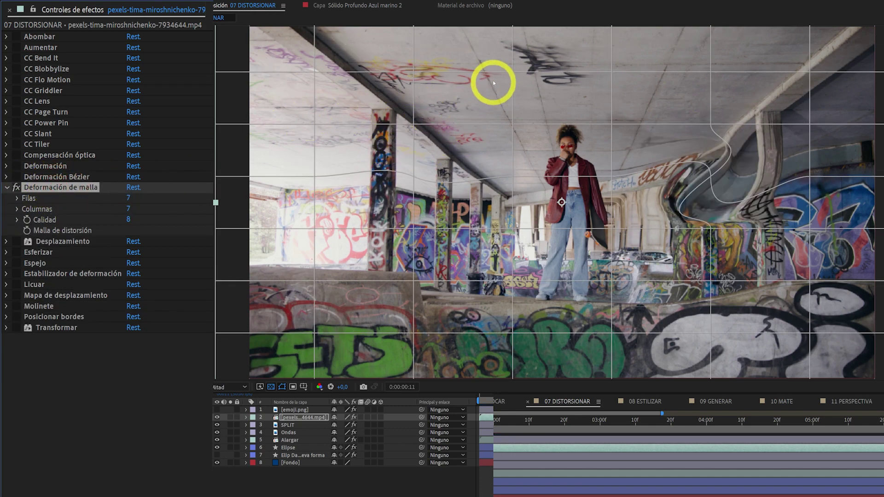
pyautogui.click(513, 73)
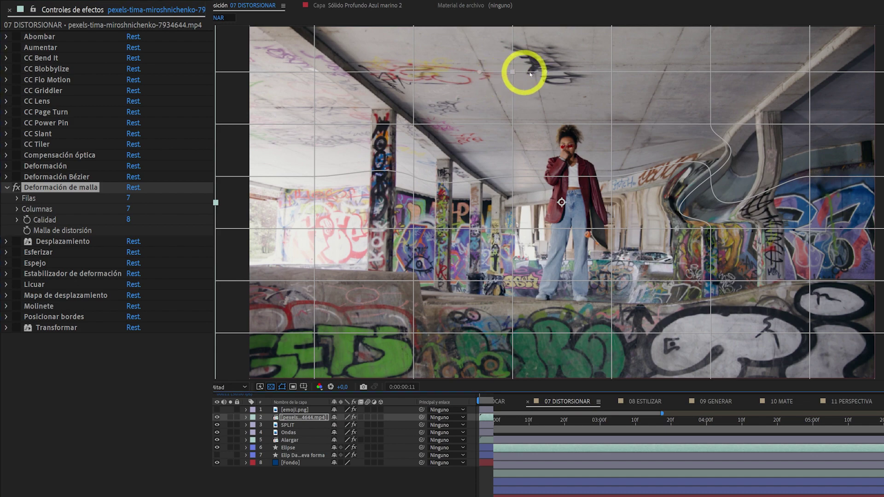
pyautogui.moveTo(563, 90); pyautogui.dragTo(573, 118)
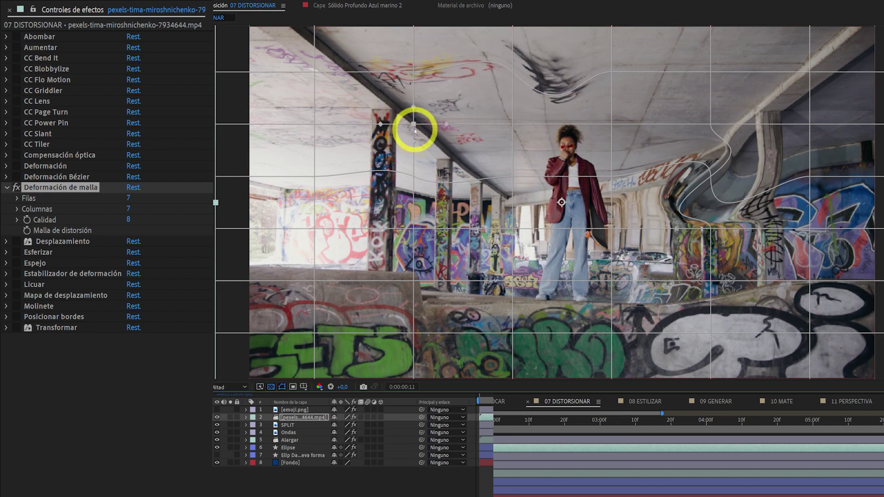
pyautogui.moveTo(413, 124)
pyautogui.mouseDown()
pyautogui.moveTo(381, 154)
pyautogui.moveTo(381, 131)
pyautogui.moveTo(422, 116)
pyautogui.mouseUp()
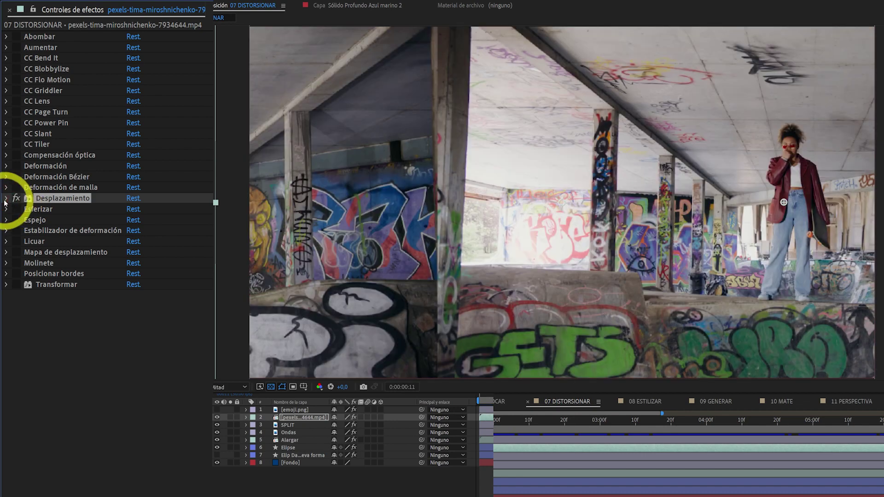
# Expand Desplazamiento, set Cambiar centro a to 3650,0 horizontally, and vary its vertical value
pyautogui.click(6, 199)
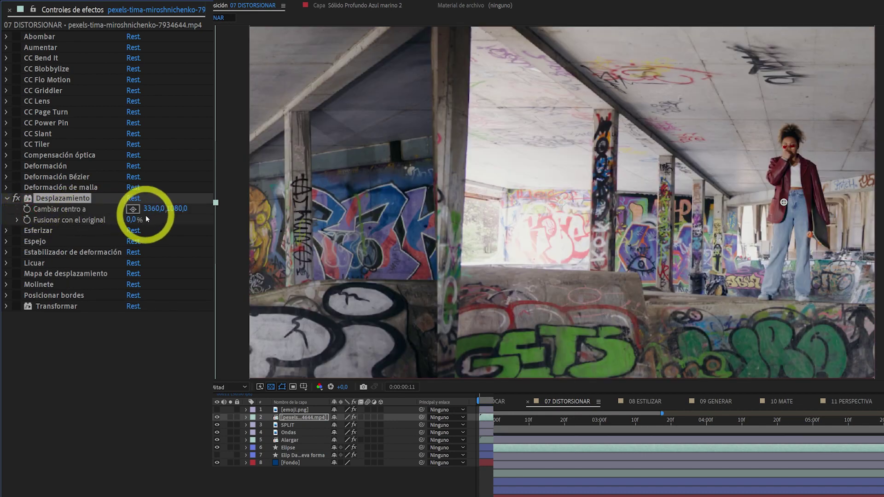
pyautogui.moveTo(158, 212); pyautogui.dragTo(267, 186)
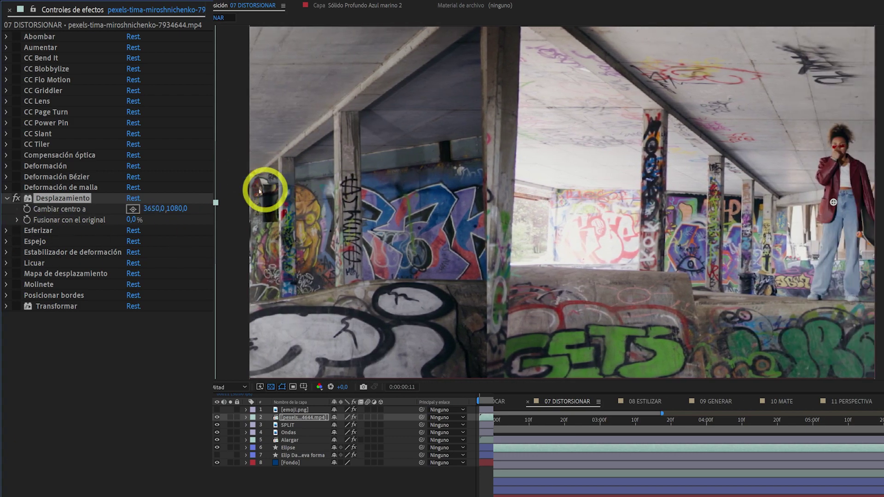
pyautogui.moveTo(178, 209); pyautogui.dragTo(883, 148)
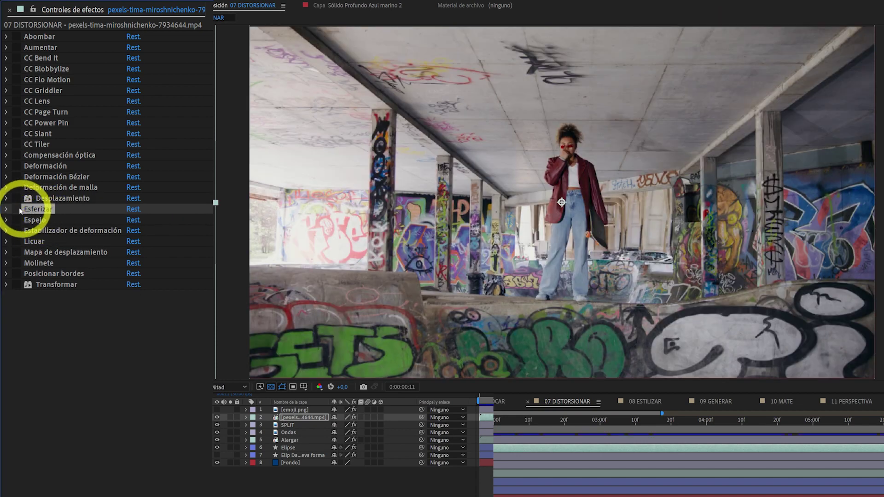
# Preview Esferizar on the graffiti footage, opening and closing its settings, and switch the effect off again
pyautogui.click(16, 210)
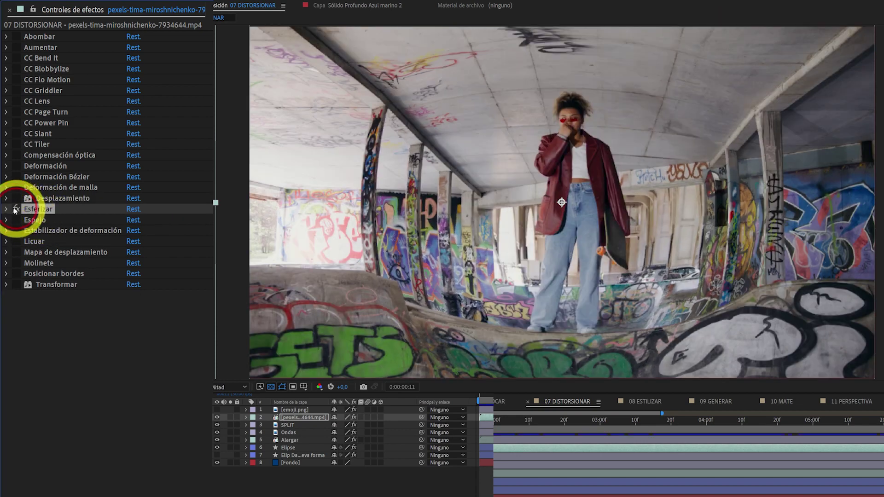
pyautogui.click(6, 210)
pyautogui.click(7, 210)
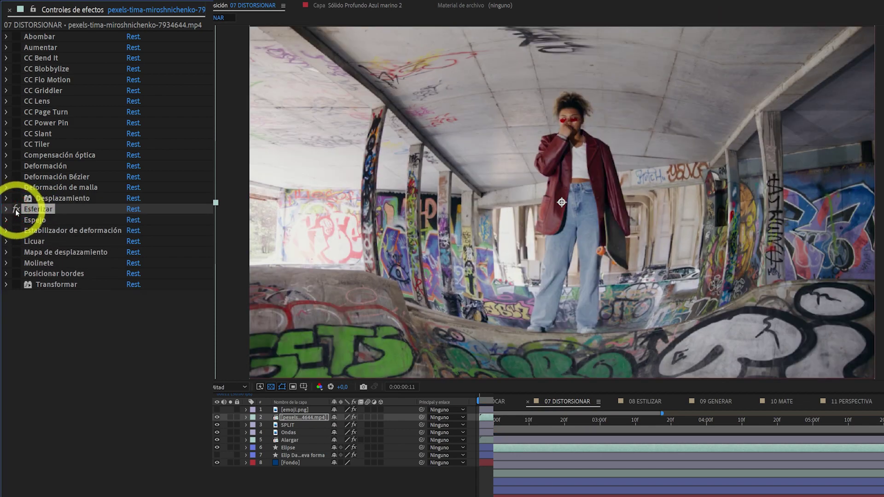
pyautogui.click(16, 210)
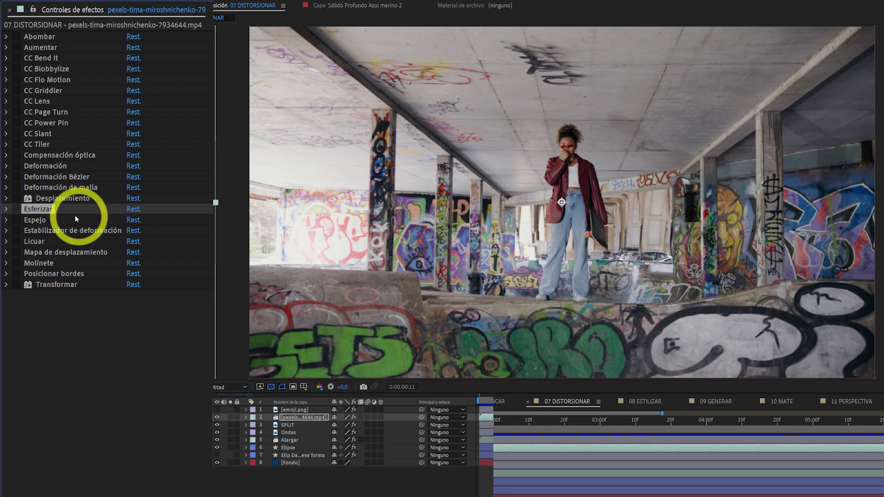
# Enable Espejo on the graffiti footage, compare it on and off, and vary its Ángulo de reflejo
pyautogui.click(17, 220)
pyautogui.click(6, 220)
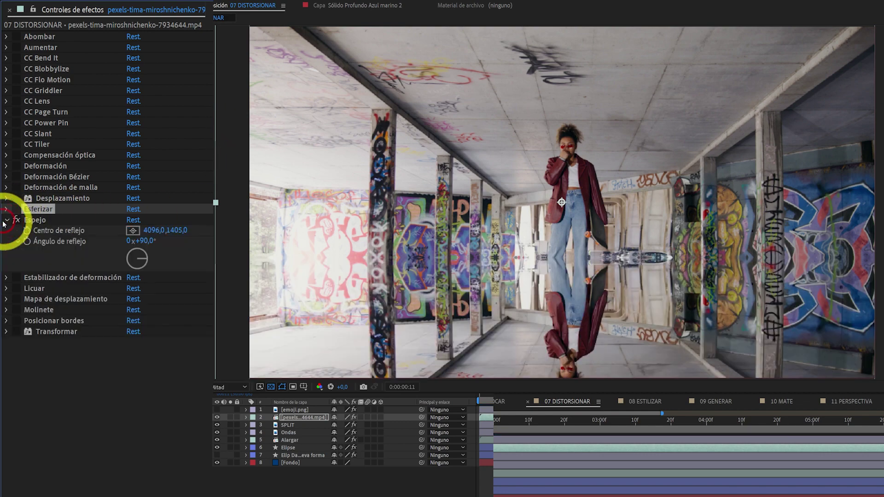
pyautogui.click(6, 220)
pyautogui.click(17, 220)
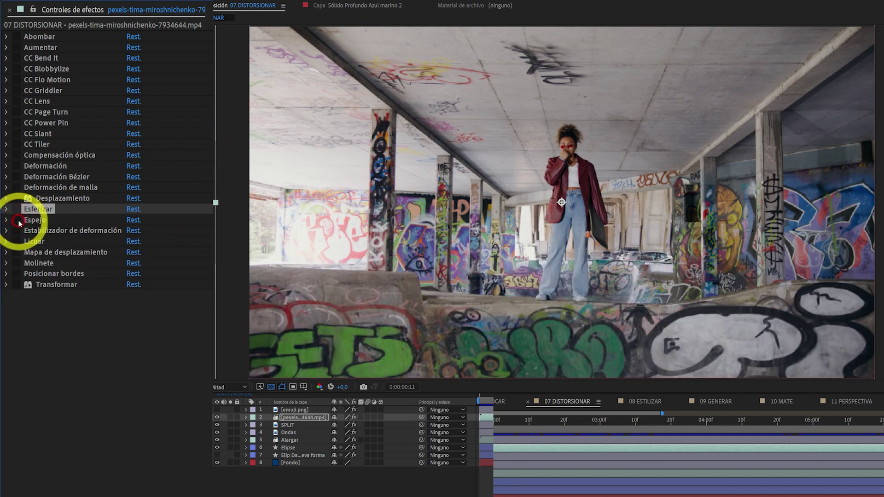
pyautogui.click(17, 221)
pyautogui.click(6, 220)
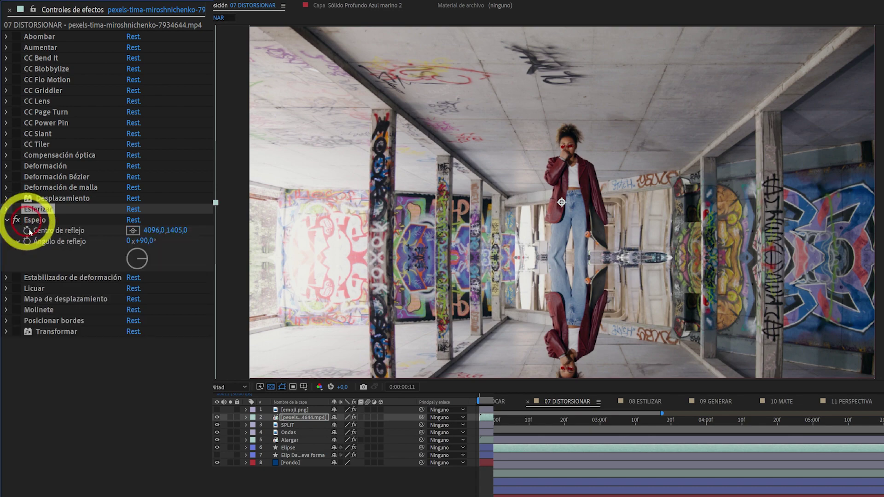
pyautogui.moveTo(152, 259)
pyautogui.mouseDown()
pyautogui.moveTo(138, 253)
pyautogui.moveTo(148, 246)
pyautogui.moveTo(138, 272)
pyautogui.moveTo(138, 256)
pyautogui.moveTo(155, 261)
pyautogui.mouseUp()
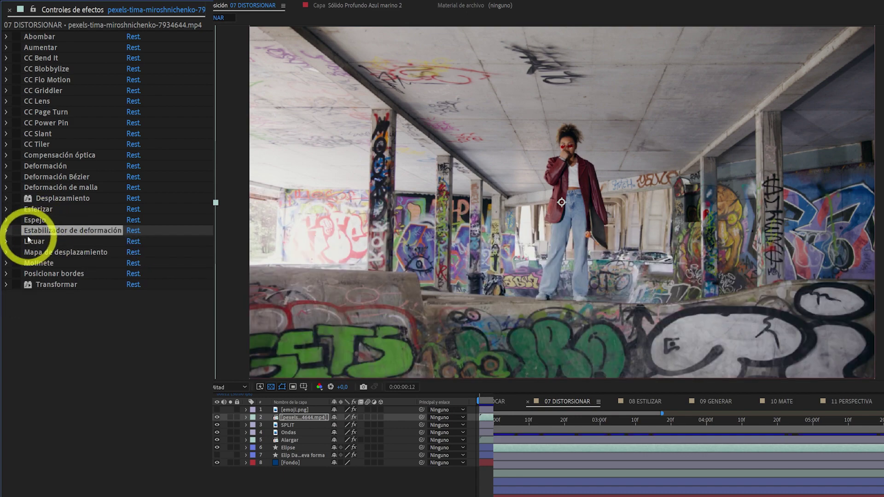
# Enable Estabilizador de deformación on the graffiti footage, preview the clip, and expand the effect to check its Resultado options
pyautogui.click(13, 231)
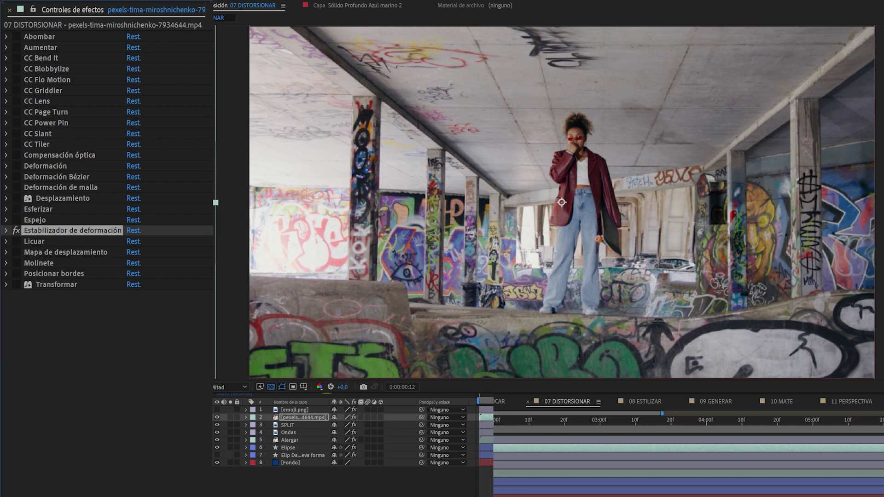
pyautogui.moveTo(517, 392); pyautogui.dragTo(501, 391)
pyautogui.moveTo(351, 421); pyautogui.dragTo(405, 421)
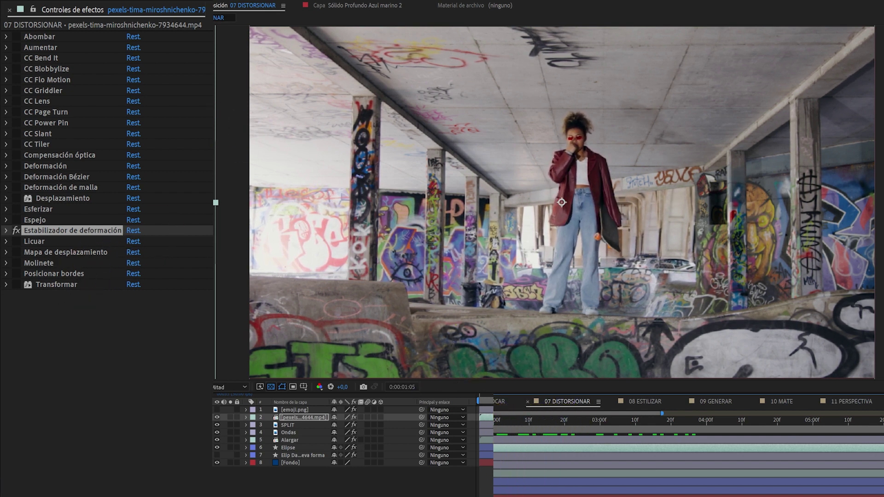
pyautogui.click(6, 230)
pyautogui.click(164, 274)
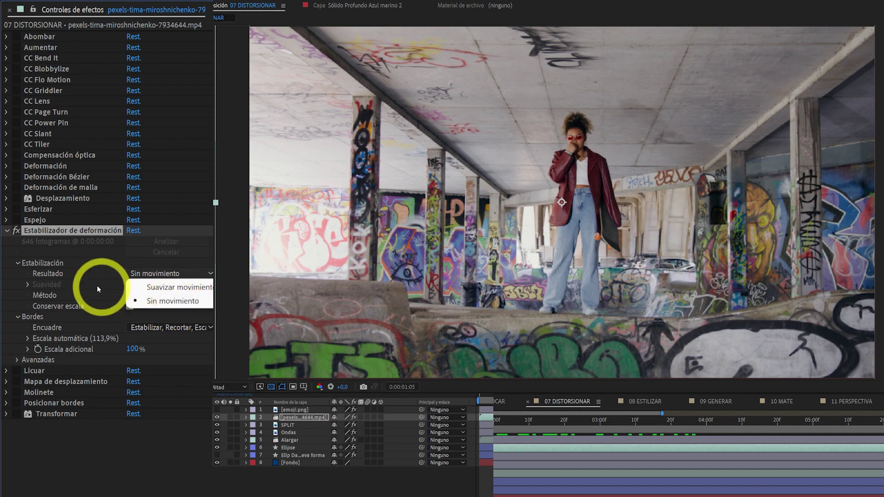
pyautogui.click(84, 279)
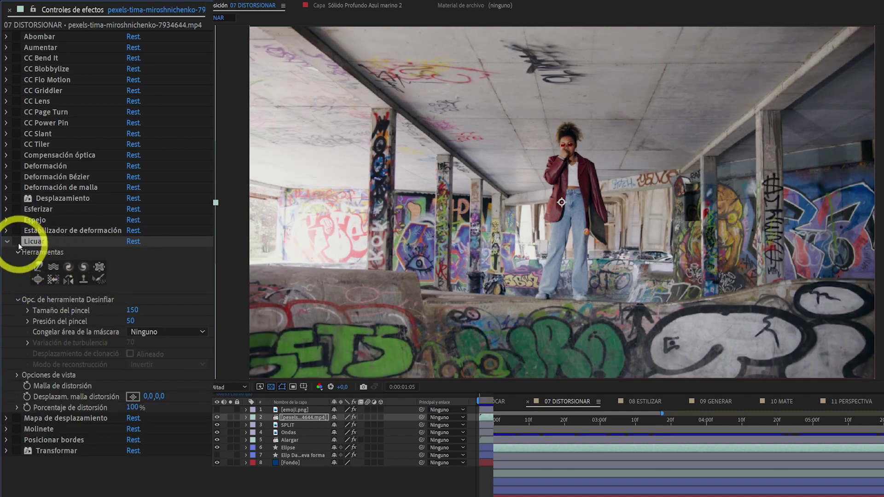
# Enable Licuar on the graffiti footage and toggle it to compare the pillars before and after
pyautogui.click(16, 242)
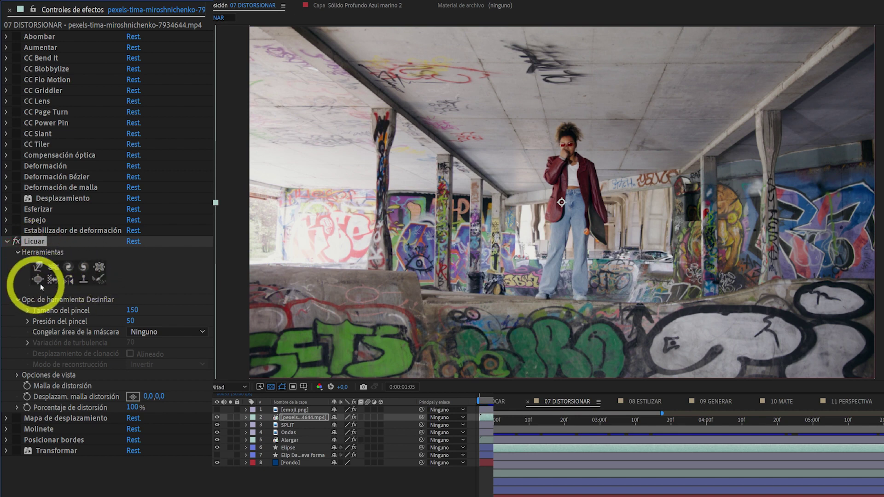
pyautogui.click(37, 266)
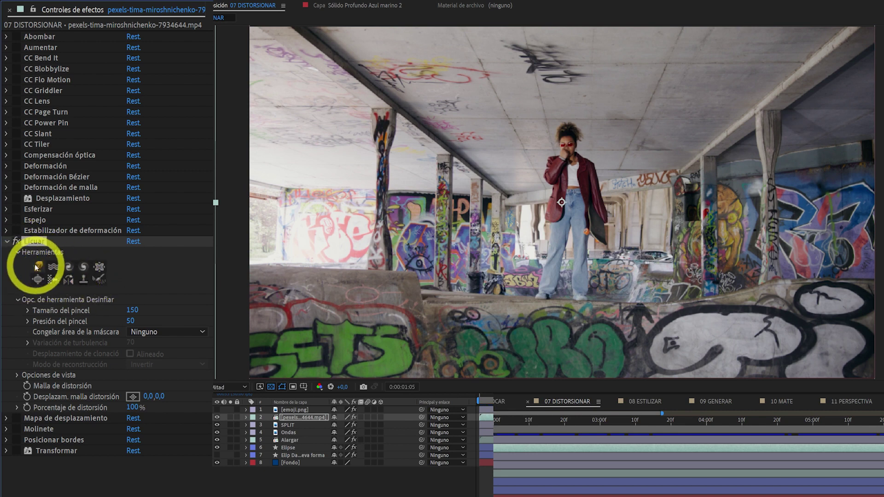
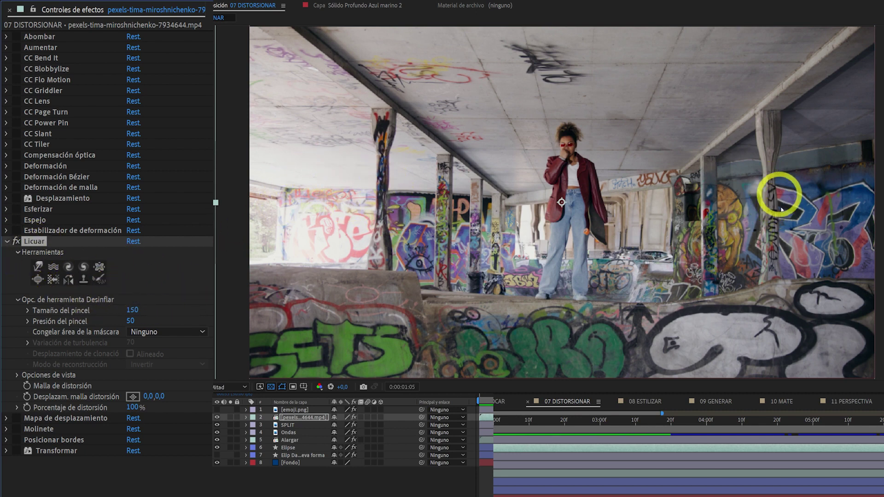
pyautogui.click(17, 242)
pyautogui.click(17, 242)
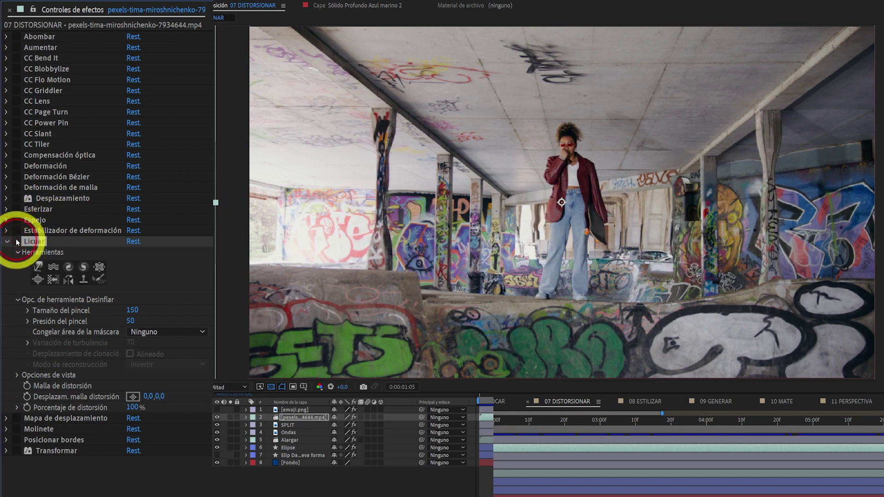
pyautogui.click(17, 242)
pyautogui.click(17, 242)
pyautogui.click(17, 242)
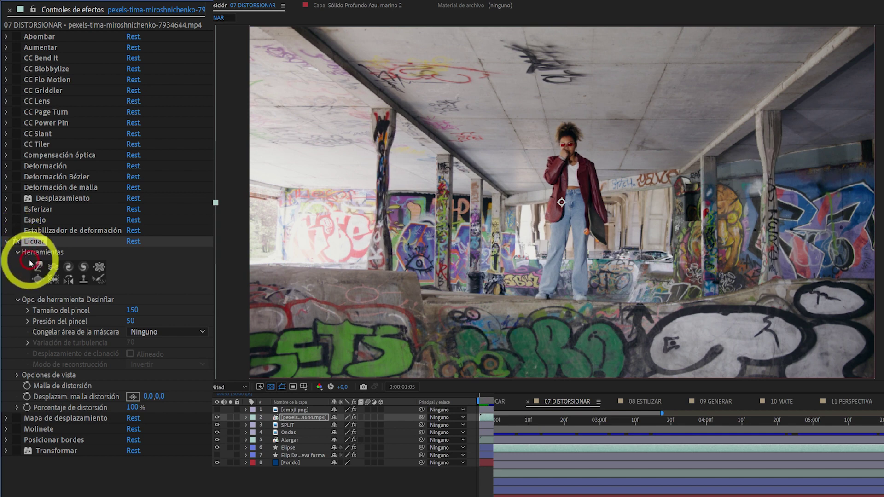
# Push the woman's jacket shoulder, leg and head area with Licuar's Deformación tool
pyautogui.click(37, 266)
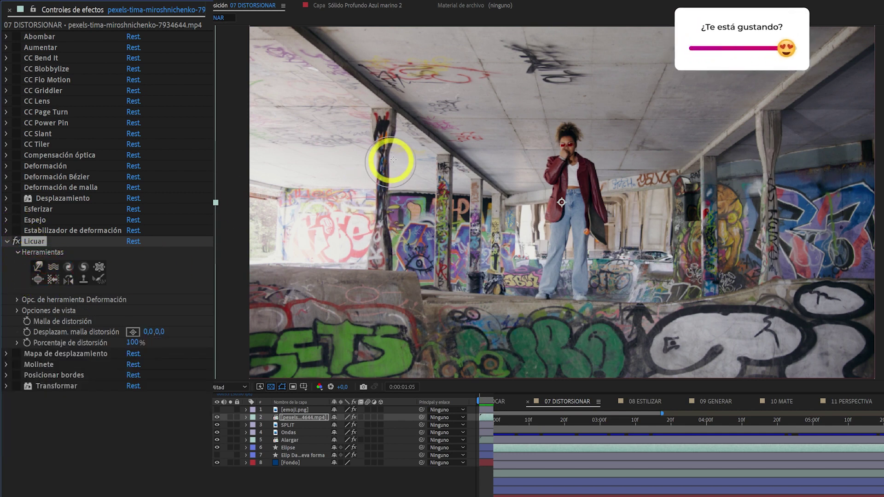
pyautogui.moveTo(581, 168); pyautogui.dragTo(600, 158)
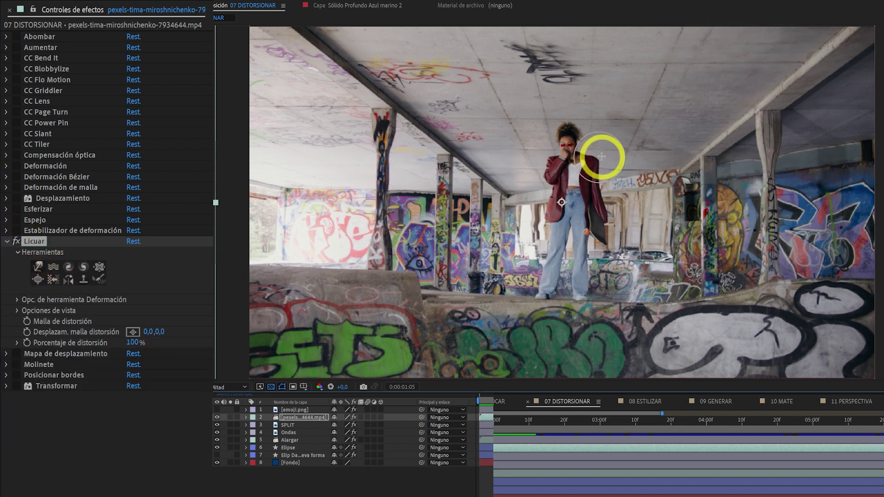
pyautogui.moveTo(553, 255); pyautogui.dragTo(529, 261)
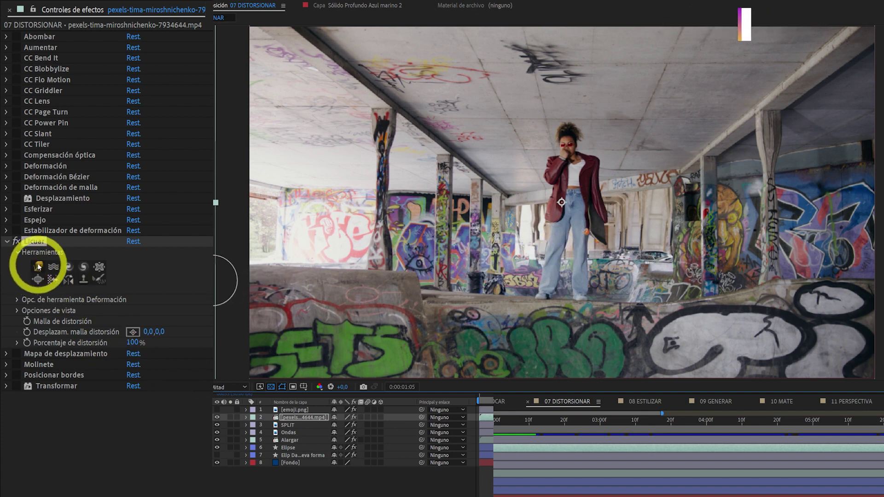
pyautogui.moveTo(551, 164)
pyautogui.mouseDown()
pyautogui.moveTo(627, 220)
pyautogui.moveTo(604, 221)
pyautogui.moveTo(598, 174)
pyautogui.moveTo(573, 120)
pyautogui.mouseUp()
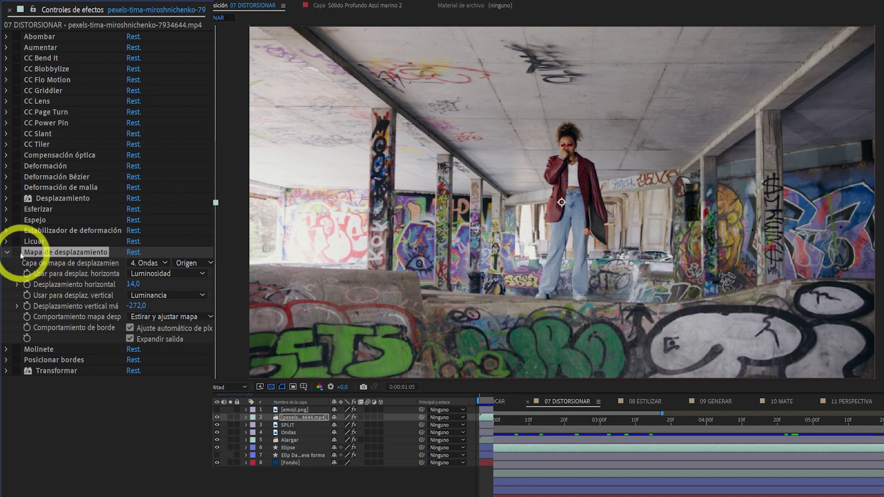
# Enable Mapa de desplazamiento on the graffiti footage and choose 4. Ondas as the displacement map layer
pyautogui.click(16, 253)
pyautogui.click(16, 253)
pyautogui.click(17, 252)
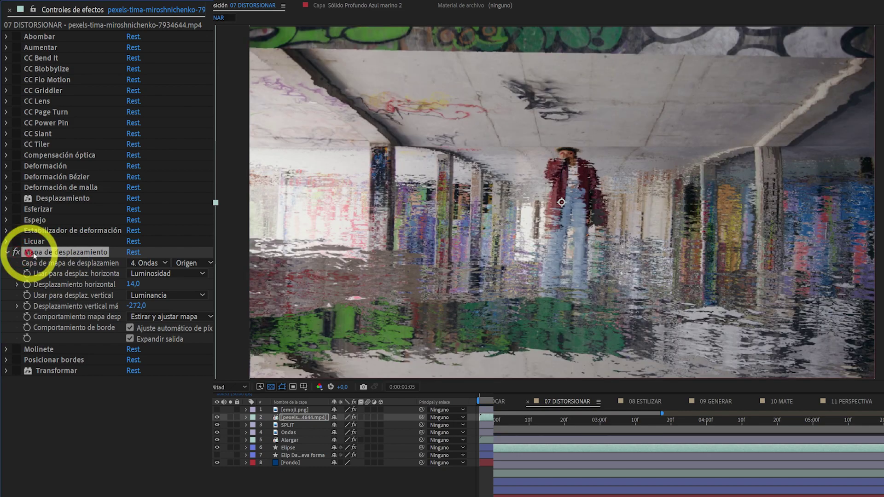
pyautogui.click(149, 265)
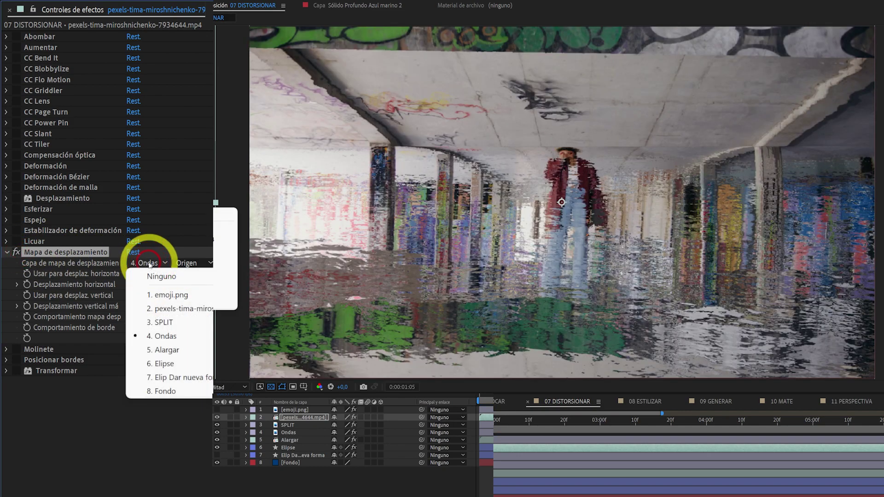
pyautogui.click(157, 339)
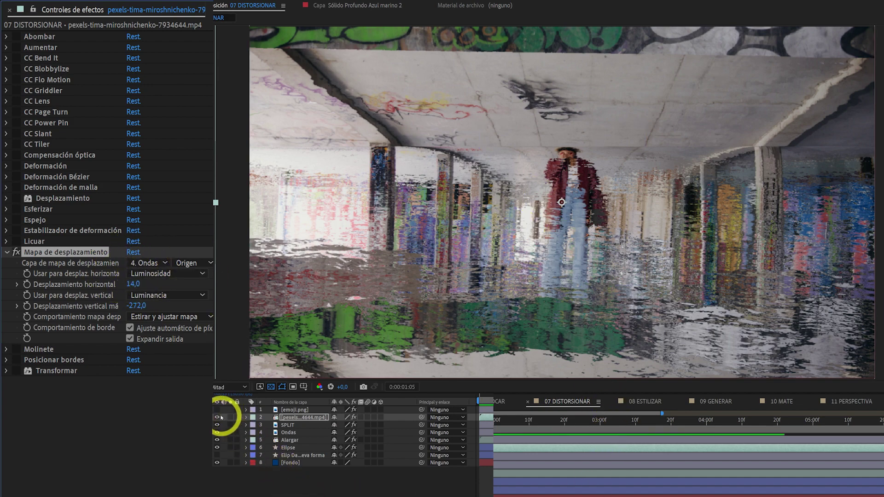
# Hide the graffiti footage and SPLIT layers to inspect the sea image of Ondas, and show the footage again
pyautogui.moveTo(220, 418); pyautogui.dragTo(220, 425)
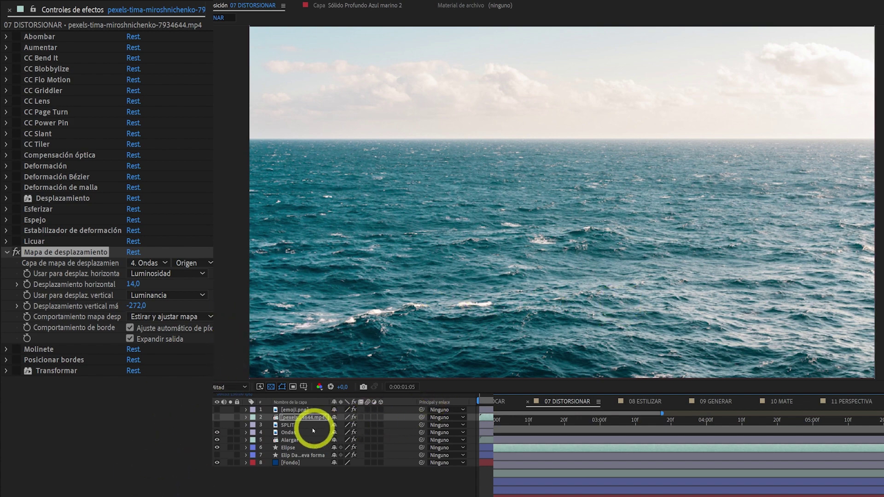
pyautogui.click(220, 419)
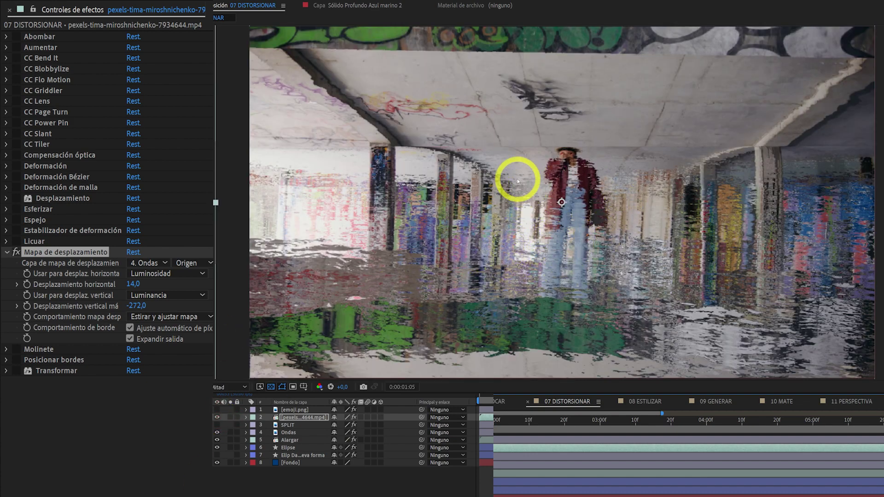
# Turn off Mapa de desplazamiento and enable Molinete on the graffiti footage, setting its angle to -49° and varying its radius
pyautogui.click(17, 253)
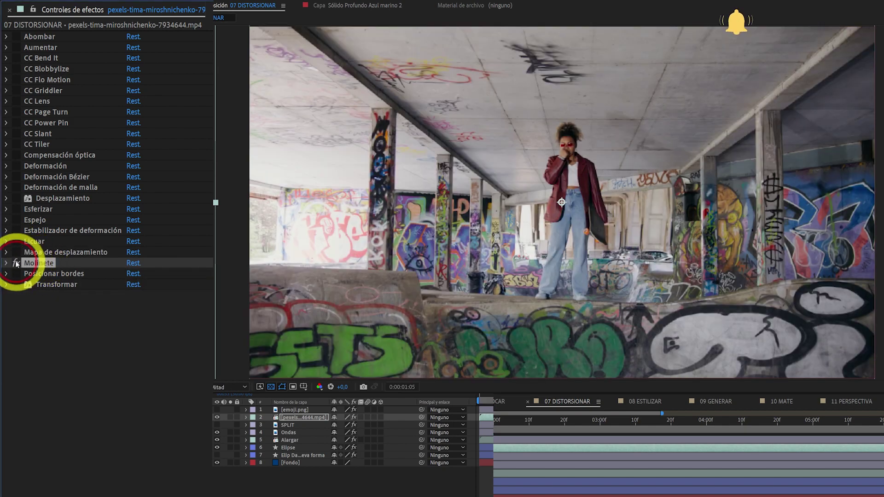
pyautogui.click(17, 263)
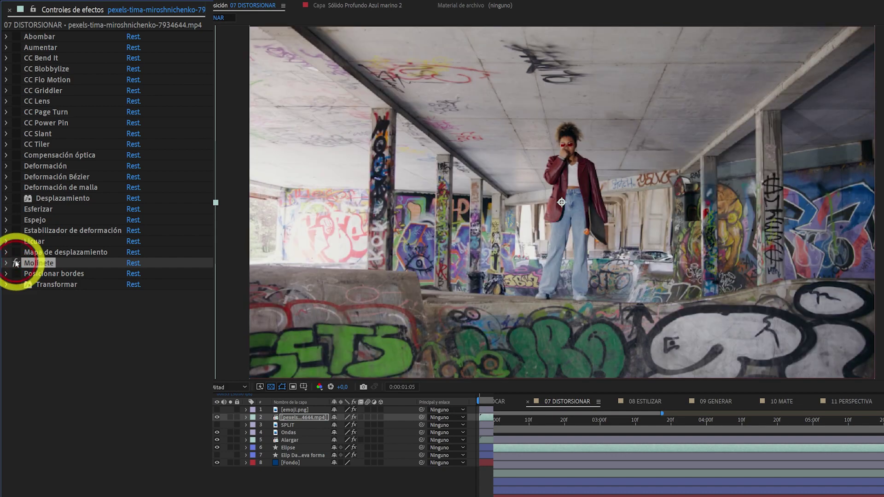
pyautogui.click(17, 264)
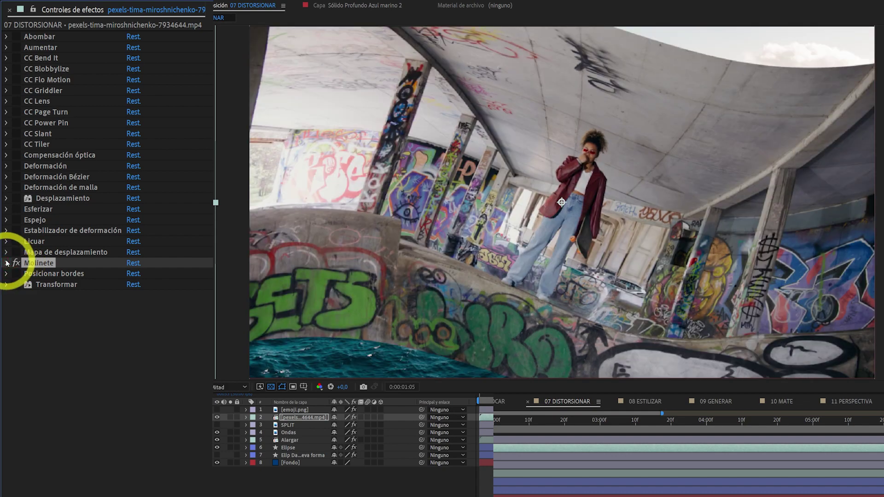
pyautogui.click(7, 263)
pyautogui.moveTo(124, 275); pyautogui.dragTo(98, 278)
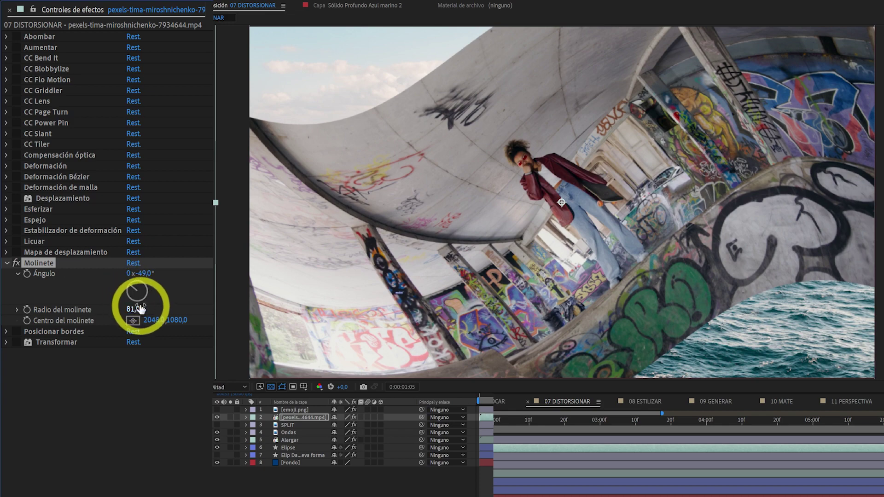
pyautogui.moveTo(135, 310); pyautogui.dragTo(98, 312)
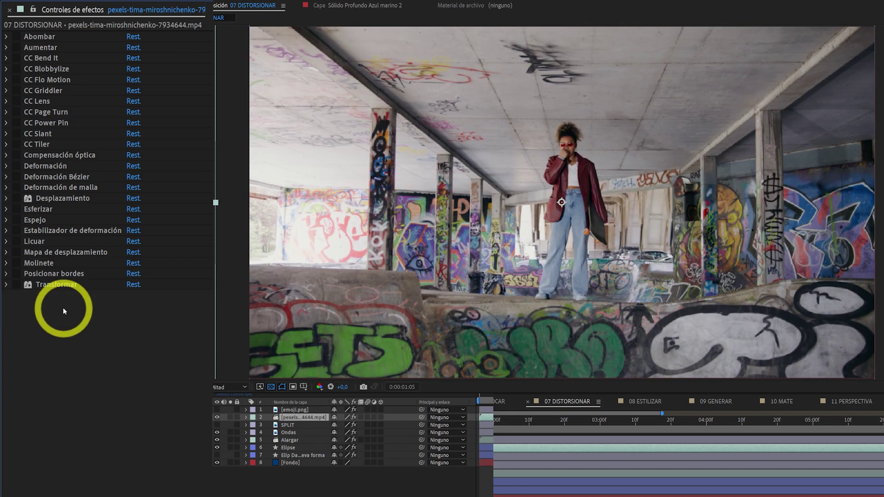
# Enable Posicionar bordes on the graffiti footage, move the image's upper-left corner point outward, and turn the effect off
pyautogui.click(21, 275)
pyautogui.click(17, 275)
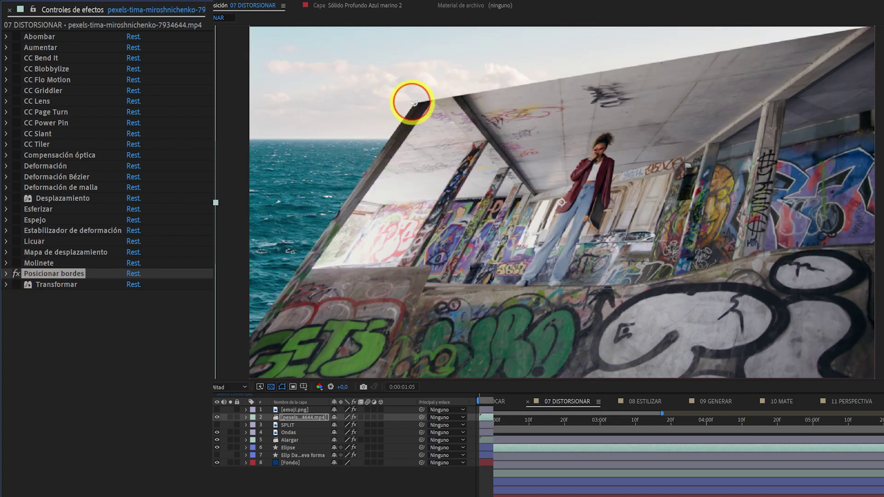
pyautogui.moveTo(413, 102); pyautogui.dragTo(357, 72)
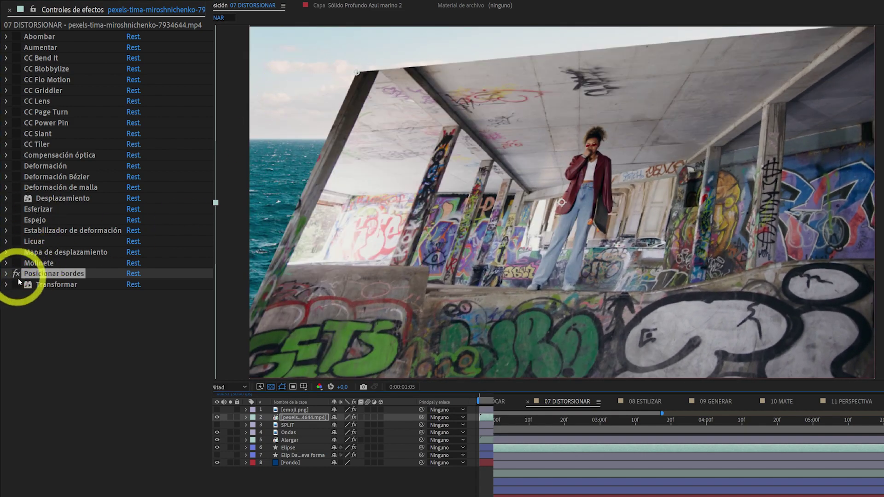
pyautogui.click(16, 274)
# Enable Transformar on the graffiti footage and expand its properties
pyautogui.click(25, 291)
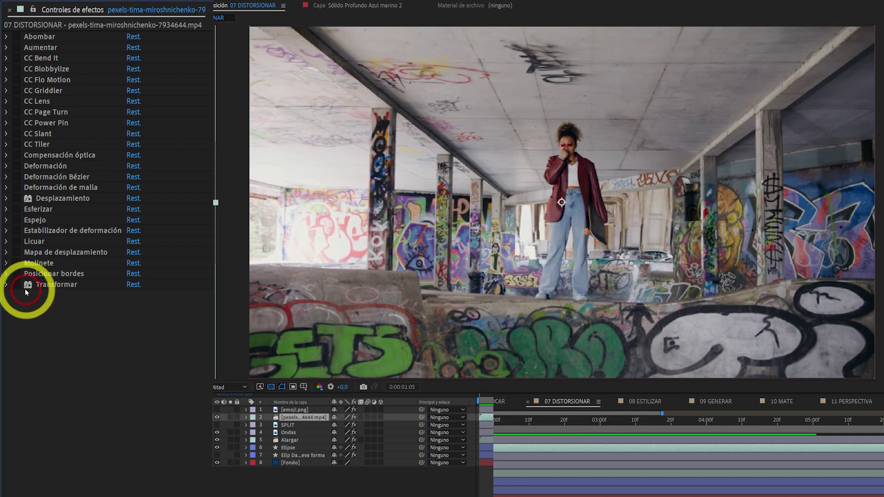
pyautogui.click(17, 285)
pyautogui.click(5, 285)
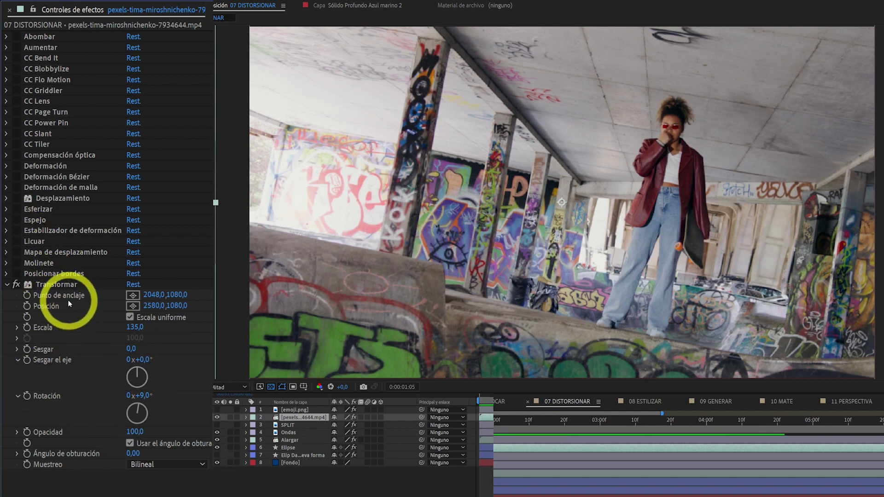
pyautogui.click(58, 286)
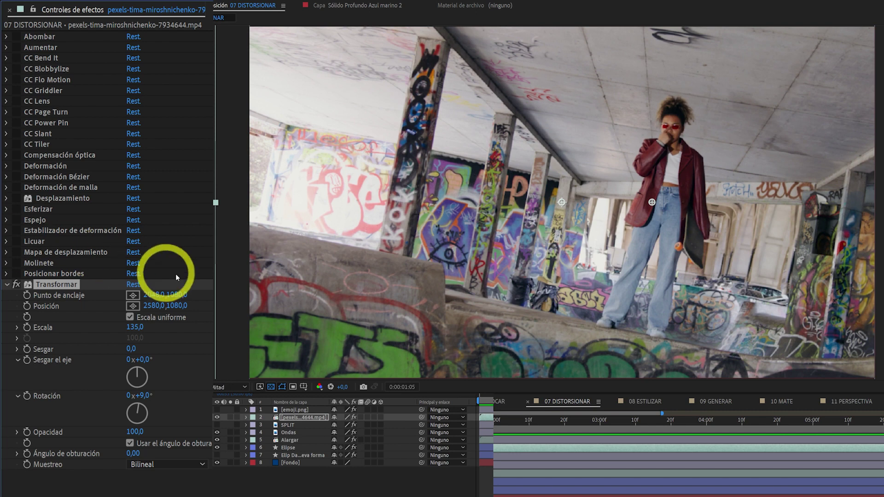
# In Transformar, set Posición X to 2575, Escala to 152, Sesgar to 13, Sesgar el eje to 15° and Rotación to 18°, and vary Opacidad
pyautogui.moveTo(157, 305); pyautogui.dragTo(157, 359)
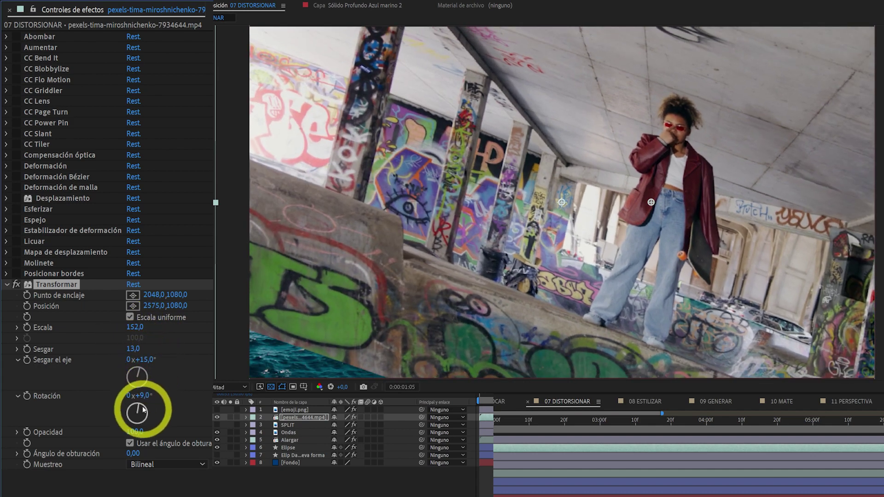
pyautogui.moveTo(148, 397); pyautogui.dragTo(152, 397)
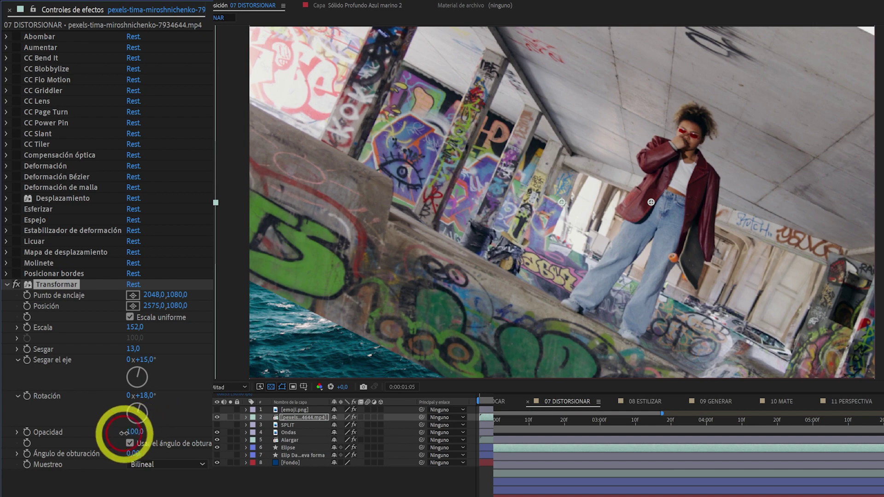
pyautogui.moveTo(133, 431)
pyautogui.mouseDown()
pyautogui.moveTo(123, 433)
pyautogui.moveTo(137, 429)
pyautogui.mouseUp()
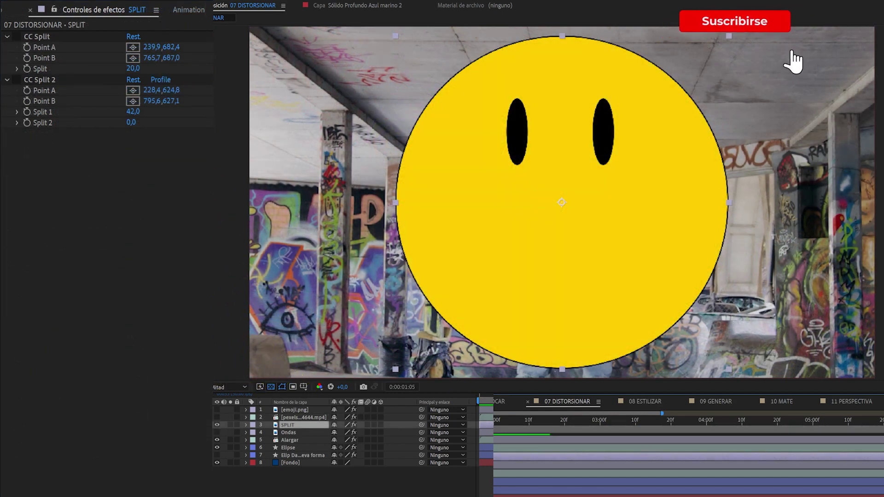
# Open the smiley's mouth on the SPLIT layer with CC Split at 26, and switch to CC Split 2 to try a lower Split 1
pyautogui.click(16, 36)
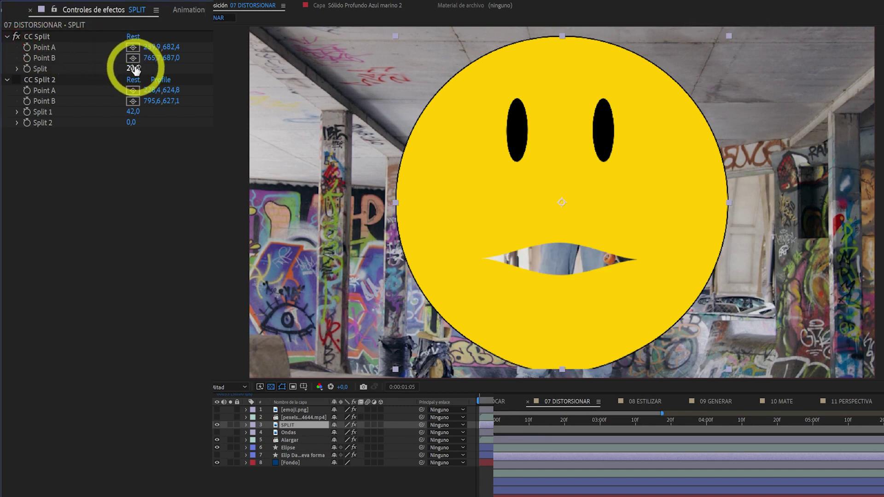
pyautogui.moveTo(134, 67)
pyautogui.mouseDown()
pyautogui.moveTo(130, 75)
pyautogui.moveTo(142, 72)
pyautogui.mouseUp()
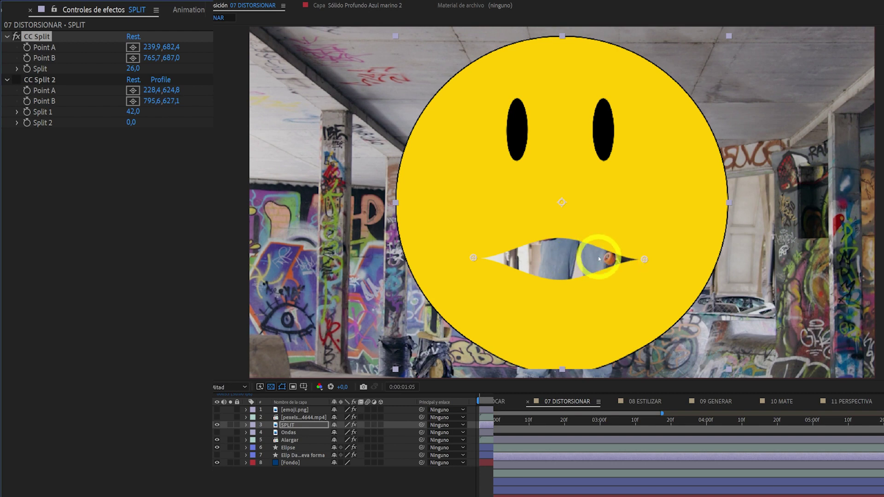
pyautogui.click(16, 39)
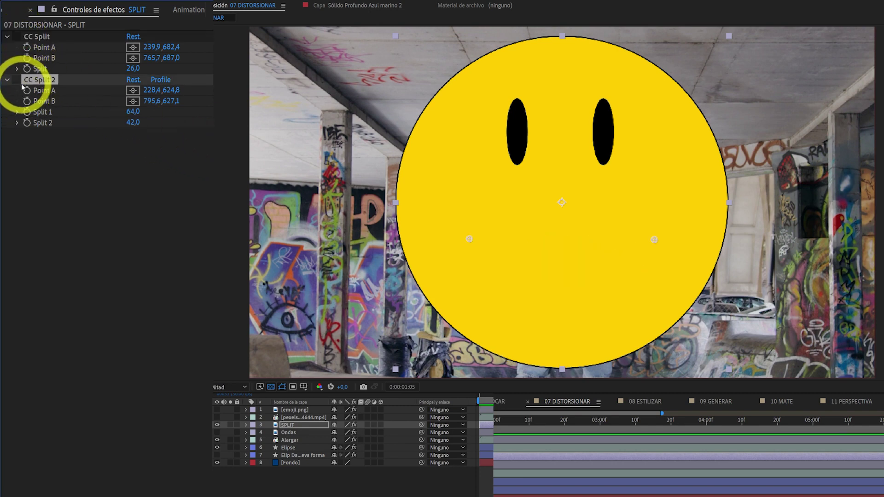
pyautogui.click(16, 80)
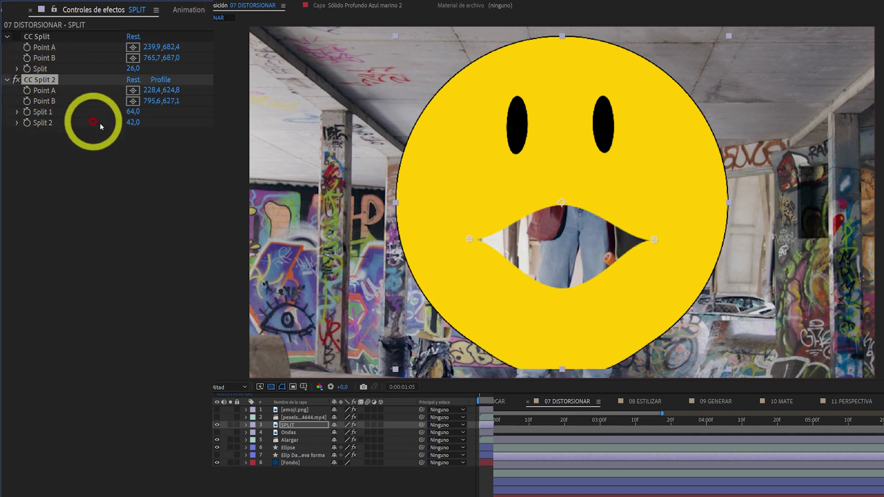
pyautogui.moveTo(137, 111); pyautogui.dragTo(9, 111)
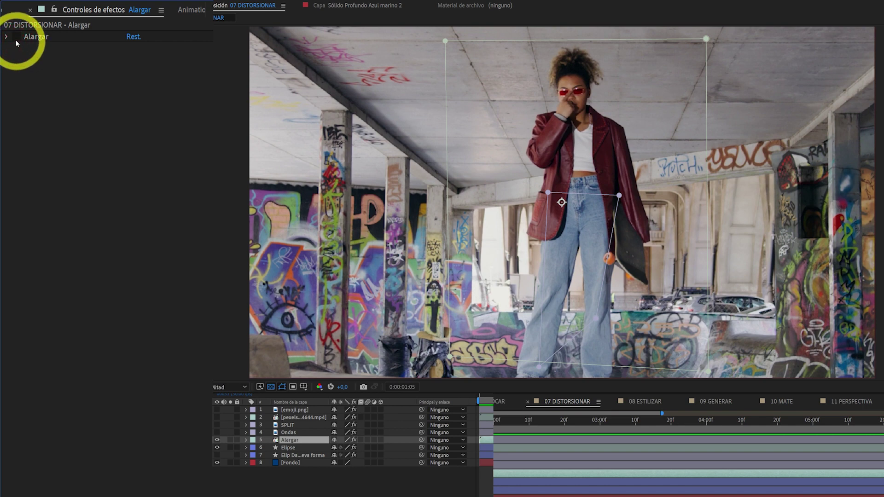
# Enable Alargar on the Alargar layer, expand its mask settings, and toggle the effect repeatedly to compare the woman's figure before and after
pyautogui.click(16, 39)
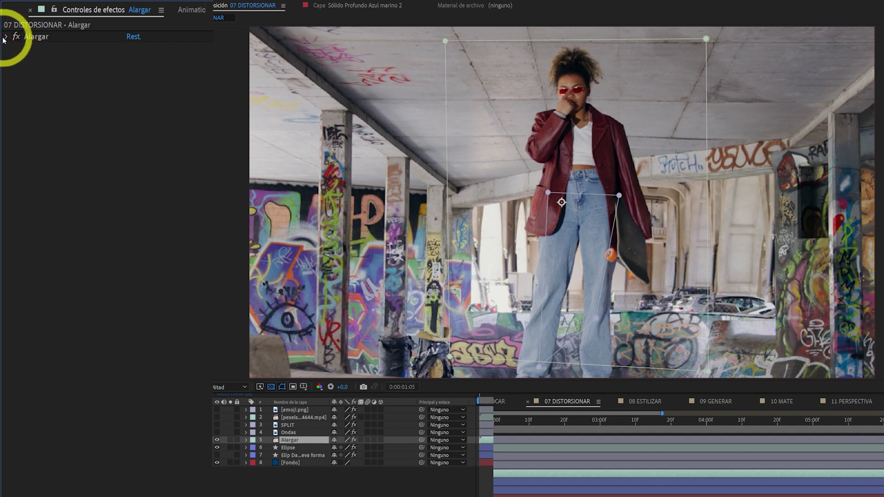
pyautogui.click(5, 38)
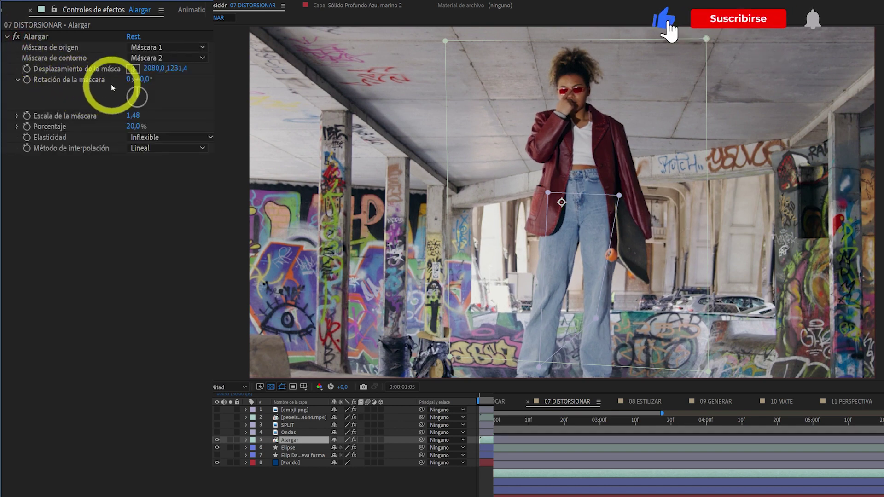
pyautogui.click(18, 40)
pyautogui.click(19, 40)
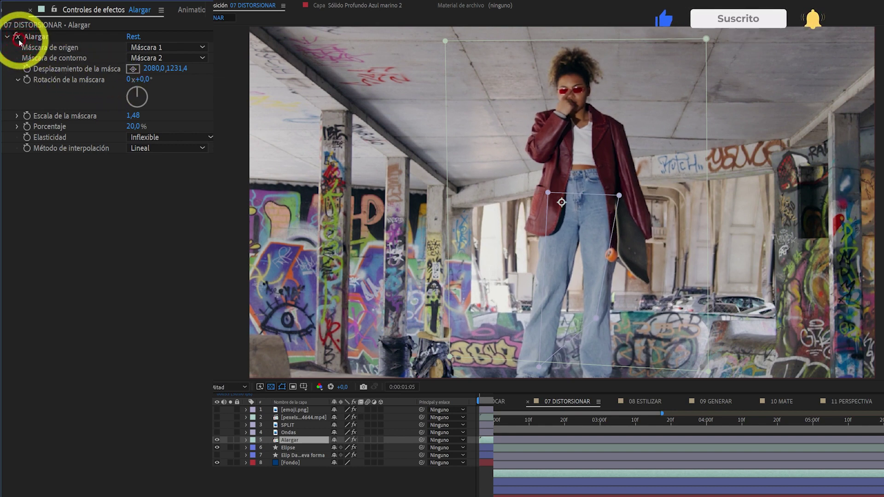
pyautogui.click(18, 40)
pyautogui.click(18, 40)
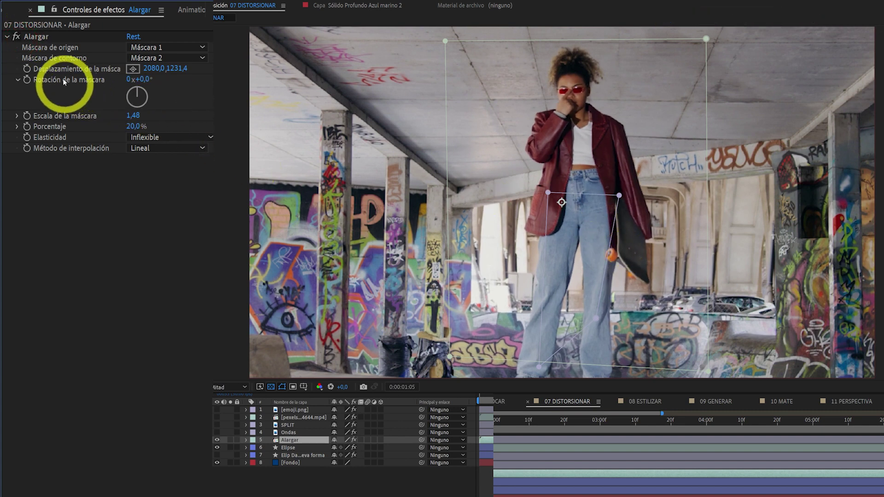
pyautogui.click(19, 38)
pyautogui.click(17, 38)
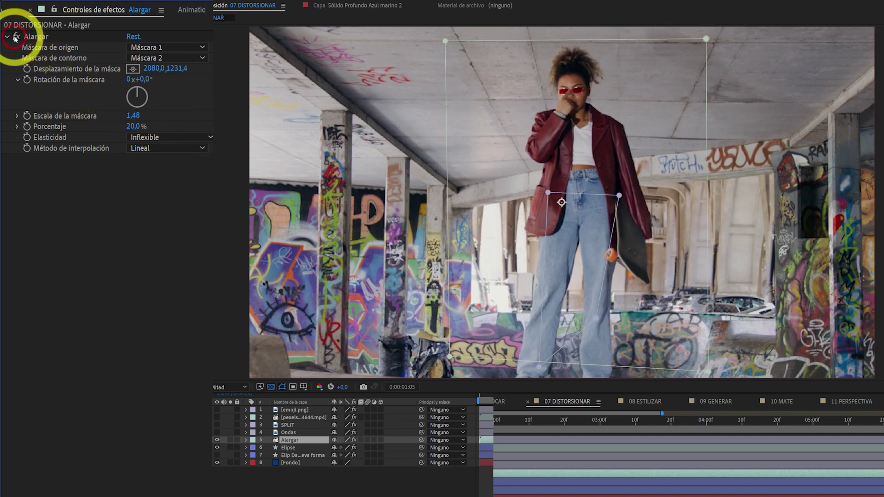
pyautogui.click(15, 39)
pyautogui.click(16, 39)
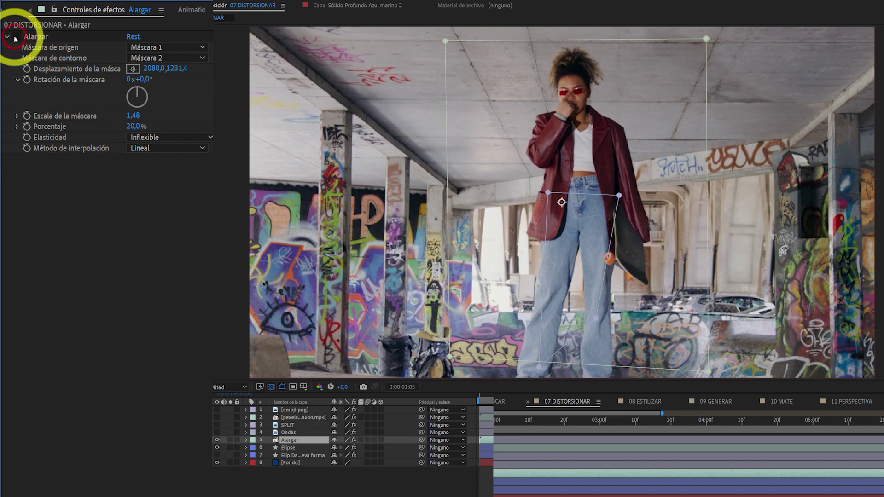
pyautogui.click(16, 39)
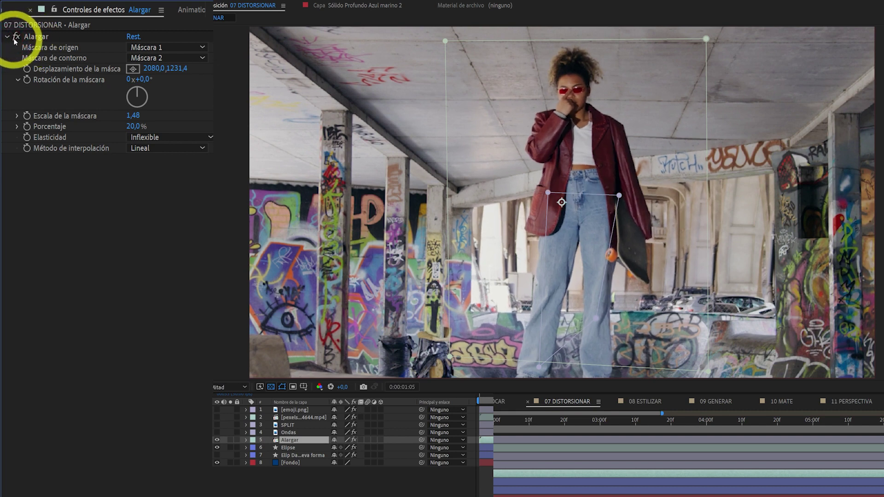
pyautogui.click(16, 39)
pyautogui.click(16, 38)
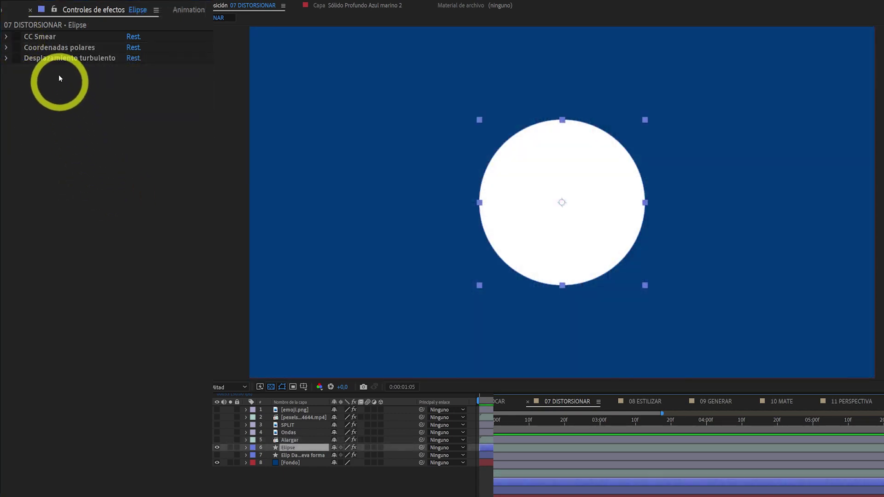
# Enable CC Smear on the Elipse layer, pull its end point around to the circle's upper-left area, and turn the effect off
pyautogui.click(45, 39)
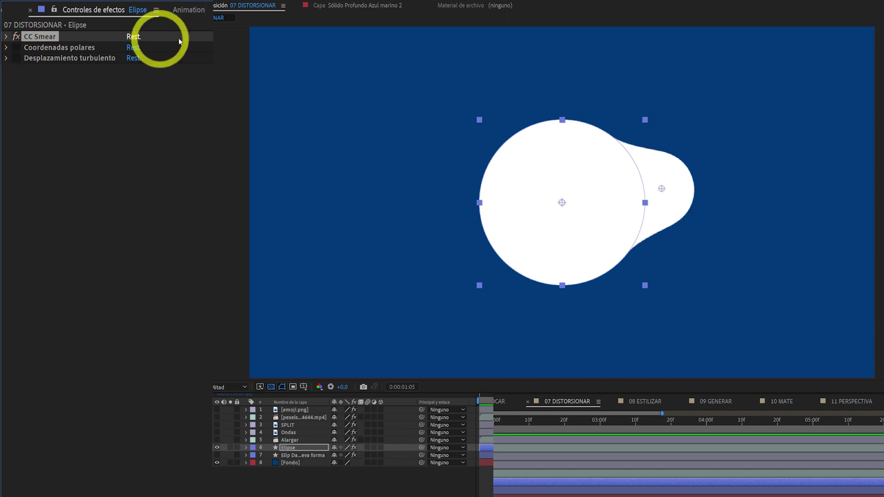
pyautogui.moveTo(661, 187)
pyautogui.mouseDown()
pyautogui.moveTo(620, 132)
pyautogui.moveTo(460, 114)
pyautogui.moveTo(515, 316)
pyautogui.moveTo(667, 200)
pyautogui.mouseUp()
pyautogui.moveTo(641, 166)
pyautogui.mouseDown()
pyautogui.moveTo(568, 148)
pyautogui.moveTo(560, 134)
pyautogui.moveTo(544, 169)
pyautogui.moveTo(516, 177)
pyautogui.moveTo(523, 213)
pyautogui.moveTo(557, 267)
pyautogui.moveTo(596, 259)
pyautogui.moveTo(606, 213)
pyautogui.moveTo(545, 150)
pyautogui.moveTo(517, 174)
pyautogui.mouseUp()
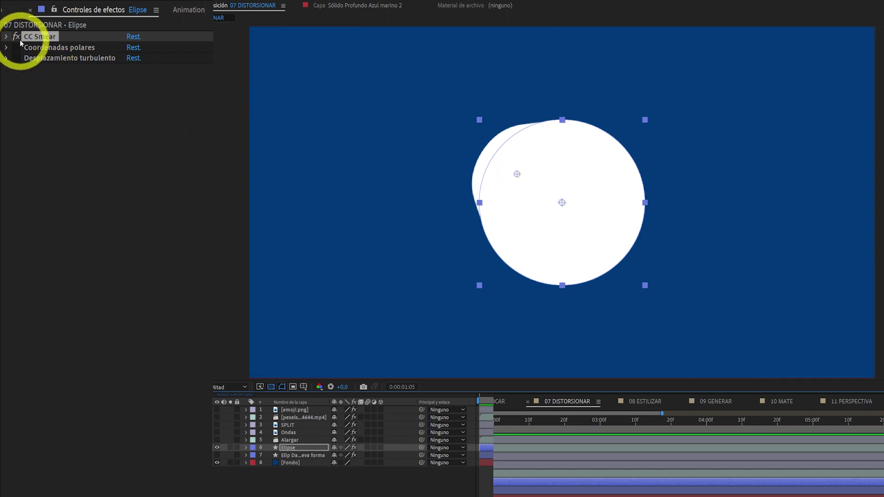
pyautogui.click(16, 37)
# Enable Coordenadas polares on the Elipse layer, vary its Interpolación to deform the circle, and turn the effect off
pyautogui.click(22, 49)
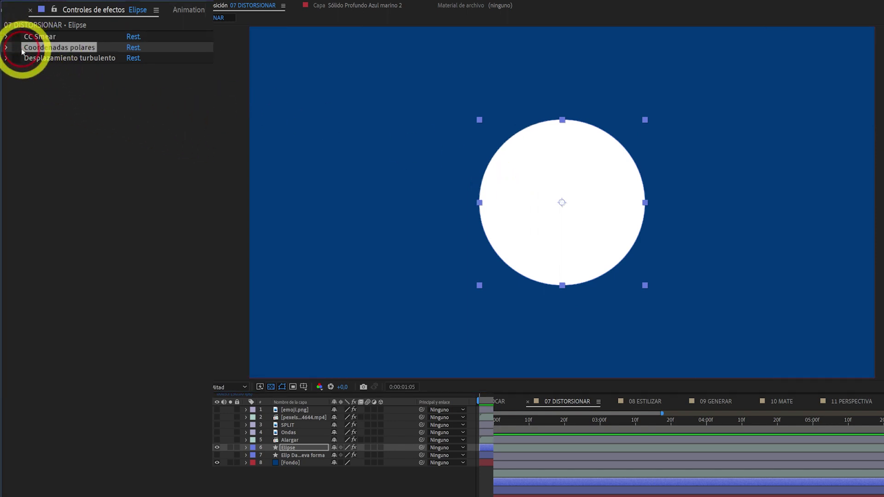
pyautogui.click(19, 49)
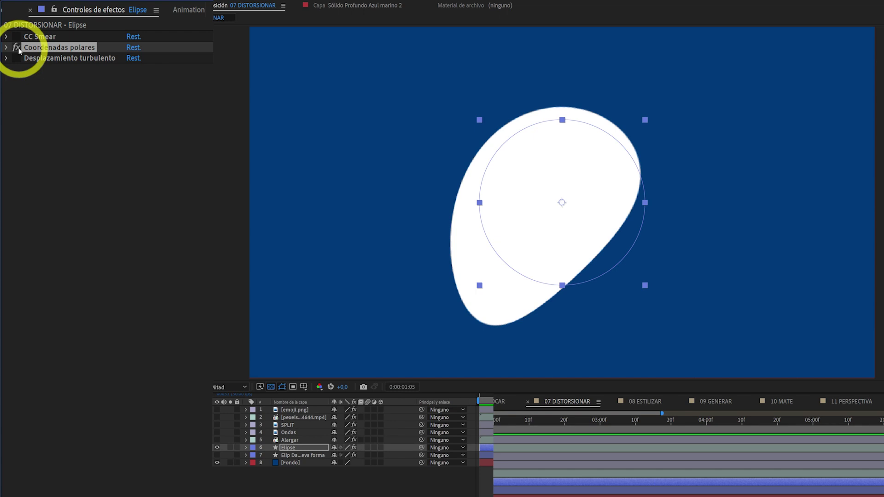
pyautogui.click(6, 47)
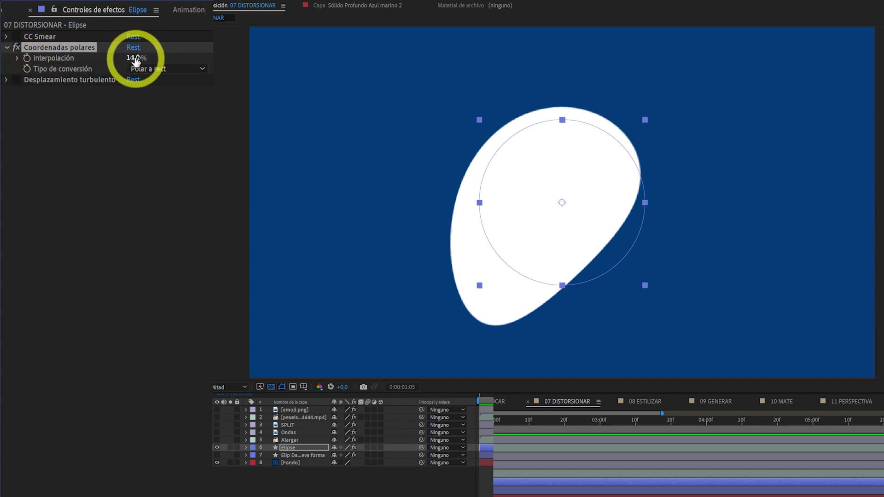
pyautogui.moveTo(136, 59); pyautogui.dragTo(105, 52)
pyautogui.click(15, 47)
pyautogui.click(7, 47)
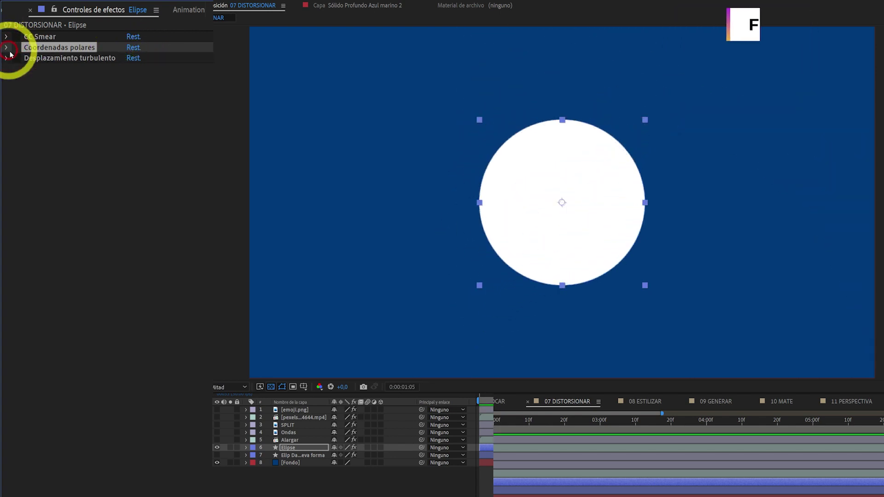
# Enable Desplazamiento turbulento on the Elipse layer and vary its evolution to reshape the circle
pyautogui.click(64, 62)
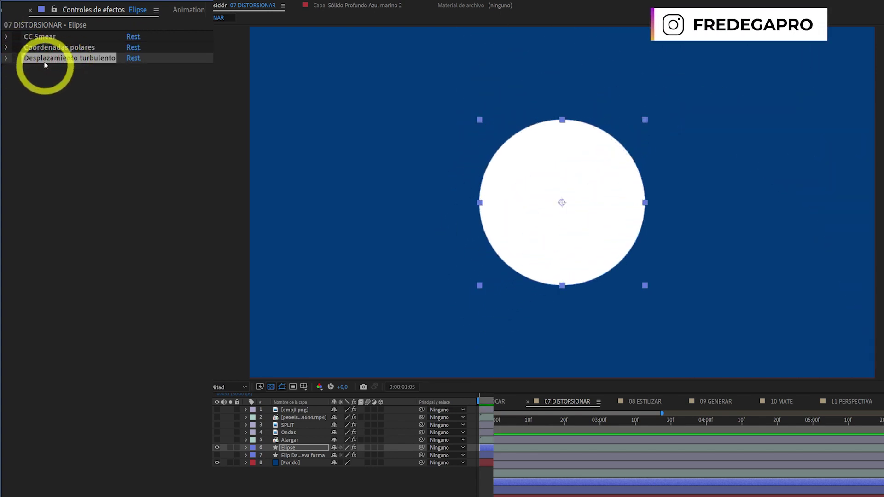
pyautogui.click(16, 58)
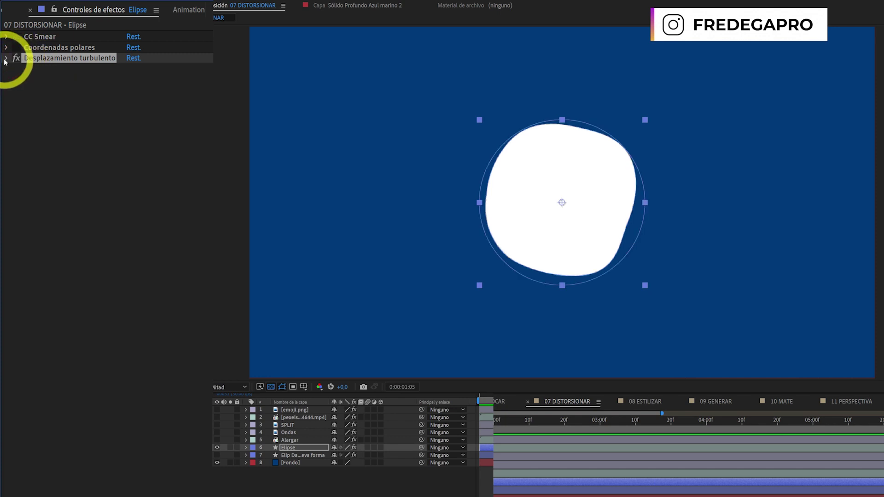
pyautogui.click(6, 58)
pyautogui.moveTo(141, 142); pyautogui.dragTo(187, 126)
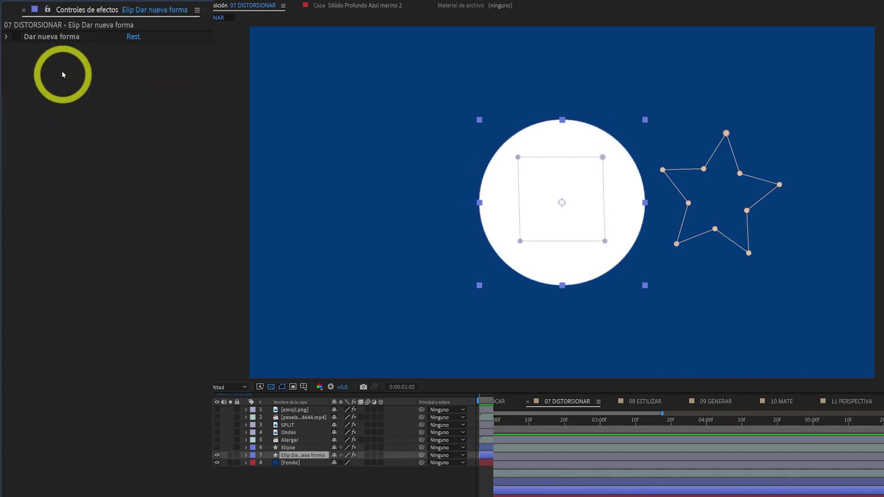
# Expand and enable Dar nueva forma on the Elip Dar nueva forma layer, and vary its Porcentaje up to about 97% to morph the circle towards the star
pyautogui.click(58, 37)
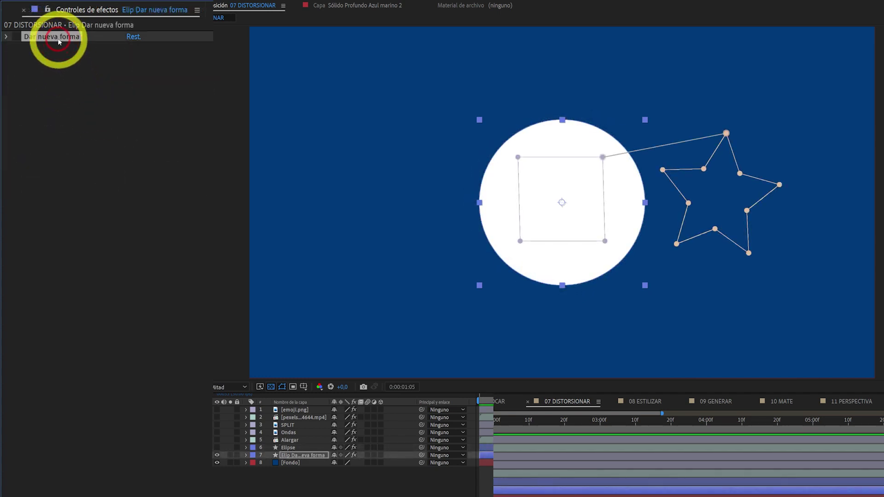
pyautogui.click(7, 37)
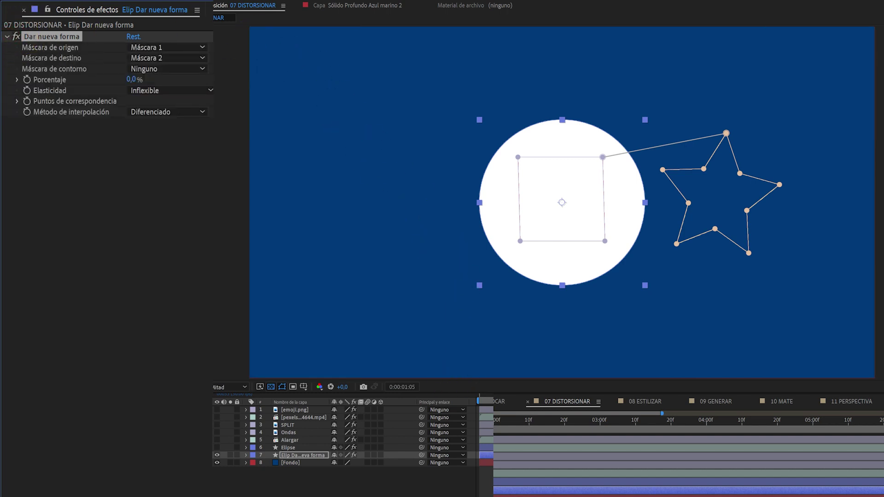
pyautogui.click(586, 394)
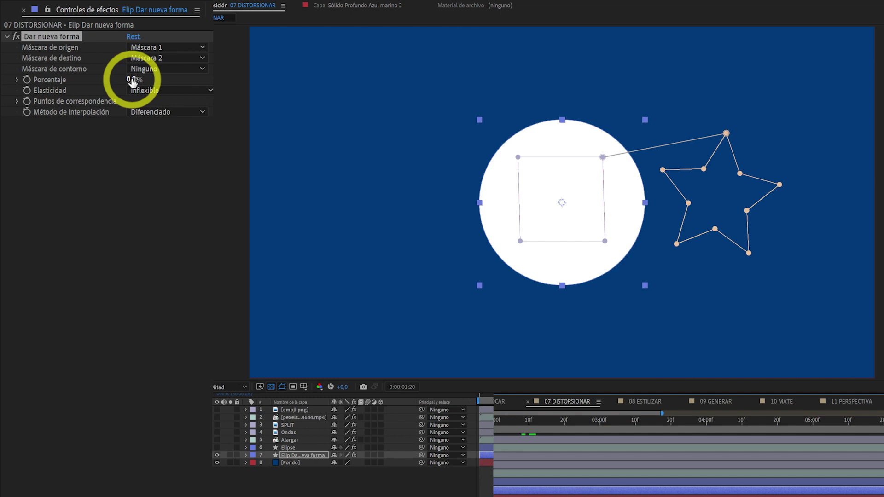
pyautogui.moveTo(131, 80); pyautogui.dragTo(186, 72)
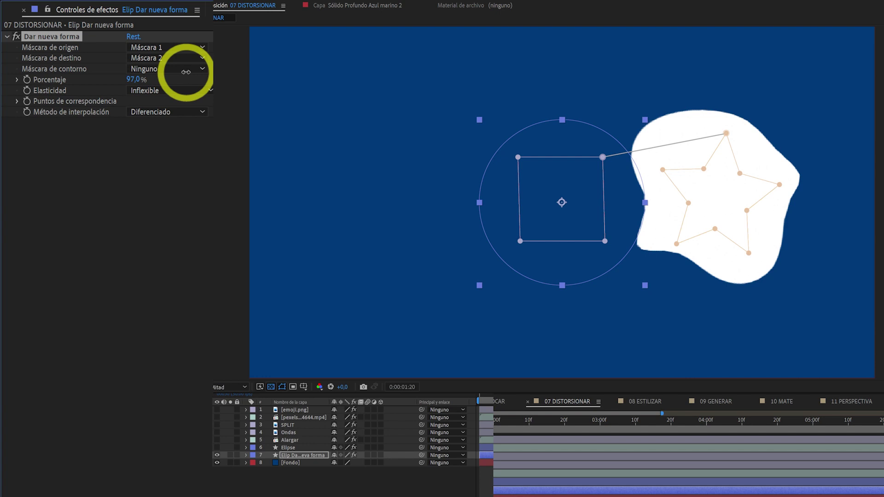
pyautogui.moveTo(186, 72); pyautogui.dragTo(152, 82)
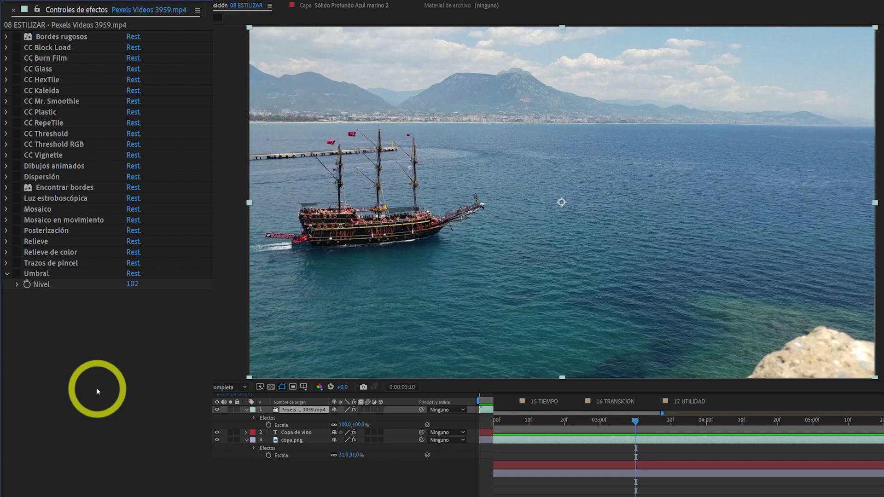
# Enable Bordes rugosos on the ship footage, set its Tipo de borde to Color rugoso, and turn the effect off
pyautogui.click(16, 36)
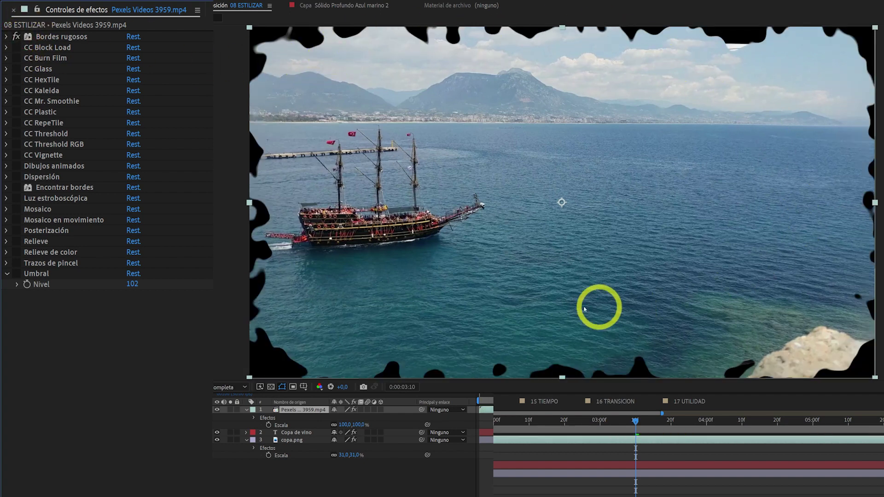
pyautogui.click(6, 37)
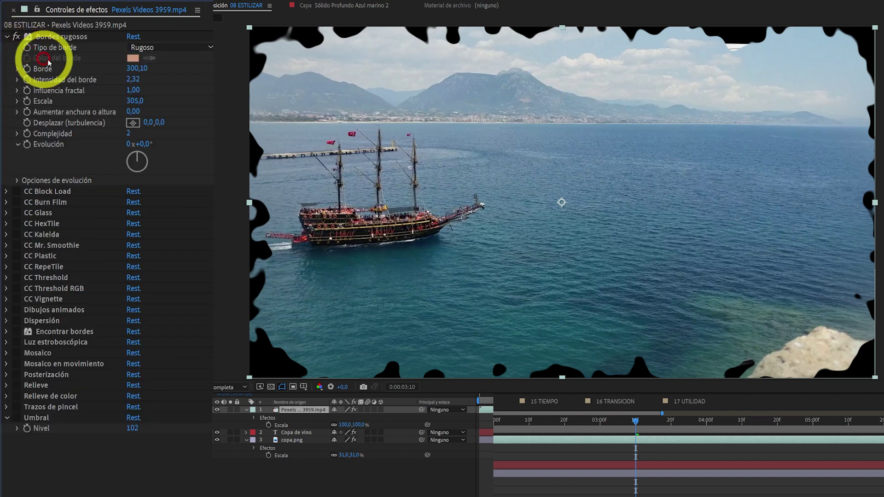
pyautogui.click(159, 49)
pyautogui.click(168, 74)
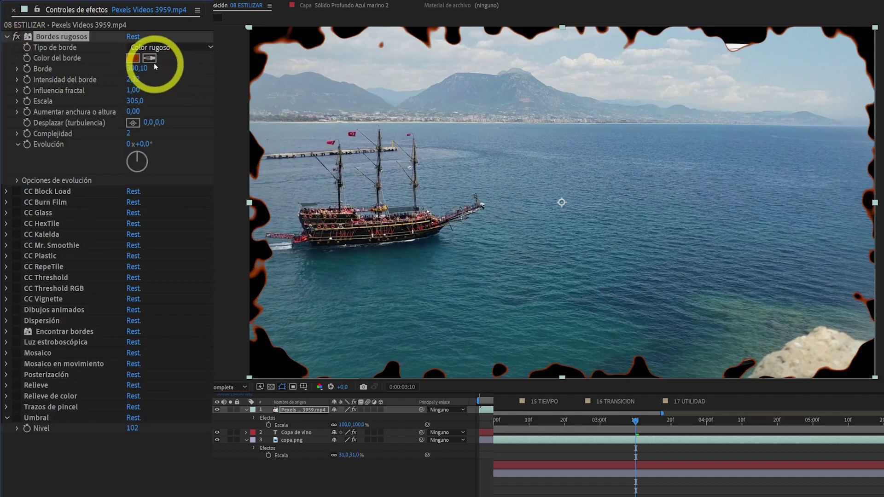
pyautogui.click(17, 37)
pyautogui.click(6, 37)
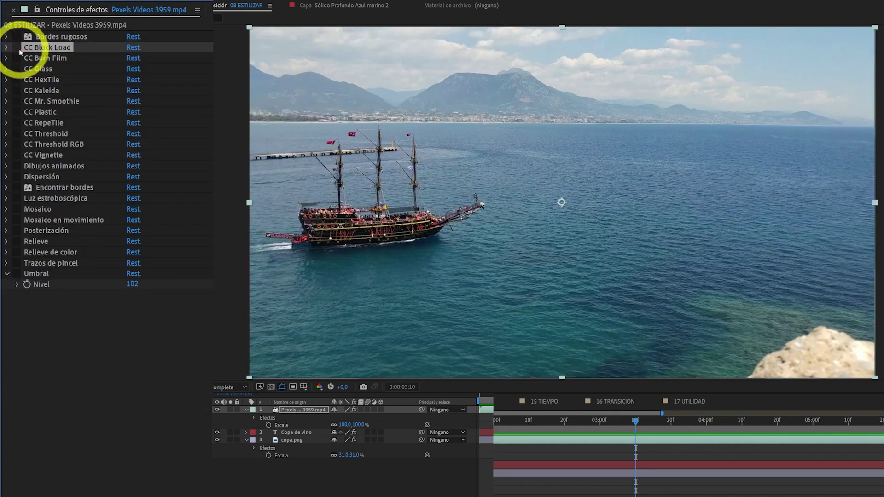
# Enable CC Block Load on the ship footage, raise its Completion to 27, and turn the effect off
pyautogui.click(16, 47)
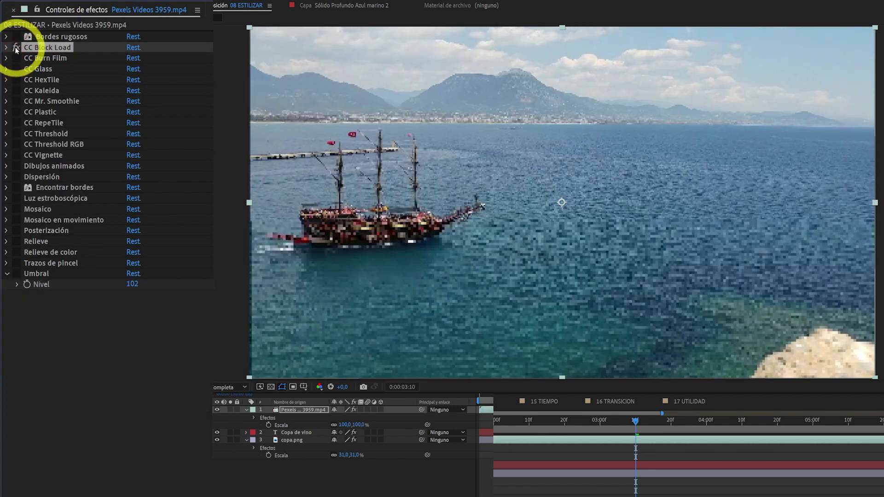
pyautogui.click(16, 48)
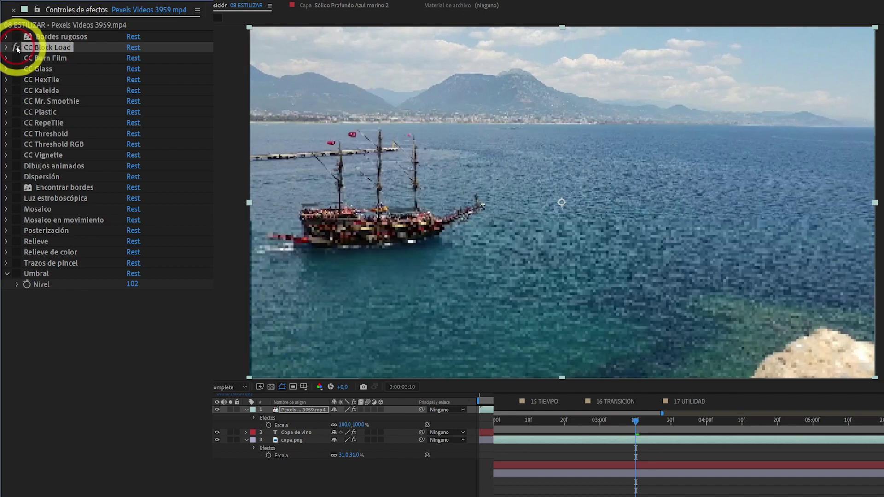
pyautogui.click(7, 47)
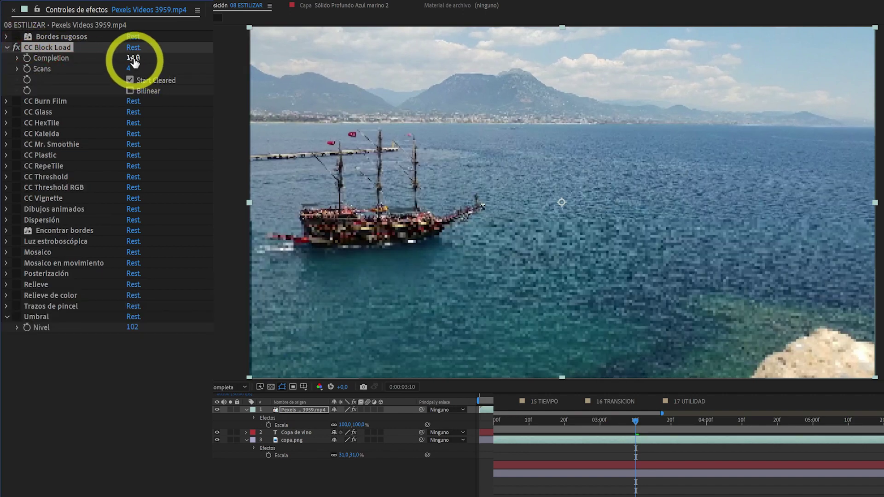
pyautogui.moveTo(131, 58)
pyautogui.mouseDown()
pyautogui.moveTo(105, 60)
pyautogui.moveTo(147, 58)
pyautogui.moveTo(103, 64)
pyautogui.moveTo(120, 62)
pyautogui.mouseUp()
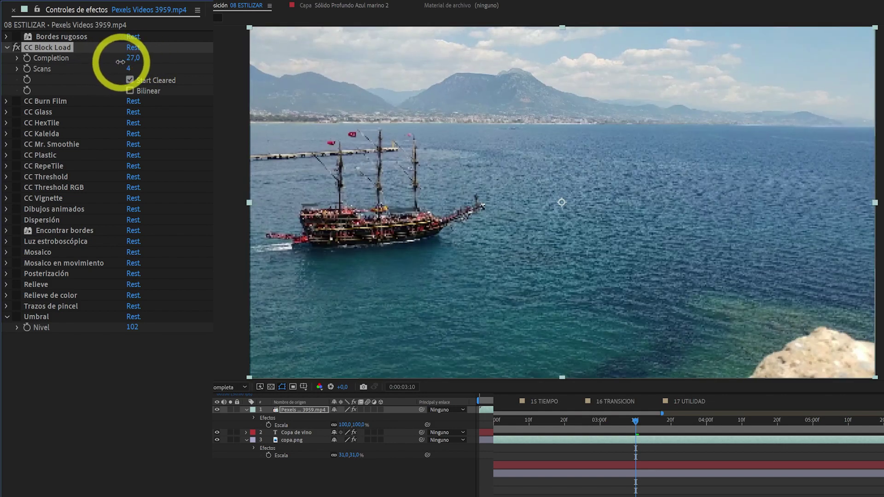
pyautogui.click(7, 48)
# Enable CC Burn Film on the ship footage, vary its Burn amount, and turn the effect off
pyautogui.click(48, 59)
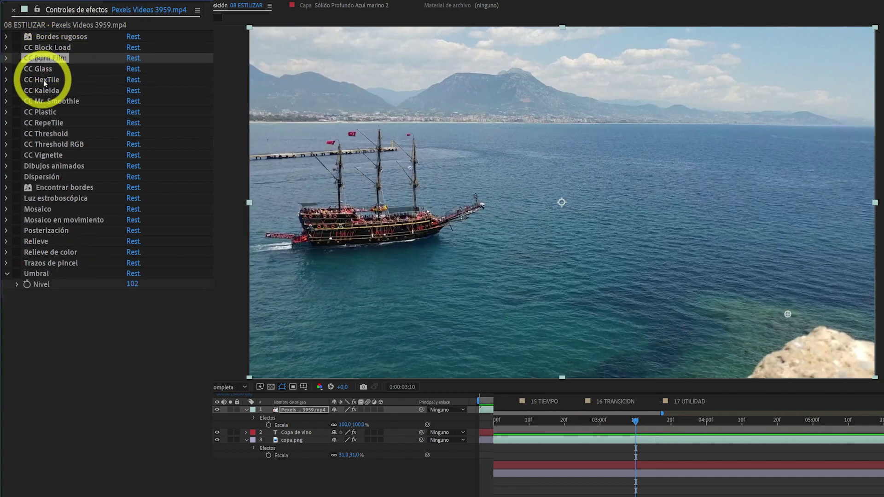
pyautogui.click(16, 59)
pyautogui.click(6, 58)
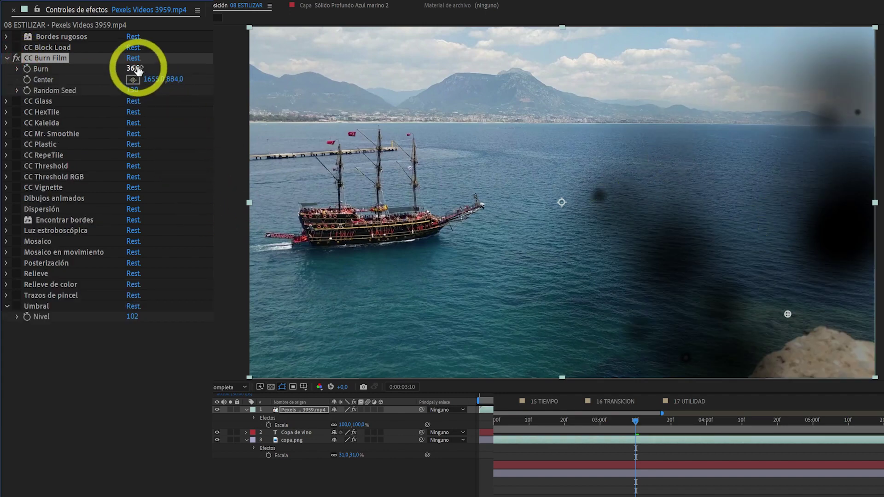
pyautogui.moveTo(142, 66)
pyautogui.mouseDown()
pyautogui.moveTo(139, 83)
pyautogui.moveTo(119, 84)
pyautogui.moveTo(133, 99)
pyautogui.mouseUp()
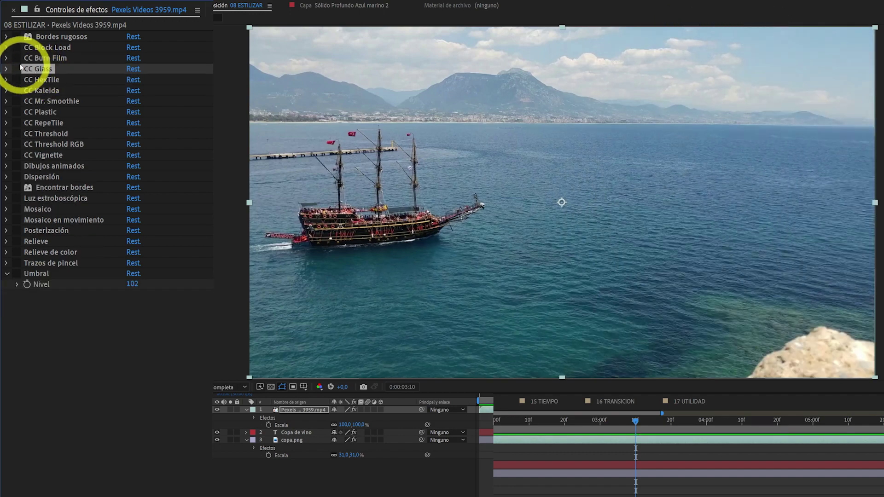
# Enable CC Glass on the ship footage, choose another layer as its Bump Map, and turn the effect off
pyautogui.click(17, 69)
pyautogui.click(7, 69)
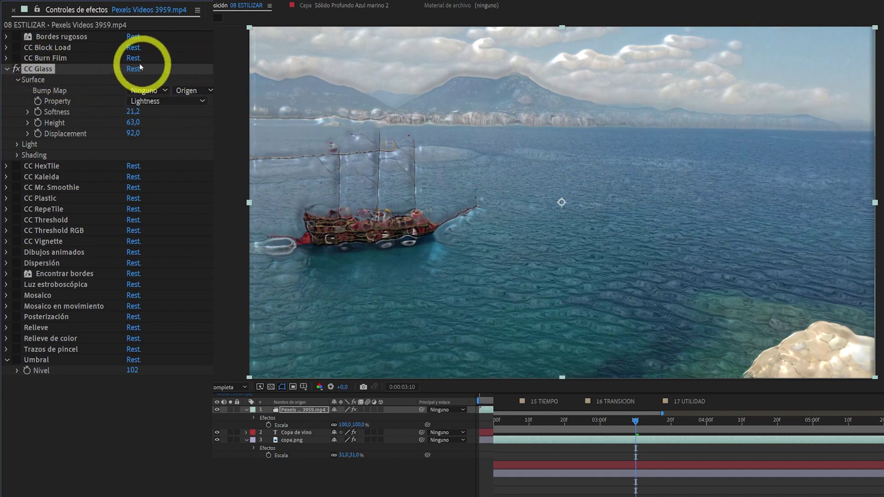
pyautogui.click(146, 94)
pyautogui.click(170, 137)
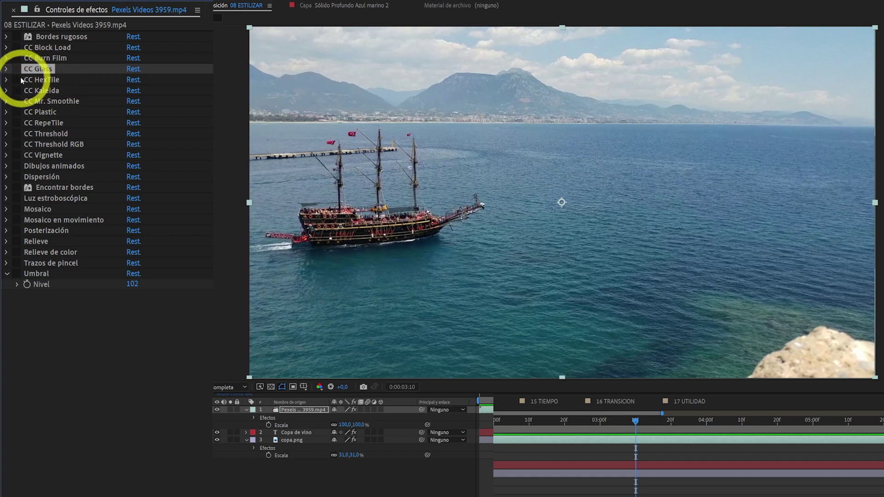
# Enable CC HexTile on the ship footage, set its Radius to 393, view the Render options, and turn the effect off
pyautogui.click(16, 80)
pyautogui.click(5, 81)
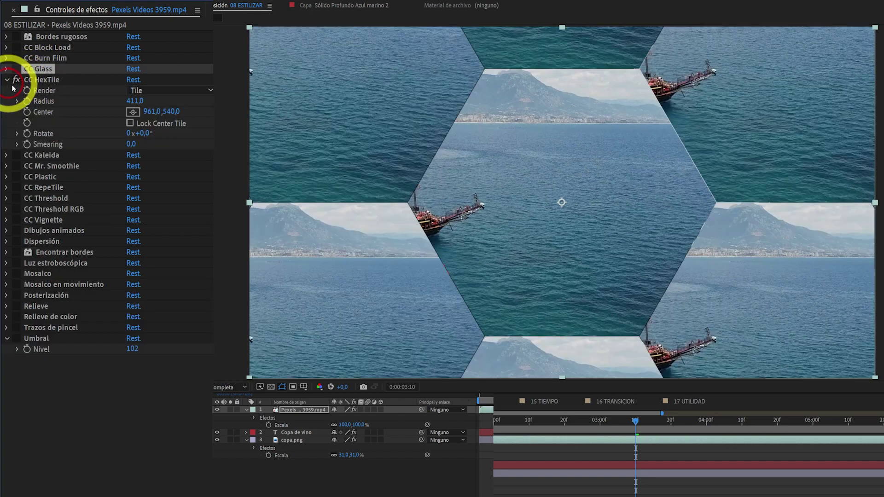
pyautogui.moveTo(135, 100); pyautogui.dragTo(158, 93)
pyautogui.click(160, 92)
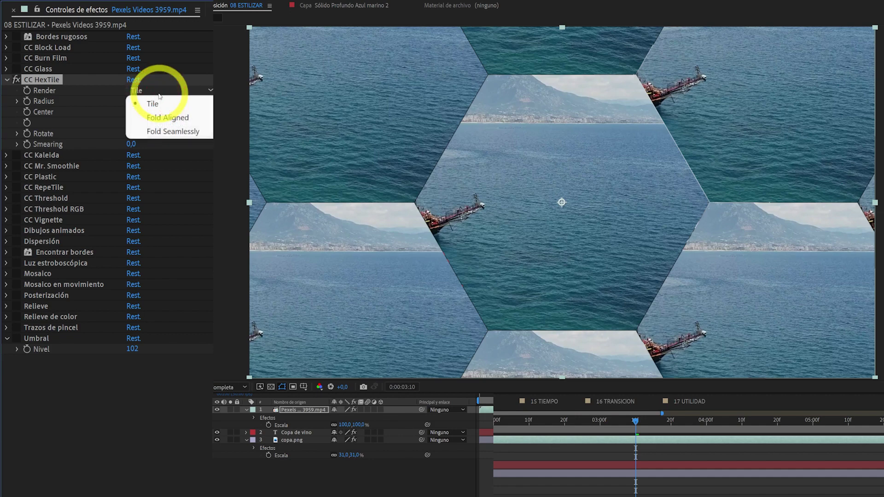
pyautogui.click(15, 80)
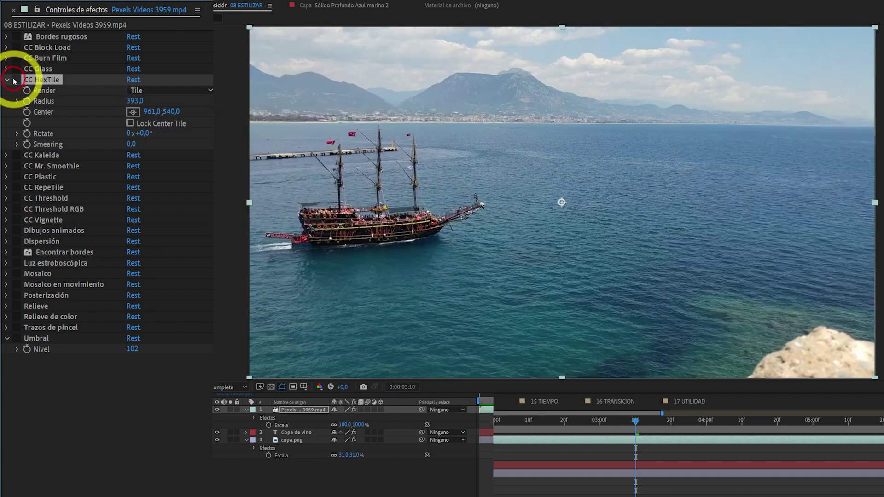
pyautogui.click(6, 79)
# Enable CC Kaleida on the ship footage, scrub the time to 0:00:03:14 to view the moving pattern, and turn the effect off
pyautogui.click(24, 91)
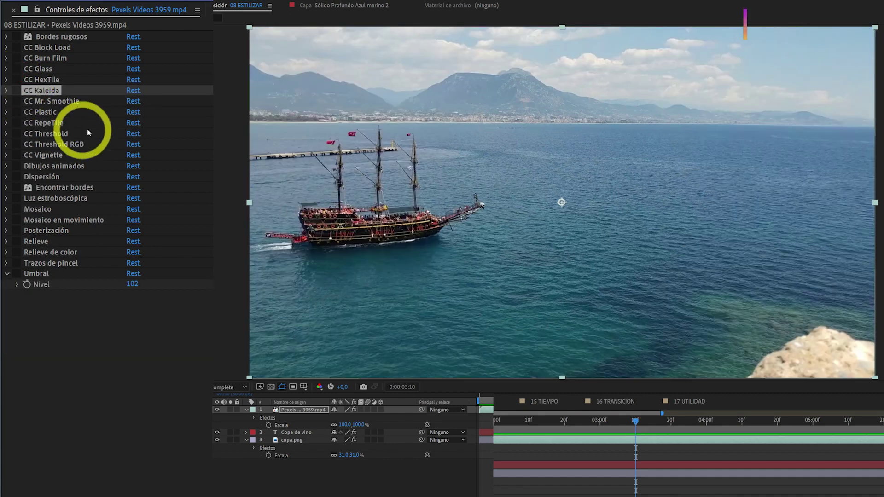
pyautogui.click(16, 90)
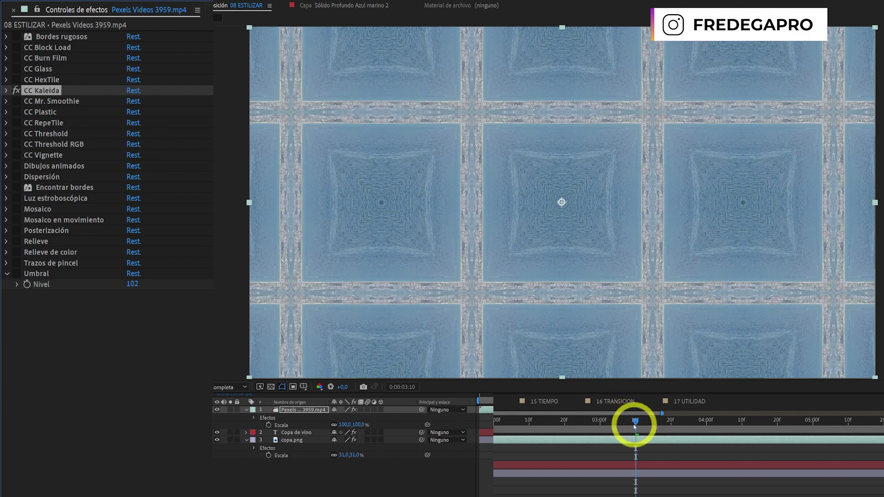
pyautogui.moveTo(634, 426)
pyautogui.mouseDown()
pyautogui.moveTo(552, 436)
pyautogui.moveTo(825, 438)
pyautogui.moveTo(673, 444)
pyautogui.moveTo(746, 418)
pyautogui.moveTo(651, 435)
pyautogui.mouseUp()
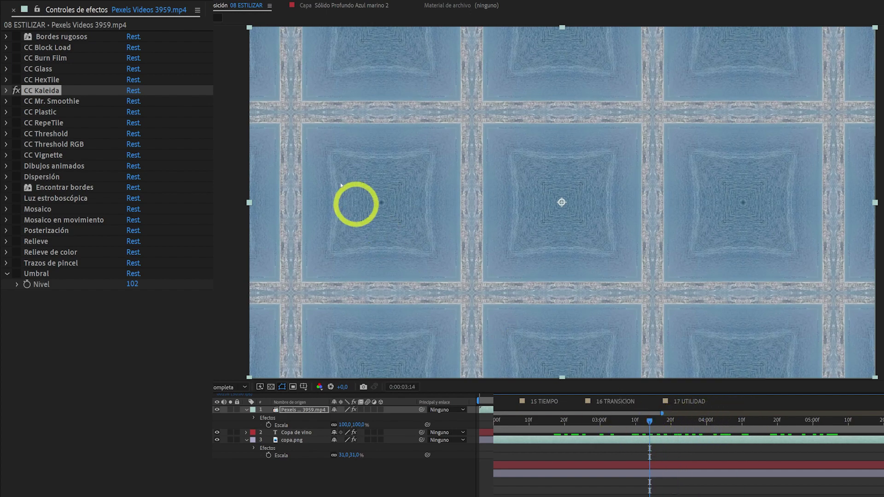
pyautogui.click(15, 90)
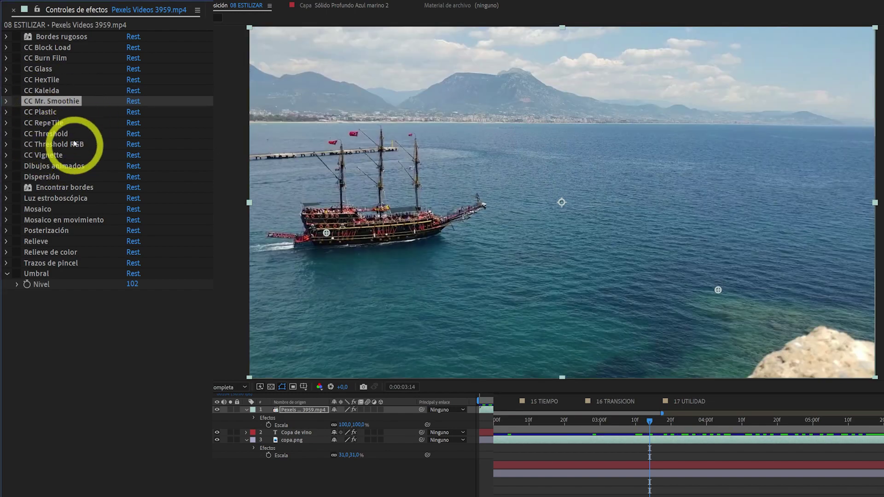
# Toggle CC Mr. Smoothie repeatedly on the ship footage to compare the image with and without it, leaving it off
pyautogui.click(15, 101)
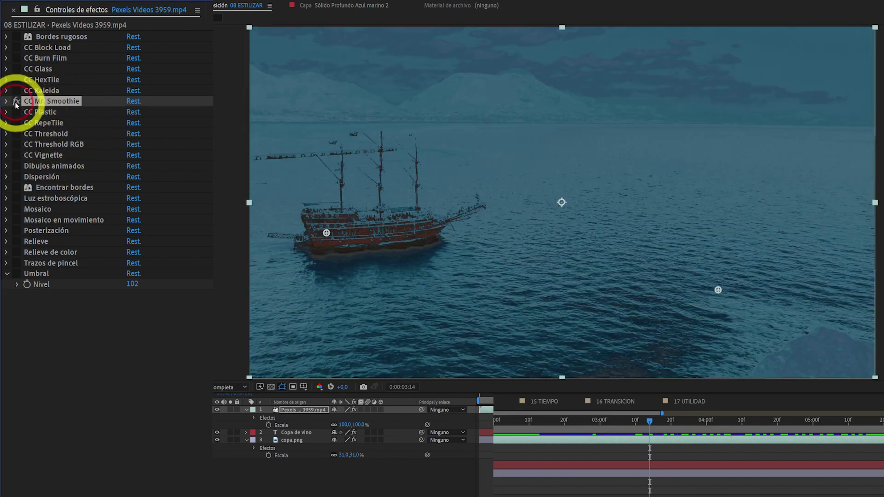
pyautogui.click(16, 102)
pyautogui.click(15, 102)
pyautogui.click(15, 101)
pyautogui.click(15, 101)
pyautogui.click(15, 102)
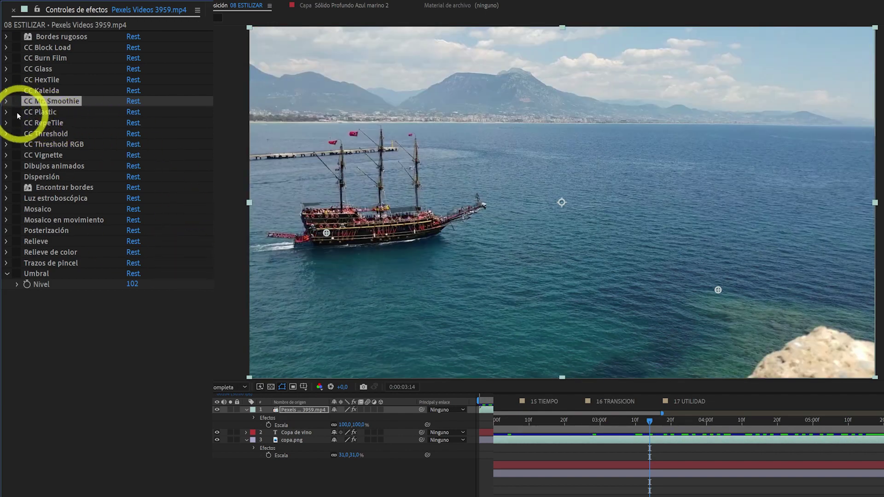
# Enable CC Plastic on the ship footage, set its Bump Layer to the Copa de vino text layer, and turn the effect off
pyautogui.click(16, 112)
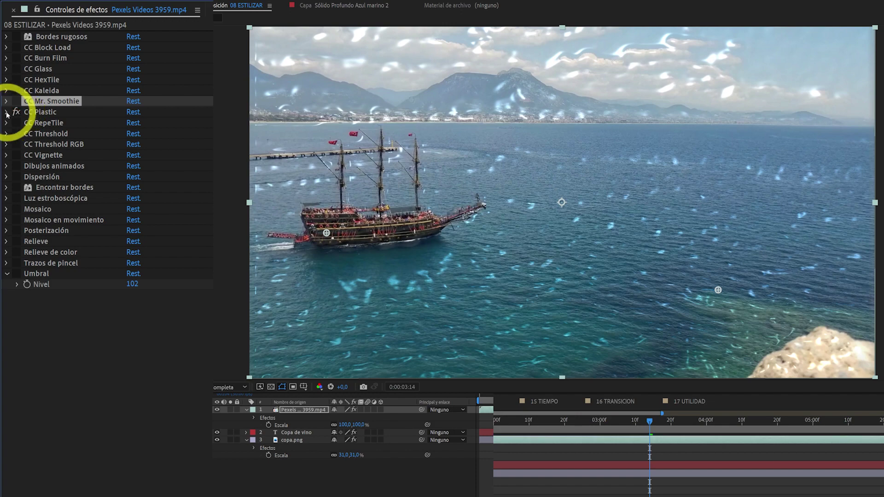
pyautogui.click(7, 112)
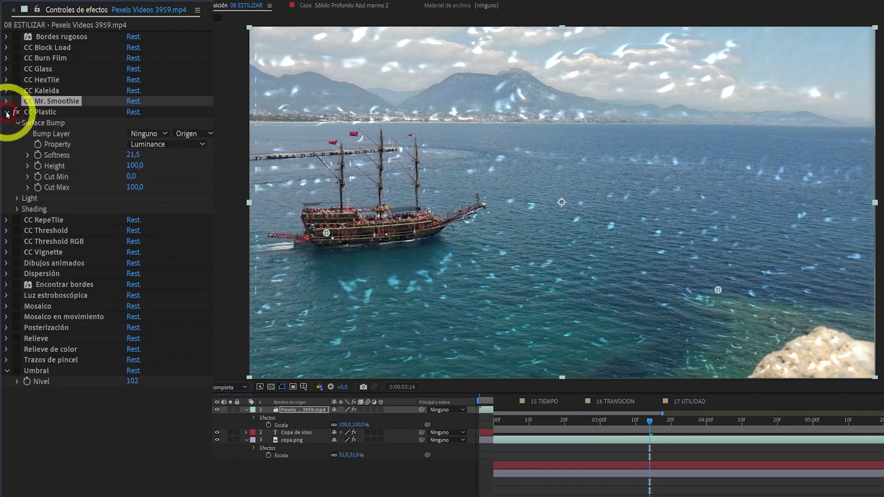
pyautogui.click(161, 135)
pyautogui.click(173, 179)
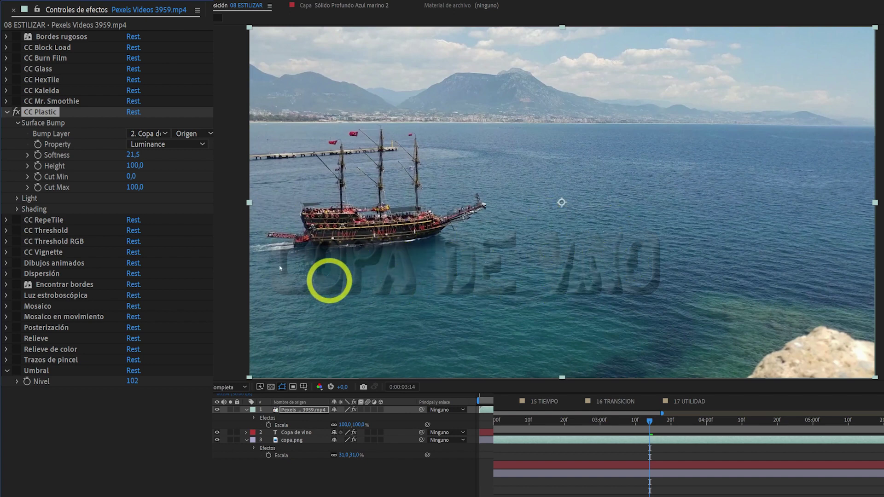
pyautogui.click(17, 112)
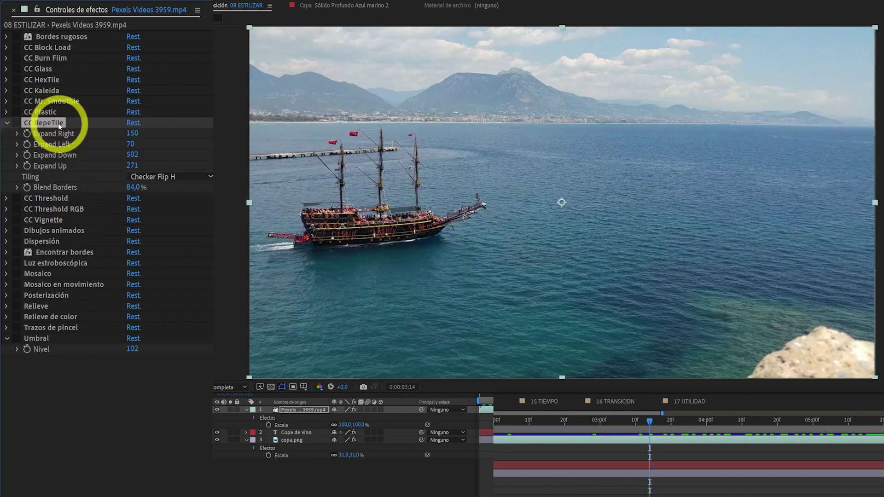
# Toggle CC RepeTile repeatedly on the ship footage to compare the tiled edges with the original, leaving it off
pyautogui.click(16, 123)
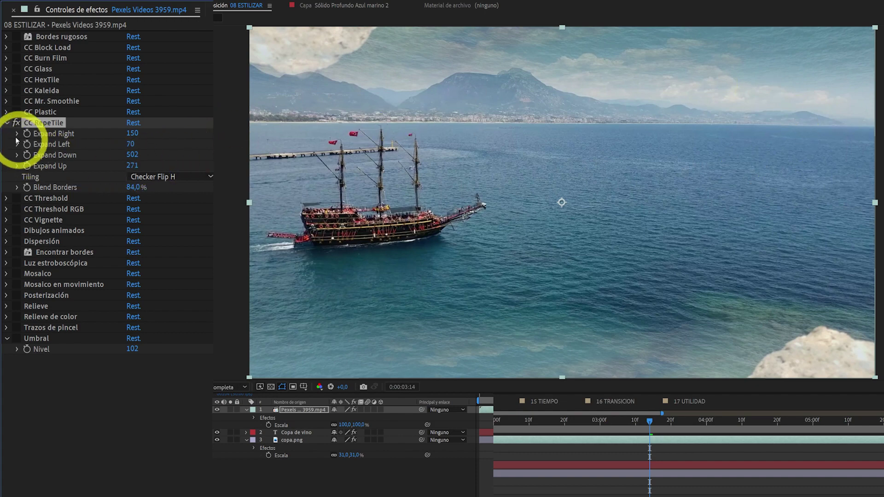
pyautogui.click(16, 124)
pyautogui.click(17, 124)
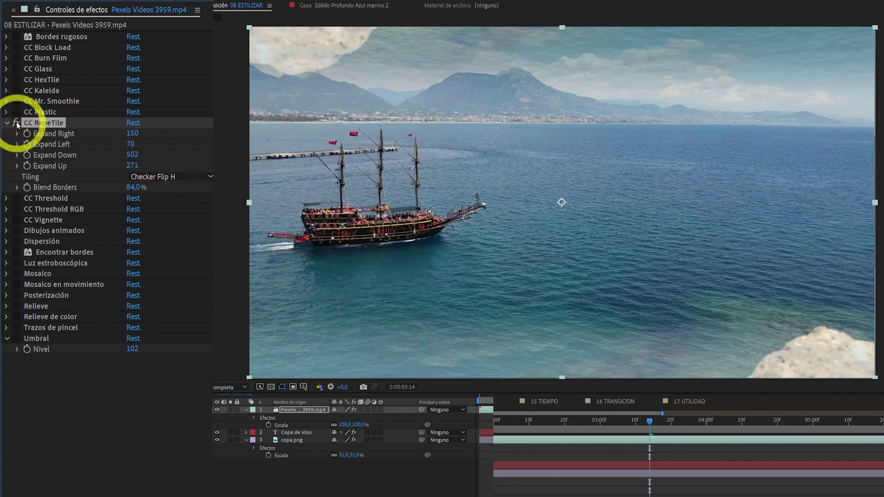
pyautogui.click(17, 124)
pyautogui.click(17, 124)
pyautogui.click(17, 124)
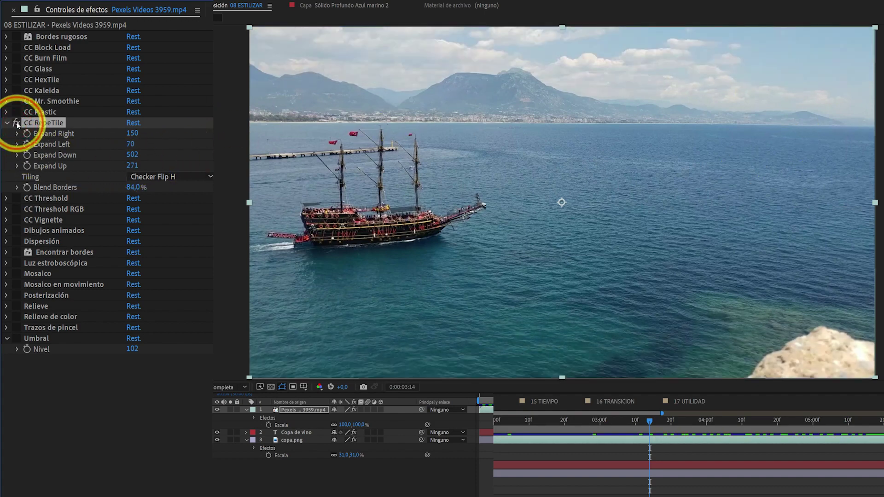
pyautogui.click(17, 124)
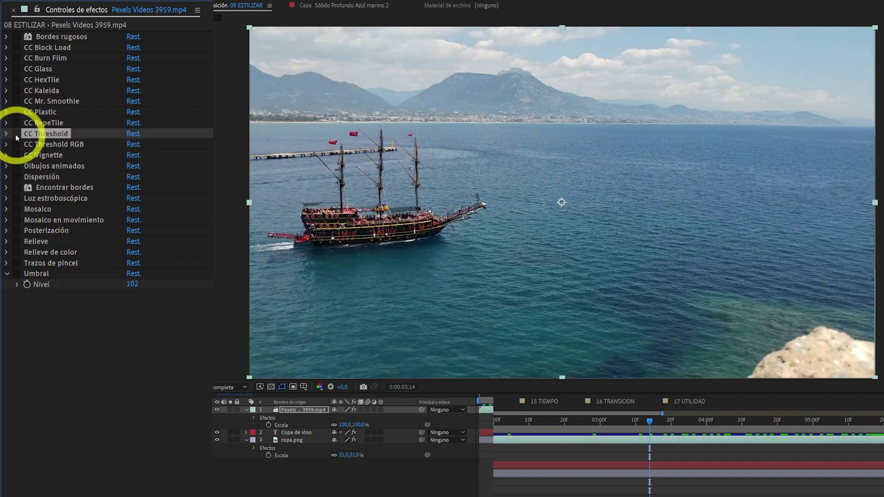
# Toggle CC Threshold on the ship footage to compare the black-and-white look with the original, leaving it off
pyautogui.click(17, 134)
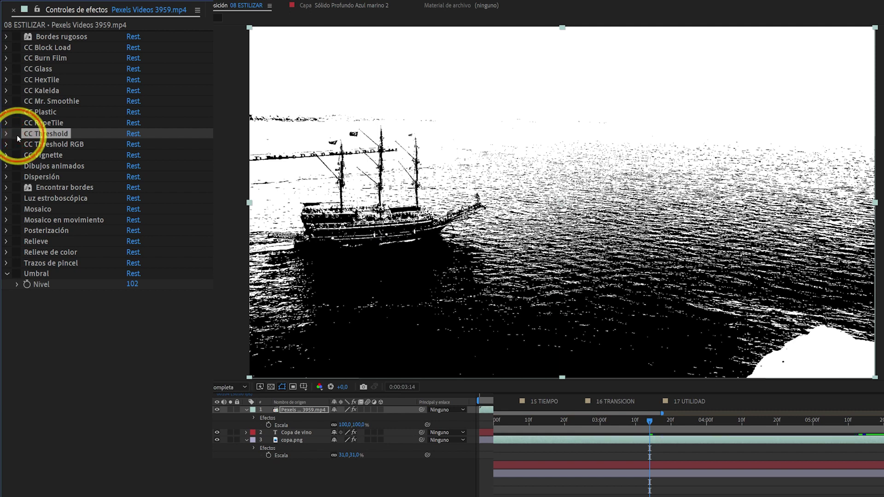
pyautogui.click(17, 135)
pyautogui.click(17, 134)
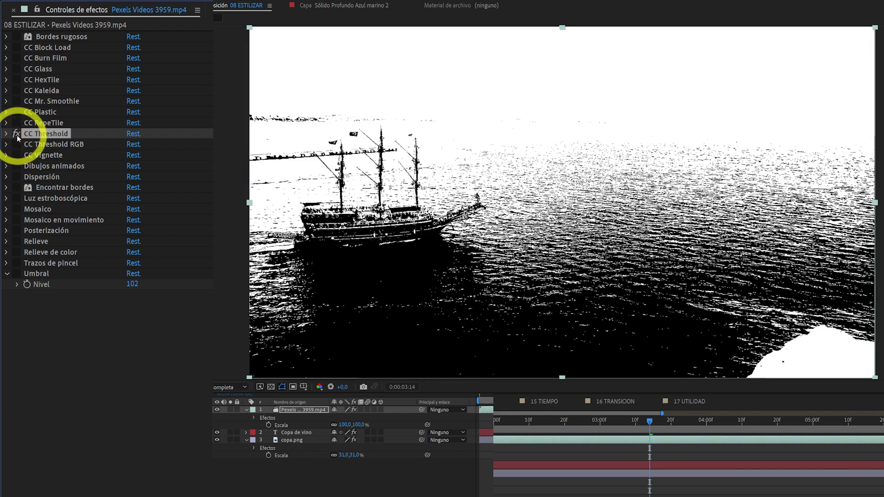
pyautogui.click(17, 134)
# Toggle CC Threshold RGB on the ship footage to compare the per-channel threshold with the original, leaving it off
pyautogui.click(17, 145)
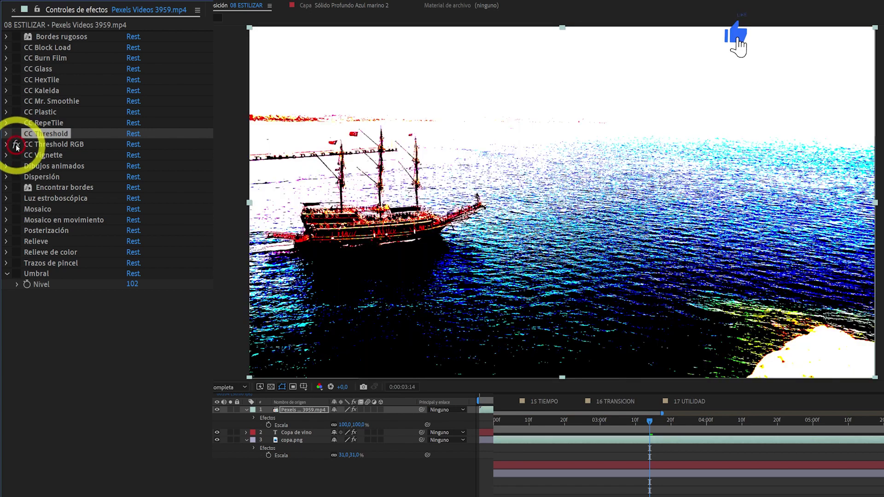
pyautogui.click(17, 146)
pyautogui.click(16, 146)
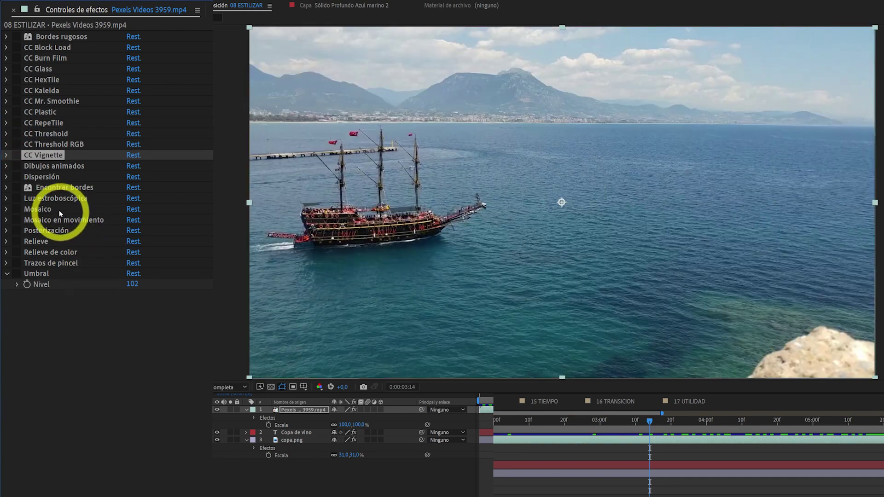
# Toggle CC Vignette on the ship footage to compare the frame with and without darkened corners
pyautogui.click(16, 155)
pyautogui.click(17, 156)
pyautogui.click(17, 155)
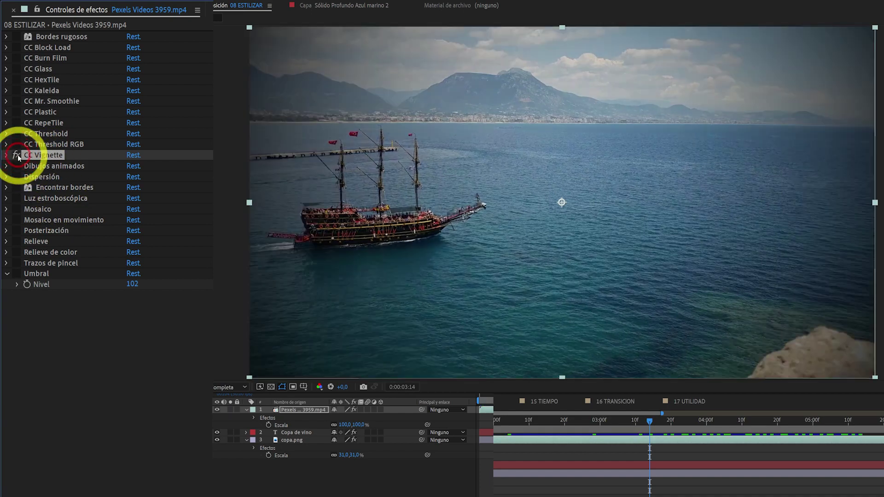
# Compare the ship footage with and without the CC Vignette effect, leaving the effect disabled
pyautogui.click(16, 156)
pyautogui.click(17, 156)
pyautogui.click(16, 156)
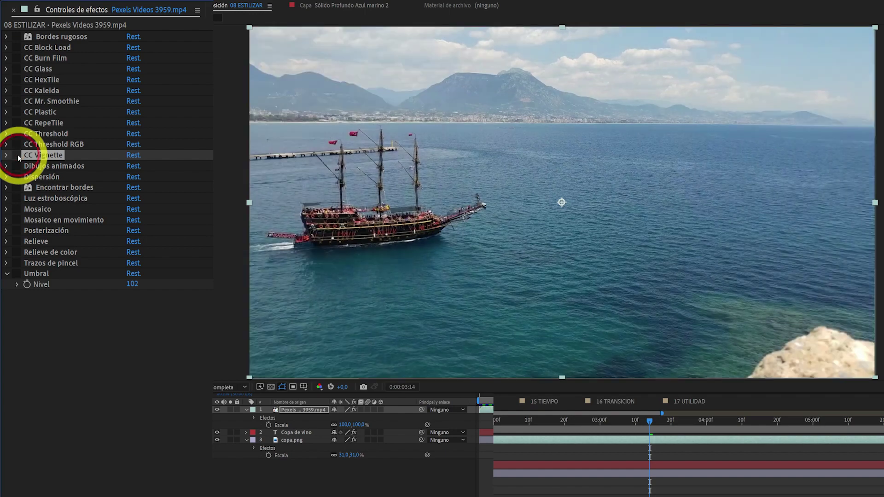
pyautogui.click(17, 156)
pyautogui.click(16, 155)
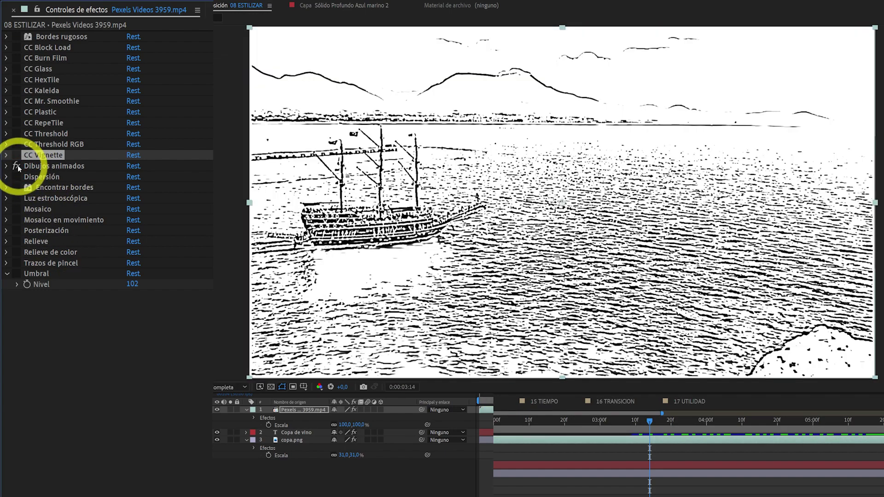
# Enable the Dibujos animados effect on the ship footage and set its Procesar option to Relleno y bordes
pyautogui.click(17, 167)
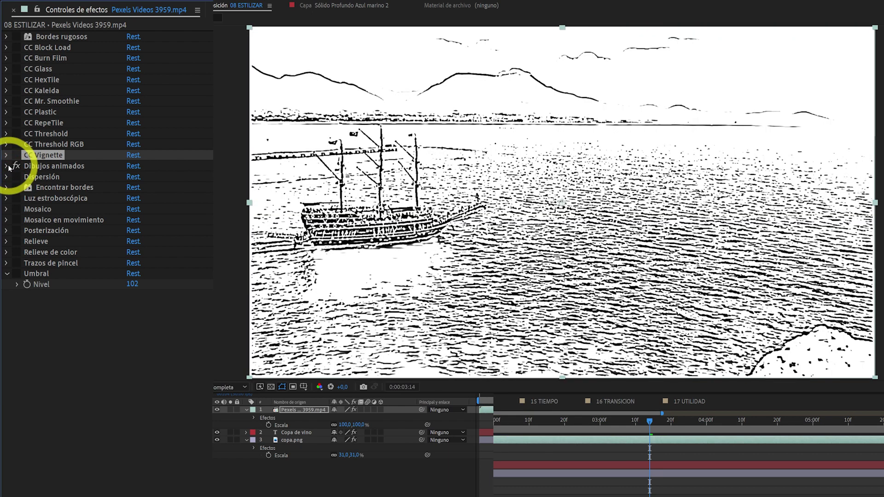
pyautogui.click(8, 166)
pyautogui.click(164, 183)
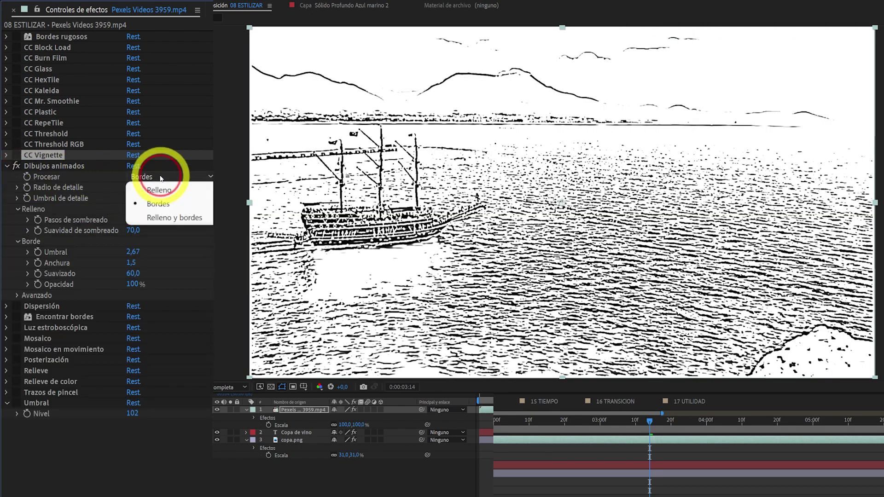
pyautogui.click(170, 217)
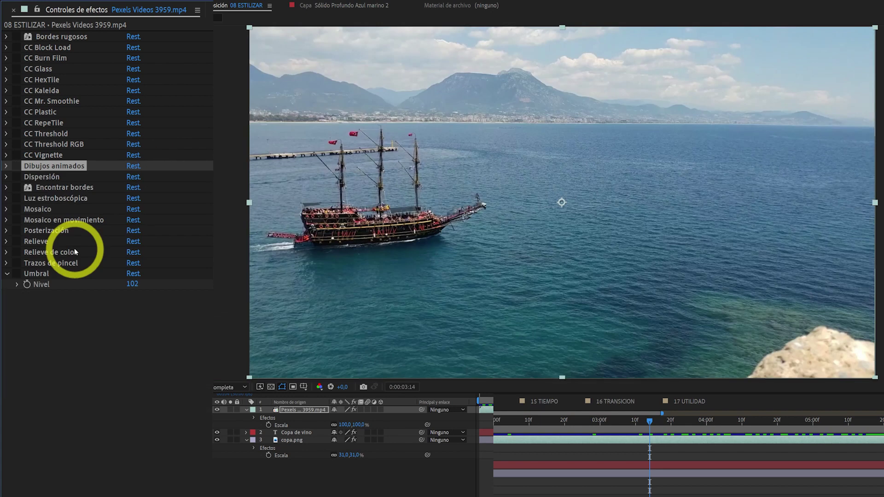
# Compare the ship footage with and without the Dispersión effect, leaving the effect disabled
pyautogui.click(45, 181)
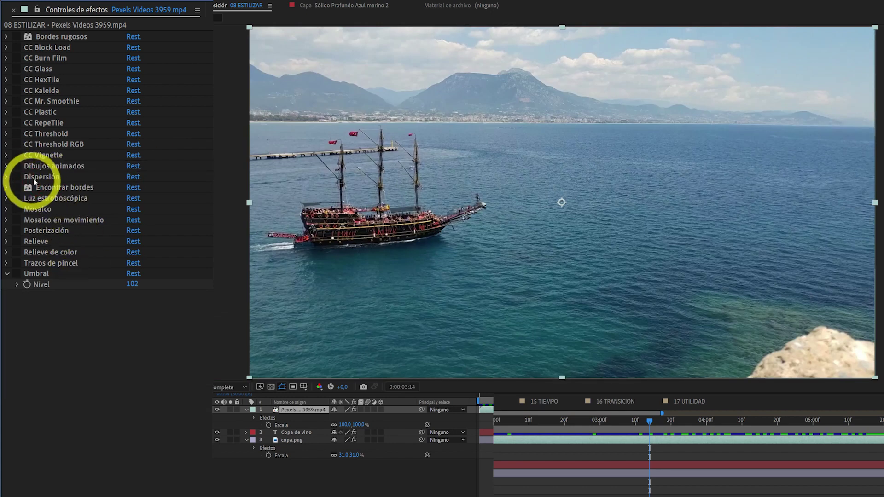
pyautogui.click(13, 182)
pyautogui.click(17, 181)
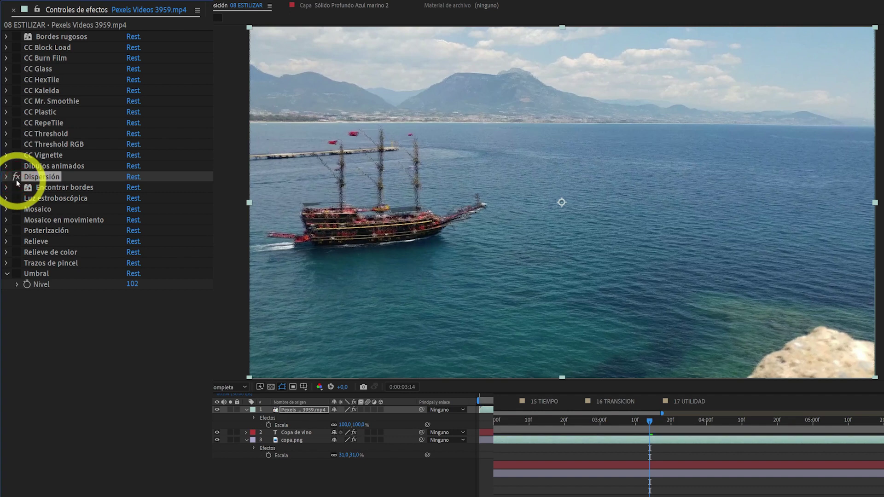
pyautogui.click(16, 181)
pyautogui.click(18, 180)
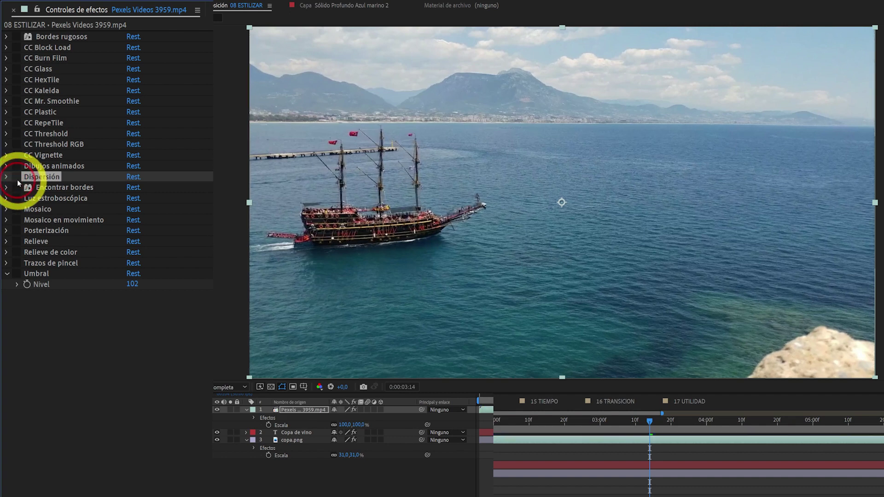
pyautogui.click(17, 181)
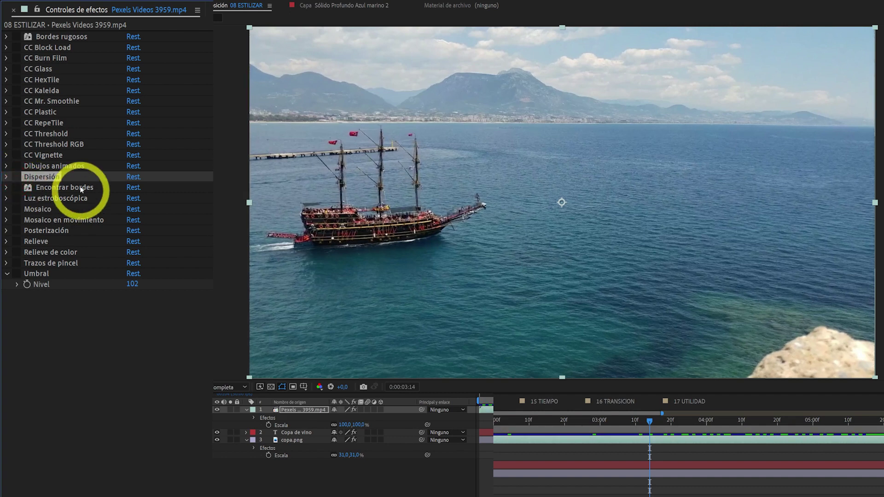
# Preview the Encontrar bordes effect on the ship footage, inspect its settings and disable it again
pyautogui.click(17, 187)
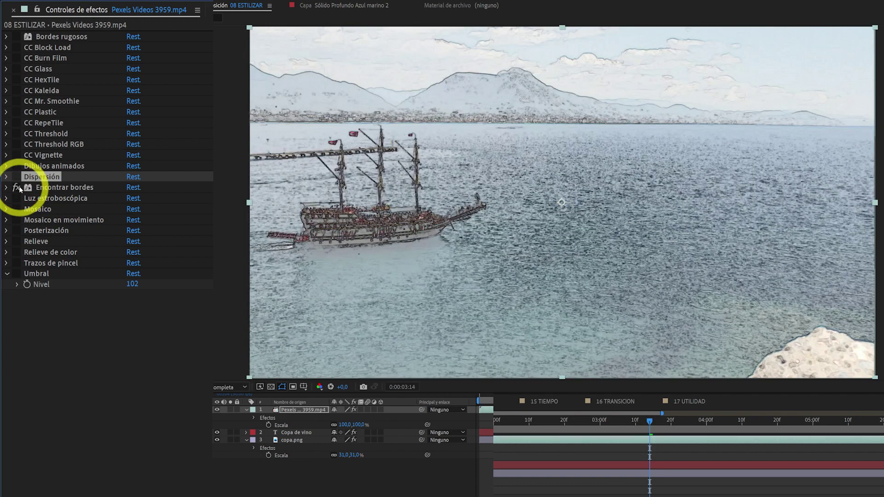
pyautogui.click(7, 188)
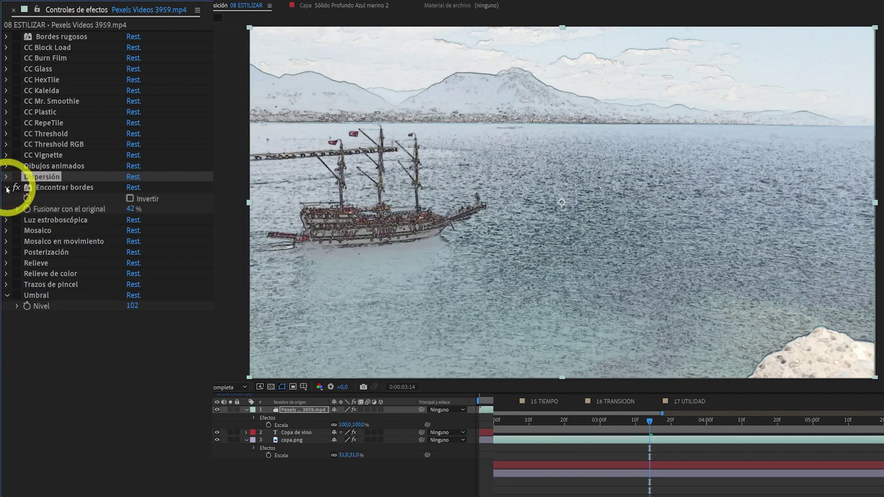
pyautogui.click(7, 188)
pyautogui.click(49, 194)
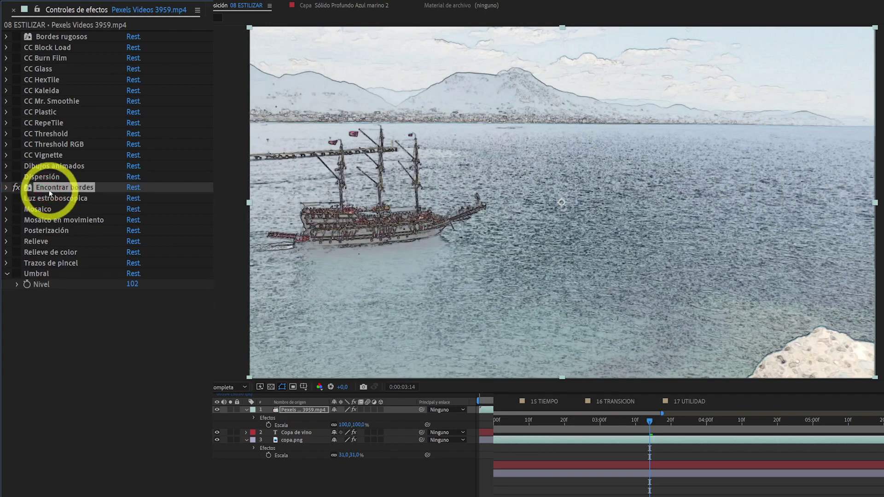
pyautogui.click(16, 188)
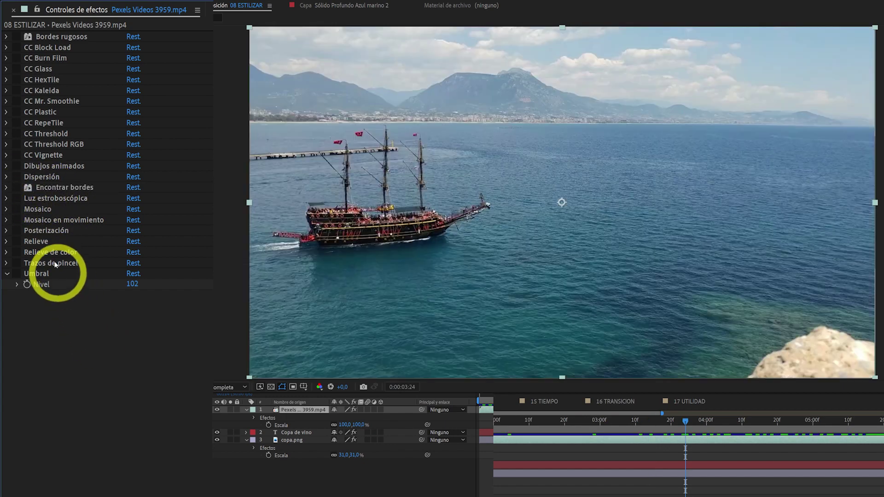
# Preview the Luz estroboscópica effect and its settings around 0:00:03:22, as well as the Mosaico effect, disabling each again
pyautogui.click(17, 199)
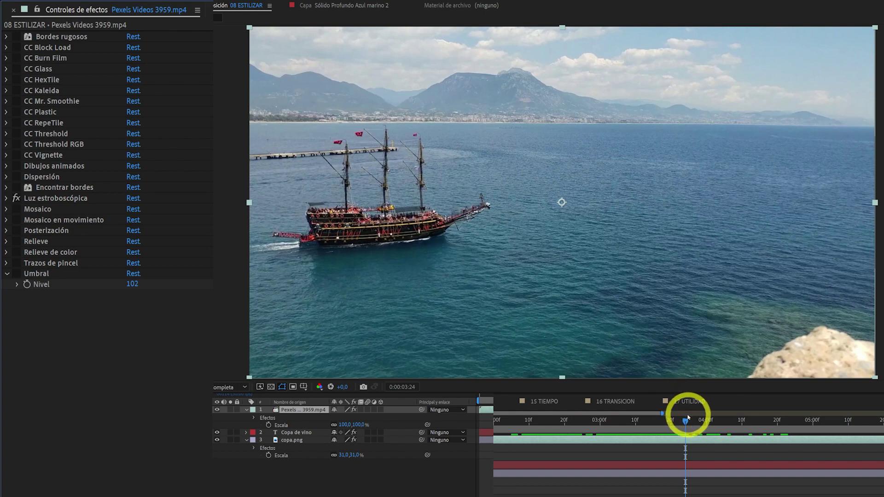
pyautogui.moveTo(687, 422)
pyautogui.mouseDown()
pyautogui.moveTo(506, 432)
pyautogui.moveTo(678, 438)
pyautogui.mouseUp()
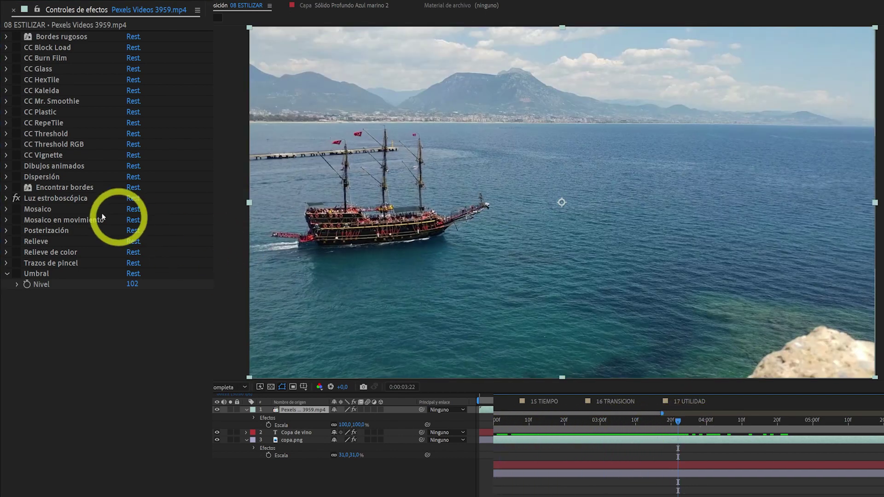
pyautogui.click(6, 198)
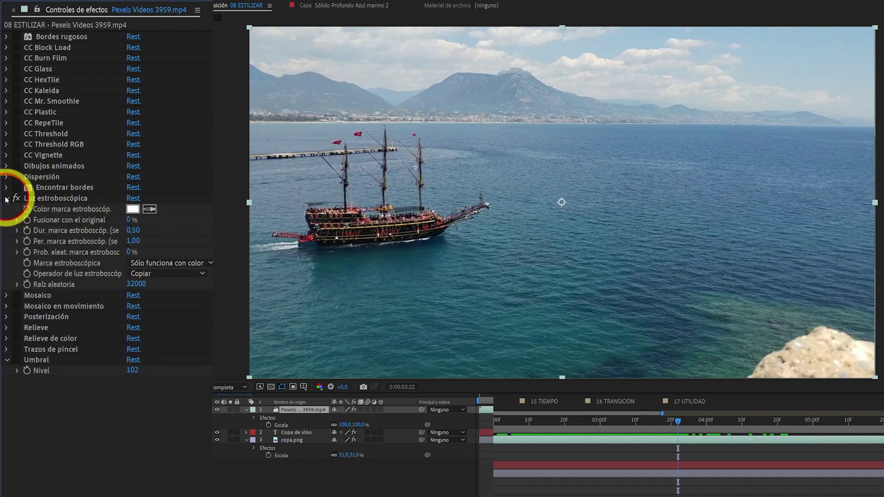
pyautogui.click(6, 198)
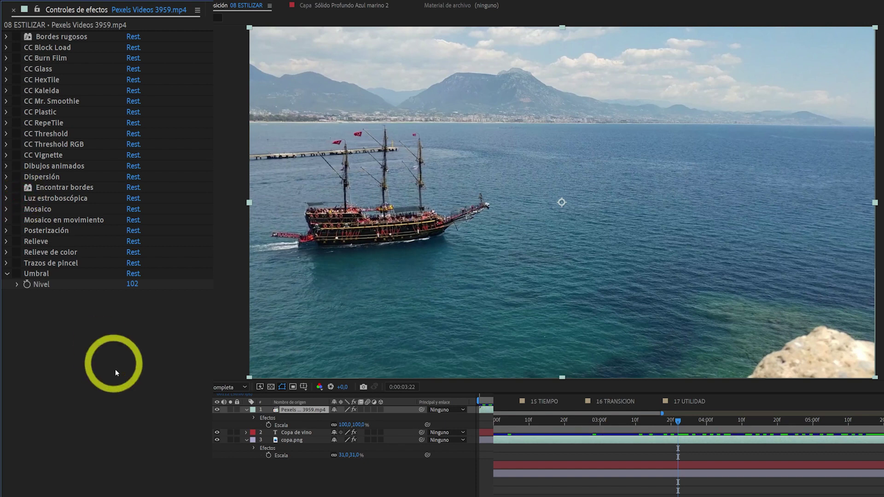
pyautogui.click(16, 209)
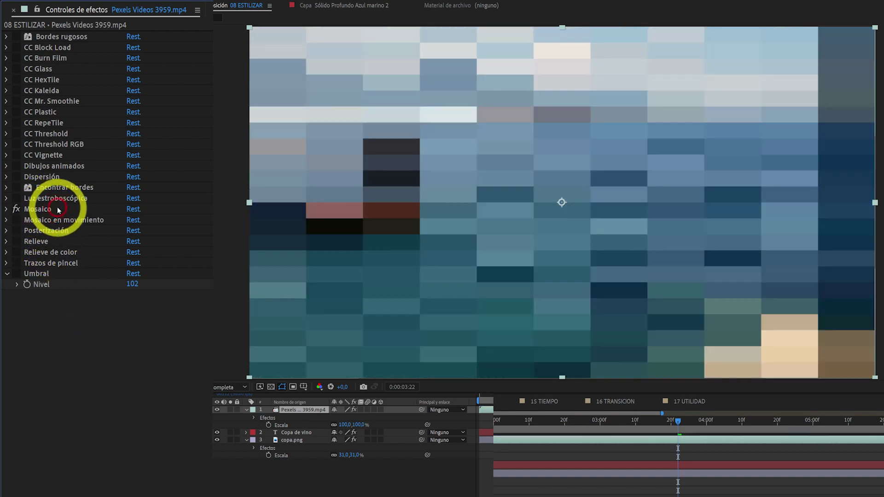
pyautogui.click(15, 209)
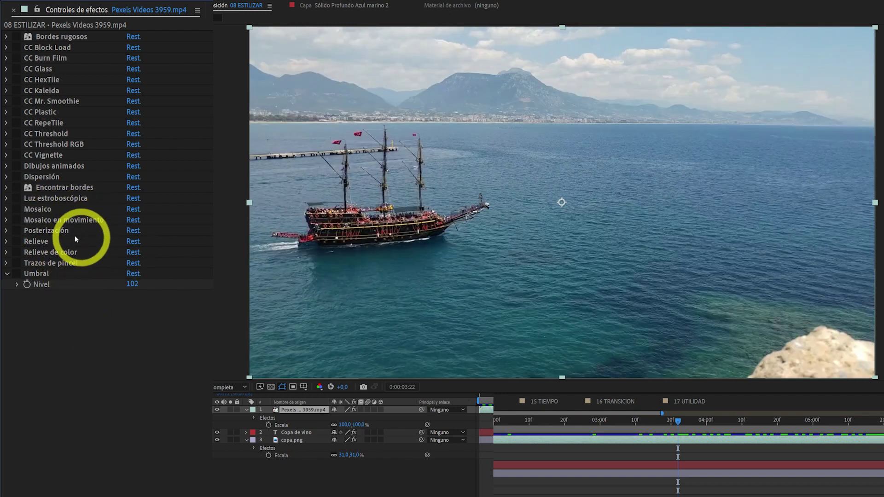
# Test the Mosaico en movimiento effect by scaling the ship footage down to 82%, and disable the effect again
pyautogui.click(60, 219)
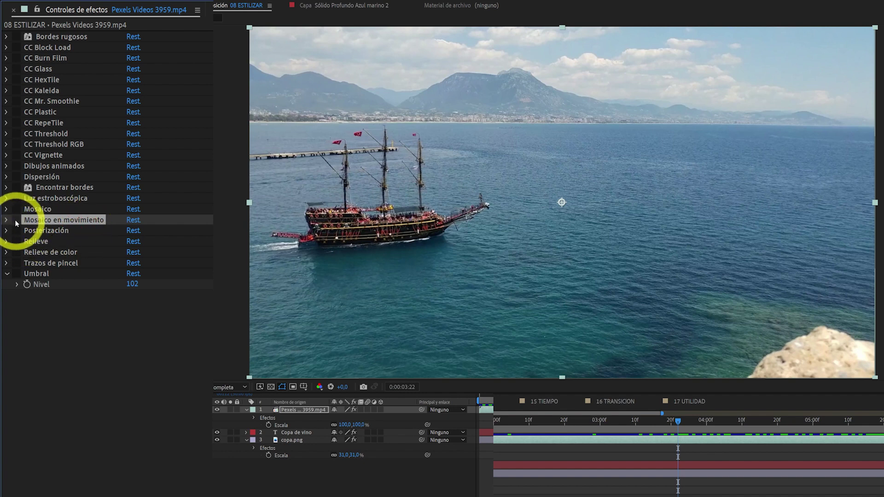
pyautogui.click(15, 219)
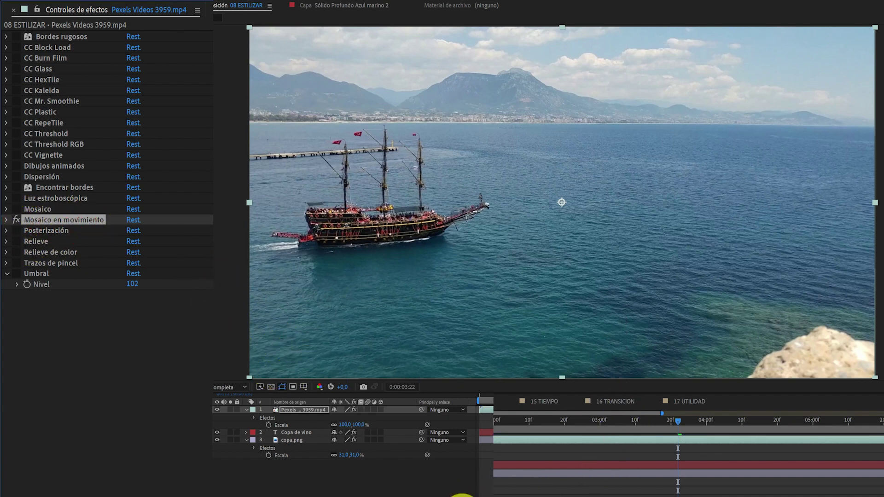
pyautogui.moveTo(361, 424); pyautogui.dragTo(349, 425)
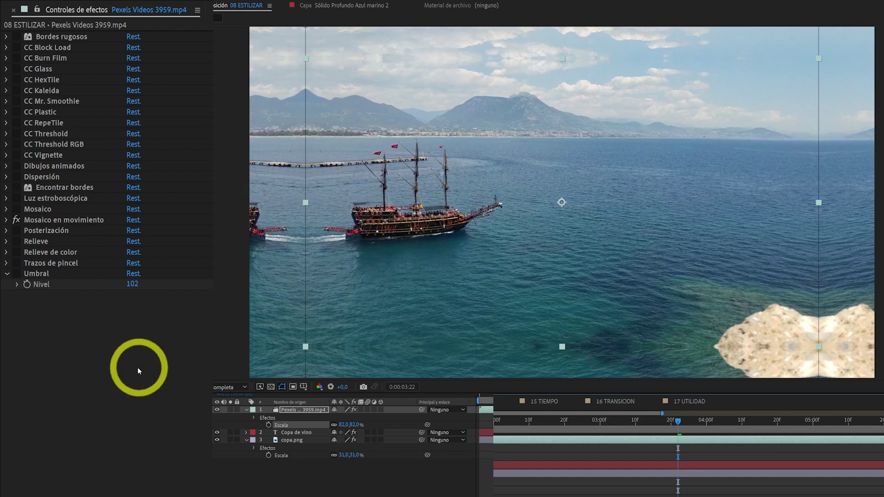
pyautogui.click(16, 220)
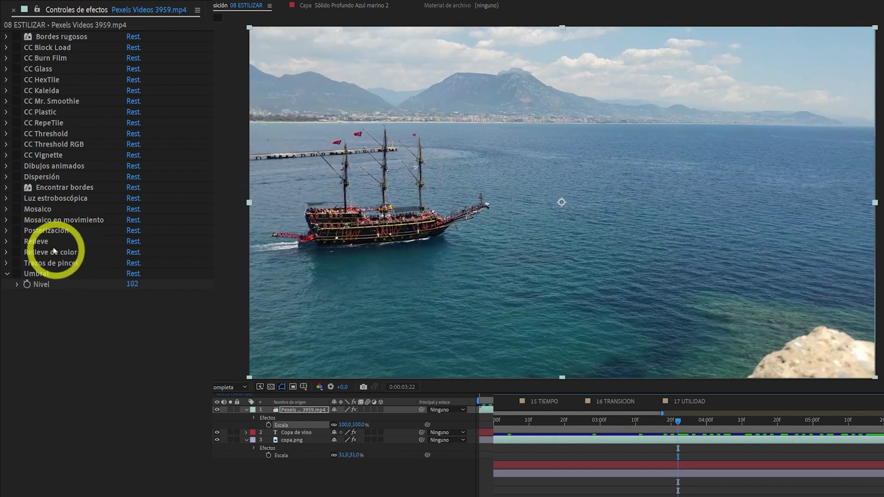
# Compare the ship footage with and without the Posterización effect, leaving the effect disabled
pyautogui.click(16, 231)
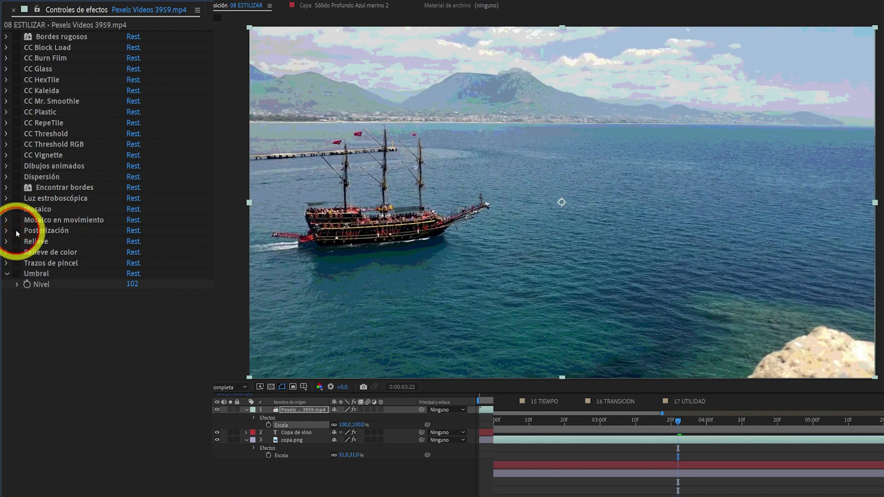
pyautogui.click(16, 232)
pyautogui.click(16, 231)
pyautogui.click(17, 231)
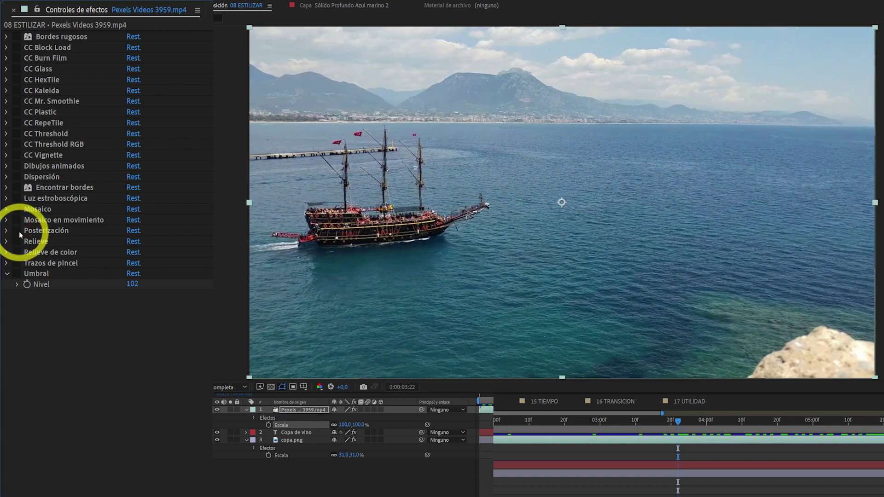
# Preview the Relieve and Relieve de color effects one after the other on the ship footage, disabling each again
pyautogui.click(16, 242)
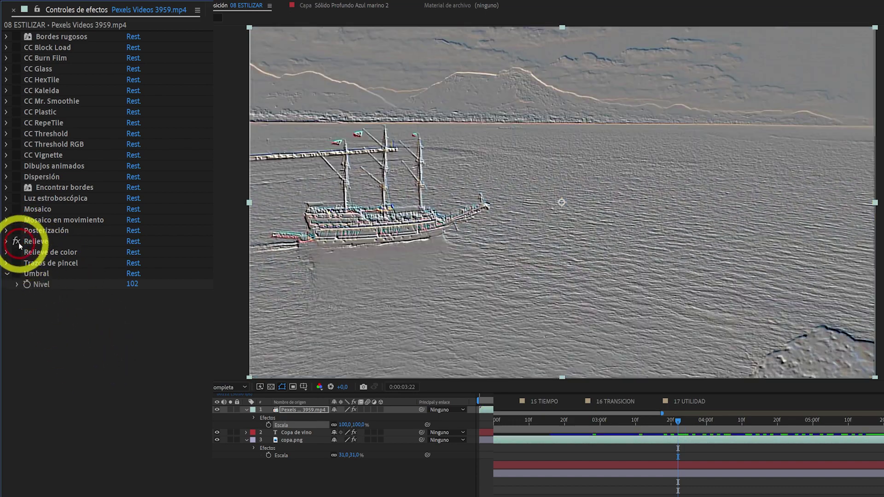
pyautogui.click(17, 241)
pyautogui.click(16, 253)
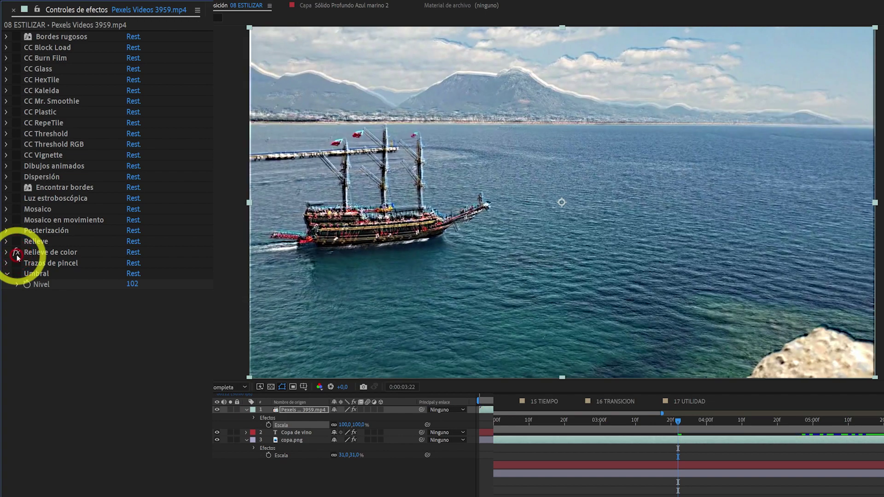
pyautogui.click(16, 254)
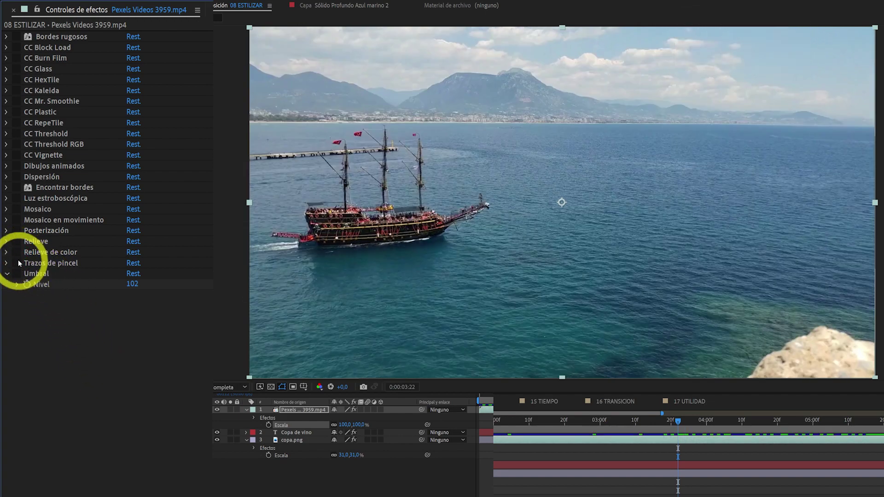
# Preview the Trazos de pincel effect on the ship footage and disable it again
pyautogui.click(16, 263)
pyautogui.click(16, 264)
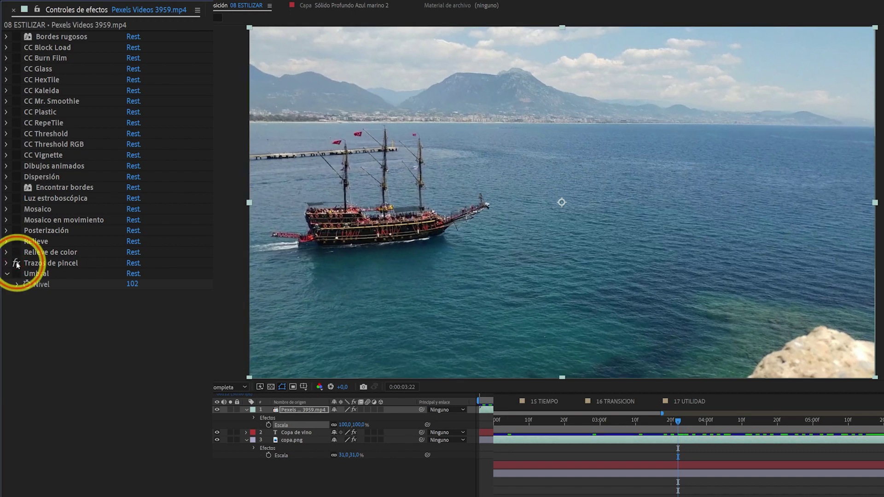
pyautogui.click(17, 264)
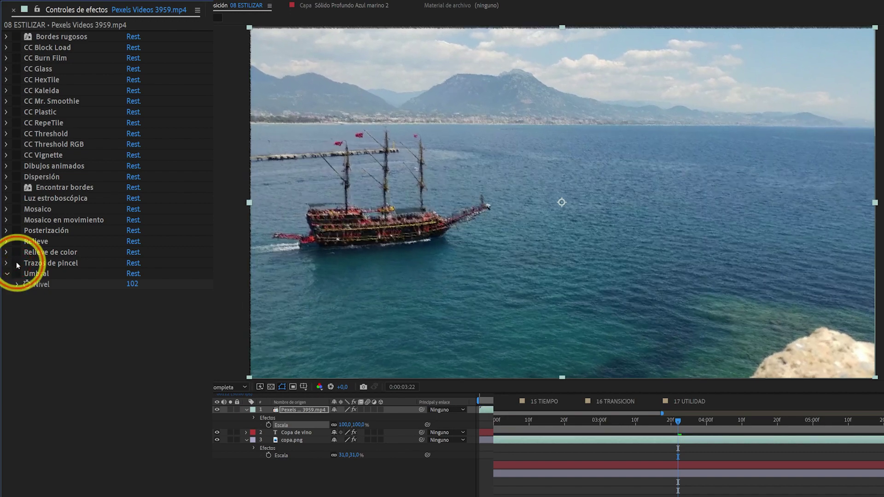
# Expand the Umbral effect's Nivel setting, and compare the ship footage with and without the effect
pyautogui.click(17, 284)
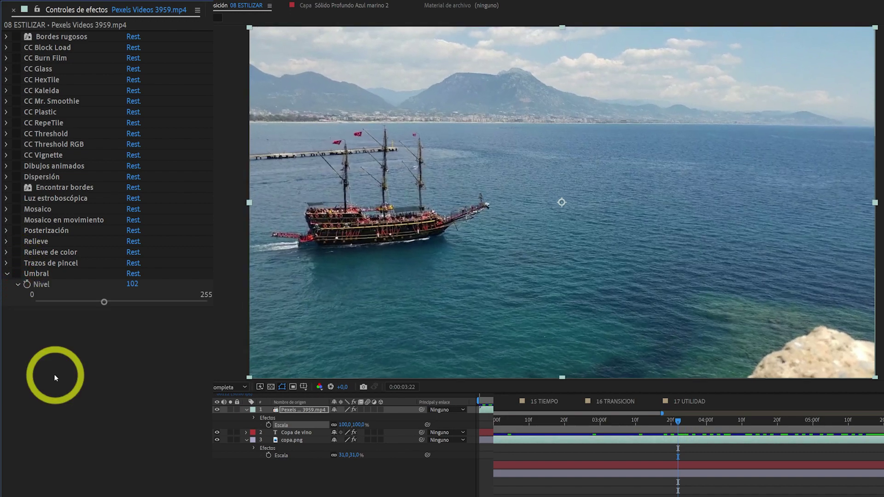
pyautogui.click(18, 274)
pyautogui.click(18, 274)
pyautogui.click(18, 275)
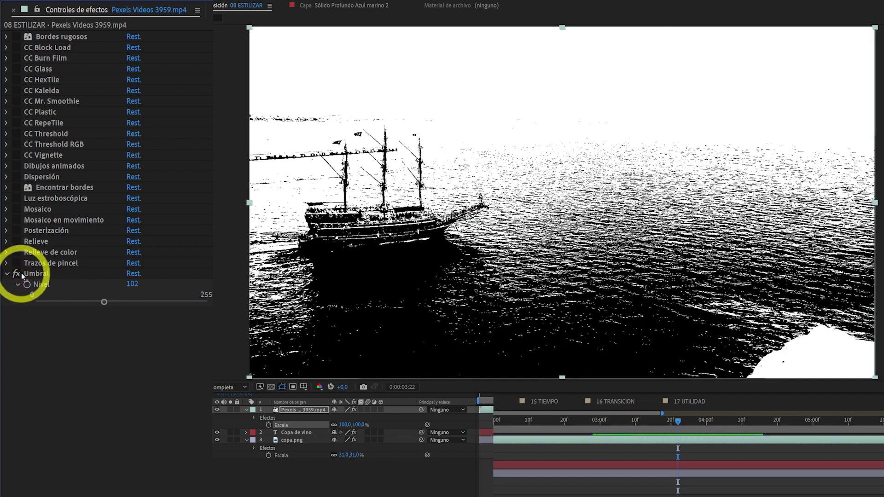
pyautogui.click(18, 275)
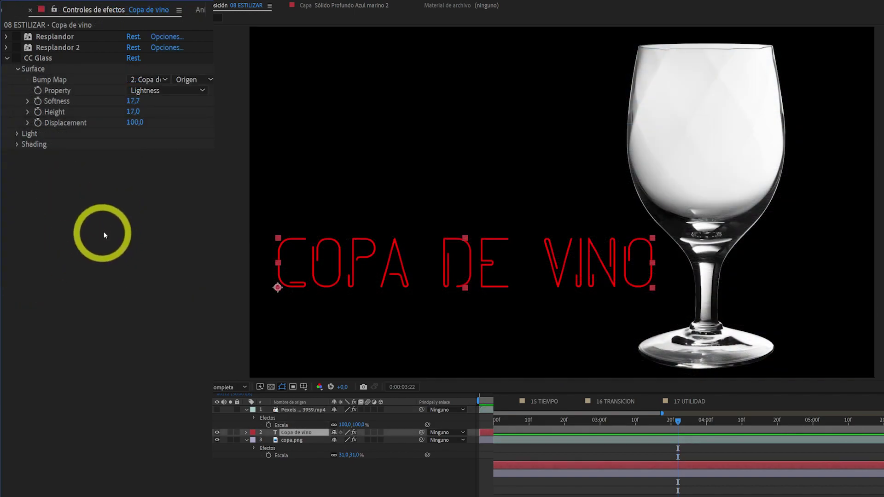
# Compare the Copa de vino text with and without the Resplandor and Resplandor 2 effects, and preview CC Glass over the glow
pyautogui.click(16, 37)
pyautogui.click(16, 47)
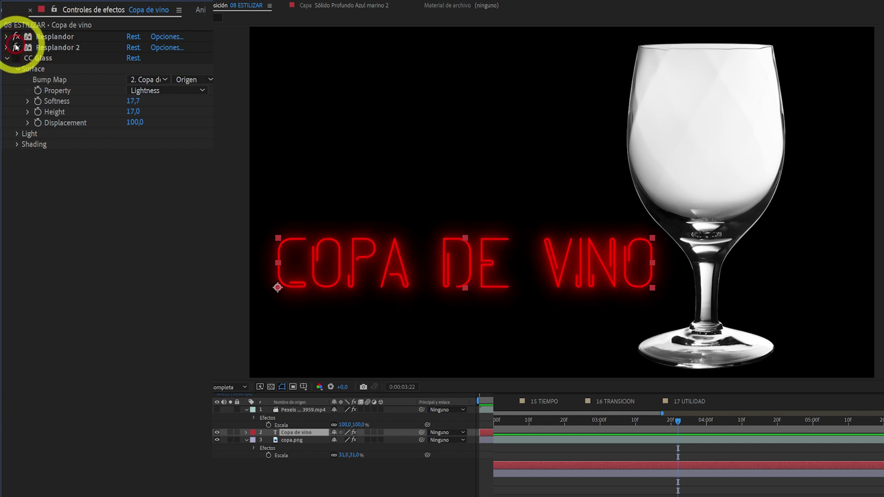
pyautogui.click(16, 47)
pyautogui.click(16, 36)
pyautogui.click(16, 37)
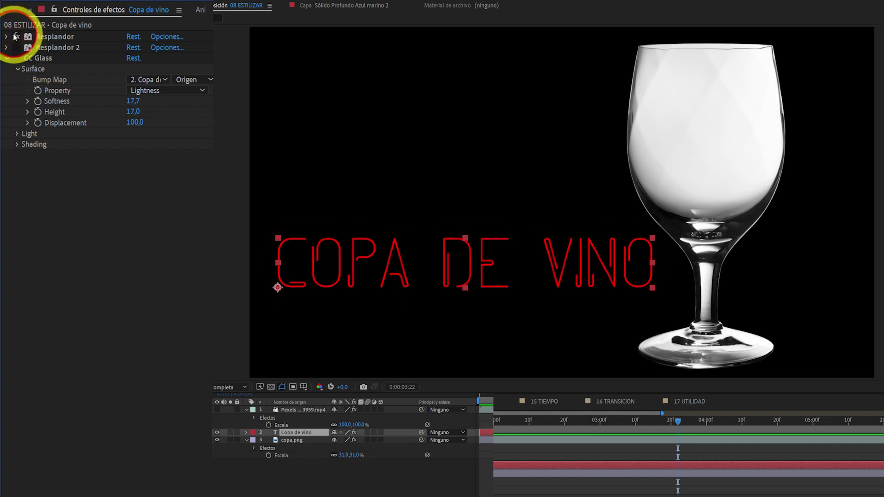
pyautogui.click(17, 48)
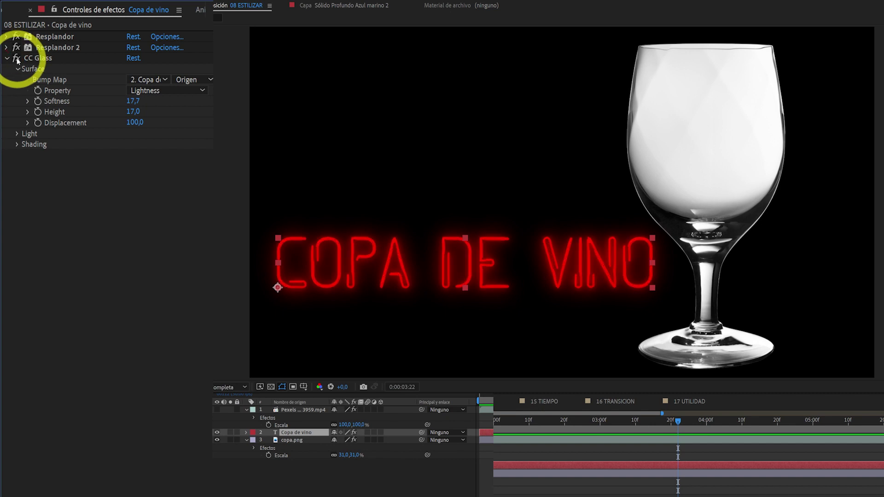
pyautogui.click(17, 59)
pyautogui.click(17, 59)
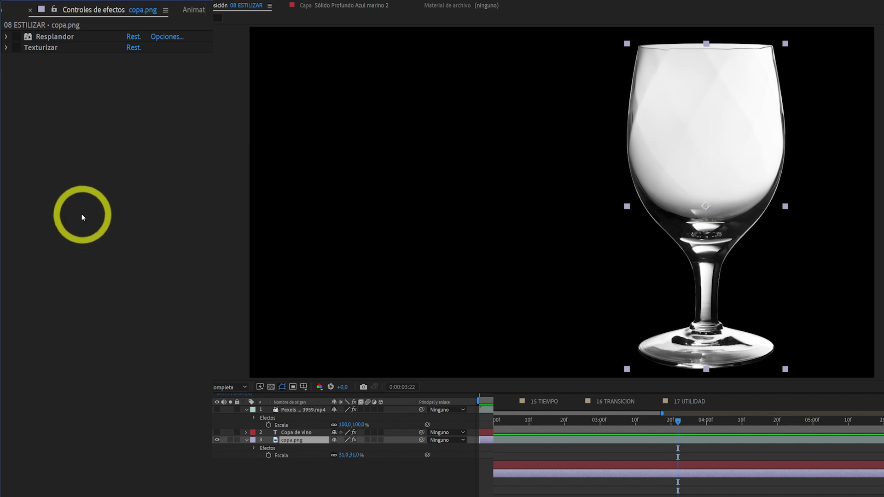
# Expand the Texturizar effect's settings on copa.png and enable the effect
pyautogui.click(6, 48)
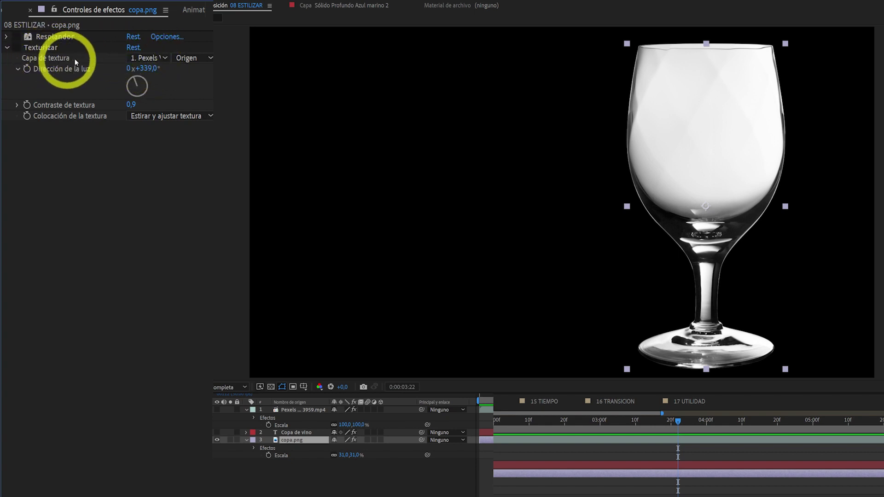
pyautogui.click(18, 48)
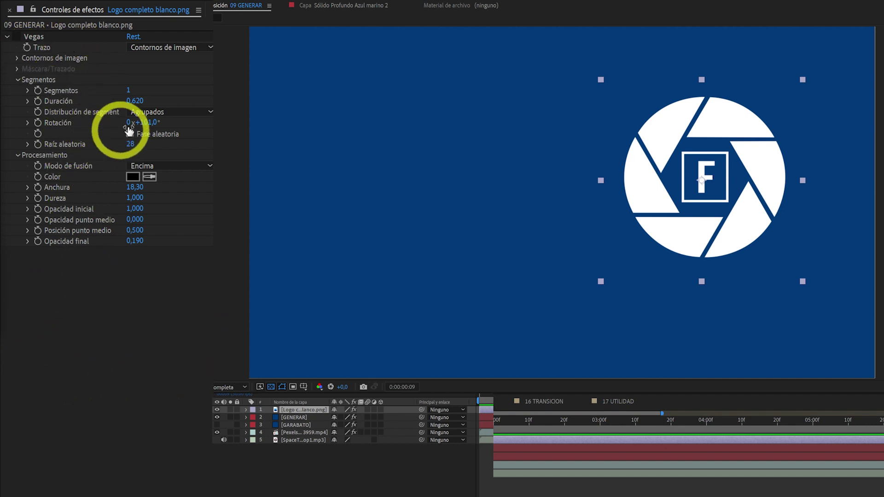
# Enable the Vegas effect on the white logo layer and adjust its segment Duración
pyautogui.click(16, 37)
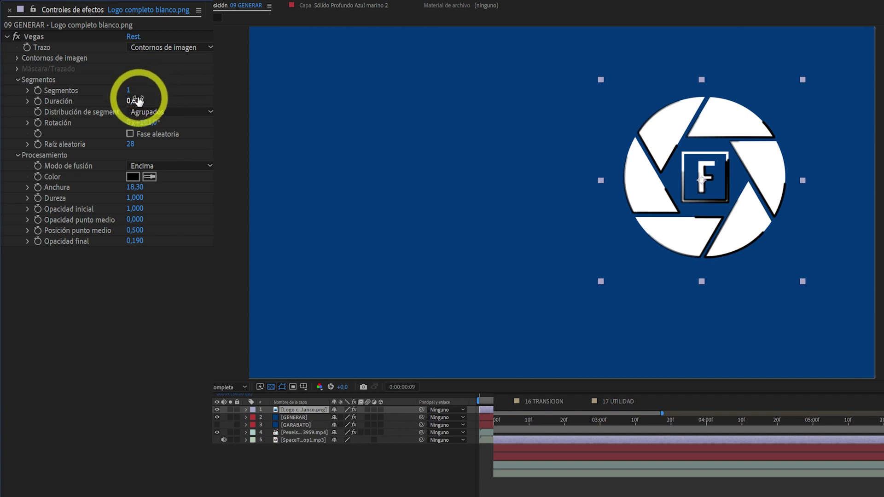
pyautogui.moveTo(137, 101)
pyautogui.mouseDown()
pyautogui.moveTo(184, 99)
pyautogui.moveTo(115, 99)
pyautogui.moveTo(158, 96)
pyautogui.mouseUp()
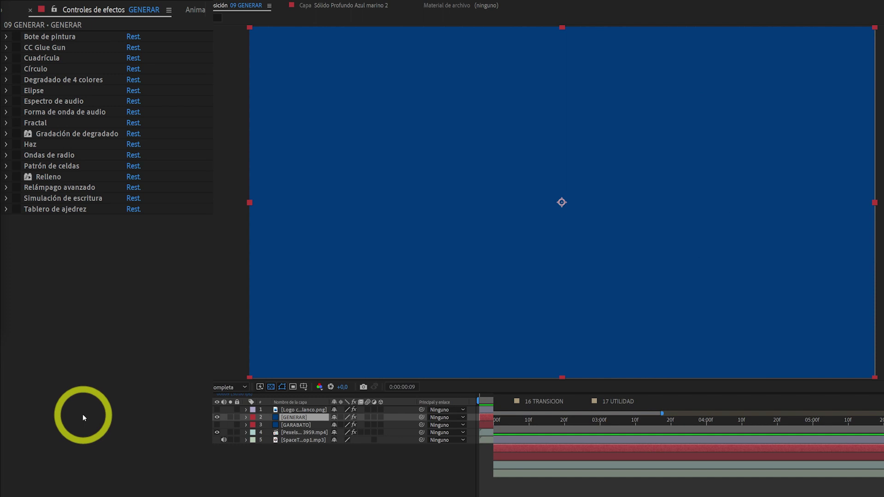
# Preview Bote de pintura and CC Glue Gun on the GENERAR layer, inspect the CC Glue Gun settings, and leave both disabled
pyautogui.click(19, 37)
pyautogui.click(19, 37)
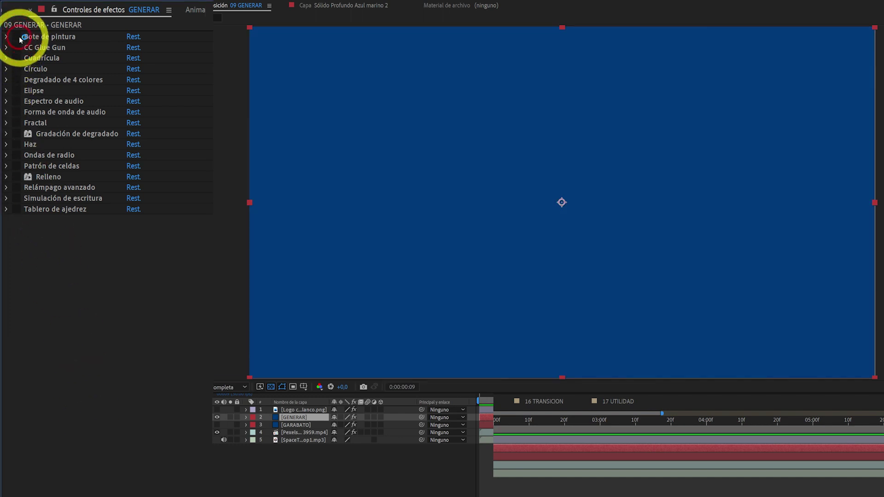
pyautogui.click(17, 48)
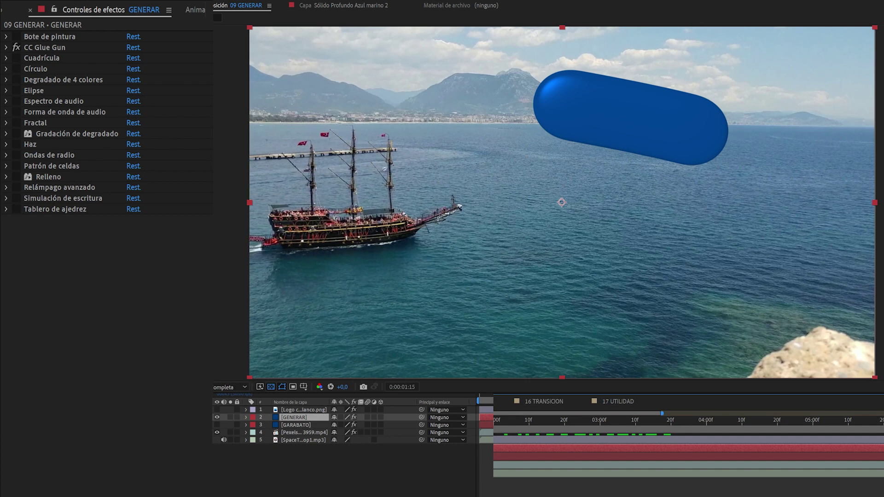
pyautogui.click(7, 48)
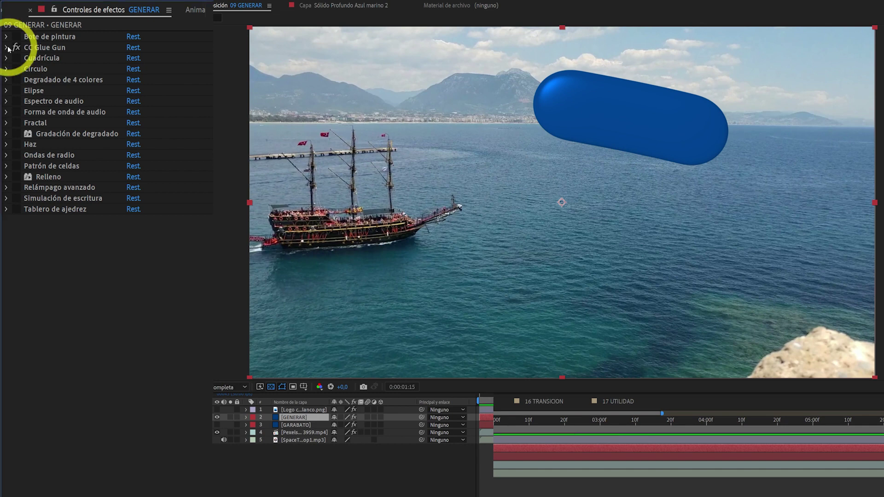
pyautogui.click(8, 48)
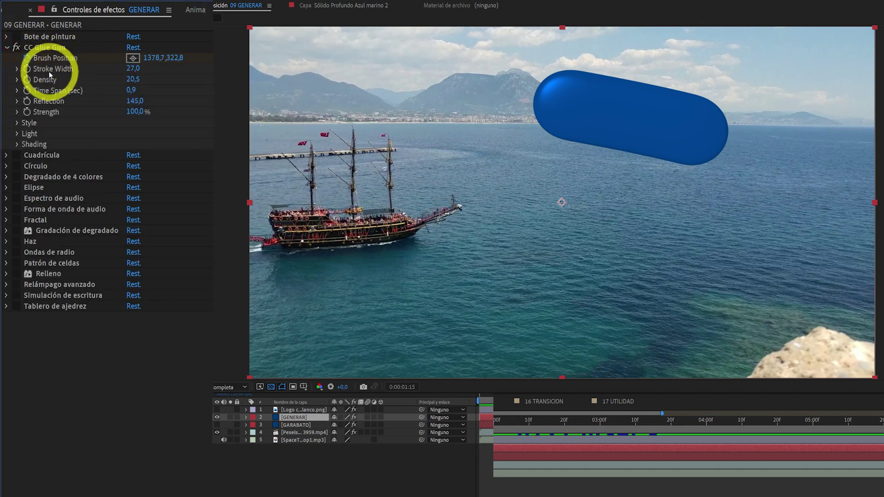
pyautogui.click(8, 48)
pyautogui.click(17, 48)
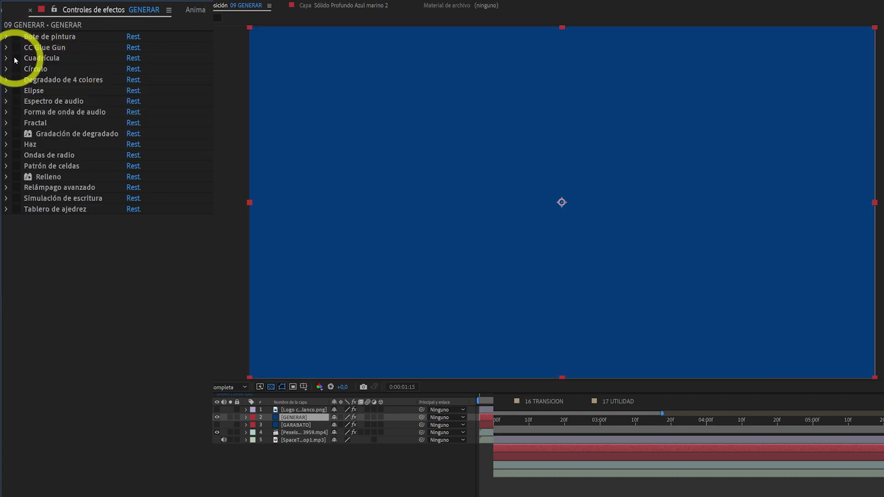
# Preview the Cuadrícula and Círculo effects one after the other on the GENERAR layer, disabling each again
pyautogui.click(16, 58)
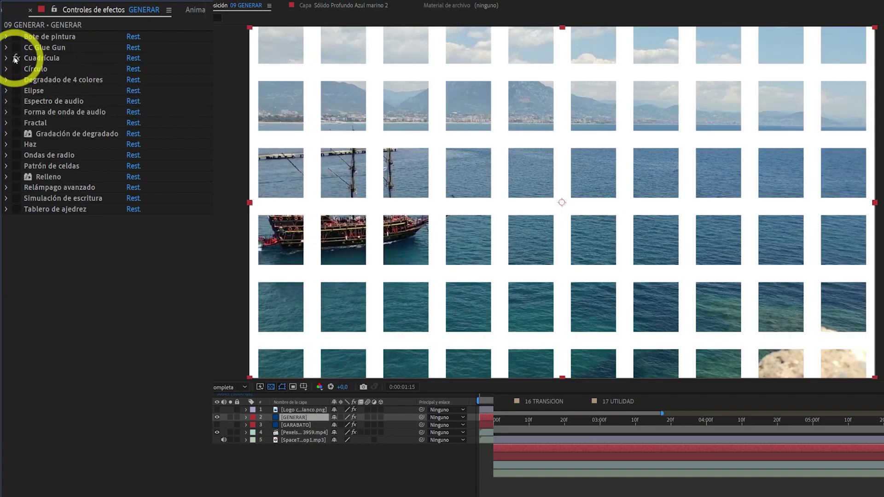
pyautogui.click(15, 58)
pyautogui.click(16, 70)
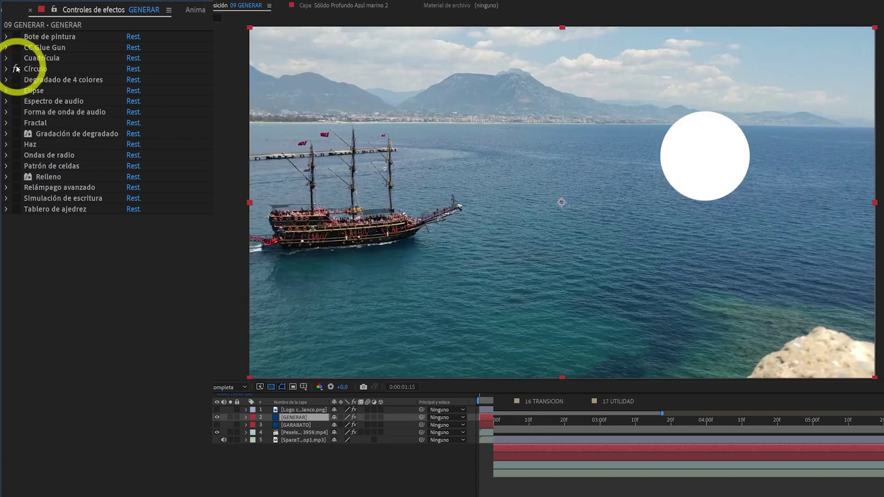
pyautogui.click(16, 69)
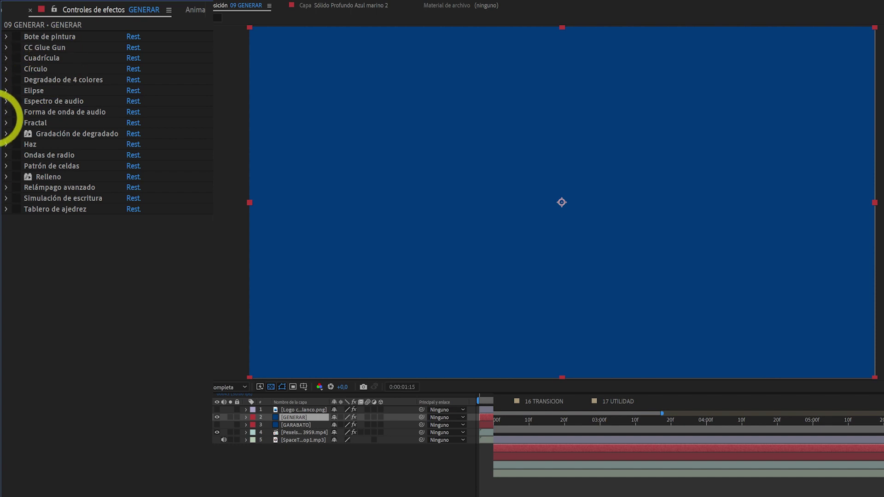
# Enable Degradado de 4 colores on the GENERAR layer, set Punto 1 to 415,7 horizontally, and shift Punto 2
pyautogui.click(19, 79)
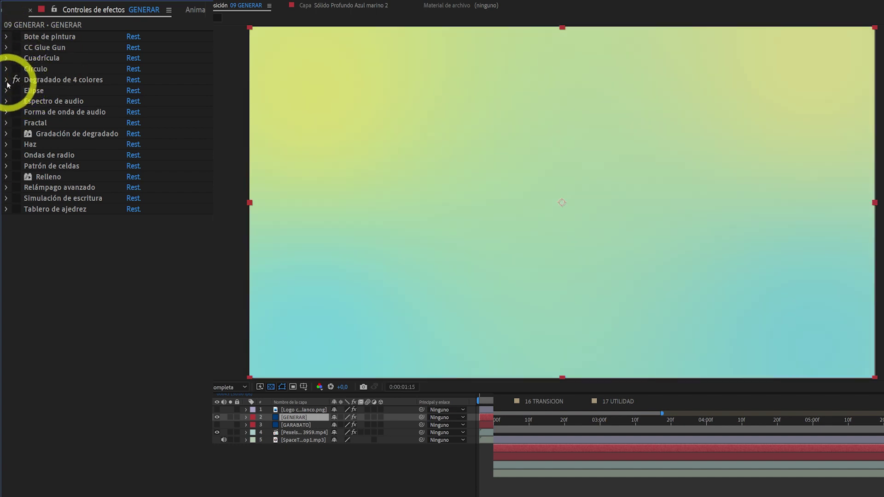
pyautogui.click(6, 81)
pyautogui.click(6, 82)
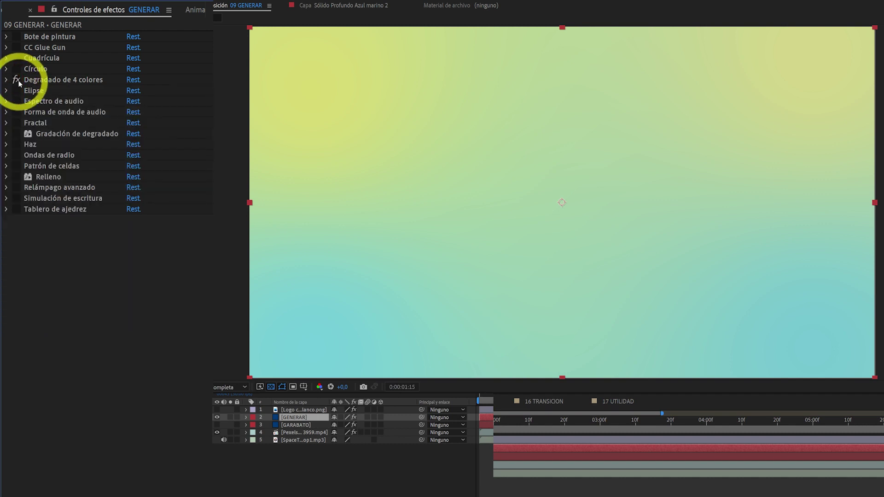
pyautogui.click(6, 80)
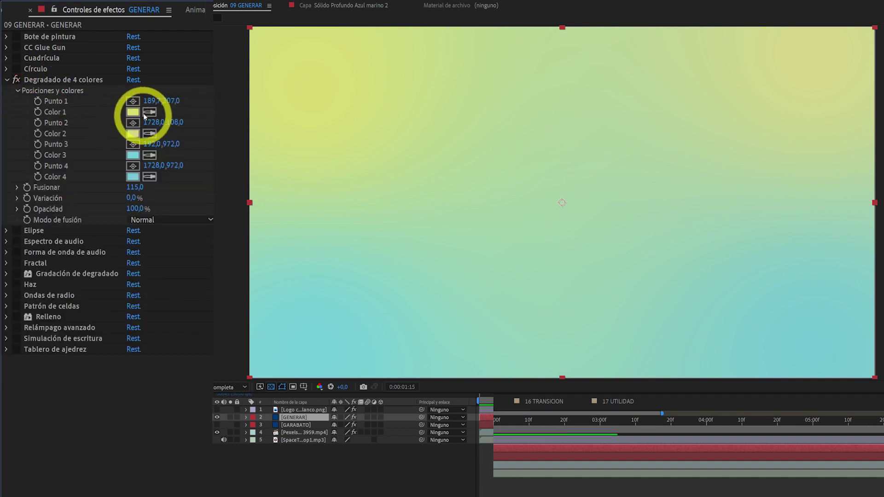
pyautogui.moveTo(152, 103); pyautogui.dragTo(212, 74)
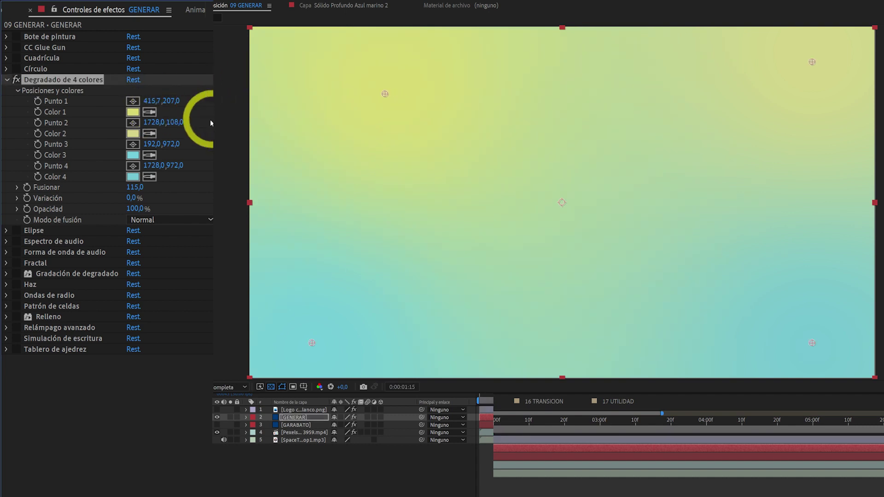
pyautogui.moveTo(152, 123); pyautogui.dragTo(0, 312)
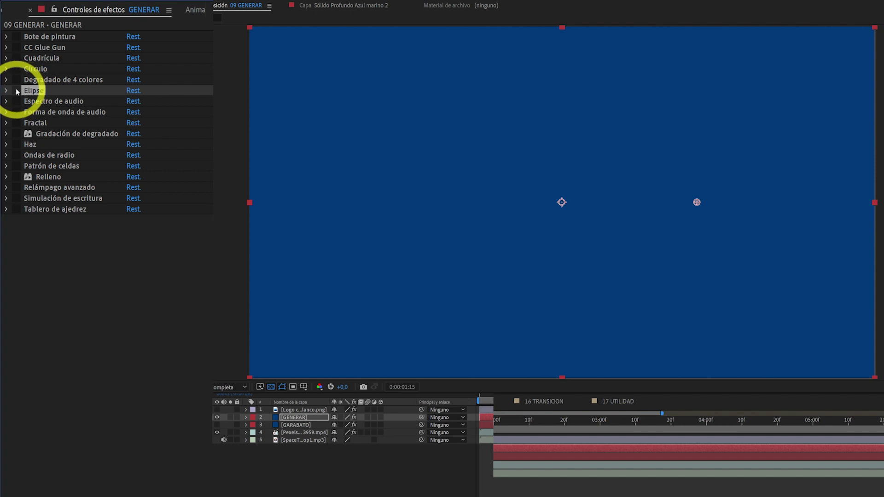
# Preview the Elipse effect on the GENERAR layer with its settings expanded, and disable it again
pyautogui.click(16, 91)
pyautogui.click(6, 90)
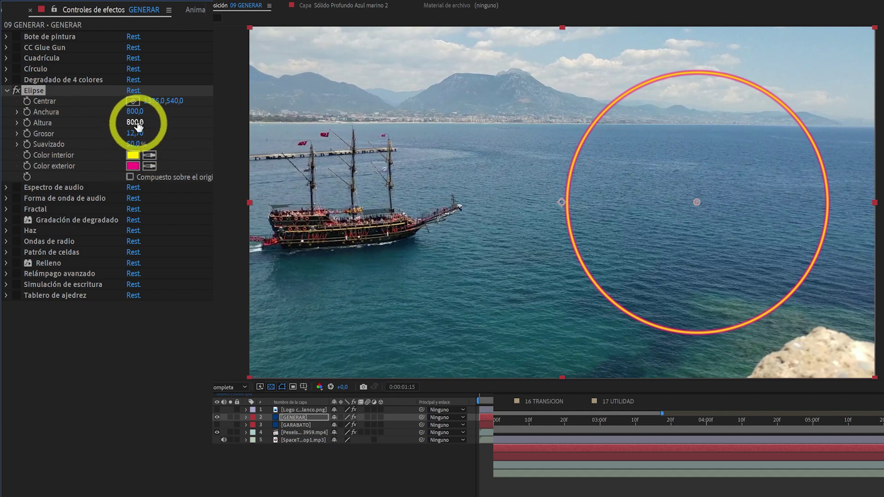
pyautogui.click(16, 90)
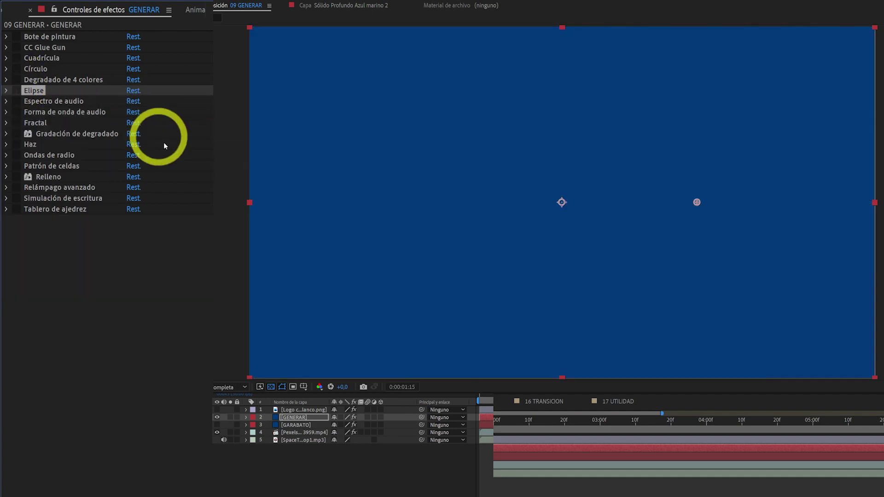
# Enable the Espectro de audio effect on the GENERAR layer and play the composition to preview the animated spectrum
pyautogui.click(53, 102)
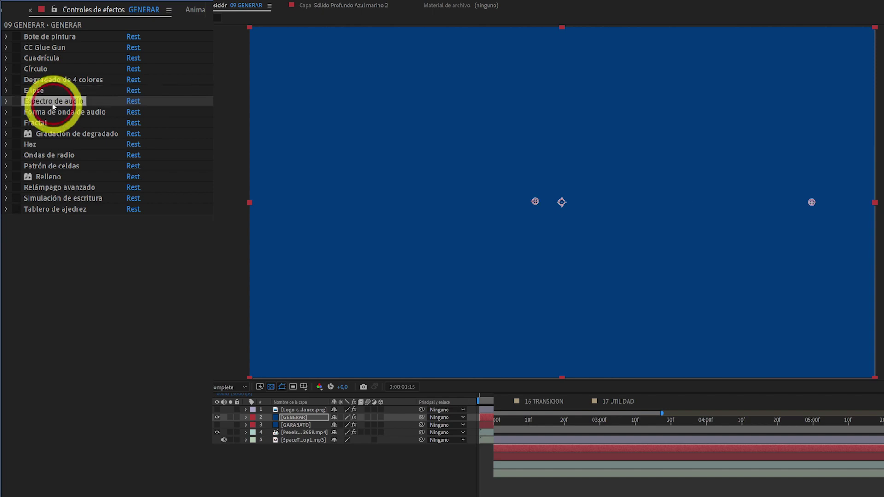
pyautogui.click(14, 102)
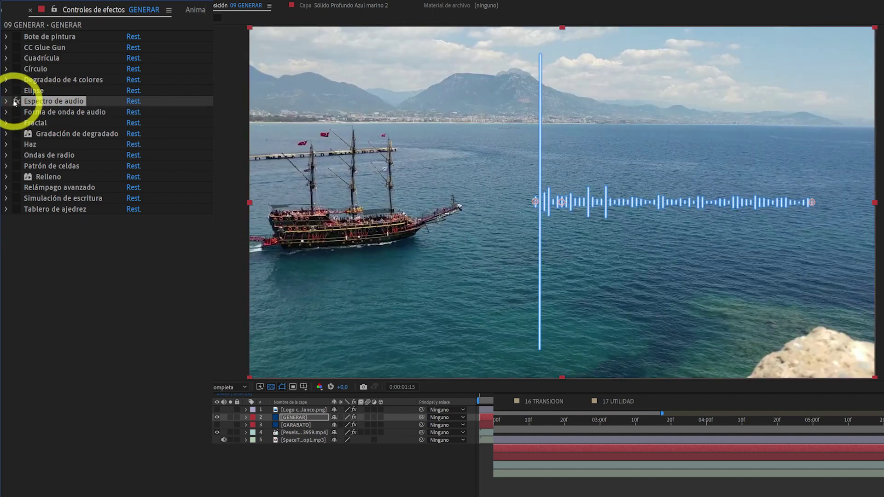
pyautogui.press('space')
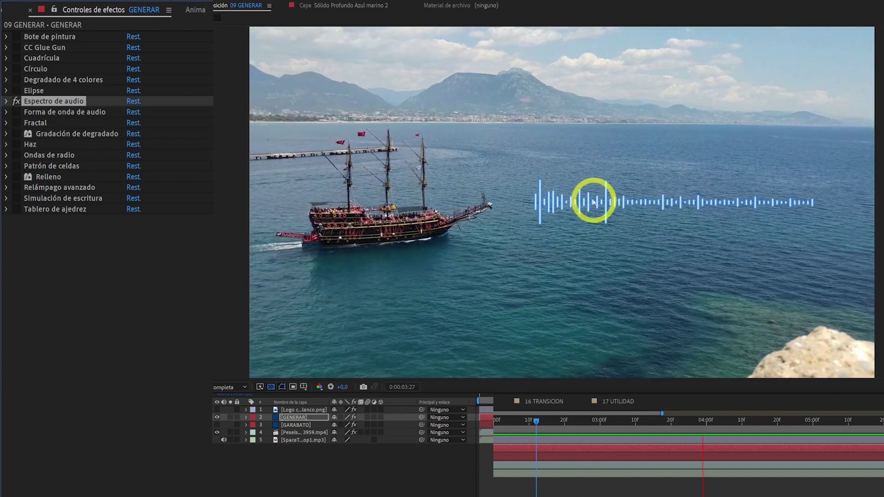
pyautogui.press('space')
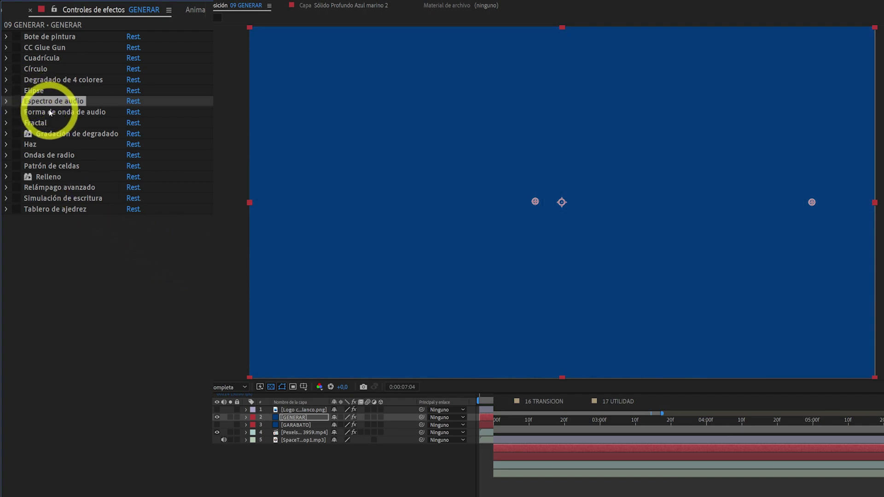
# Play the composition with Forma de onda de audio enabled, disable that effect, and preview the Fractal effect on the GENERAR layer
pyautogui.click(15, 112)
pyautogui.click(14, 113)
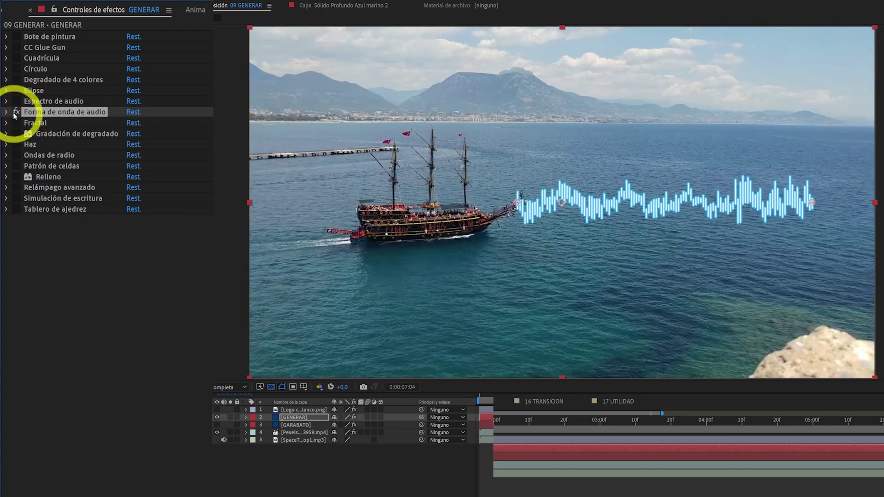
pyautogui.press('space')
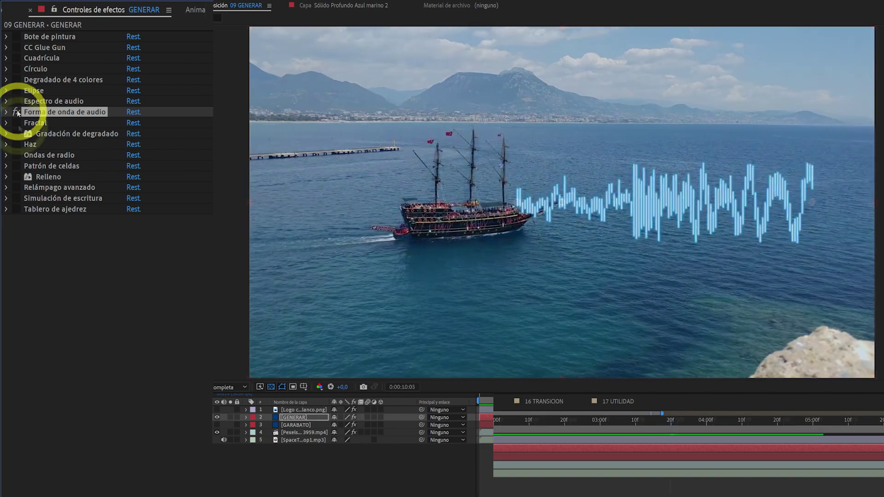
pyautogui.click(15, 113)
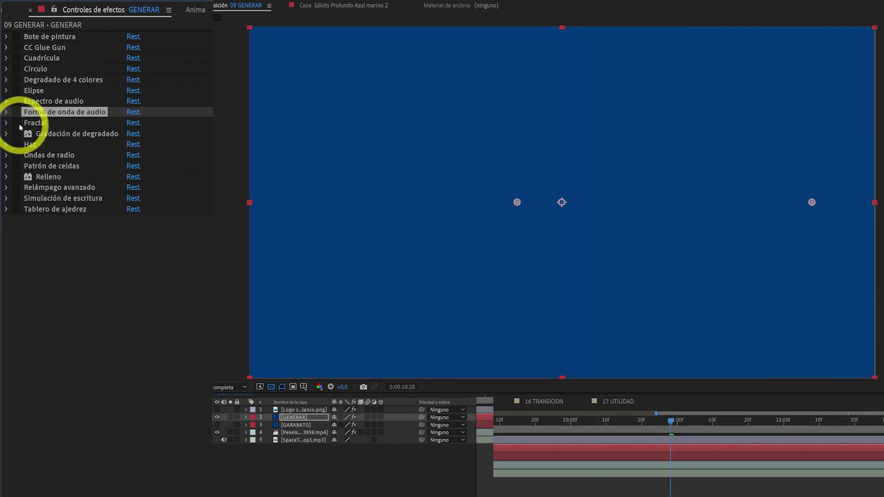
pyautogui.click(20, 126)
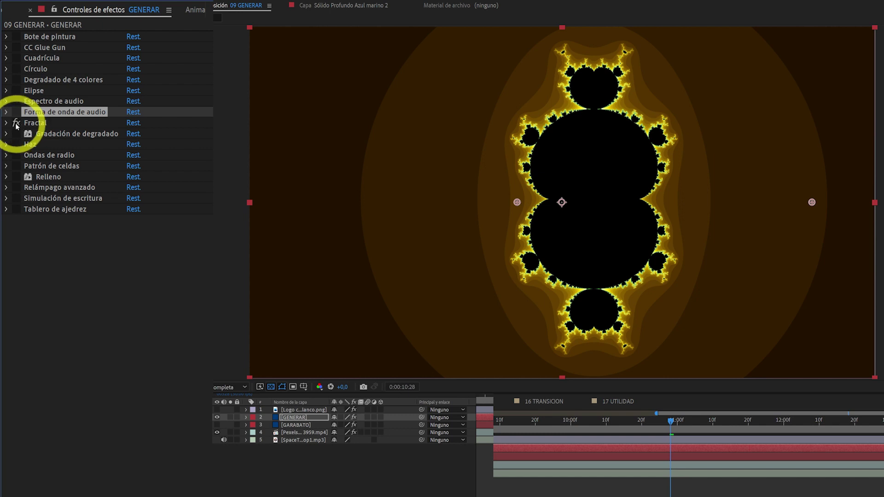
pyautogui.press('space')
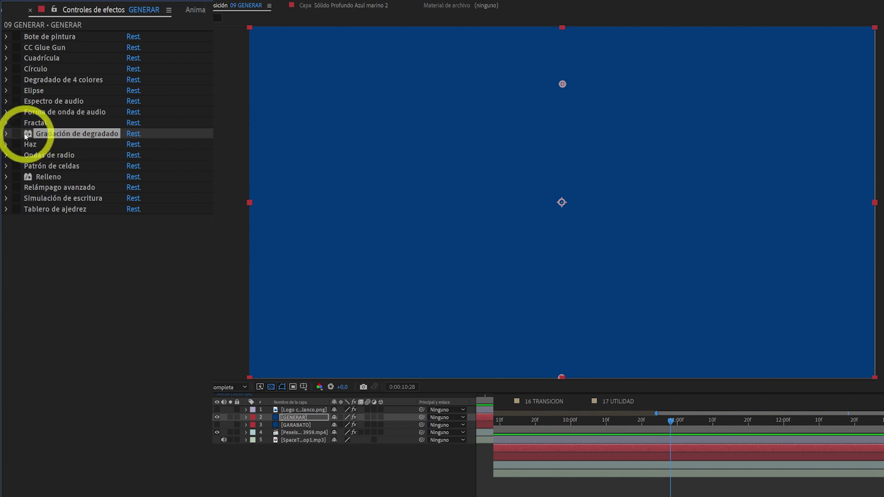
# Enable Gradación de degradado on the GENERAR layer and set its Forma de la pendiente to Pendiente lineal
pyautogui.click(17, 134)
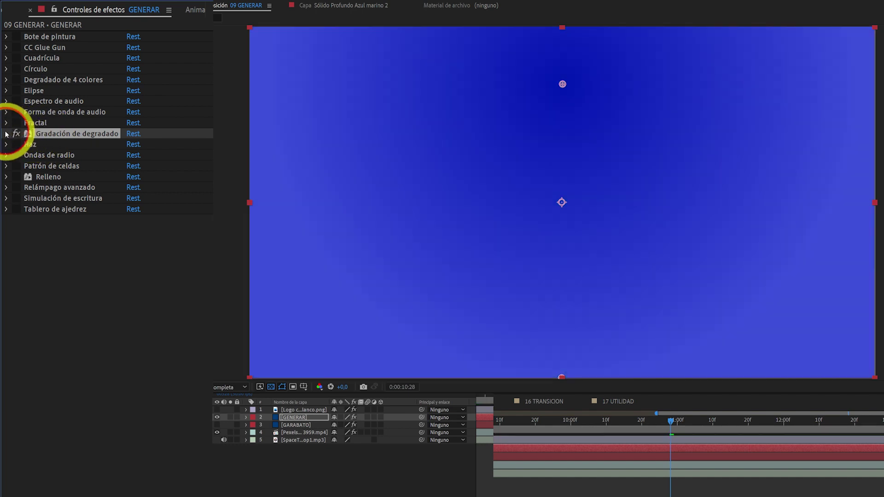
pyautogui.click(6, 134)
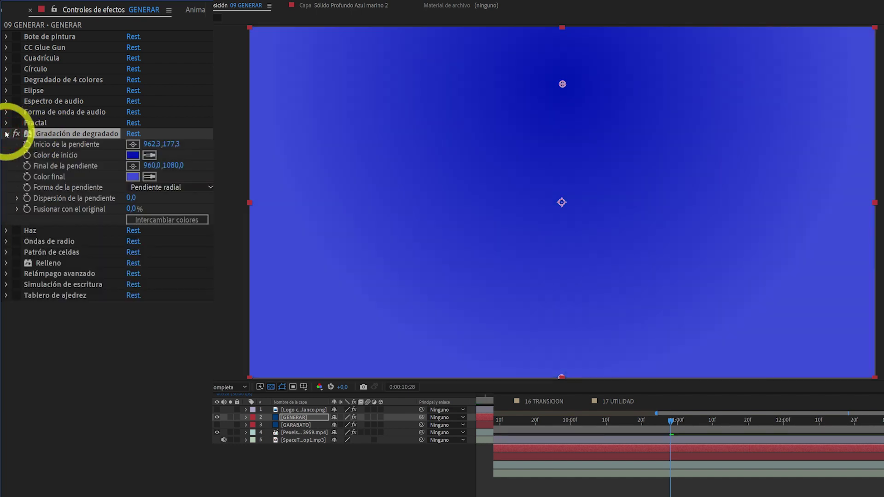
pyautogui.click(176, 189)
pyautogui.click(175, 200)
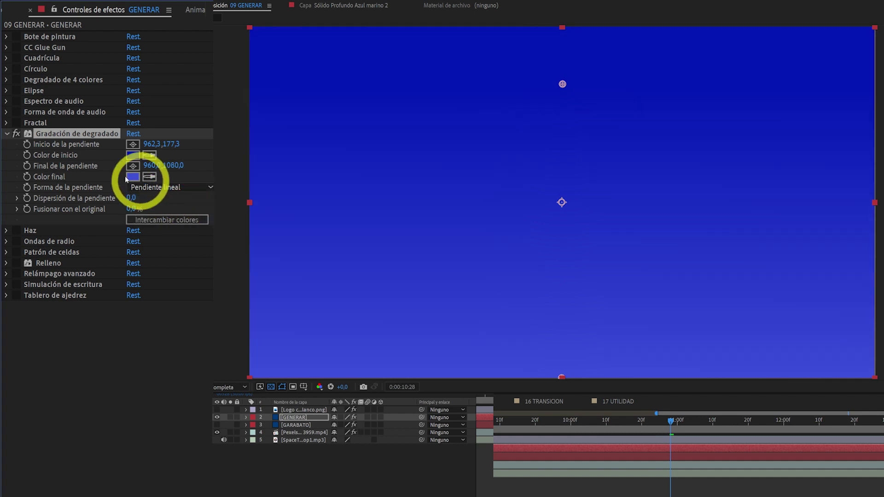
# Compare the GENERAR layer with and without Gradación de degradado, leaving the effect disabled and its settings collapsed
pyautogui.click(17, 135)
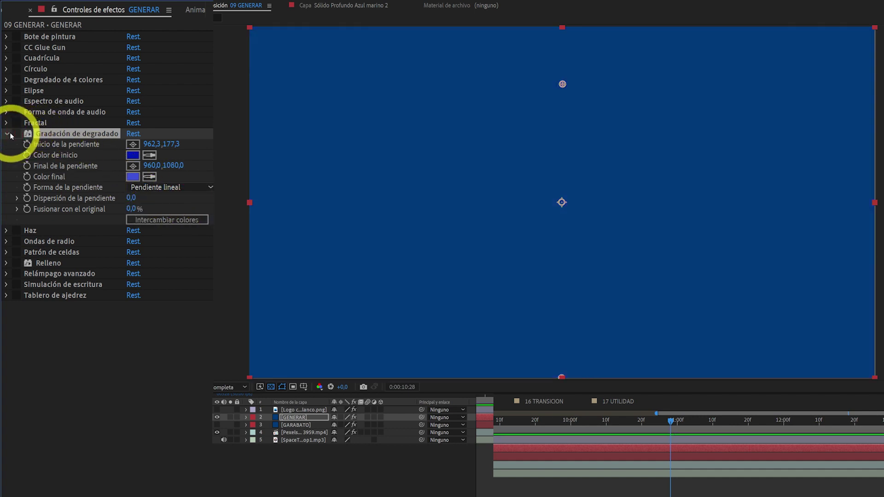
pyautogui.click(18, 134)
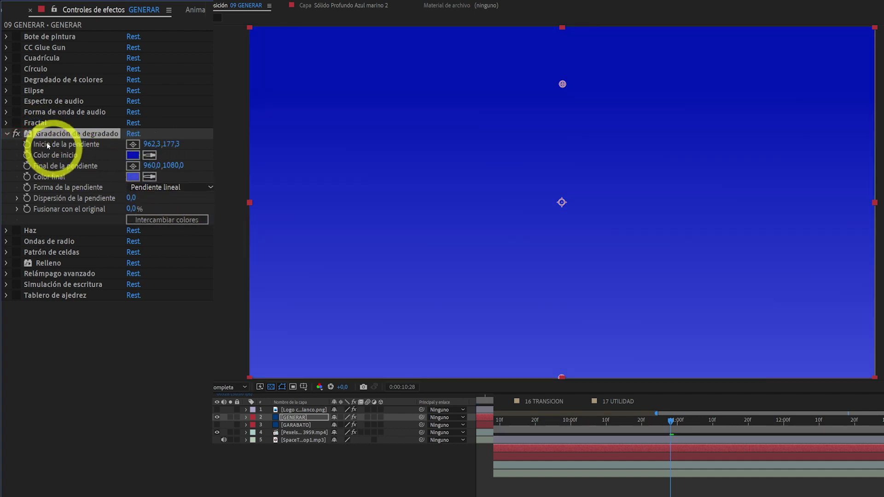
pyautogui.click(18, 135)
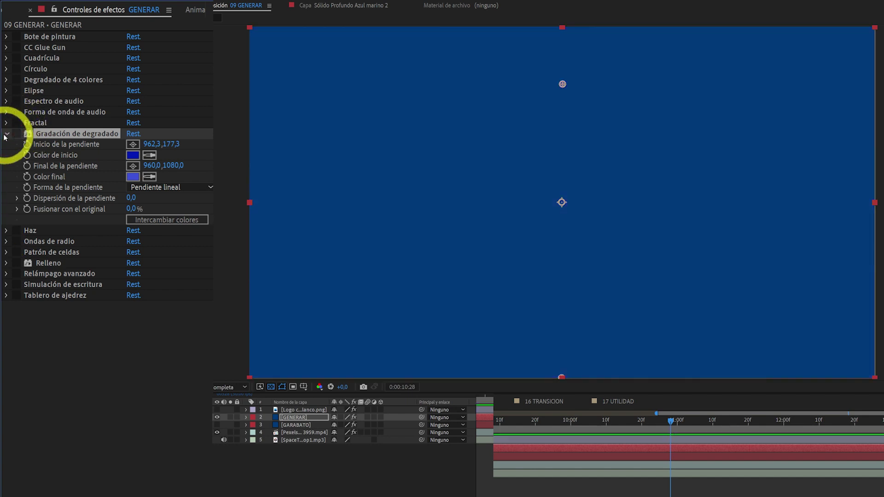
pyautogui.click(7, 135)
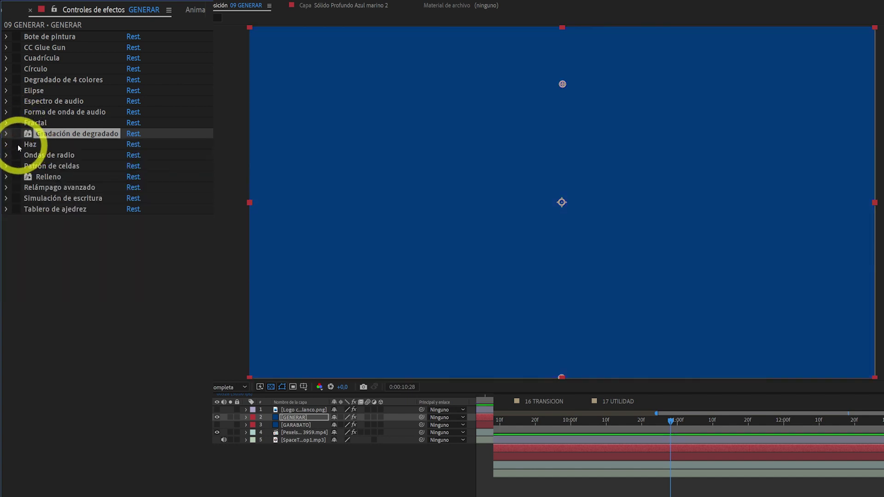
# Enable the Haz effect on the GENERAR layer, preview it from the start to 0:00:03:02, and adjust the beam's Duración
pyautogui.click(18, 145)
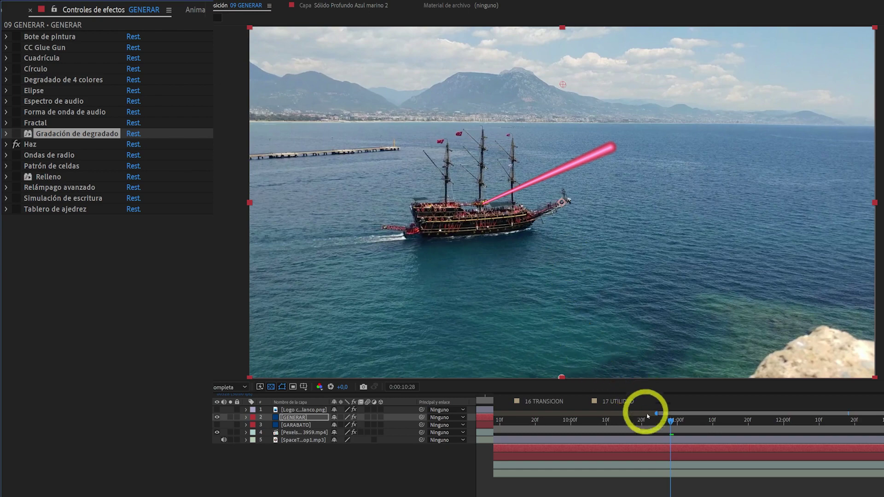
pyautogui.moveTo(670, 421); pyautogui.dragTo(360, 413)
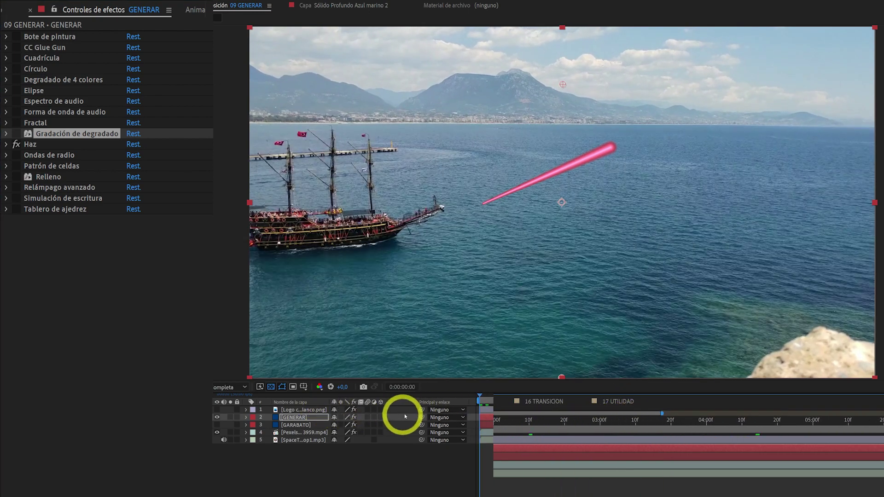
pyautogui.moveTo(478, 417); pyautogui.dragTo(608, 420)
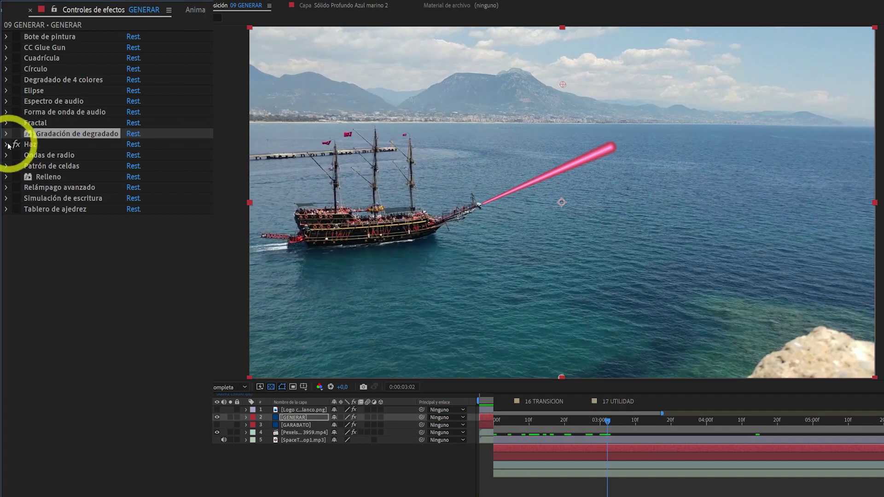
pyautogui.click(6, 144)
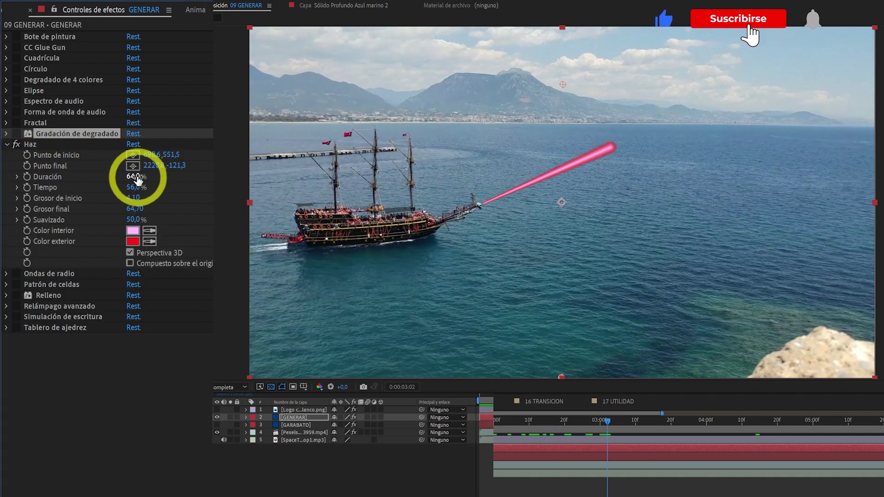
pyautogui.moveTo(134, 176); pyautogui.dragTo(177, 181)
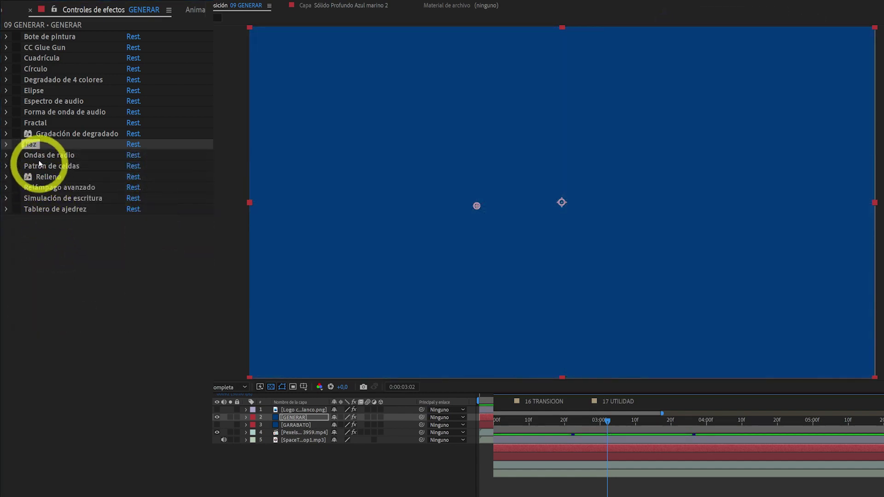
# Enable Ondas de radio and tilt the GENERAR layer in 3D so the rings lie flat on the sea, previewing their motion
pyautogui.click(33, 154)
pyautogui.click(19, 156)
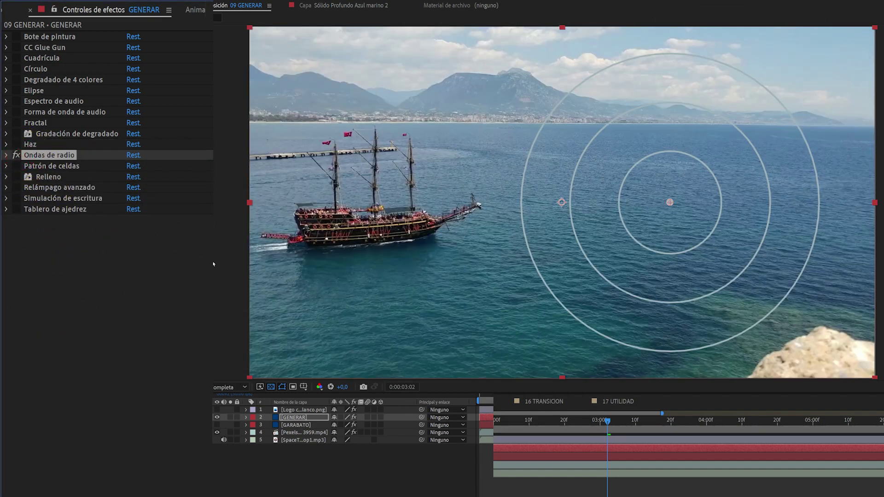
pyautogui.moveTo(608, 427); pyautogui.dragTo(646, 437)
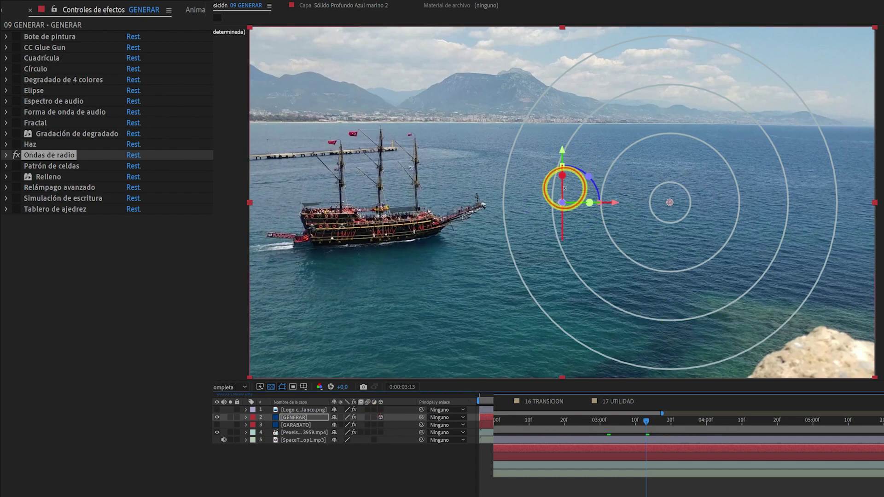
pyautogui.moveTo(565, 188); pyautogui.dragTo(569, 159)
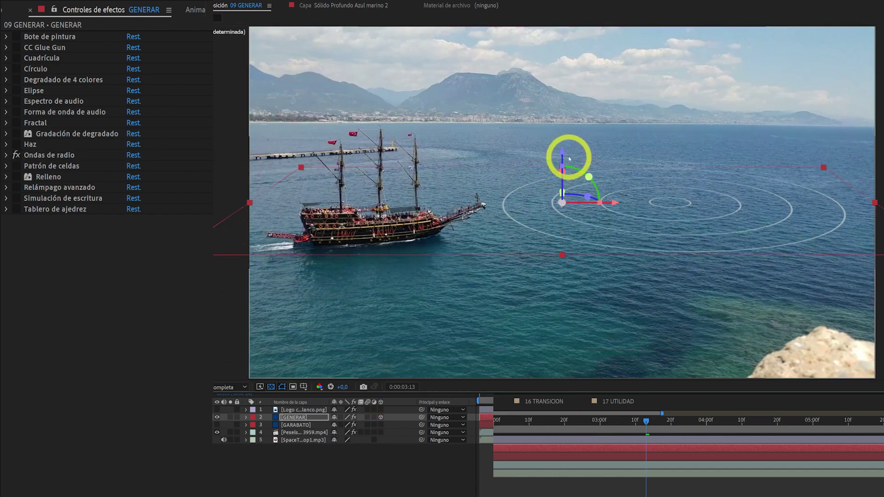
pyautogui.moveTo(578, 427); pyautogui.dragTo(610, 423)
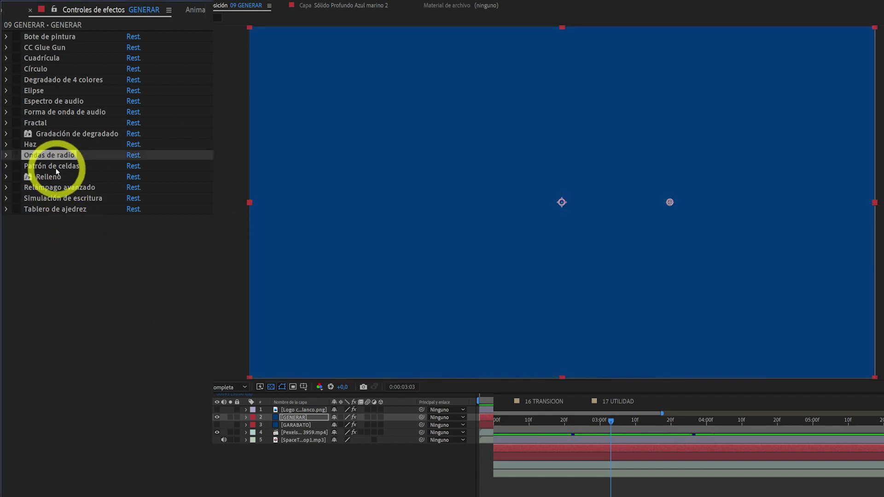
# Enable Patrón de celdas on the GENERAR layer and set its Evolución to 2x+169,0°
pyautogui.click(26, 169)
pyautogui.doubleClick(21, 169)
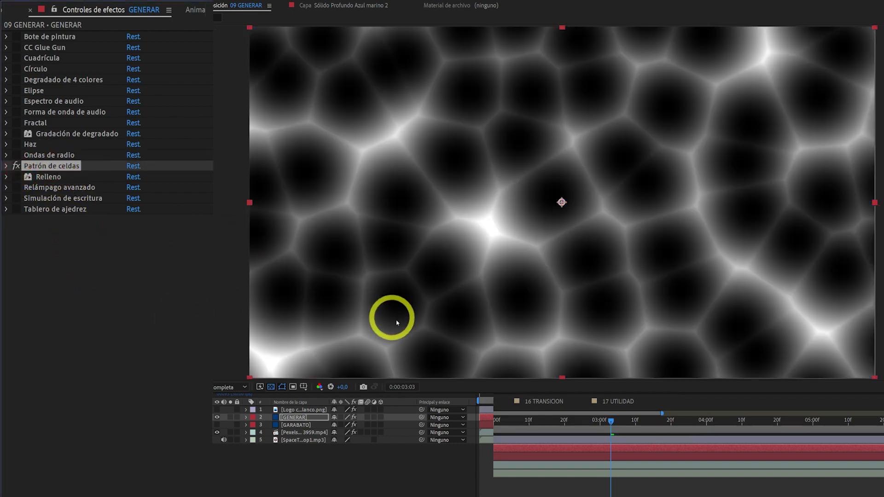
pyautogui.click(7, 165)
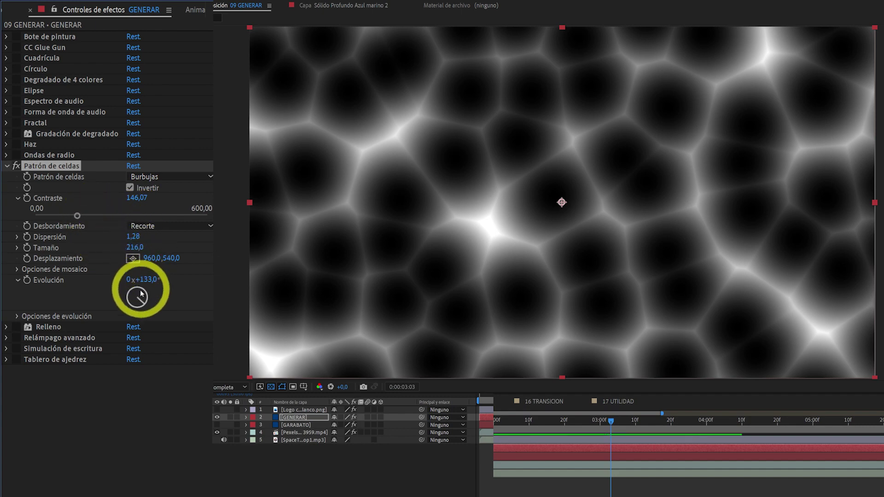
pyautogui.moveTo(142, 294); pyautogui.dragTo(162, 258)
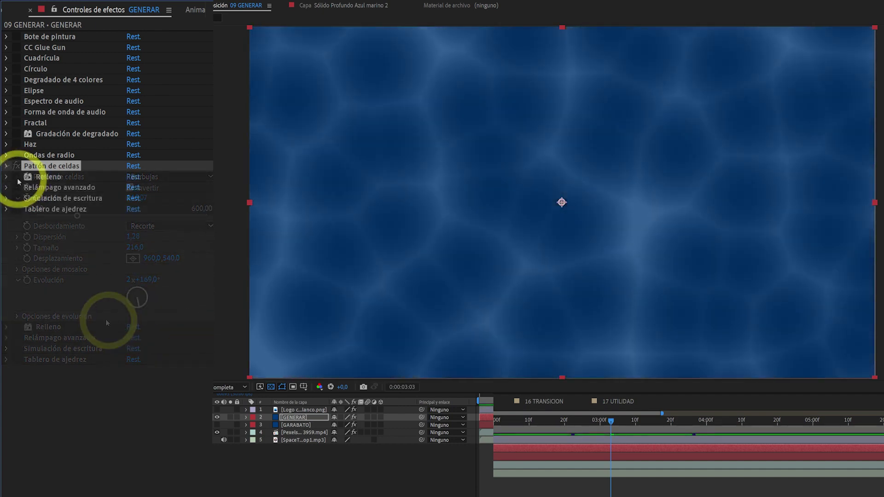
# Switch the Relleno effect on and off repeatedly to compare the GENERAR layer's color, leaving the effect disabled
pyautogui.click(17, 177)
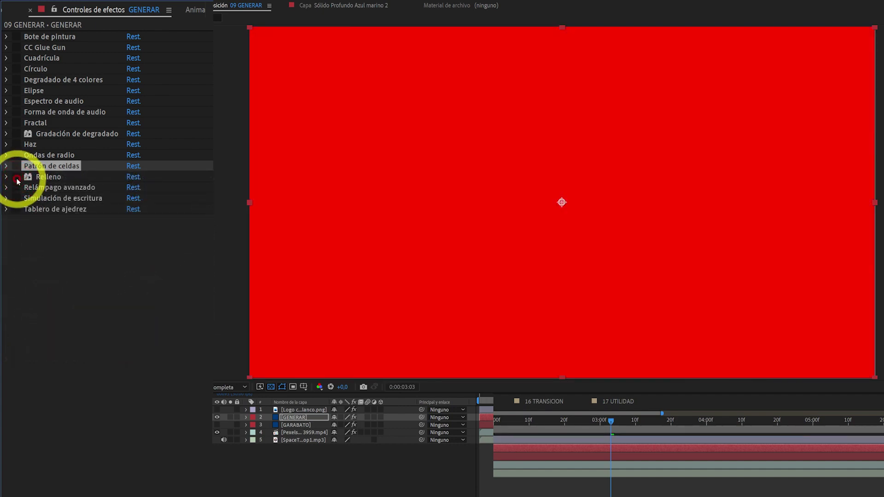
pyautogui.click(17, 179)
pyautogui.click(17, 179)
pyautogui.click(17, 179)
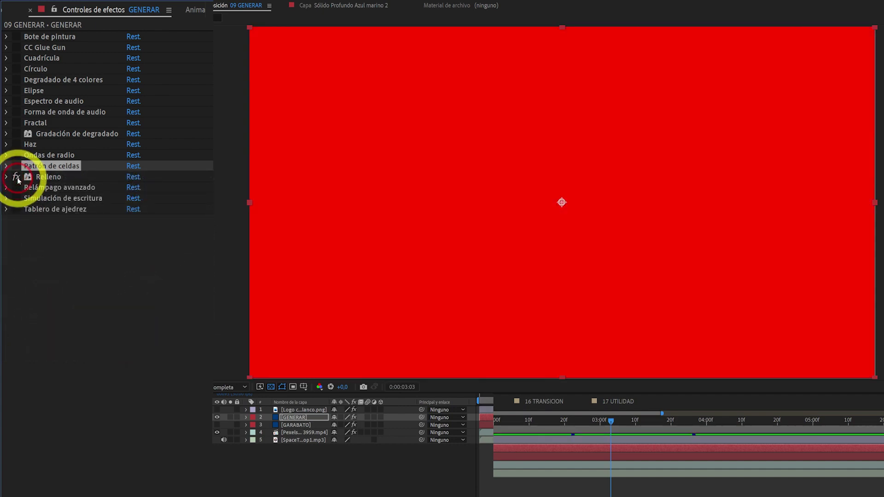
pyautogui.click(17, 179)
pyautogui.click(17, 179)
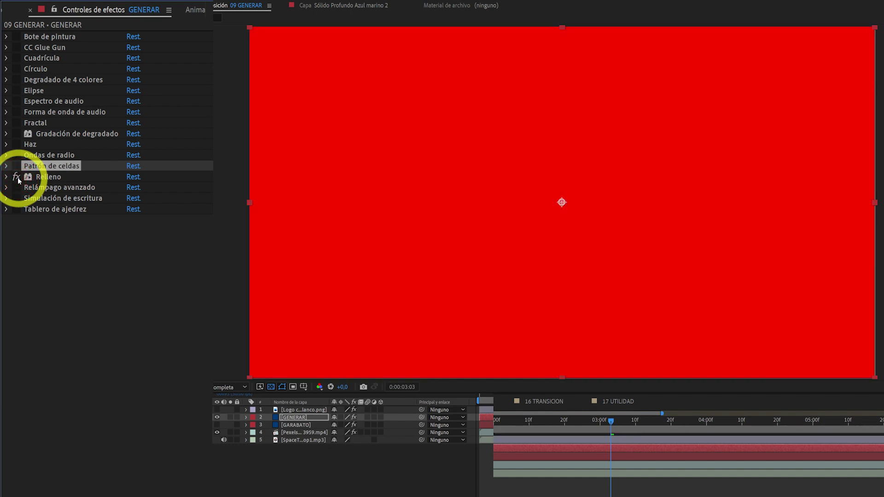
pyautogui.click(18, 179)
pyautogui.click(17, 180)
pyautogui.click(18, 179)
# Enable Relámpago avanzado on the GENERAR layer, show its settings, and adjust the lightning's Dirección
pyautogui.click(15, 188)
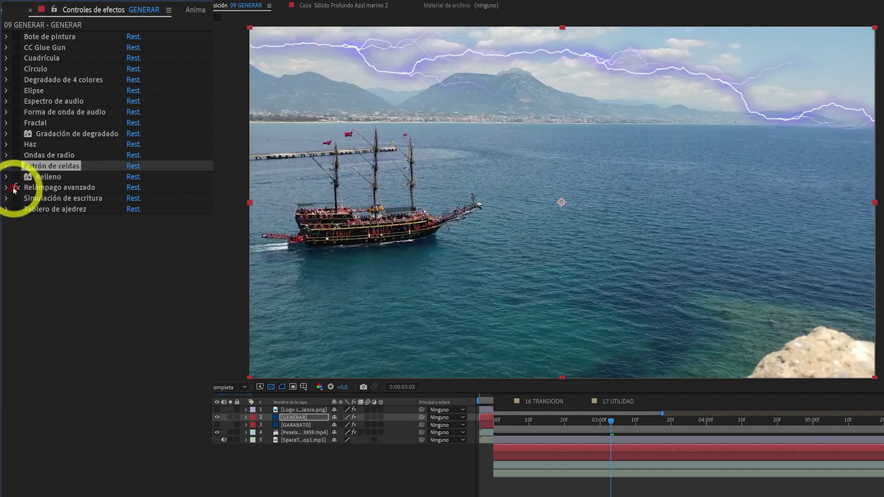
pyautogui.click(4, 188)
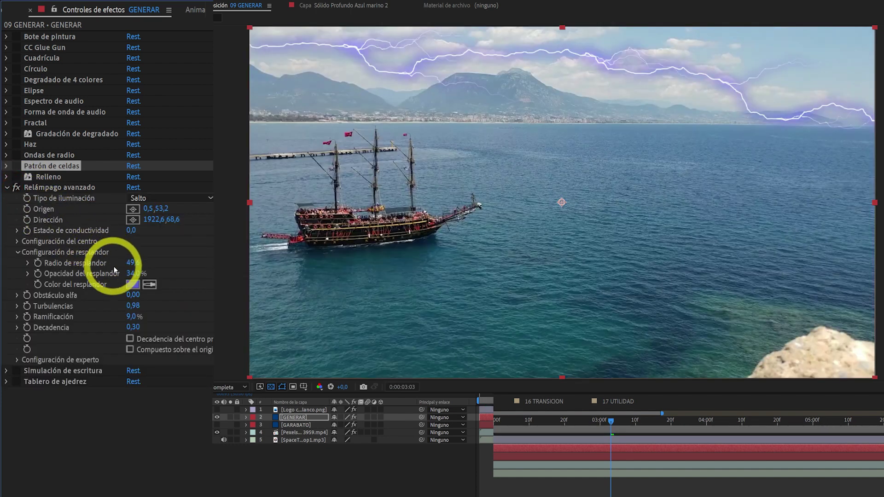
pyautogui.moveTo(160, 217); pyautogui.dragTo(213, 147)
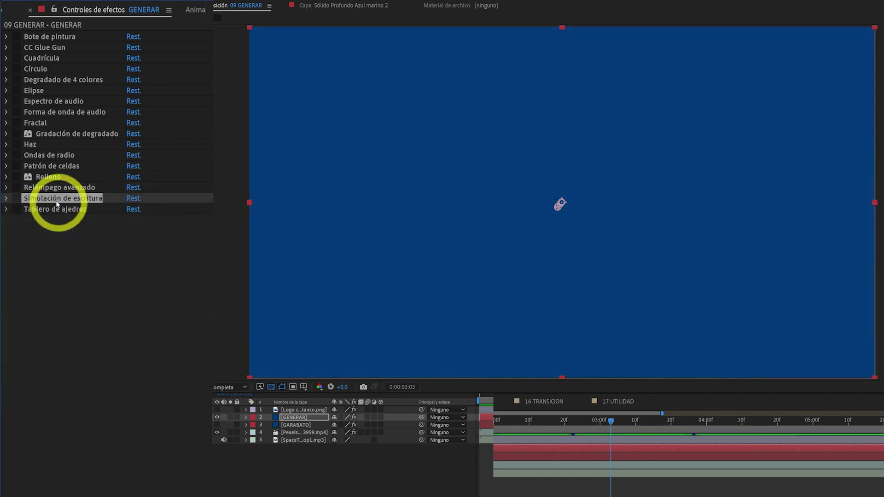
# Enable Simulación de escritura and preview its stroke up to 0:00:05:12, then enable Tablero de ajedrez on the GENERAR layer
pyautogui.doubleClick(17, 199)
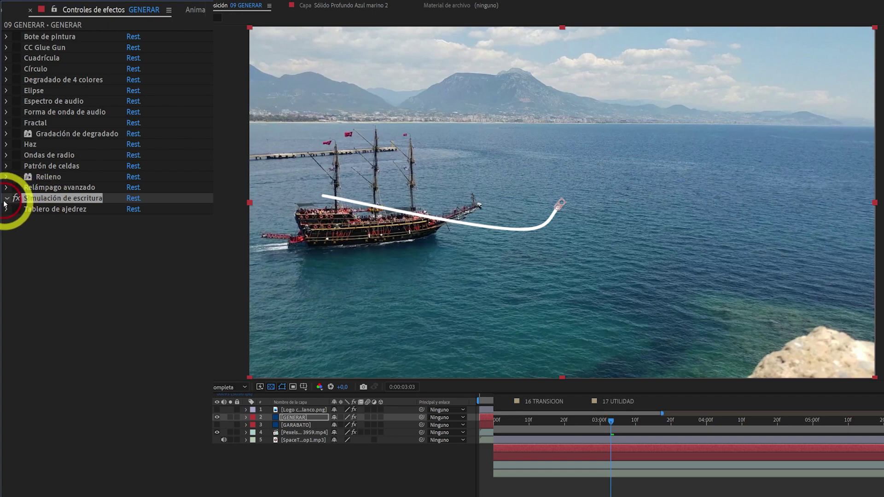
pyautogui.click(4, 203)
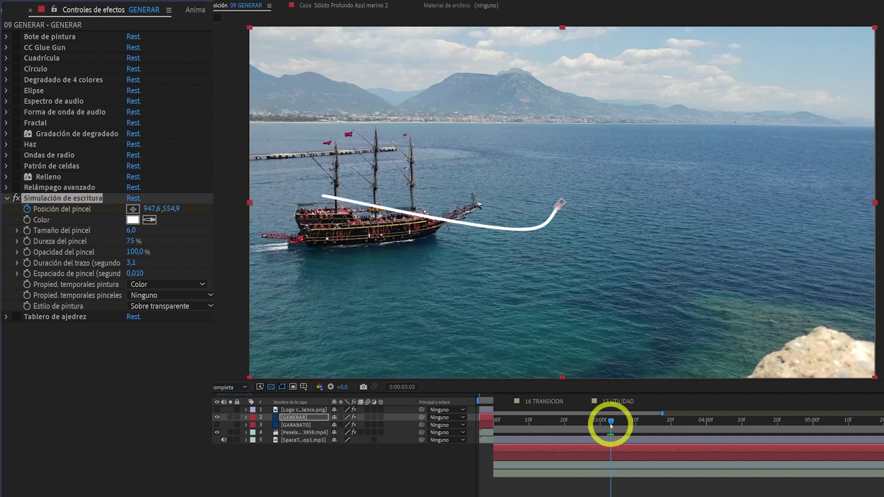
pyautogui.moveTo(611, 421)
pyautogui.mouseDown()
pyautogui.moveTo(515, 431)
pyautogui.moveTo(492, 417)
pyautogui.moveTo(571, 400)
pyautogui.moveTo(835, 387)
pyautogui.moveTo(515, 426)
pyautogui.moveTo(747, 414)
pyautogui.mouseUp()
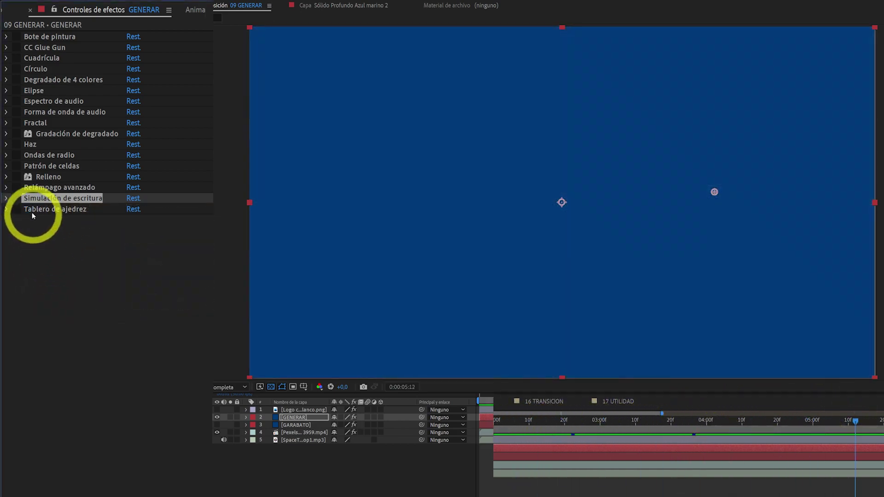
pyautogui.click(17, 210)
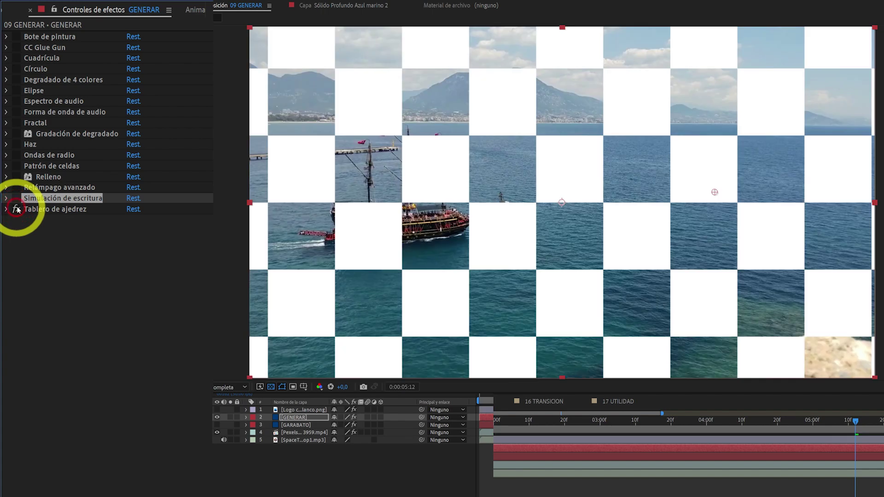
pyautogui.click(57, 210)
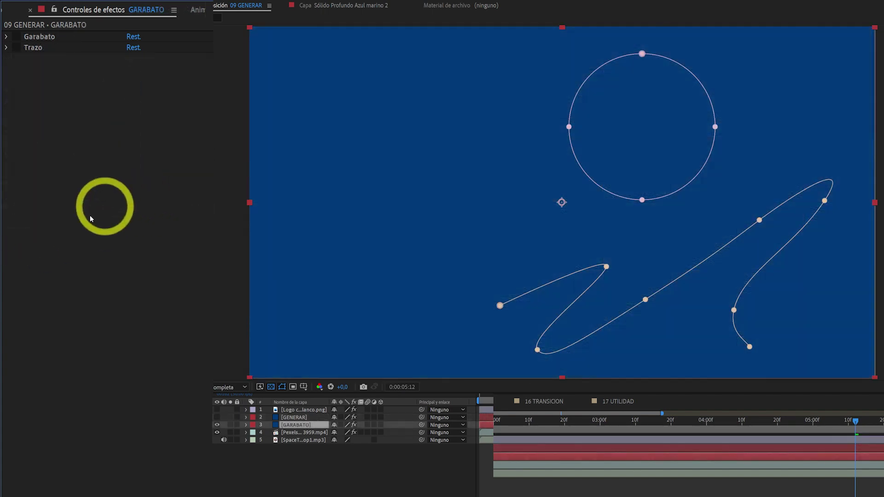
# Enable Garabato on the GARABATO layer, set its Fin to 90,0 %, and disable and collapse the effect
pyautogui.click(46, 39)
pyautogui.click(16, 37)
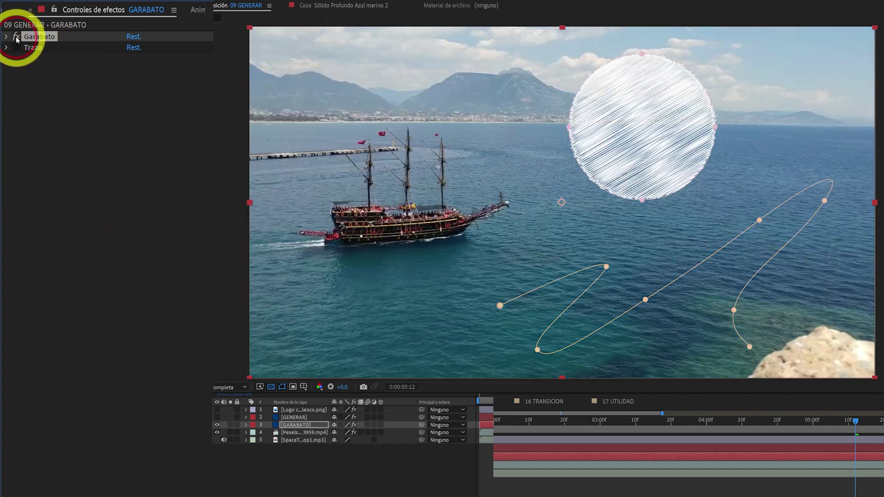
pyautogui.click(6, 37)
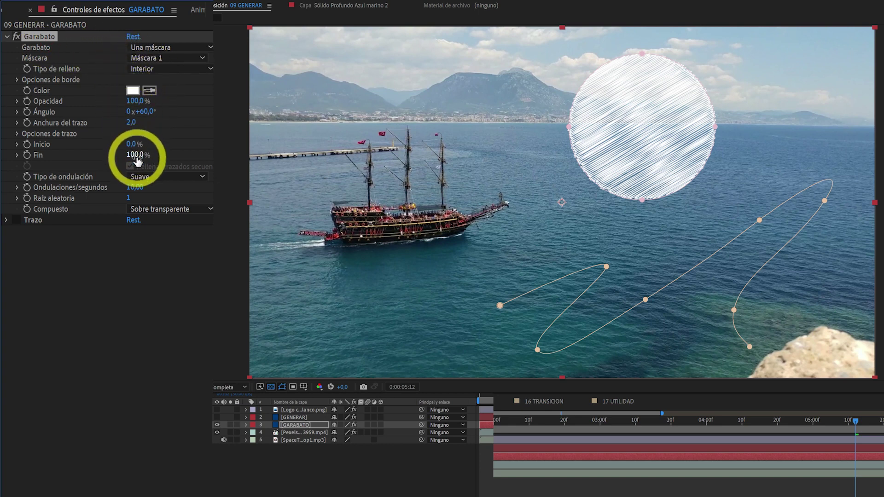
pyautogui.moveTo(135, 155)
pyautogui.mouseDown()
pyautogui.moveTo(102, 162)
pyautogui.moveTo(139, 159)
pyautogui.moveTo(105, 161)
pyautogui.moveTo(125, 157)
pyautogui.mouseUp()
pyautogui.click(16, 37)
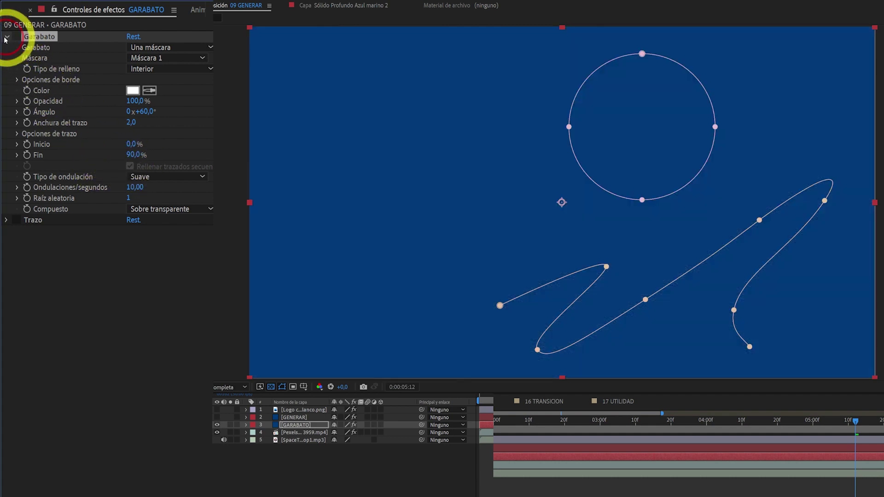
pyautogui.click(6, 38)
# Enable Trazo on the GARABATO layer and adjust its Fin to reveal a shorter part of the Máscara 2 stroke
pyautogui.click(33, 49)
pyautogui.click(13, 51)
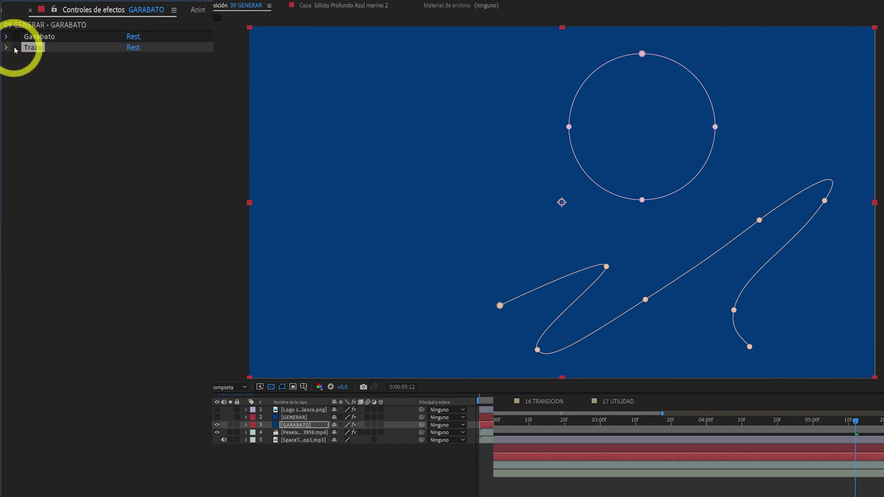
pyautogui.click(13, 49)
pyautogui.click(6, 50)
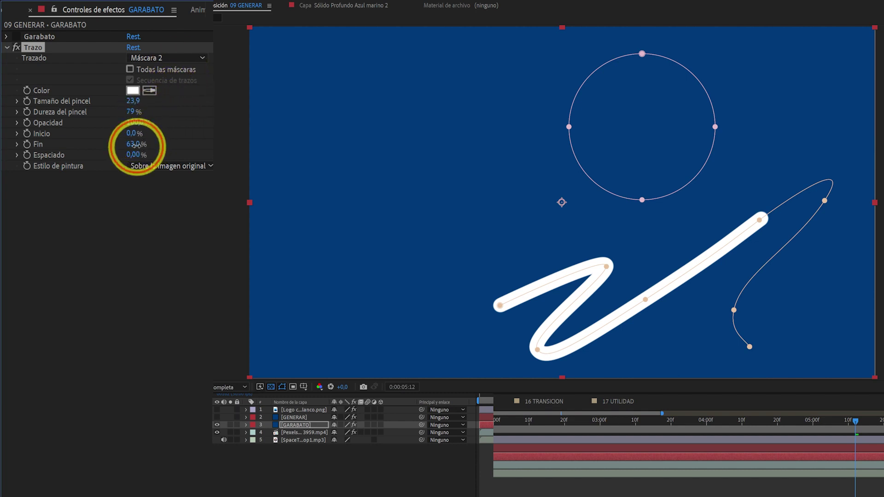
pyautogui.moveTo(137, 145)
pyautogui.mouseDown()
pyautogui.moveTo(89, 152)
pyautogui.moveTo(148, 138)
pyautogui.moveTo(113, 145)
pyautogui.mouseUp()
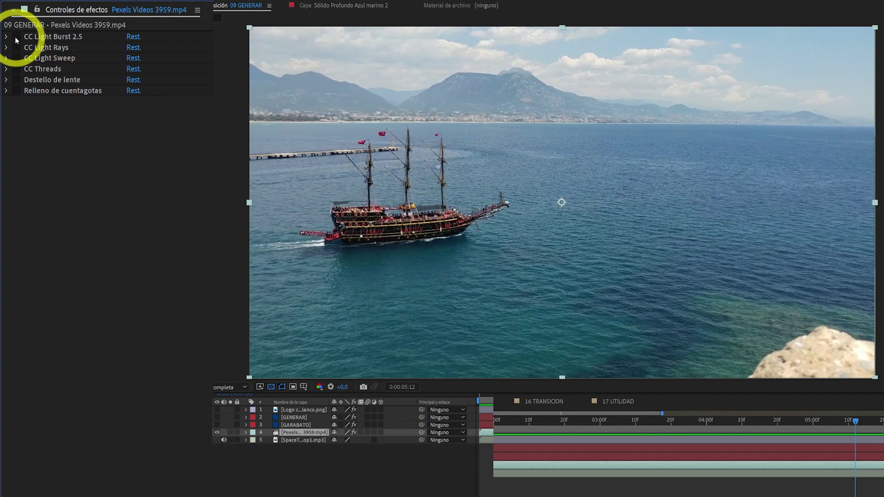
# Preview CC Light Burst 2.5 on the Pexels Videos 3959.mp4 layer, disable it, and enable CC Light Rays
pyautogui.click(17, 37)
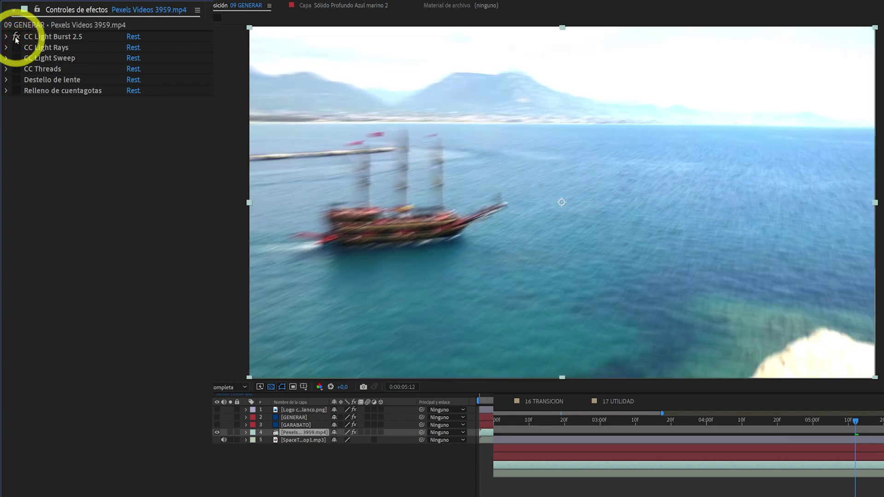
pyautogui.click(16, 38)
pyautogui.click(16, 49)
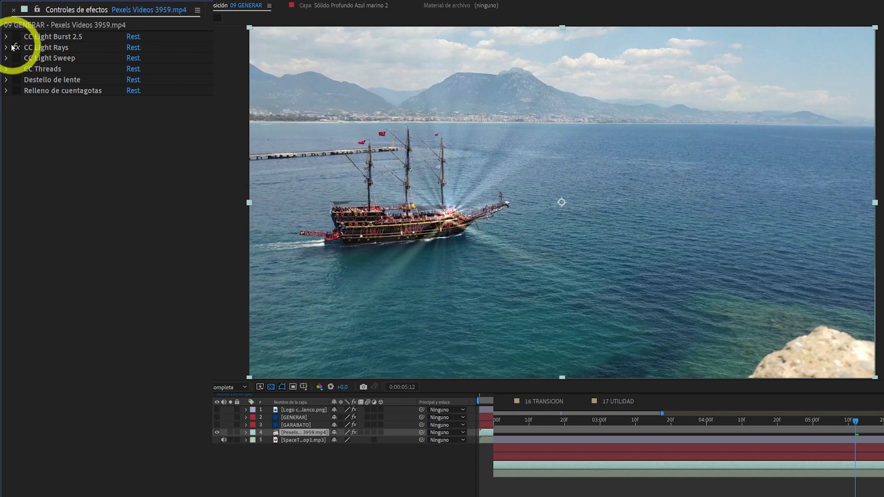
# Move the Center of CC Light Rays on the ship footage, then enable CC Light Sweep and shift its Center sideways across the frame
pyautogui.click(7, 48)
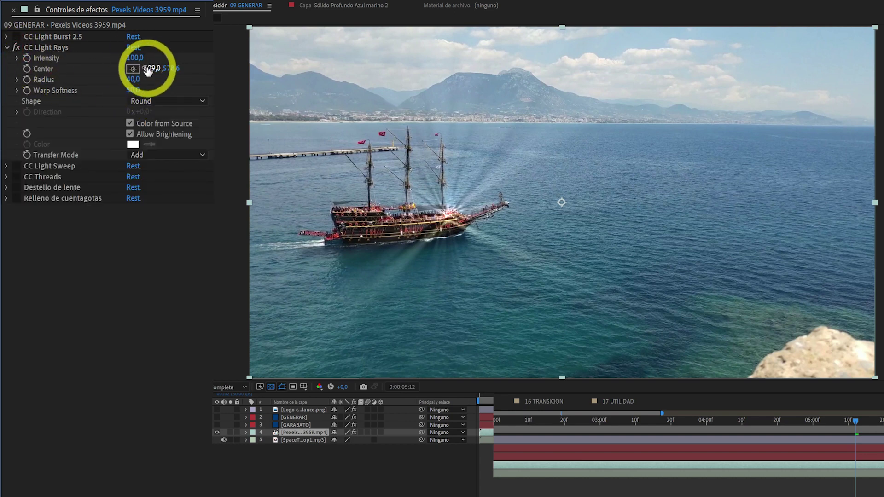
pyautogui.moveTo(156, 68); pyautogui.dragTo(99, 89)
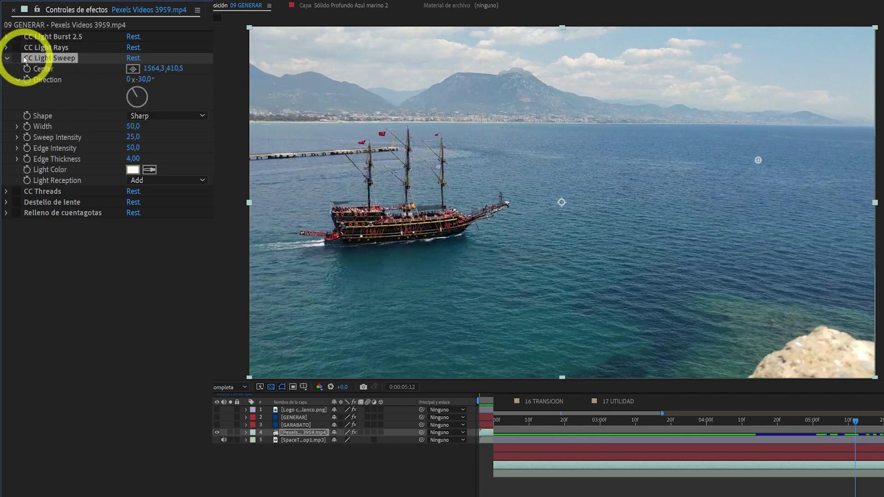
pyautogui.click(15, 58)
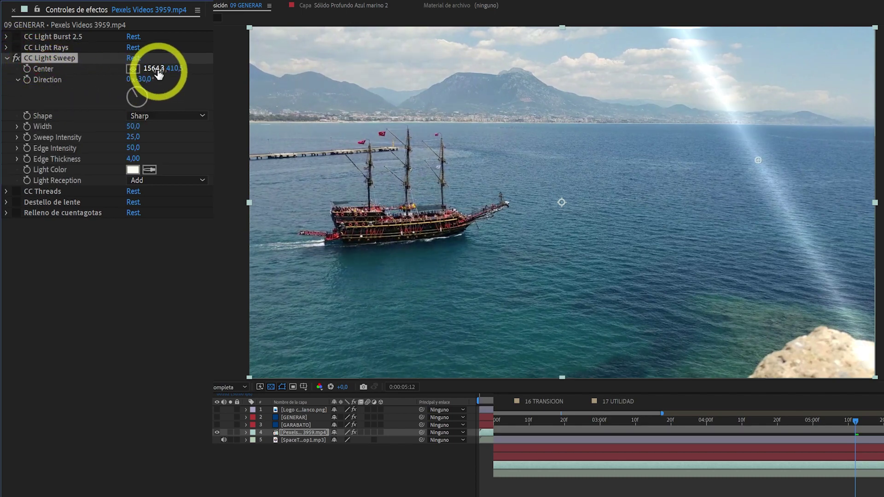
pyautogui.moveTo(158, 68); pyautogui.dragTo(187, 100)
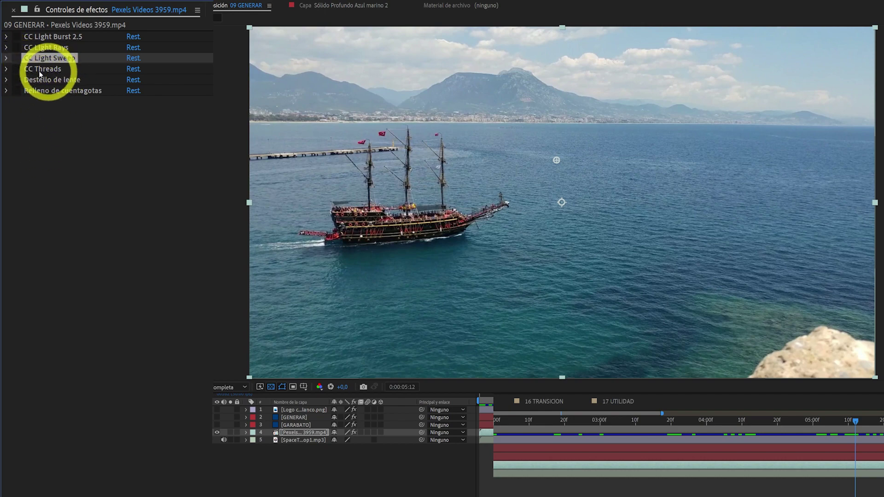
# Toggle CC Threads on the ship footage, then expand Destello de lente and reposition the flare's center in the sky
pyautogui.click(18, 70)
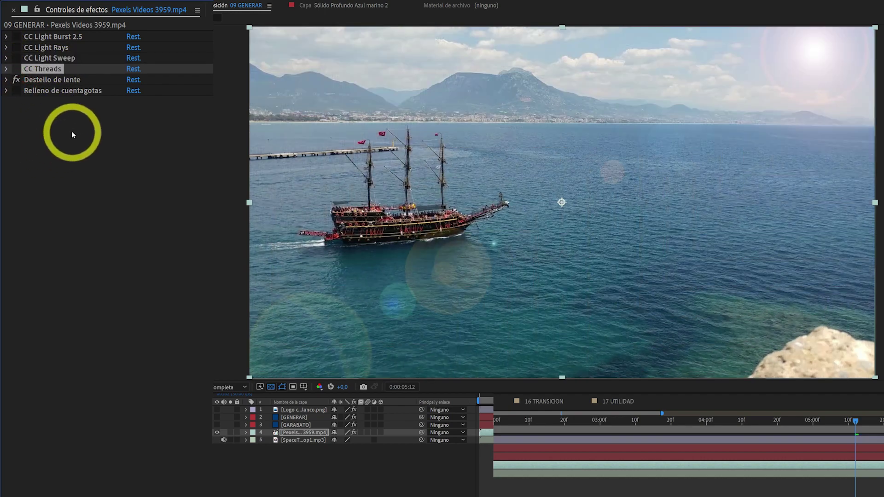
pyautogui.click(57, 81)
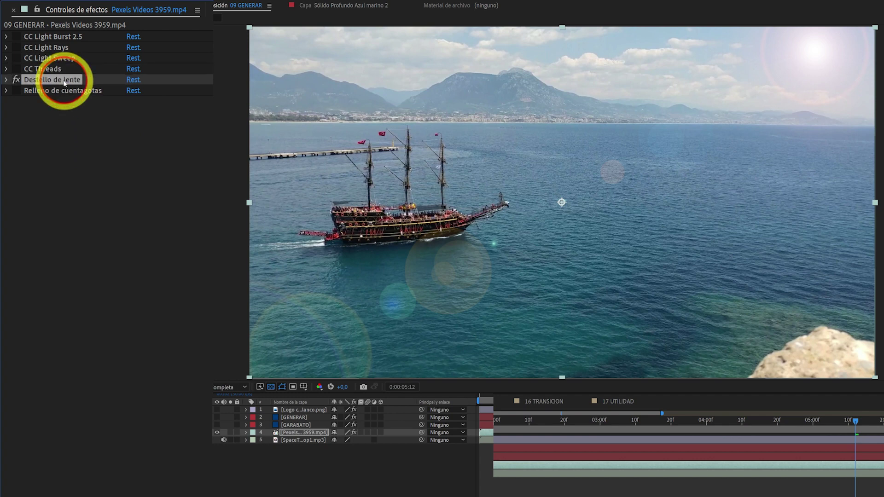
pyautogui.click(5, 81)
pyautogui.moveTo(152, 89); pyautogui.dragTo(87, 101)
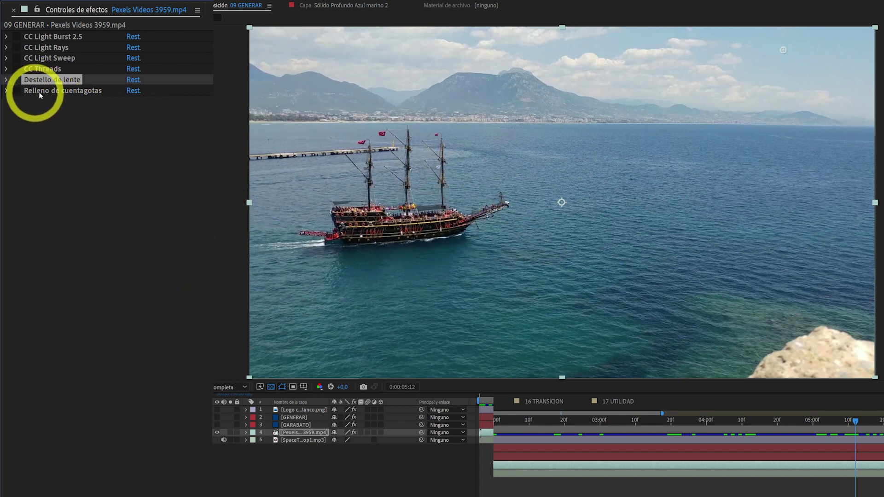
# Toggle Relleno de cuentagotas on and off on the Pexels Videos 3959.mp4 layer to compare the solid fill with the original footage
pyautogui.click(52, 92)
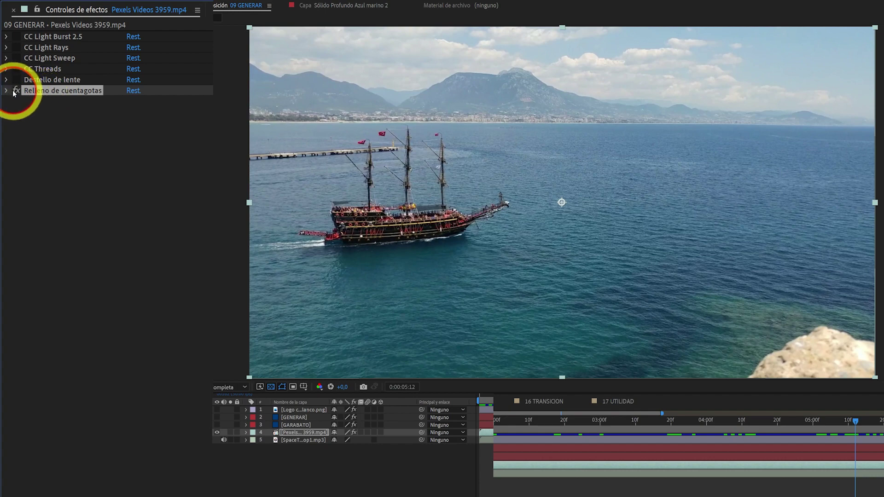
pyautogui.click(14, 93)
pyautogui.click(14, 92)
pyautogui.click(14, 92)
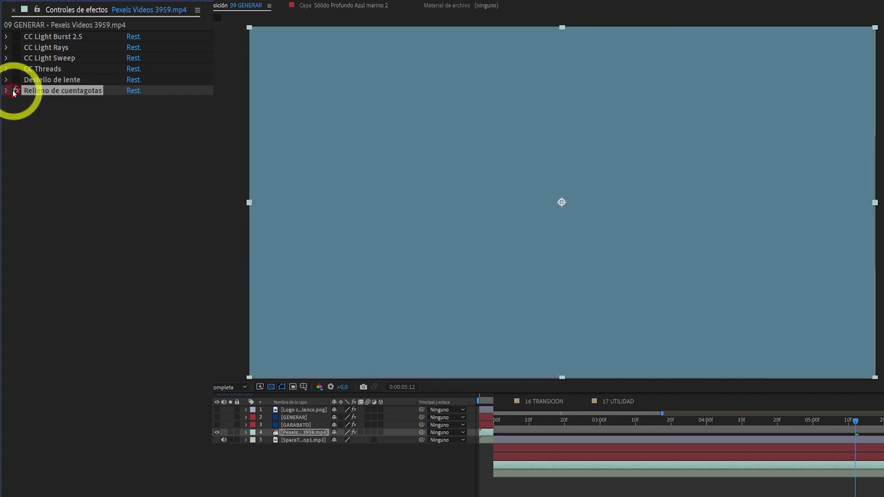
pyautogui.click(14, 93)
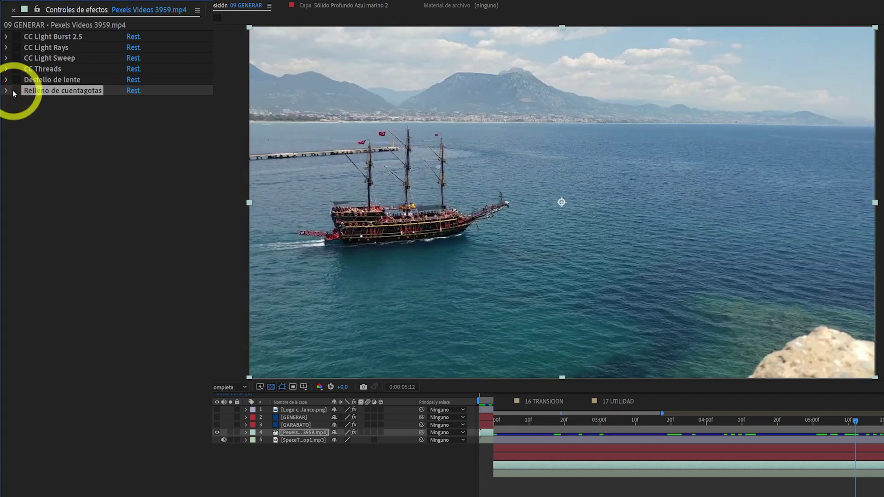
pyautogui.click(15, 92)
pyautogui.click(15, 92)
pyautogui.click(14, 92)
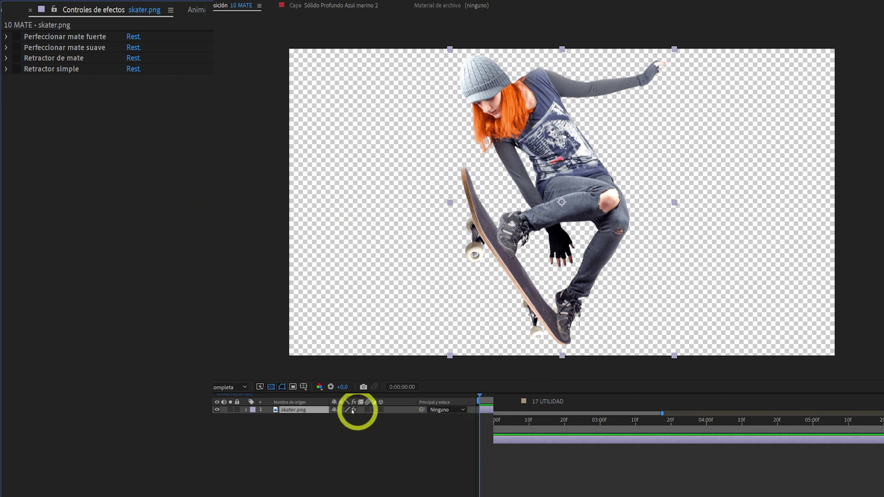
# Adjust the Calado of Perfeccionar mate fuerte on the skater.png layer, then toggle and expand Perfeccionar mate suave
pyautogui.click(300, 413)
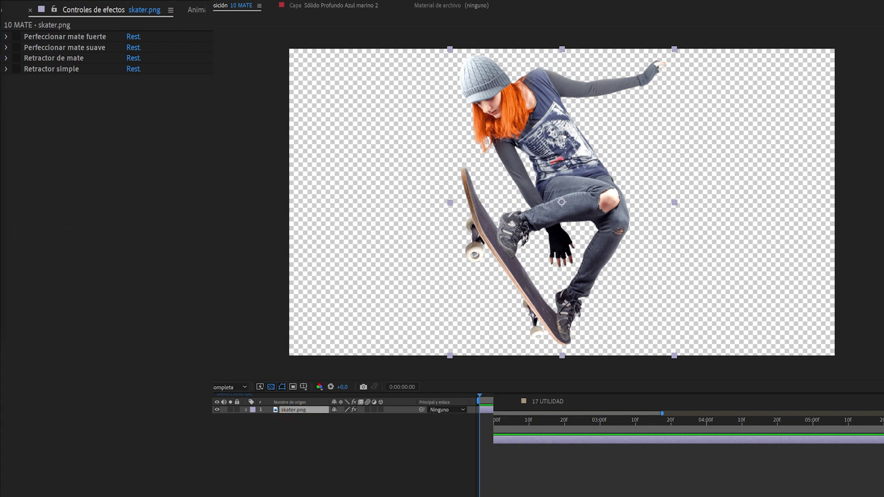
pyautogui.moveTo(146, 49); pyautogui.dragTo(117, 48)
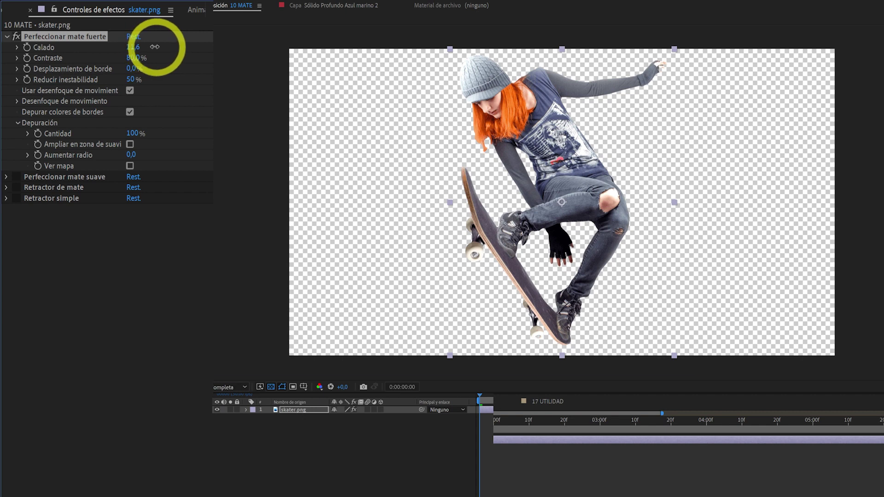
pyautogui.moveTo(109, 49); pyautogui.dragTo(145, 48)
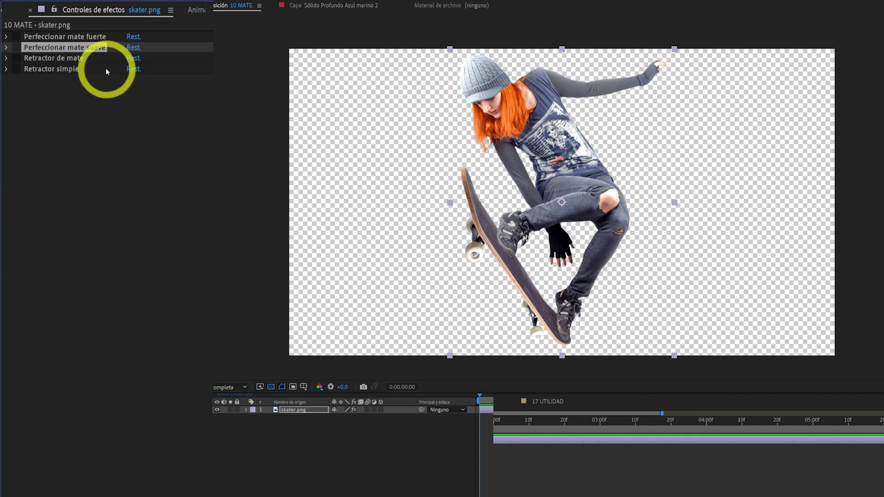
pyautogui.click(16, 48)
pyautogui.click(7, 47)
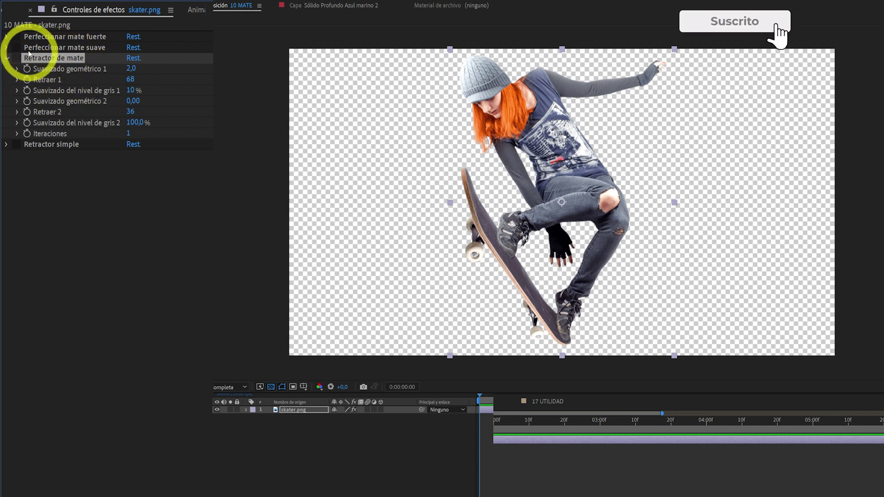
# Toggle Retractor de mate on and off repeatedly to compare the skater's edges, and collapse the disabled effect
pyautogui.click(17, 59)
pyautogui.click(17, 59)
pyautogui.click(18, 59)
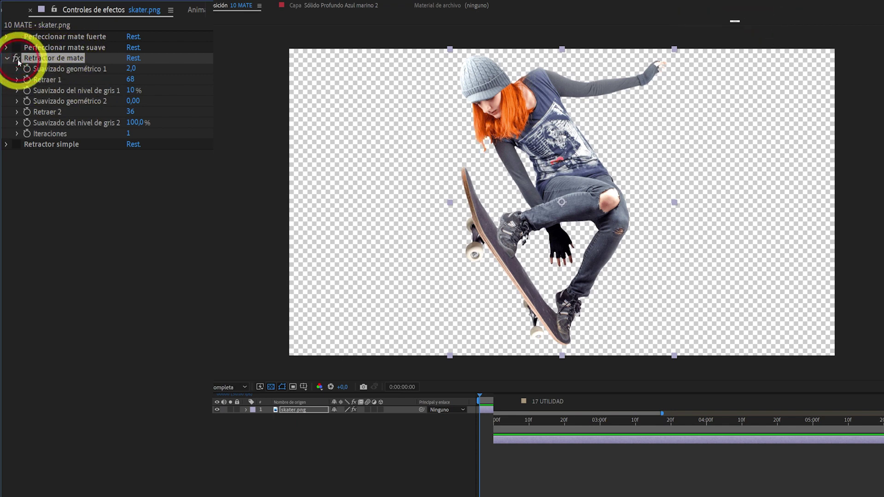
pyautogui.click(18, 59)
pyautogui.click(17, 59)
pyautogui.click(18, 60)
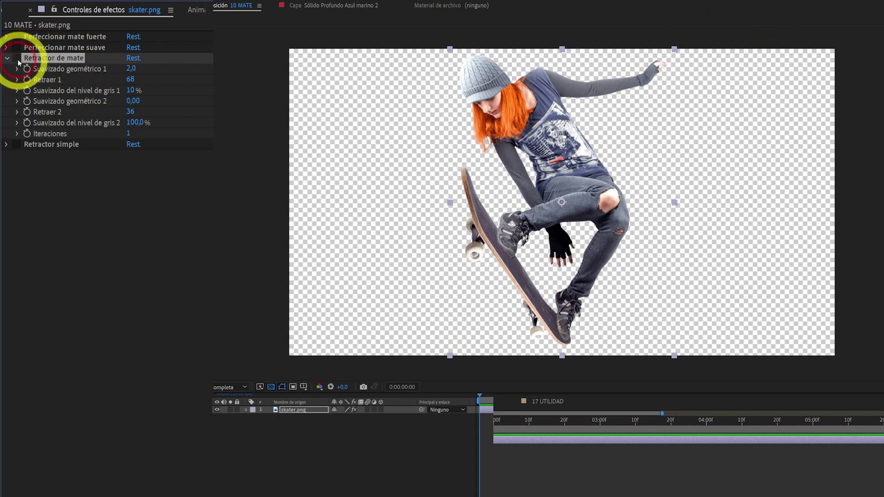
pyautogui.click(18, 60)
pyautogui.click(17, 59)
pyautogui.click(17, 60)
pyautogui.click(17, 60)
pyautogui.click(17, 60)
pyautogui.click(17, 60)
pyautogui.click(7, 58)
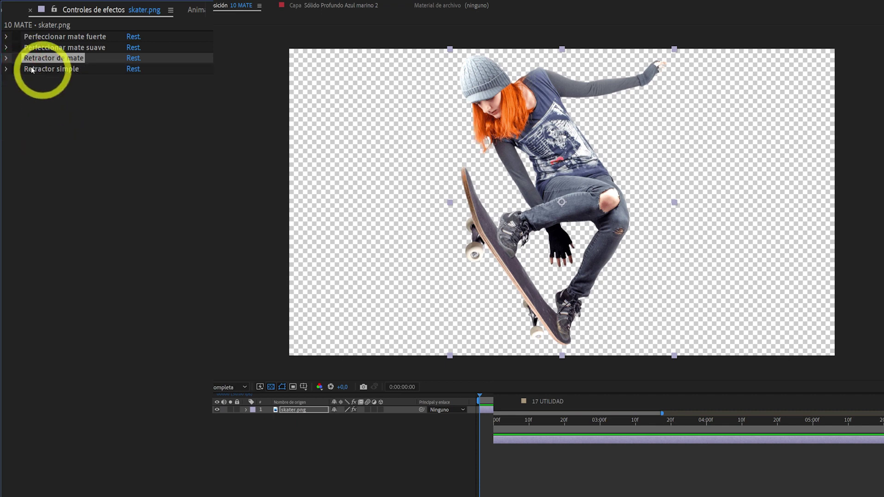
# Enable Retractor simple on the skater.png layer and vary how much it contracts or expands the matte
pyautogui.click(18, 69)
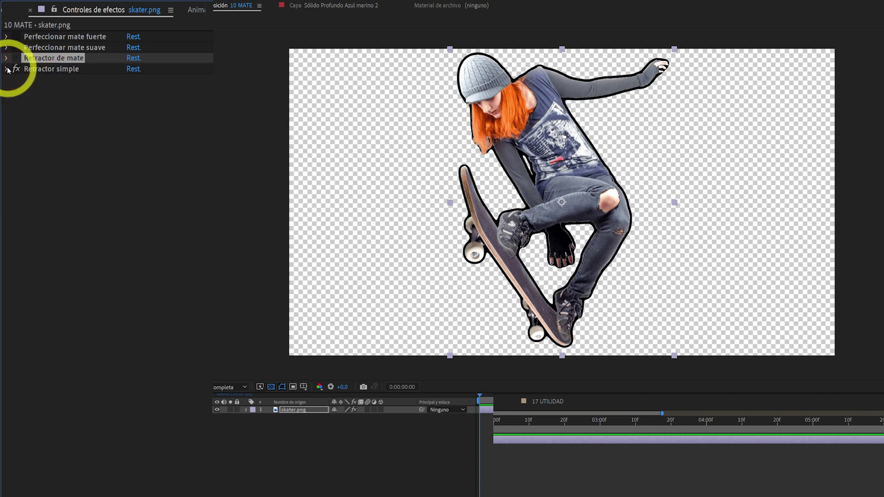
pyautogui.moveTo(136, 89); pyautogui.dragTo(158, 91)
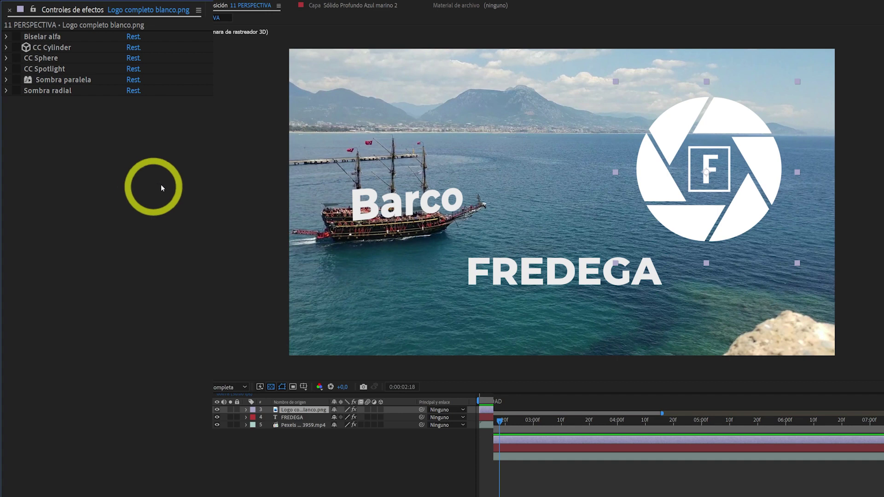
# Toggle Biselar alfa on and off on the Logo completo blanco.png layer to compare its beveled edges
pyautogui.click(15, 38)
pyautogui.click(16, 38)
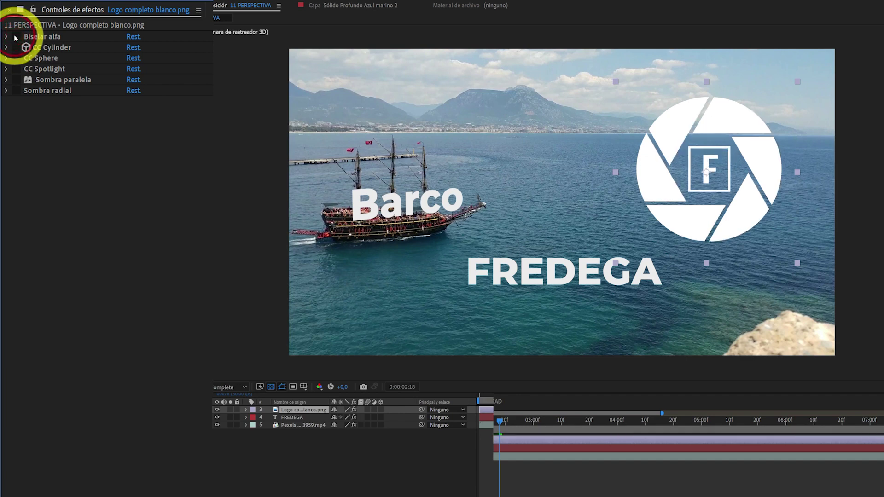
pyautogui.click(15, 38)
pyautogui.click(15, 37)
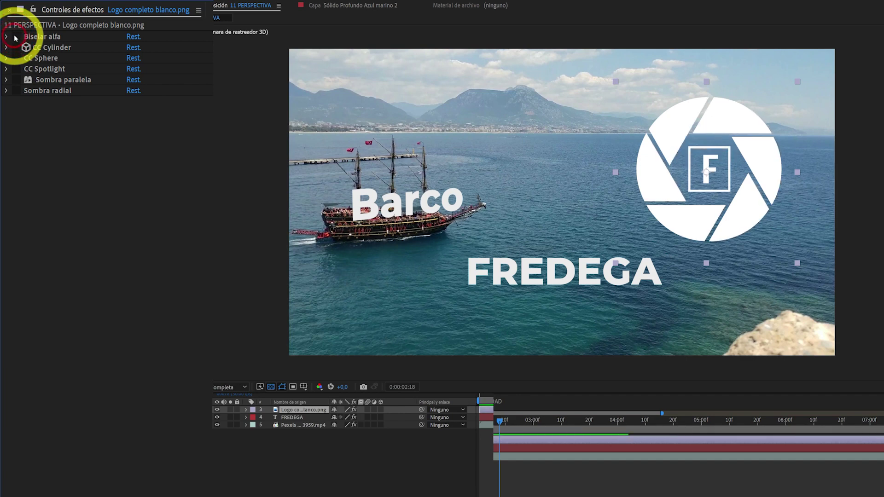
pyautogui.click(15, 37)
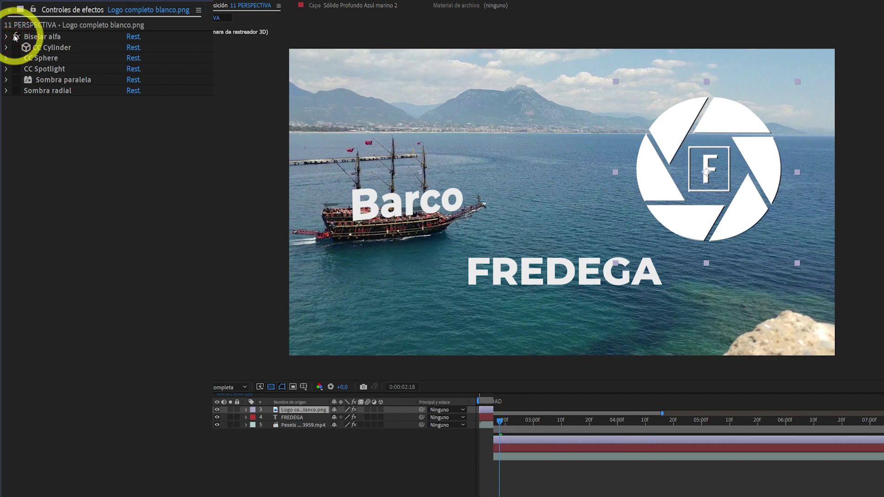
pyautogui.click(15, 38)
pyautogui.click(15, 38)
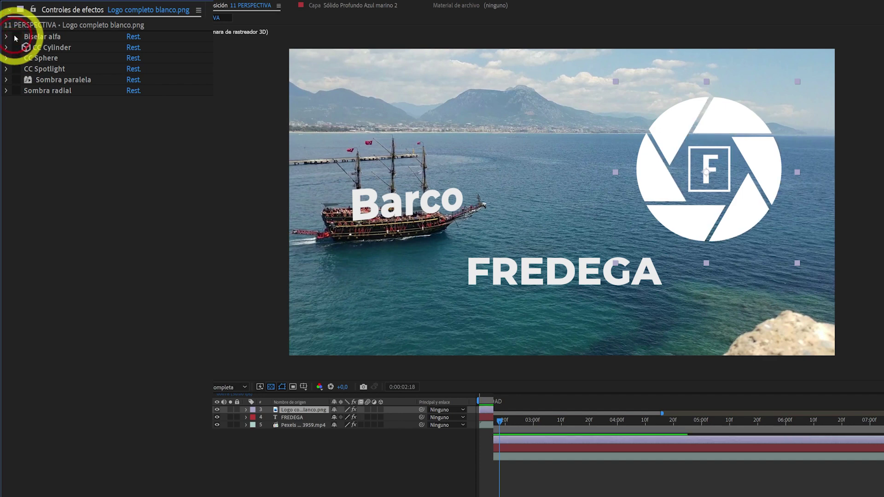
# Toggle CC Cylinder on and off on the logo layer to compare the cylindrical wrap with the flat logo
pyautogui.click(50, 48)
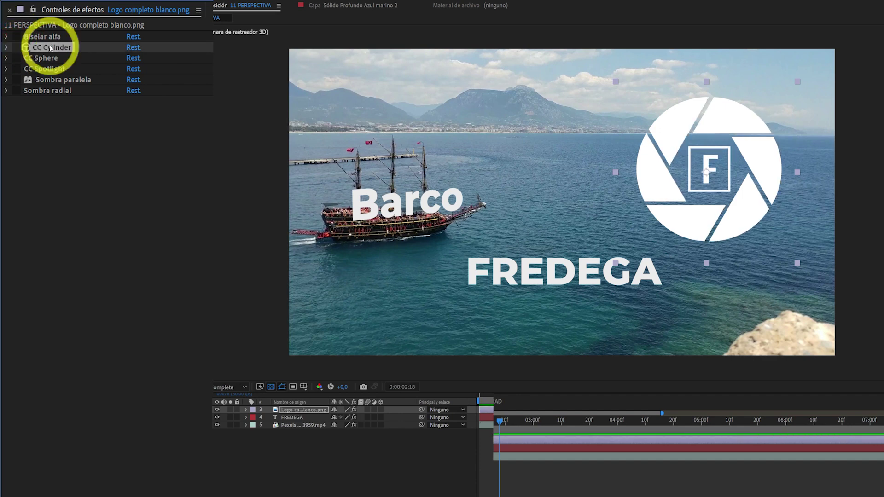
pyautogui.click(17, 47)
pyautogui.click(16, 47)
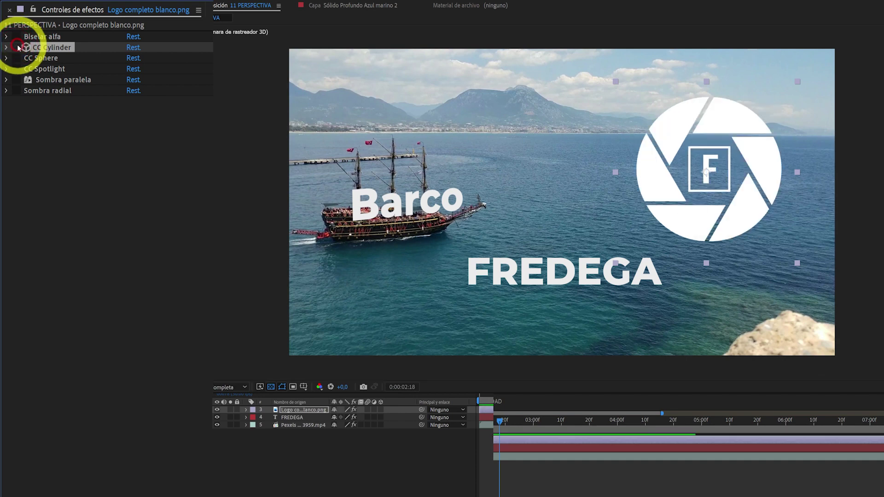
pyautogui.click(16, 47)
pyautogui.click(16, 48)
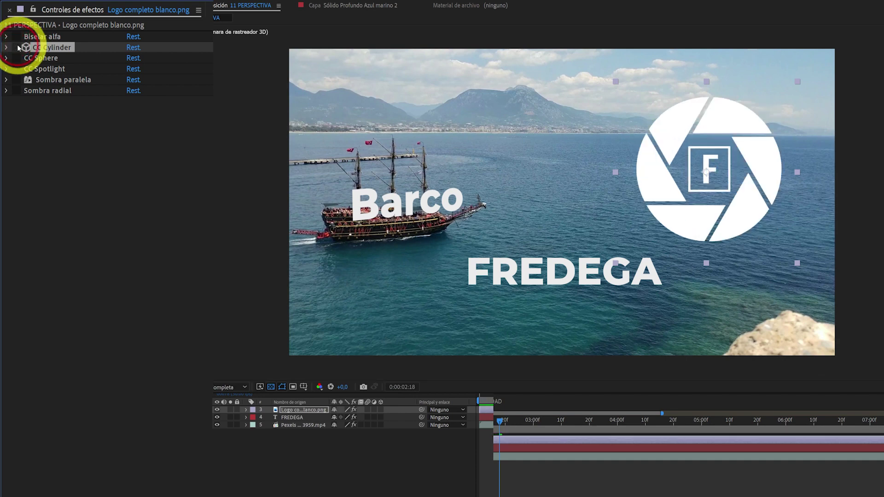
# Toggle CC Sphere on and off on the logo layer to compare the spherical wrap with the flat logo
pyautogui.click(49, 59)
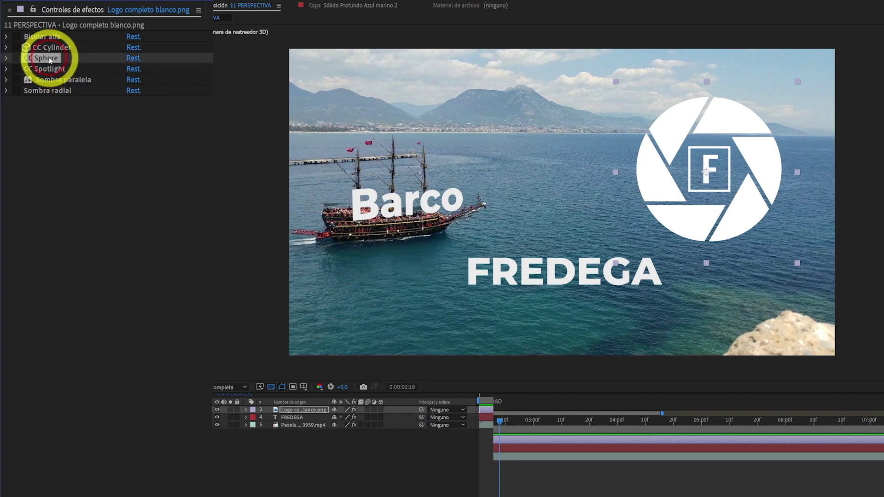
pyautogui.click(16, 58)
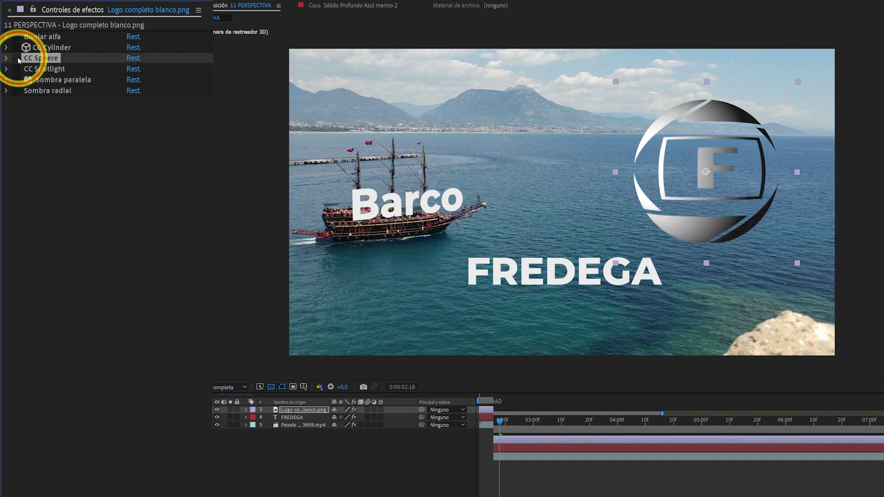
pyautogui.click(17, 59)
pyautogui.click(17, 59)
pyautogui.click(17, 59)
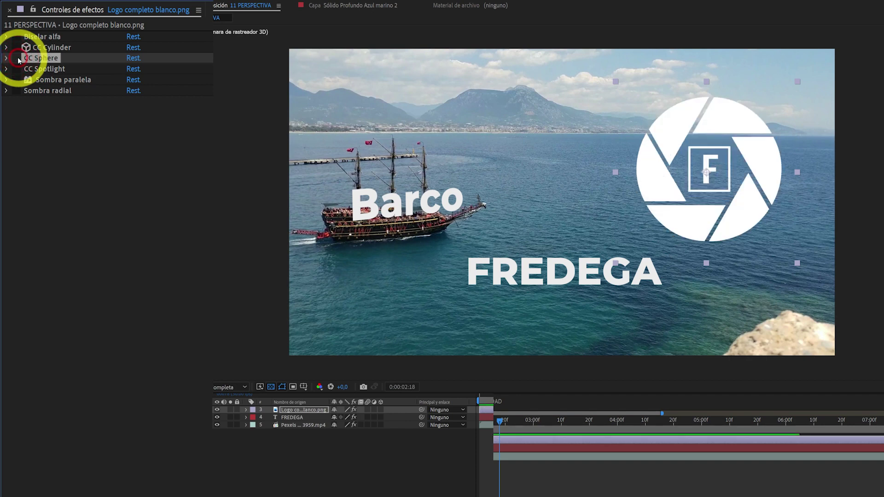
pyautogui.click(18, 60)
pyautogui.click(18, 60)
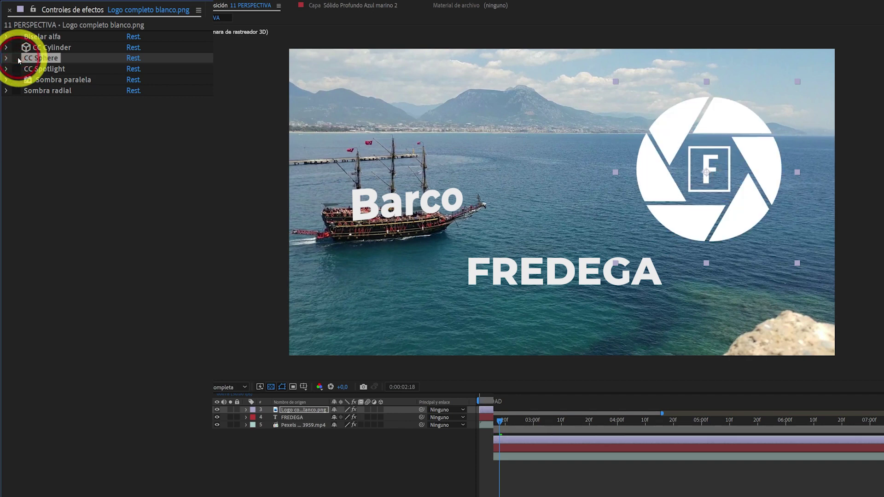
# Toggle CC Spotlight on and off on the logo layer to compare its lighting
pyautogui.click(54, 69)
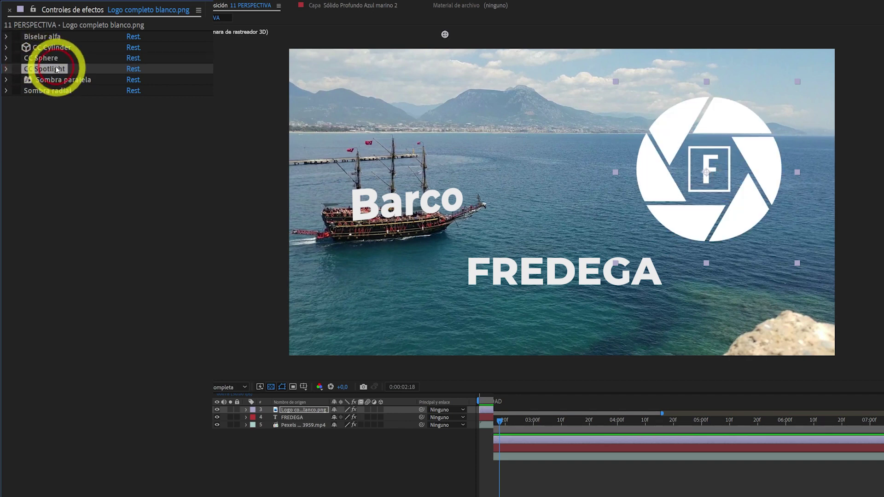
pyautogui.click(17, 69)
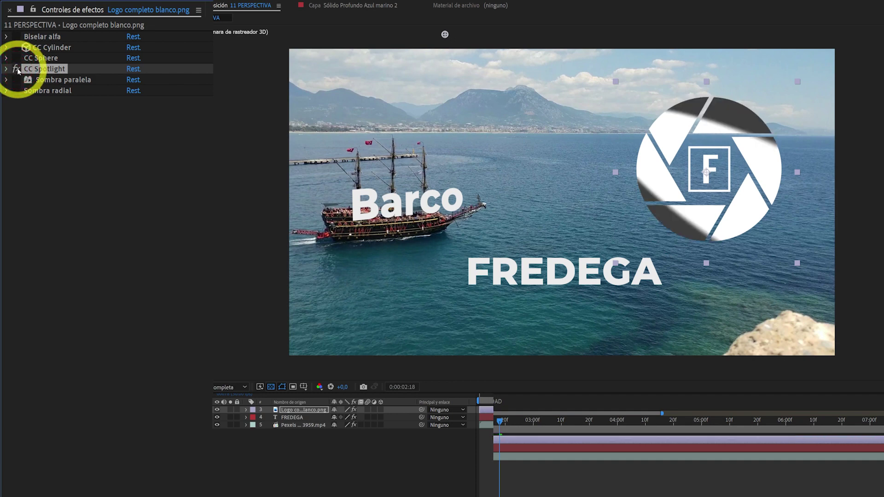
pyautogui.click(17, 70)
pyautogui.click(17, 70)
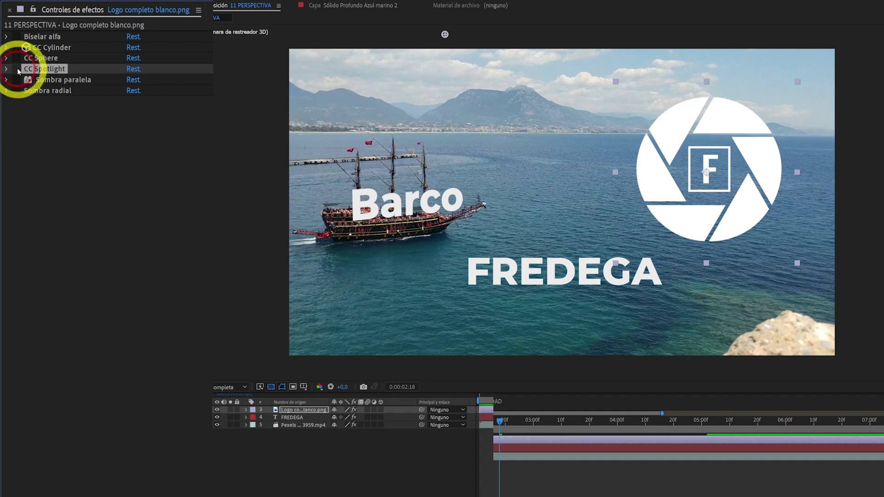
pyautogui.click(18, 70)
# Toggle Sombra paralela on and off on the Logo completo blanco.png layer to compare its drop shadow
pyautogui.click(58, 80)
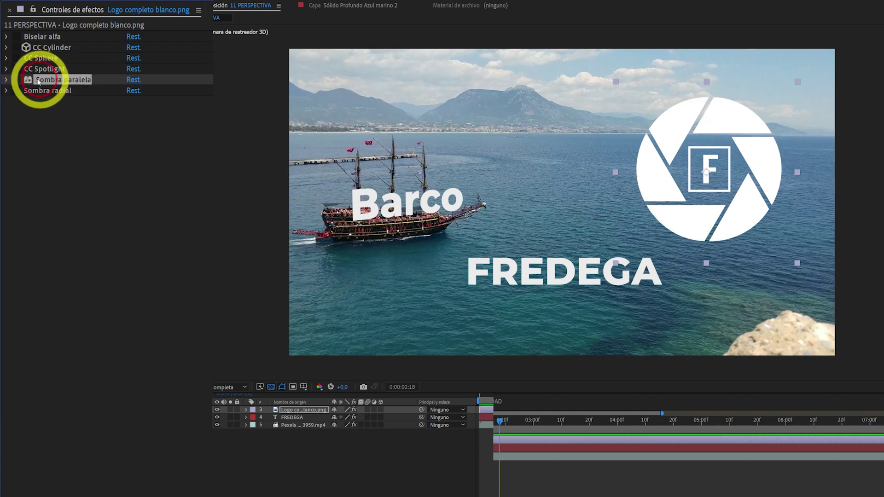
pyautogui.click(19, 79)
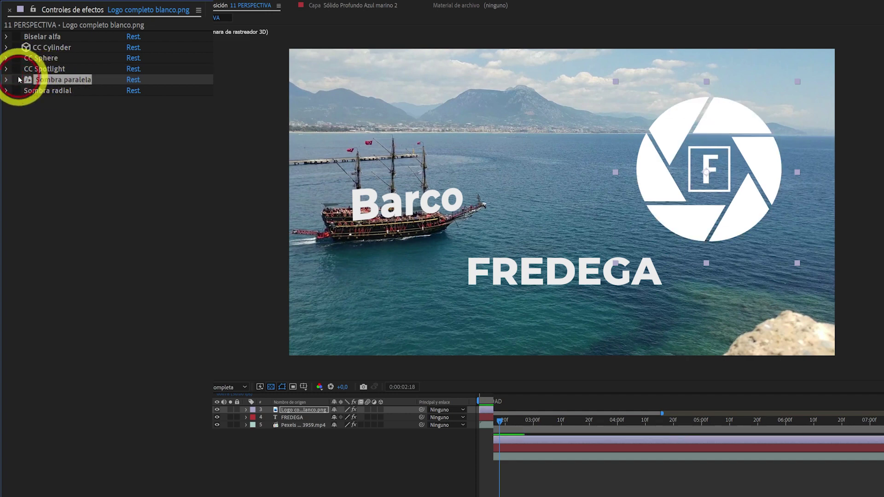
pyautogui.click(19, 80)
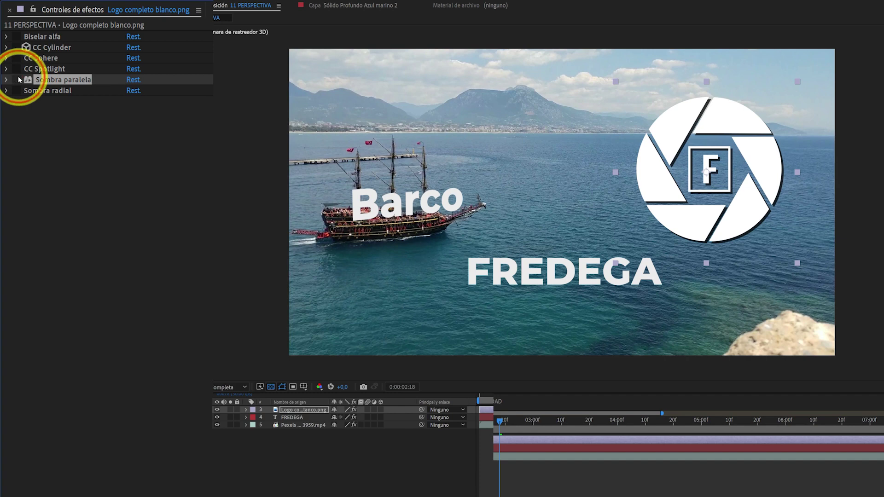
# Toggle Sombra radial on and off on the logo layer to compare the radial shadow with the plain logo
pyautogui.click(55, 90)
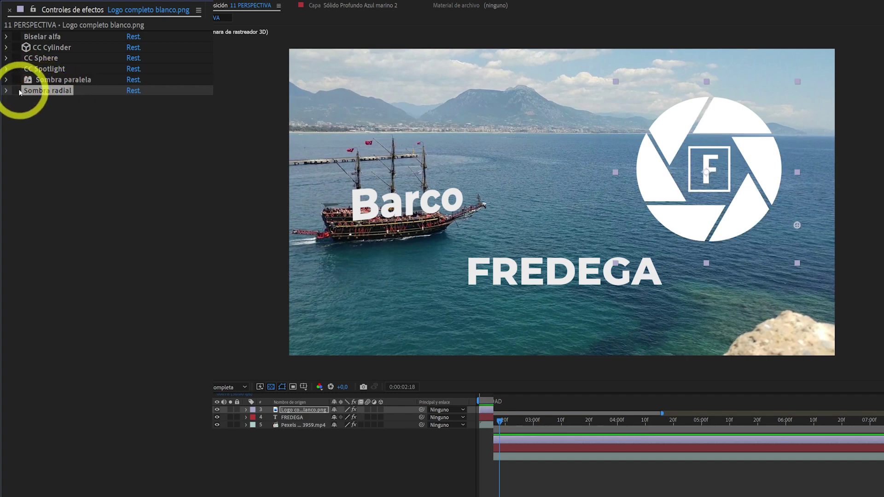
pyautogui.click(17, 90)
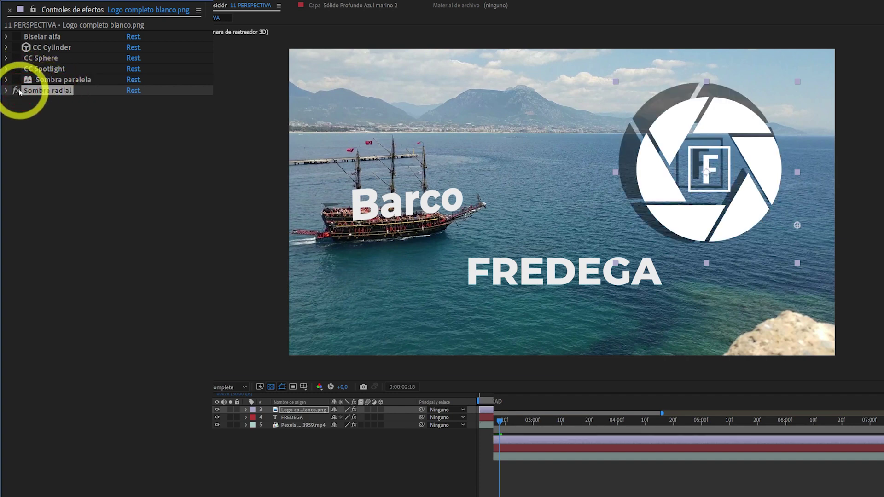
pyautogui.click(19, 92)
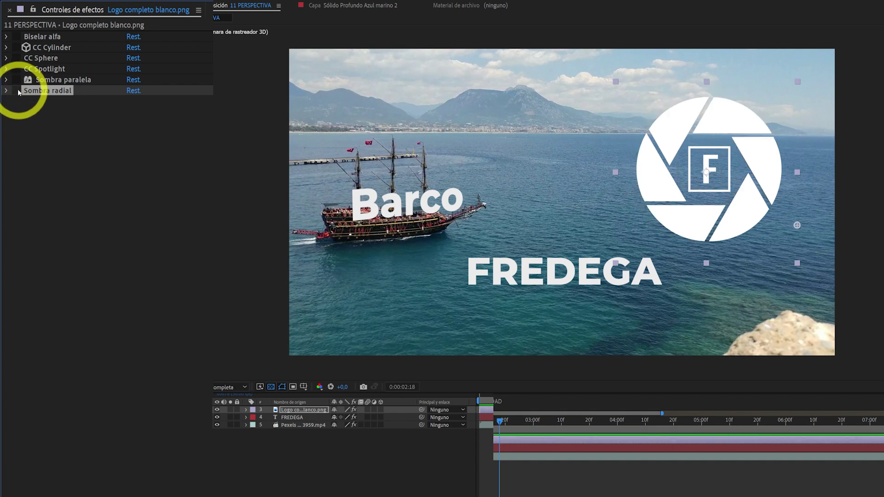
pyautogui.click(19, 92)
pyautogui.click(19, 91)
pyautogui.click(18, 92)
pyautogui.click(18, 92)
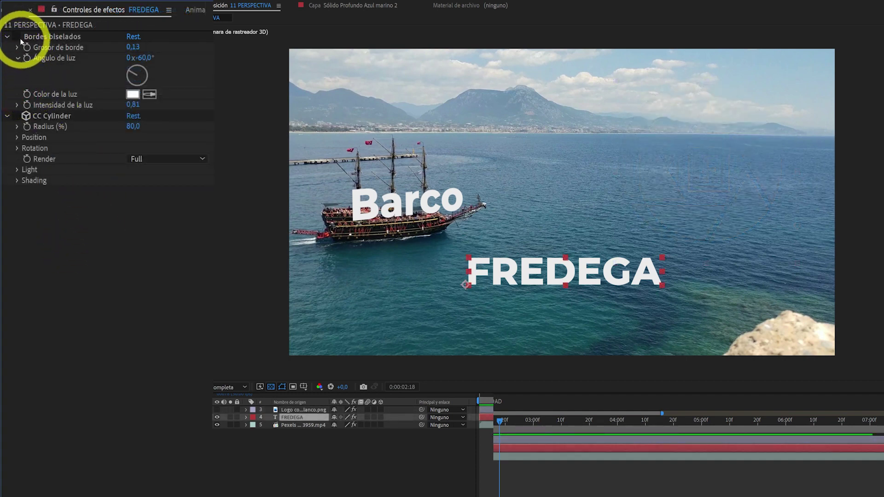
# Toggle Bordes biselados on and off on the FREDEGA text layer to compare its beveled edges
pyautogui.click(17, 36)
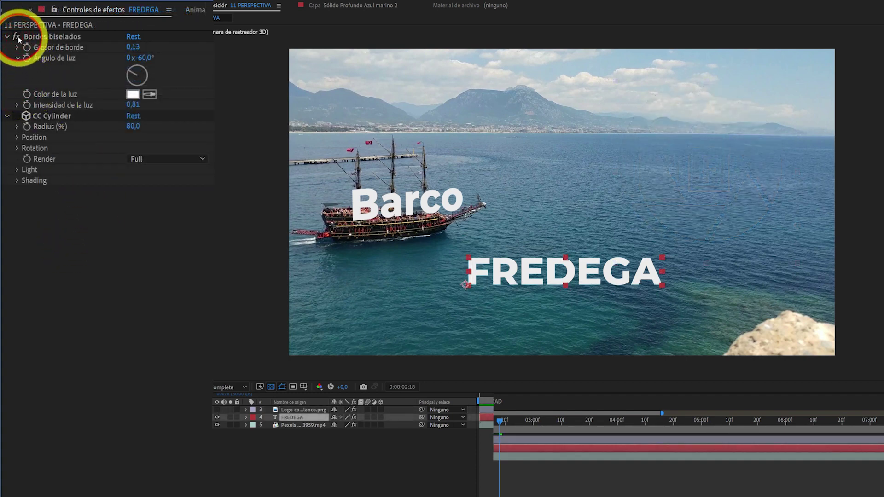
pyautogui.click(18, 37)
pyautogui.click(18, 38)
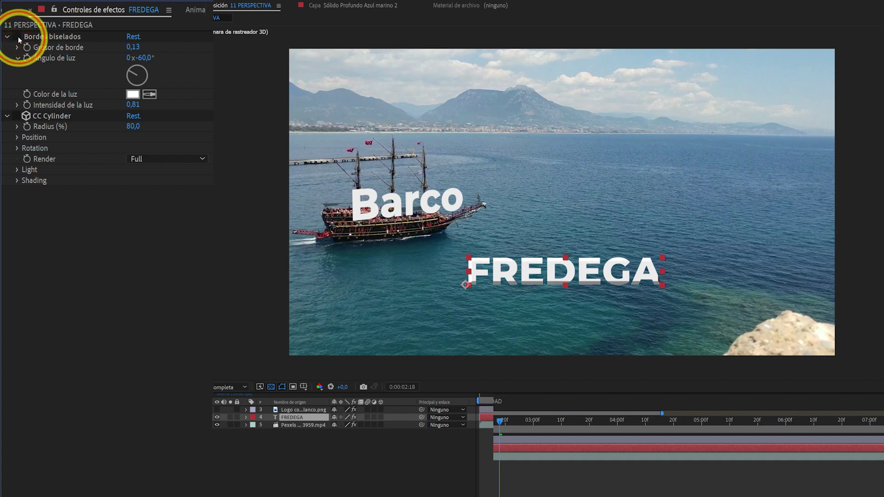
# Toggle CC Cylinder on and off on the FREDEGA text layer to compare the cylindrical wrap with the flat text
pyautogui.click(45, 118)
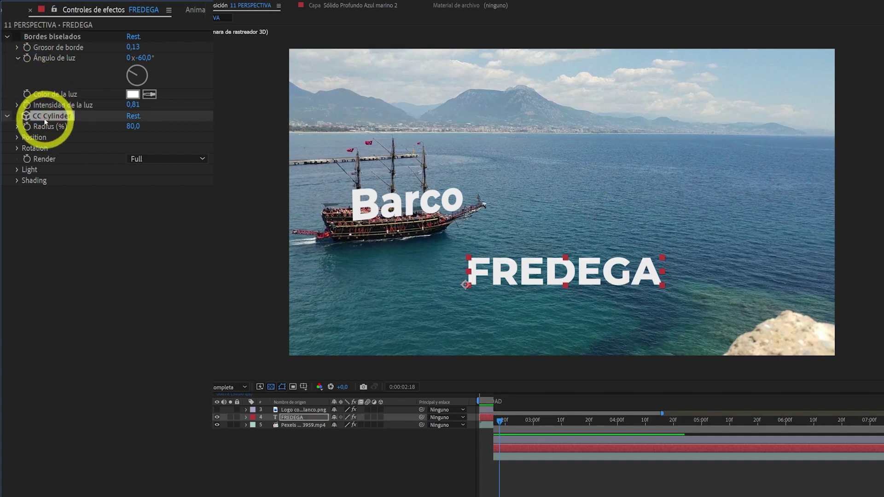
pyautogui.click(18, 117)
pyautogui.click(20, 118)
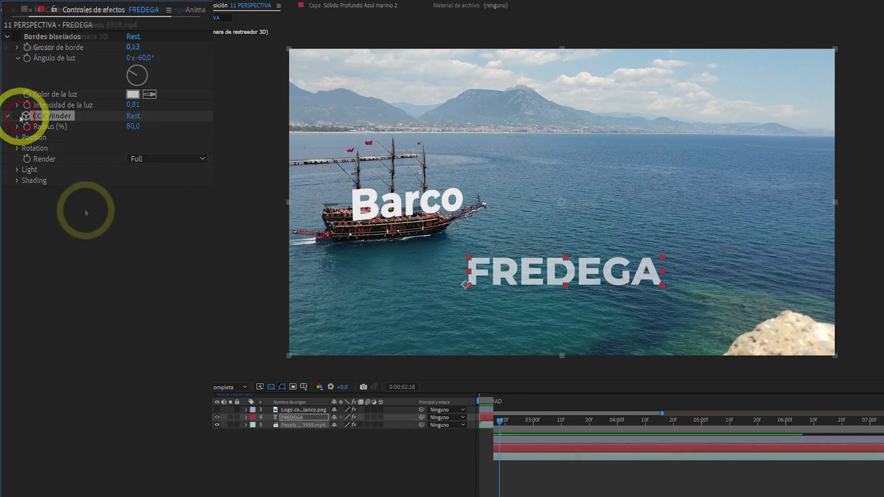
pyautogui.click(19, 118)
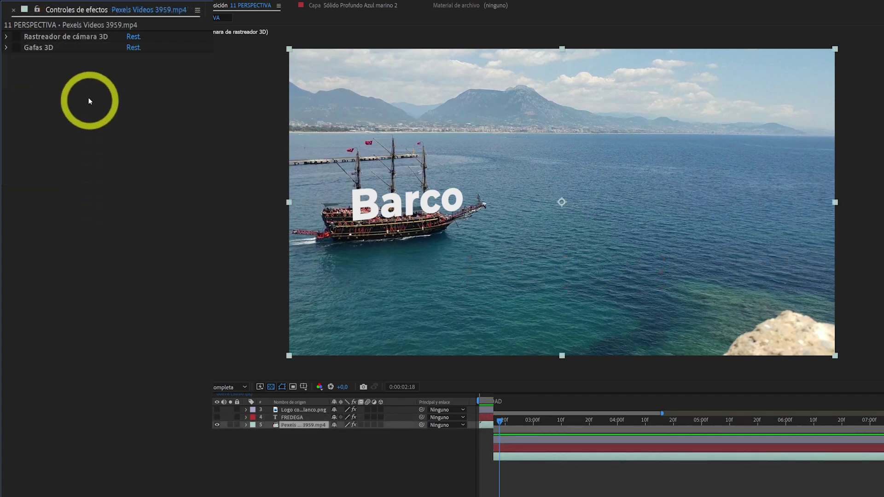
# Enable Rastreador de cámara 3D on the Pexels Videos 3959.mp4 layer and scrub to 0:00:03:11 to check the tracked Barco text
pyautogui.click(17, 37)
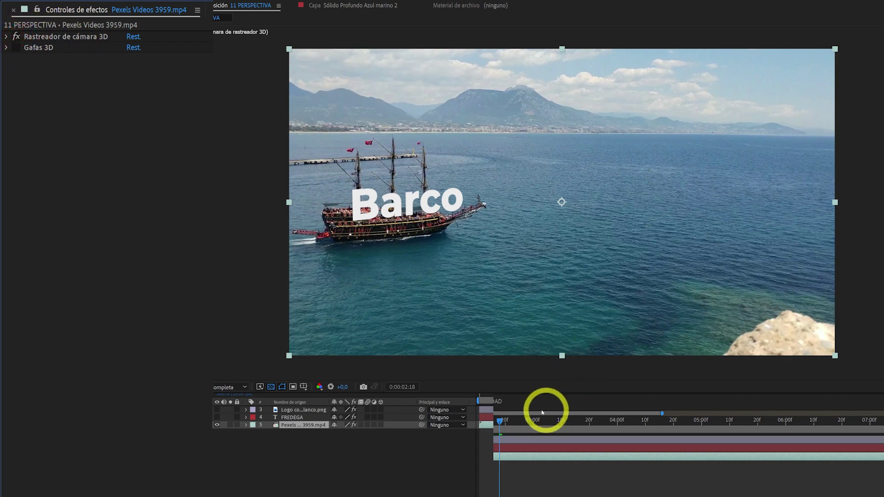
pyautogui.moveTo(500, 426); pyautogui.dragTo(564, 482)
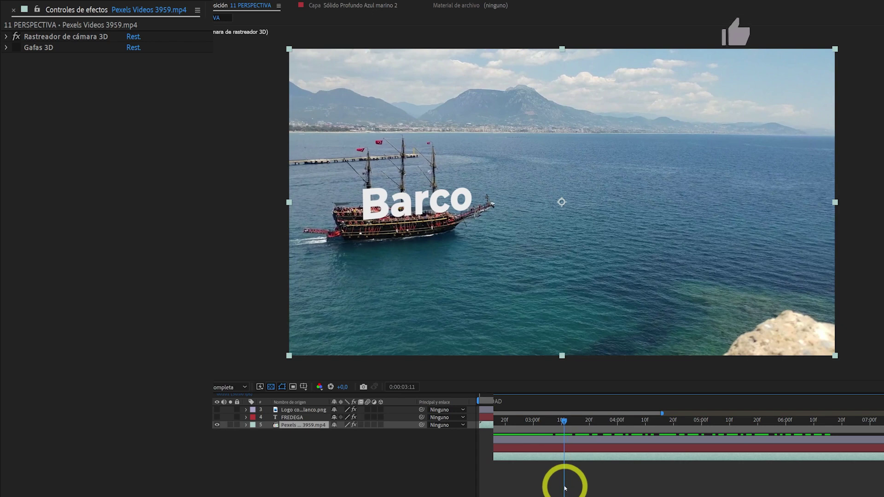
pyautogui.click(89, 209)
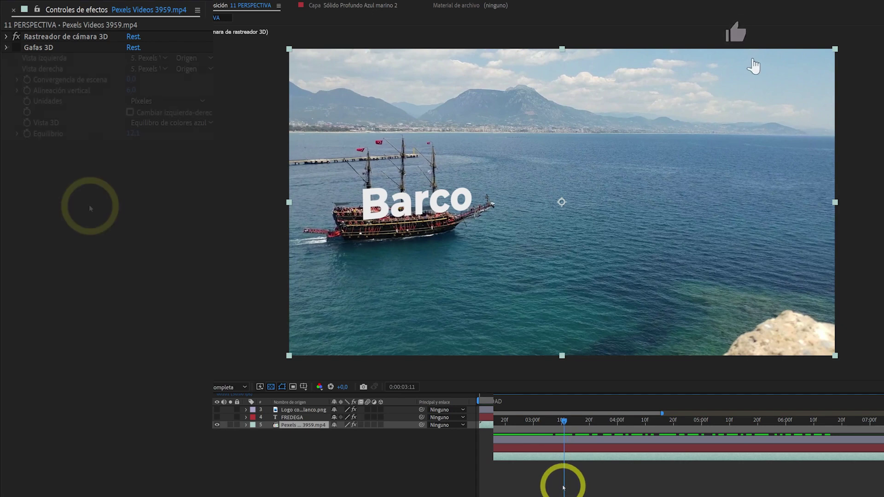
# Toggle Gafas 3D on the Pexels video layer to compare the stereoscopic look, leaving the effect enabled
pyautogui.click(17, 48)
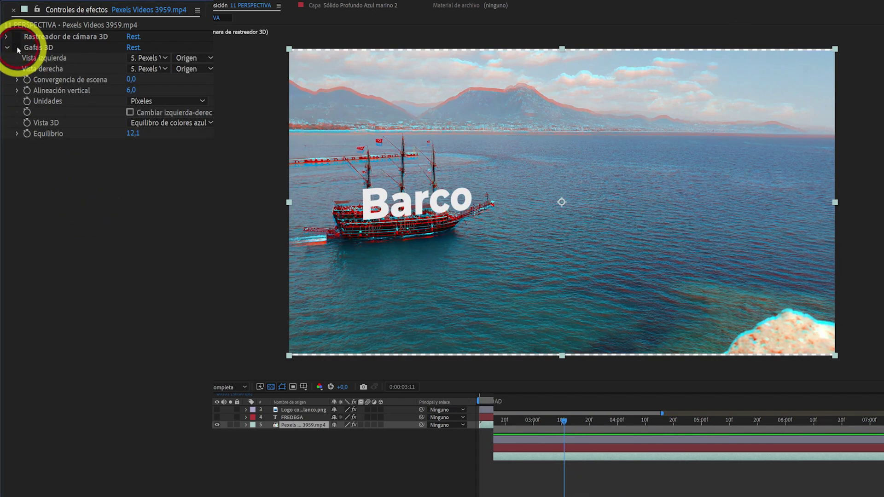
pyautogui.click(17, 48)
pyautogui.click(17, 48)
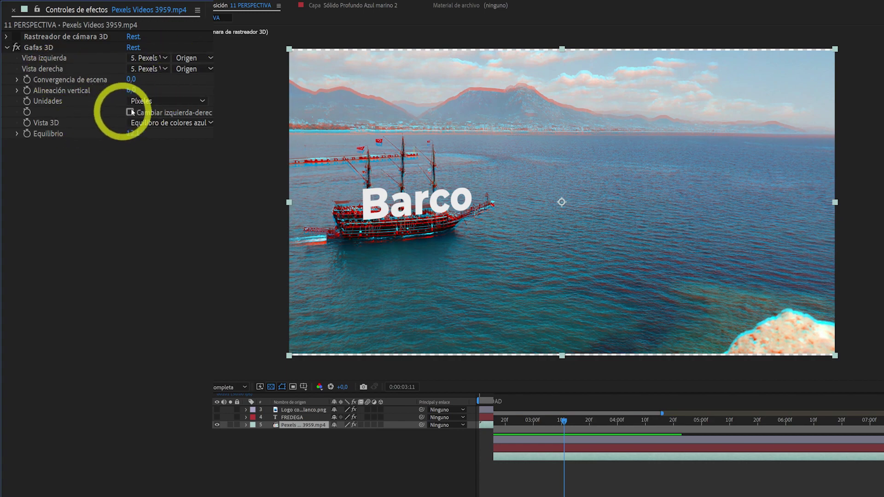
# Try the Diferencia and Entrelazado superior views of Gafas 3D, and set Vista 3D to ID rojo azul
pyautogui.click(157, 124)
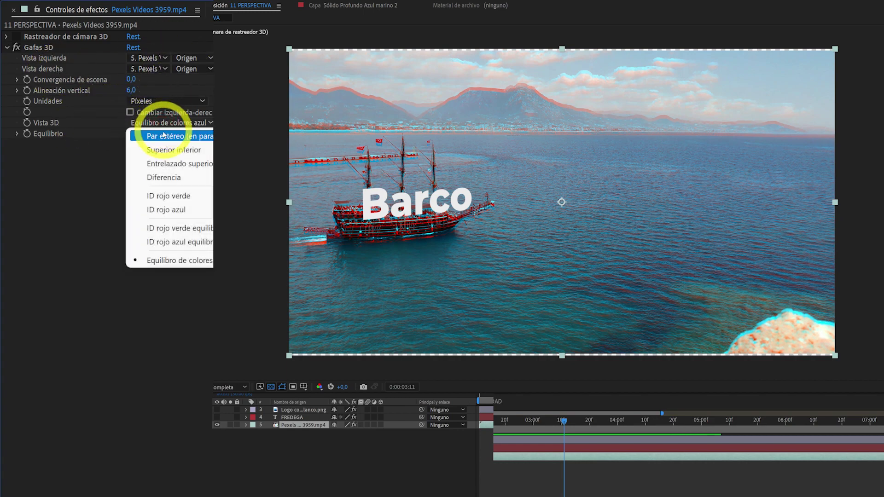
pyautogui.click(170, 177)
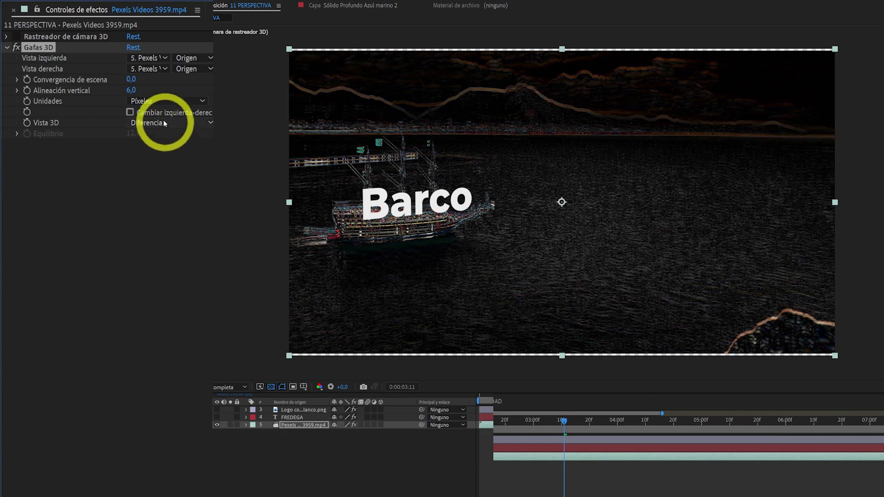
pyautogui.click(161, 124)
pyautogui.click(182, 159)
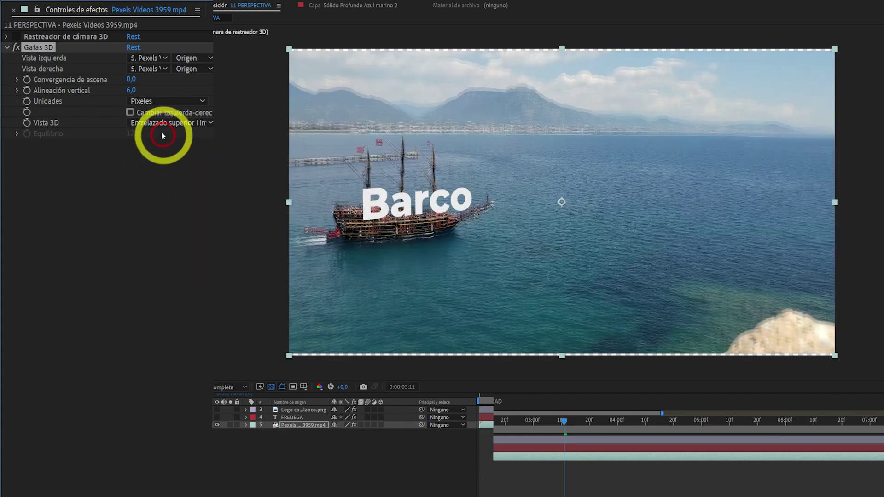
pyautogui.click(159, 126)
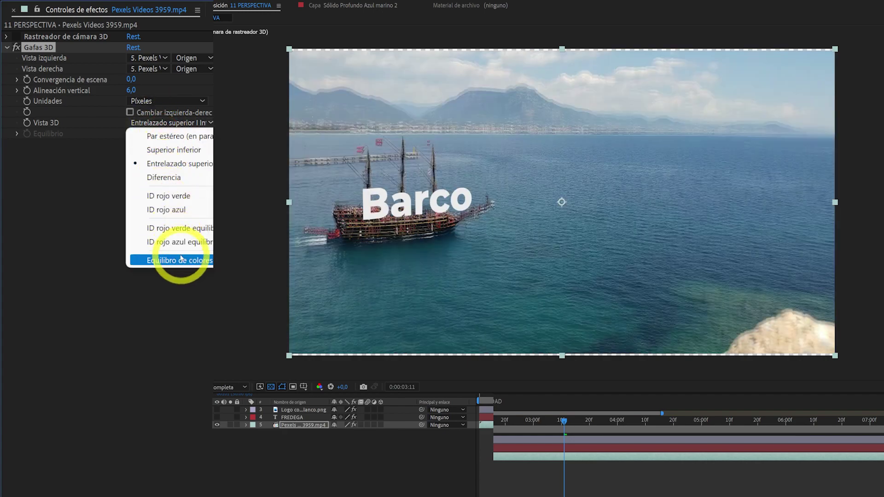
pyautogui.click(167, 210)
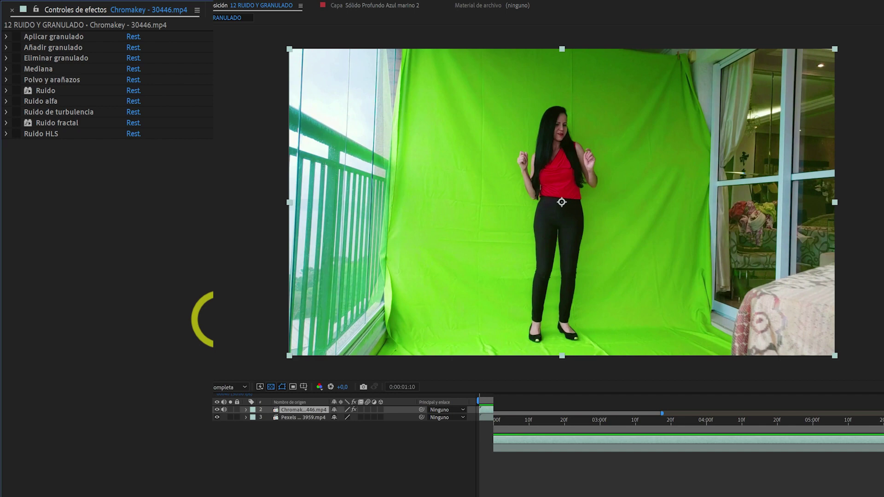
# Examine the Aplicar granulado settings and grain preview on the Chromakey - 30446.mp4 layer, and turn the effect off
pyautogui.click(6, 36)
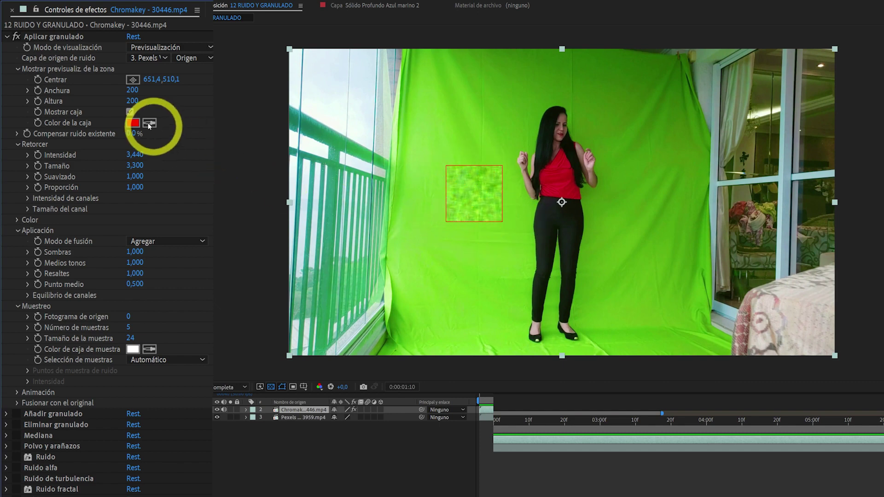
pyautogui.click(17, 36)
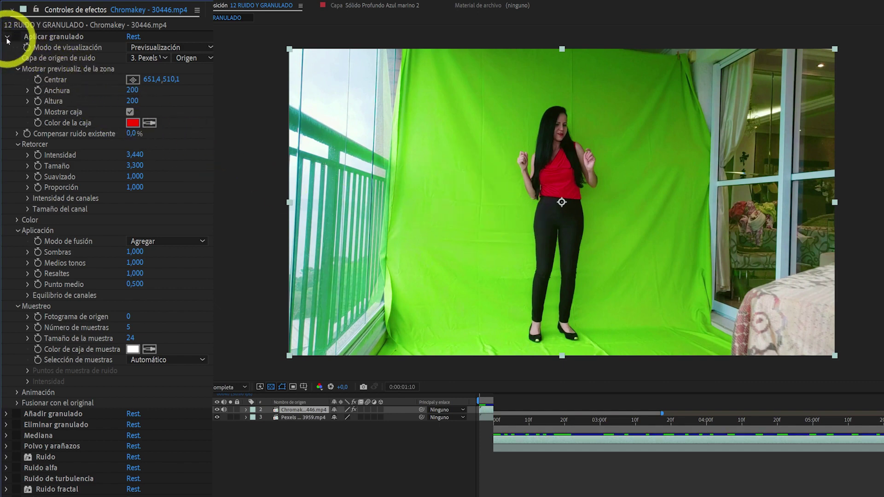
pyautogui.click(5, 37)
# Preview Añadir granulado and Eliminar granulado one at a time on the Chromakey layer, turning each off after viewing
pyautogui.click(70, 48)
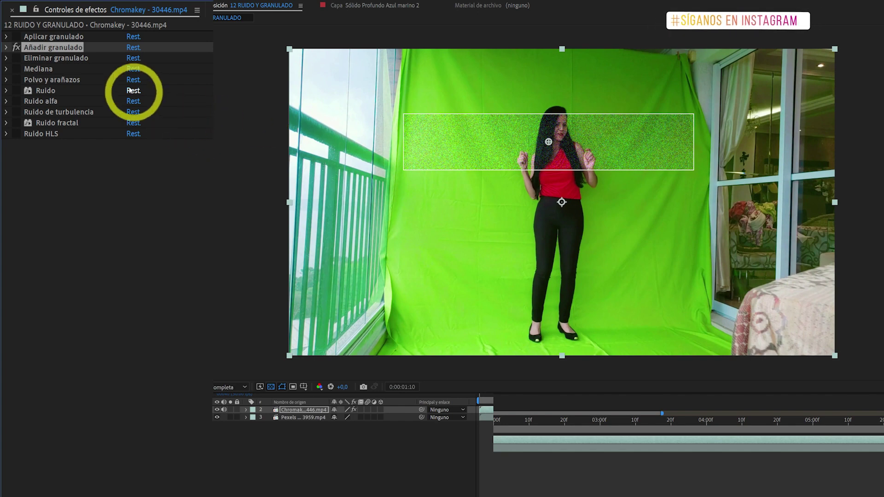
pyautogui.click(16, 47)
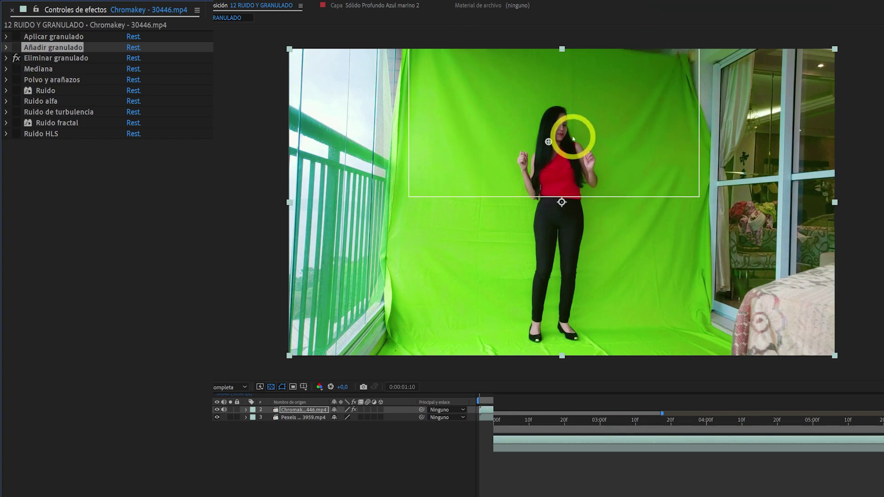
pyautogui.click(17, 58)
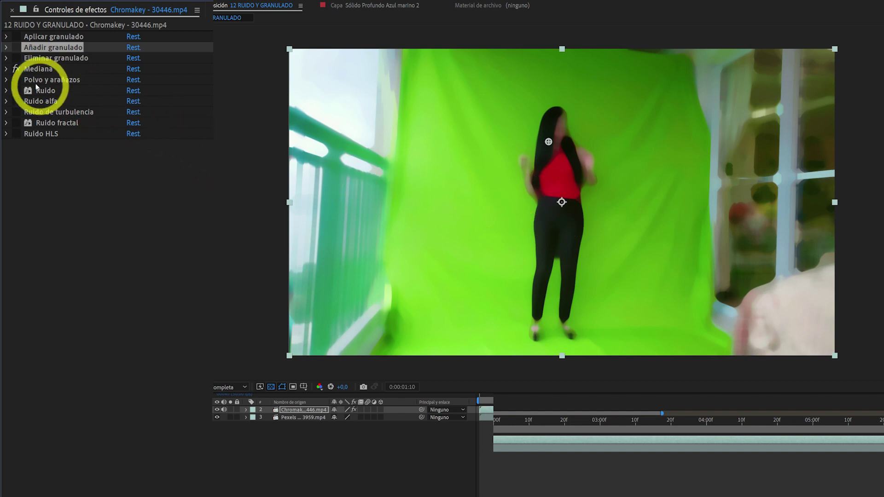
# Preview Mediana and Polvo y arañazos one at a time on the Chromakey layer, turning each off after viewing
pyautogui.click(15, 69)
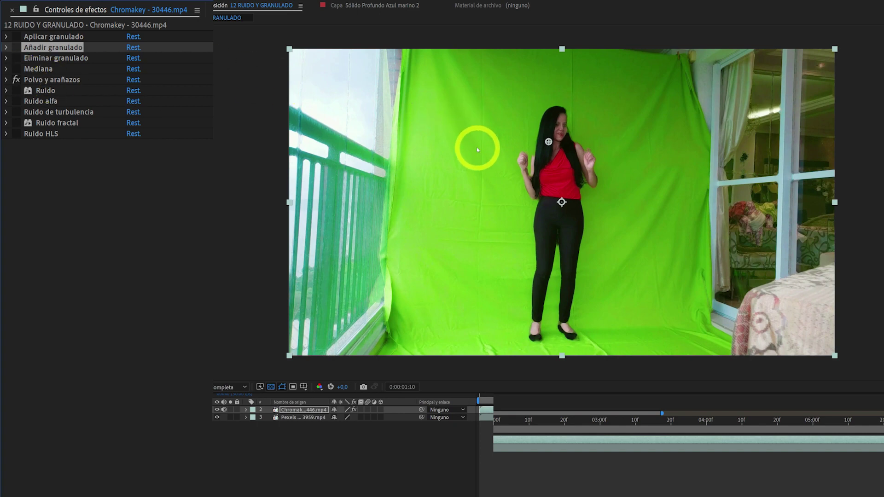
pyautogui.click(17, 80)
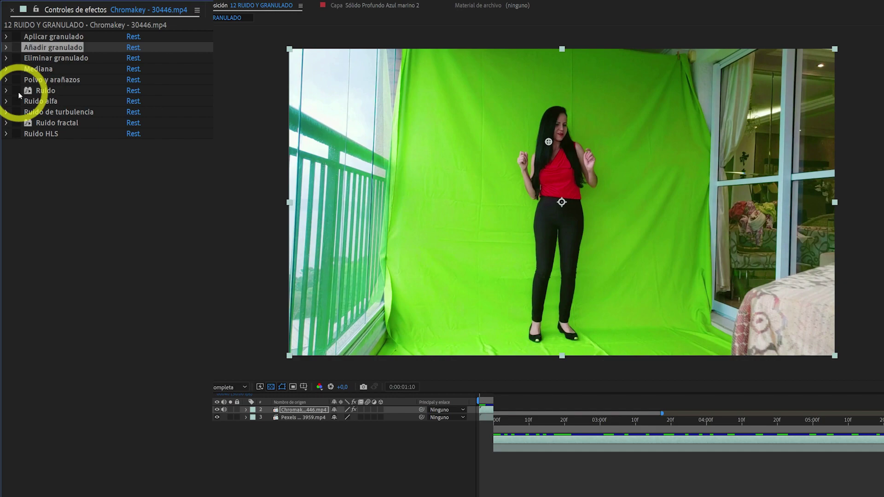
# Toggle Ruido and Ruido alfa in turn on the Chromakey layer to compare their noise with the clean footage
pyautogui.click(17, 91)
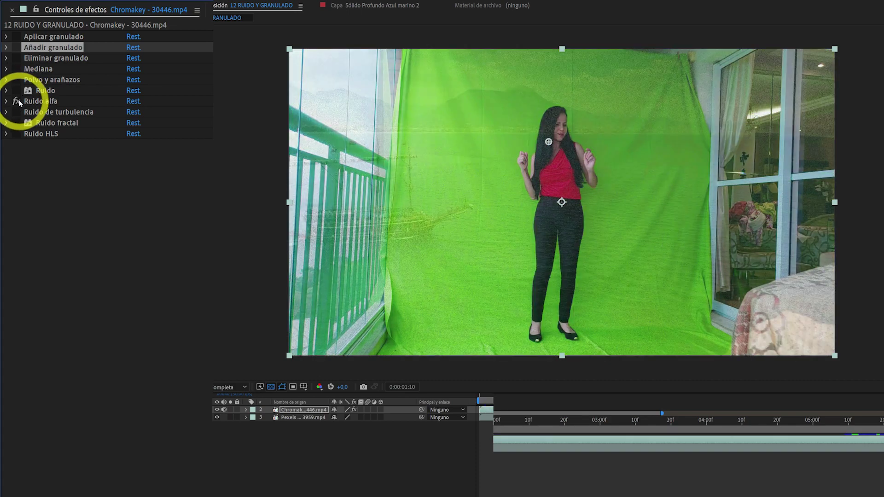
pyautogui.click(17, 101)
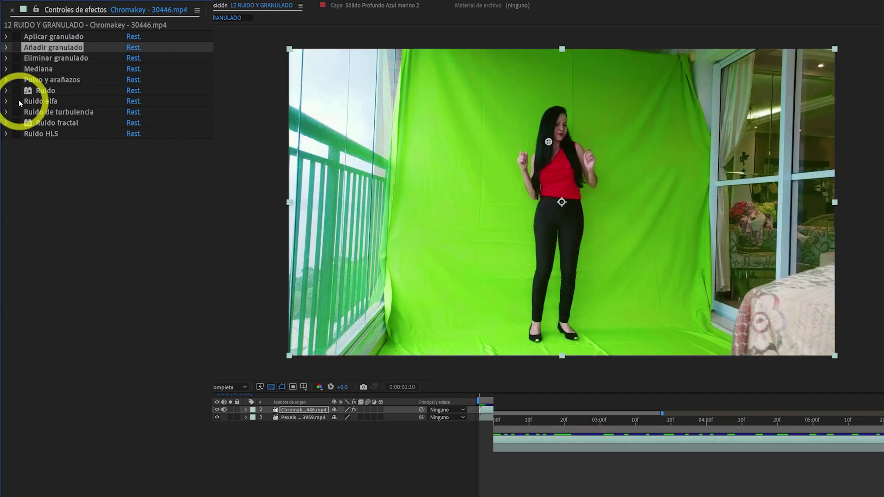
pyautogui.click(17, 101)
pyautogui.click(17, 101)
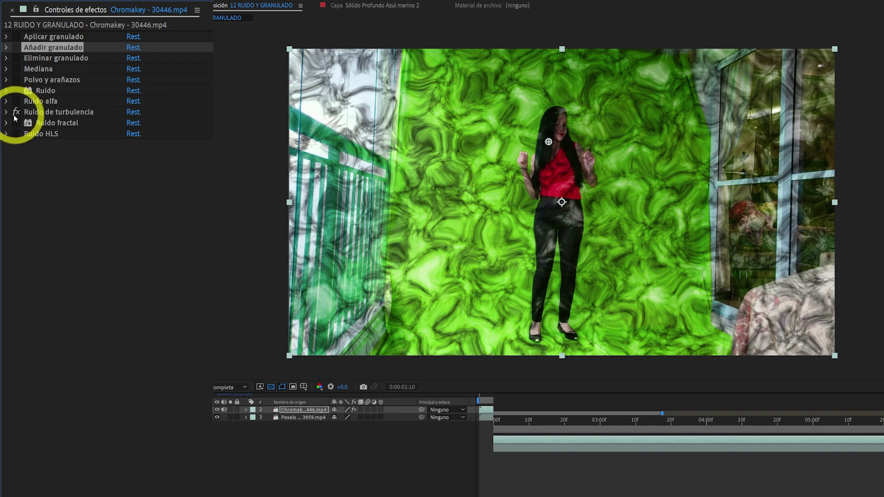
# Set the Evolución of Ruido de turbulencia to 4x+303,0° on the Chromakey layer, and turn the effect off
pyautogui.click(7, 114)
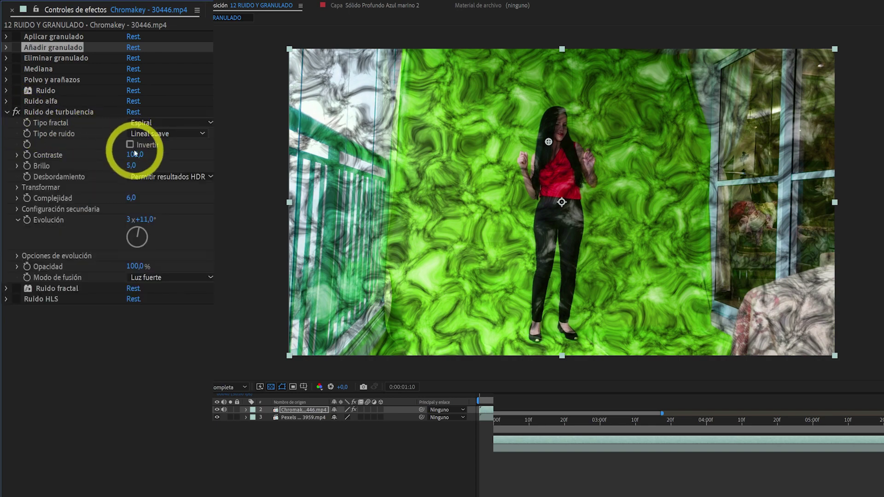
pyautogui.moveTo(140, 238); pyautogui.dragTo(18, 115)
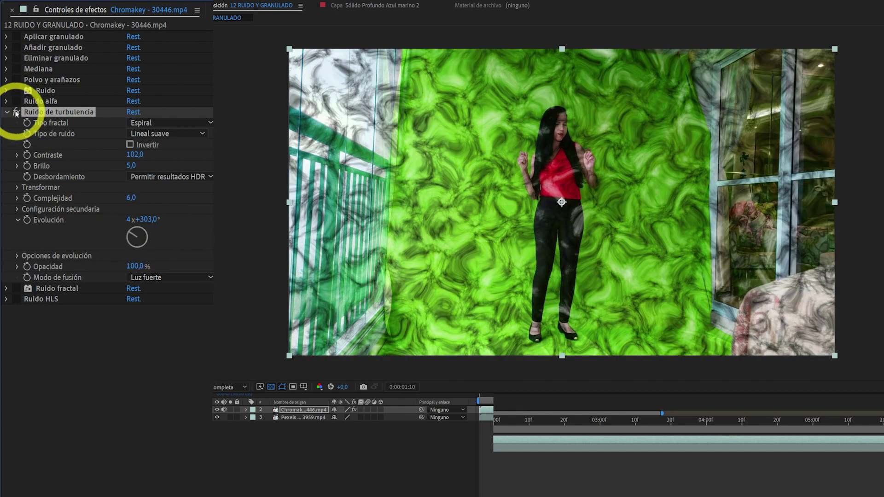
pyautogui.click(16, 112)
pyautogui.click(7, 113)
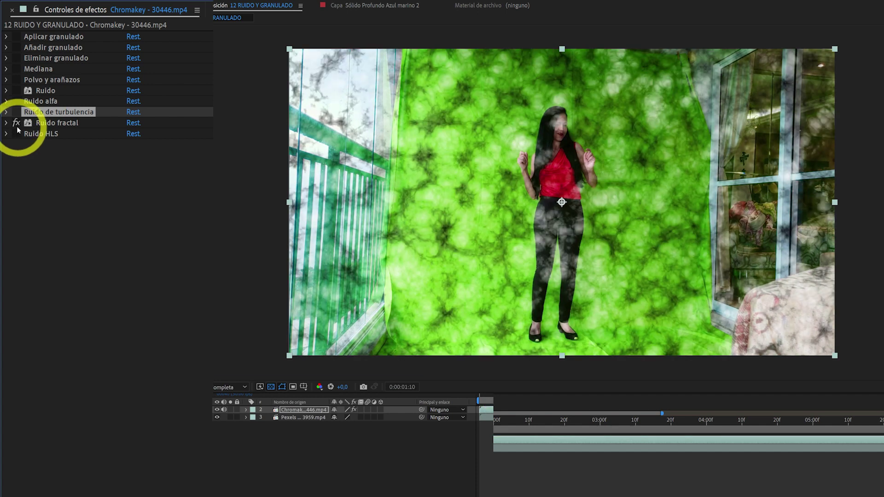
# Adjust the Evolución of Ruido fractal on the Chromakey layer, turn that effect off, and open the Ruido HLS settings
pyautogui.click(6, 123)
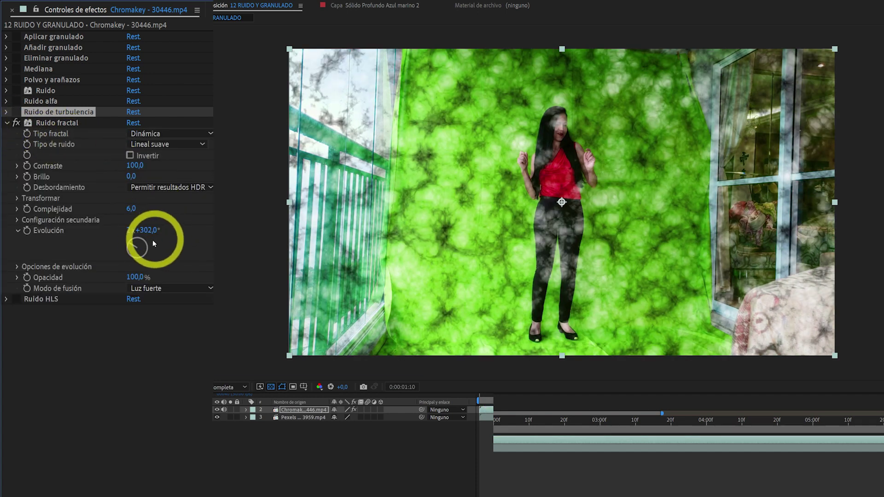
pyautogui.moveTo(154, 243); pyautogui.dragTo(103, 231)
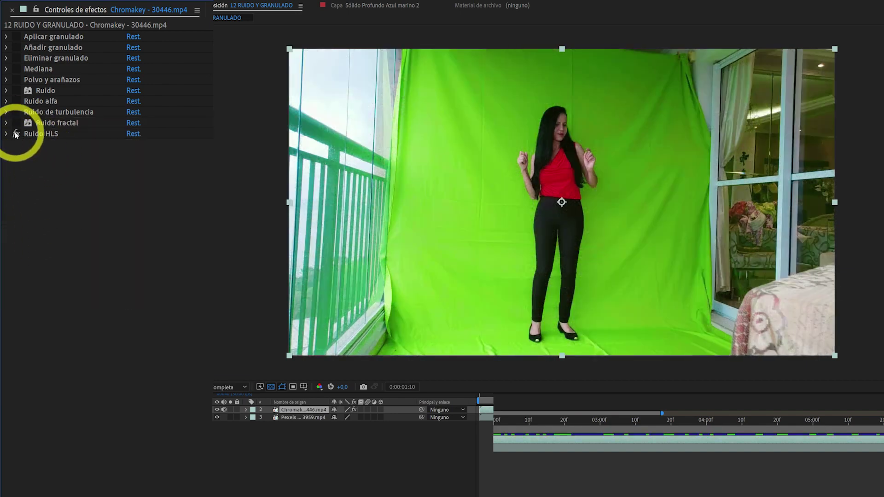
pyautogui.click(6, 134)
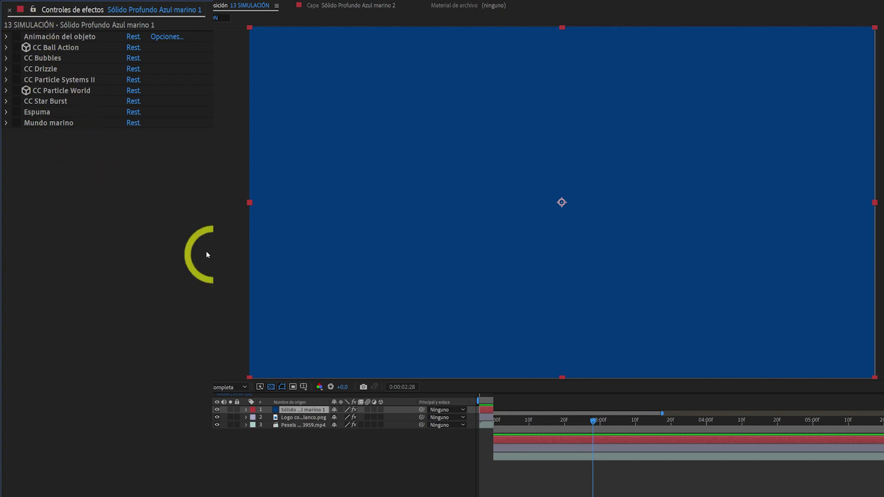
# Preview Animación del objeto on the blue solid by scrubbing through time, look over its property groups, and turn the effect off
pyautogui.click(51, 39)
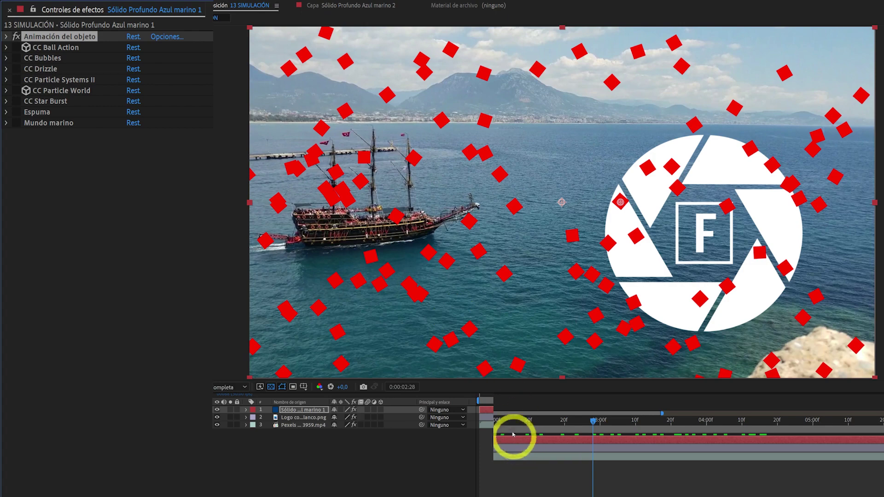
pyautogui.moveTo(506, 426); pyautogui.dragTo(597, 430)
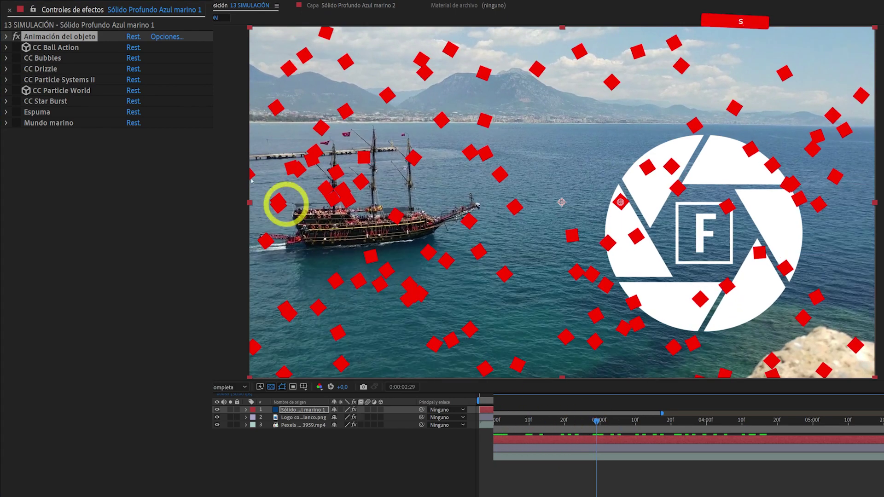
pyautogui.click(6, 37)
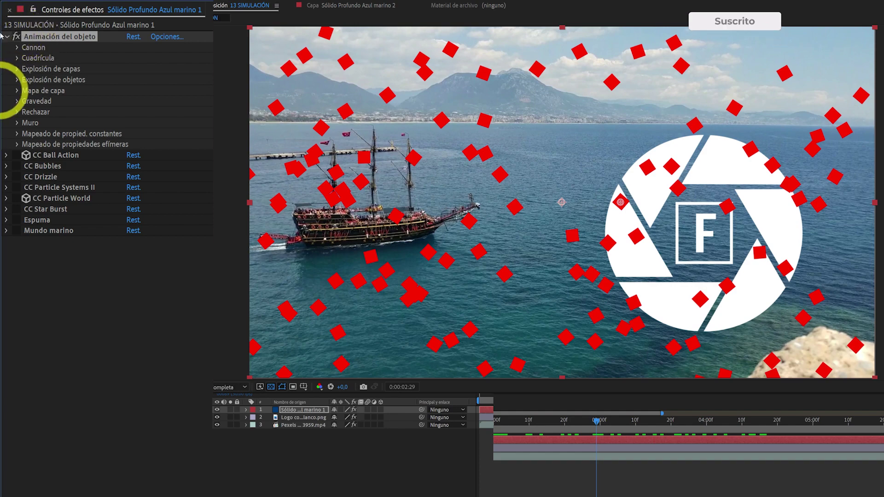
pyautogui.click(7, 36)
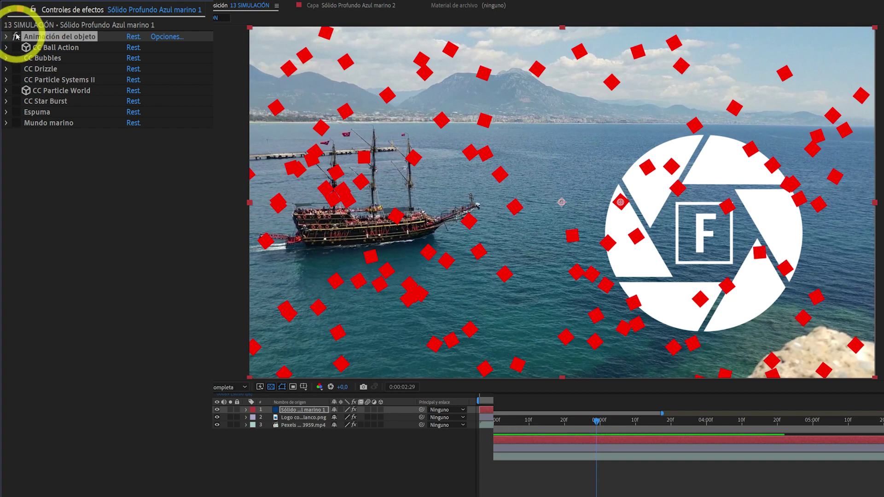
pyautogui.click(17, 37)
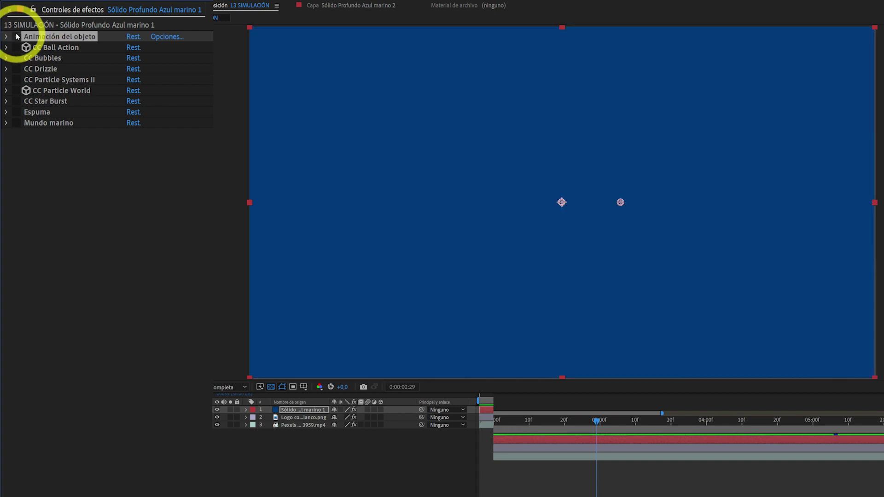
# Enable CC Ball Action on the blue solid and adjust its Rotation and Twist Angle
pyautogui.click(16, 48)
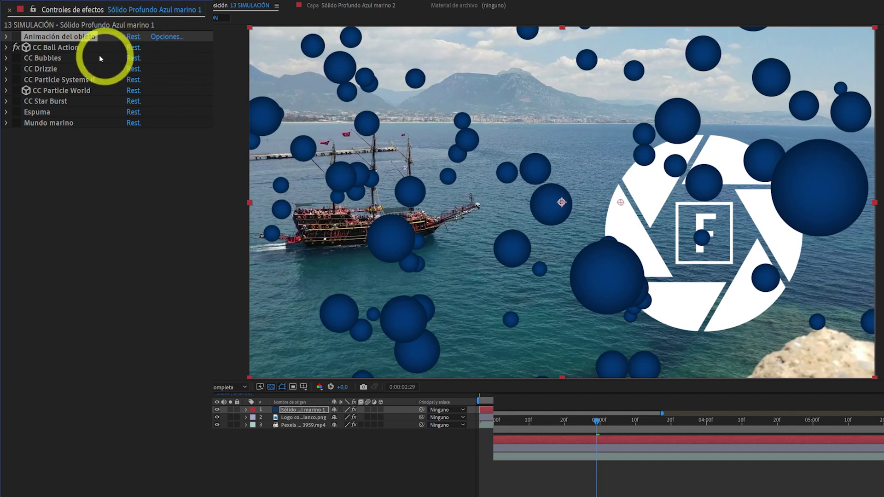
pyautogui.click(6, 48)
pyautogui.moveTo(143, 79); pyautogui.dragTo(146, 82)
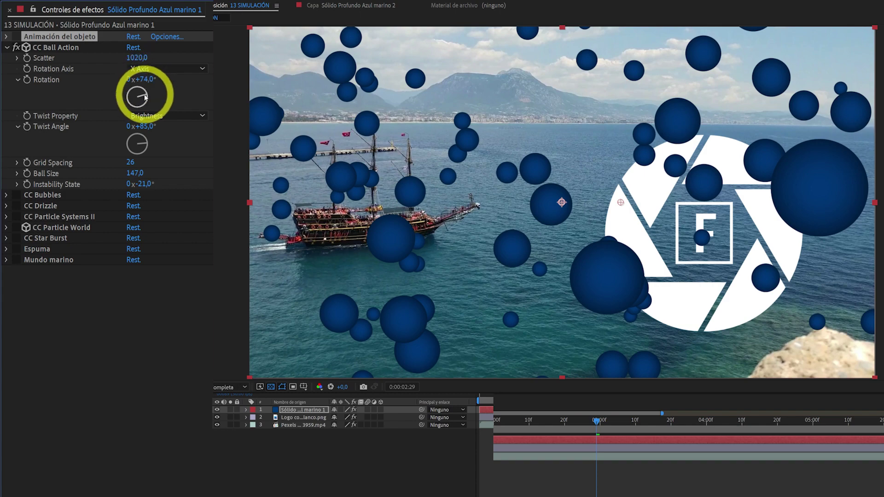
pyautogui.moveTo(142, 127); pyautogui.dragTo(162, 127)
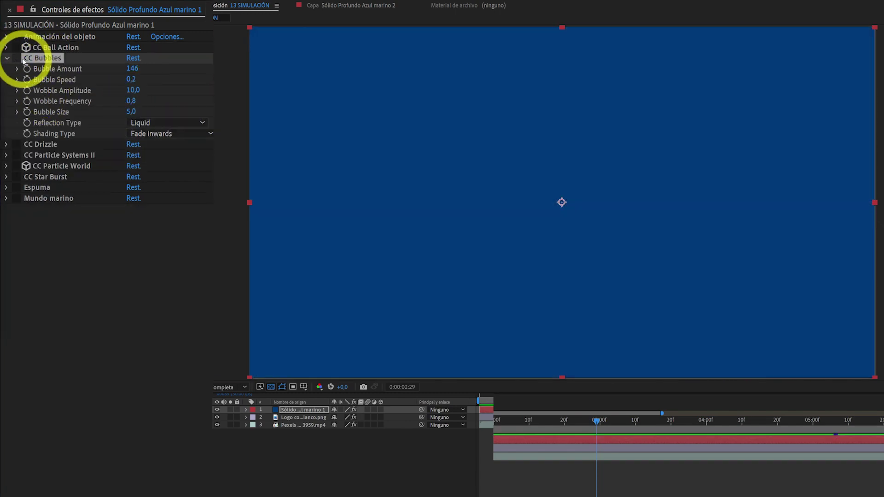
# Enable CC Bubbles on the blue solid and play it back, and toggle CC Drizzle to preview its effect
pyautogui.click(17, 60)
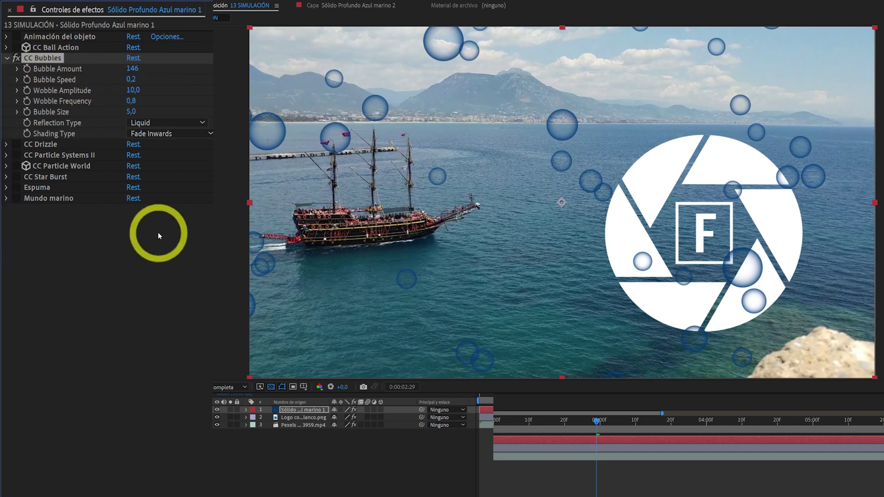
pyautogui.press('space')
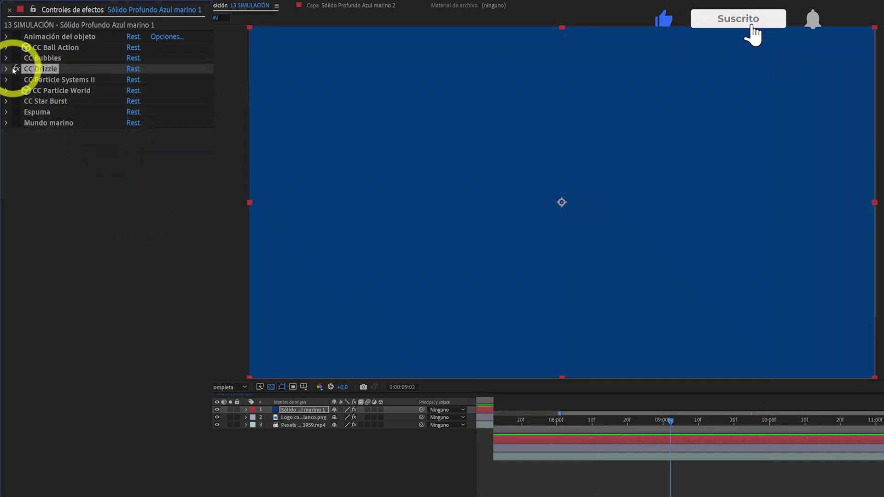
pyautogui.click(16, 69)
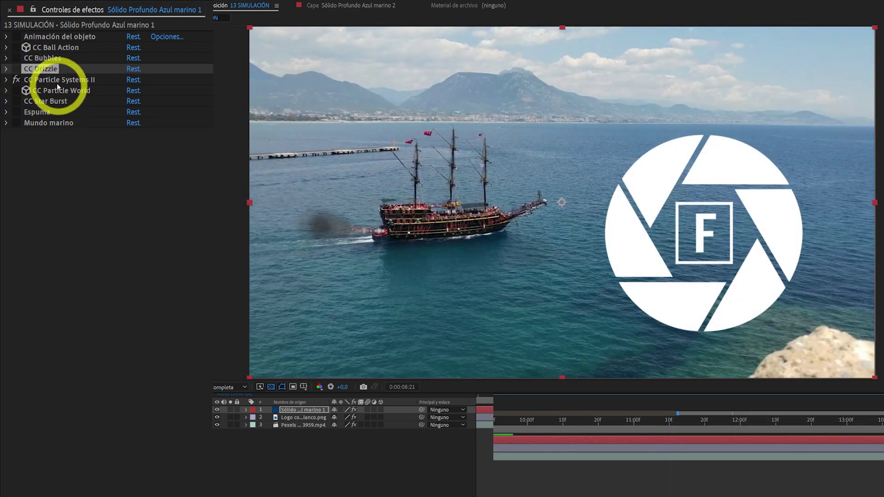
# Examine the CC Particle Systems II settings and scrub through time to review the smoke trailing behind the ship
pyautogui.click(58, 81)
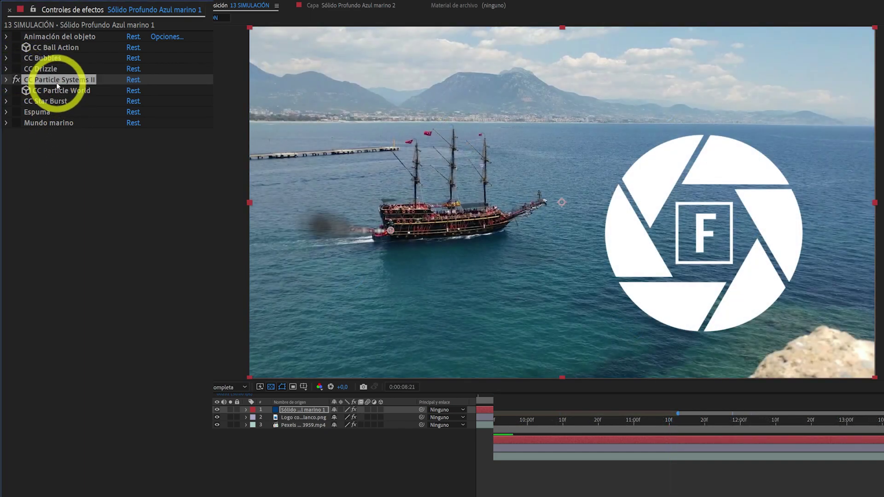
pyautogui.click(6, 81)
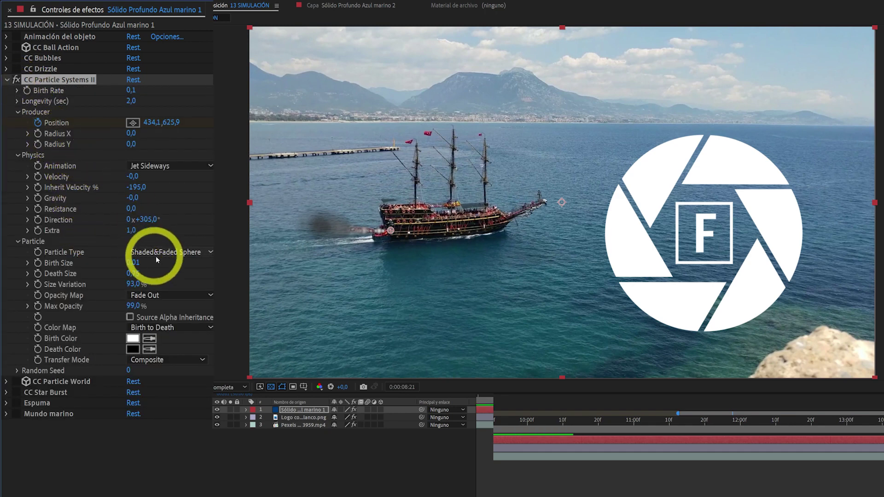
pyautogui.moveTo(494, 421); pyautogui.dragTo(473, 444)
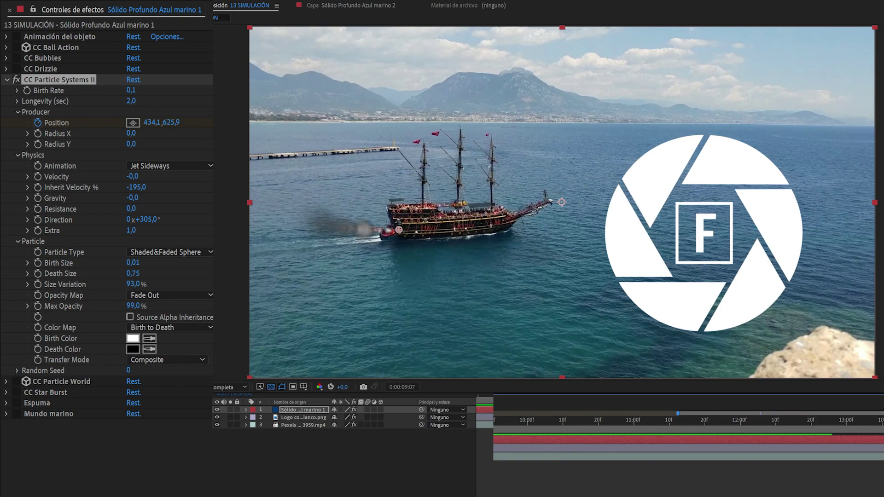
pyautogui.moveTo(547, 428); pyautogui.dragTo(531, 440)
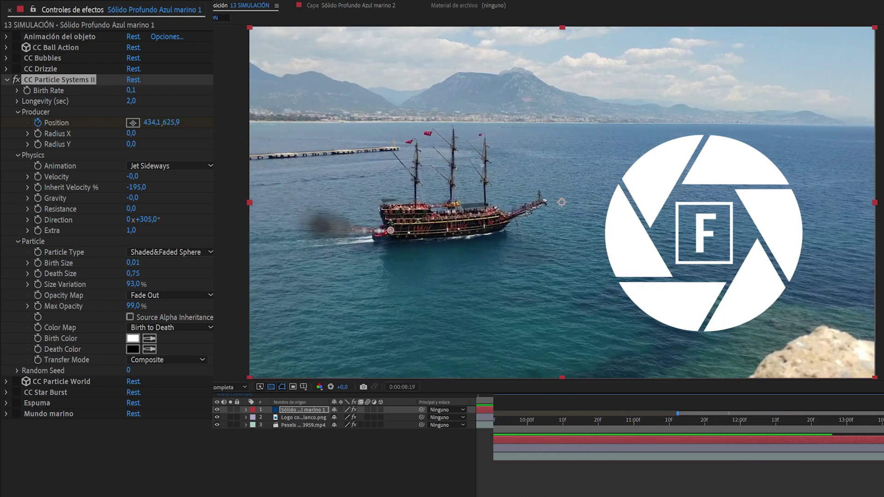
pyautogui.moveTo(542, 440); pyautogui.dragTo(510, 444)
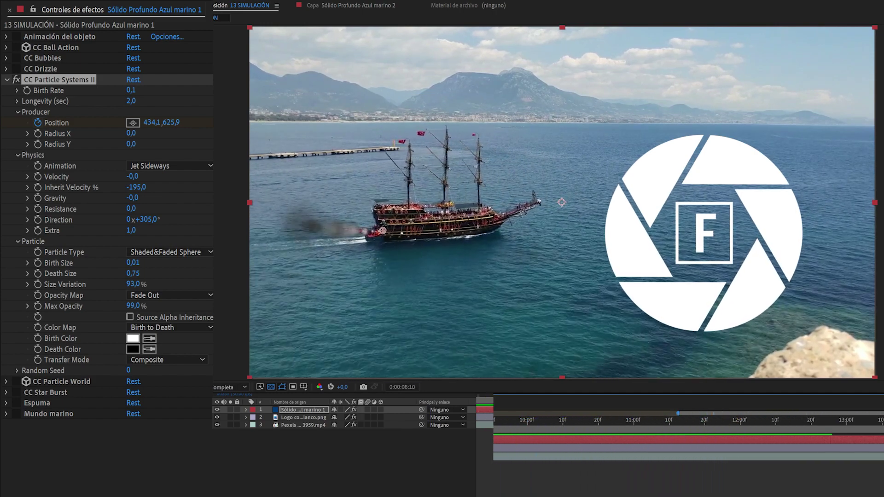
pyautogui.moveTo(495, 440); pyautogui.dragTo(716, 440)
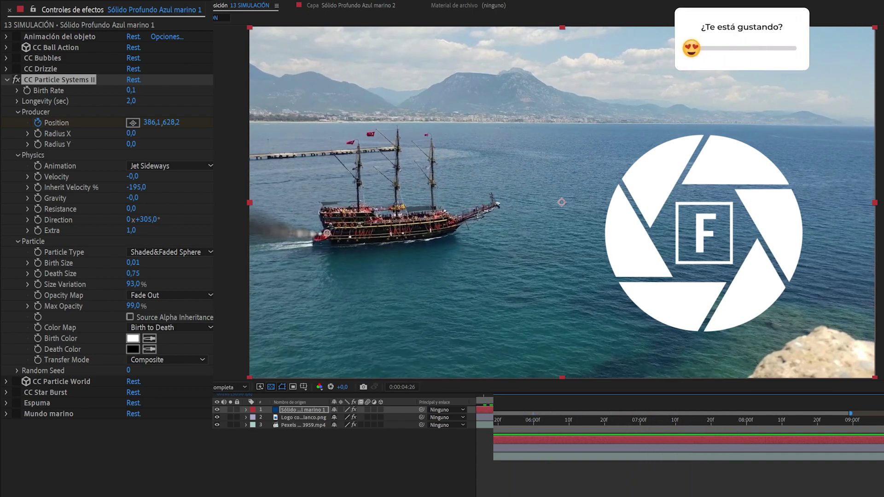
pyautogui.moveTo(527, 437); pyautogui.dragTo(717, 437)
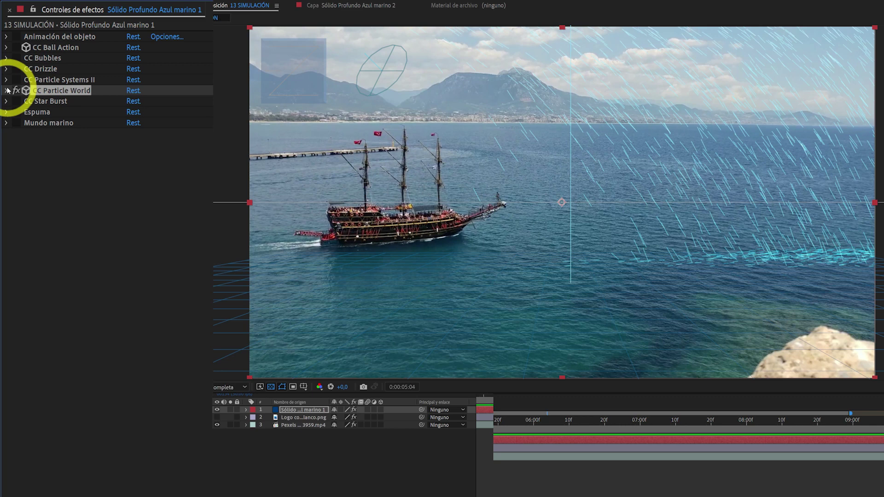
# Examine the CC Particle World settings and scrub through time to review the rain-like particles over the sea
pyautogui.click(7, 91)
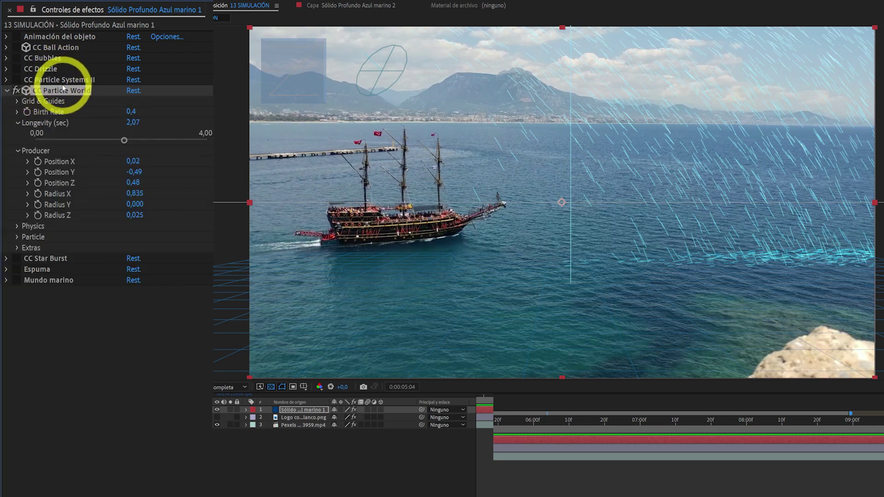
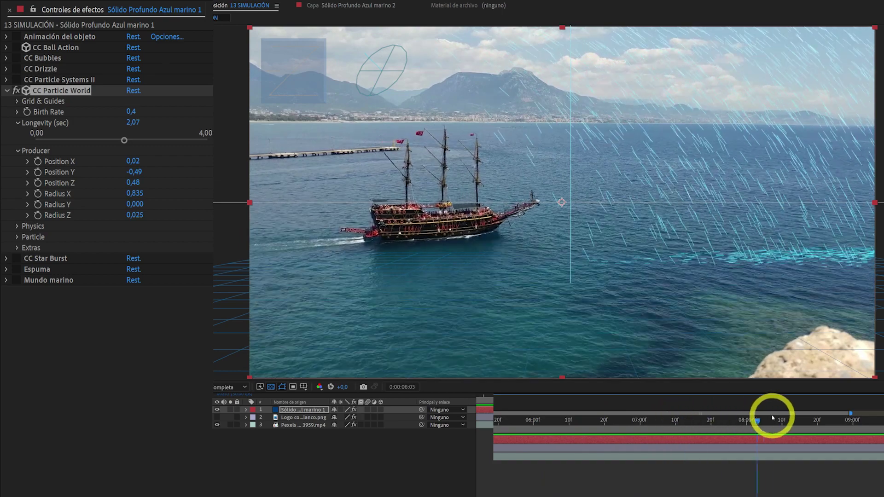
pyautogui.moveTo(653, 423); pyautogui.dragTo(524, 431)
pyautogui.moveTo(524, 432); pyautogui.dragTo(499, 432)
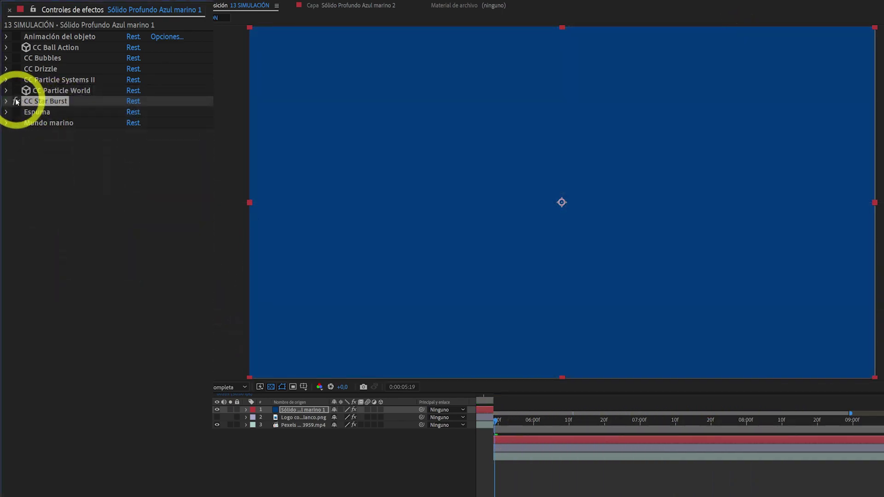
# Enable CC Star Burst on the blue solid and scrub through time to preview its moving particles
pyautogui.click(16, 101)
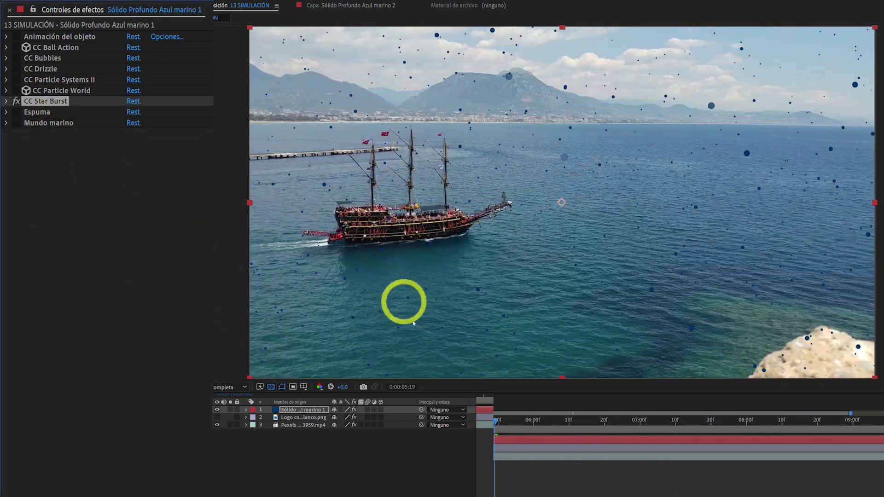
pyautogui.moveTo(500, 420); pyautogui.dragTo(535, 426)
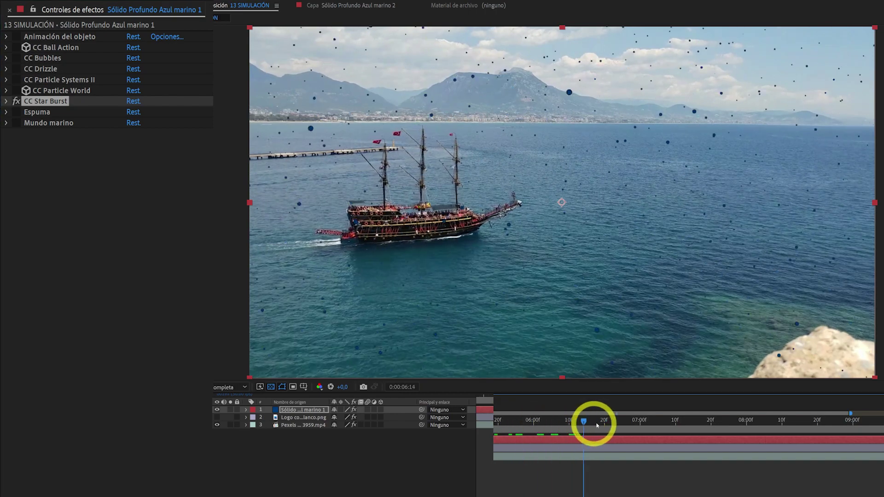
pyautogui.moveTo(744, 424)
pyautogui.mouseDown()
pyautogui.moveTo(779, 423)
pyautogui.moveTo(515, 429)
pyautogui.moveTo(747, 429)
pyautogui.mouseUp()
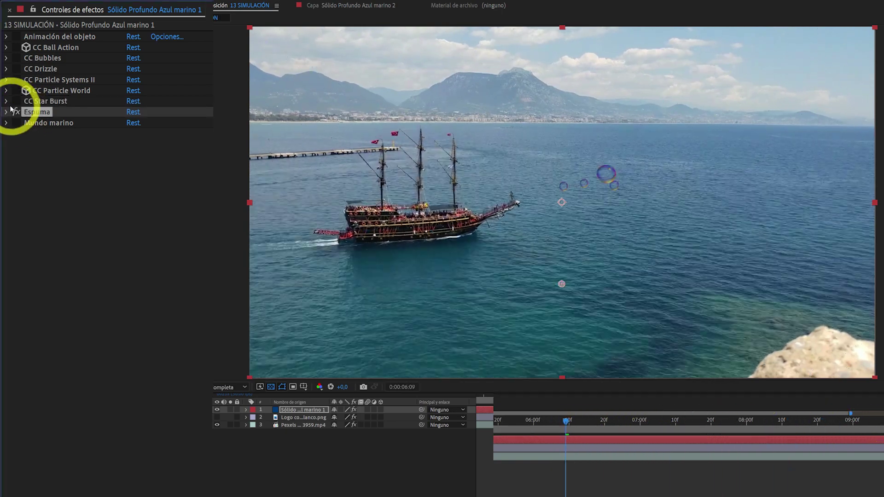
# Preview Espuma on the blue solid by scrubbing back and forth through time to watch its bubbles
pyautogui.click(18, 113)
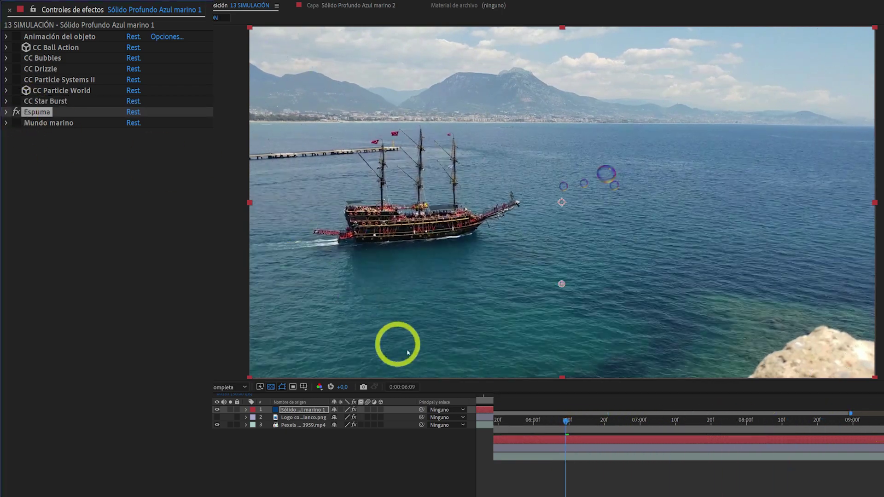
pyautogui.moveTo(565, 424); pyautogui.dragTo(546, 428)
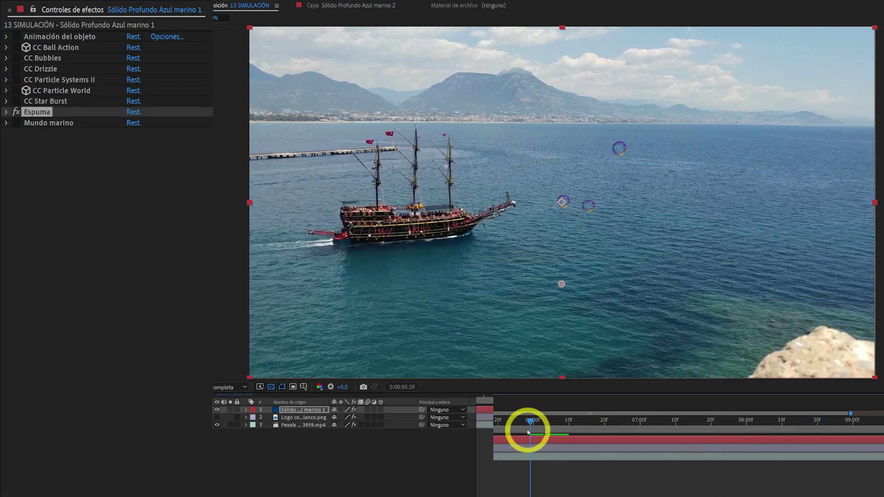
pyautogui.moveTo(603, 433); pyautogui.dragTo(809, 425)
pyautogui.moveTo(809, 424); pyautogui.dragTo(740, 434)
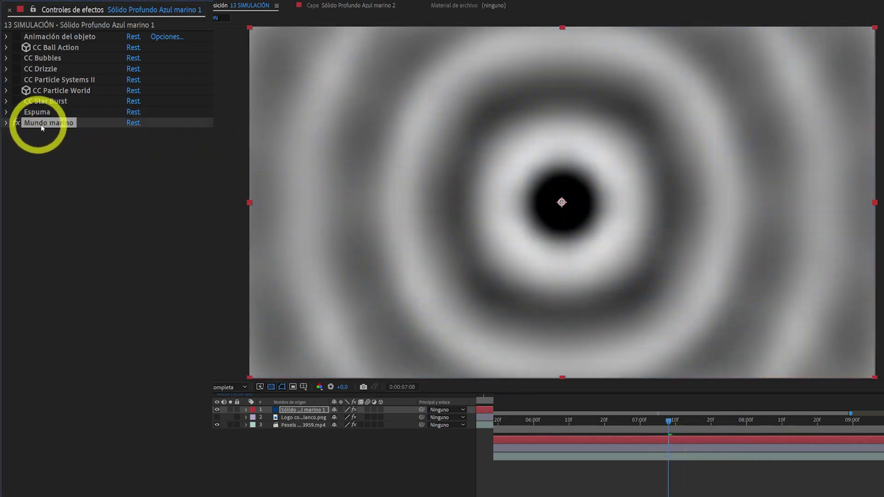
# Switch Mundo marino's Vista to the wireframe preview, scrub through the wave motion, and set Vista back to Mapa de altura
pyautogui.click(7, 123)
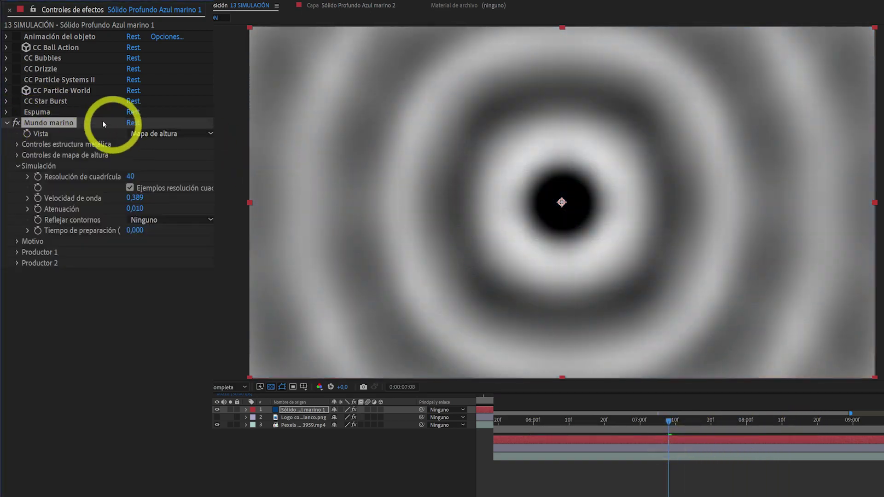
pyautogui.click(168, 136)
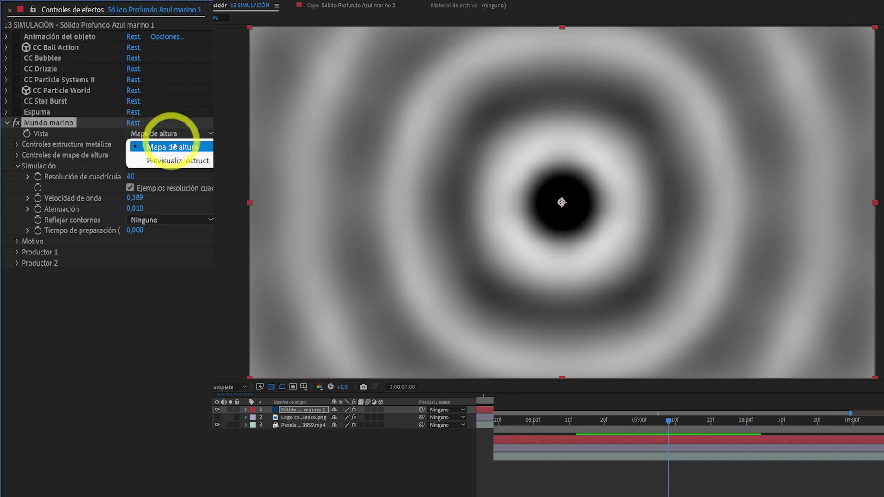
pyautogui.click(173, 154)
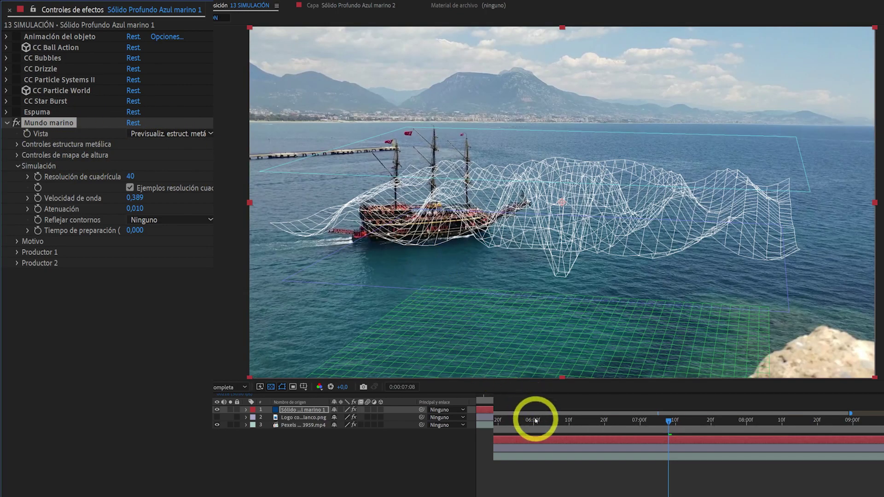
pyautogui.moveTo(511, 428); pyautogui.dragTo(598, 434)
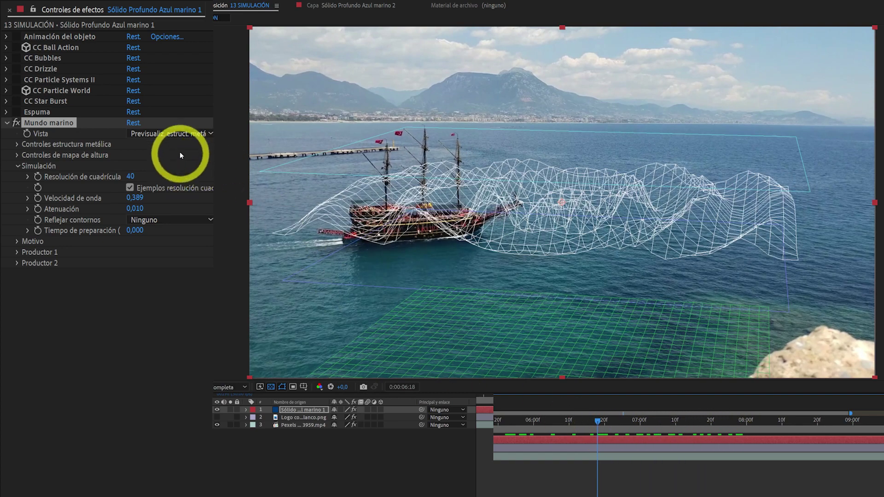
pyautogui.click(169, 136)
pyautogui.click(166, 144)
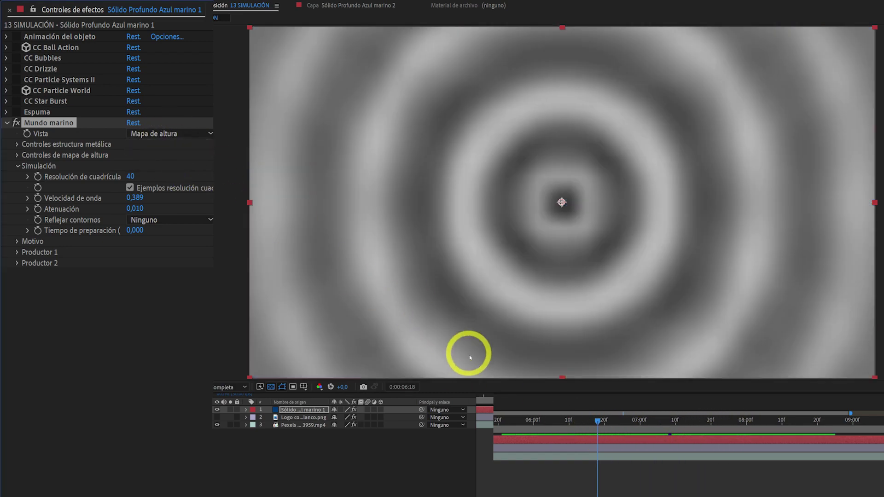
# Scrub through time to review Mundo marino's height-map waves on the blue solid
pyautogui.moveTo(539, 423); pyautogui.dragTo(666, 441)
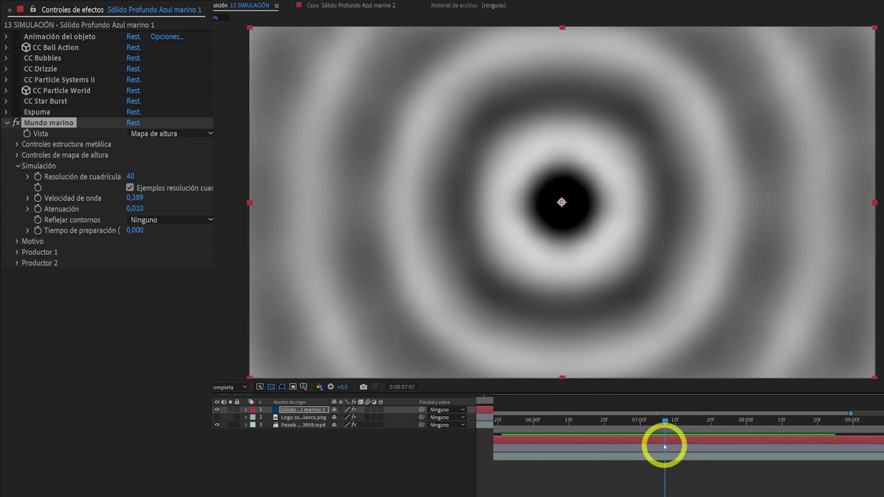
pyautogui.moveTo(665, 422); pyautogui.dragTo(665, 446)
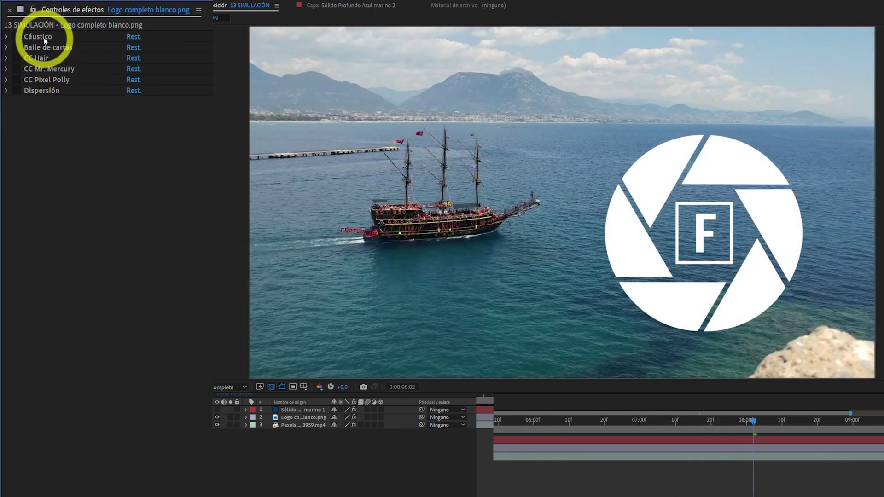
# Enable Cáustico on the logo layer and expand its settings
pyautogui.click(44, 39)
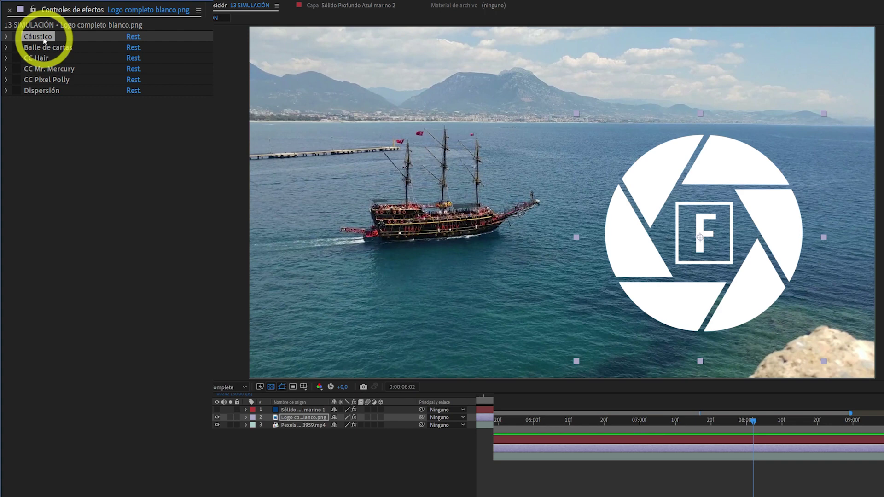
pyautogui.click(15, 37)
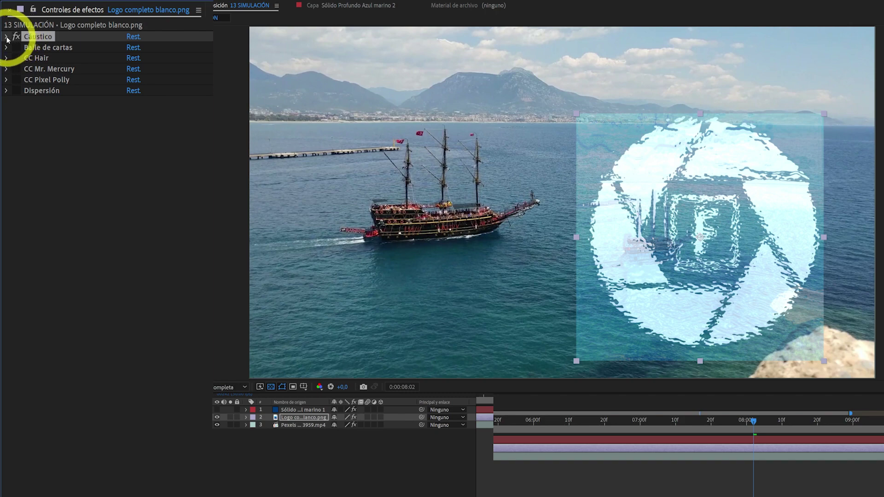
pyautogui.click(7, 36)
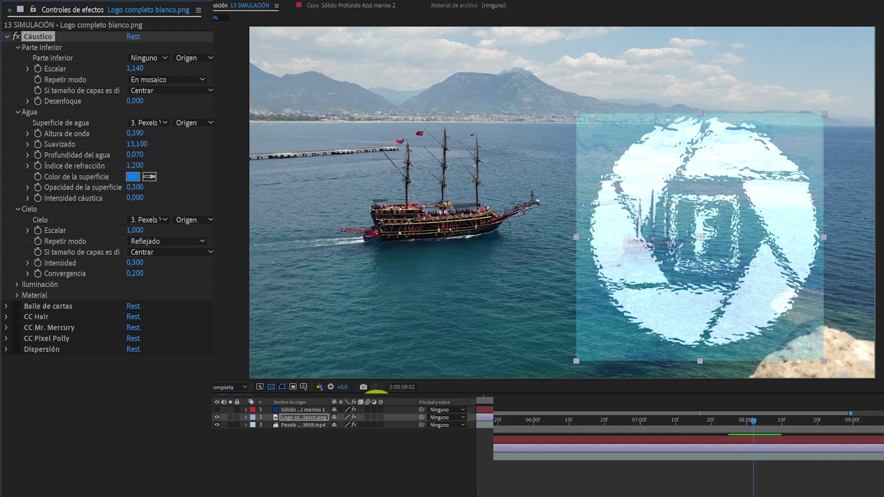
# Lay the logo flat over the sea as a 3D layer and set Cáustico's Opacidad de la superficie to 0,070, previewing the result
pyautogui.click(380, 418)
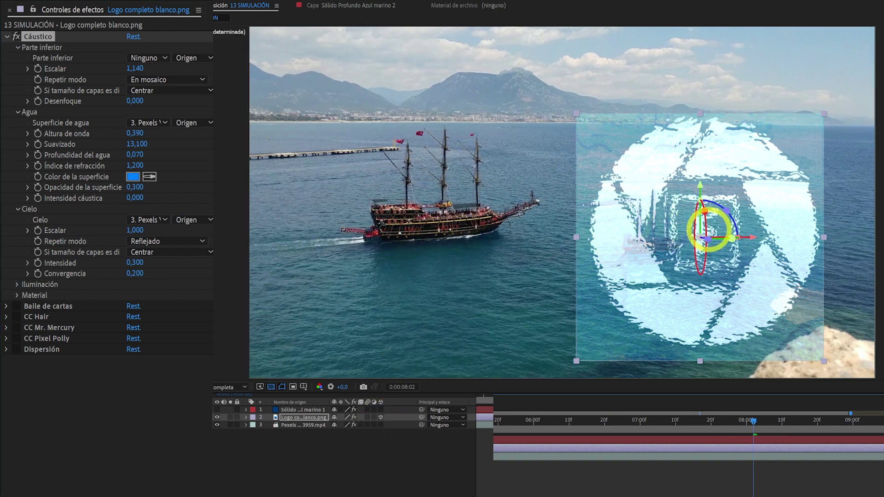
pyautogui.moveTo(705, 212); pyautogui.dragTo(700, 58)
pyautogui.moveTo(683, 188); pyautogui.dragTo(679, 165)
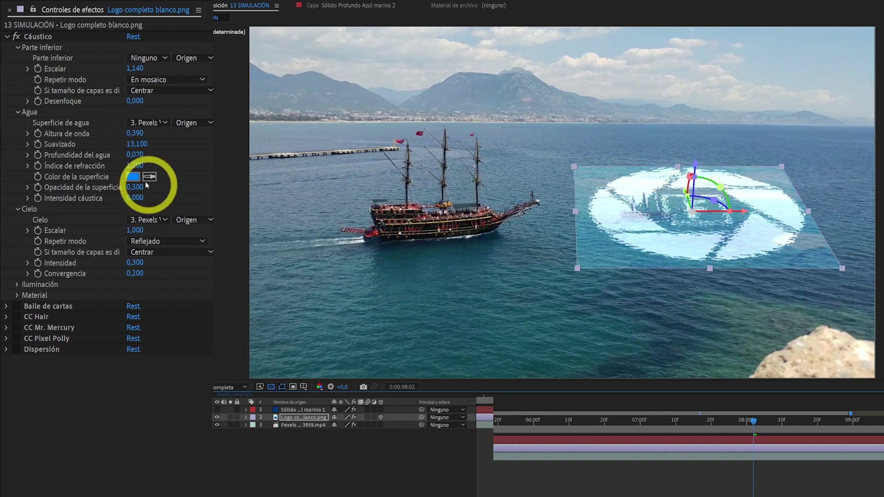
pyautogui.moveTo(141, 187); pyautogui.dragTo(110, 194)
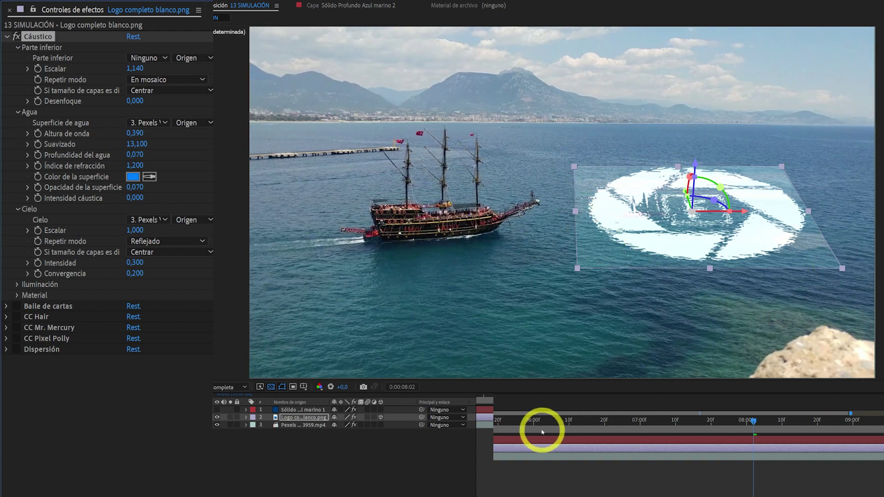
pyautogui.moveTo(524, 427); pyautogui.dragTo(562, 420)
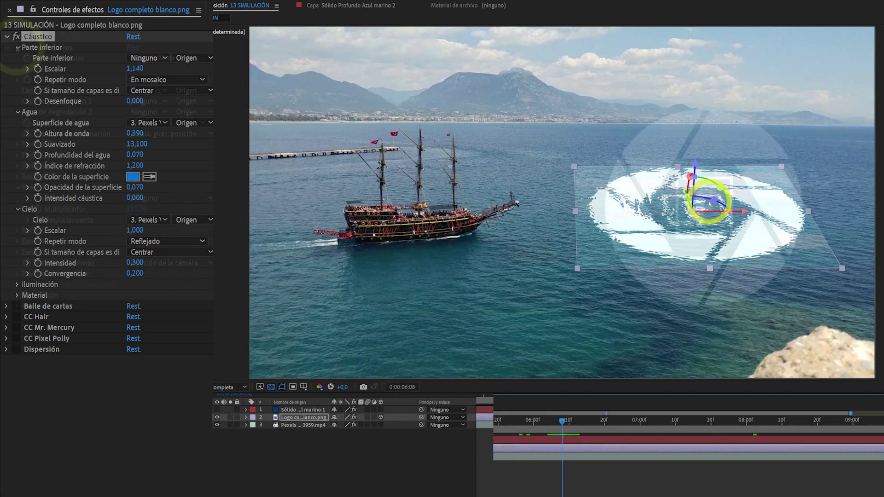
# Enable Baile de cartas on the logo and adjust its Rotación Y Desplazamiento
pyautogui.click(16, 47)
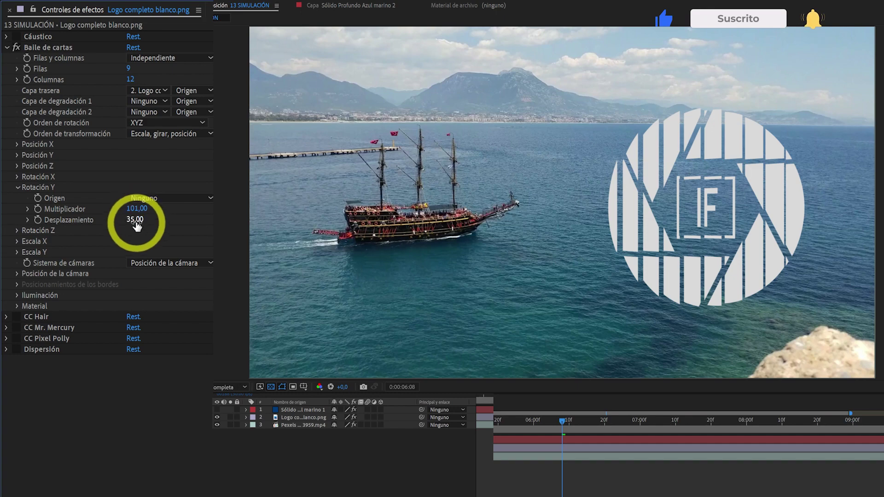
pyautogui.moveTo(134, 222)
pyautogui.mouseDown()
pyautogui.moveTo(152, 218)
pyautogui.moveTo(109, 221)
pyautogui.moveTo(142, 217)
pyautogui.mouseUp()
# Toggle CC Hair on and off on the logo to compare its look
pyautogui.click(46, 62)
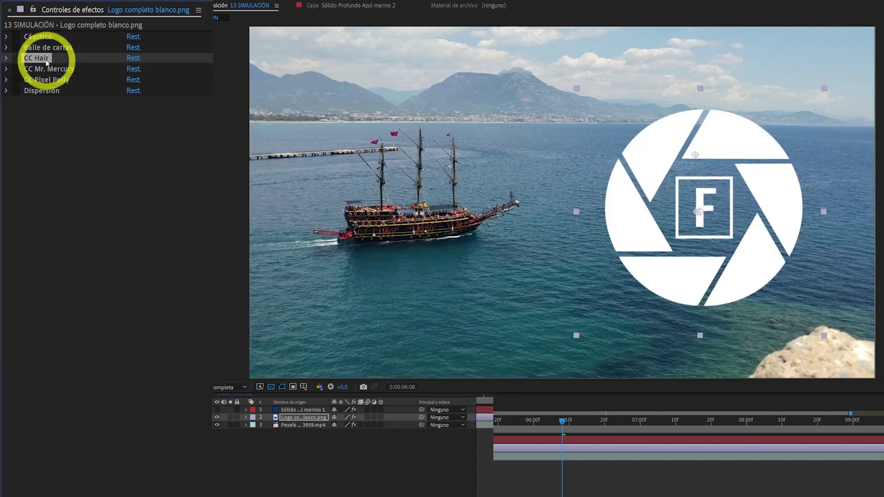
pyautogui.click(16, 58)
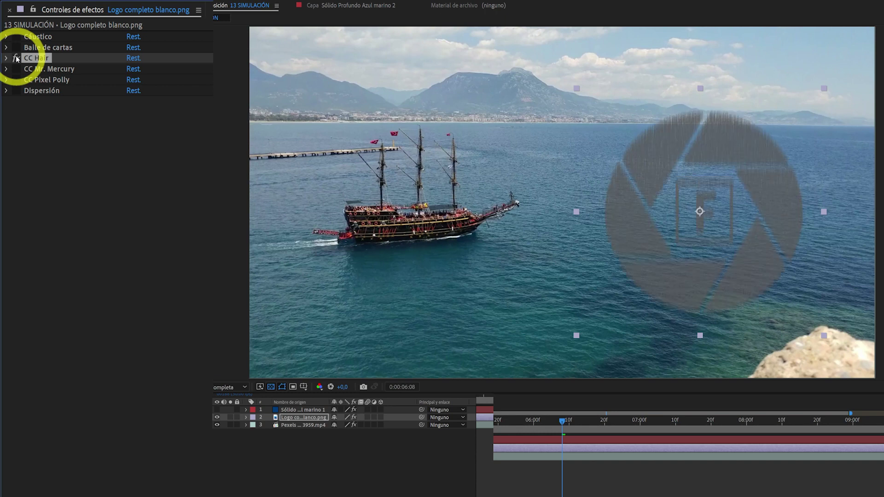
pyautogui.click(16, 58)
pyautogui.click(16, 58)
pyautogui.click(16, 58)
# Preview CC Mr. Mercury on the logo by scrubbing through time
pyautogui.click(51, 69)
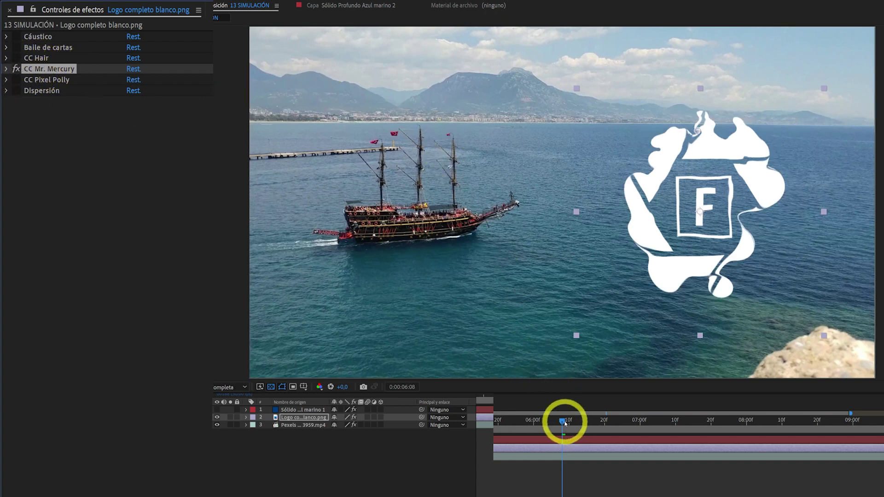
pyautogui.moveTo(564, 423); pyautogui.dragTo(514, 412)
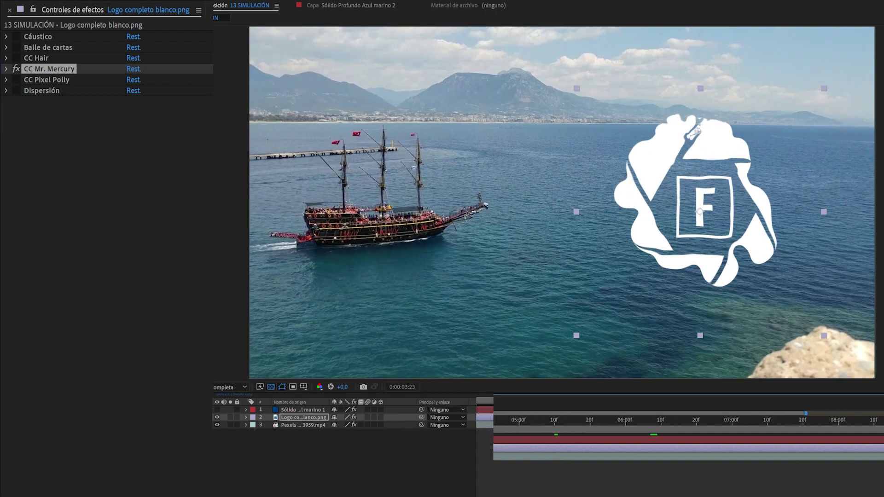
pyautogui.moveTo(393, 448); pyautogui.dragTo(527, 460)
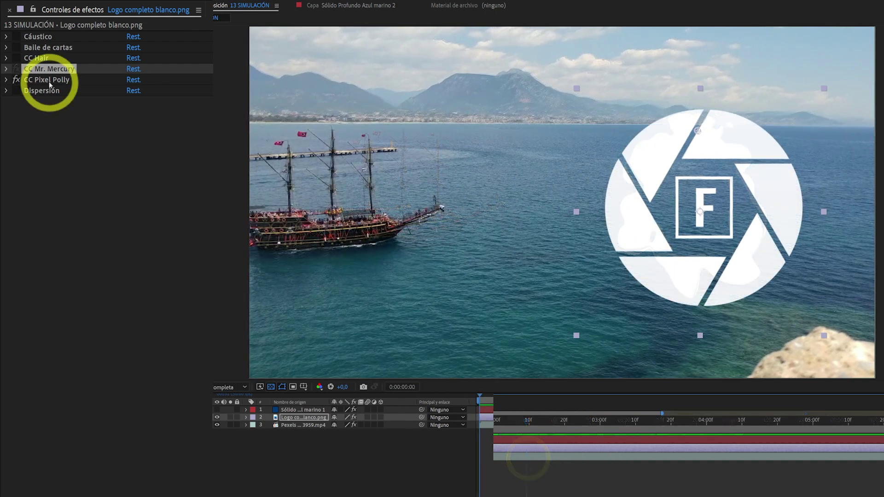
# Scrub through CC Pixel Polly on the logo, disable it, and play back Dispersión
pyautogui.click(50, 81)
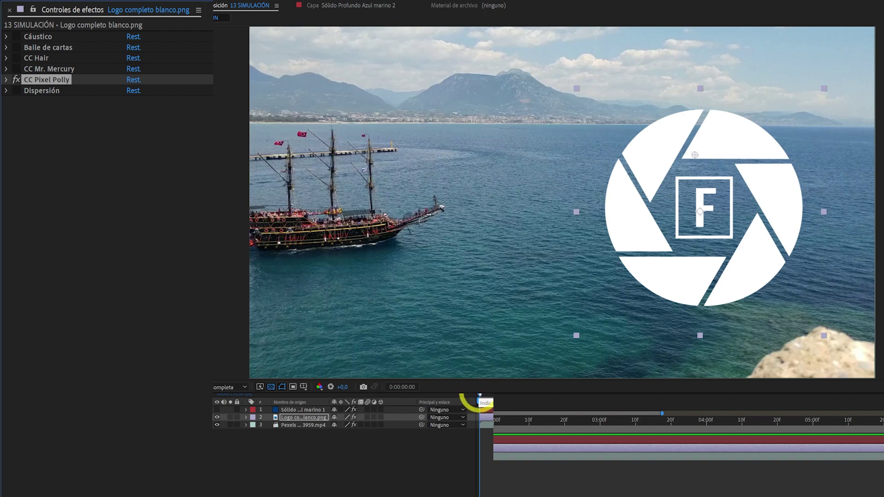
pyautogui.moveTo(482, 394); pyautogui.dragTo(405, 415)
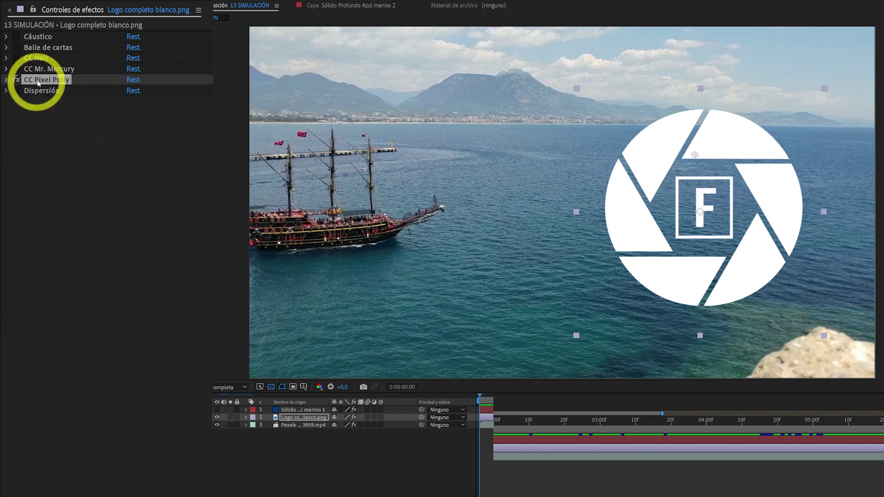
pyautogui.click(15, 81)
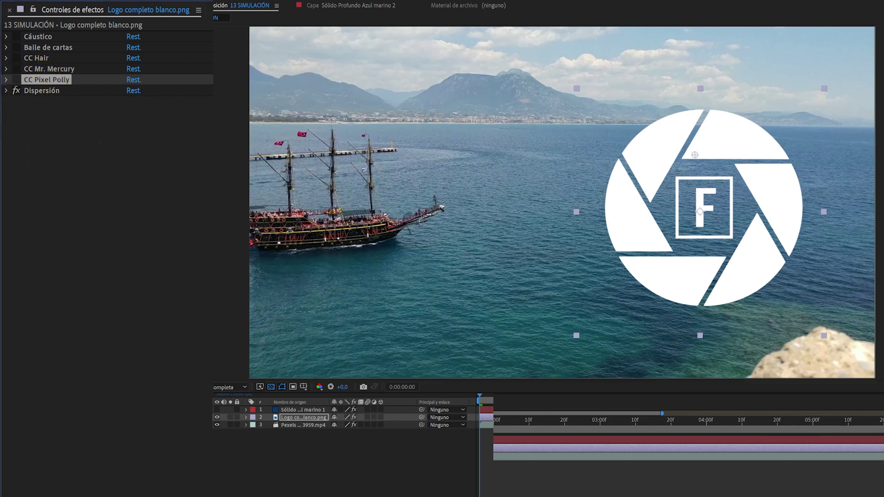
pyautogui.press('space')
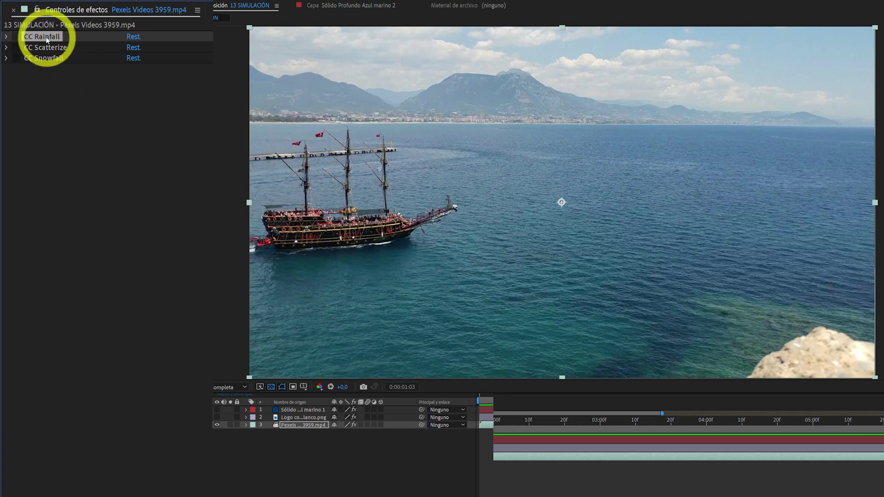
# Enable CC Rainfall on the ship video, play it back, and disable it
pyautogui.click(16, 37)
pyautogui.press('space')
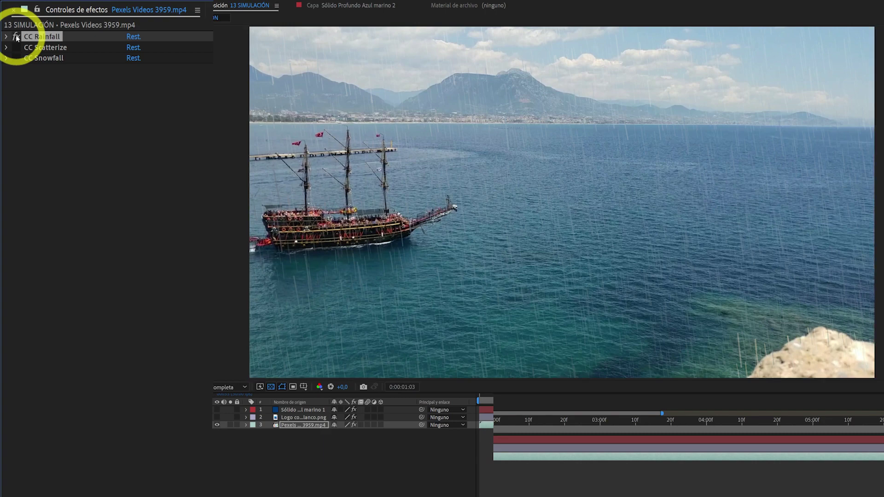
pyautogui.click(17, 37)
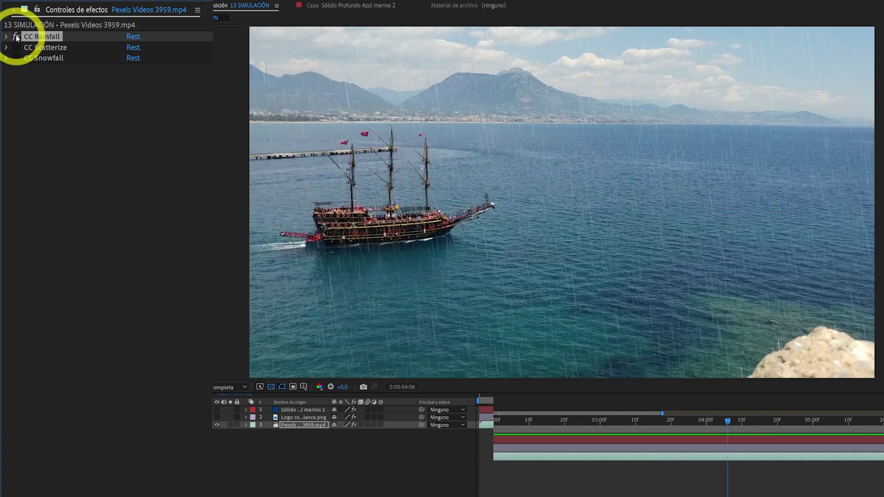
# Preview CC Snowfall on the ship video and toggle CC Scatterize on
pyautogui.click(24, 61)
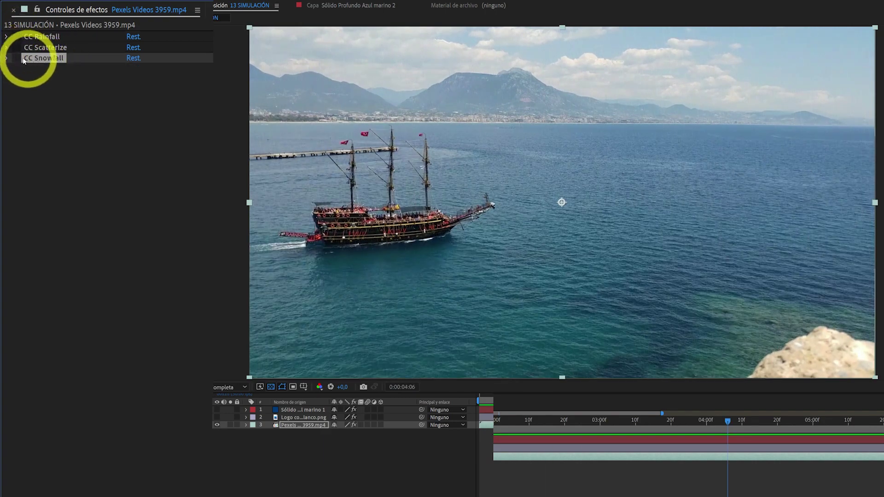
pyautogui.press('space')
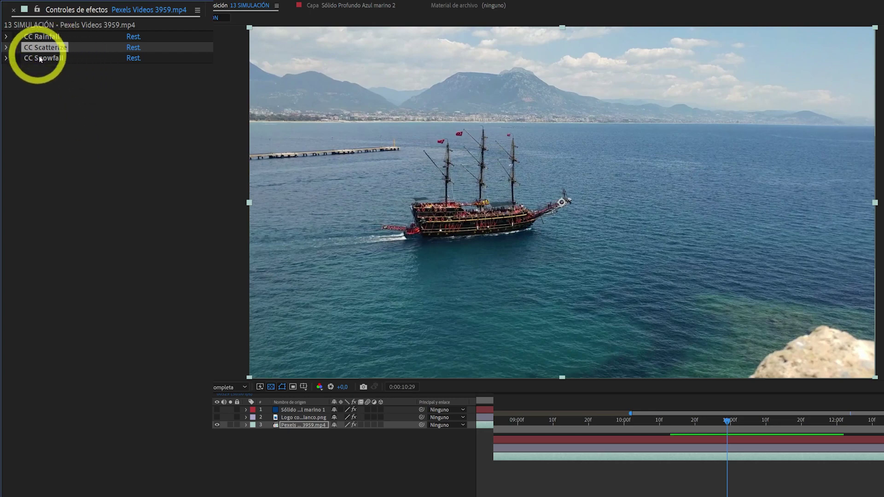
pyautogui.click(17, 48)
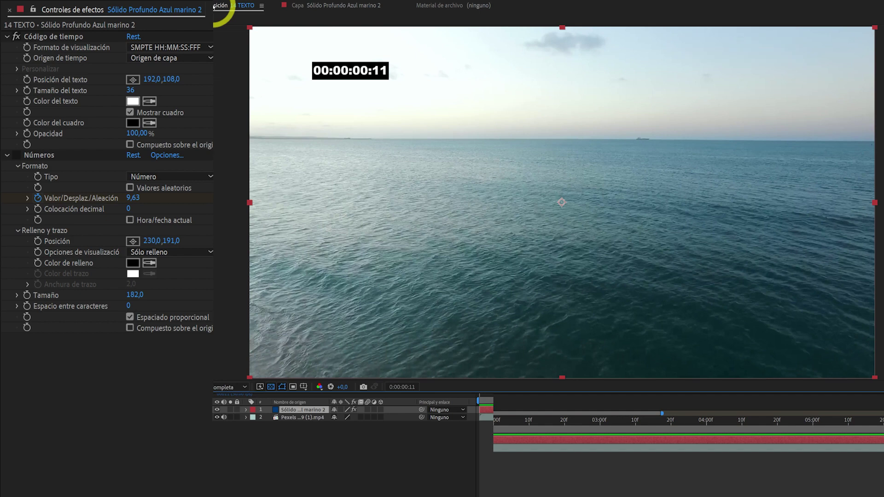
# Scrub through Código de tiempo on the blue solid and set its Formato de visualización to Números de fotograma
pyautogui.click(321, 411)
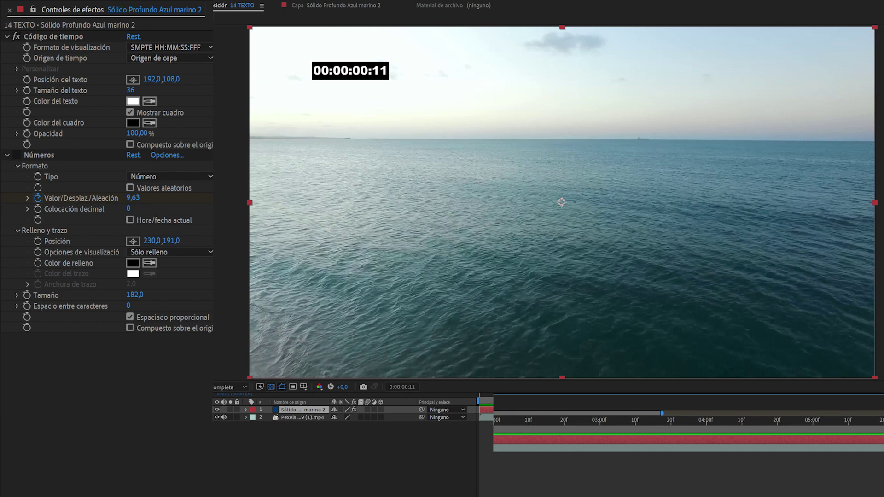
pyautogui.click(52, 38)
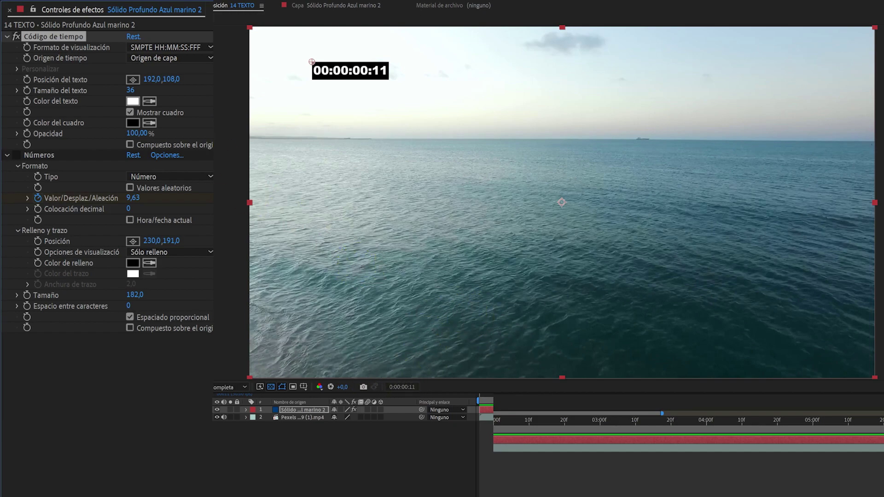
pyautogui.moveTo(319, 424); pyautogui.dragTo(571, 433)
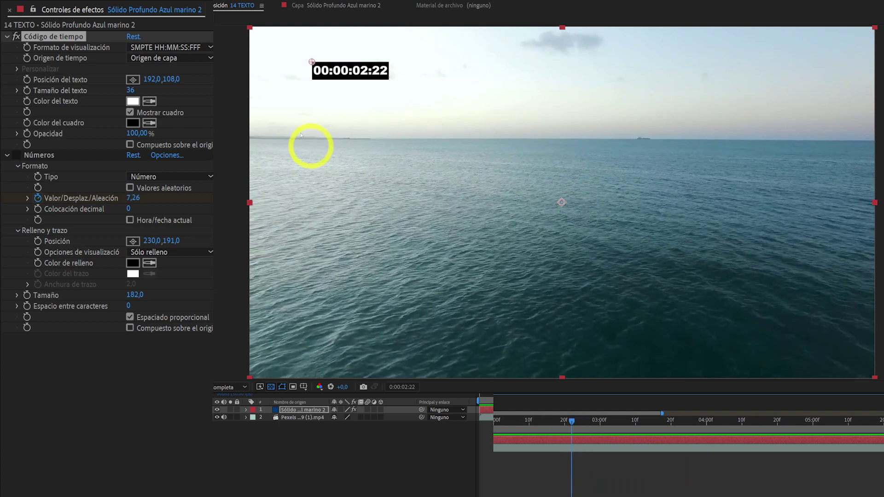
pyautogui.click(176, 48)
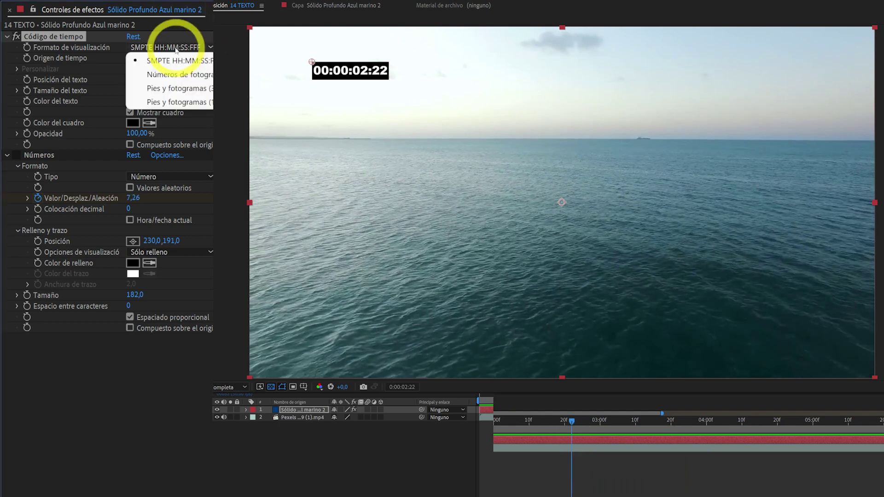
pyautogui.click(182, 73)
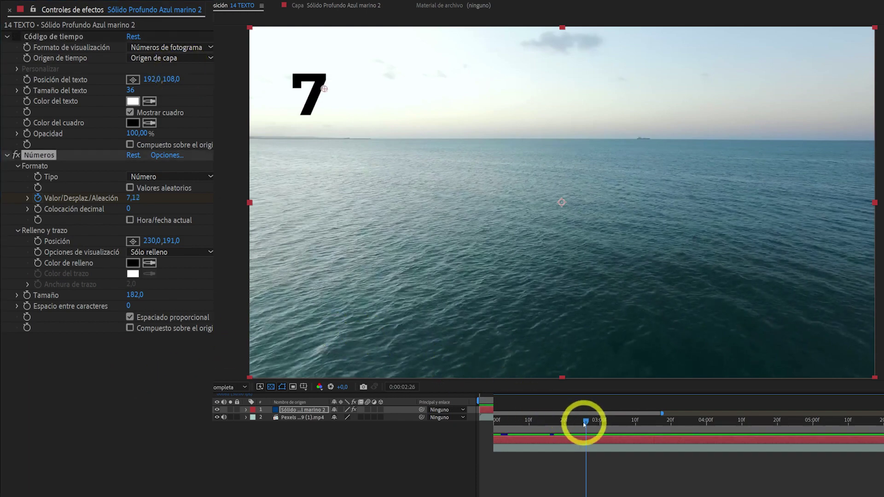
# Preview the Números effect by scrubbing through time and examine its available Tipo formats
pyautogui.moveTo(577, 428); pyautogui.dragTo(696, 451)
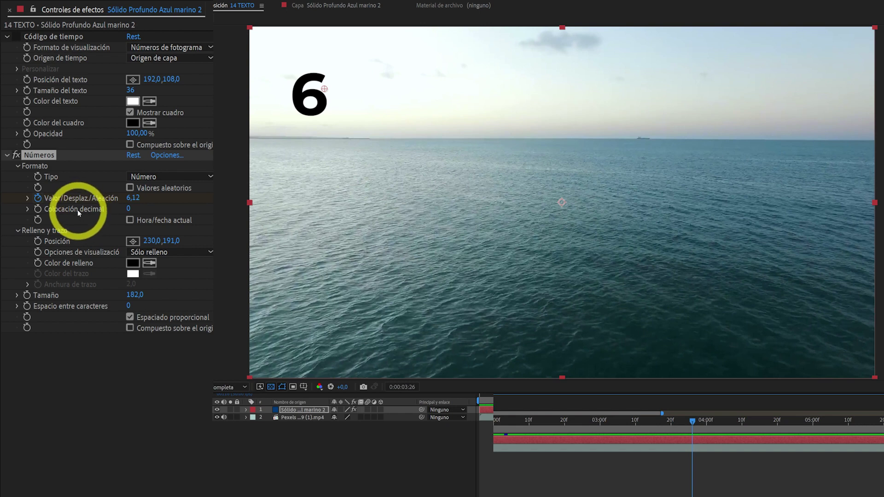
pyautogui.click(191, 176)
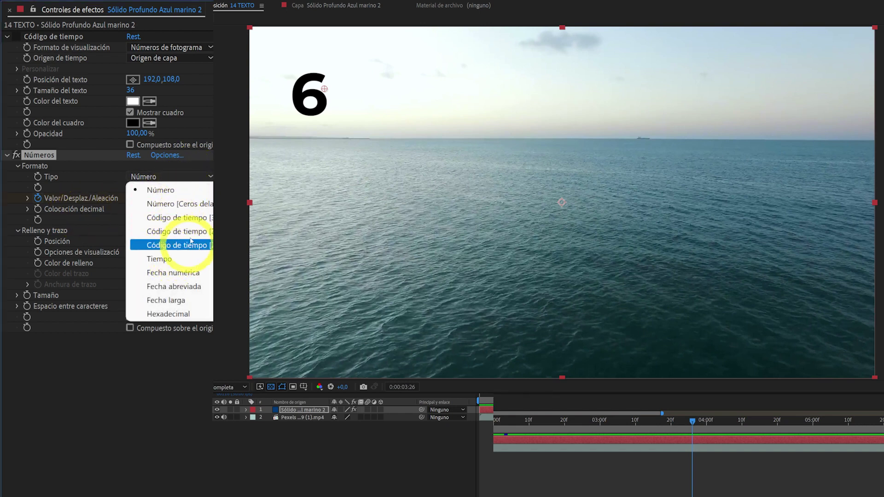
pyautogui.click(84, 197)
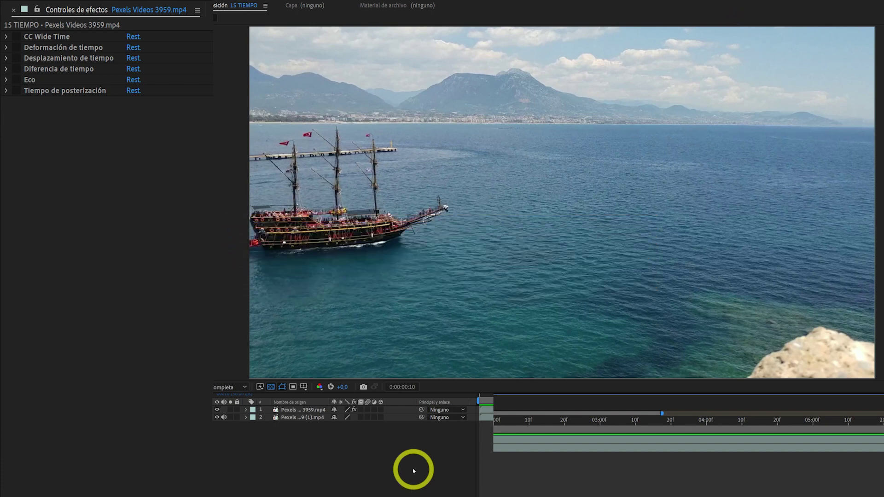
# Enable CC Wide Time on the ship video in the 15 TIEMPO composition and scrub through its motion trails
pyautogui.click(307, 410)
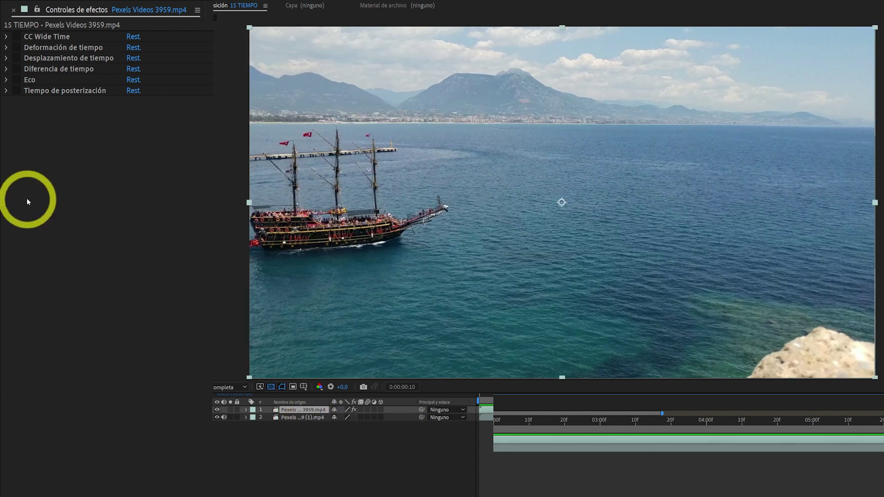
pyautogui.click(18, 37)
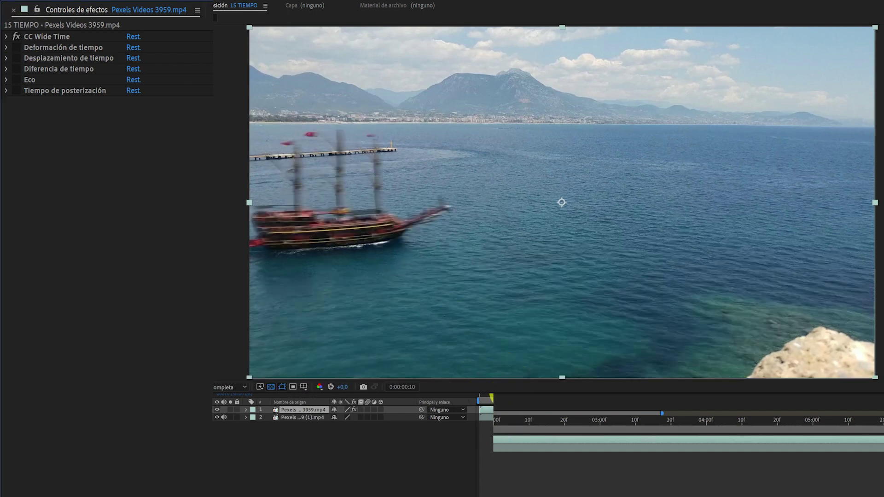
pyautogui.moveTo(493, 426); pyautogui.dragTo(569, 442)
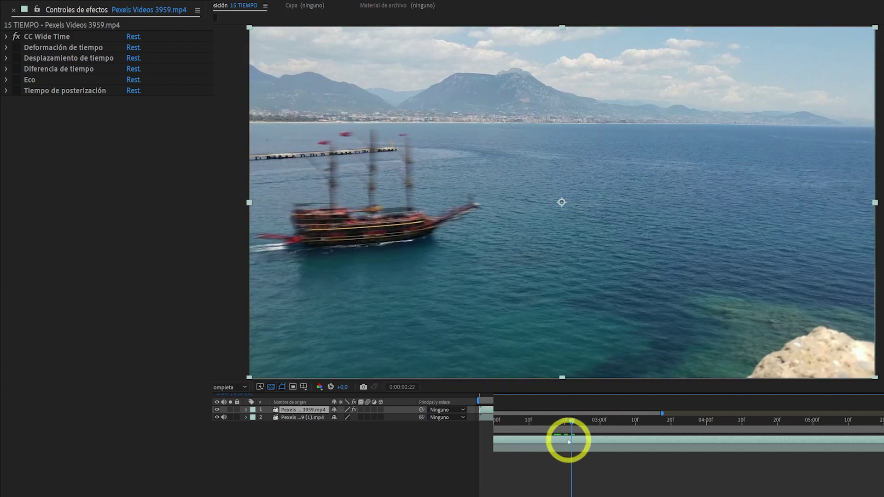
# Switch from CC Wide Time to Deformación de tiempo on the ship video, examine its settings, preview the slowed motion, and disable it
pyautogui.click(17, 37)
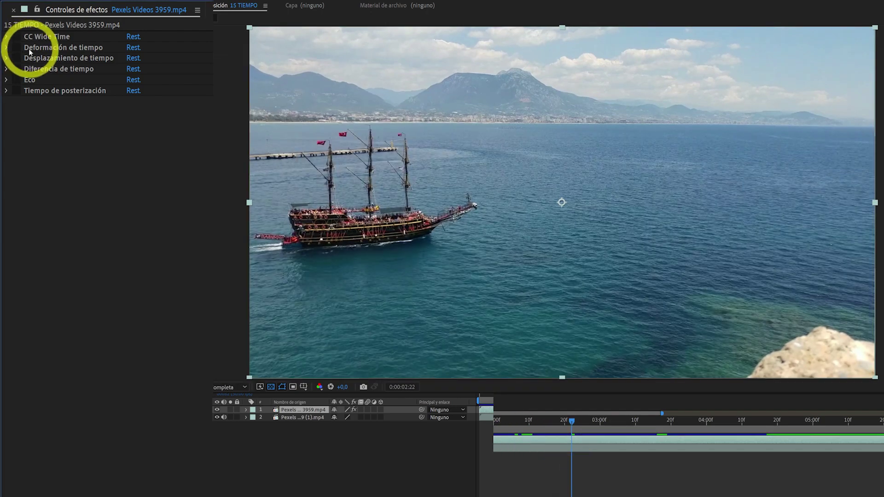
pyautogui.click(29, 50)
pyautogui.click(17, 49)
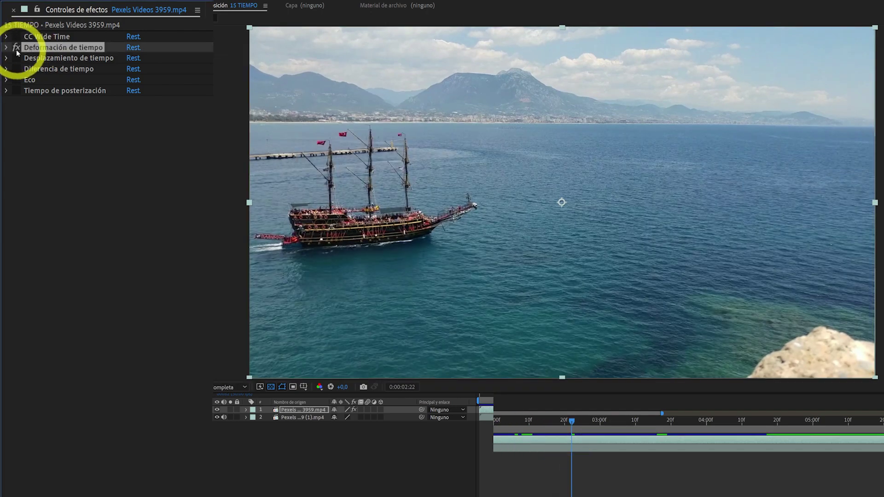
pyautogui.click(6, 48)
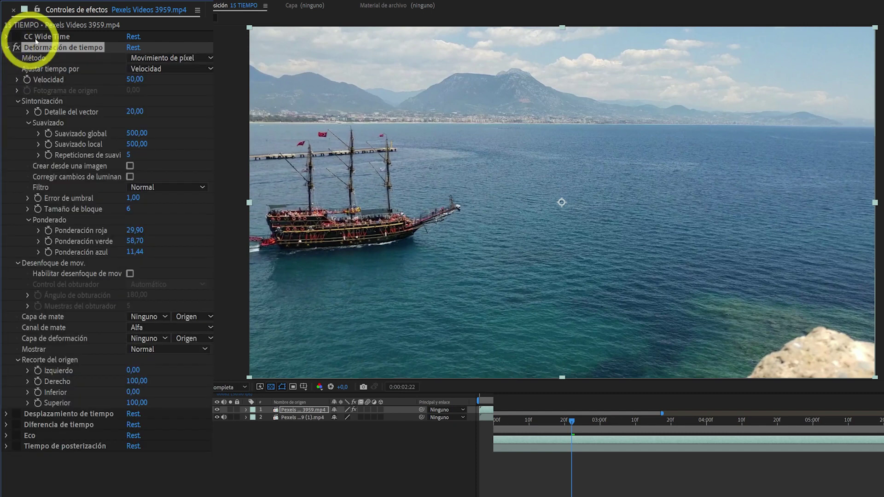
pyautogui.moveTo(573, 433)
pyautogui.mouseDown()
pyautogui.moveTo(707, 433)
pyautogui.moveTo(588, 435)
pyautogui.mouseUp()
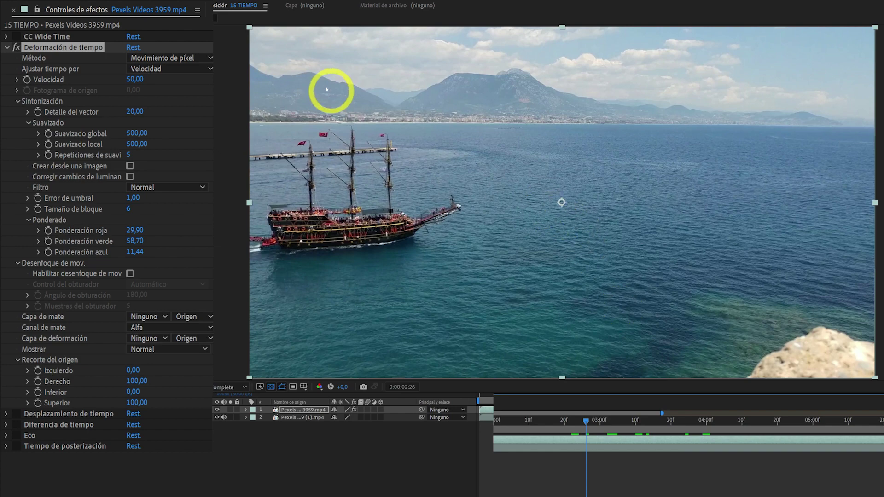
pyautogui.click(17, 47)
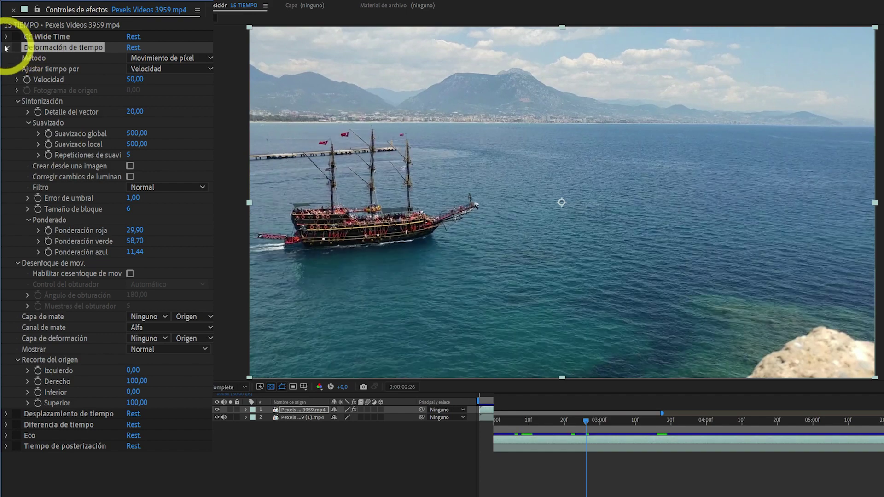
pyautogui.click(6, 47)
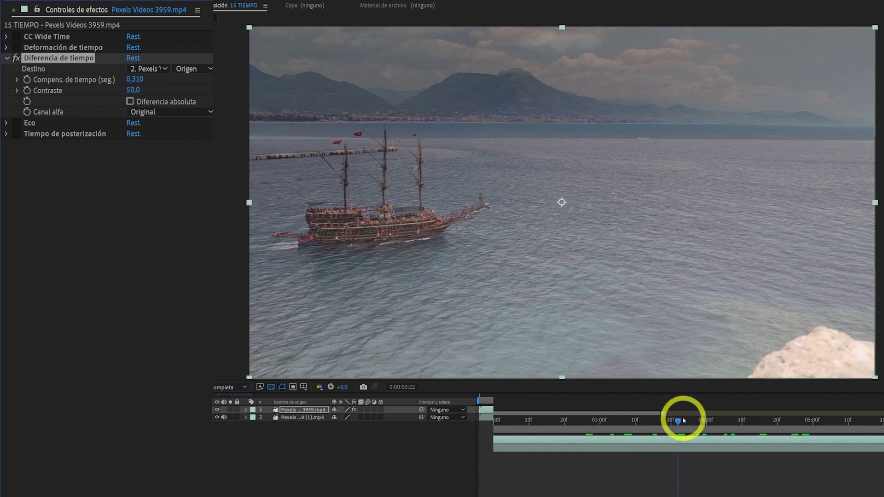
# Preview Diferencia de tiempo and Eco in turn on the ship video by scrubbing through time, leaving Eco disabled
pyautogui.moveTo(684, 420); pyautogui.dragTo(779, 415)
pyautogui.click(18, 69)
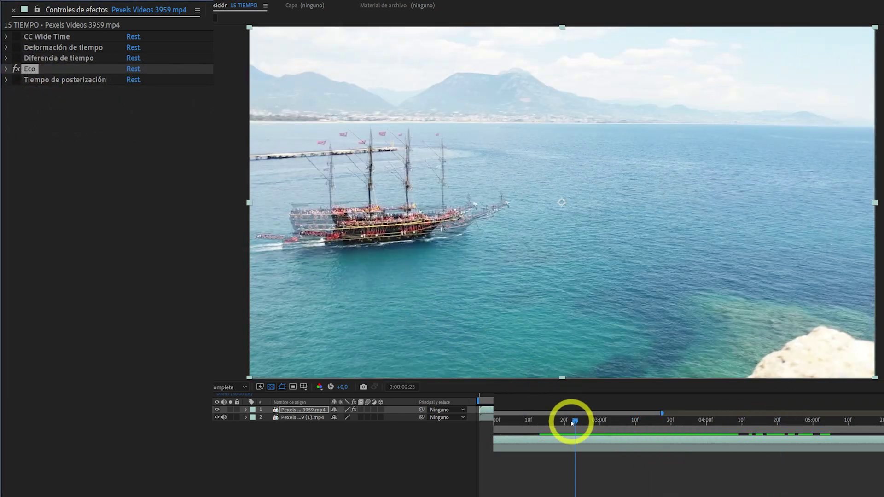
pyautogui.moveTo(573, 423); pyautogui.dragTo(763, 433)
pyautogui.click(16, 69)
# Enable Tiempo de posterización on the ship video and scrub through its stepped motion
pyautogui.click(43, 81)
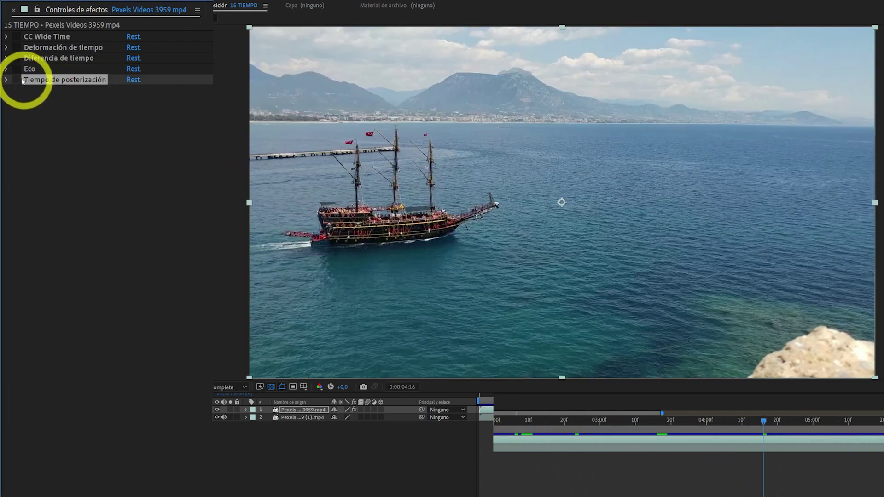
pyautogui.click(17, 80)
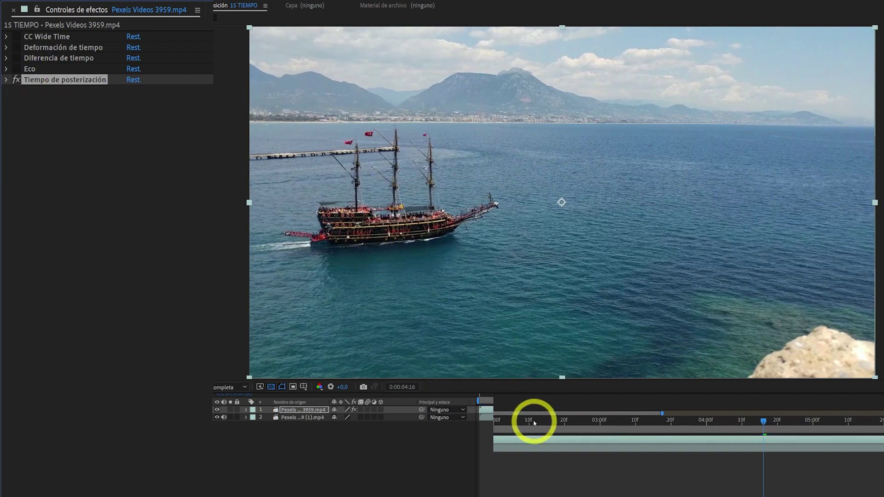
pyautogui.moveTo(534, 422); pyautogui.dragTo(568, 420)
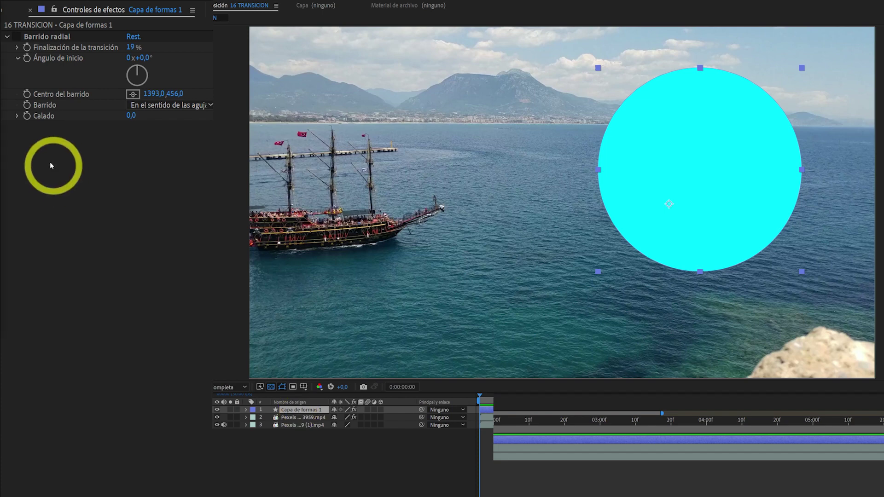
# Enable Barrido radial on the cyan circle in 16 TRANSICION, set its Finalización de la transición to 17%, and hide Capa de formas 1
pyautogui.click(16, 37)
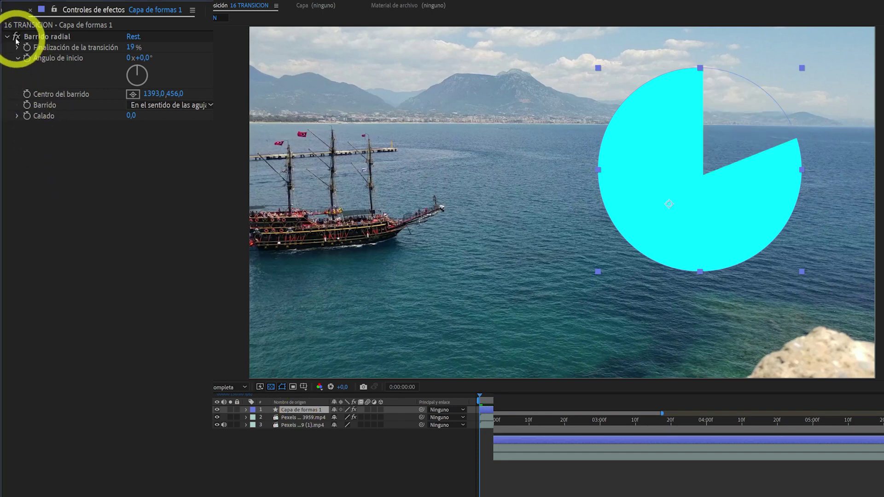
pyautogui.moveTo(135, 48)
pyautogui.mouseDown()
pyautogui.moveTo(187, 49)
pyautogui.moveTo(138, 59)
pyautogui.moveTo(156, 45)
pyautogui.moveTo(185, 57)
pyautogui.moveTo(145, 61)
pyautogui.mouseUp()
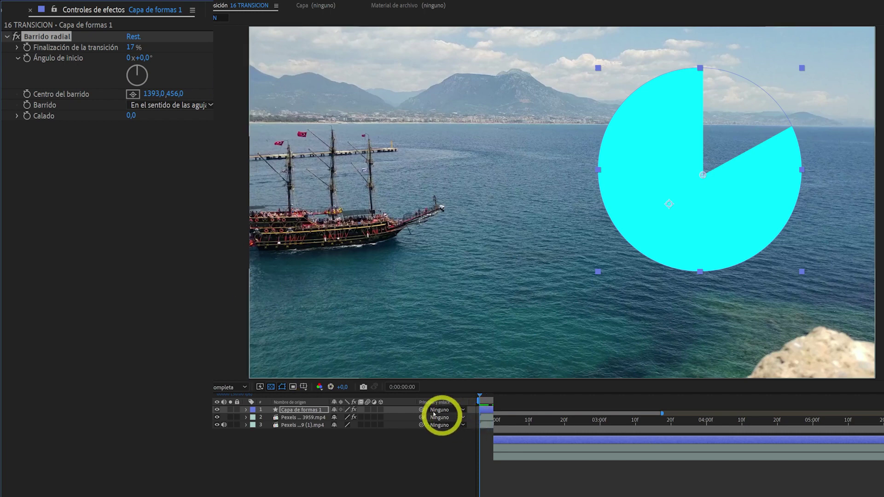
pyautogui.click(217, 410)
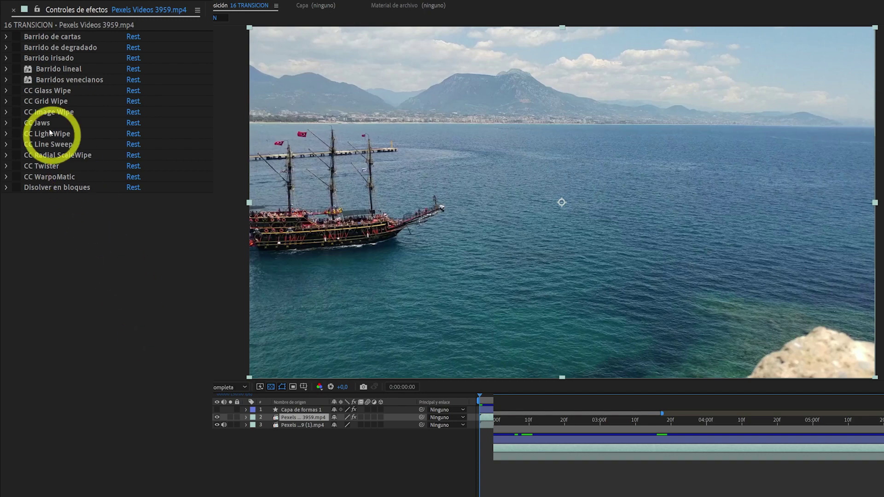
# Preview Barrido de cartas on the ship video, setting its Finalización de la transición to 24%, and disable it
pyautogui.click(17, 38)
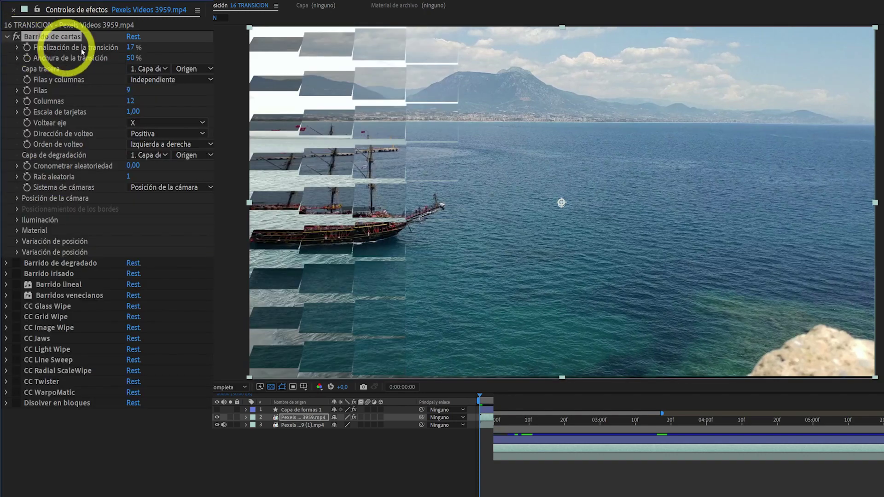
pyautogui.moveTo(132, 48)
pyautogui.mouseDown()
pyautogui.moveTo(158, 44)
pyautogui.moveTo(134, 50)
pyautogui.moveTo(142, 51)
pyautogui.mouseUp()
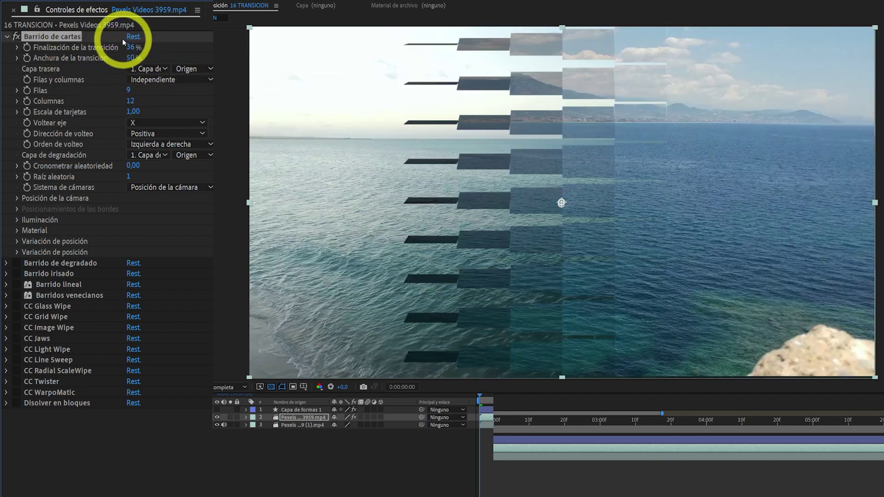
pyautogui.moveTo(131, 47); pyautogui.dragTo(140, 48)
pyautogui.moveTo(132, 50); pyautogui.dragTo(76, 49)
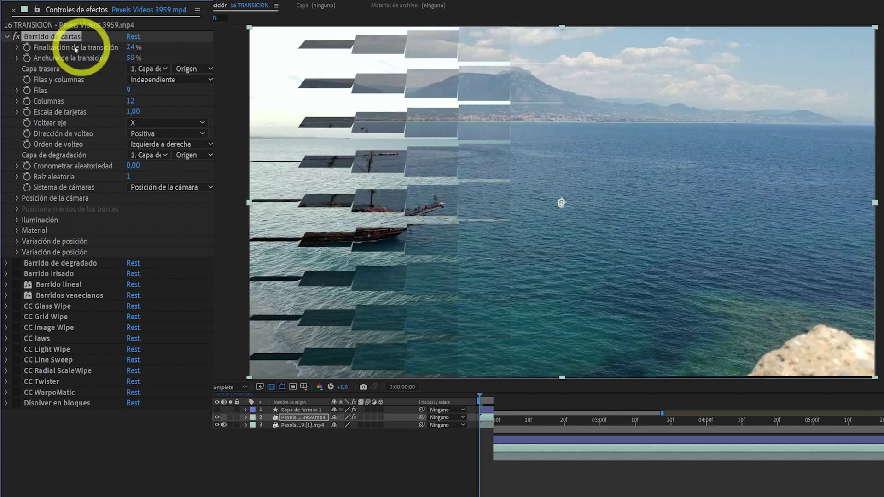
pyautogui.click(7, 37)
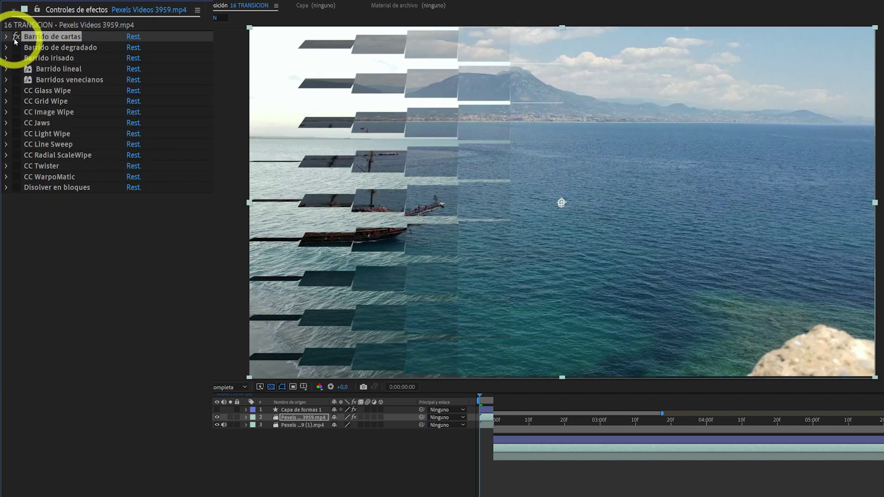
pyautogui.click(17, 37)
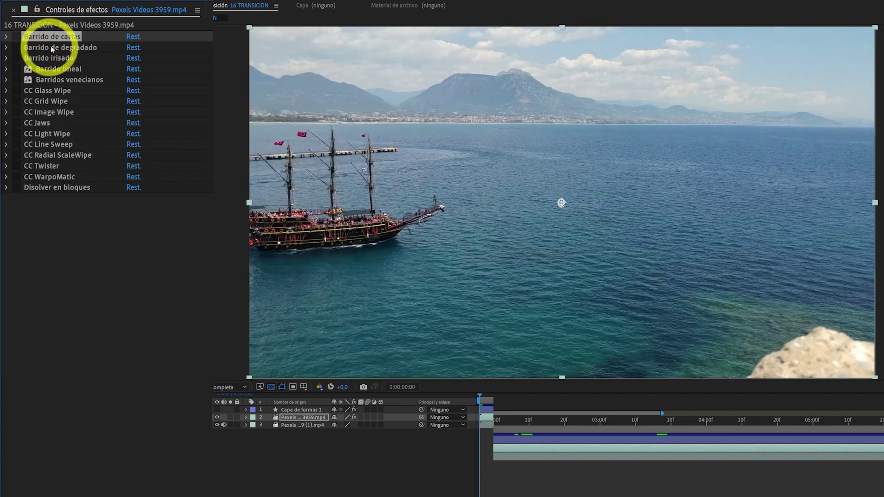
# Enable Barrido de degradado on the ship video, vary its transition softness to preview the wipe, and collapse its settings
pyautogui.click(17, 47)
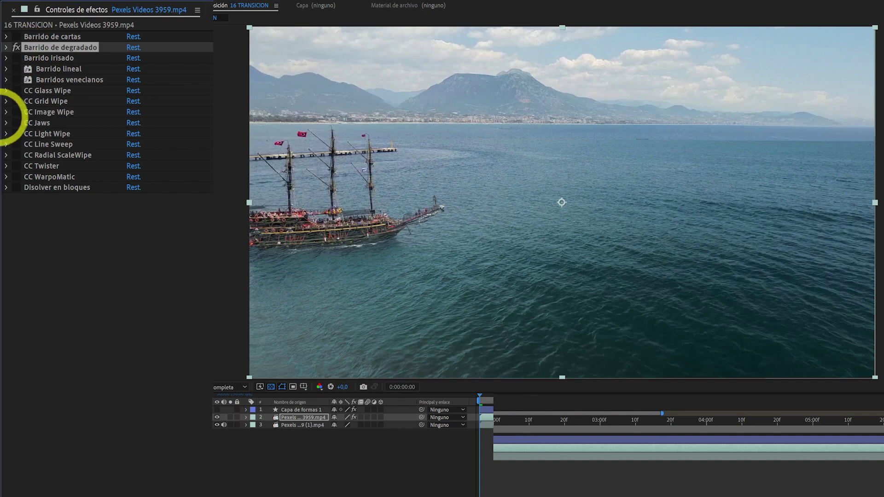
pyautogui.click(7, 48)
pyautogui.moveTo(135, 60); pyautogui.dragTo(10, 49)
pyautogui.click(6, 48)
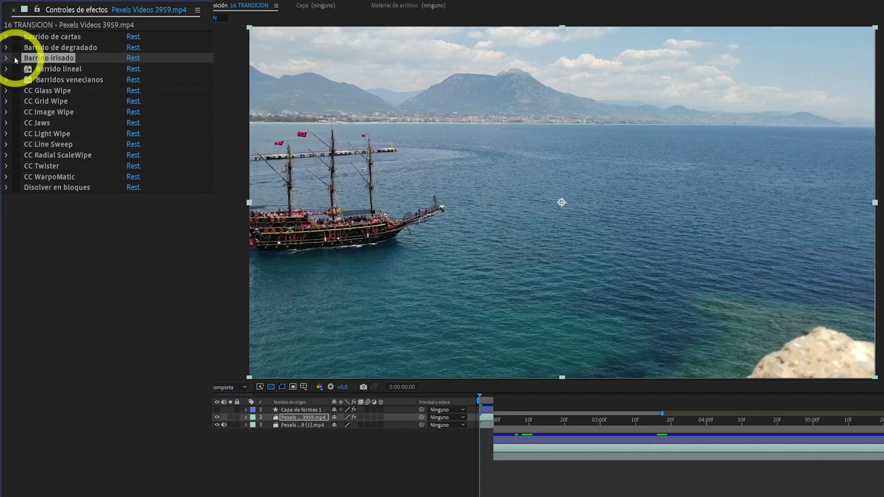
# Set Barrido irisado's Radio exterior to 804, and preview Barrido lineal by varying its Finalización de la transición
pyautogui.click(7, 58)
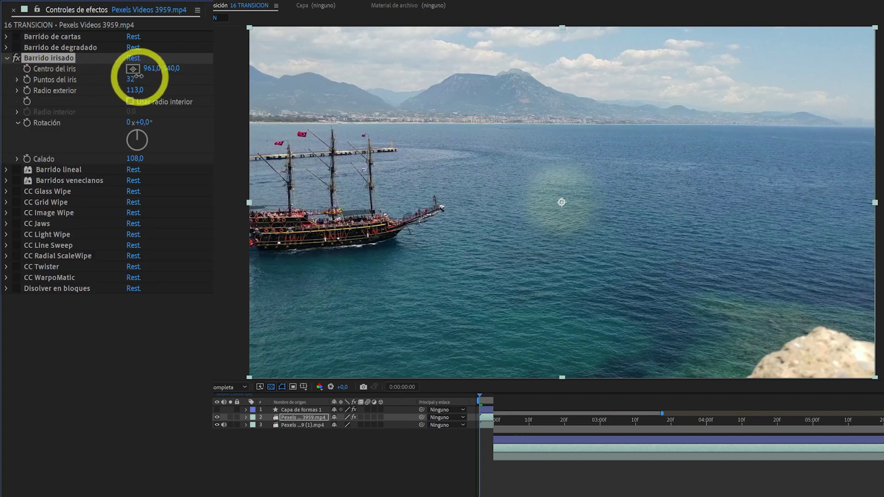
pyautogui.moveTo(133, 90); pyautogui.dragTo(457, 96)
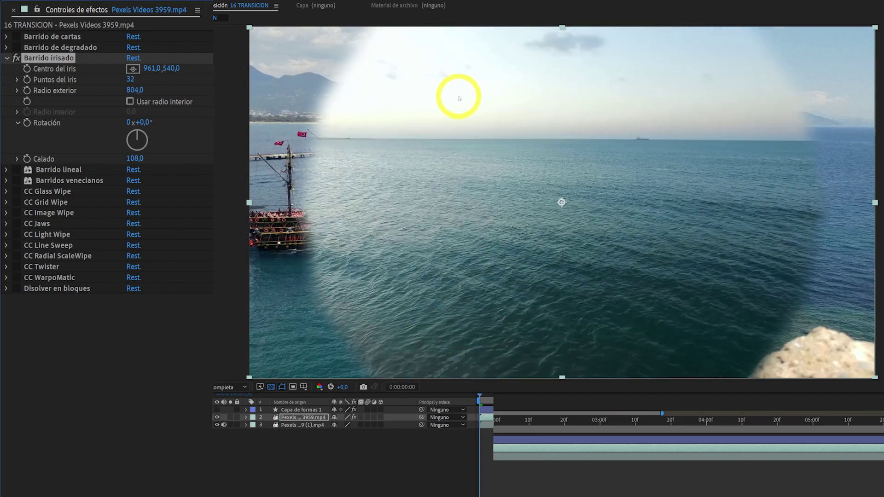
pyautogui.click(7, 69)
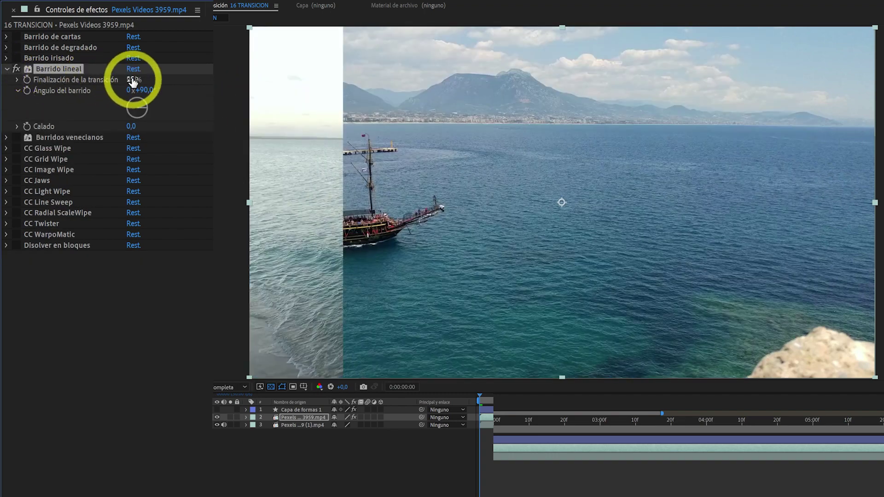
pyautogui.moveTo(141, 79); pyautogui.dragTo(208, 87)
# Preview Barridos venecianos and CC Glass Wipe on the ship video by varying their completion, leaving CC Glass Wipe disabled
pyautogui.click(18, 80)
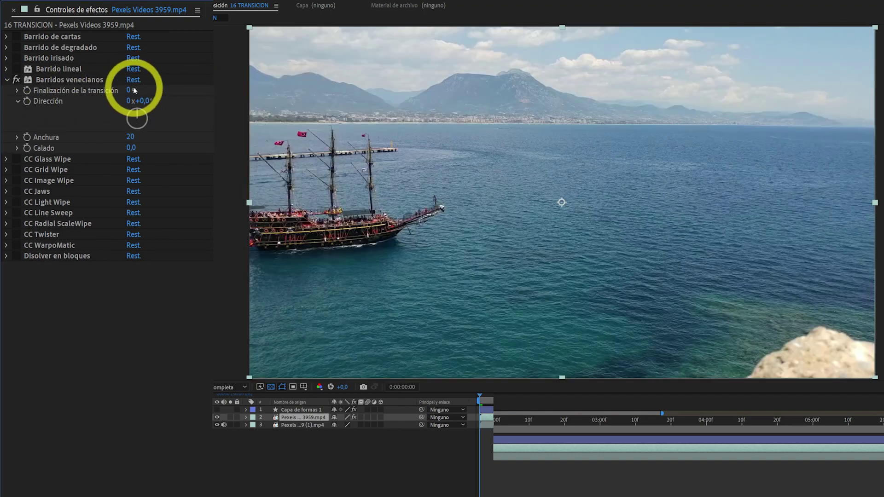
pyautogui.moveTo(132, 92); pyautogui.dragTo(160, 97)
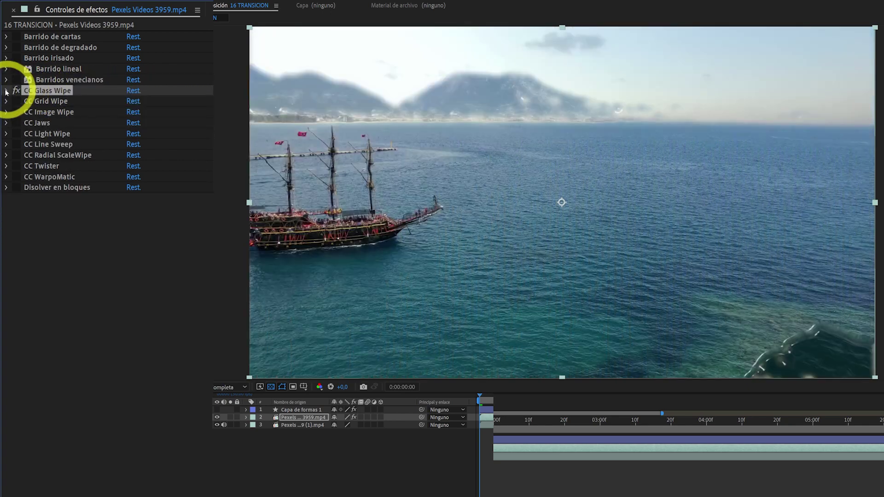
pyautogui.click(6, 91)
pyautogui.moveTo(128, 101)
pyautogui.mouseDown()
pyautogui.moveTo(116, 101)
pyautogui.moveTo(142, 99)
pyautogui.moveTo(109, 101)
pyautogui.moveTo(169, 101)
pyautogui.moveTo(127, 101)
pyautogui.mouseUp()
pyautogui.click(17, 91)
pyautogui.click(7, 90)
# Enable CC Grid Wipe on the ship video and vary its Completion to preview the diamond grid transition
pyautogui.click(13, 102)
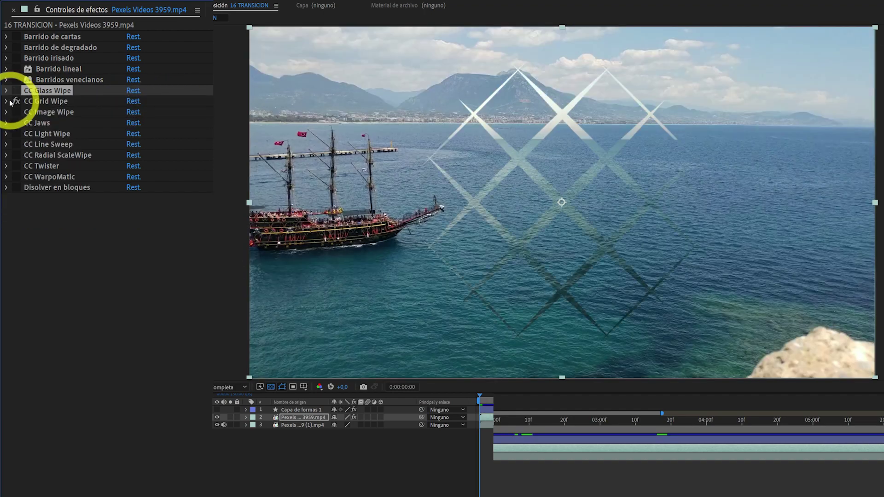
pyautogui.click(5, 101)
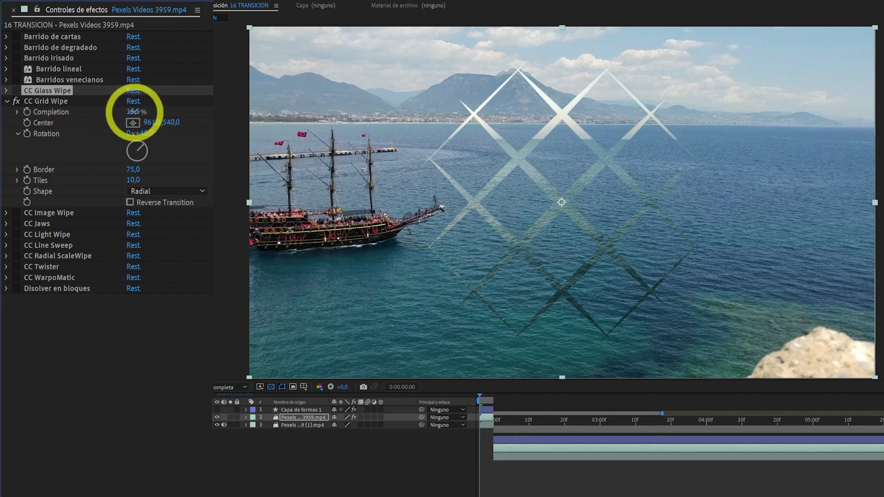
pyautogui.moveTo(134, 112); pyautogui.dragTo(151, 116)
pyautogui.rightClick(149, 113)
pyautogui.click(121, 115)
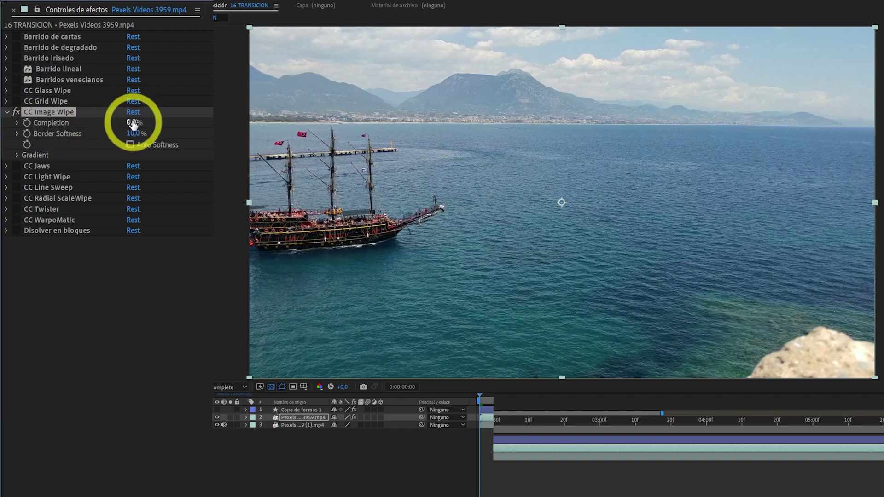
# Preview the CC Image Wipe and CC Jaws transitions on the ship video by varying the Completion of each
pyautogui.moveTo(133, 123)
pyautogui.mouseDown()
pyautogui.moveTo(167, 114)
pyautogui.moveTo(123, 119)
pyautogui.moveTo(166, 108)
pyautogui.moveTo(137, 121)
pyautogui.mouseUp()
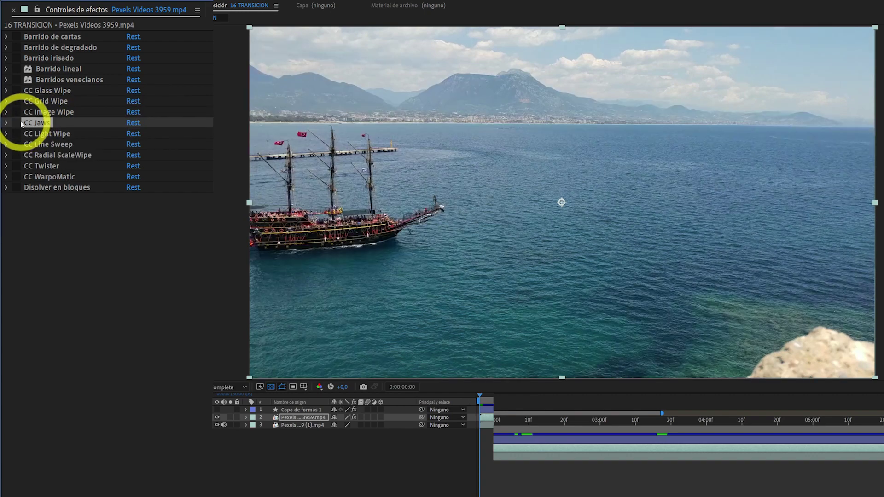
pyautogui.click(16, 123)
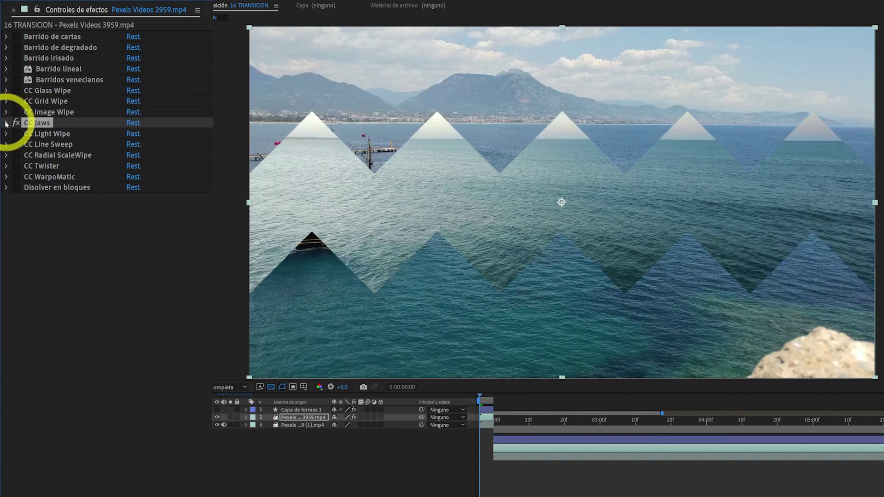
pyautogui.click(6, 123)
pyautogui.moveTo(137, 135); pyautogui.dragTo(160, 132)
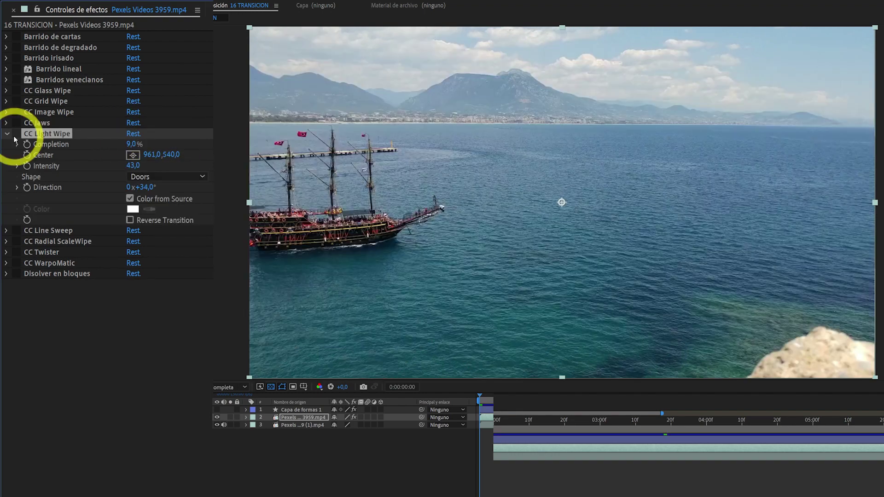
# Preview CC Light Wipe with its Completion set to 27%, and replace it with CC Line Sweep on the ship video
pyautogui.click(15, 135)
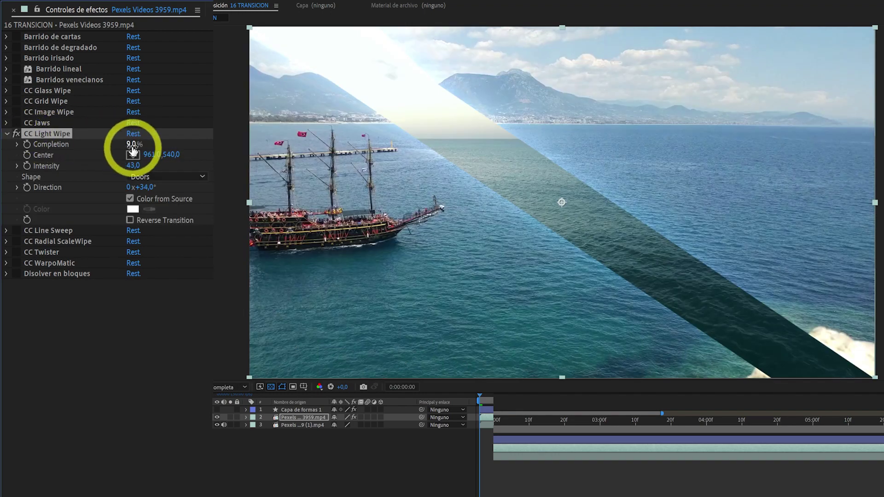
pyautogui.moveTo(133, 147)
pyautogui.mouseDown()
pyautogui.moveTo(122, 145)
pyautogui.moveTo(134, 143)
pyautogui.mouseUp()
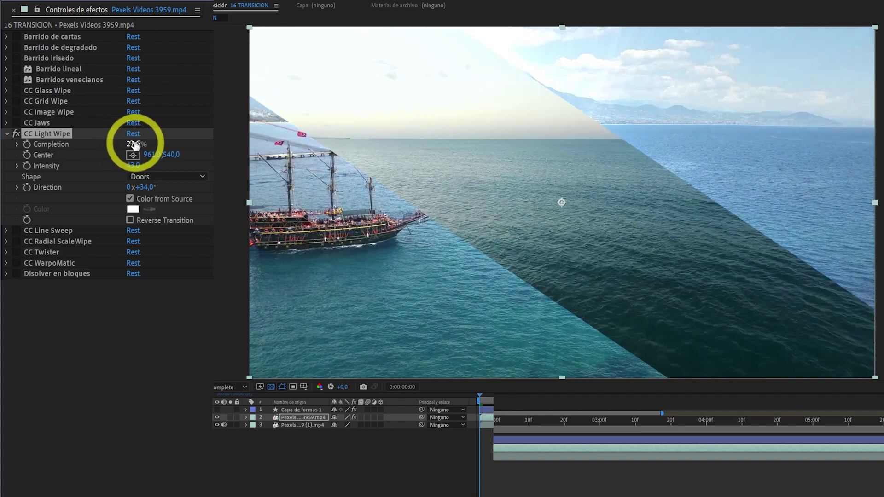
pyautogui.click(16, 135)
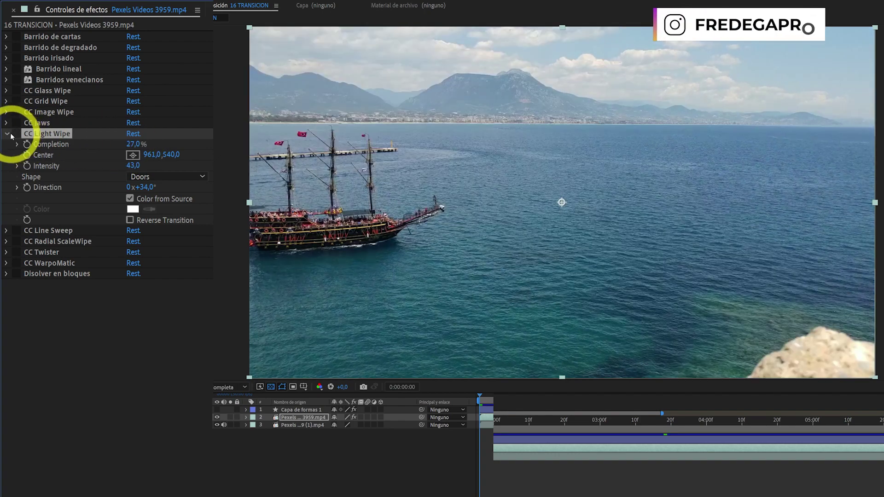
pyautogui.click(7, 134)
pyautogui.click(17, 145)
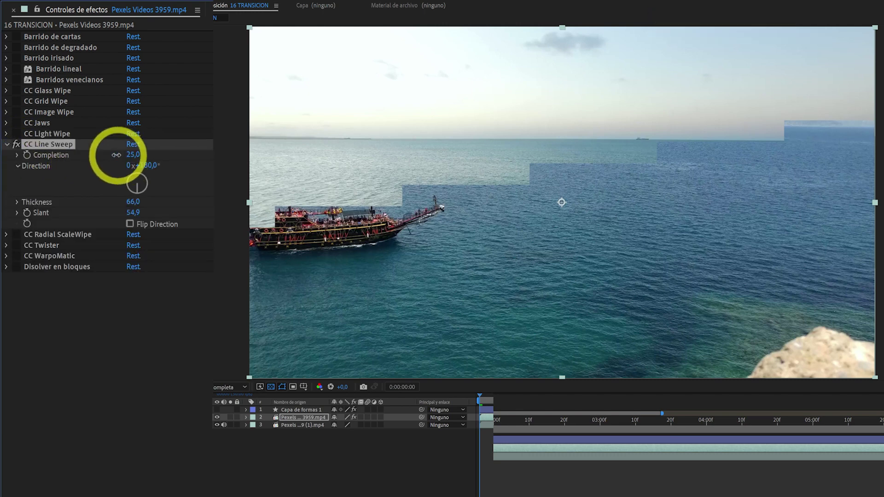
# Vary the Completion of CC Line Sweep, and switch to CC Radial ScaleWipe on the ship video to preview its circular opening at different completions
pyautogui.moveTo(116, 154); pyautogui.dragTo(147, 161)
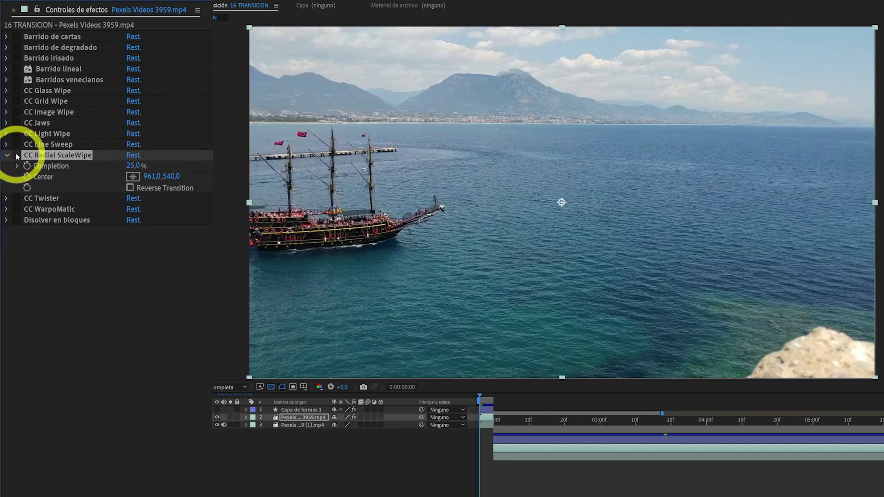
pyautogui.click(17, 156)
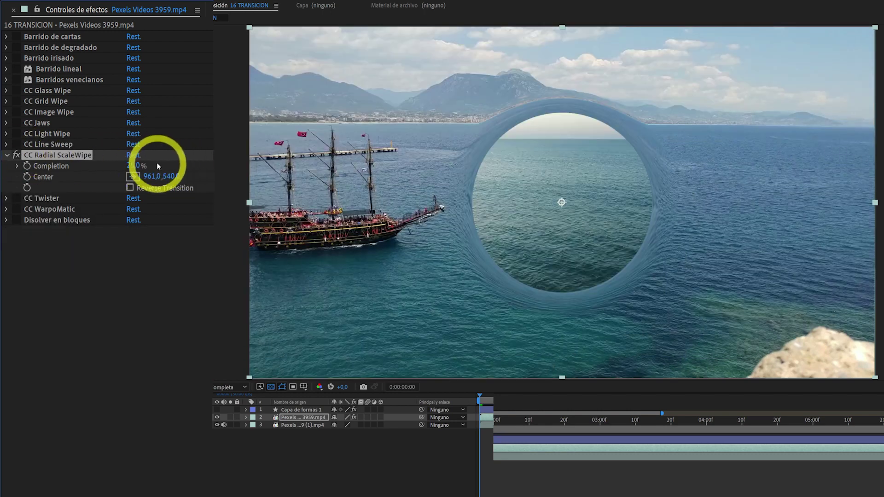
pyautogui.moveTo(140, 169)
pyautogui.mouseDown()
pyautogui.moveTo(158, 157)
pyautogui.moveTo(135, 155)
pyautogui.mouseUp()
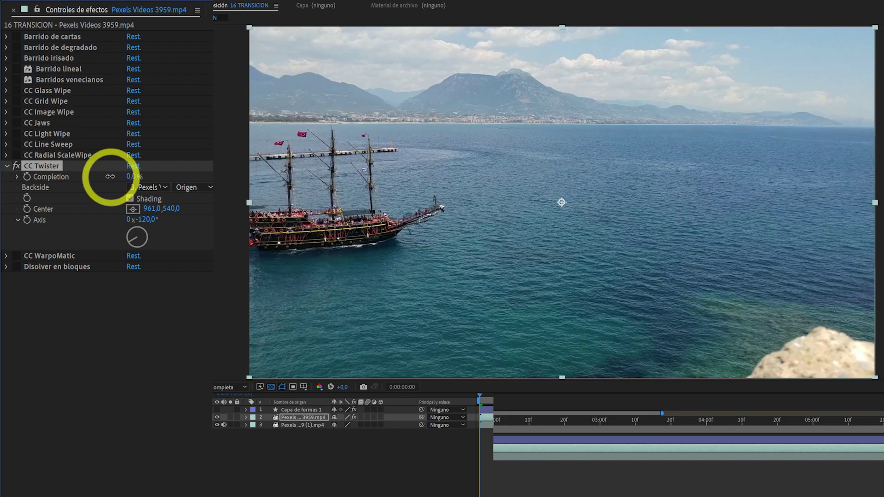
# Preview the CC Twister and CC WarpoMatic transitions on the ship video by varying the Completion of each, leaving CC WarpoMatic disabled
pyautogui.moveTo(134, 180); pyautogui.dragTo(180, 186)
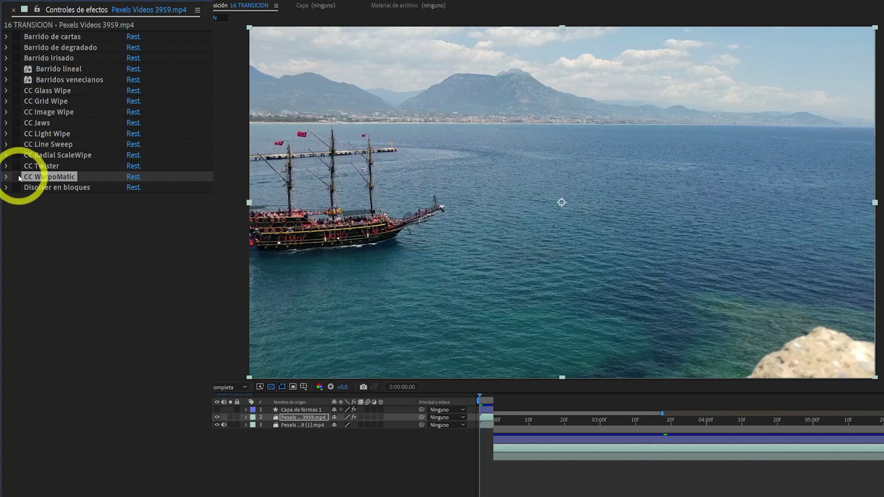
pyautogui.click(17, 177)
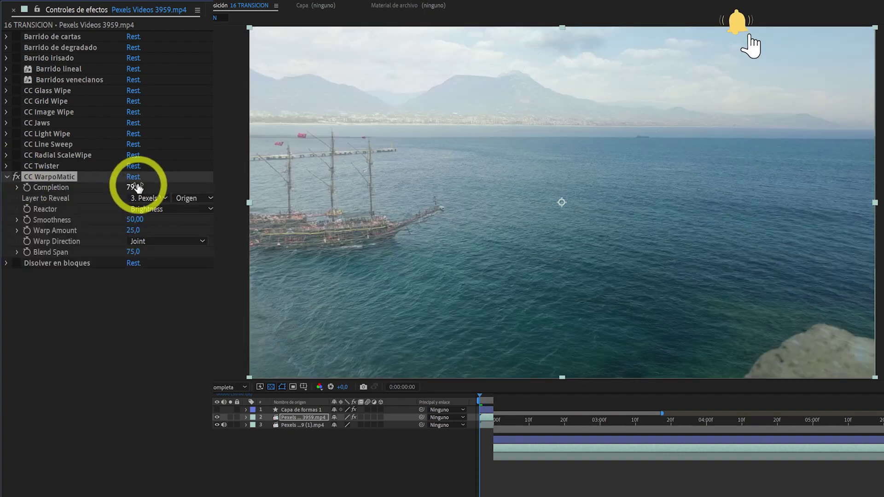
pyautogui.moveTo(139, 188); pyautogui.dragTo(140, 188)
pyautogui.click(17, 178)
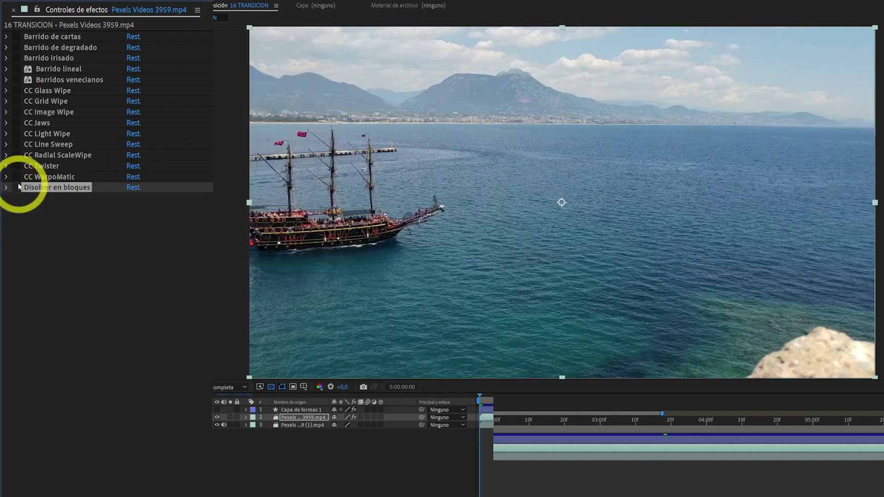
# Enable Disolver en bloques on the ship video and raise its Finalización de la transición to 100%
pyautogui.click(15, 188)
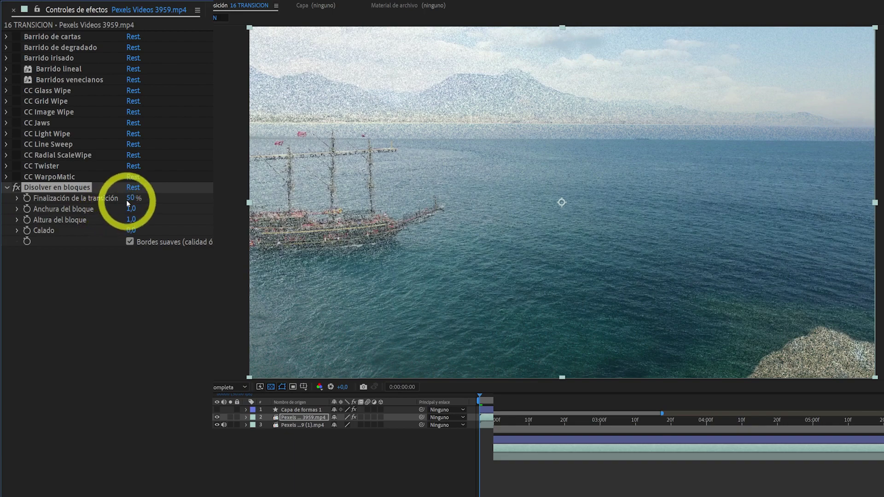
pyautogui.moveTo(124, 199); pyautogui.dragTo(184, 189)
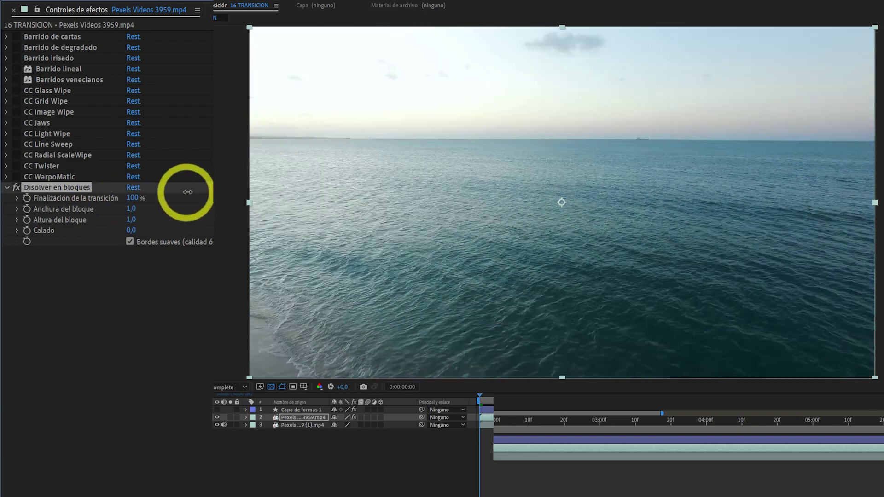